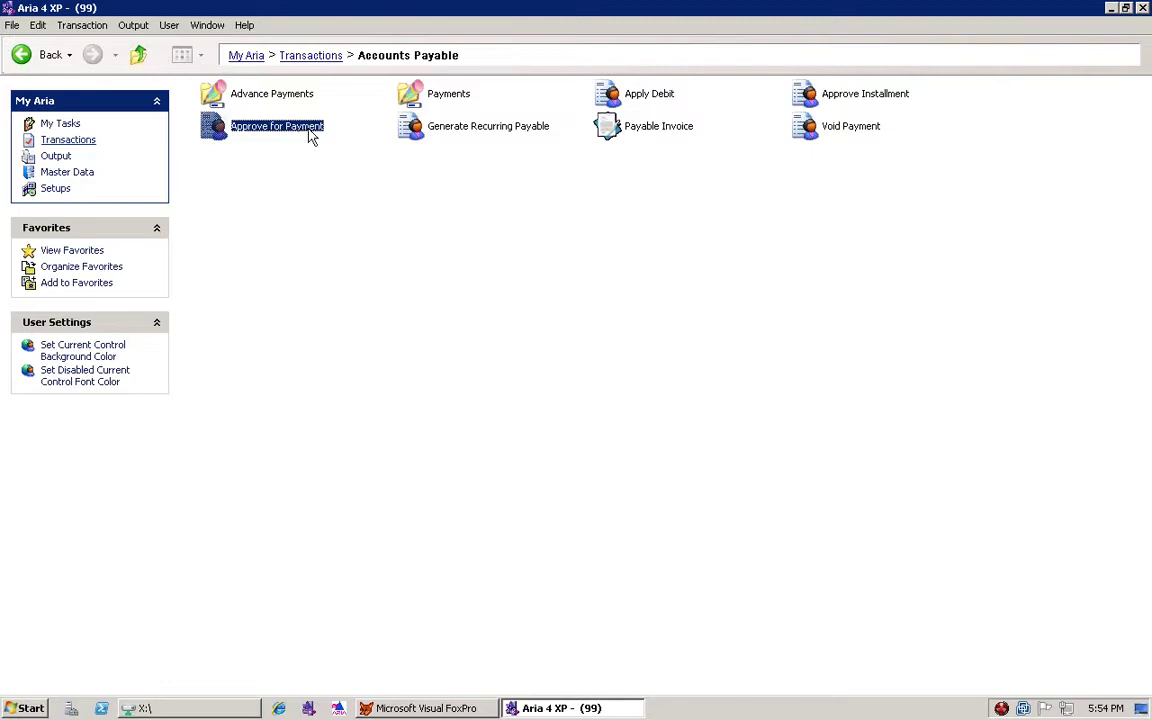
Open the Approve for Payment transaction and choose Vendors as the sort order in the filter criteria.
double_click(312, 137)
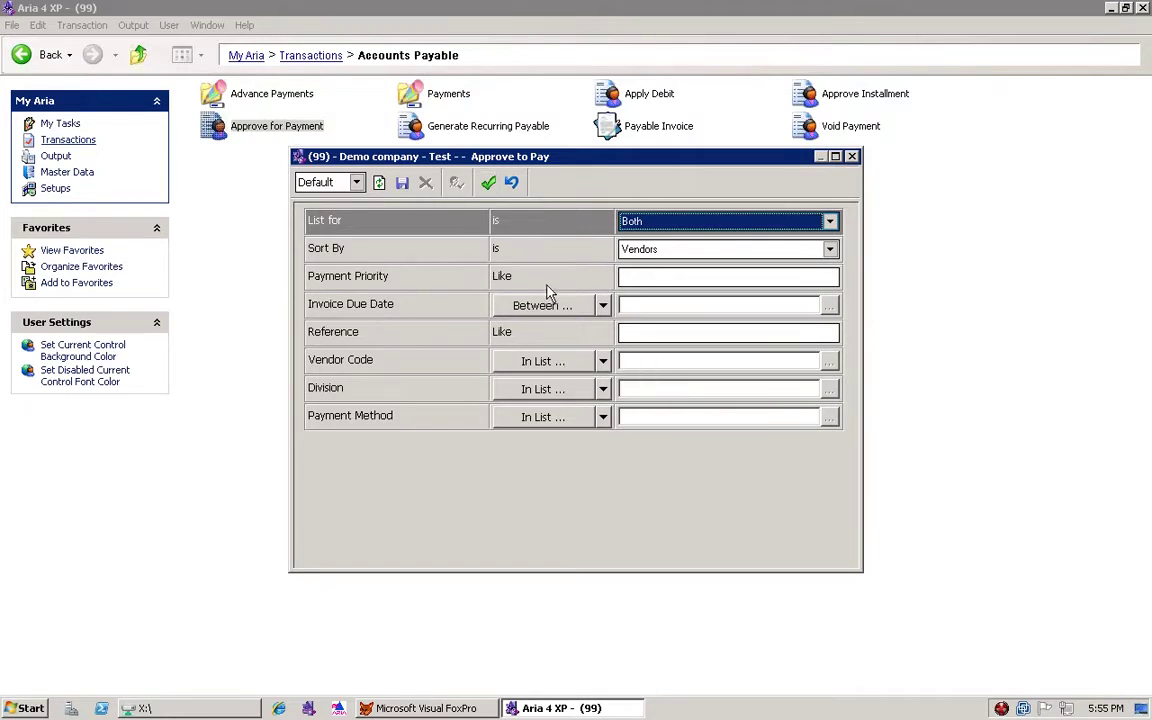
click(655, 250)
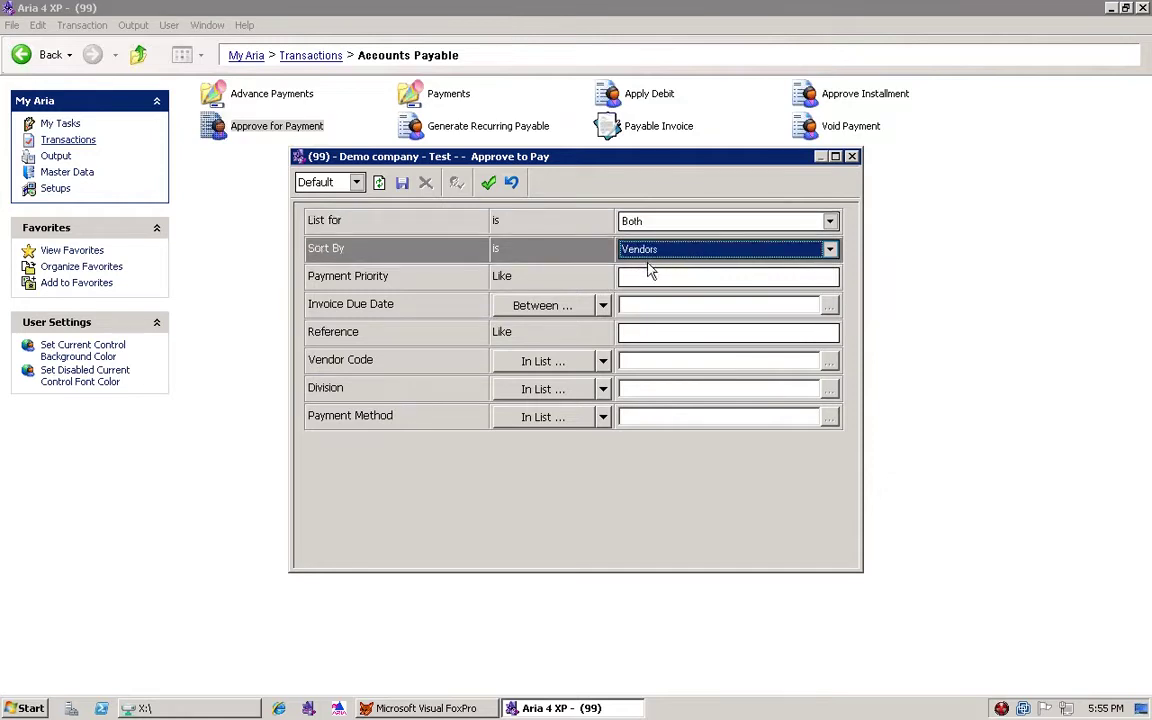
key(Tab)
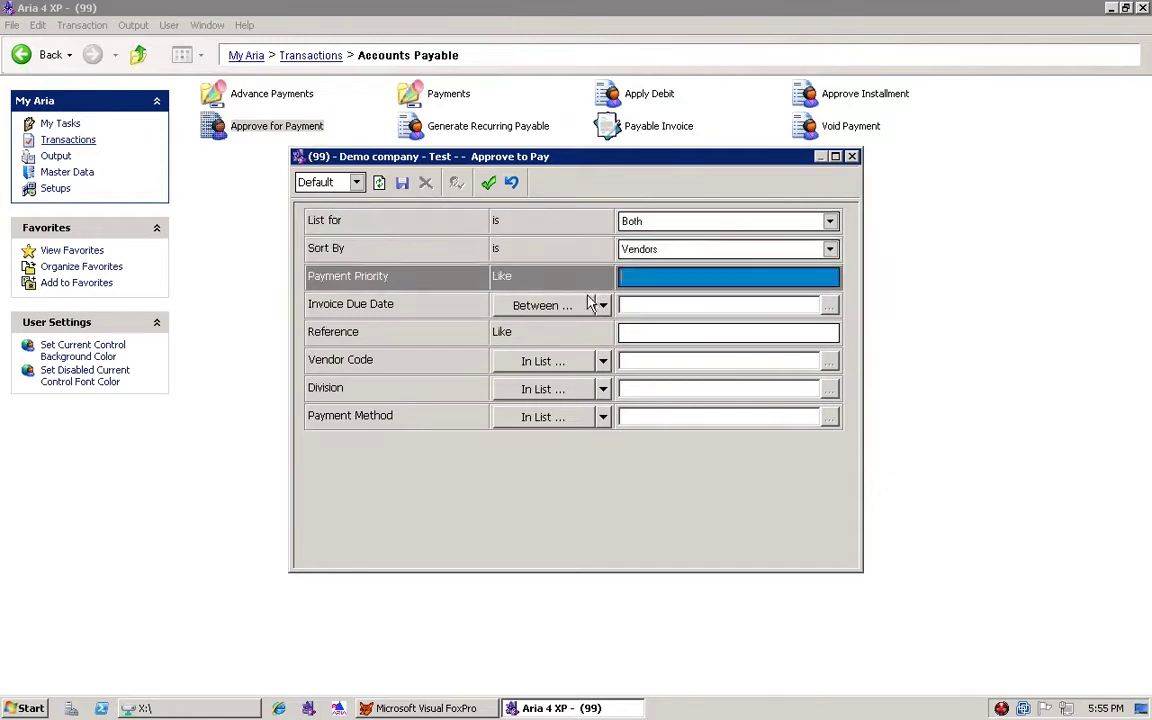
click(712, 252)
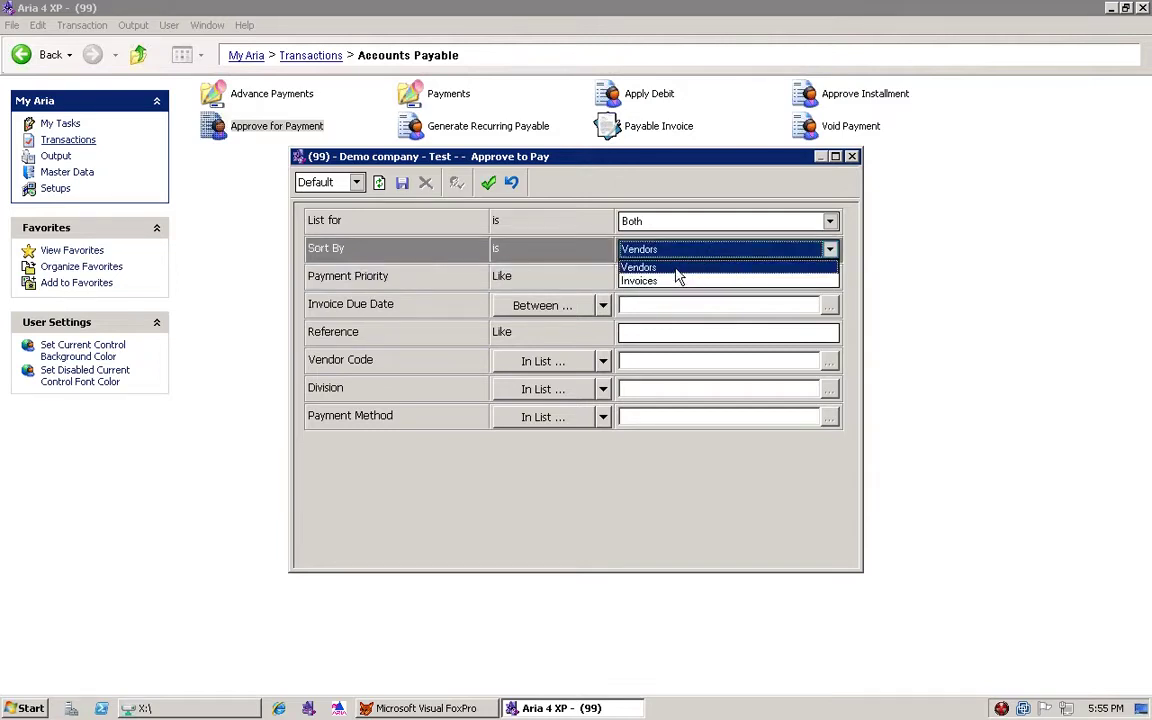
click(676, 271)
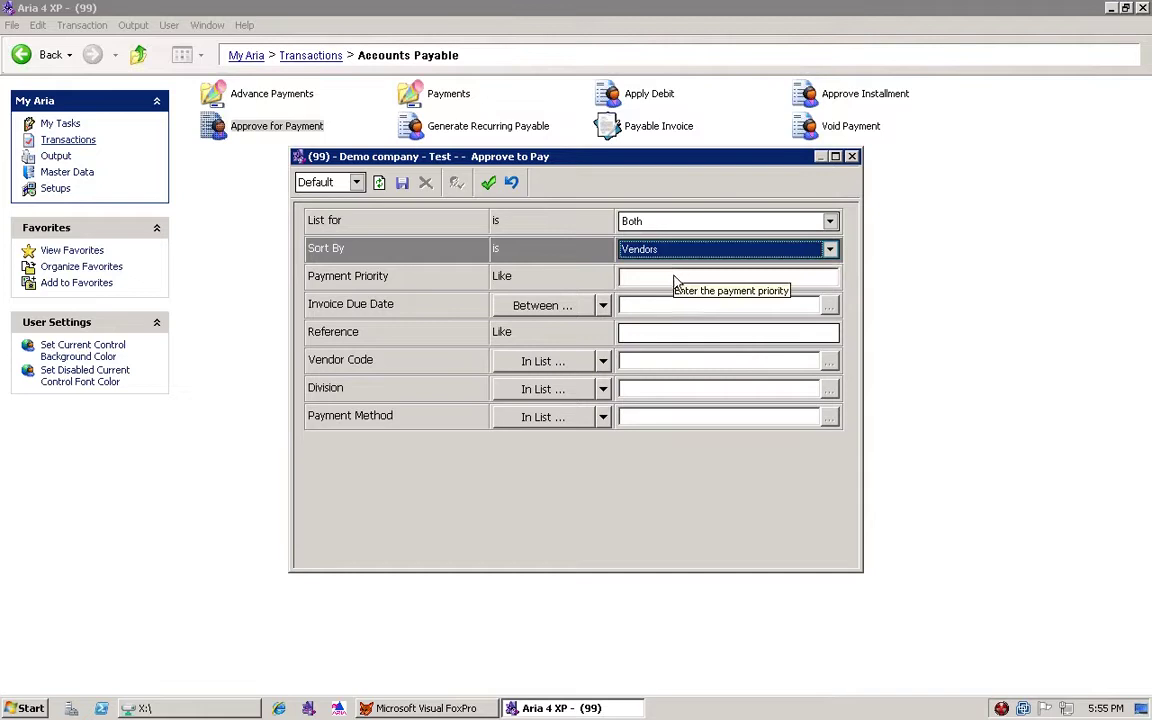
key(Tab)
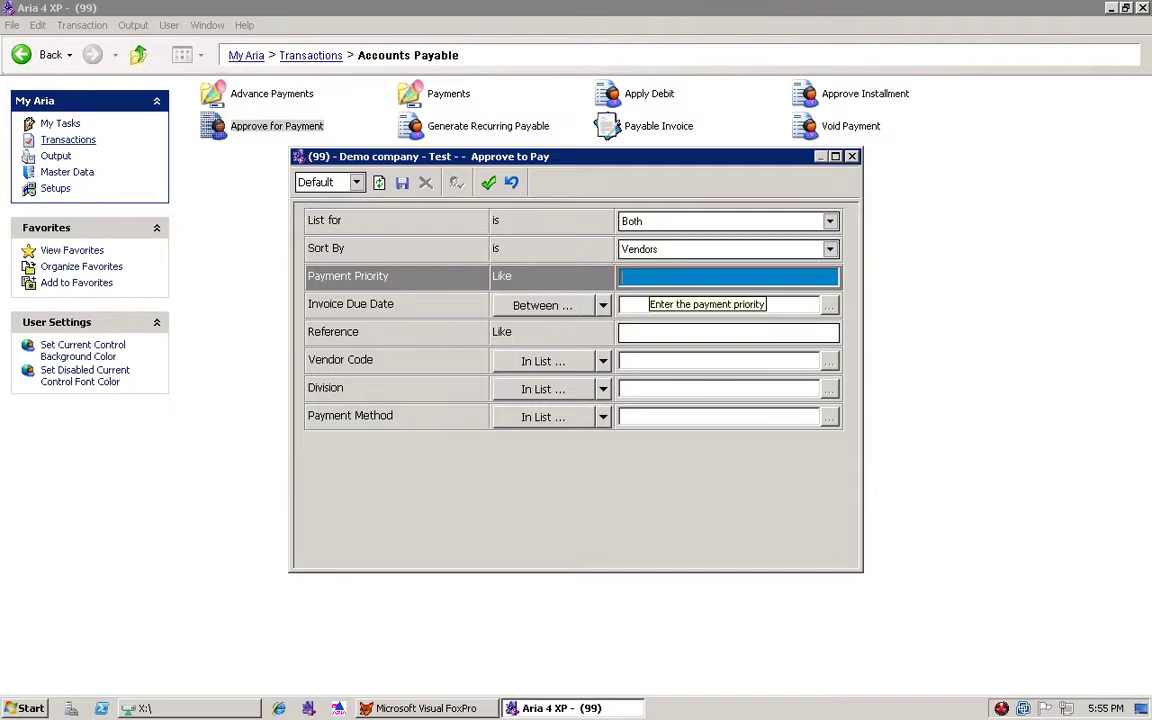
key(Tab)
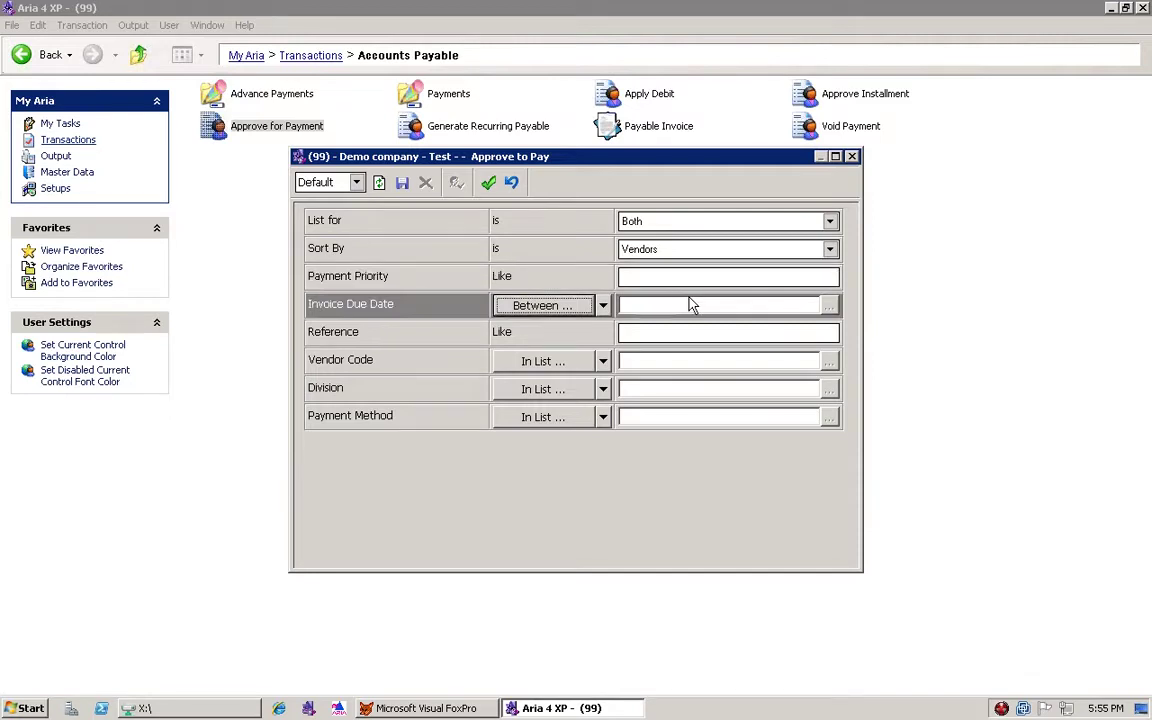
key(Tab)
key(Tab)
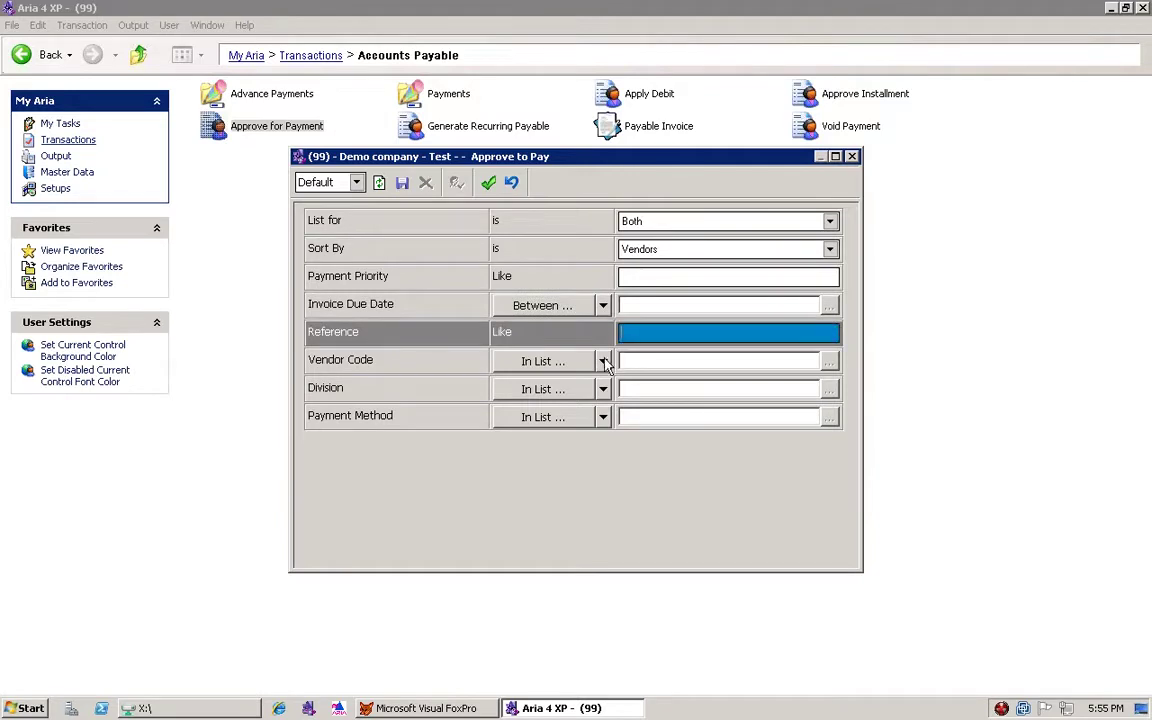
click(572, 366)
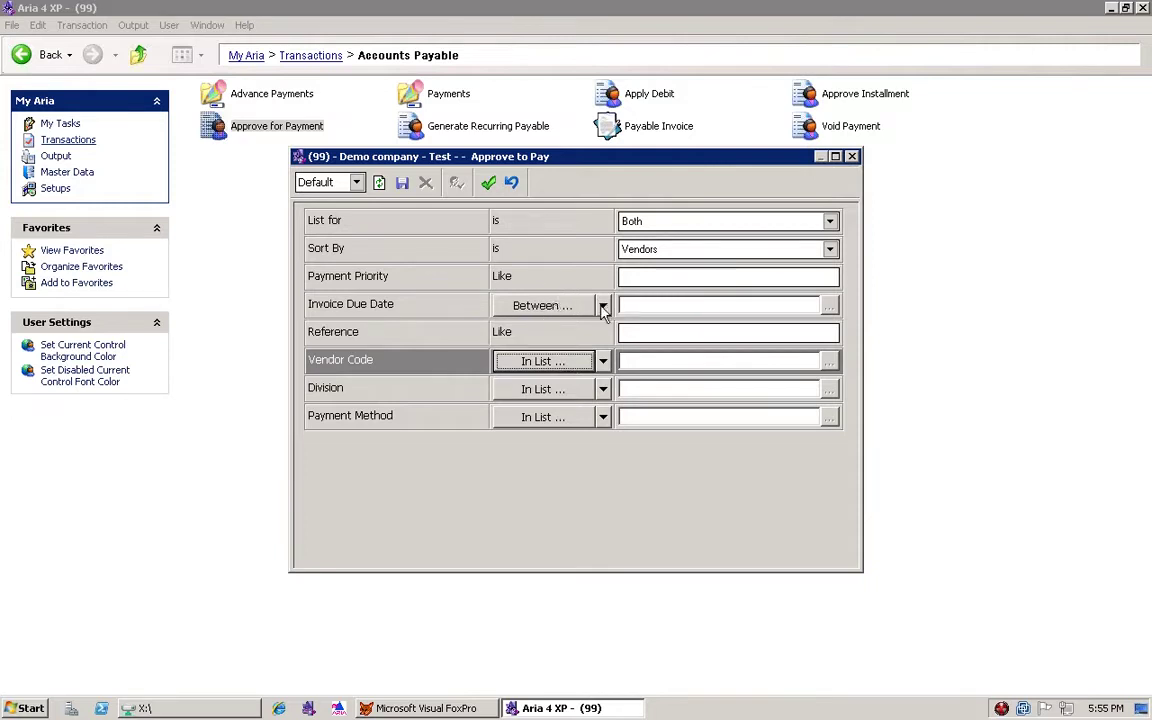
Filter the invoice due date to the range from 02/01/2013 to 02/28/2013.
click(568, 305)
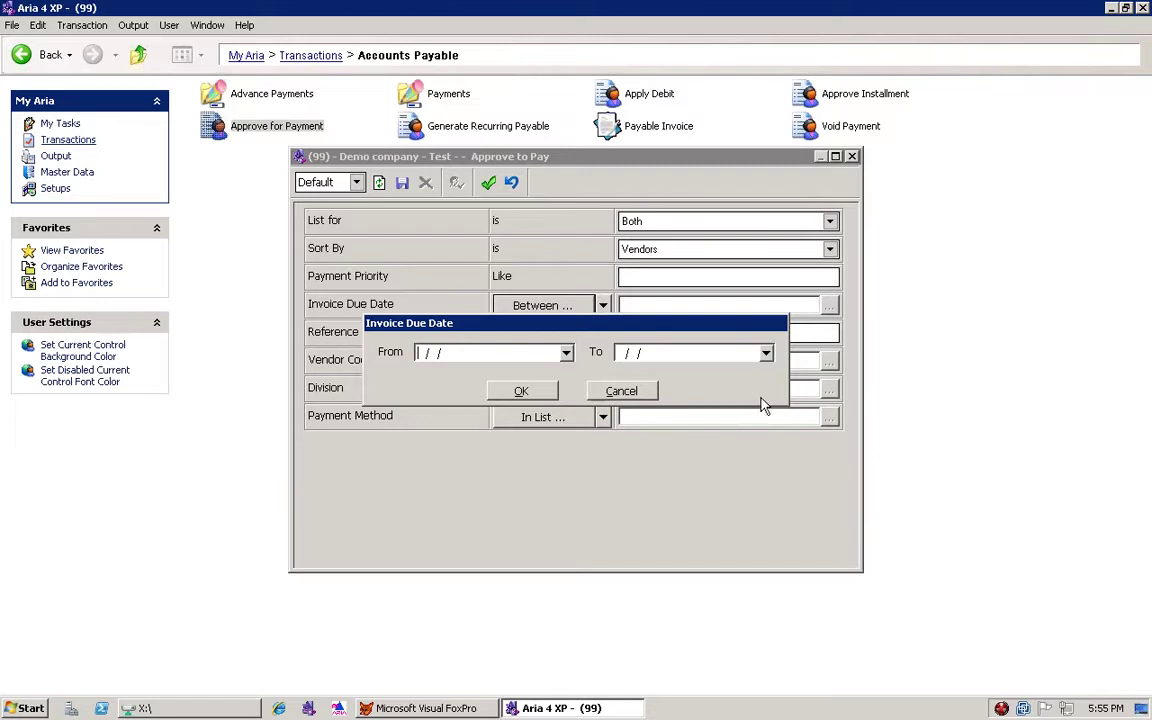
text(02/)
text(01/20)
text(13)
key(Tab)
text(0228)
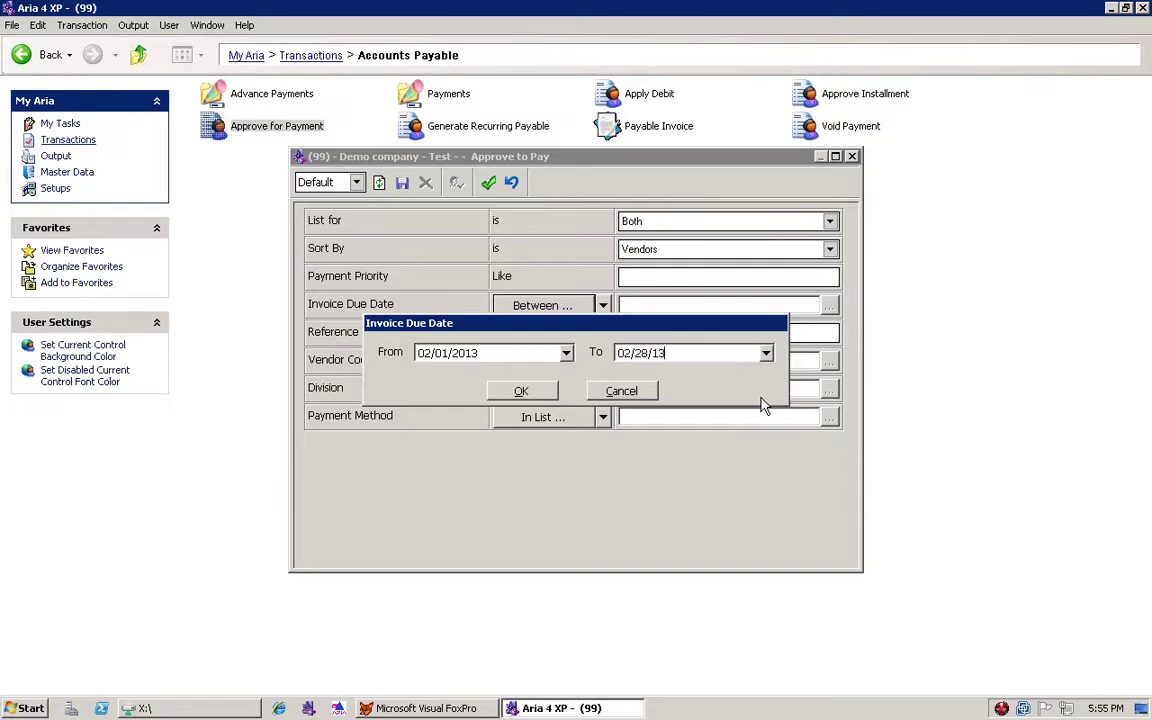
key(Tab)
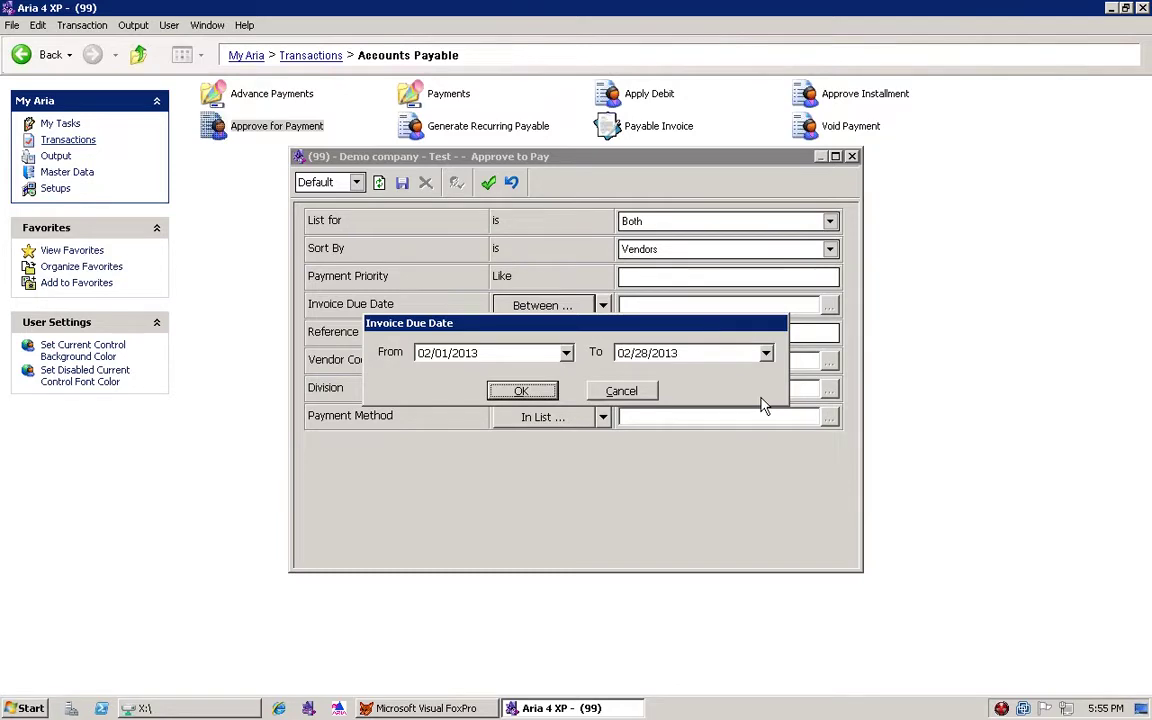
key(Return)
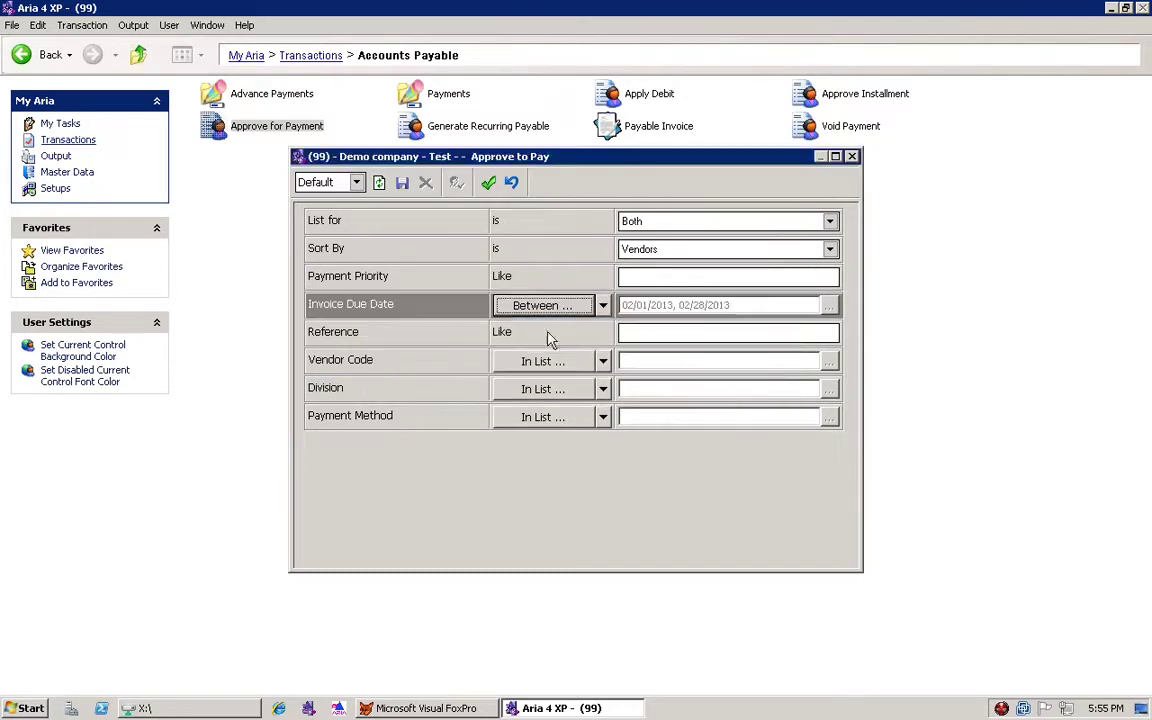
Restrict the vendor code filter to the vendor UNITED (United Apparel).
click(543, 363)
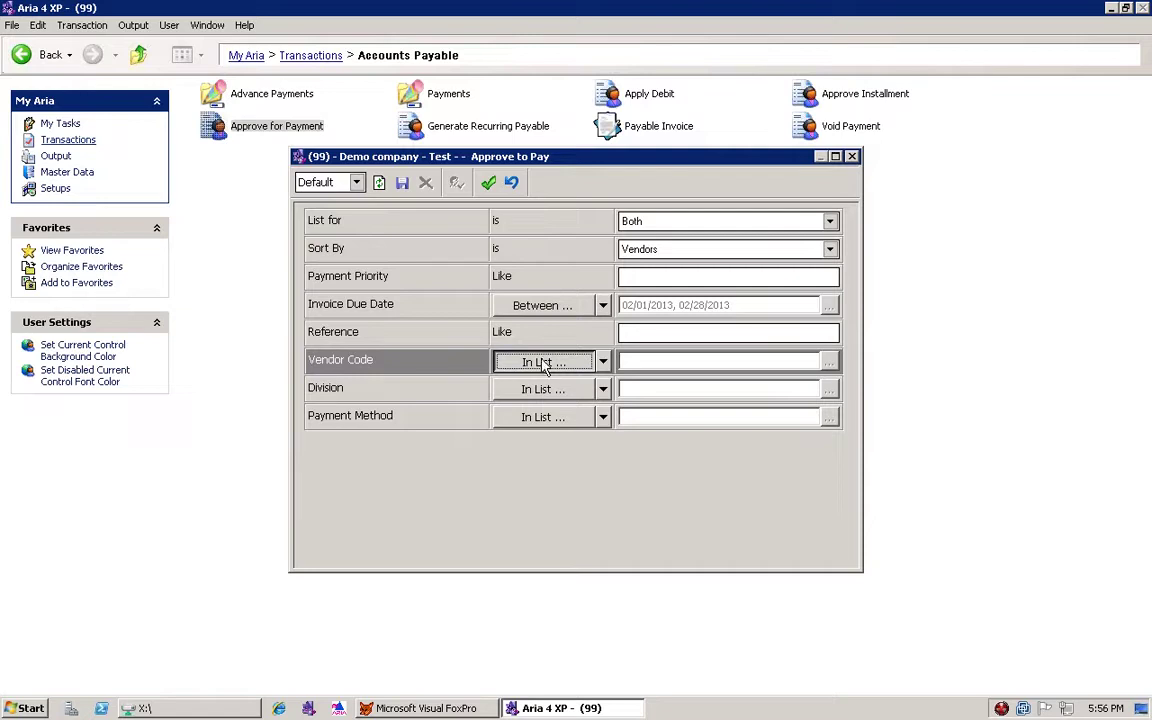
click(543, 363)
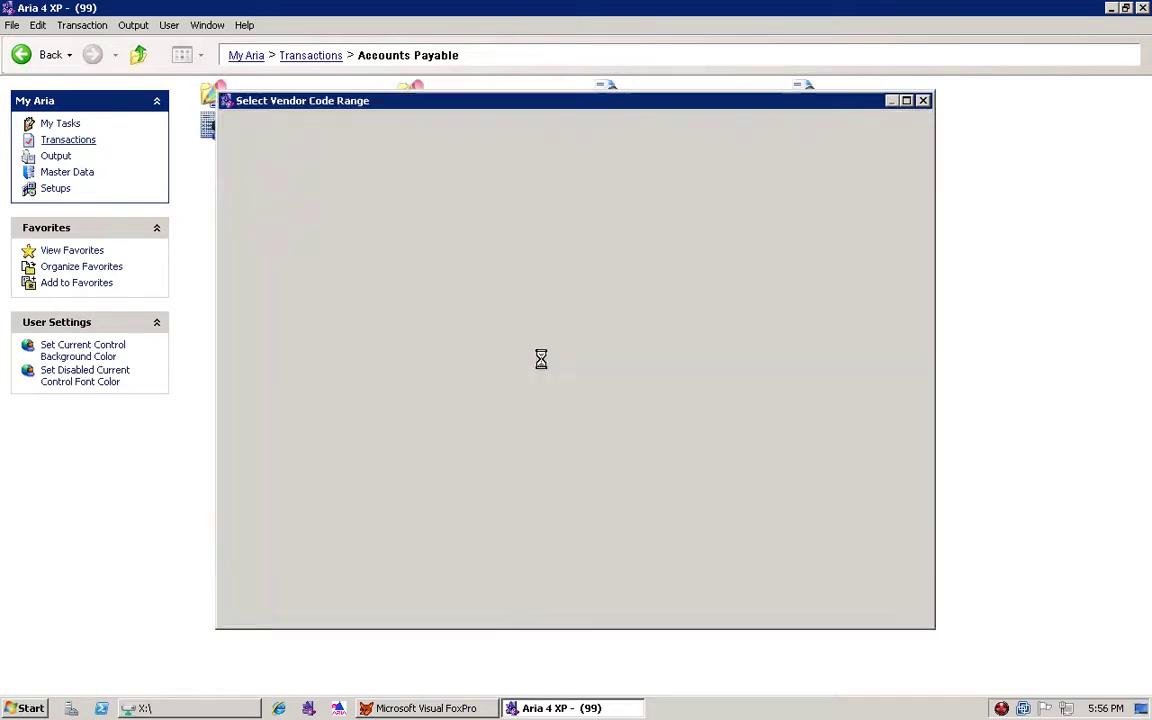
click(240, 231)
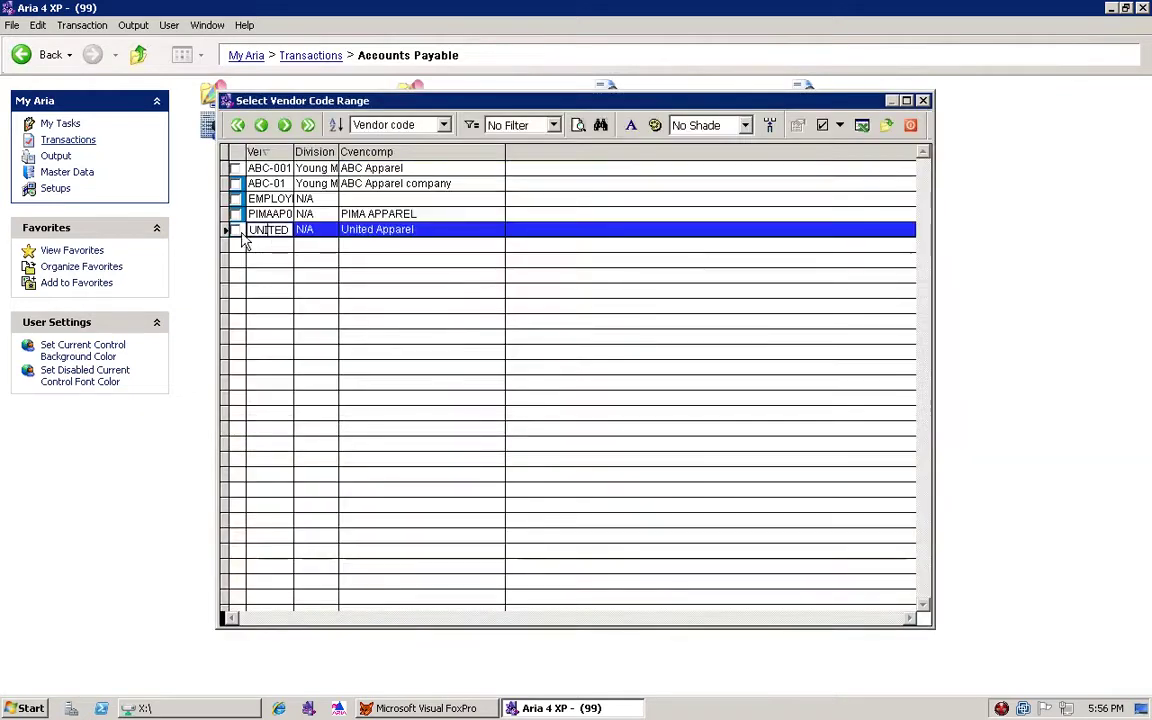
click(236, 230)
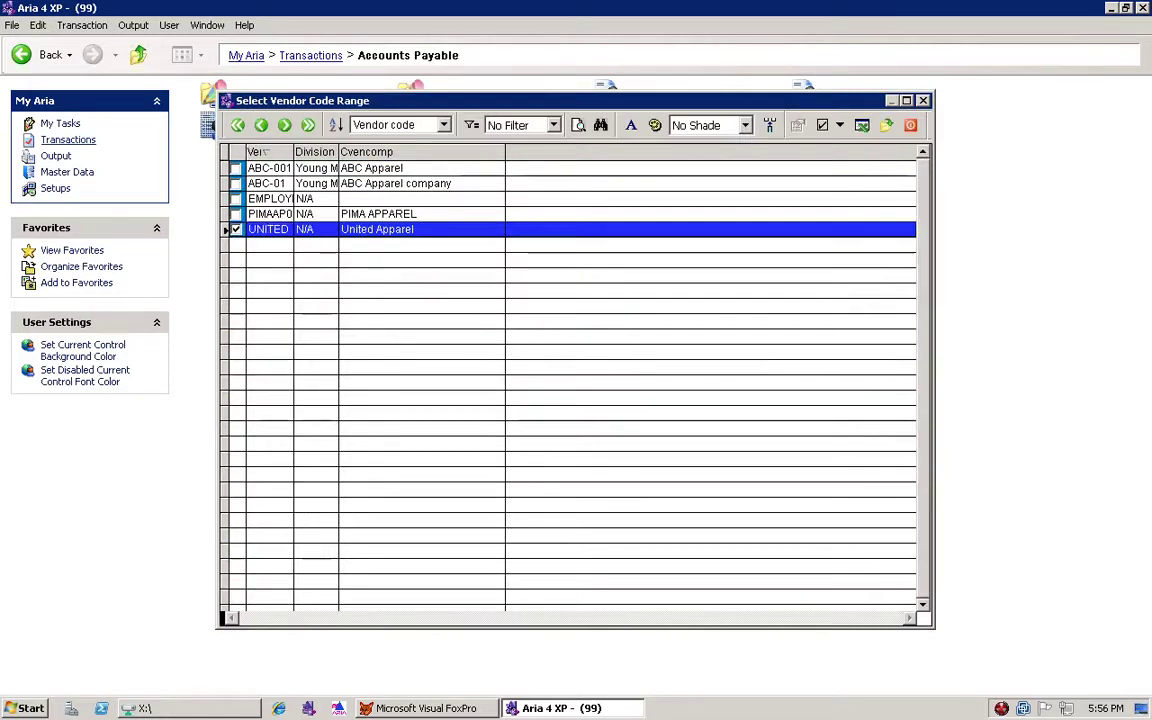
click(889, 140)
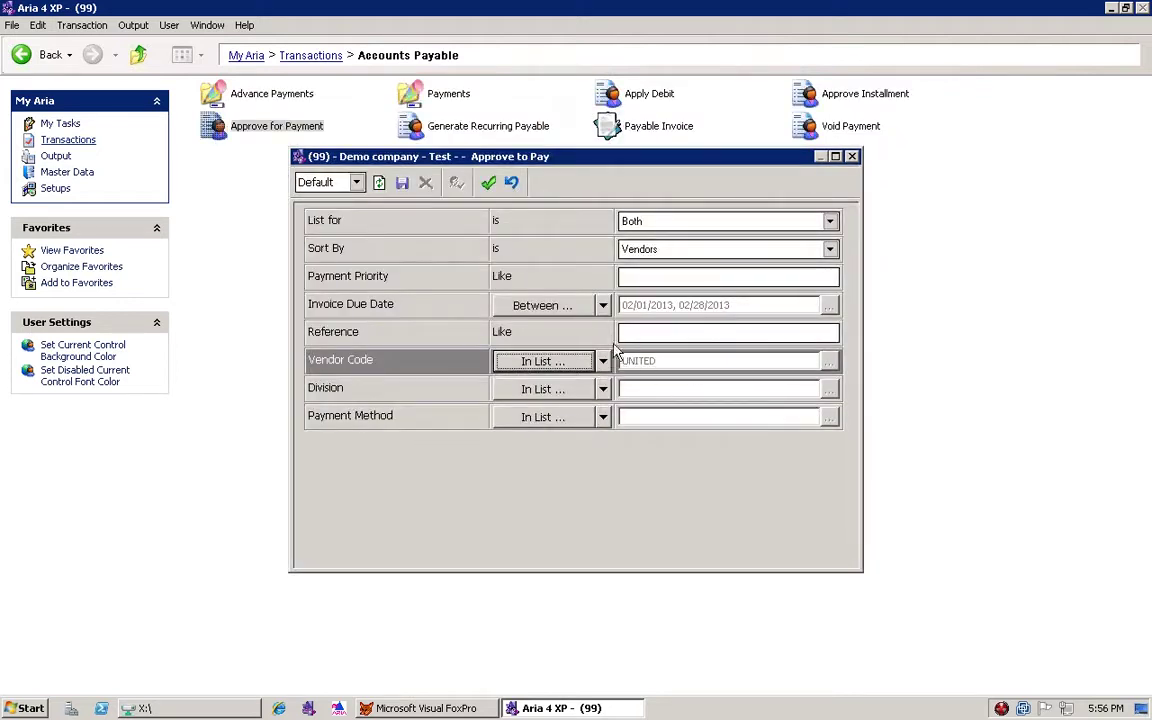
Recheck the invoice due date range and list the invoices that match the filter criteria.
click(563, 308)
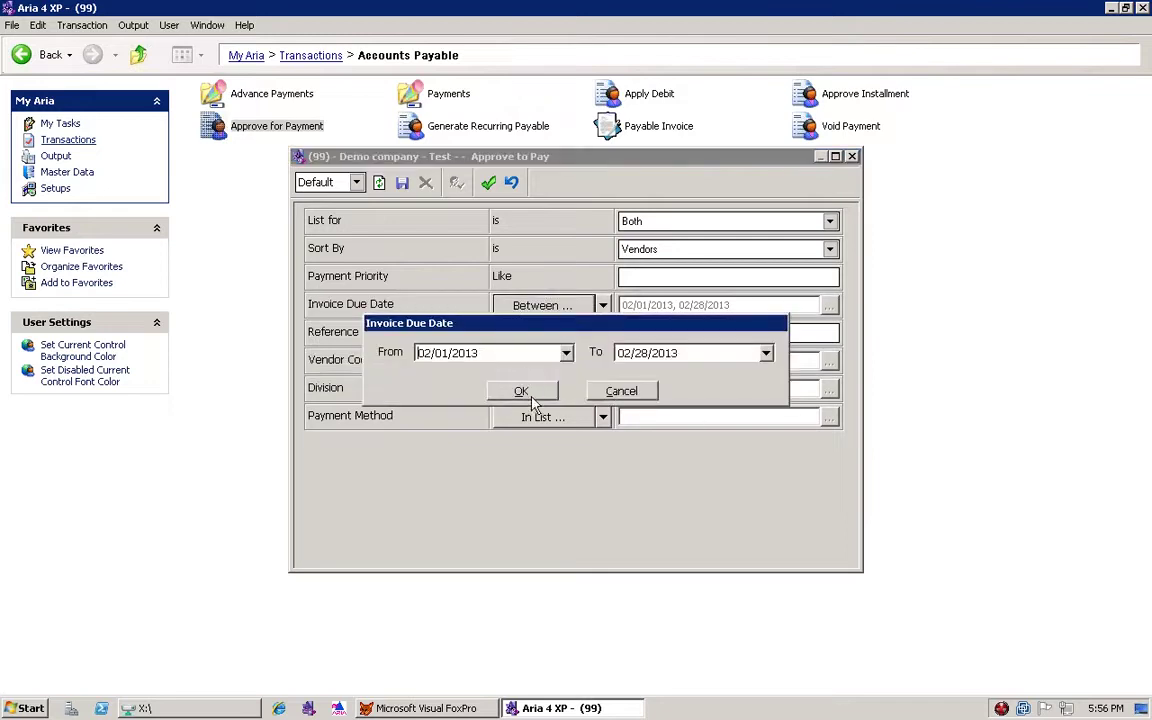
click(522, 392)
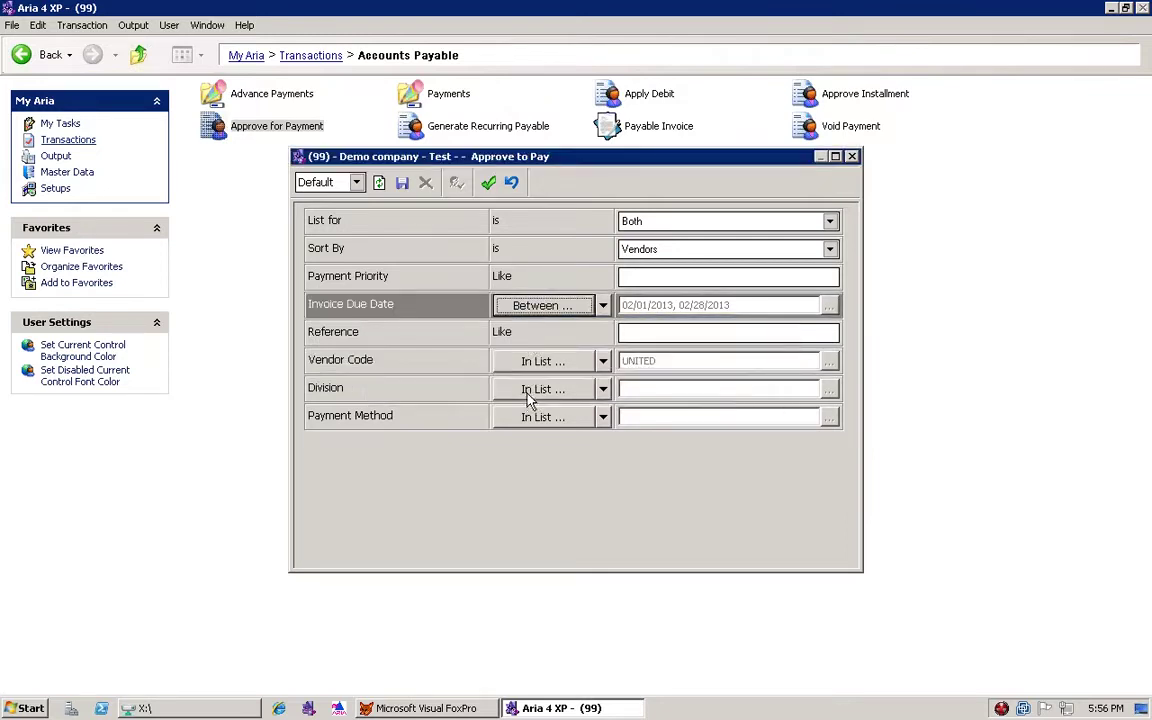
click(543, 362)
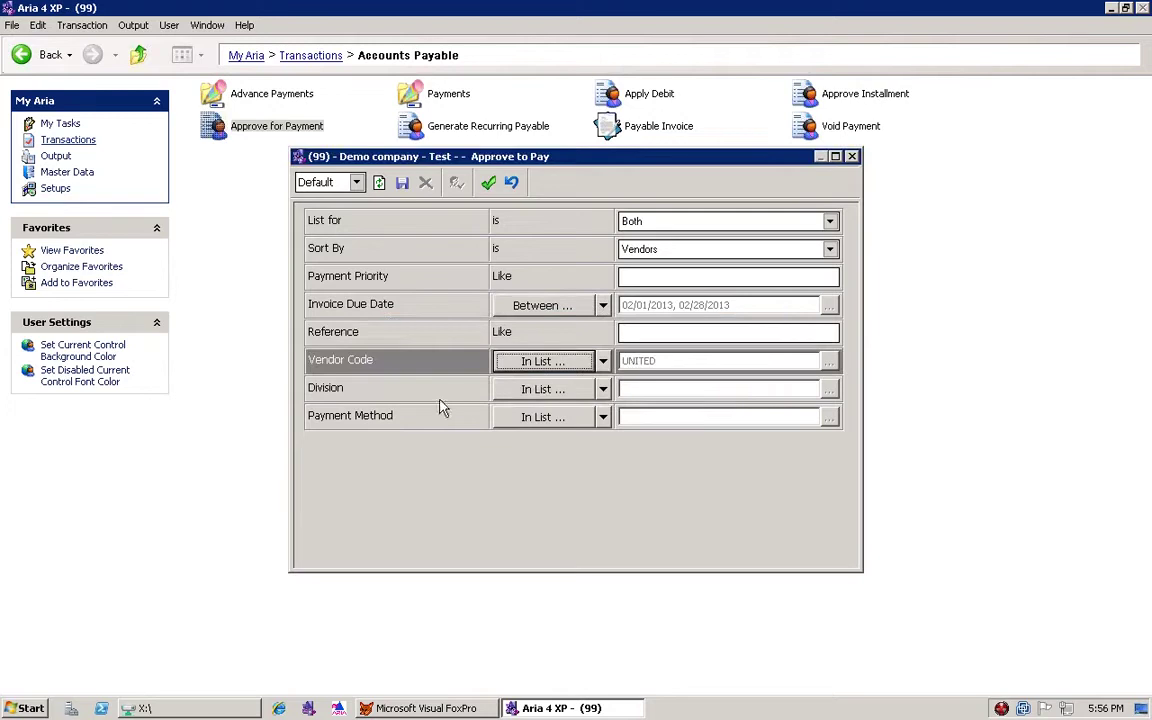
click(488, 184)
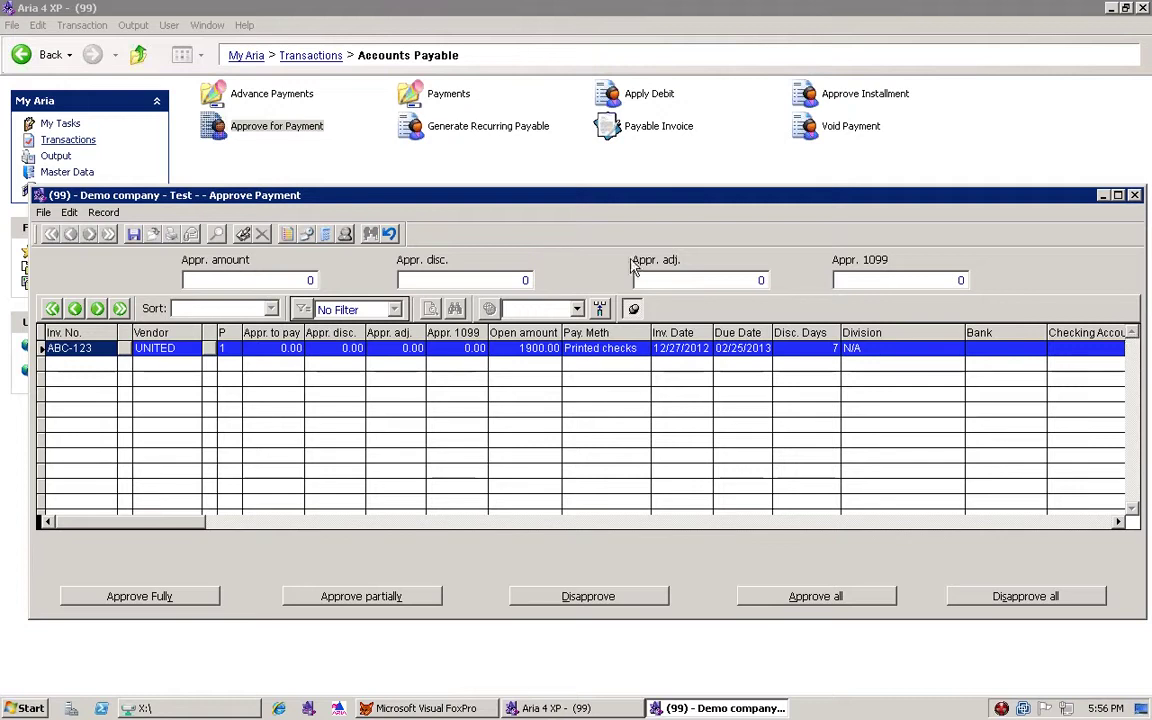
Discard the current listing and list the invoices for approval with only the vendor code filtered to UNITED.
click(389, 234)
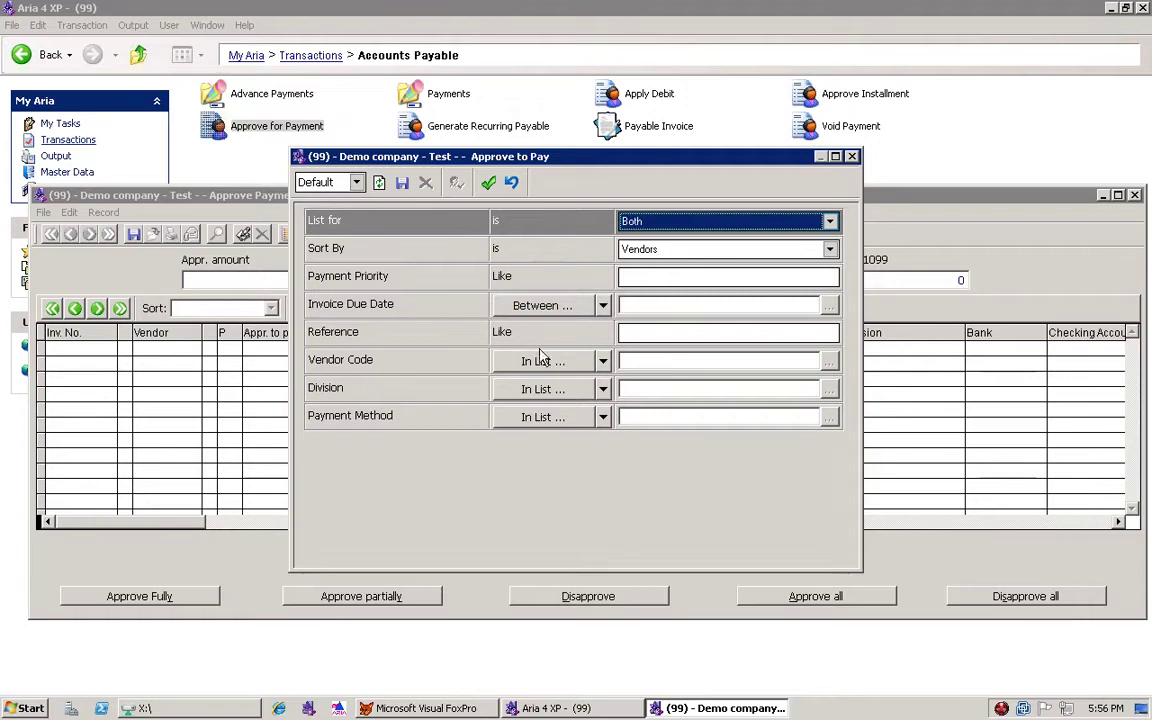
click(603, 305)
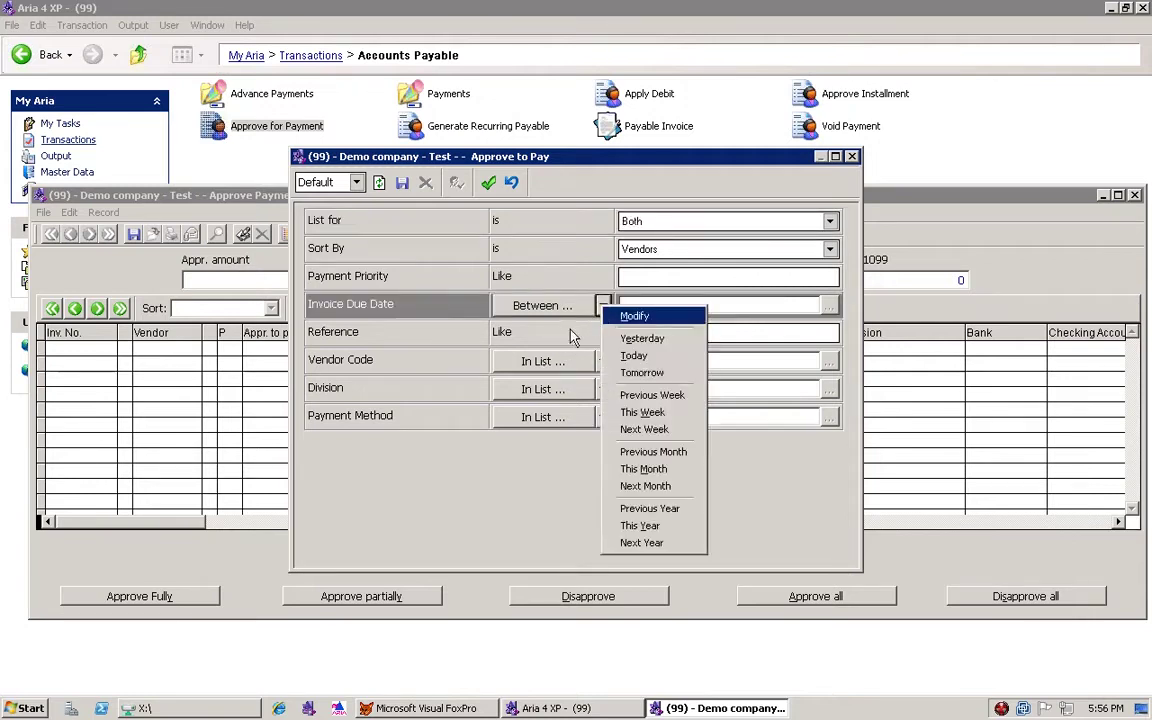
click(572, 338)
click(553, 364)
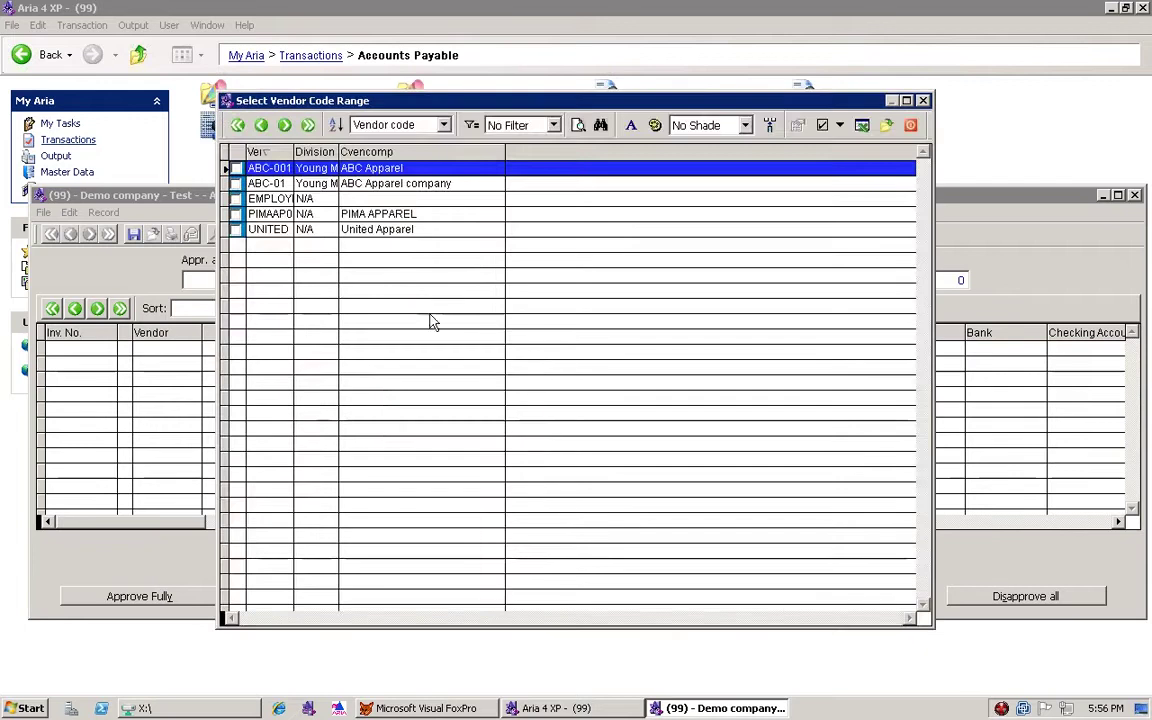
click(535, 229)
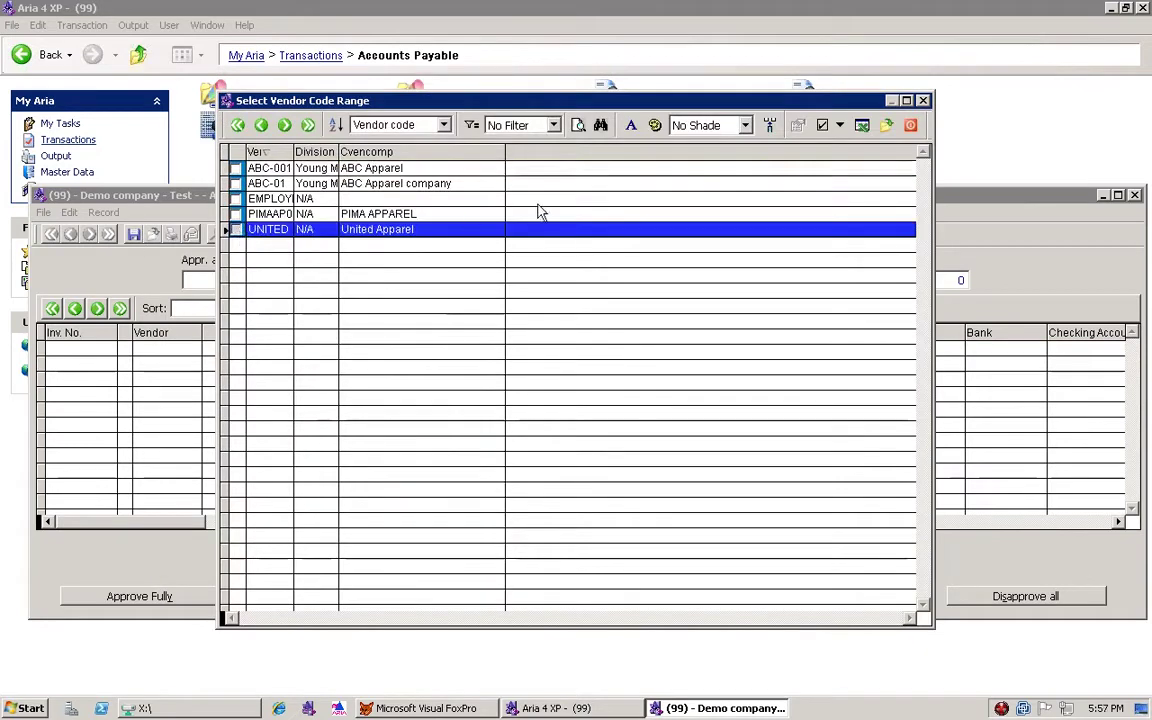
key(space)
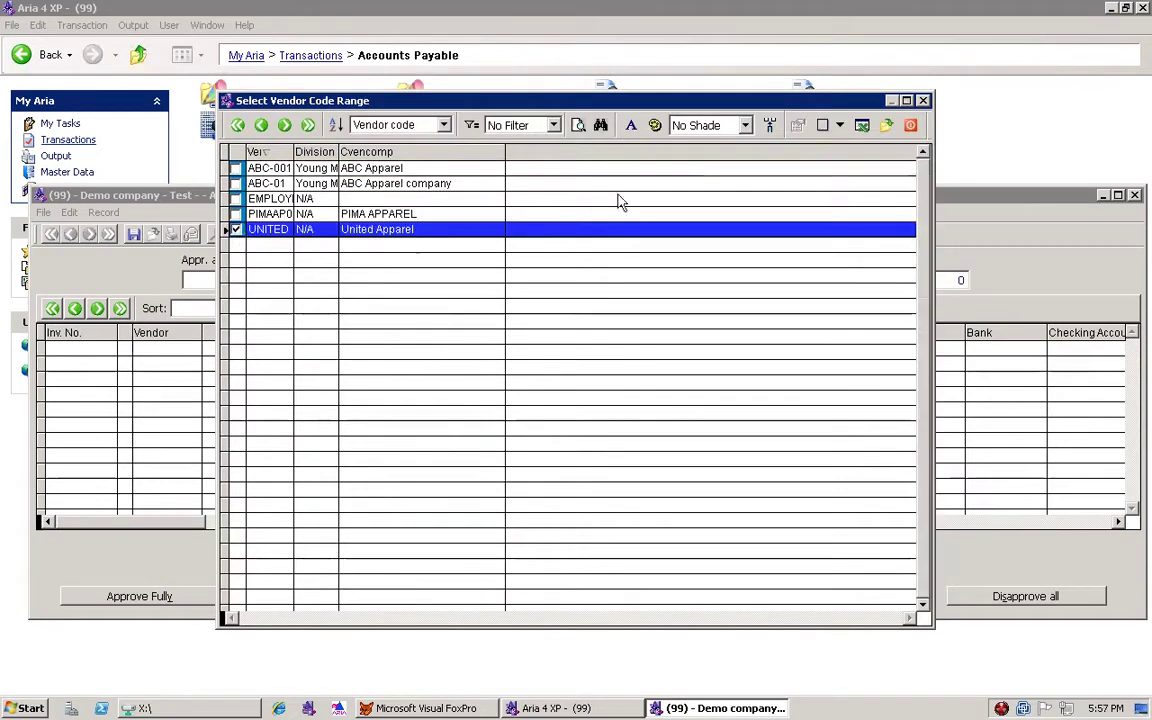
click(884, 127)
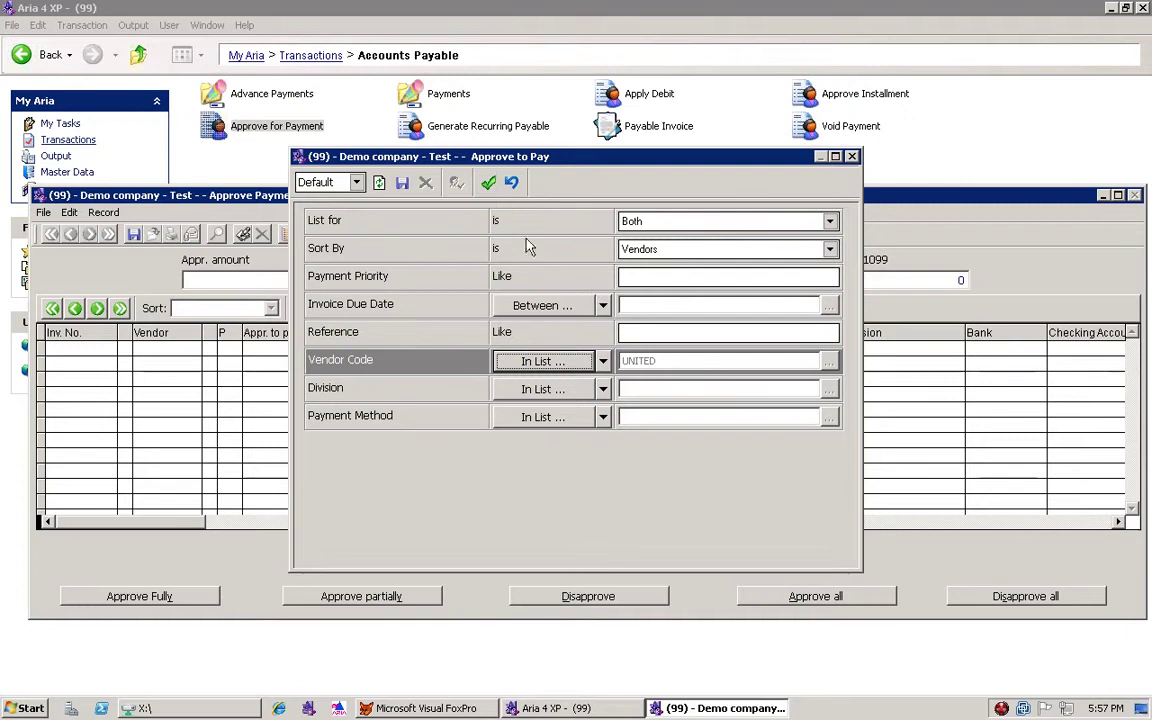
click(488, 182)
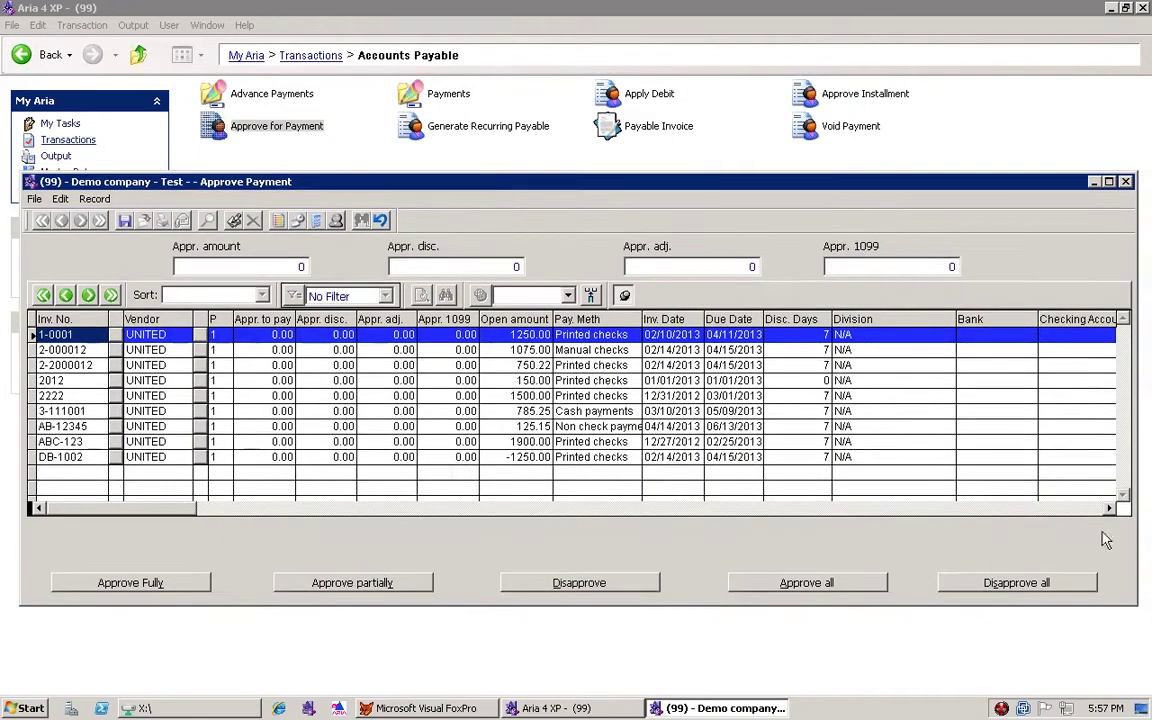
Make the Approve Payment window narrower, reposition it, and examine the vendor, adjustment, open amount, payment method and invoice date columns.
drag(1098, 529, 1029, 530)
drag(675, 186, 726, 177)
click(195, 341)
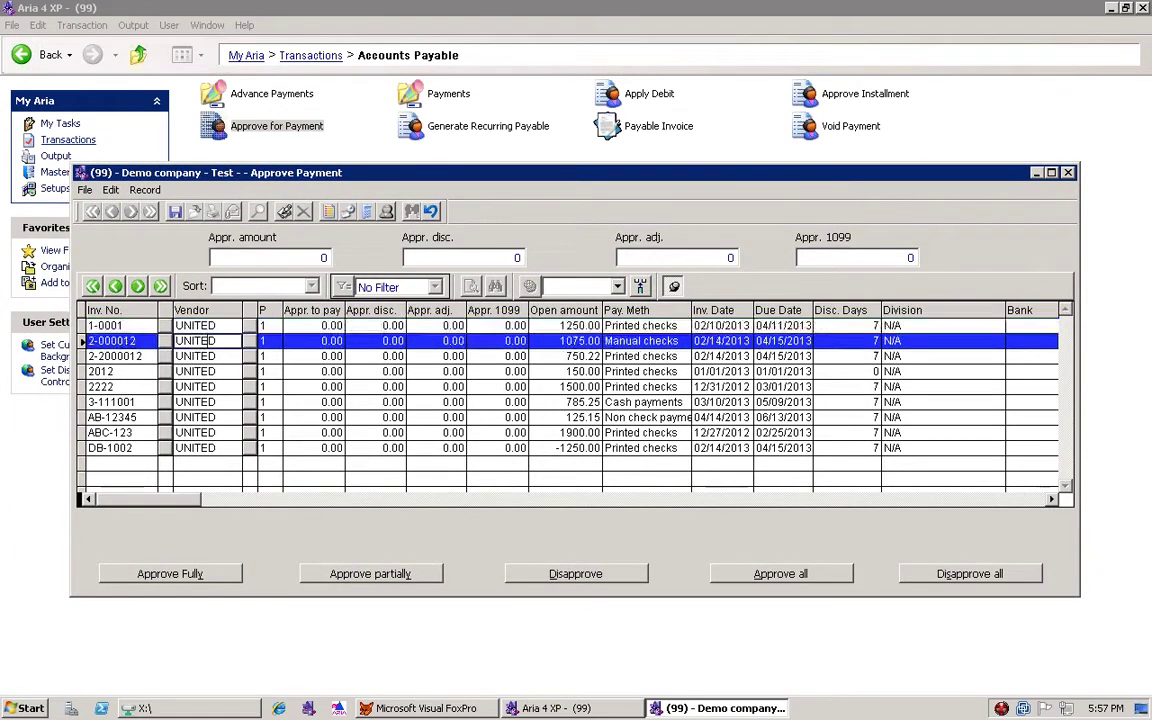
click(214, 326)
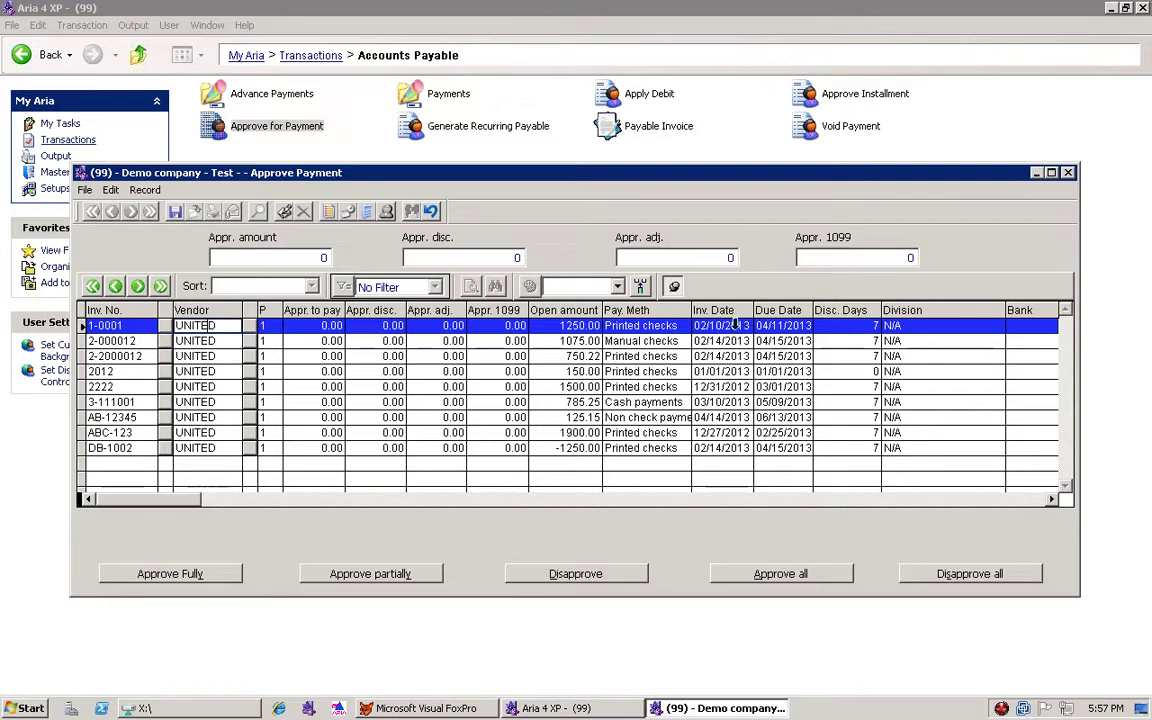
click(413, 341)
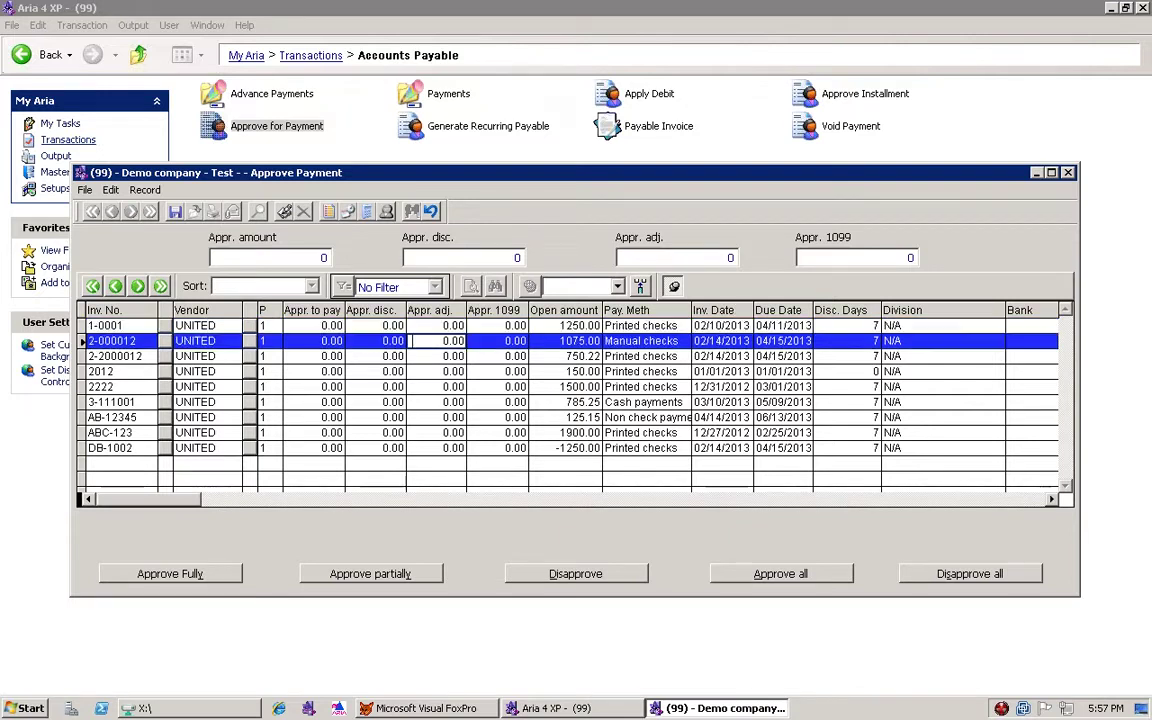
click(568, 356)
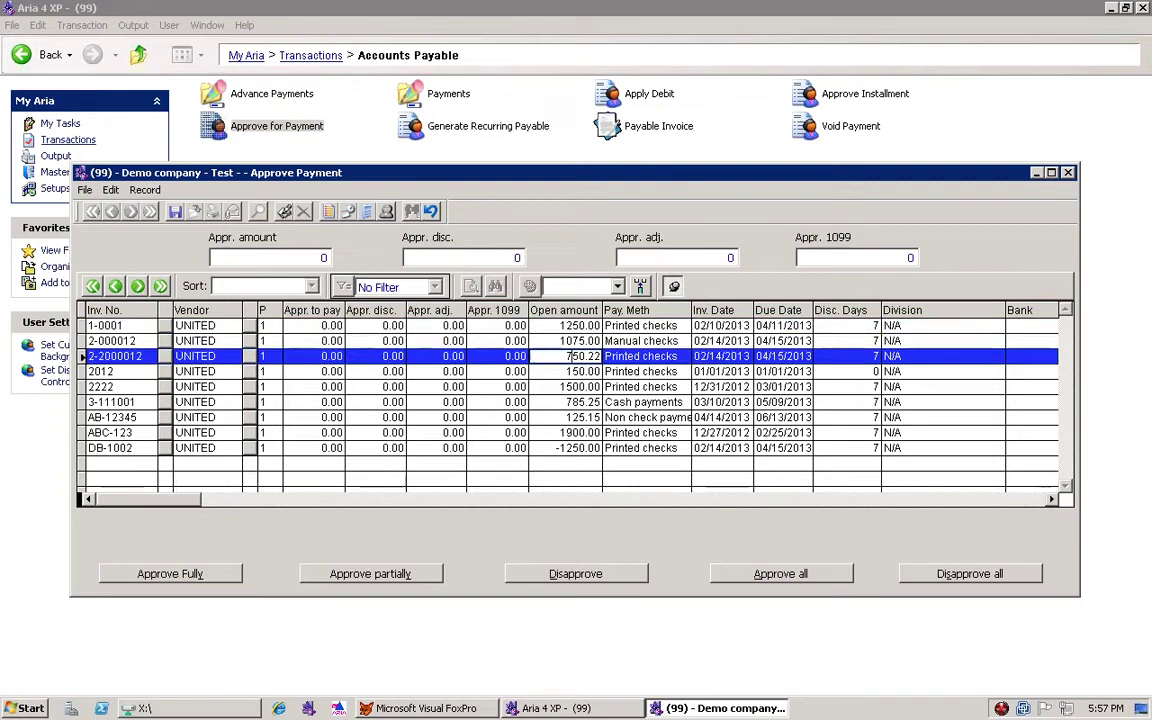
click(571, 326)
click(655, 341)
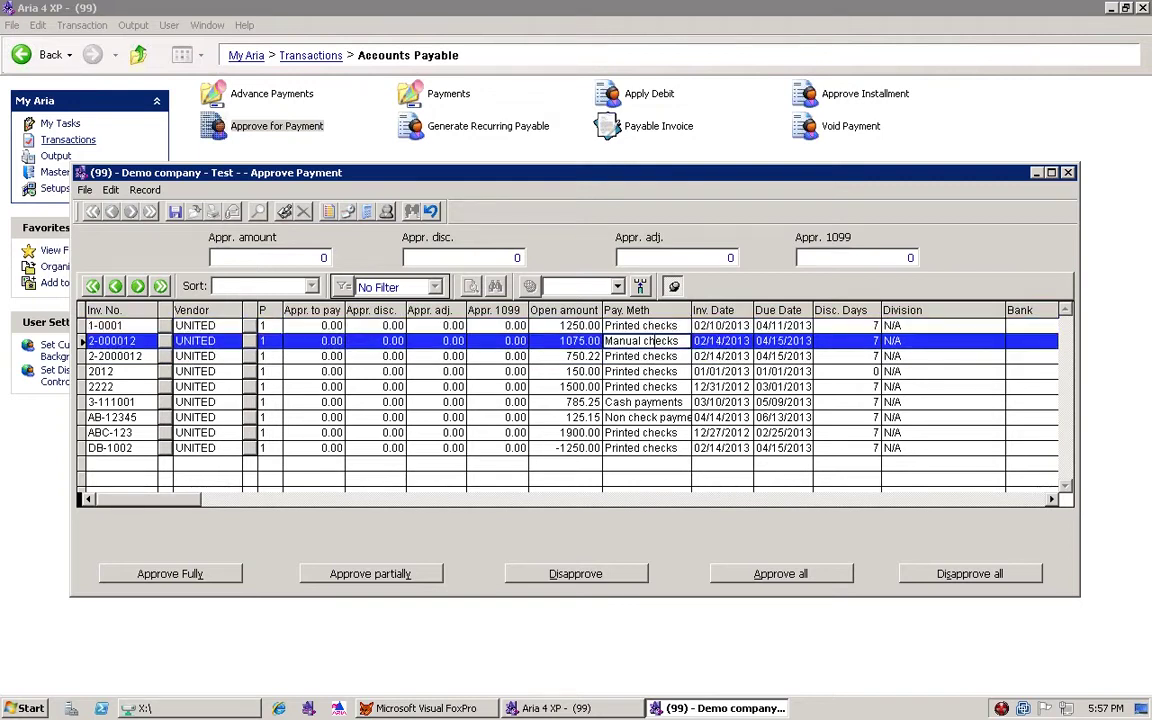
click(729, 326)
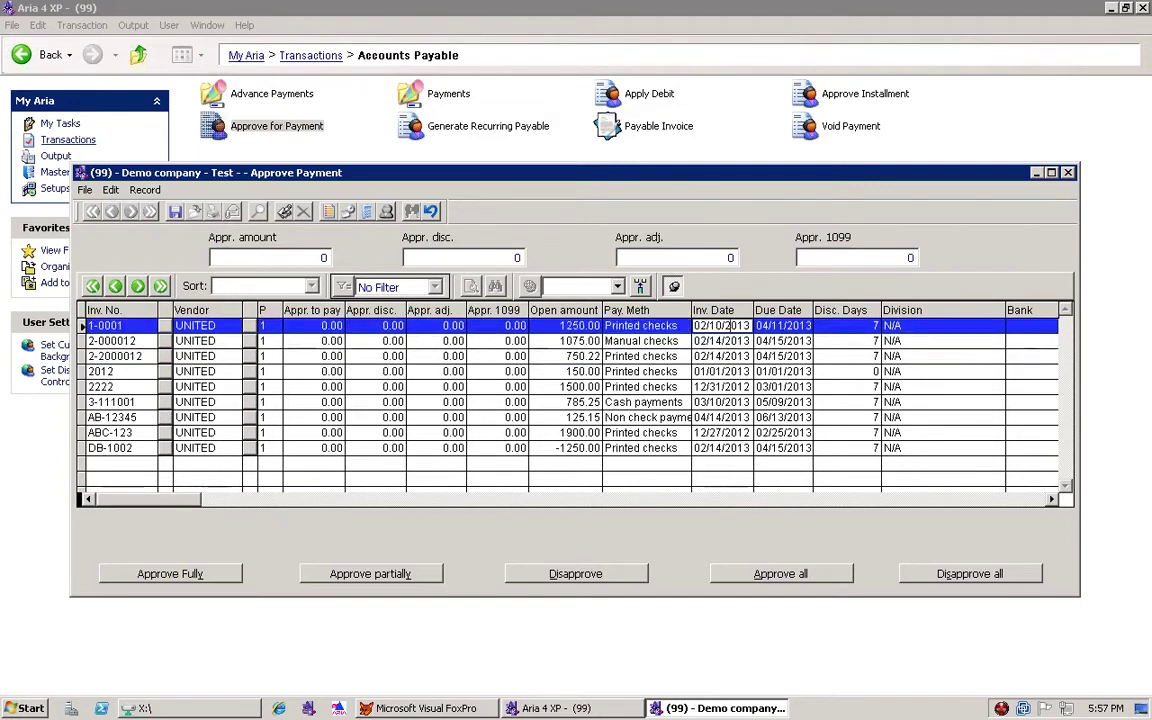
Examine the invoice due dates and the full, partial, disapprove and approve-all options, keeping the first listed invoice as the current record.
click(785, 326)
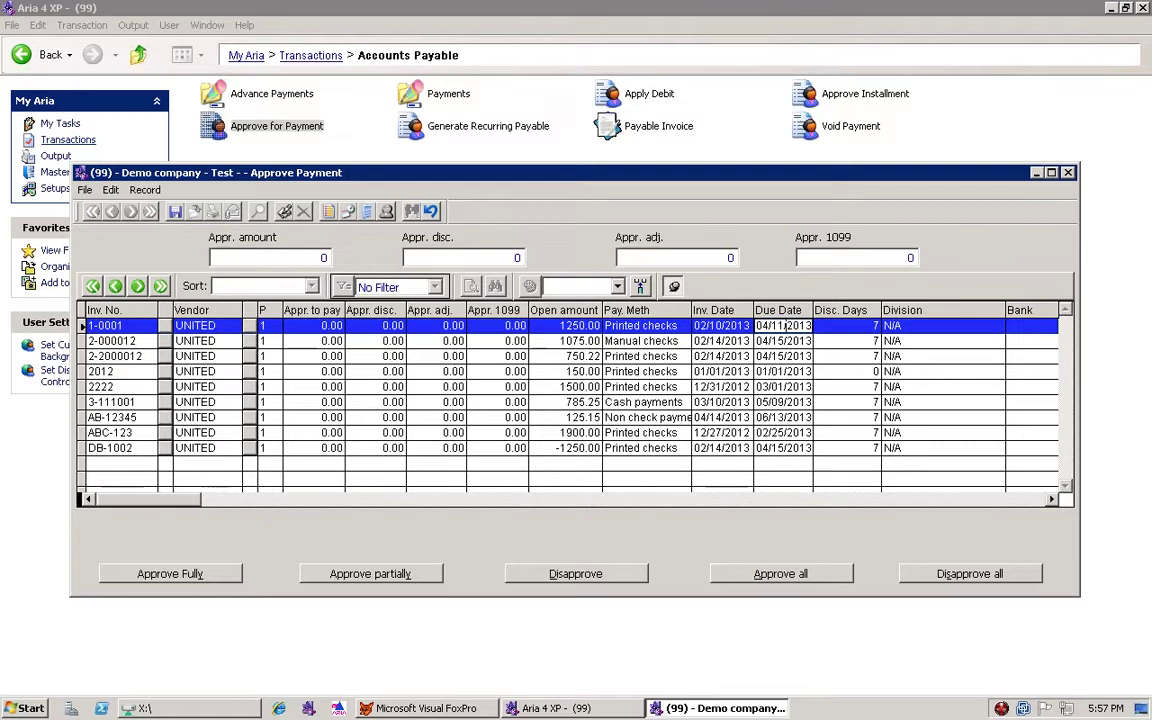
key(Down)
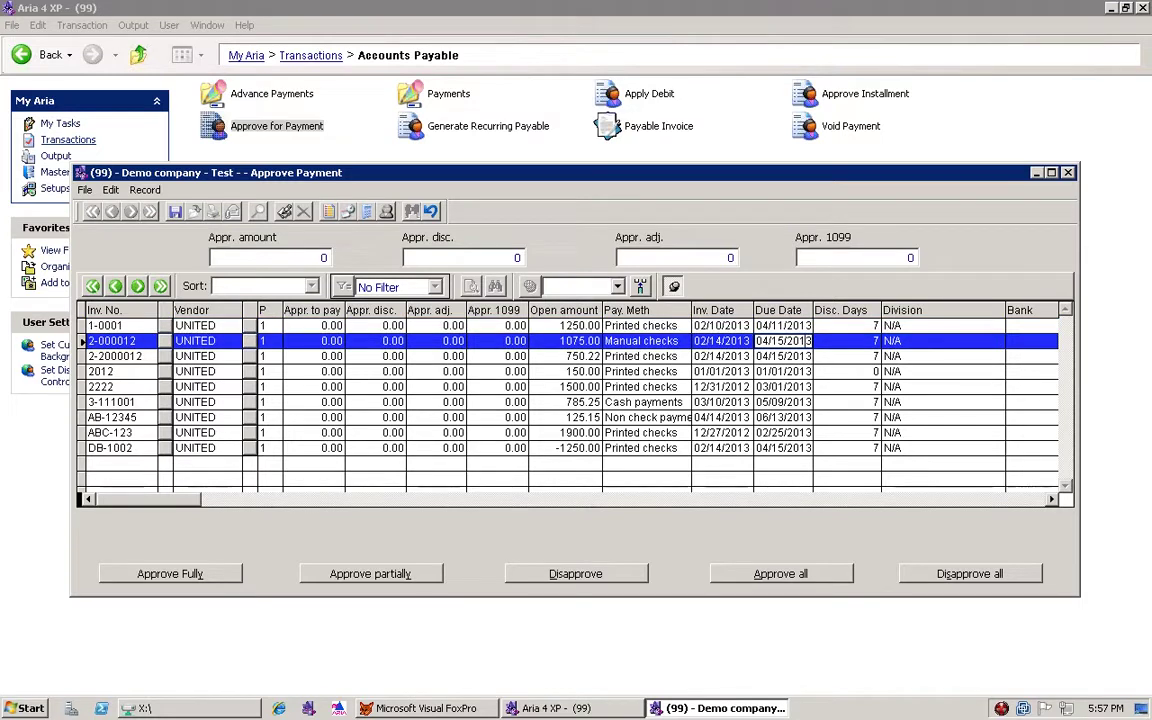
click(125, 386)
click(92, 286)
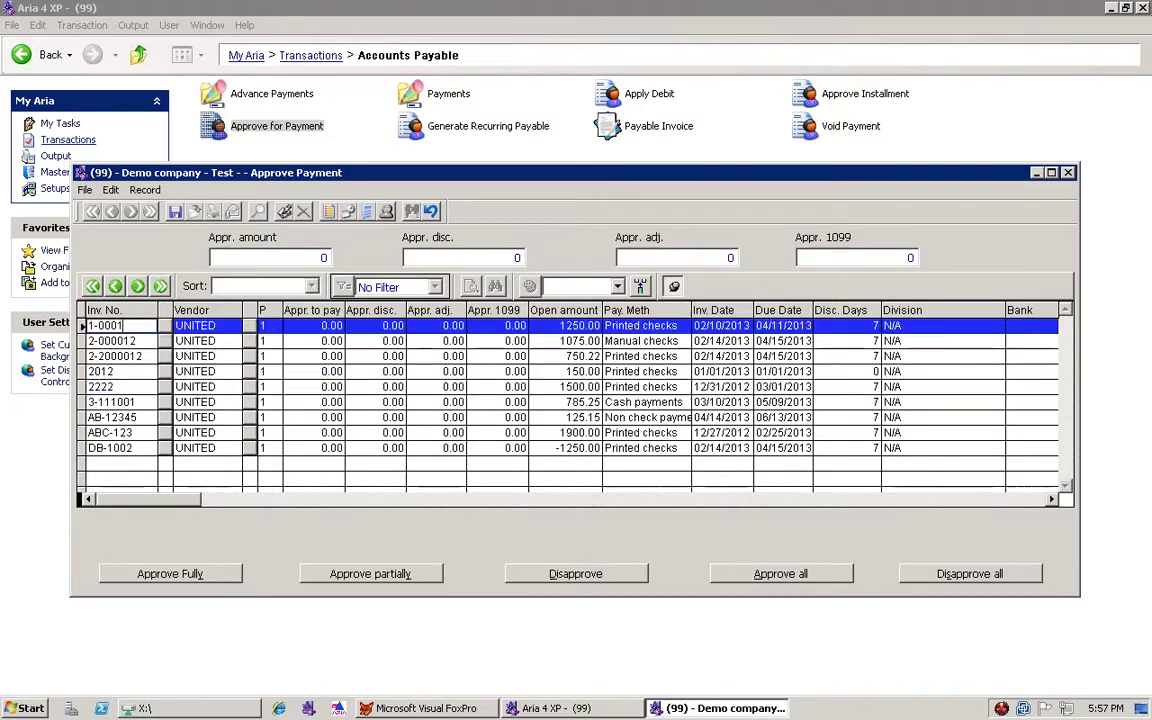
click(412, 585)
click(236, 583)
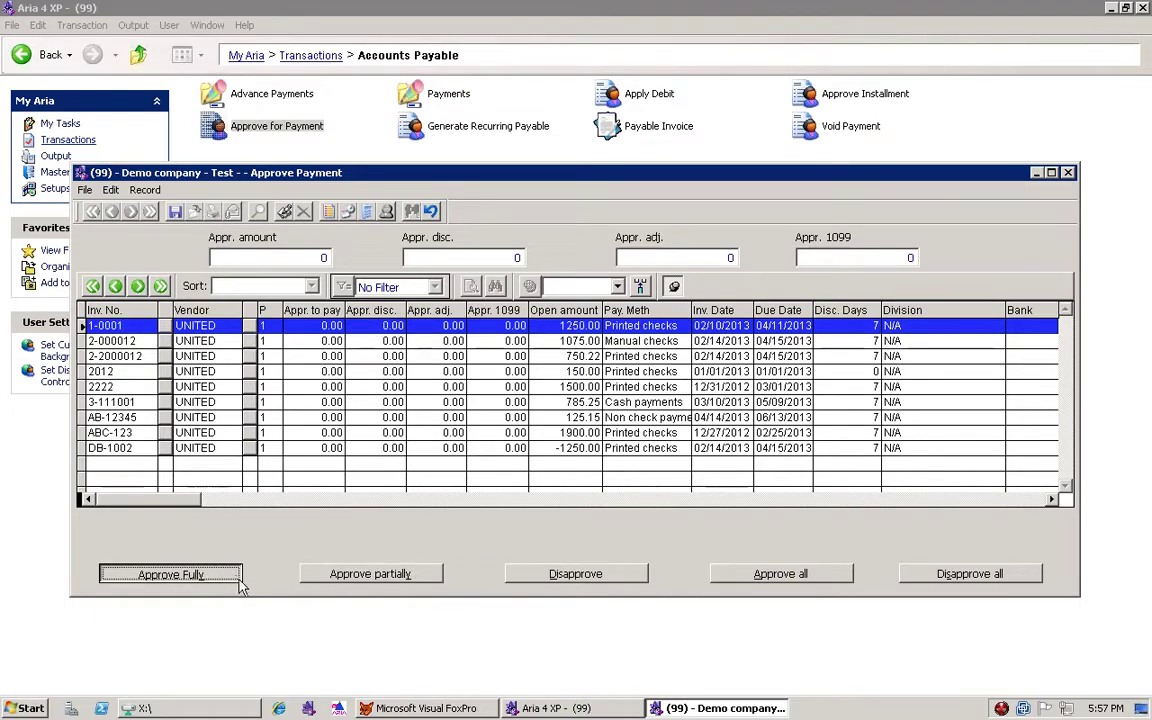
click(370, 580)
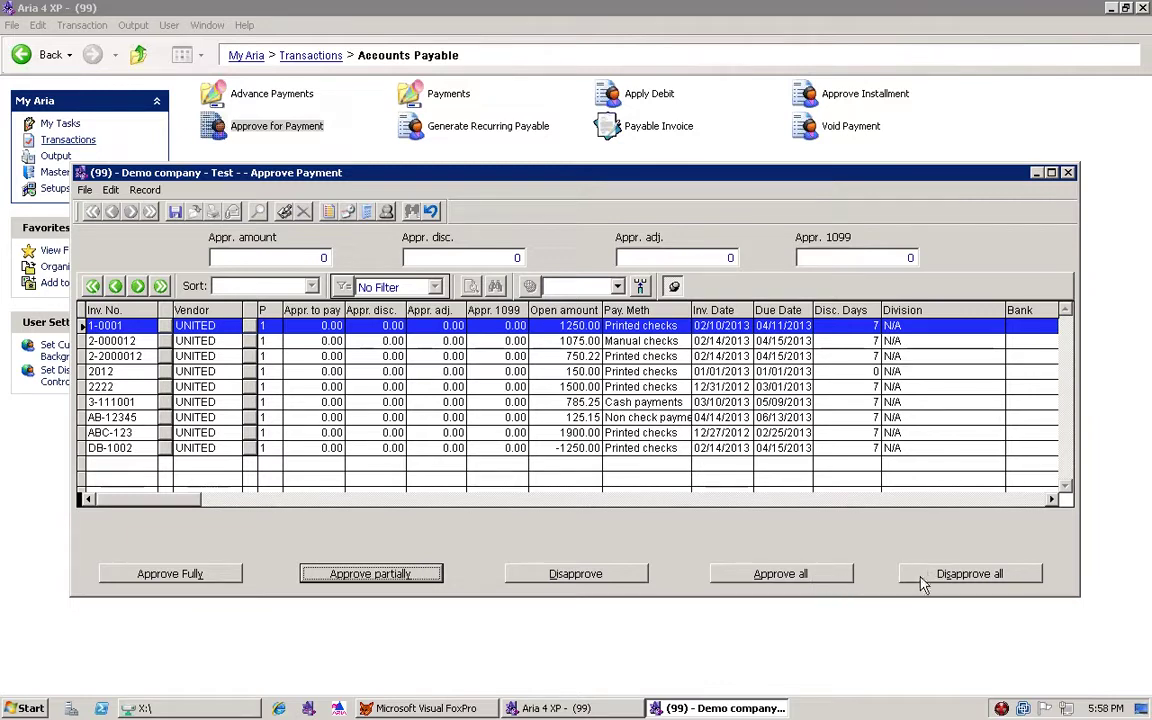
click(848, 583)
click(915, 585)
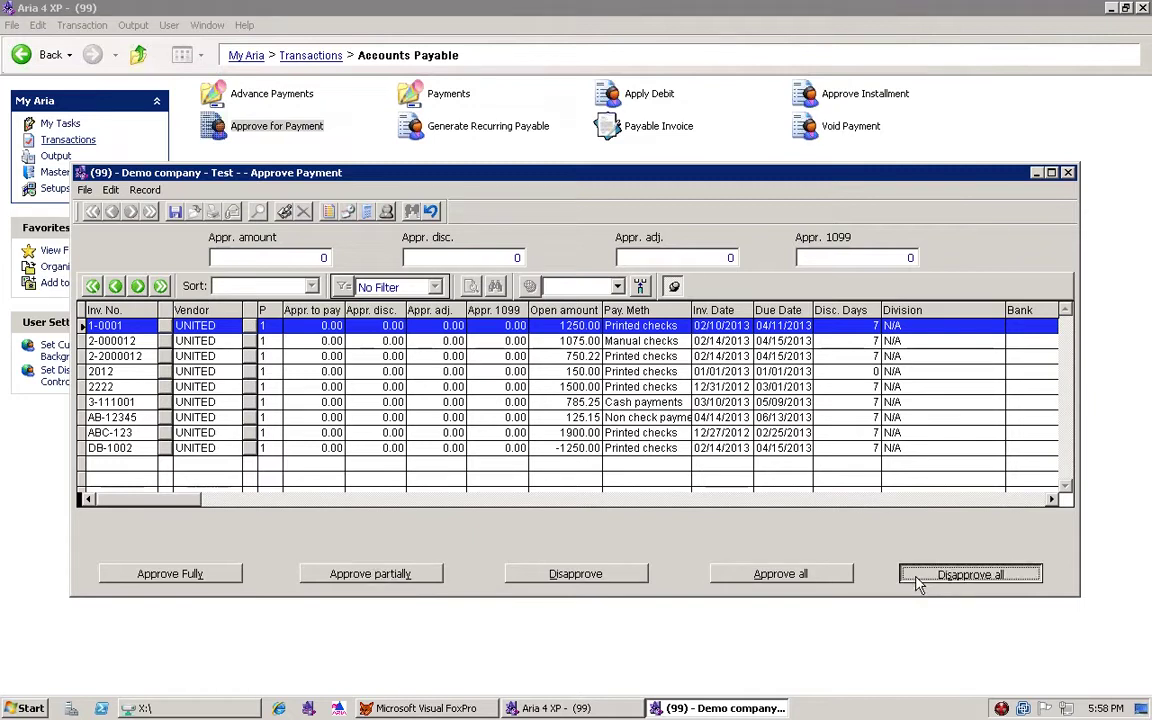
Fully approve the first two listed UNITED invoices for payment, checking the first one's approved amount and discount.
click(142, 575)
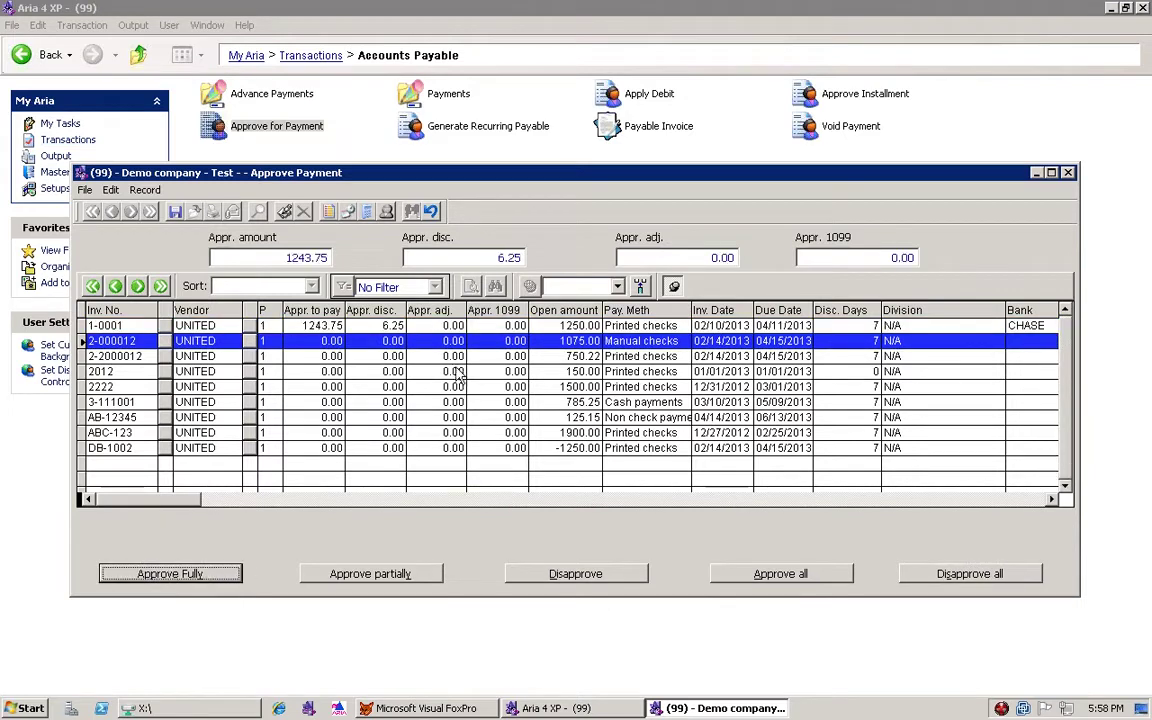
click(305, 326)
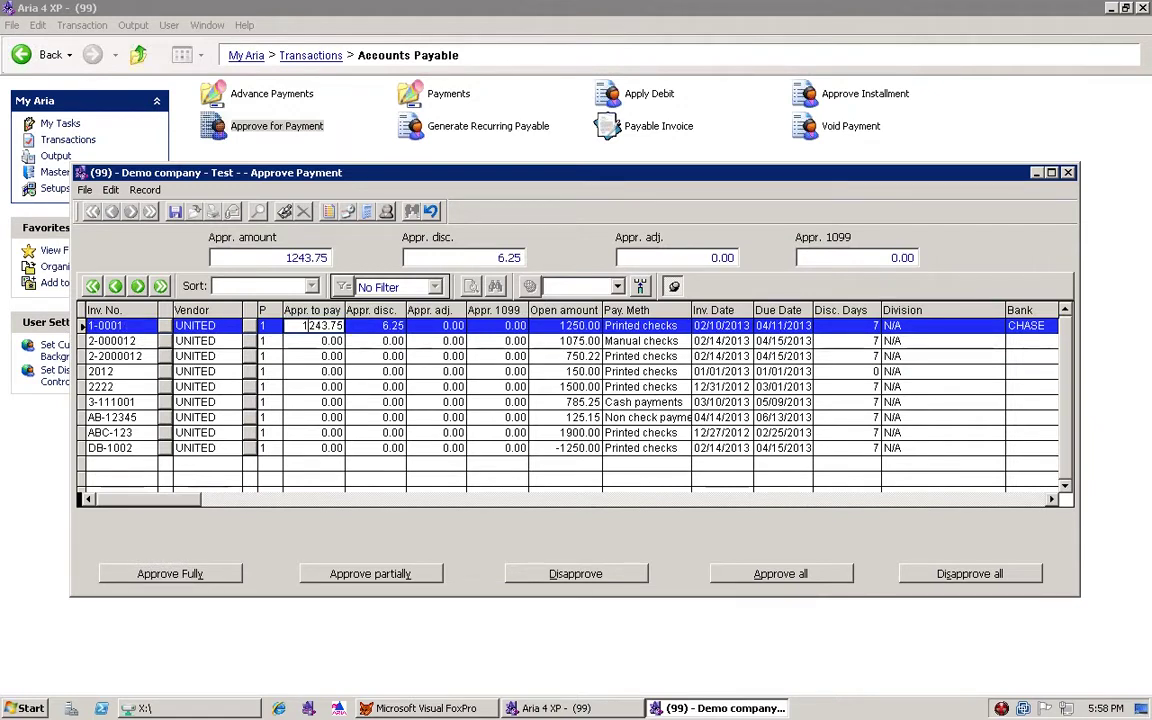
click(376, 326)
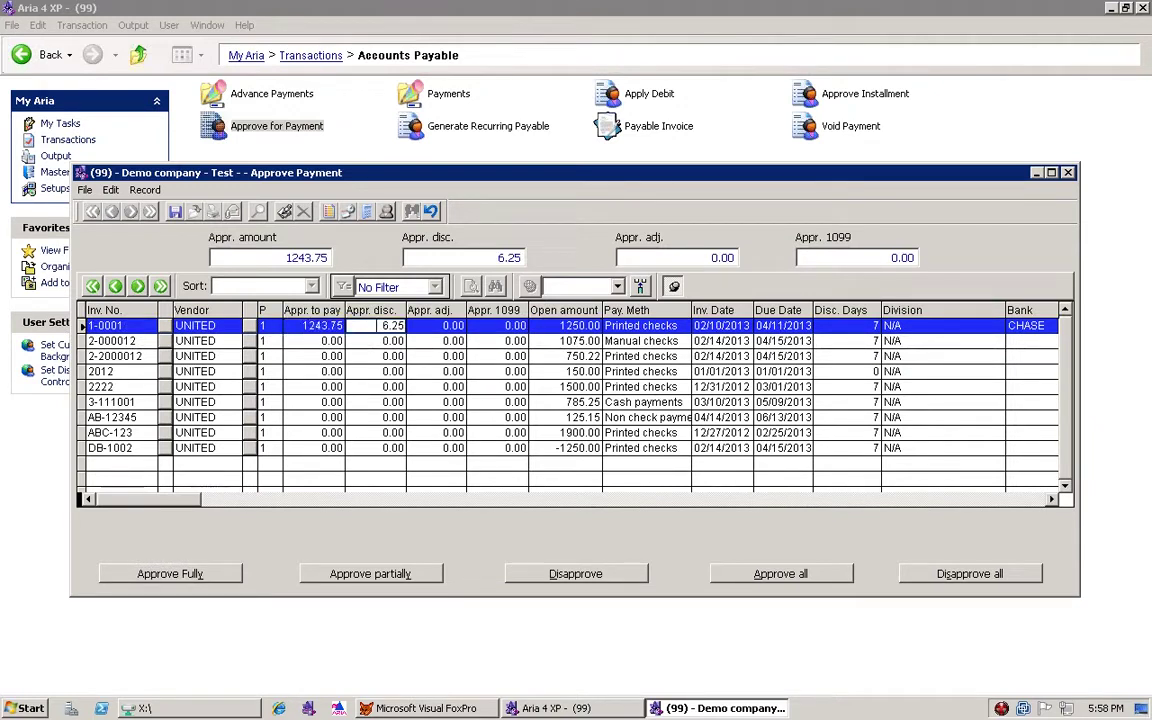
click(316, 341)
click(219, 574)
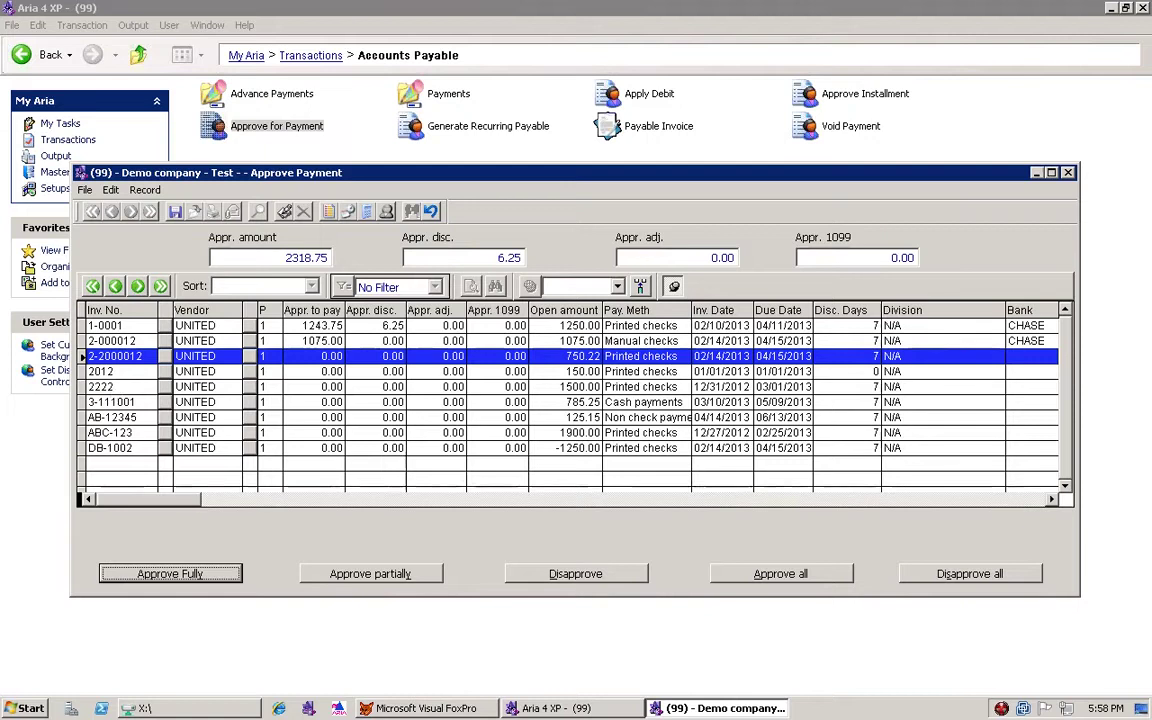
Partially approve the third listed invoice with 700.00 to pay, keeping the CHASE bank account and no discount.
click(345, 576)
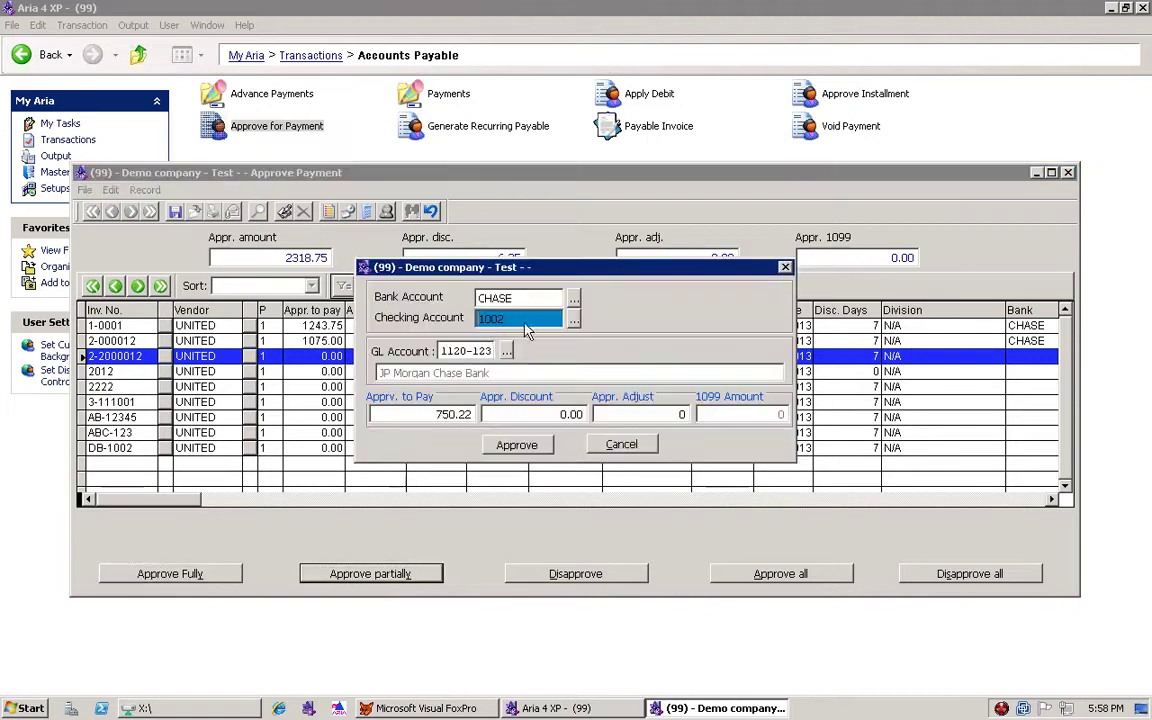
click(495, 298)
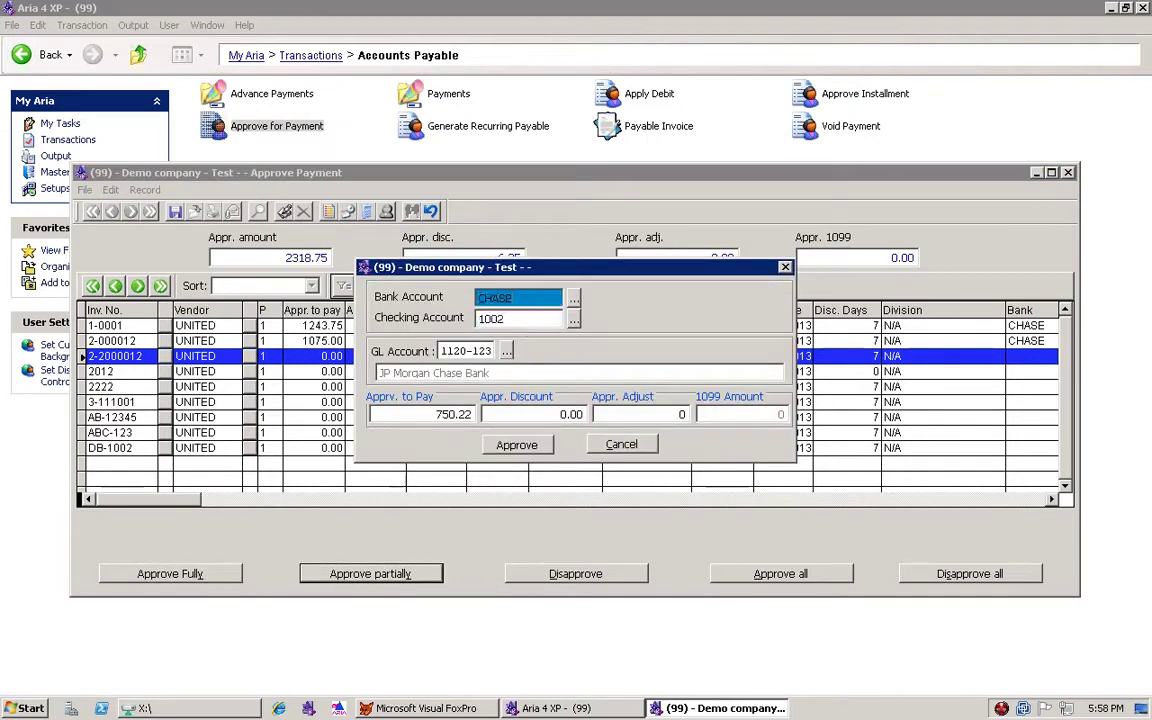
key(Tab)
click(403, 414)
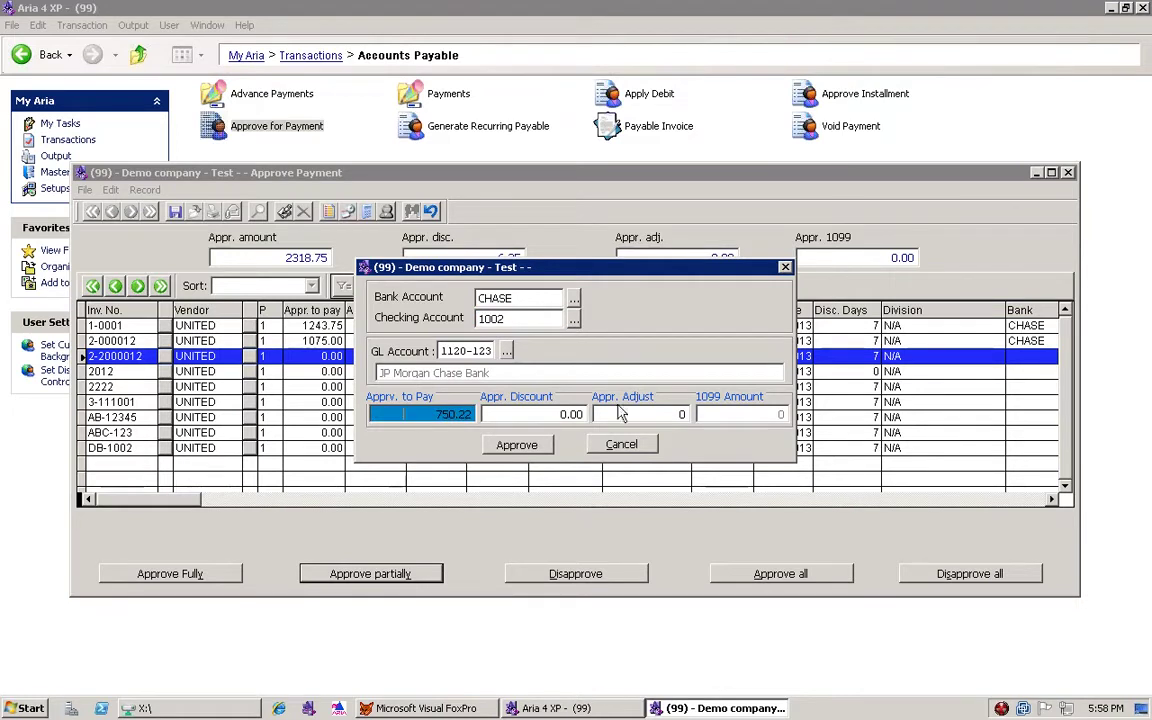
text(700)
key(Tab)
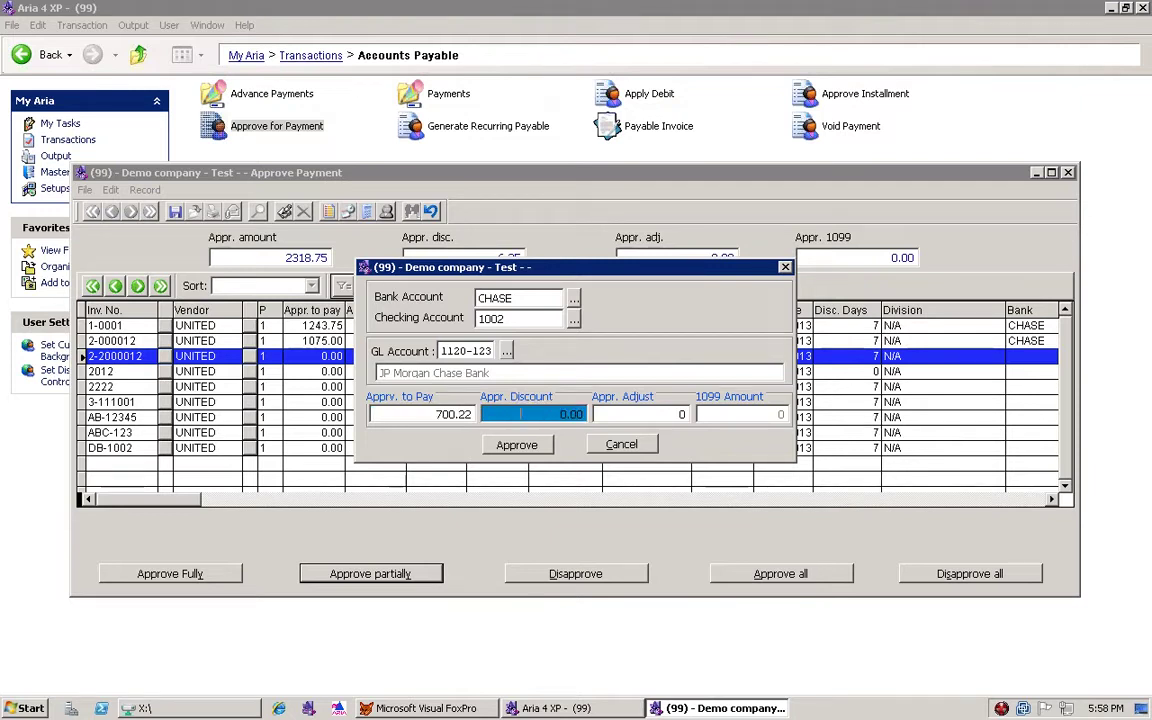
click(458, 414)
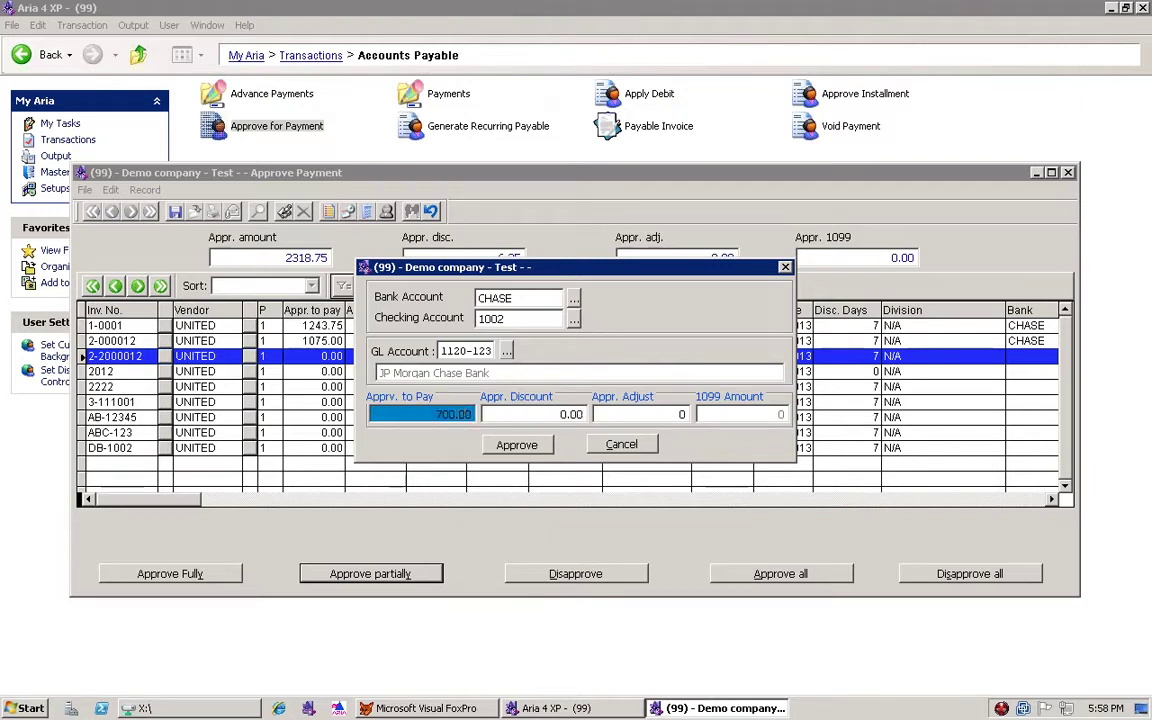
text(700)
key(Tab)
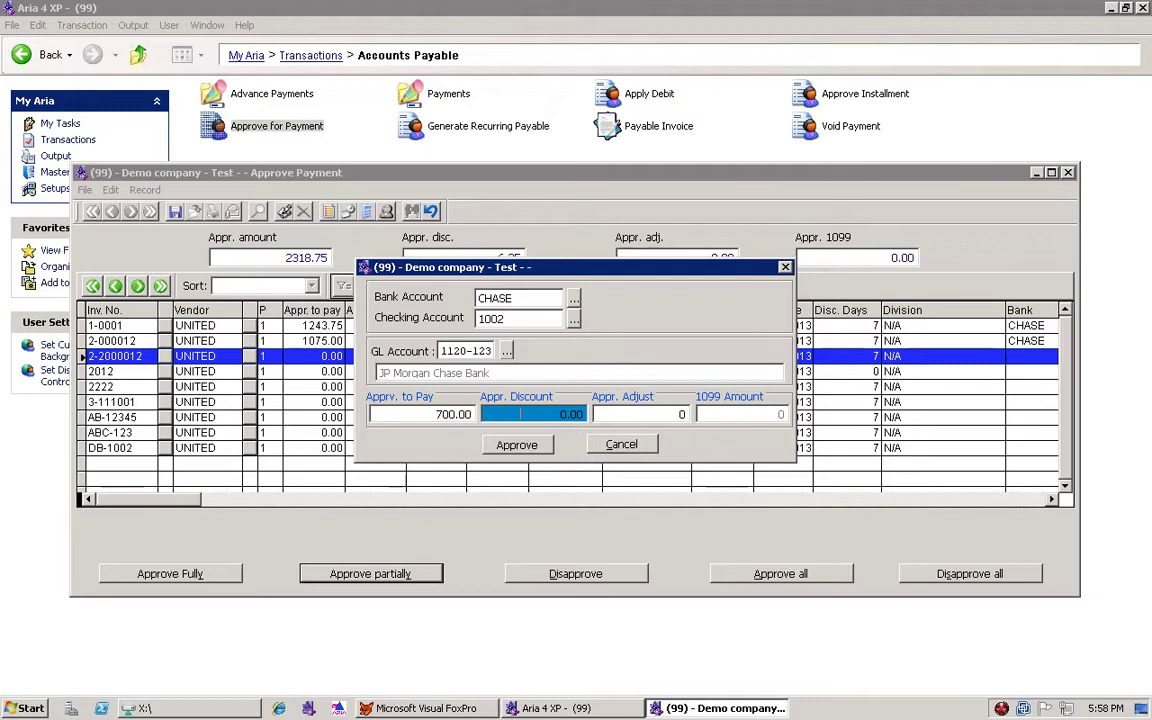
click(518, 445)
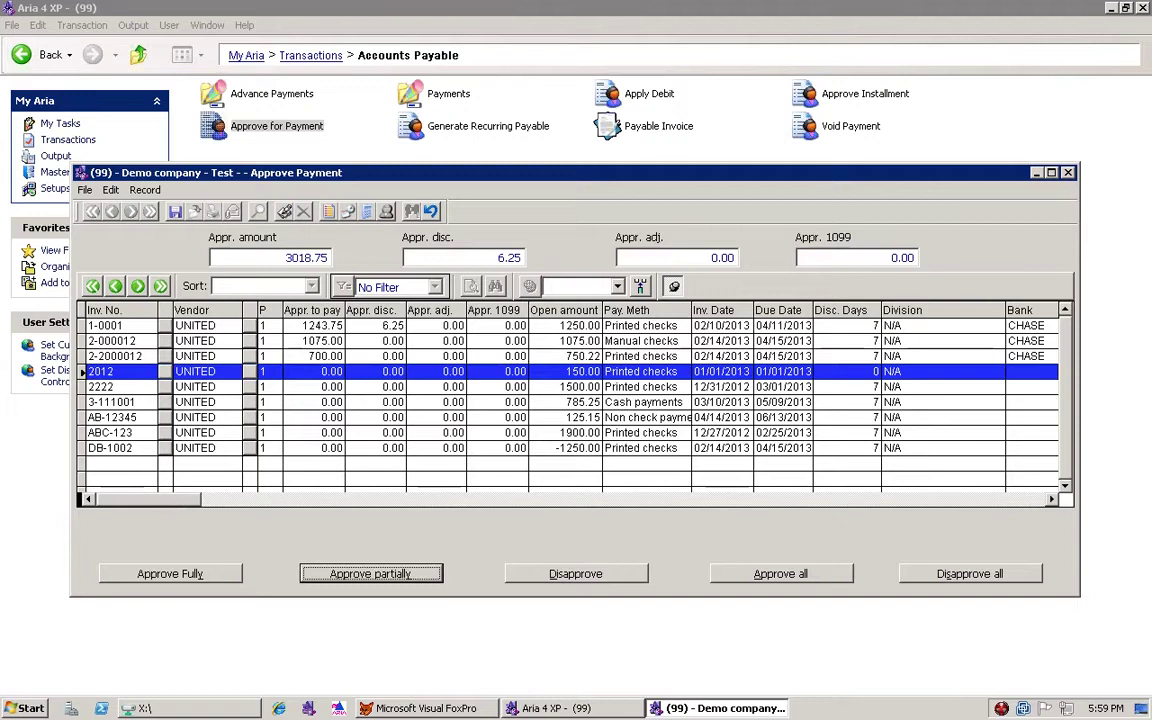
Approve the fourth listed invoice through partial approval, keeping 149.25 to pay and a 0.75 discount from the CHASE bank account.
click(335, 570)
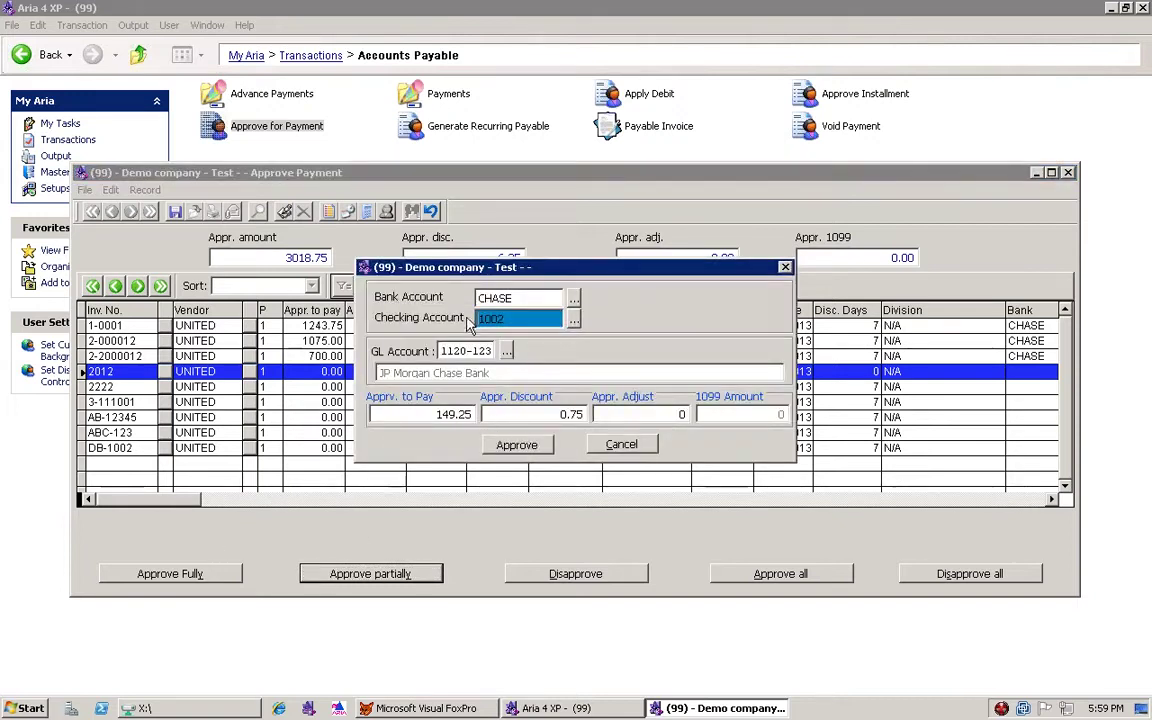
click(449, 416)
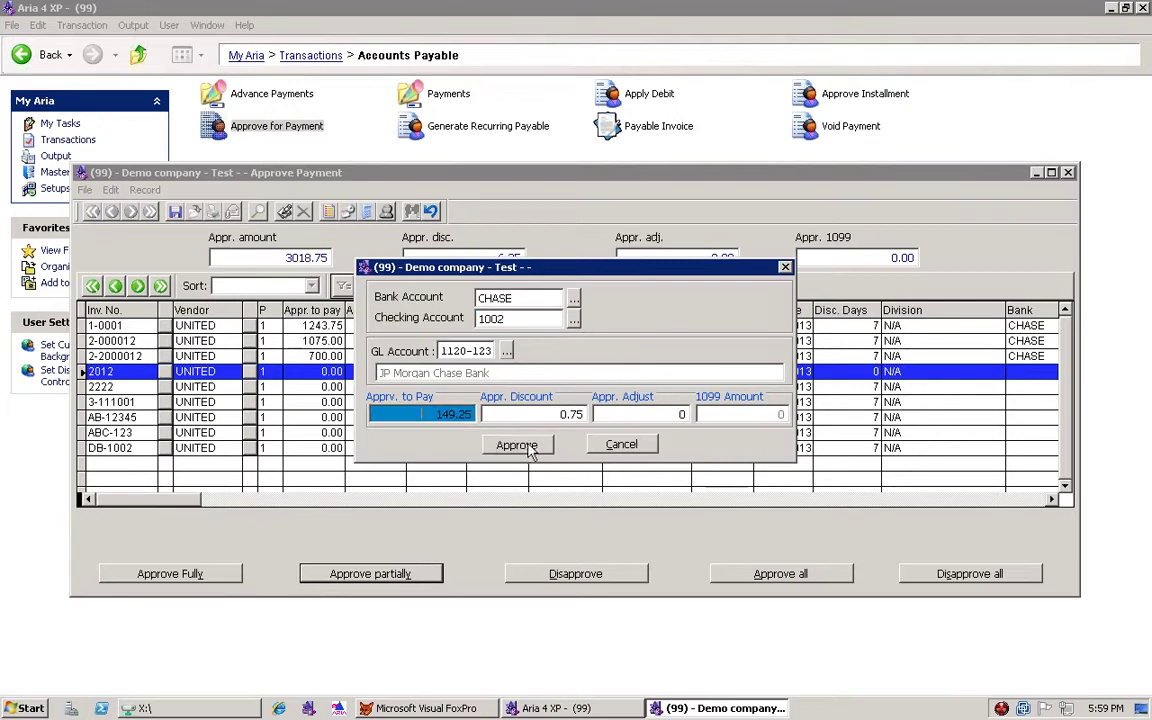
click(527, 447)
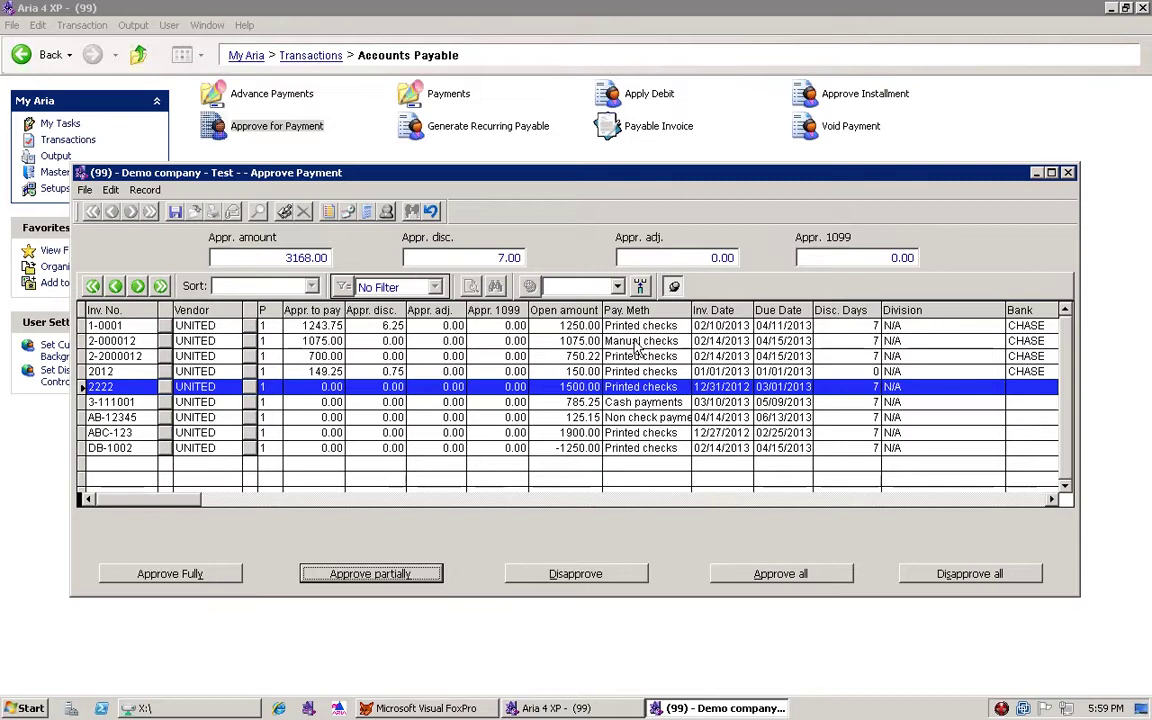
Examine the Approve all settings for default accounts, bank account and cash pay account, and leave them without approving.
click(290, 401)
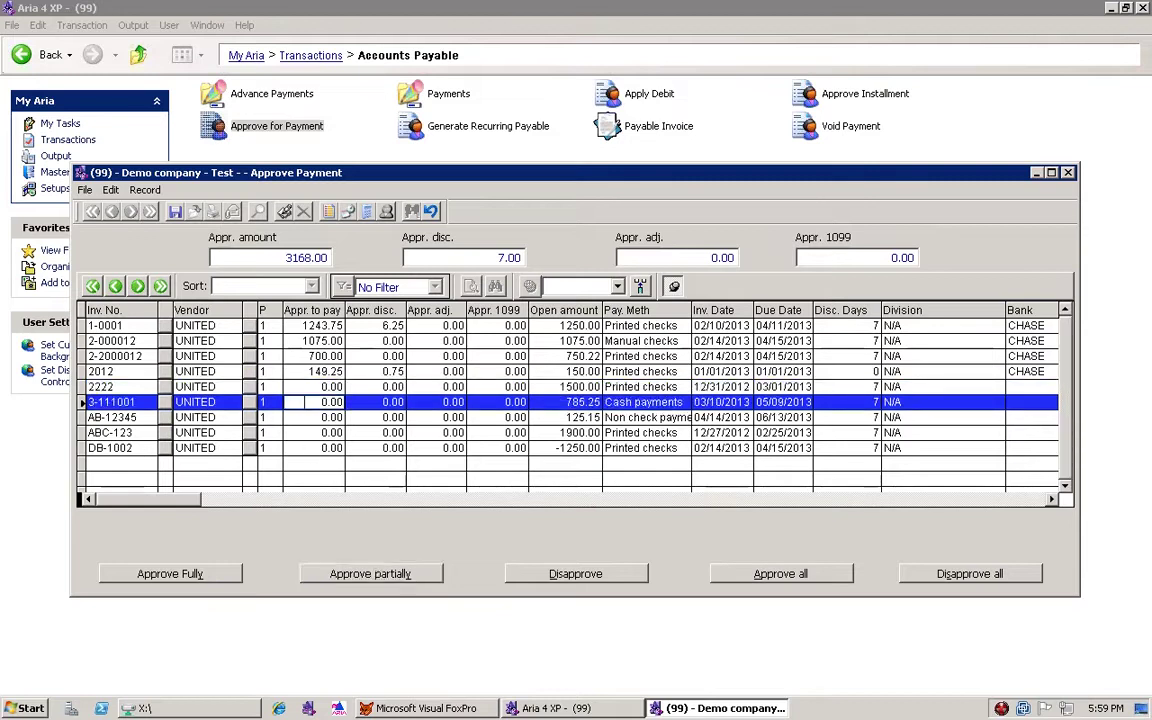
click(300, 386)
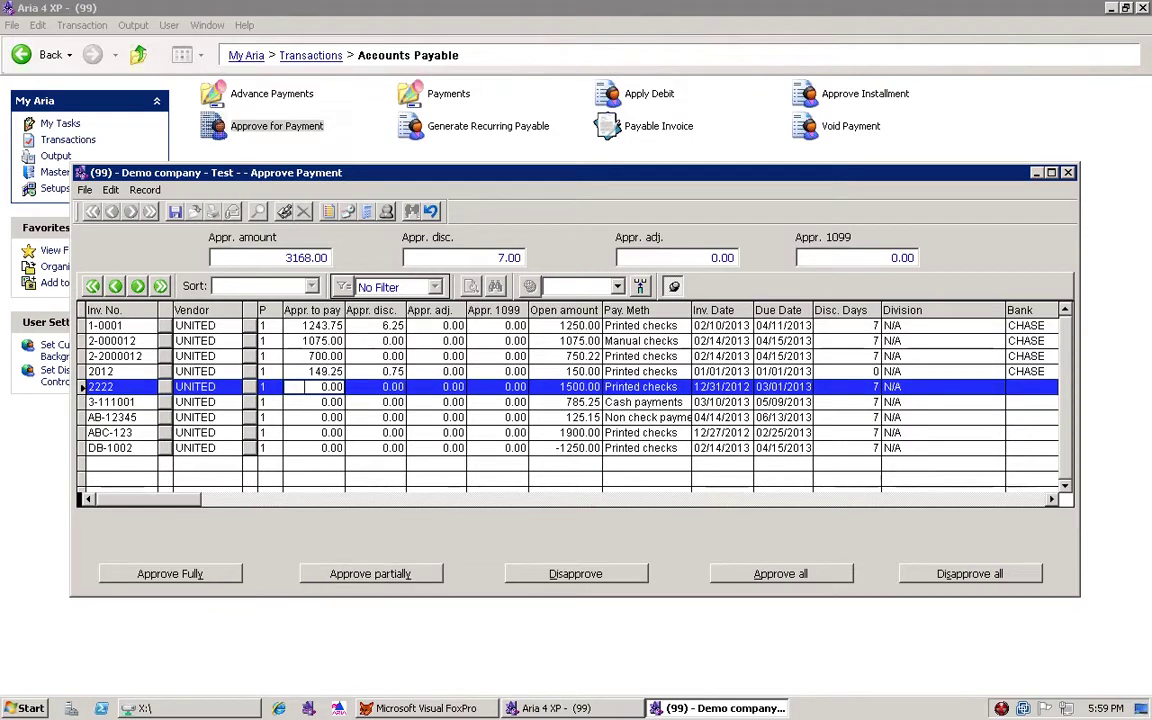
click(833, 580)
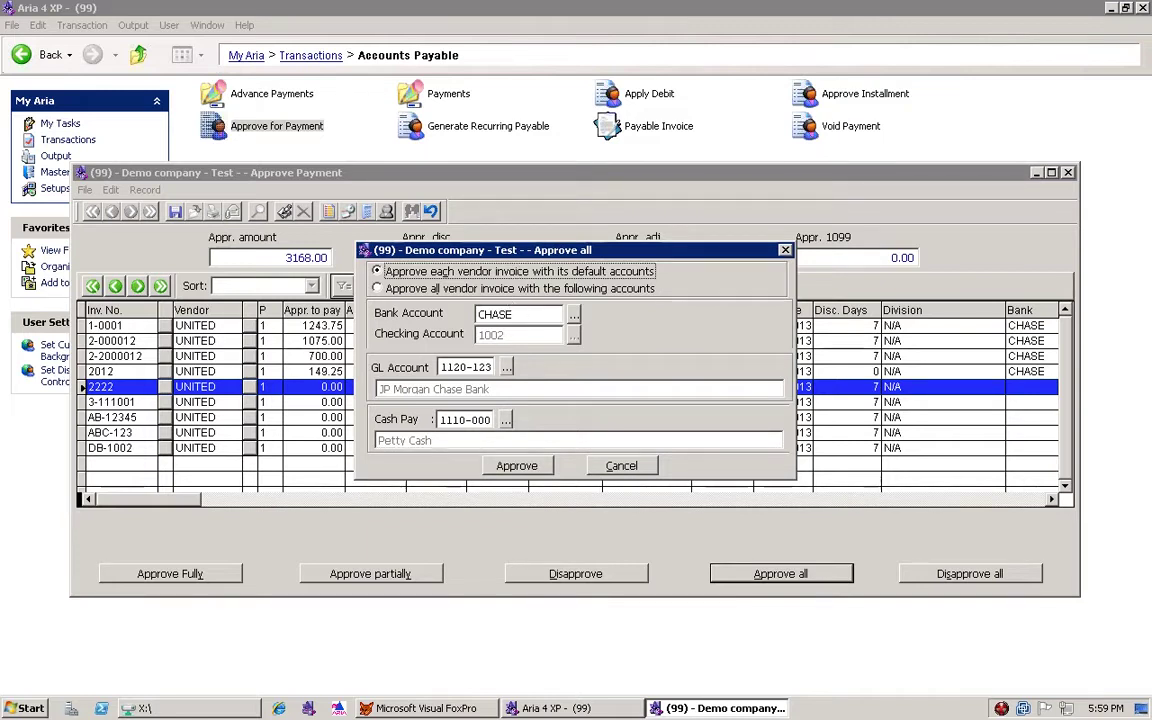
click(517, 316)
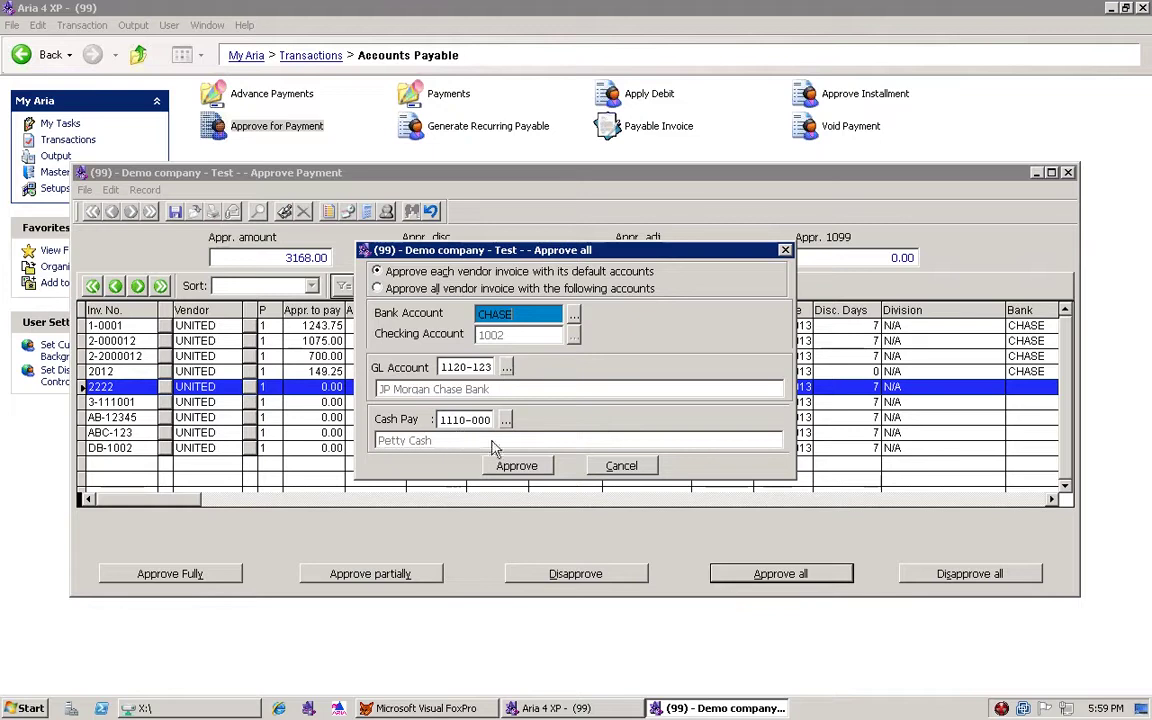
click(624, 466)
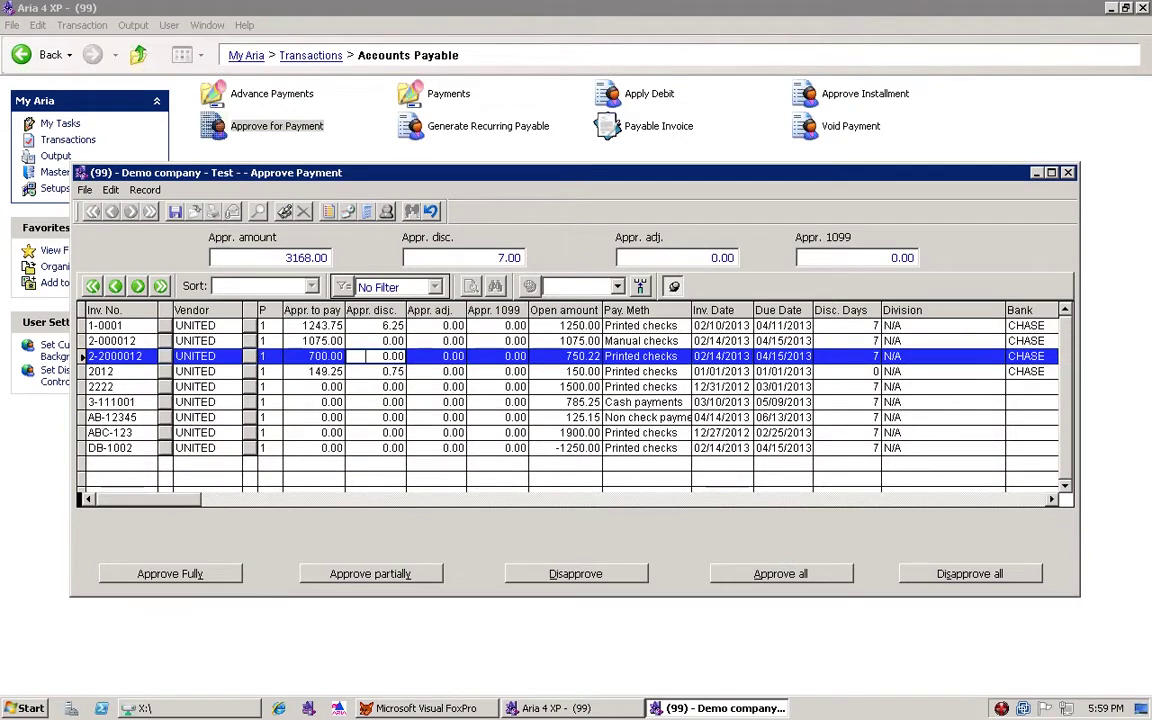
Save the invoice approvals and close the Approve Payment window.
click(178, 222)
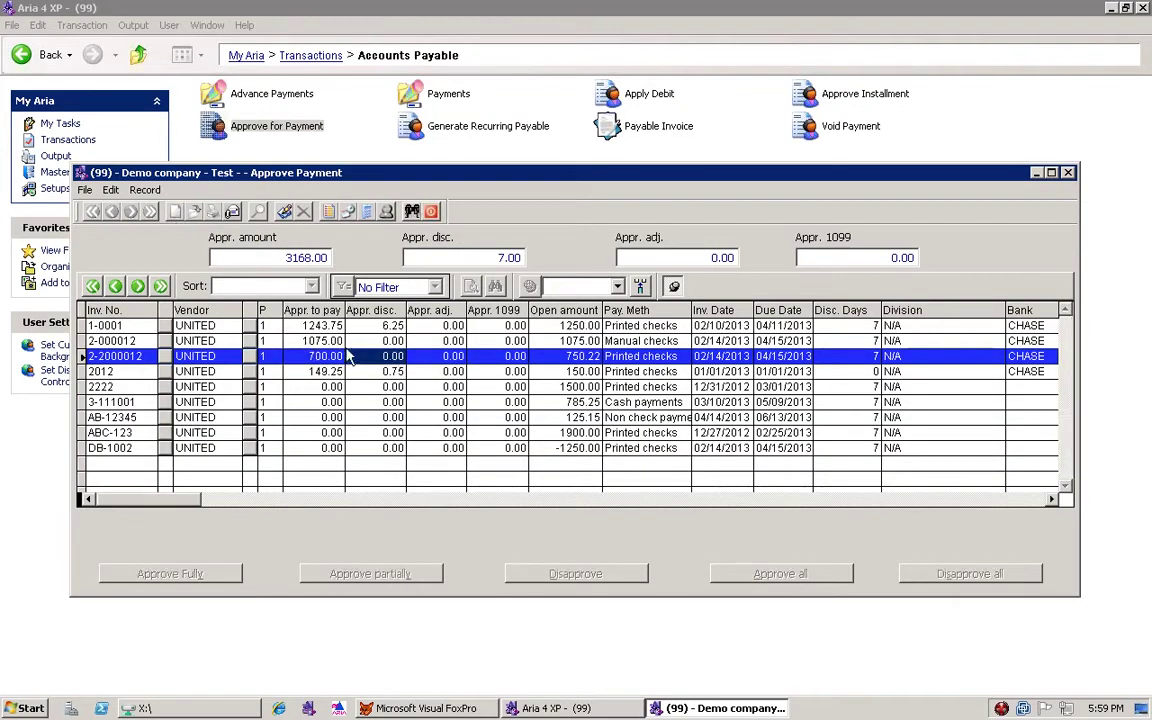
click(431, 213)
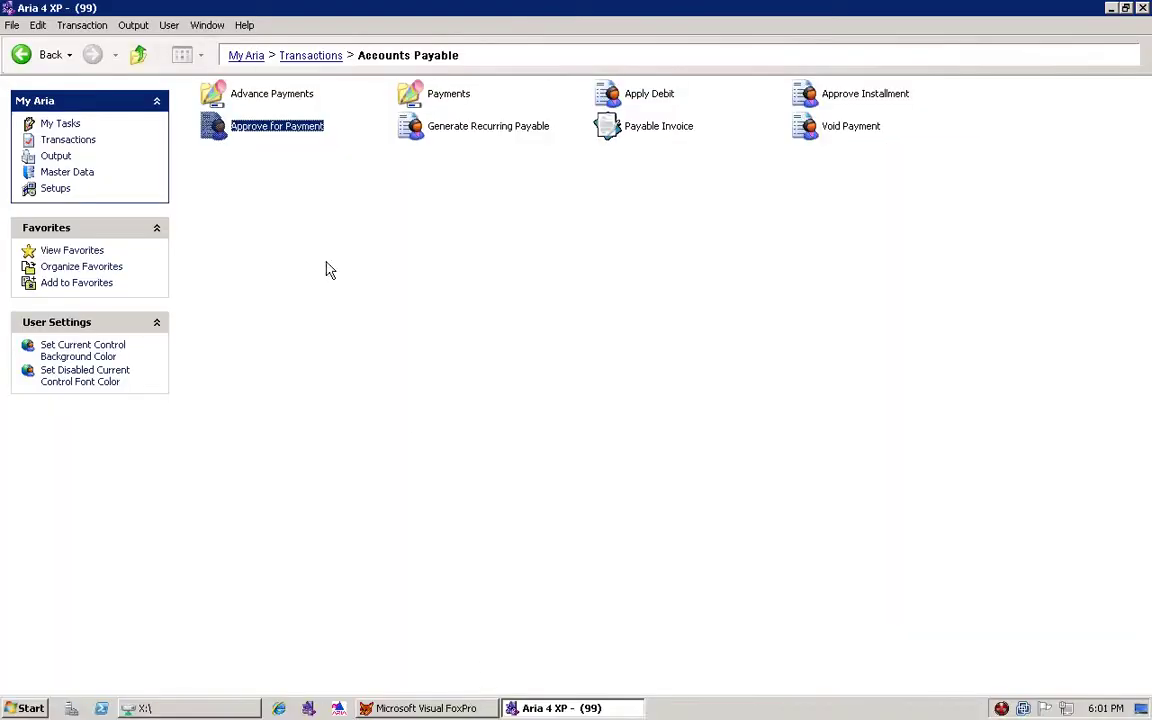
Open the Payments group in the Accounts Payable transactions and review the cash, manual check and non-check payment types.
click(78, 140)
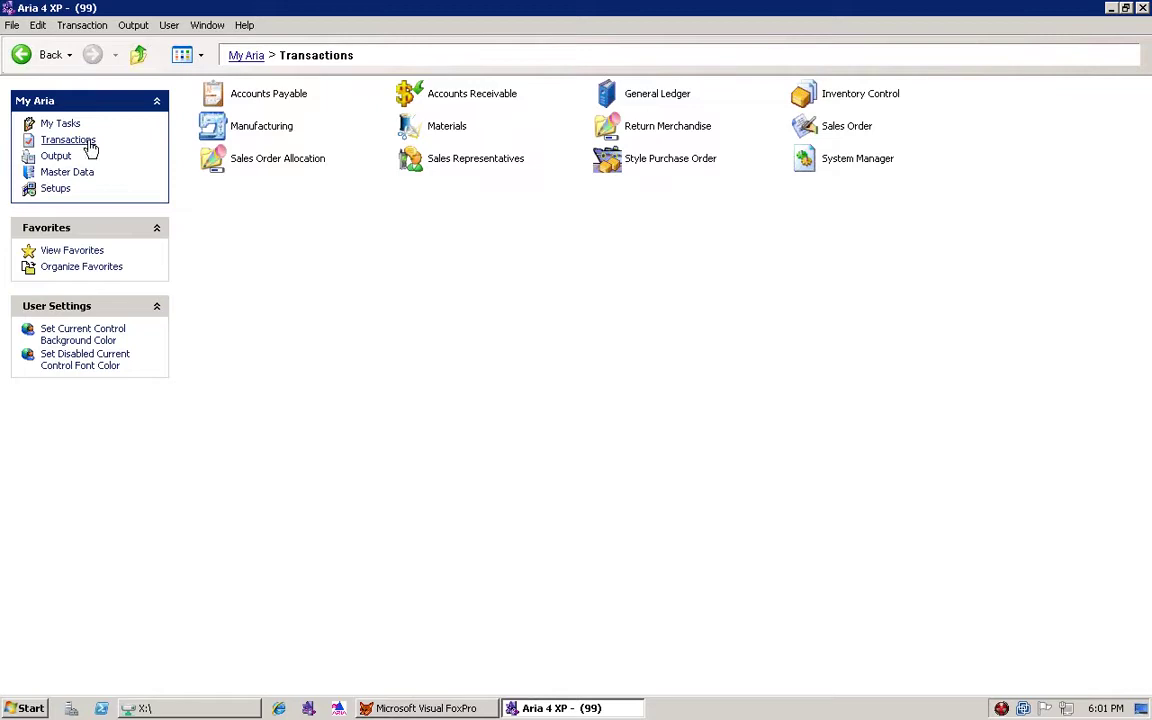
click(292, 103)
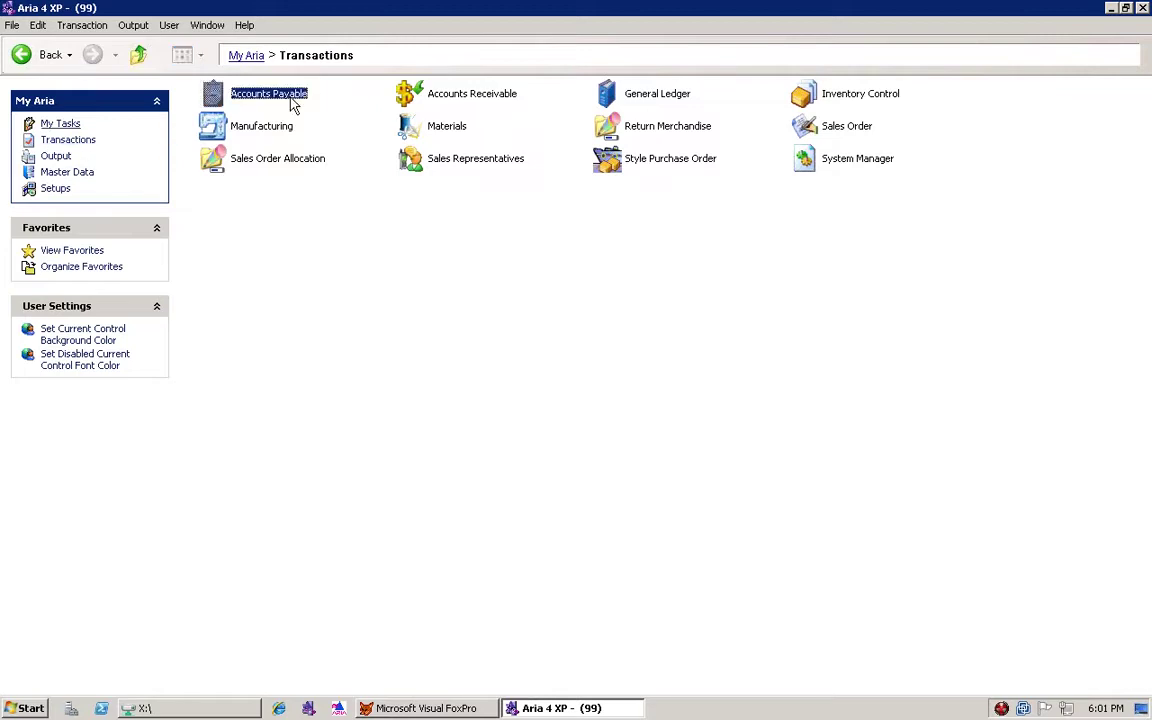
double_click(292, 103)
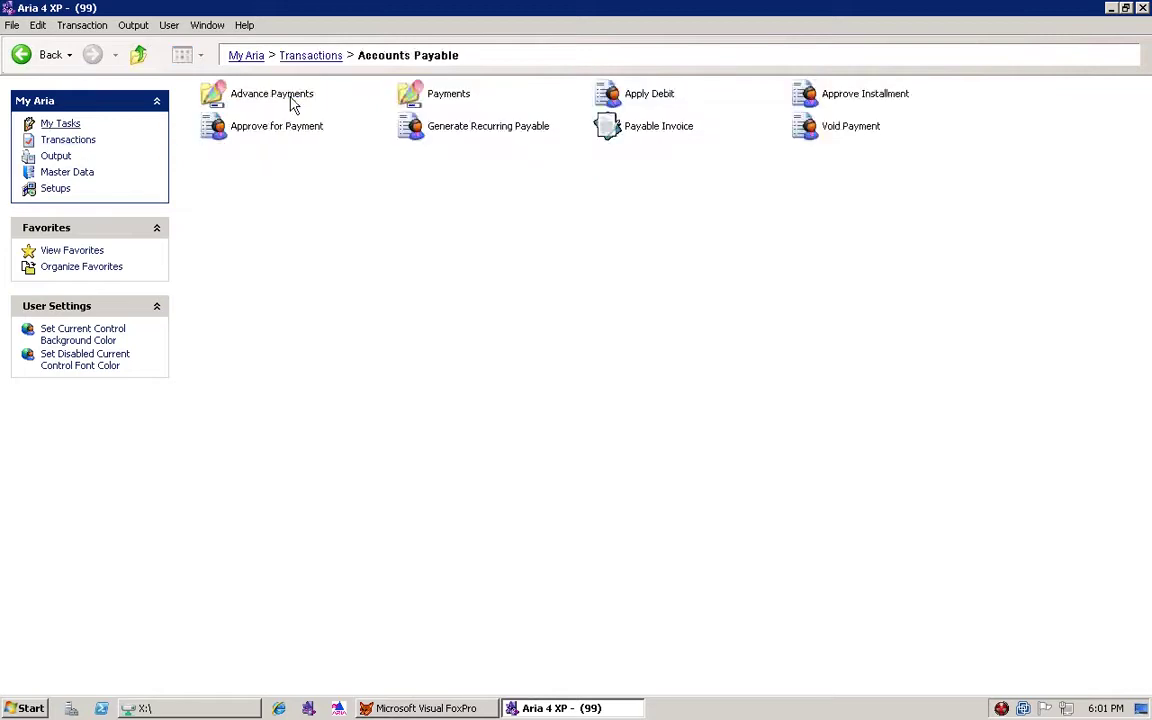
click(458, 96)
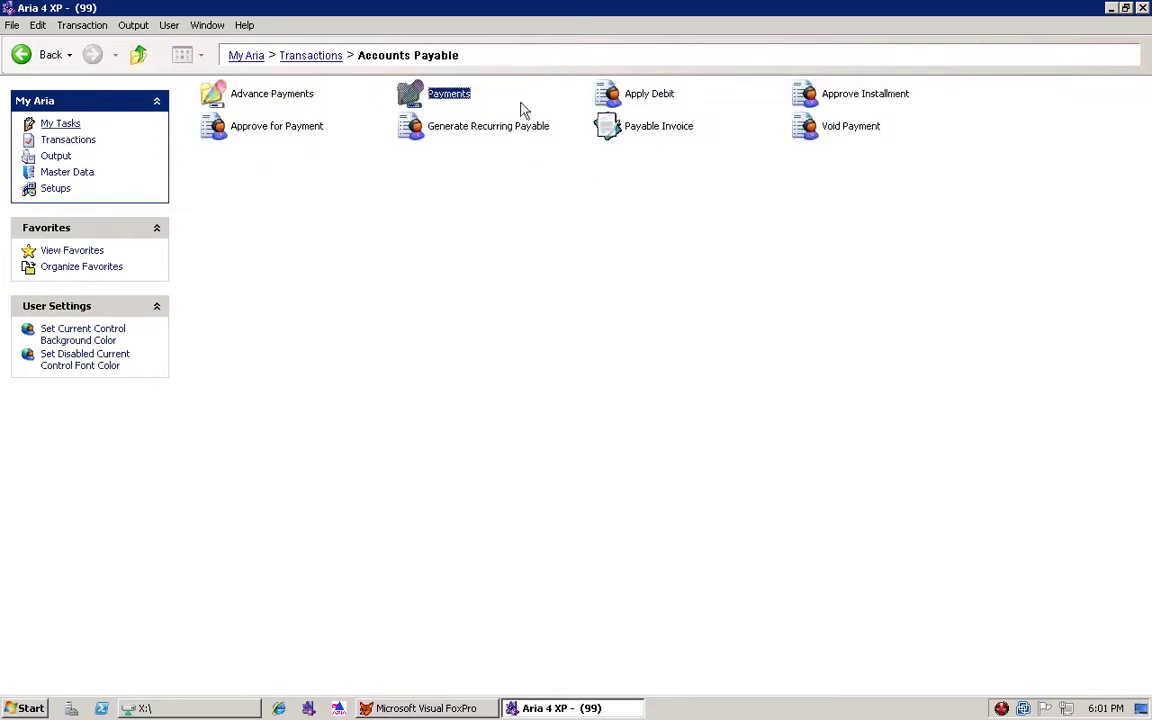
double_click(445, 98)
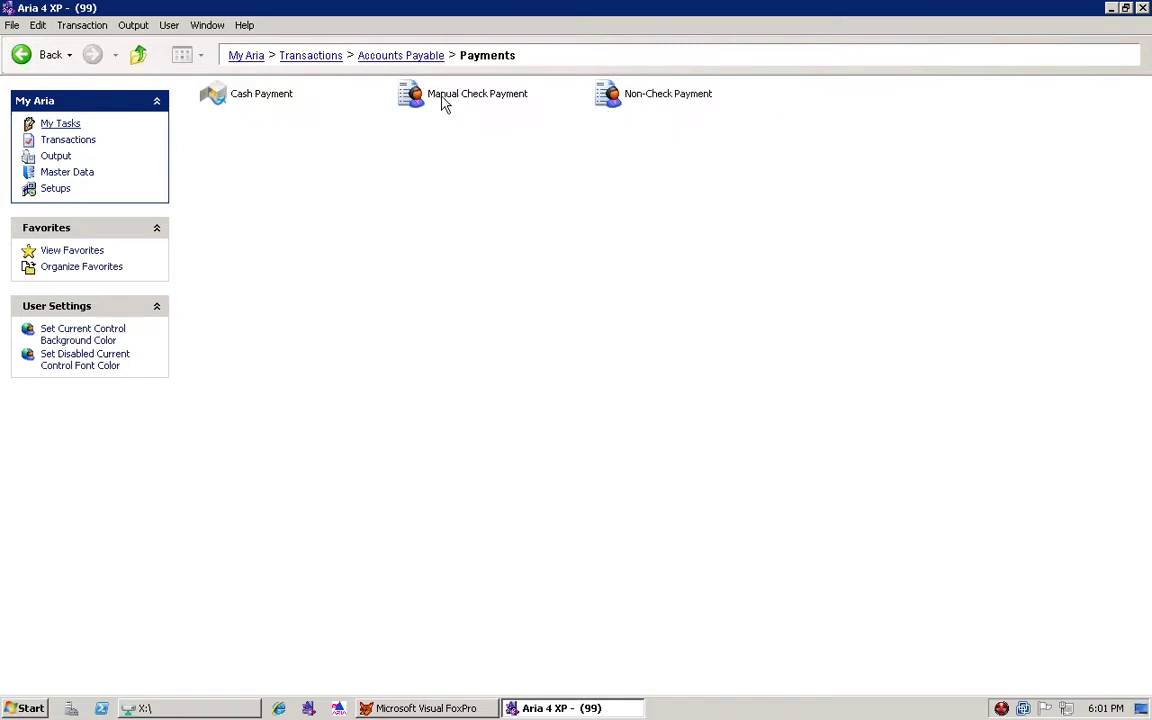
click(250, 102)
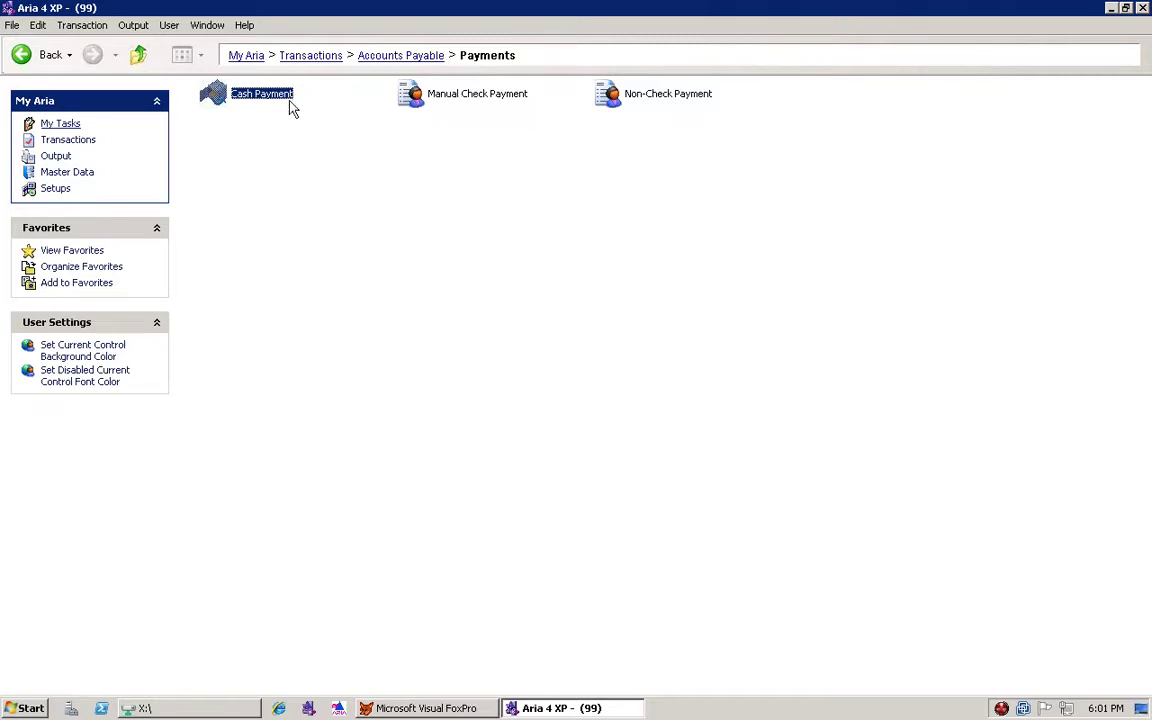
click(465, 100)
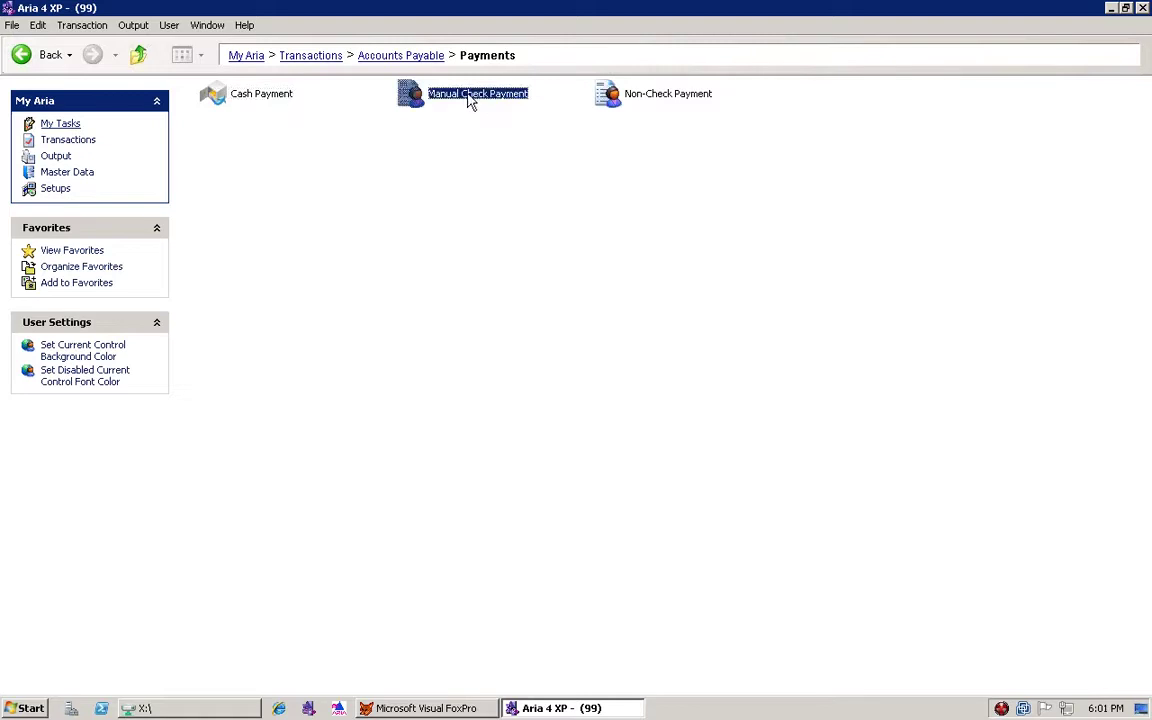
click(640, 108)
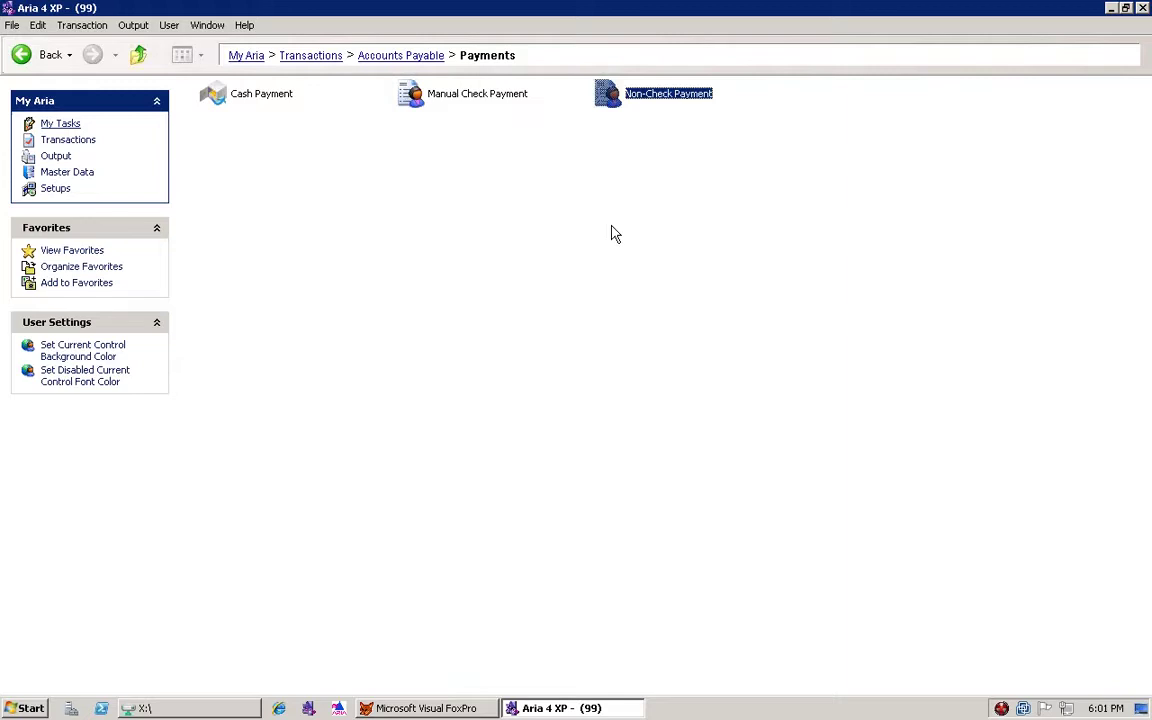
Open Cash Payment and review its payment priority and invoice due date filter criteria.
click(422, 95)
click(255, 96)
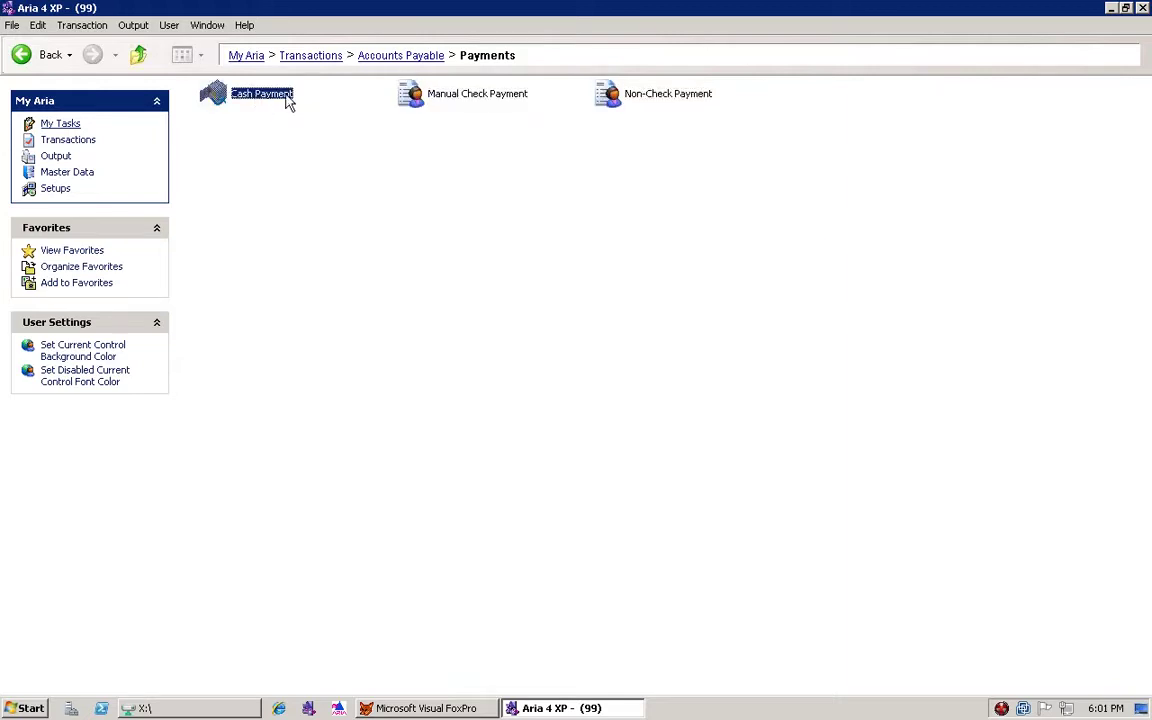
double_click(286, 97)
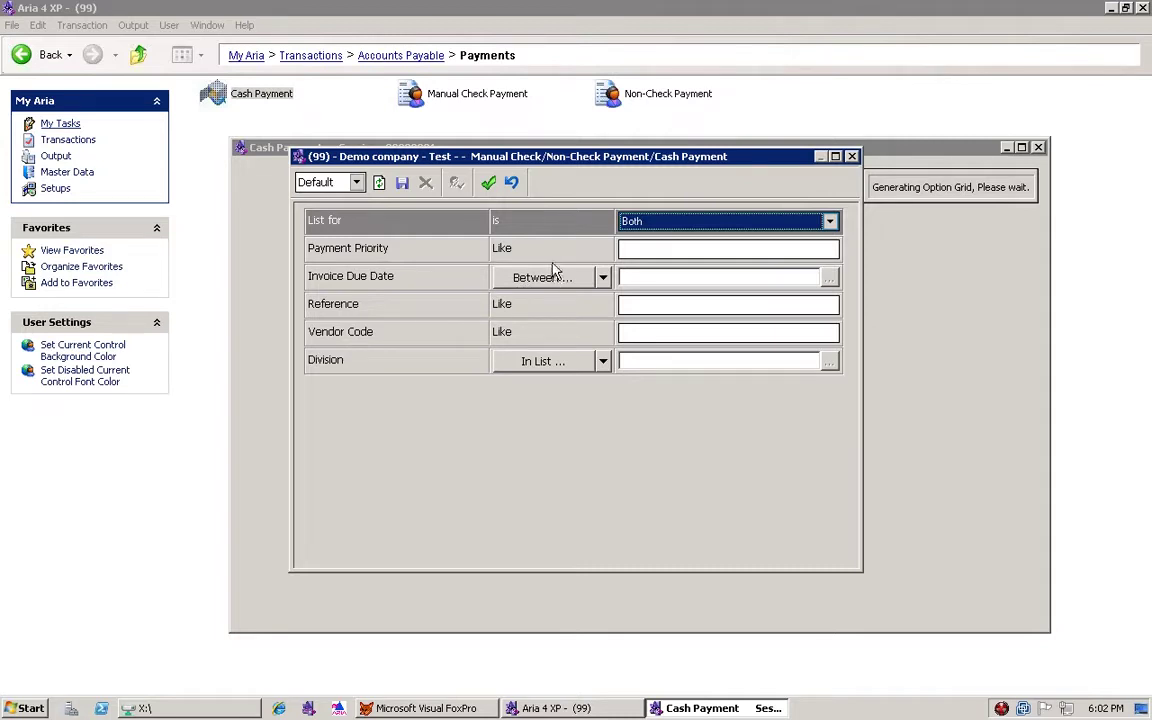
key(Tab)
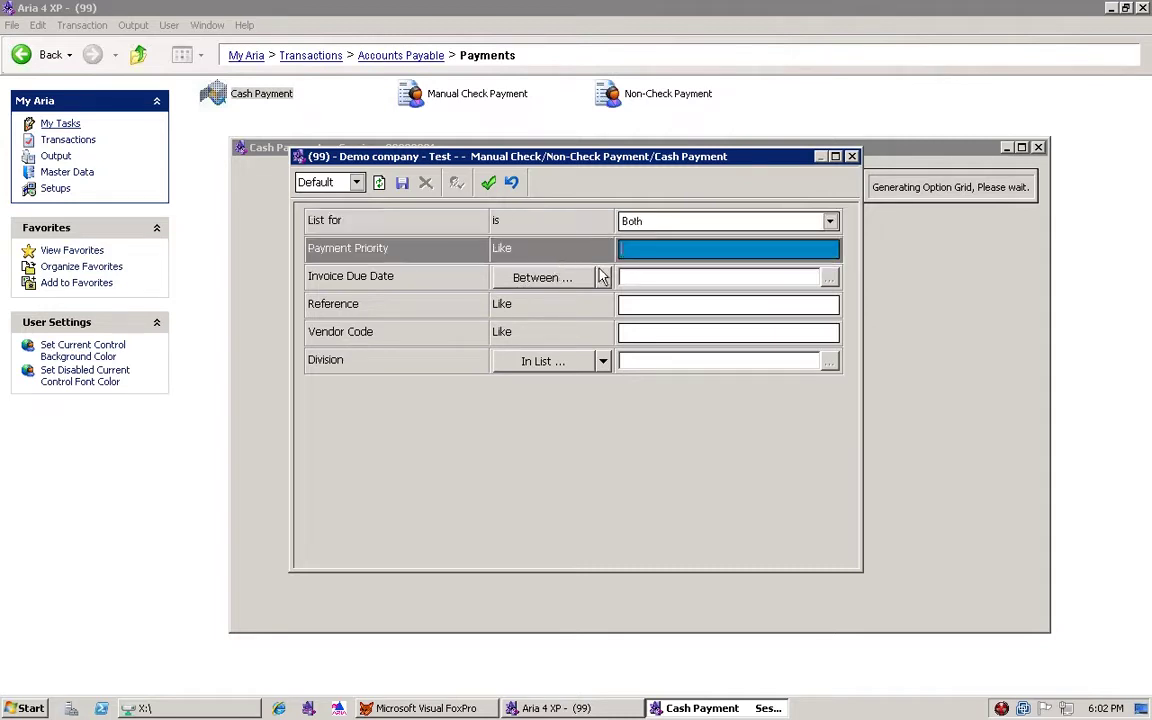
click(545, 277)
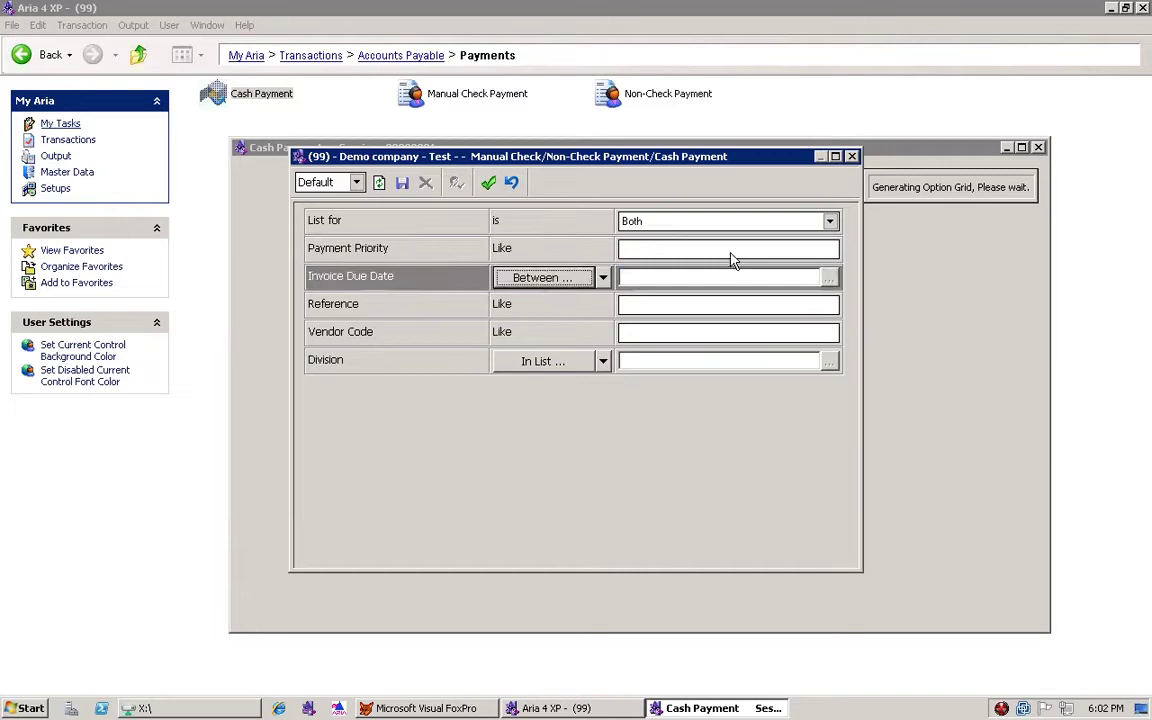
click(697, 251)
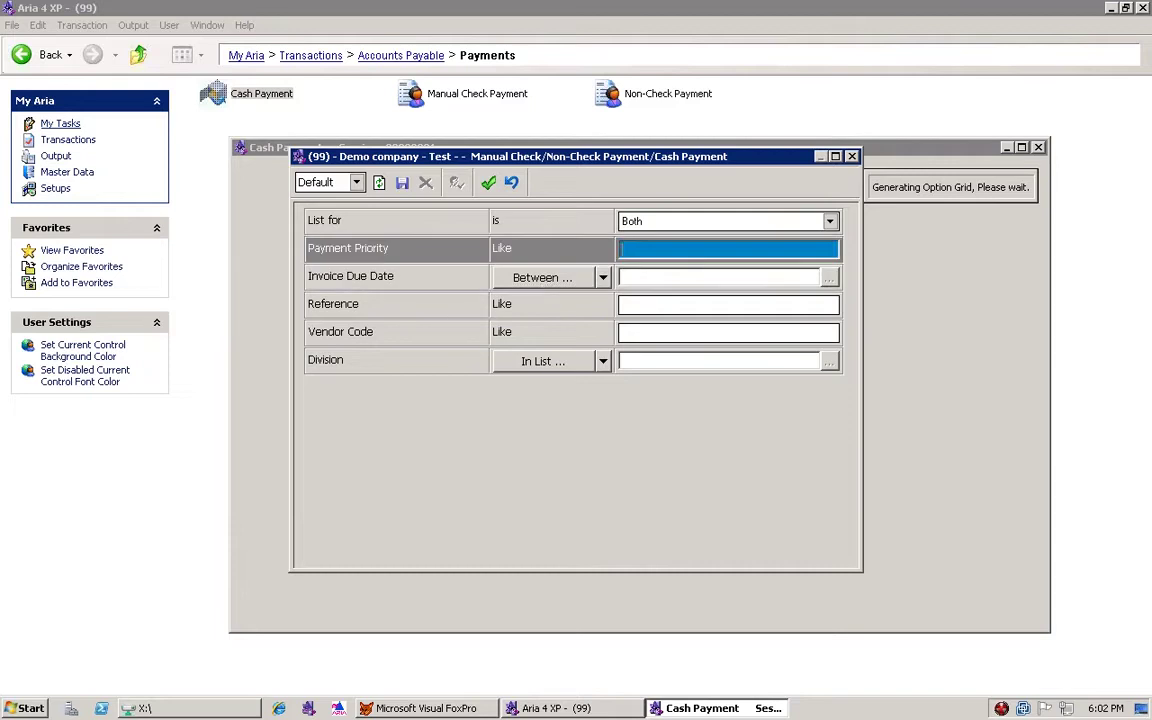
click(566, 281)
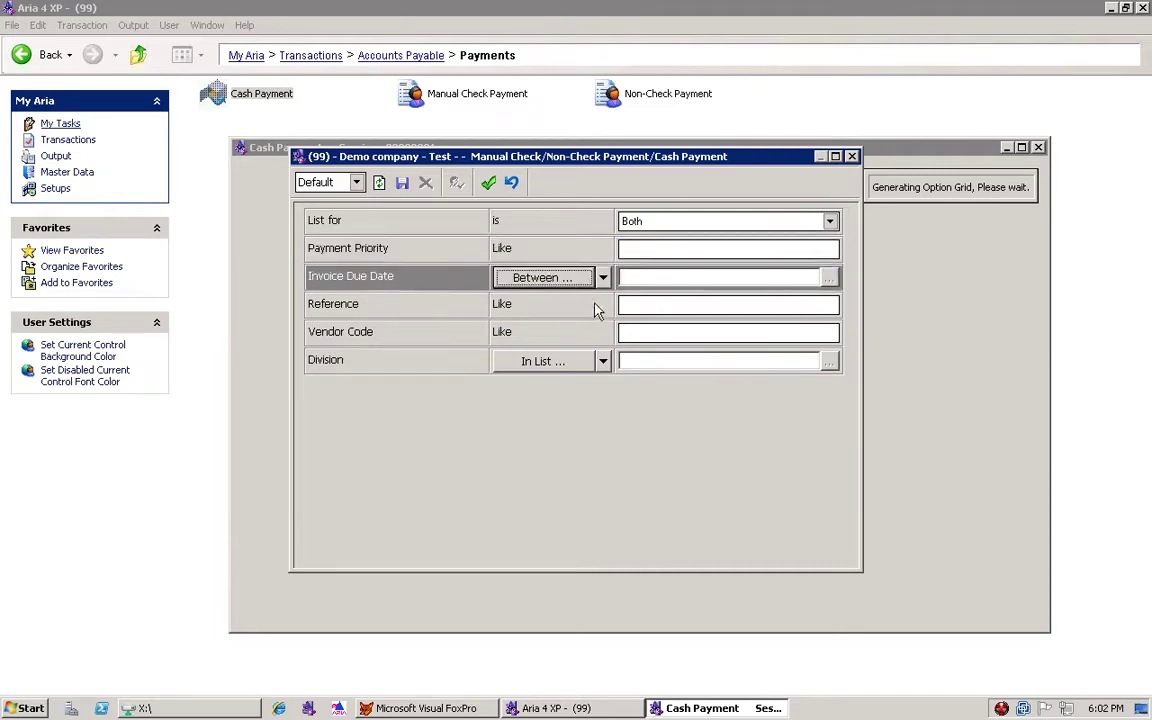
Set the cash payment vendor code filter to UNITED, chosen from the vendor list.
click(628, 333)
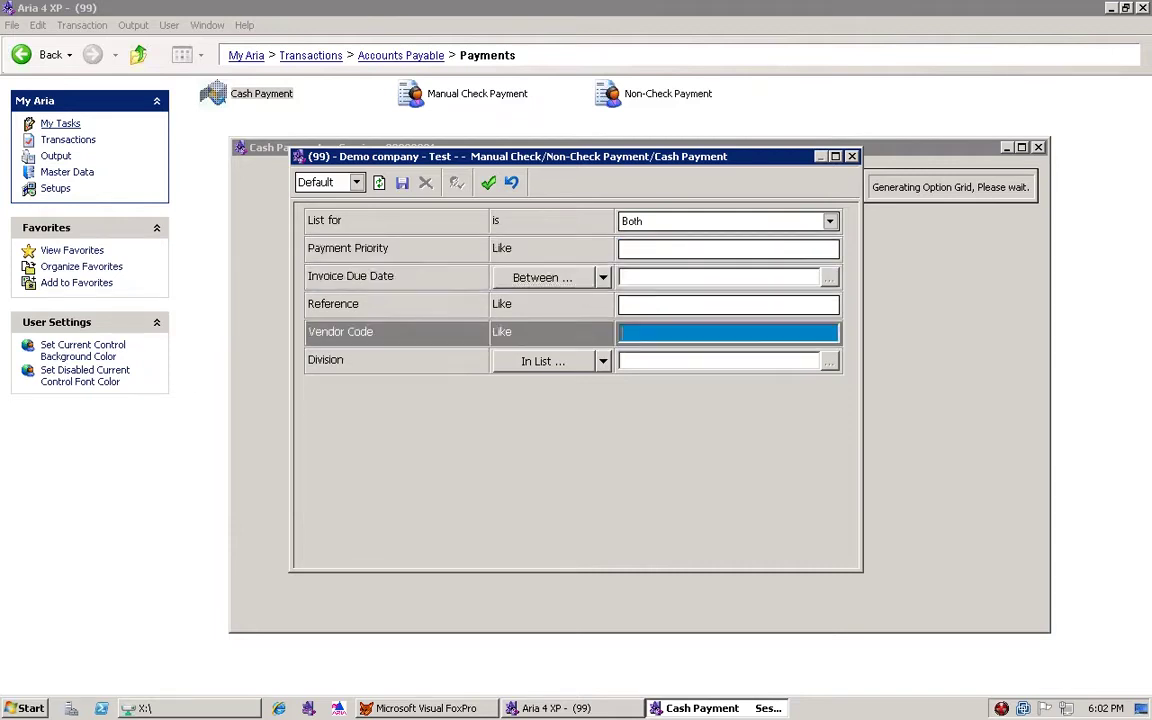
double_click(787, 340)
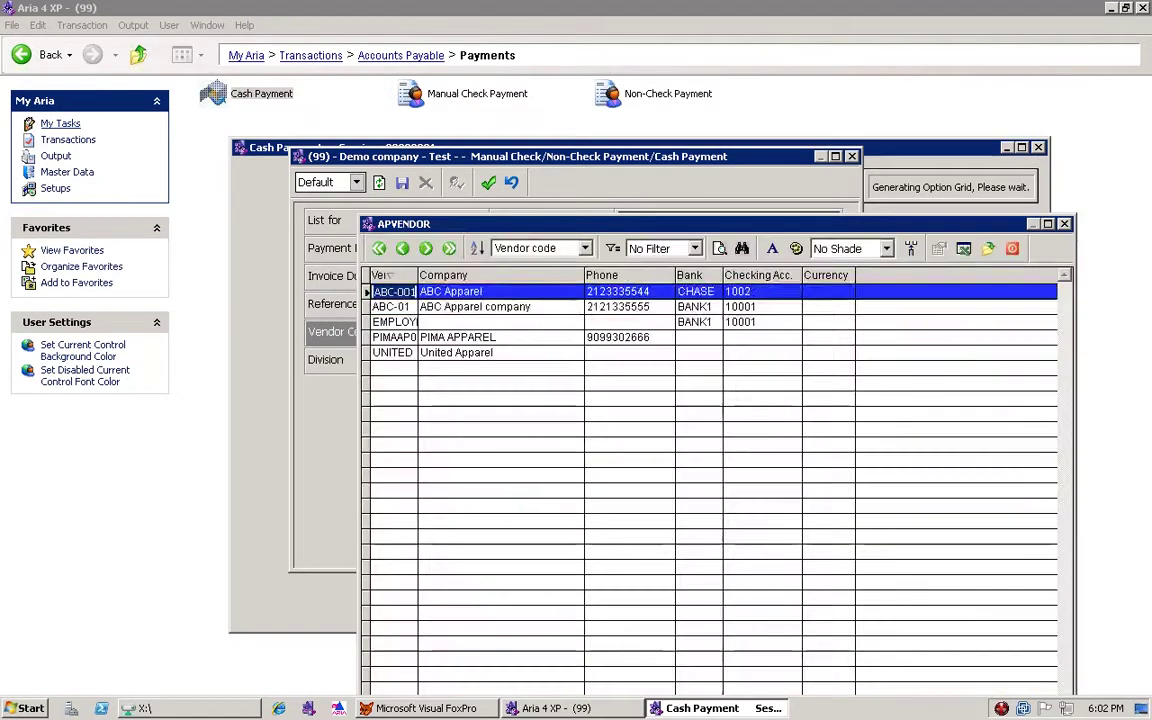
key(Down)
key(Down)
key(Down)
key(Down)
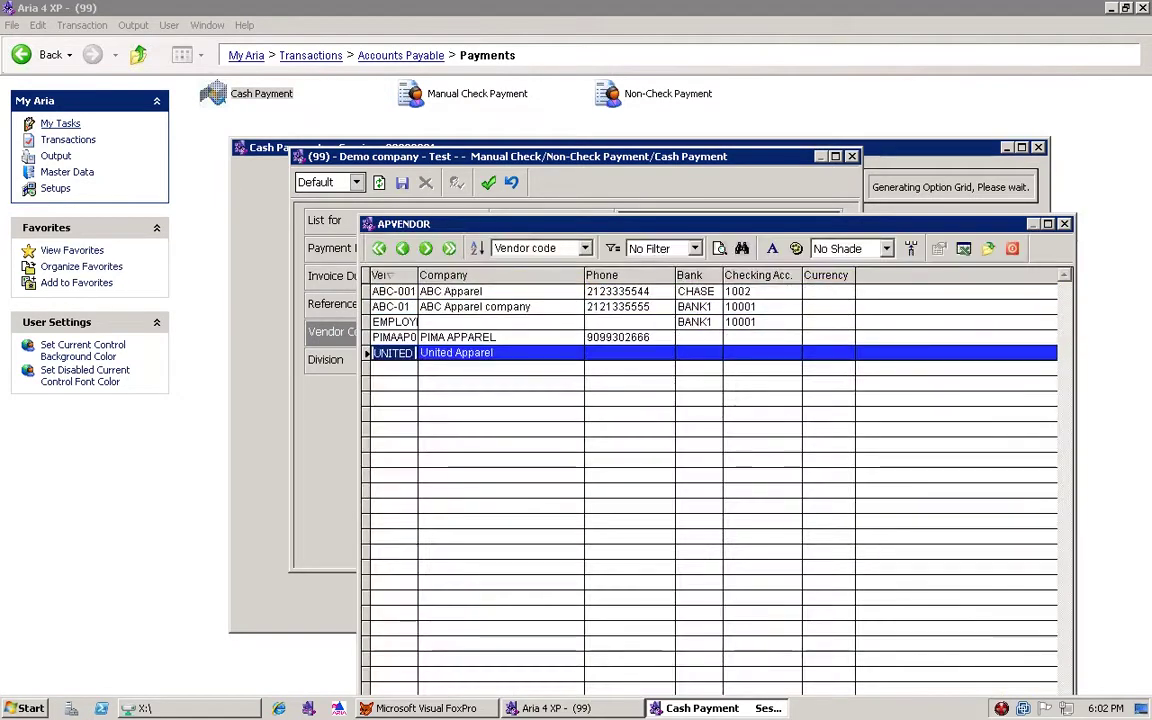
key(Return)
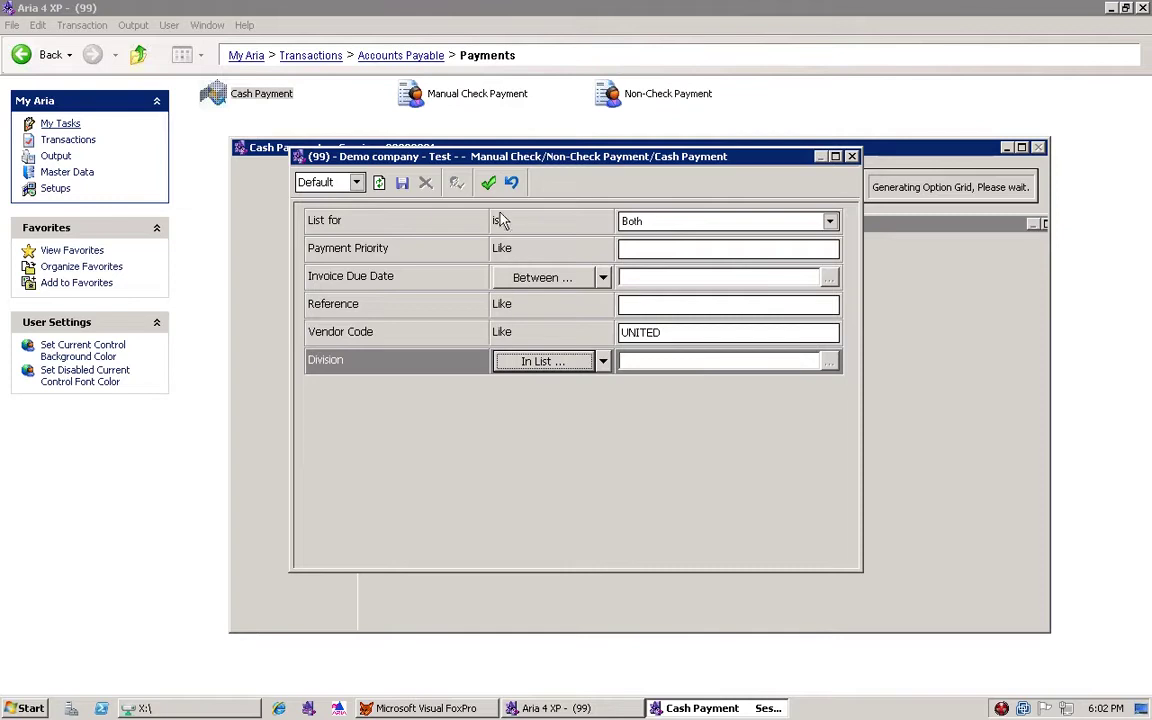
Run the filtered cash payment search and close the Cash Payment window.
click(489, 183)
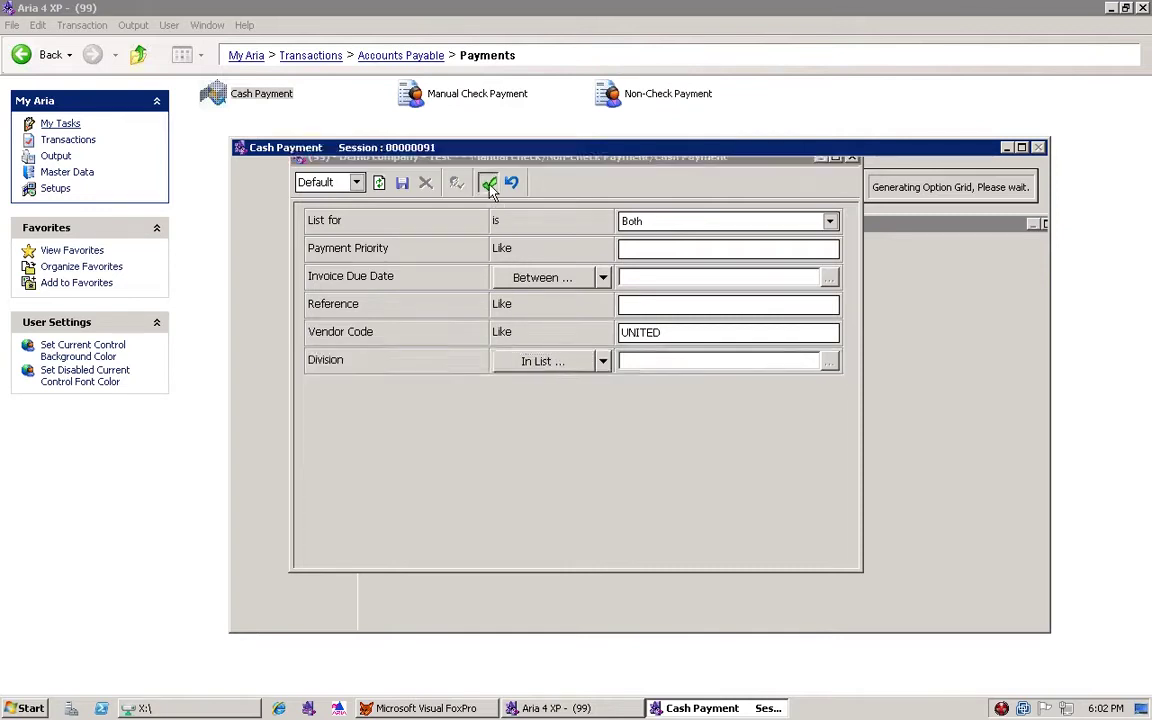
click(569, 393)
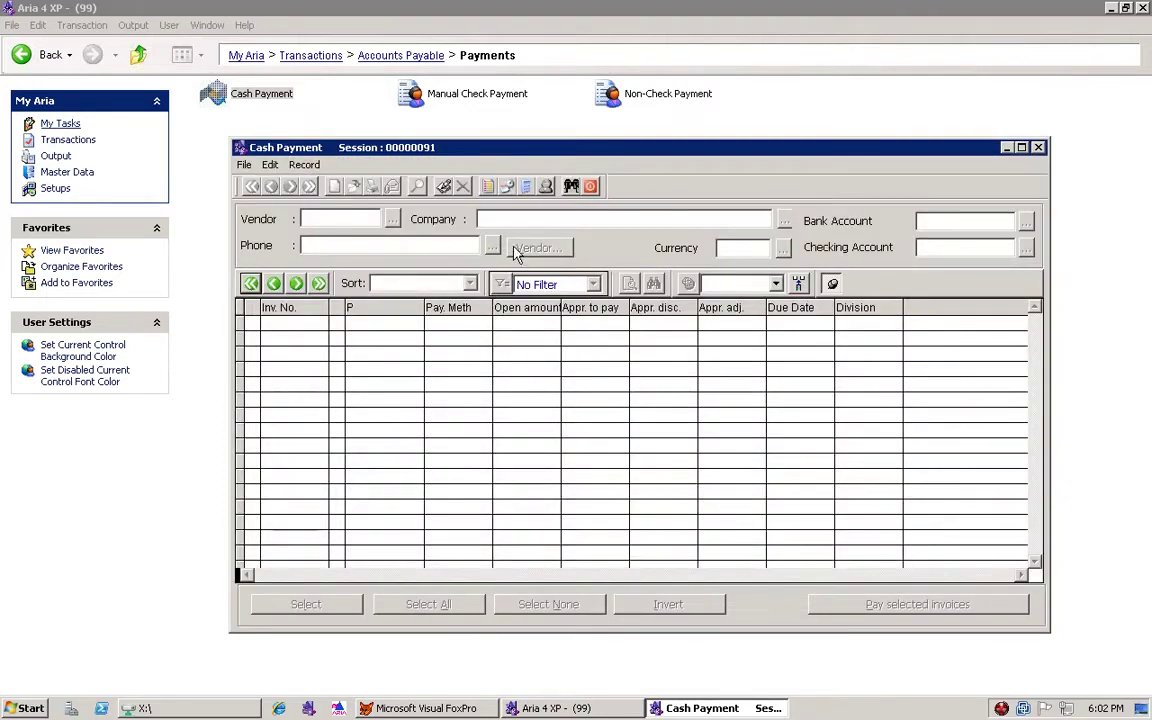
click(591, 188)
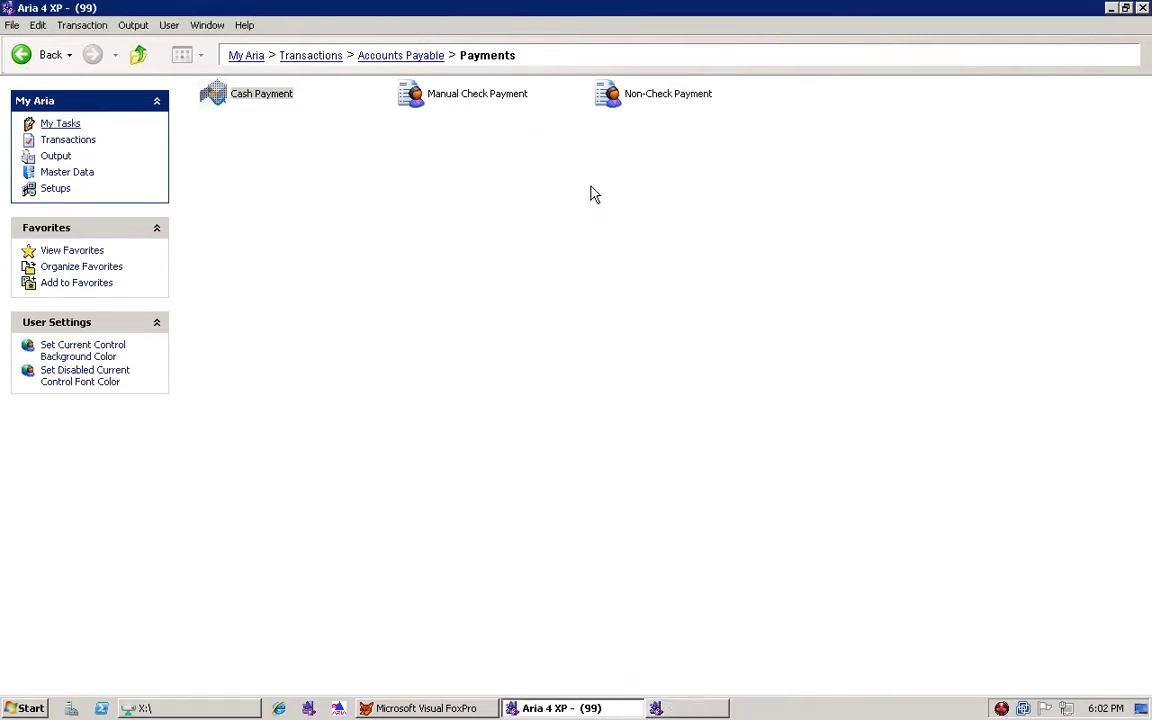
Open Manual Check Payment and set its vendor code filter to UNITED from the vendor list.
click(449, 98)
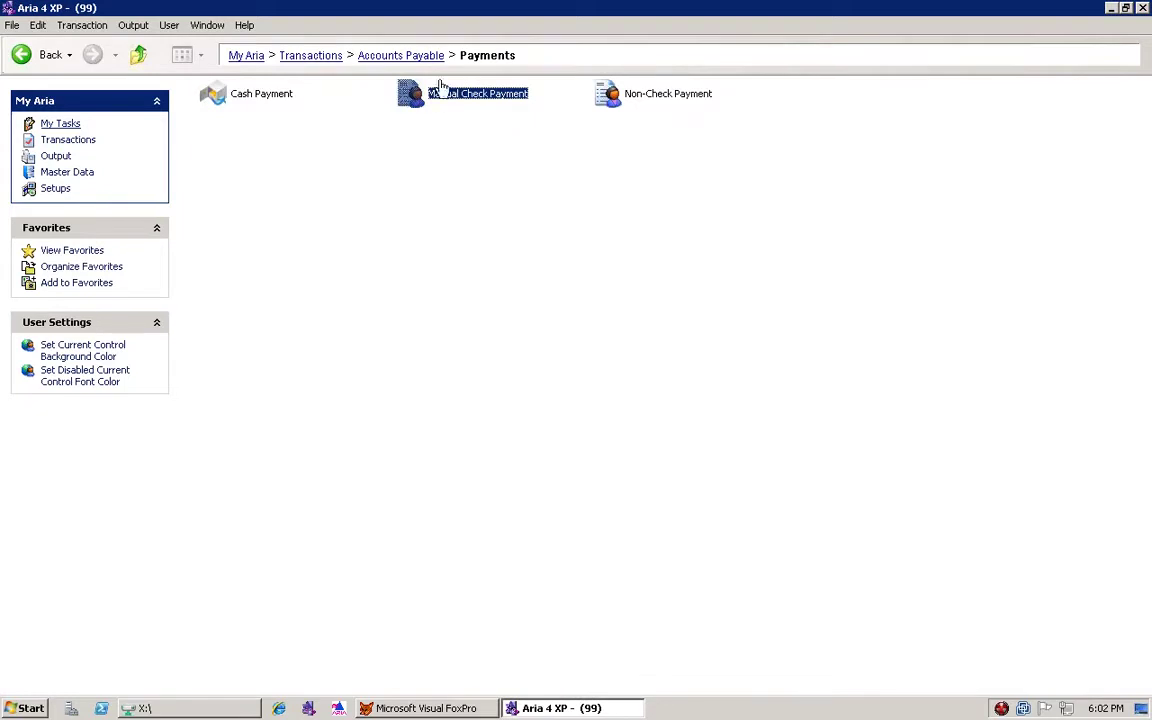
double_click(452, 96)
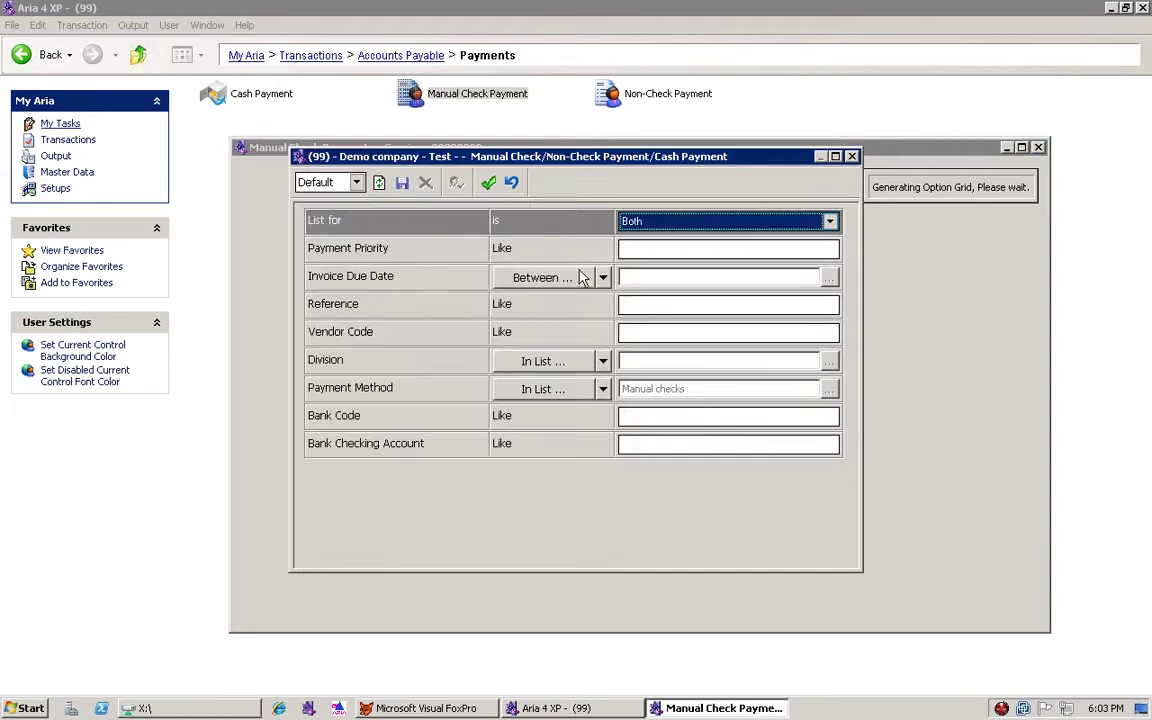
key(Tab)
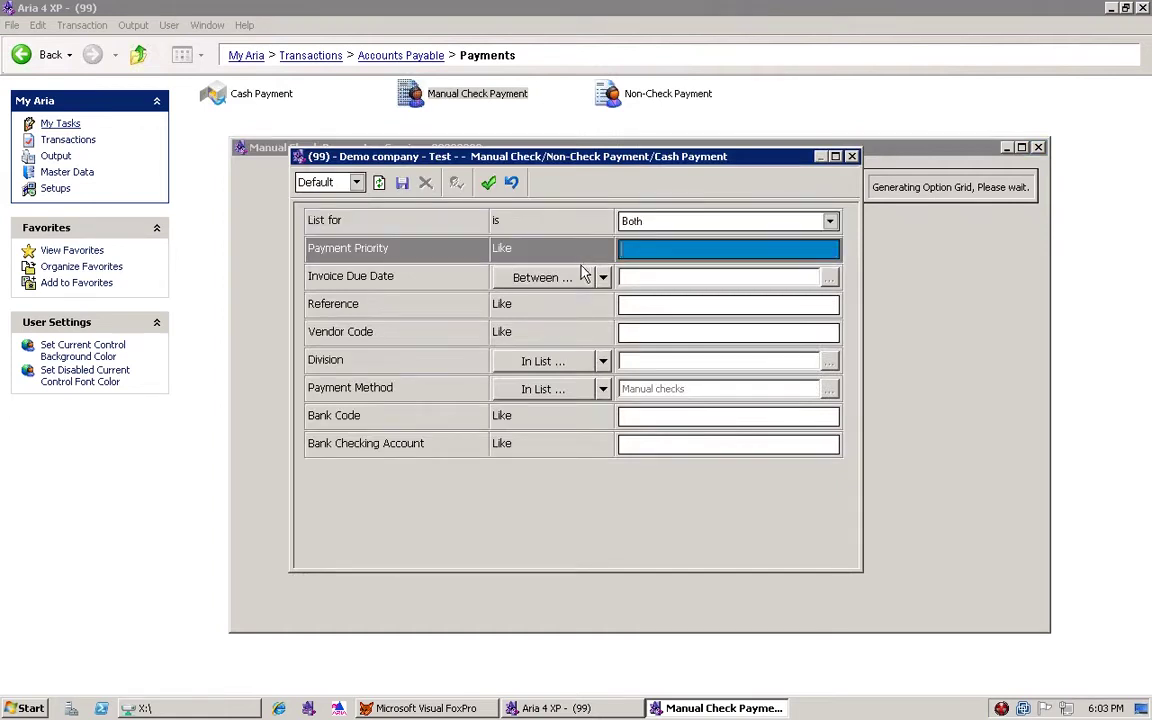
key(Tab)
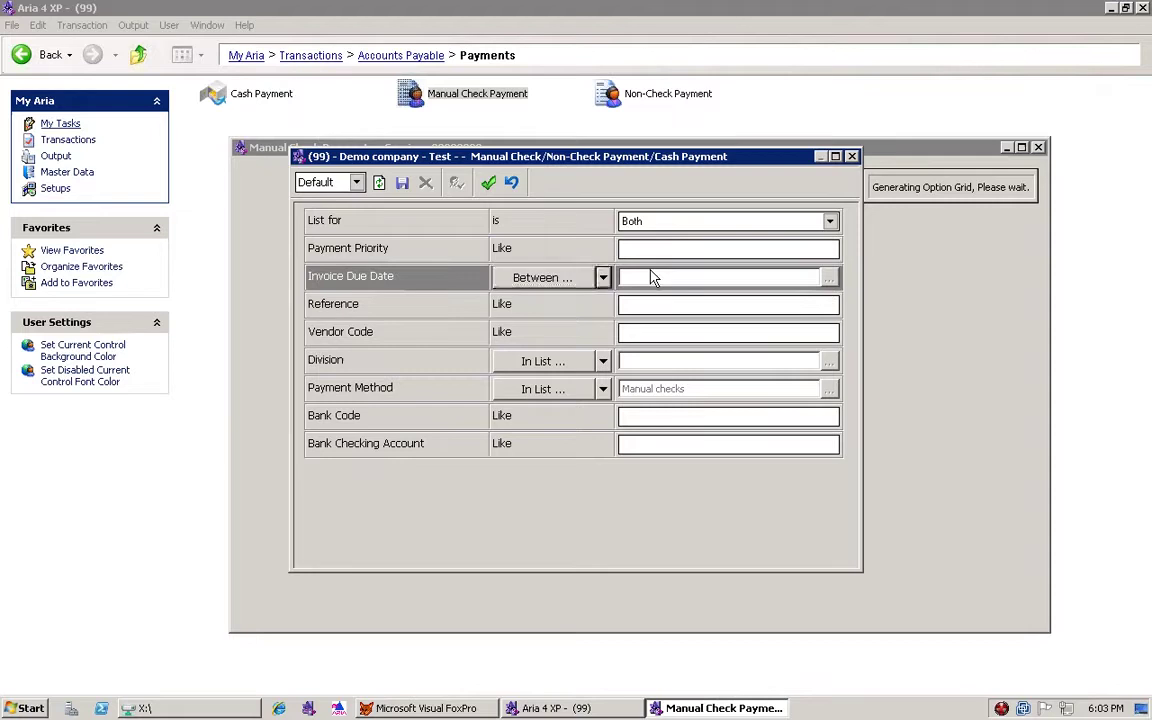
key(Tab)
click(670, 333)
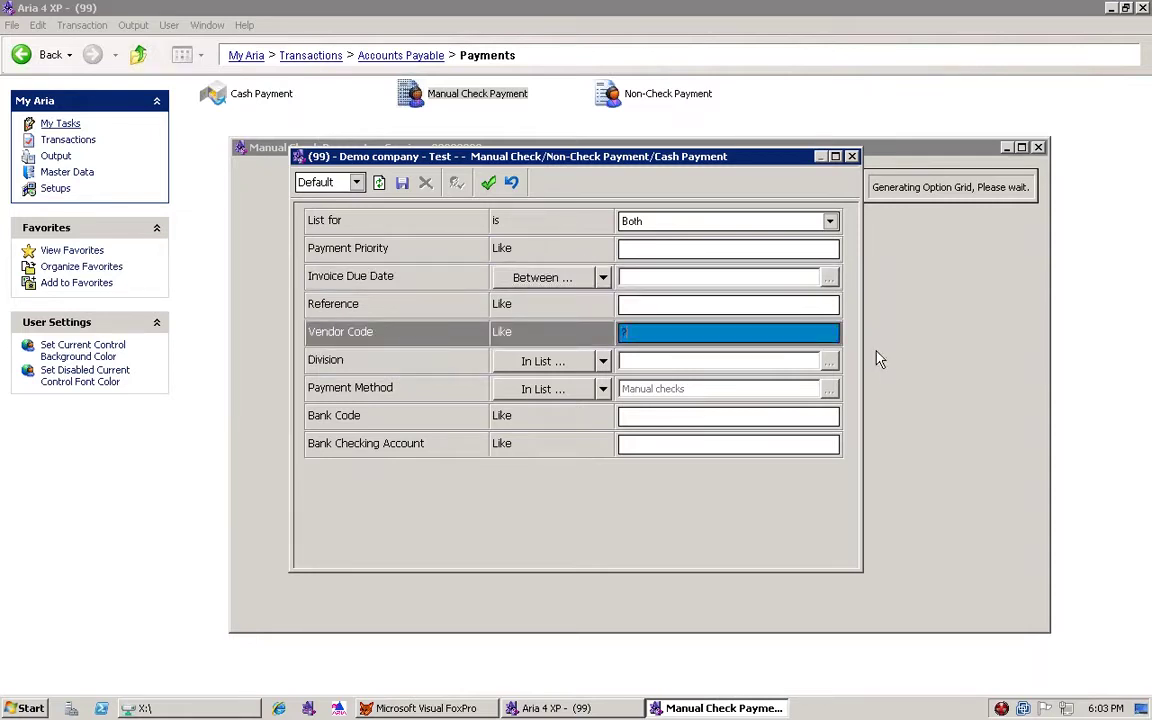
key(Tab)
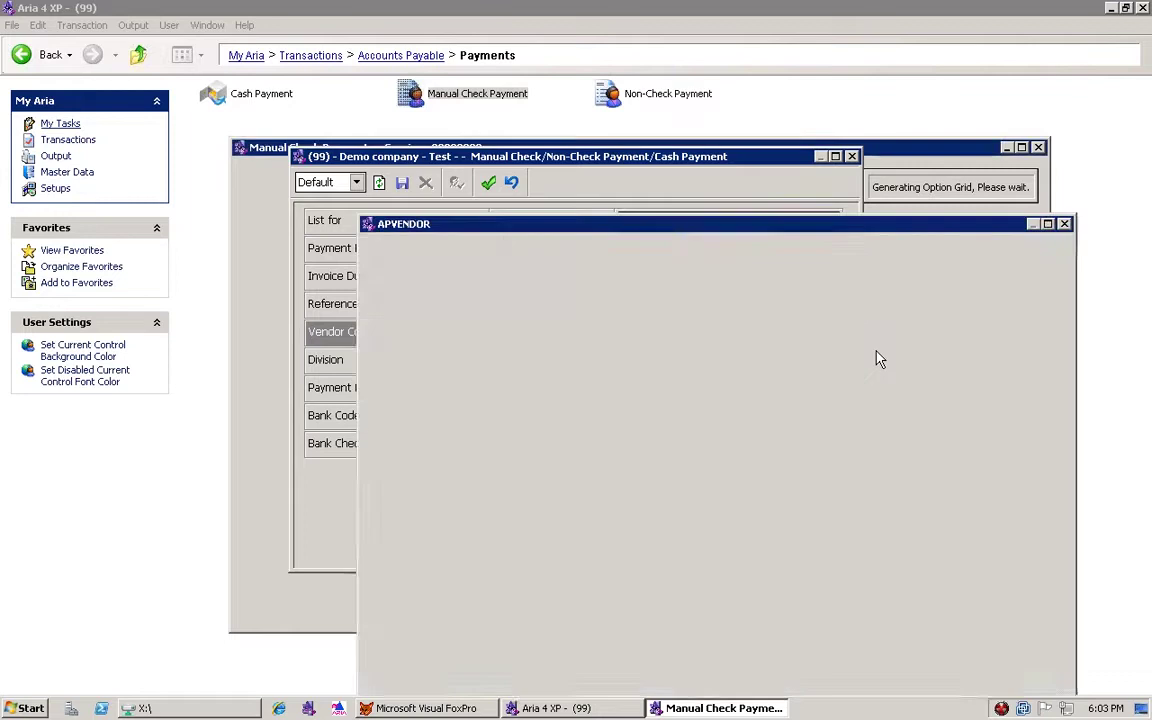
click(450, 352)
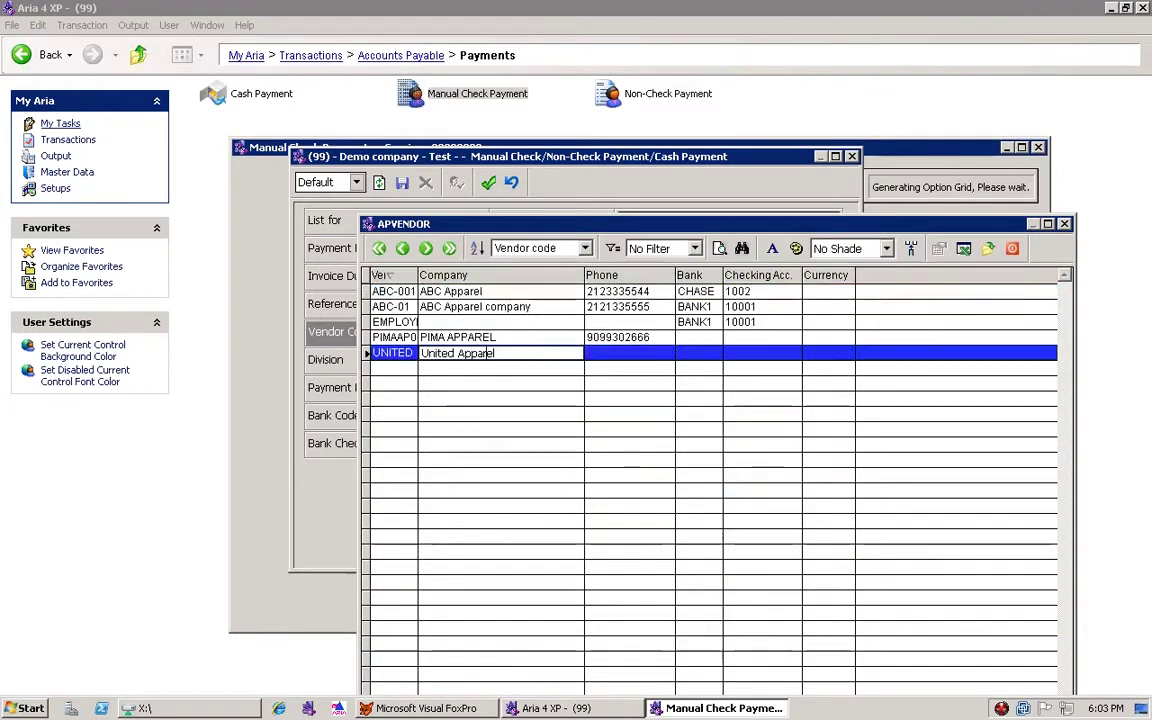
click(583, 337)
click(582, 353)
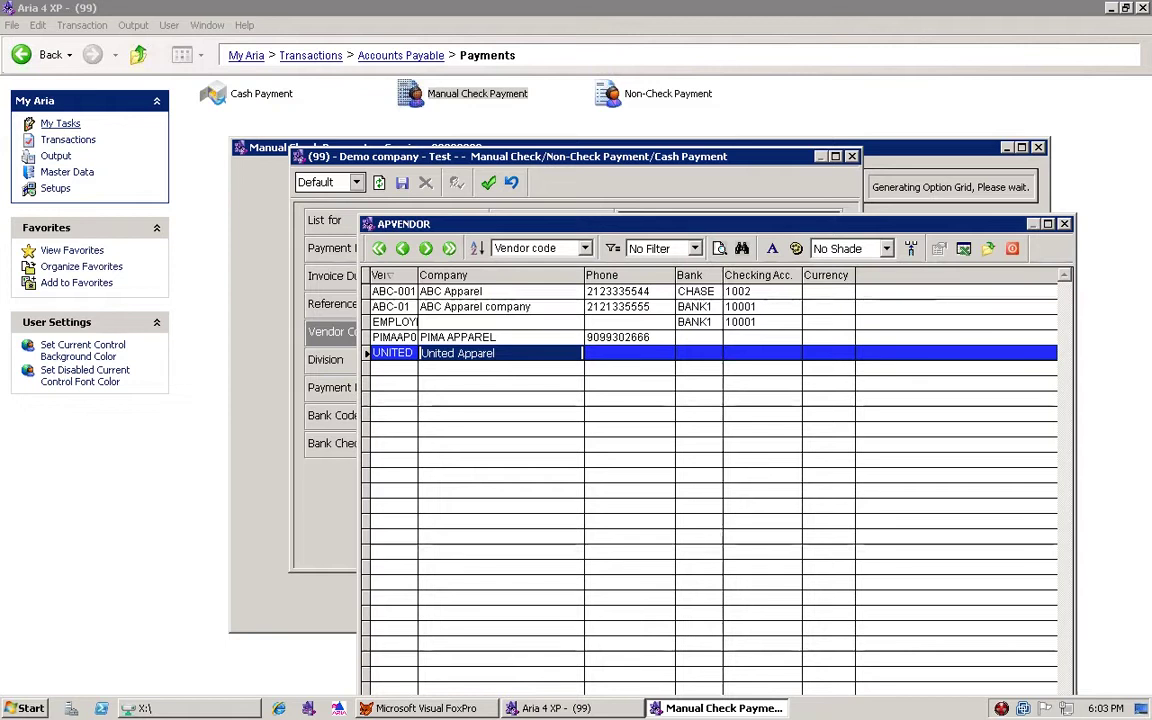
key(Return)
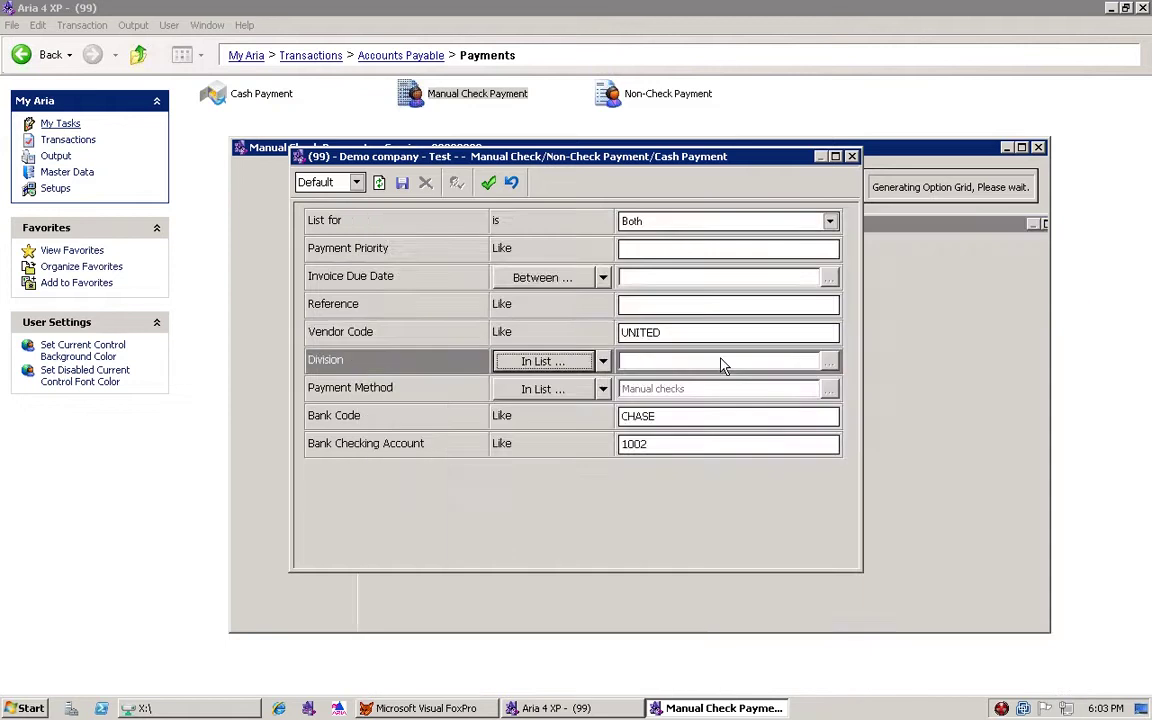
Review the payment method choices in the manual check filter and keep only Manual checks selected.
click(548, 390)
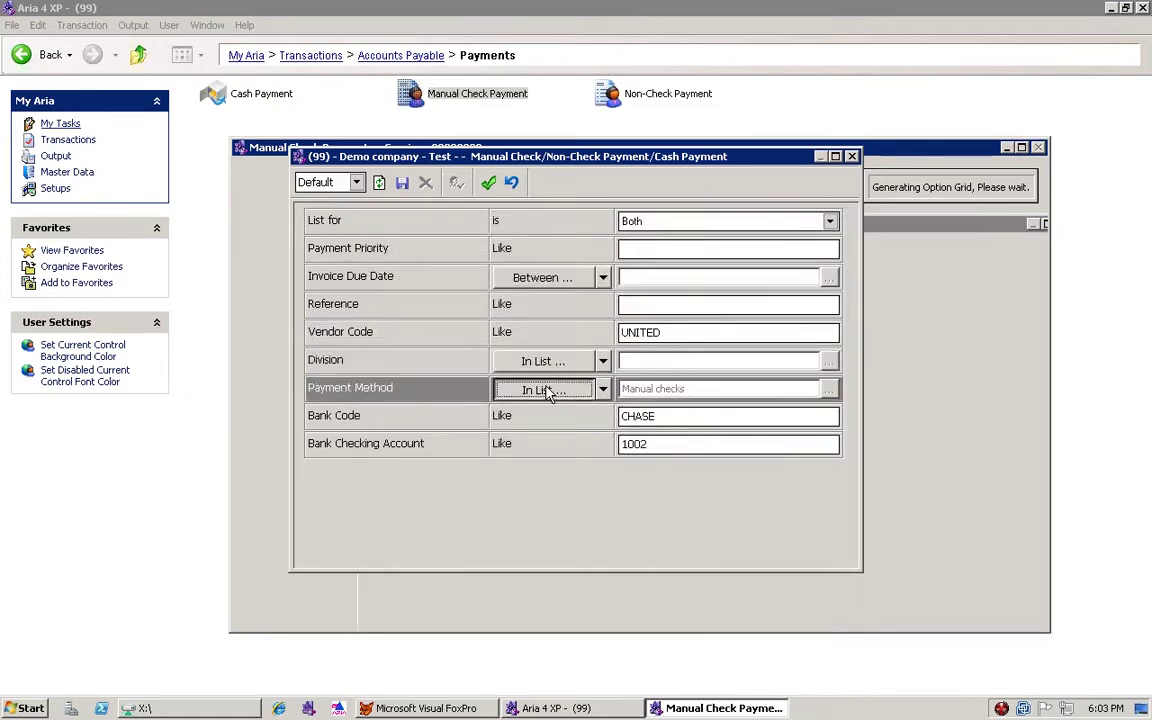
click(548, 390)
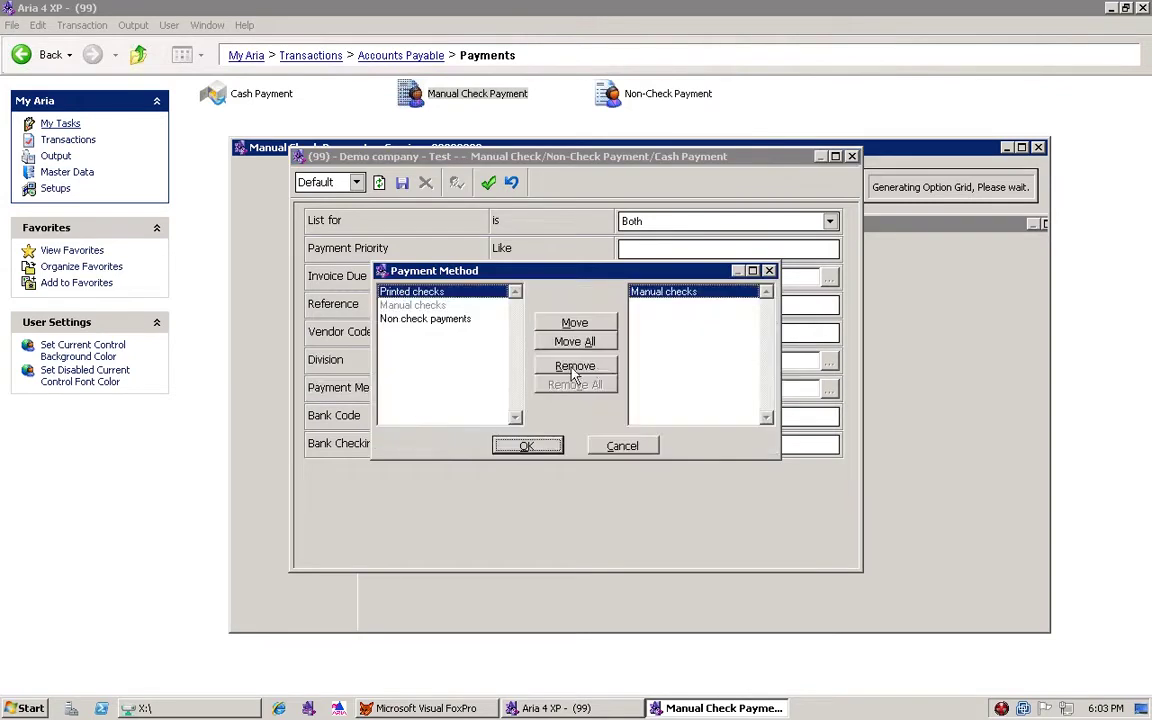
click(527, 446)
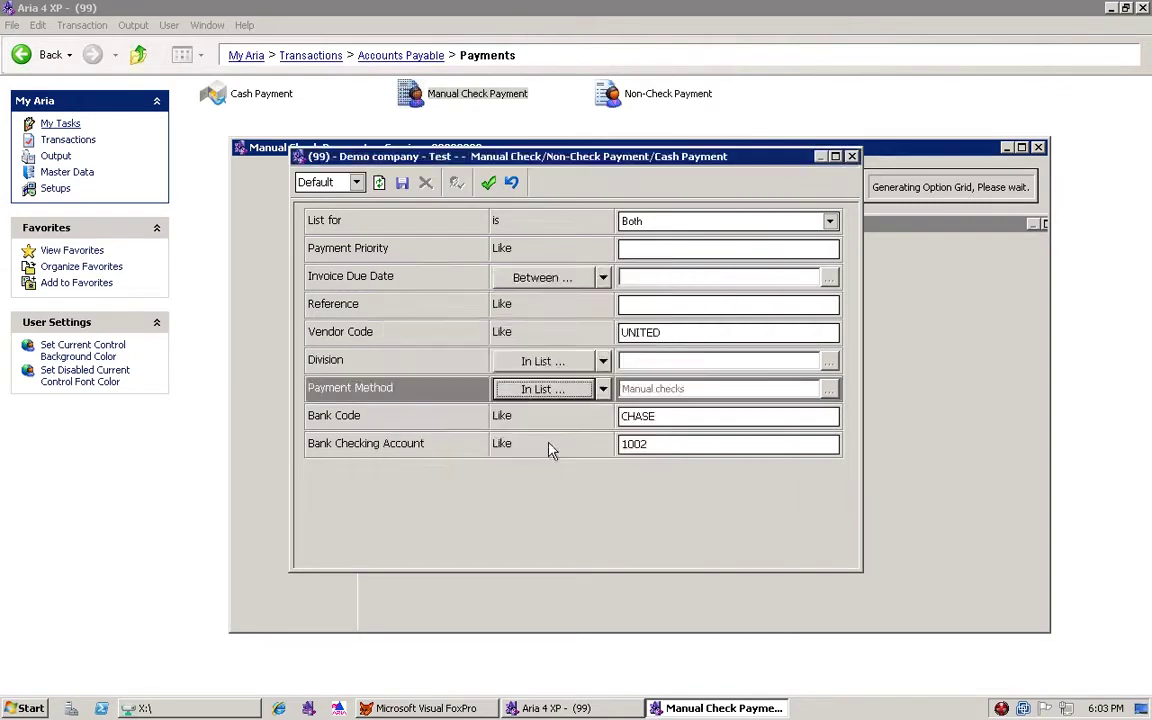
Review the bank code and bank checking account criteria, and list the matching manual check invoices.
click(718, 422)
key(Down)
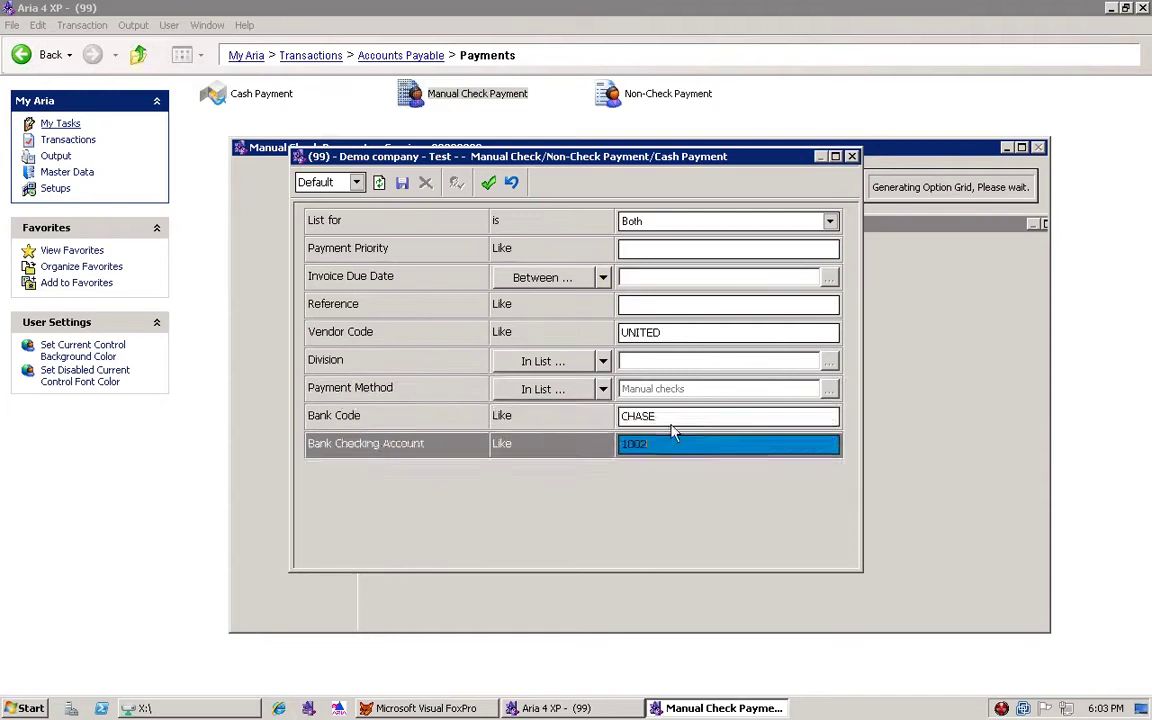
key(Up)
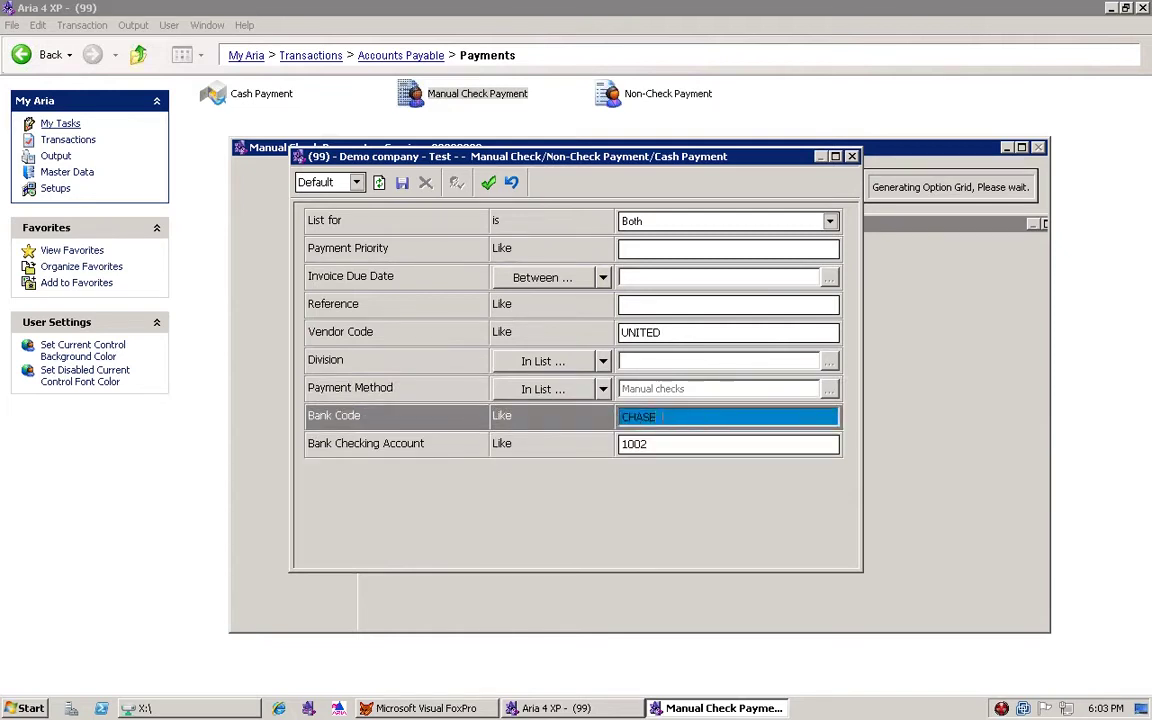
click(658, 449)
key(Up)
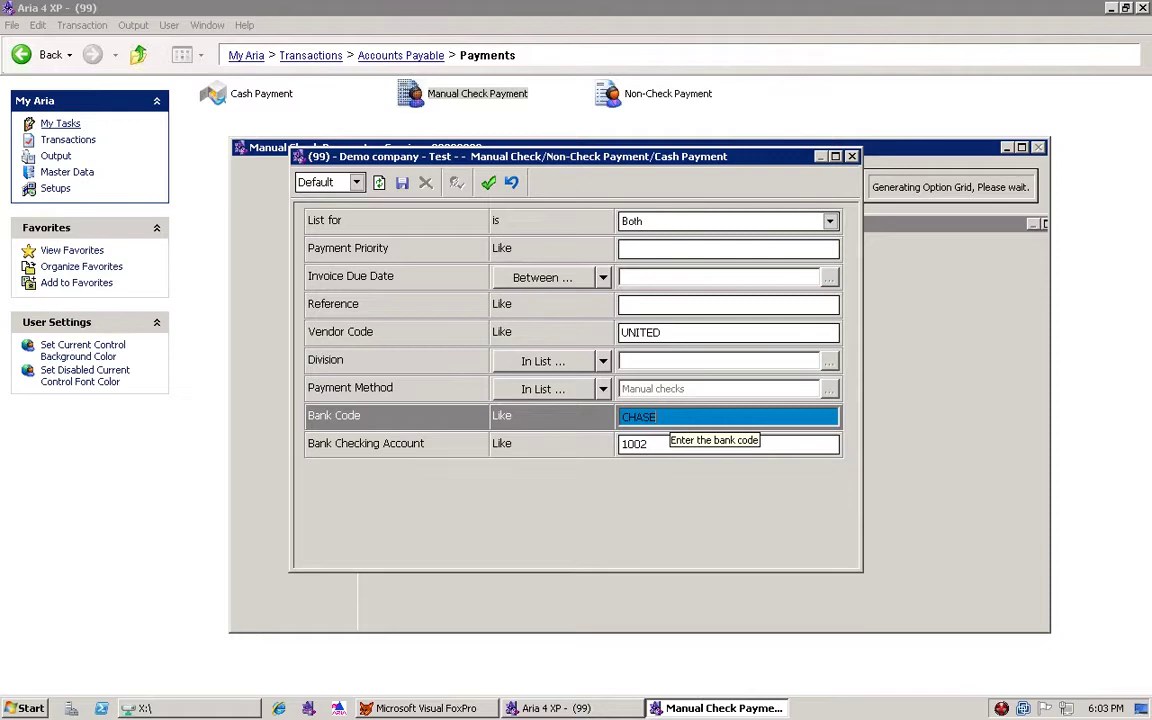
double_click(665, 417)
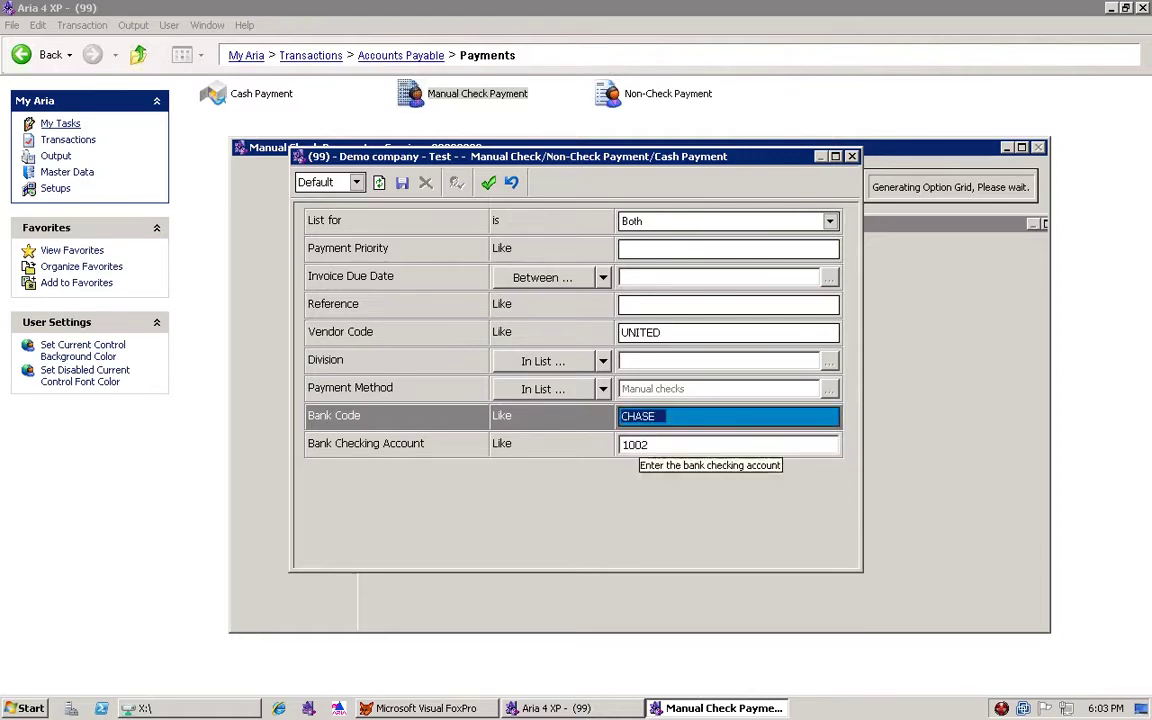
click(634, 441)
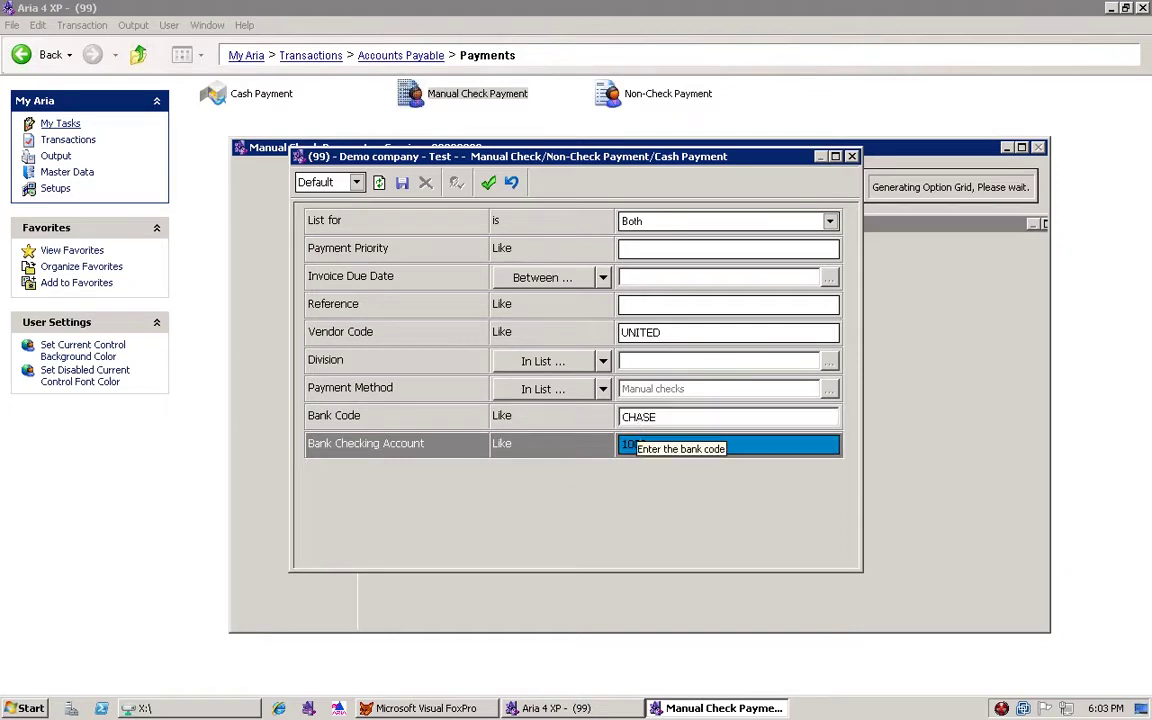
click(664, 417)
key(Tab)
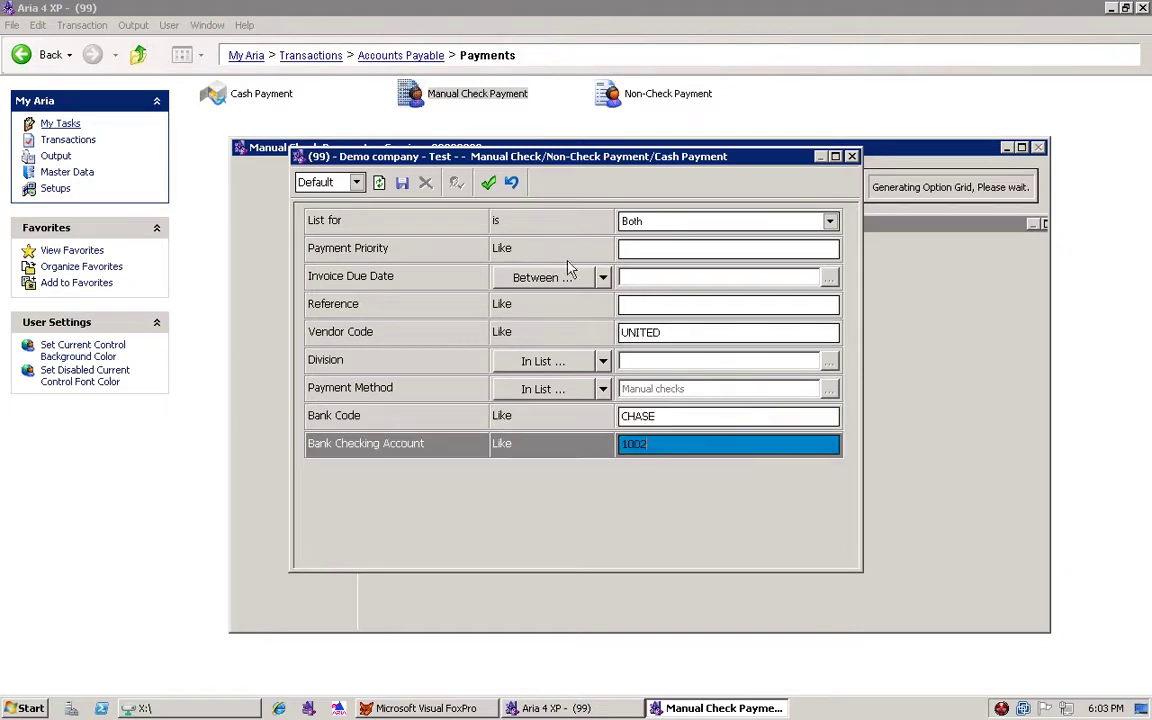
click(488, 187)
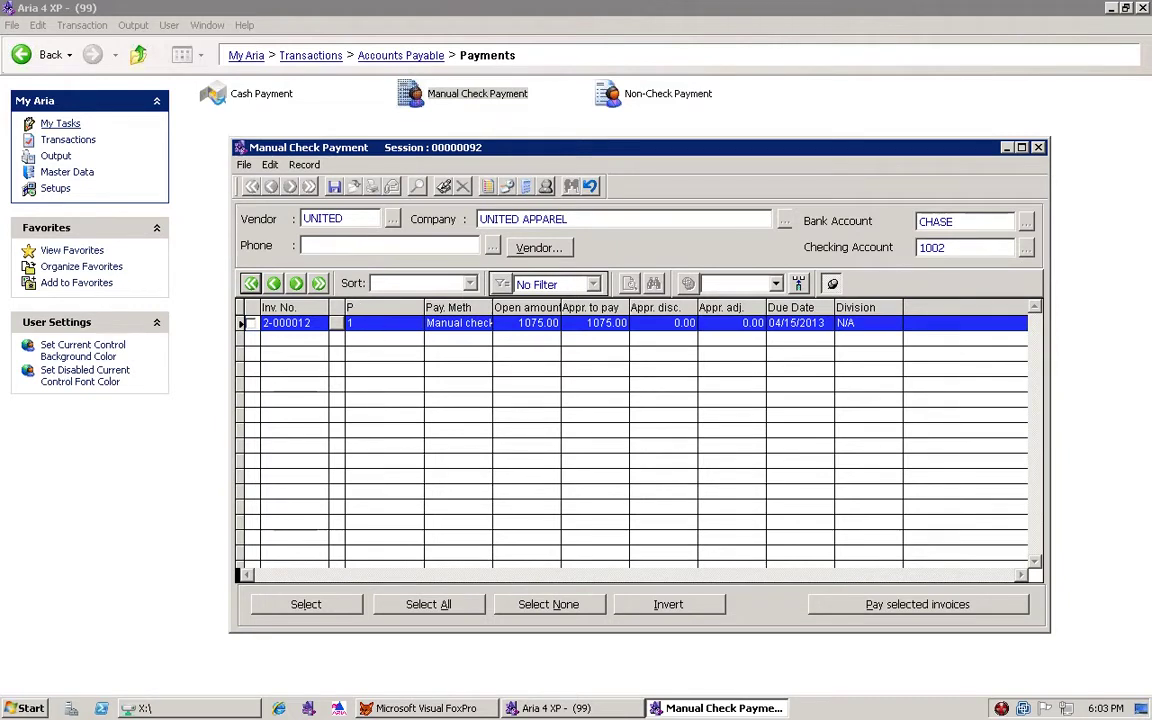
Widen the payment method column, narrow the priority column, and select the listed invoice for payment.
drag(492, 307, 520, 309)
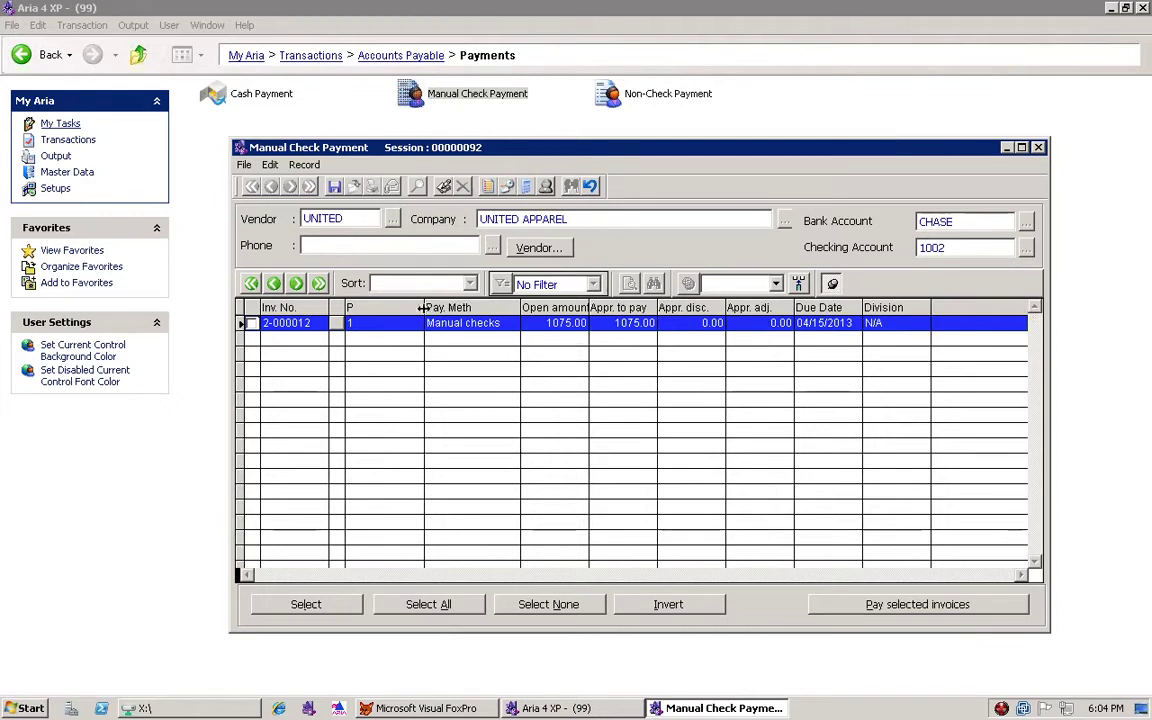
drag(424, 308, 400, 309)
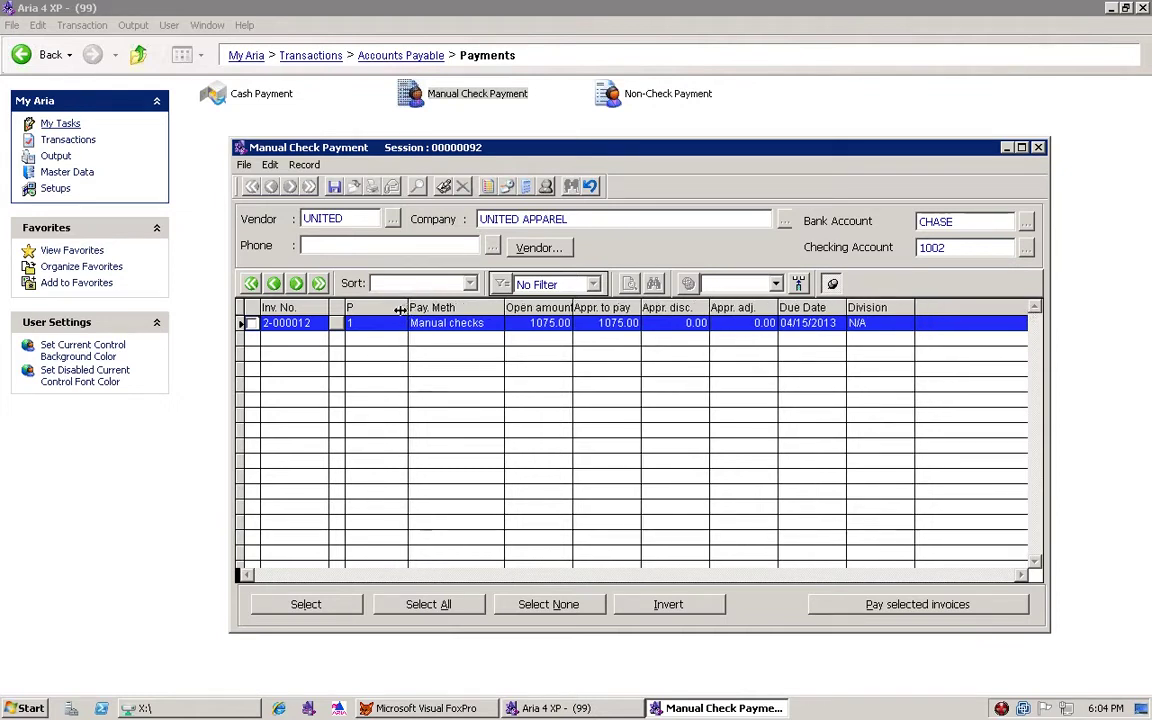
click(302, 606)
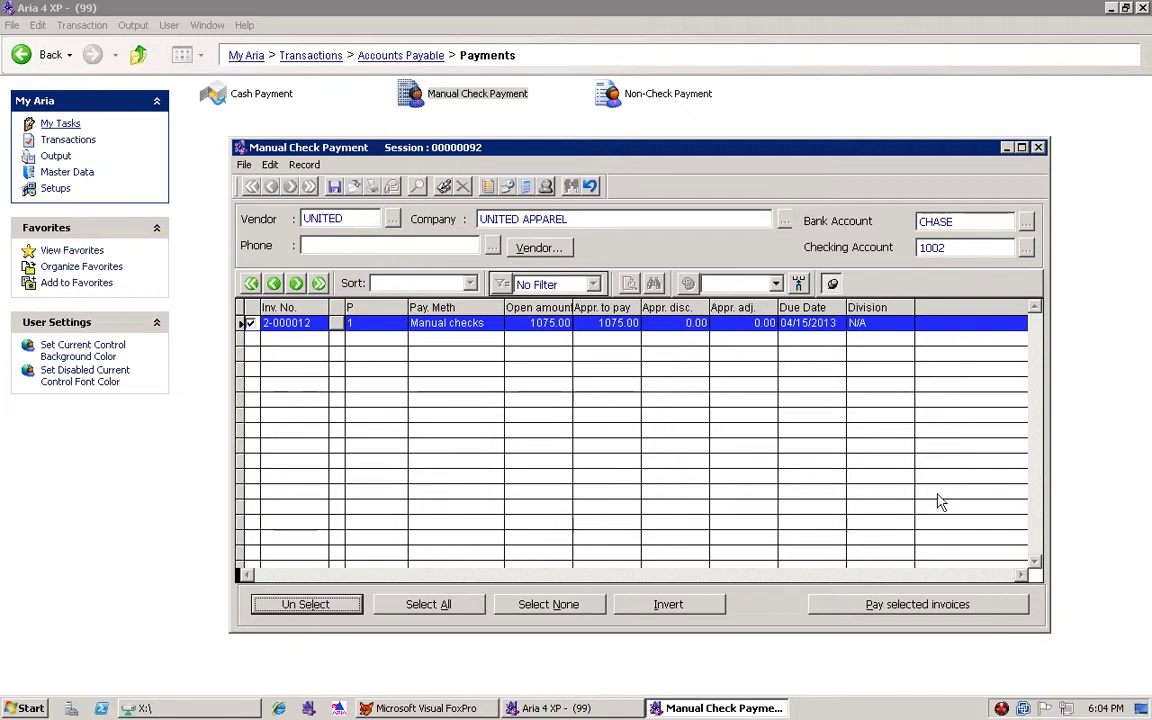
Pay the selected invoice by manual check, accepting the 02/14/2013 payment date and setting the check number to 2001.
click(955, 610)
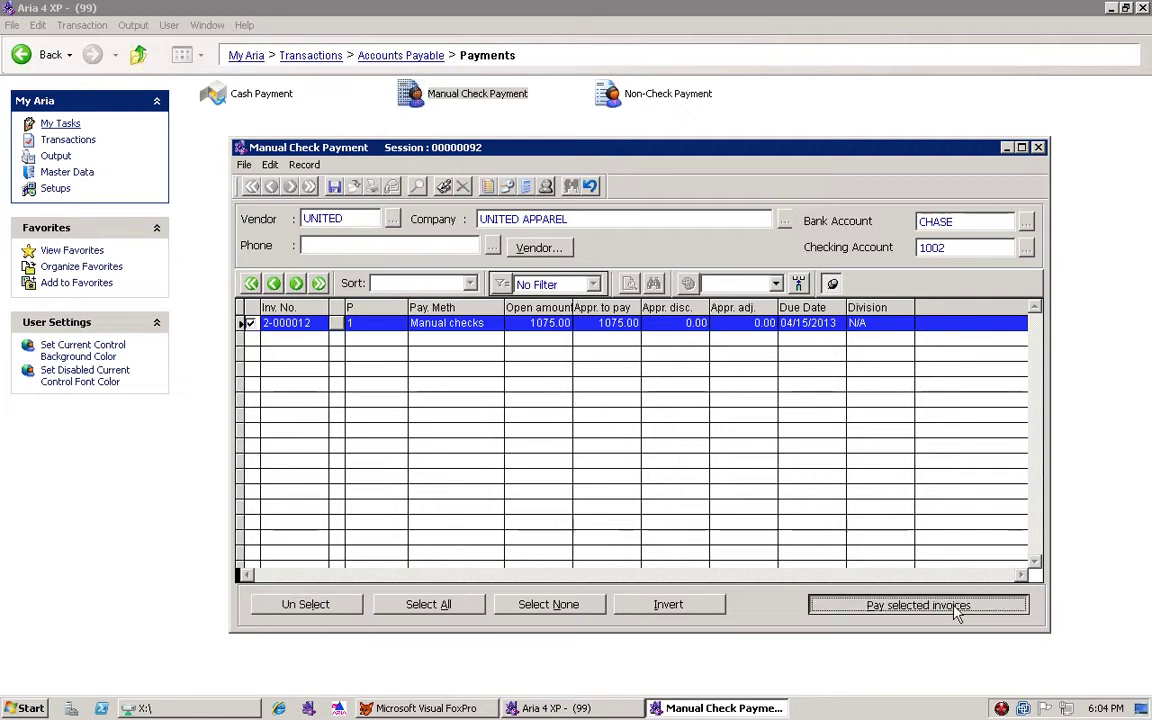
click(955, 610)
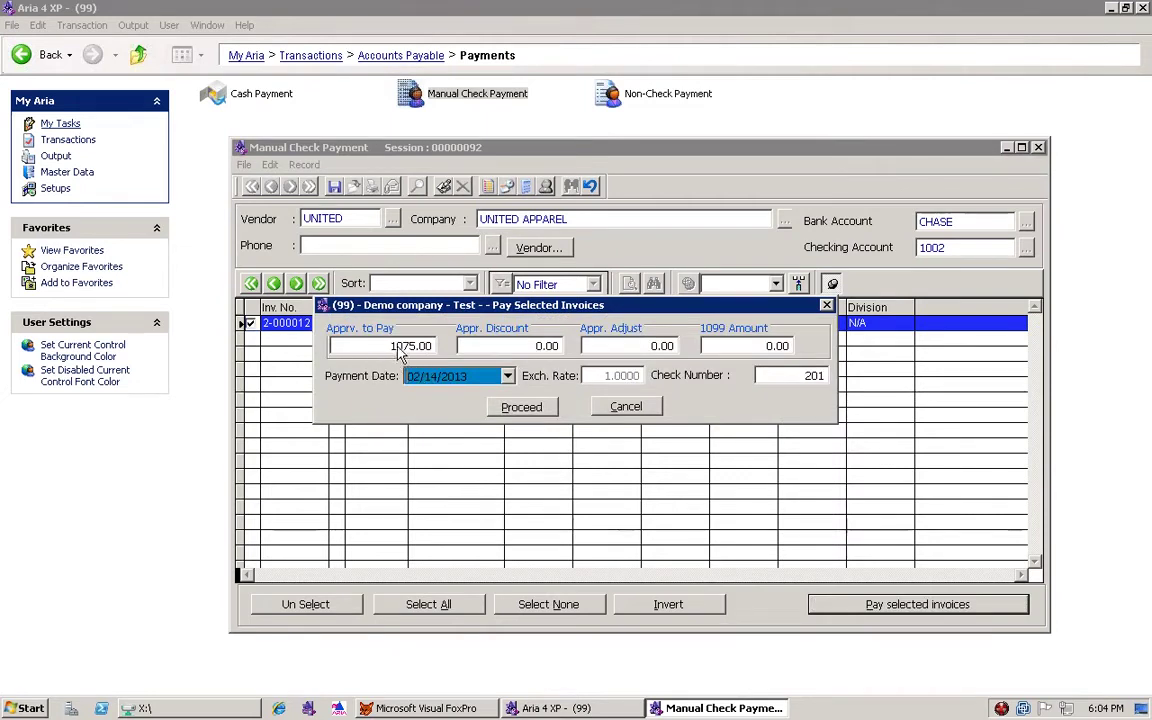
click(495, 403)
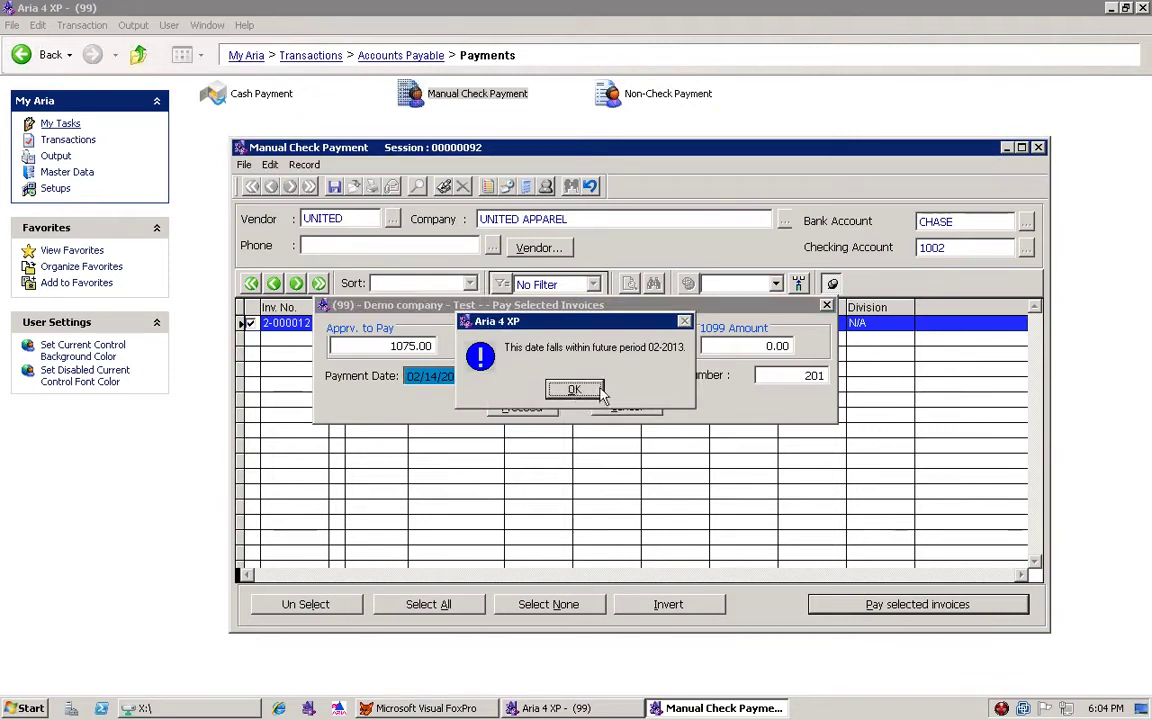
click(576, 390)
click(592, 393)
click(575, 389)
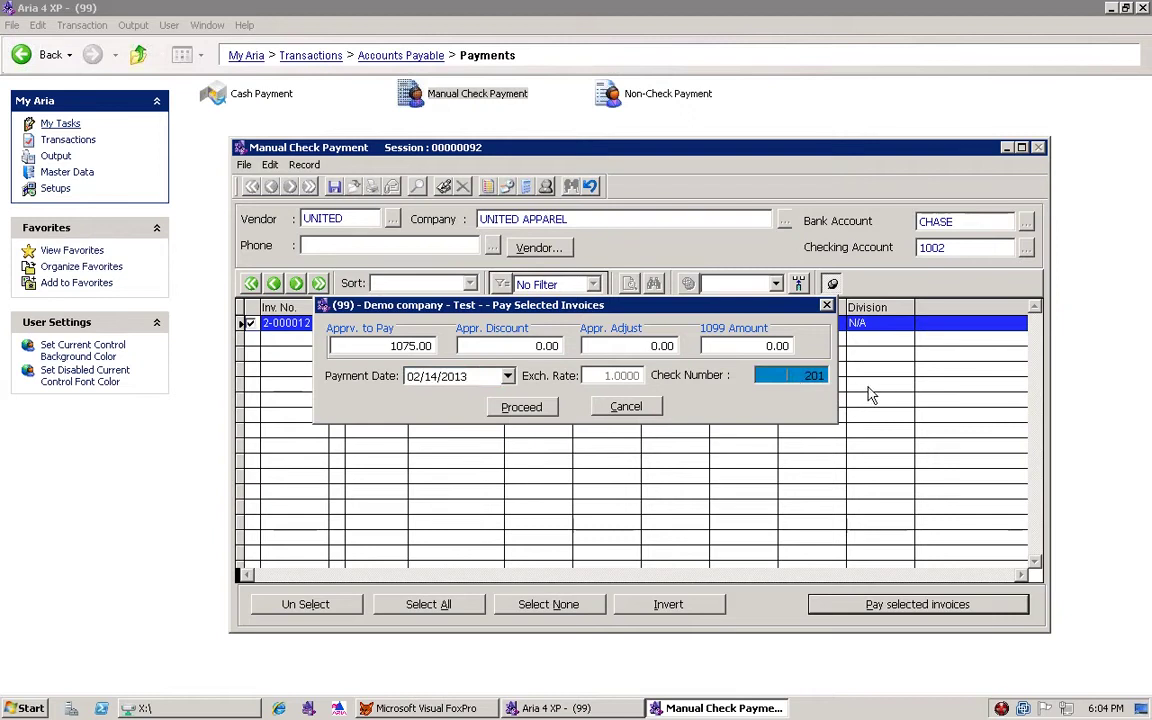
text(2001)
click(547, 419)
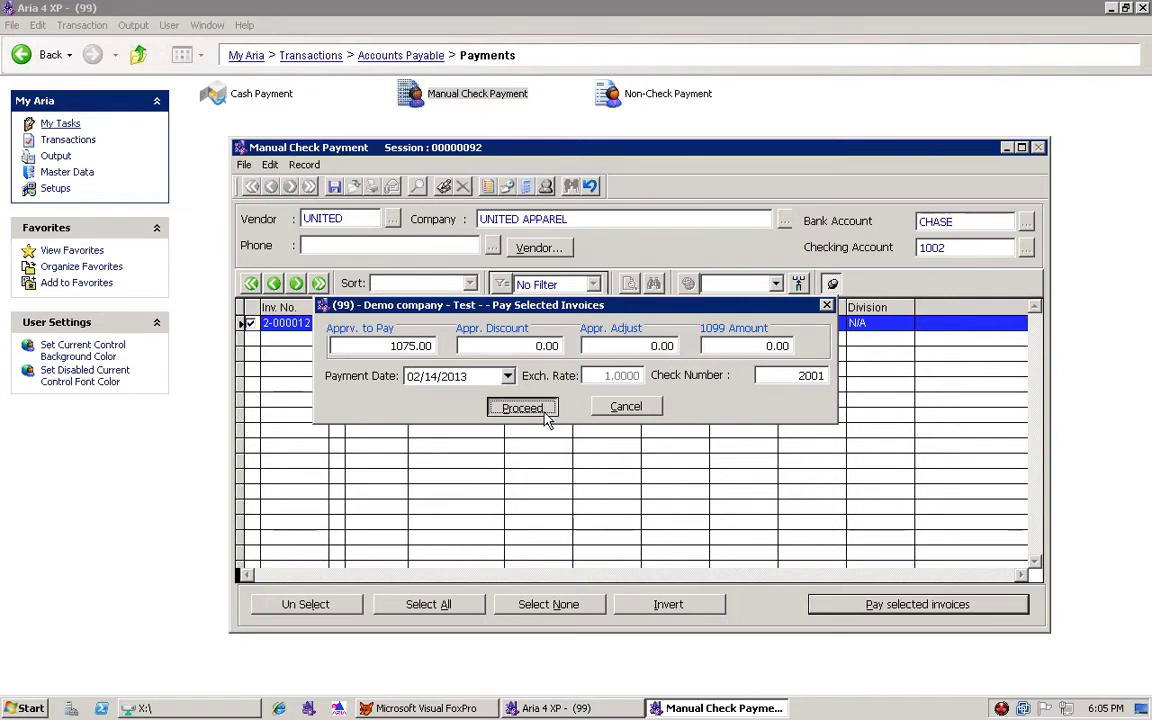
click(547, 419)
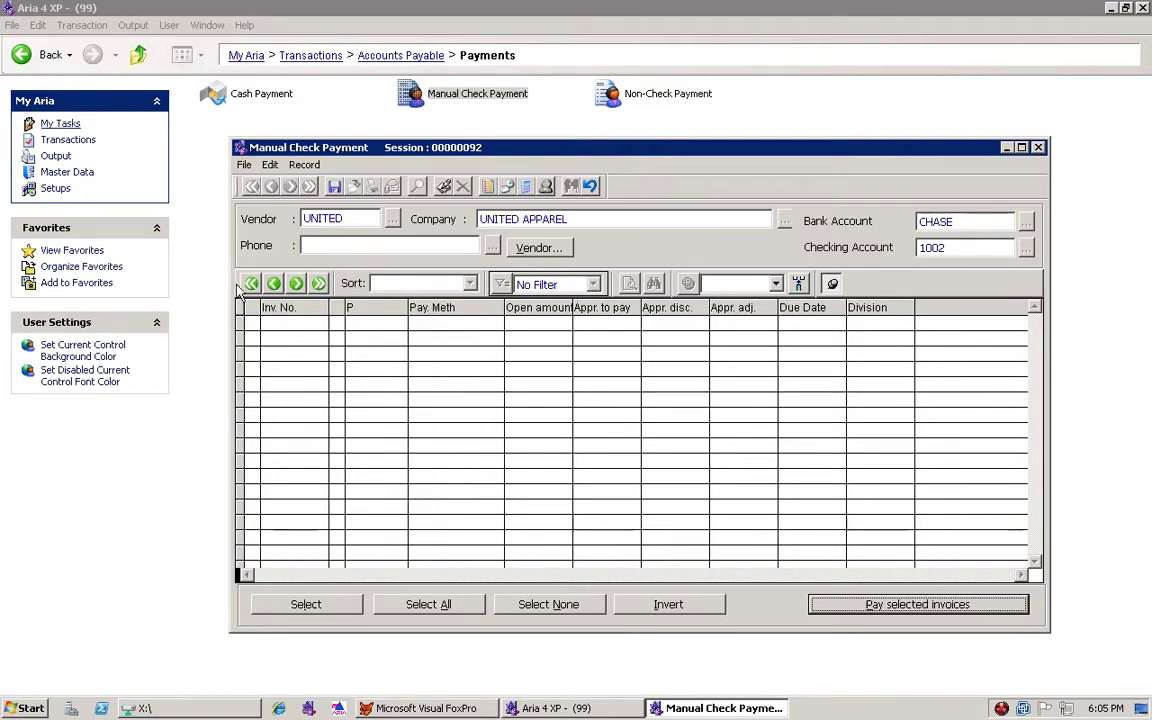
Save the manual check payment and close the Manual Check Payment window.
click(334, 188)
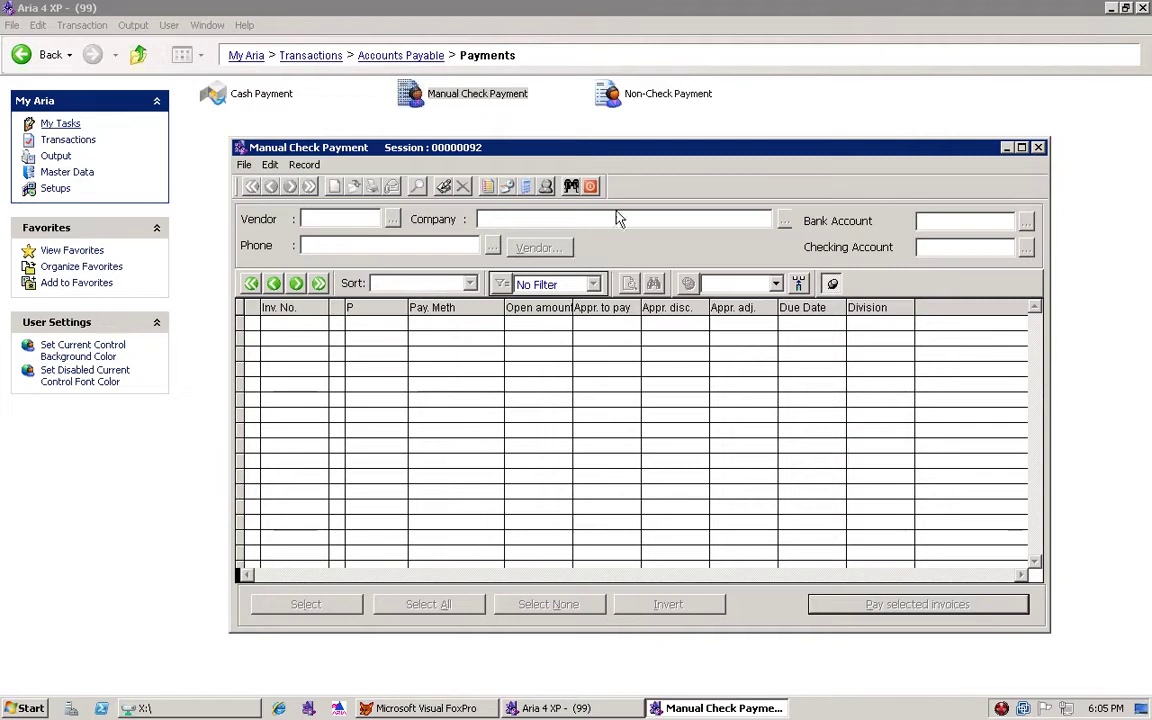
mouse_move(563, 5)
click(591, 187)
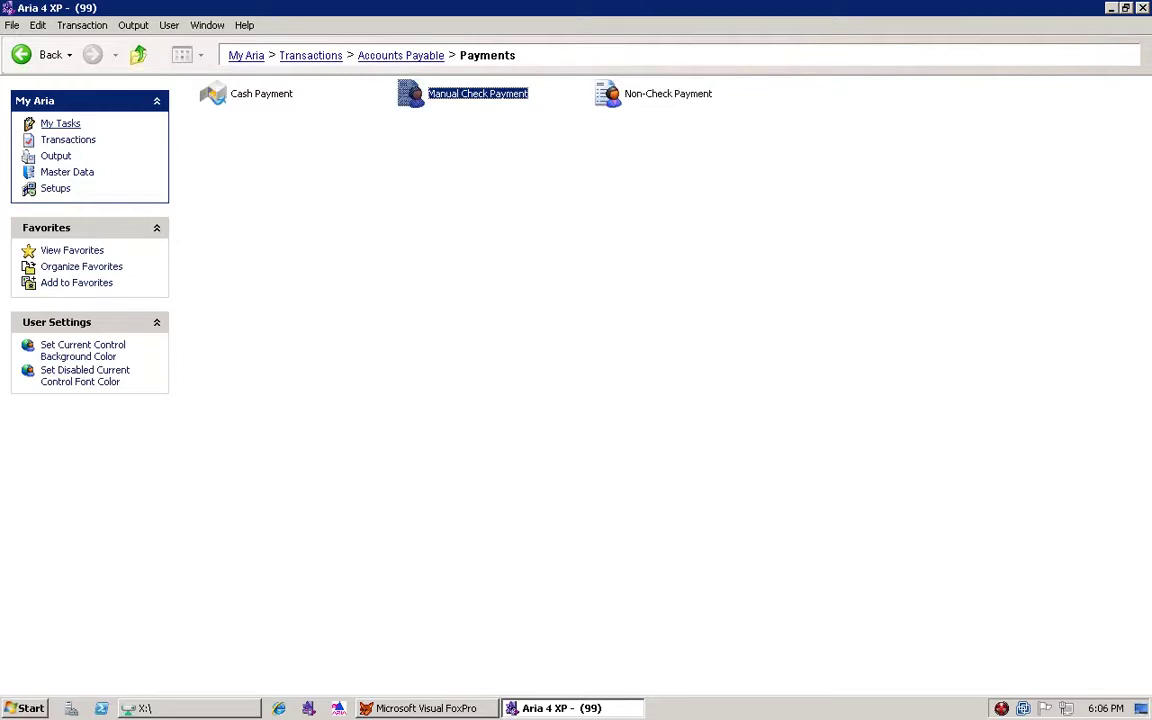
Open Non-Check Payment and set its vendor code filter to UNITED.
click(627, 94)
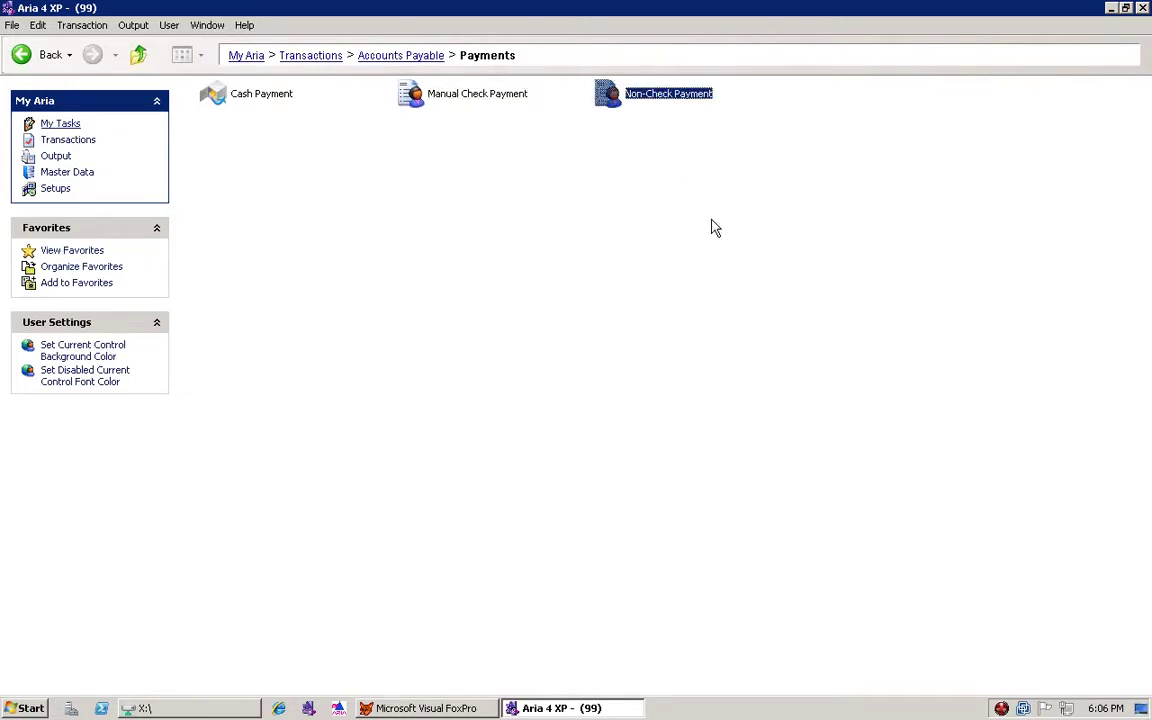
key(Return)
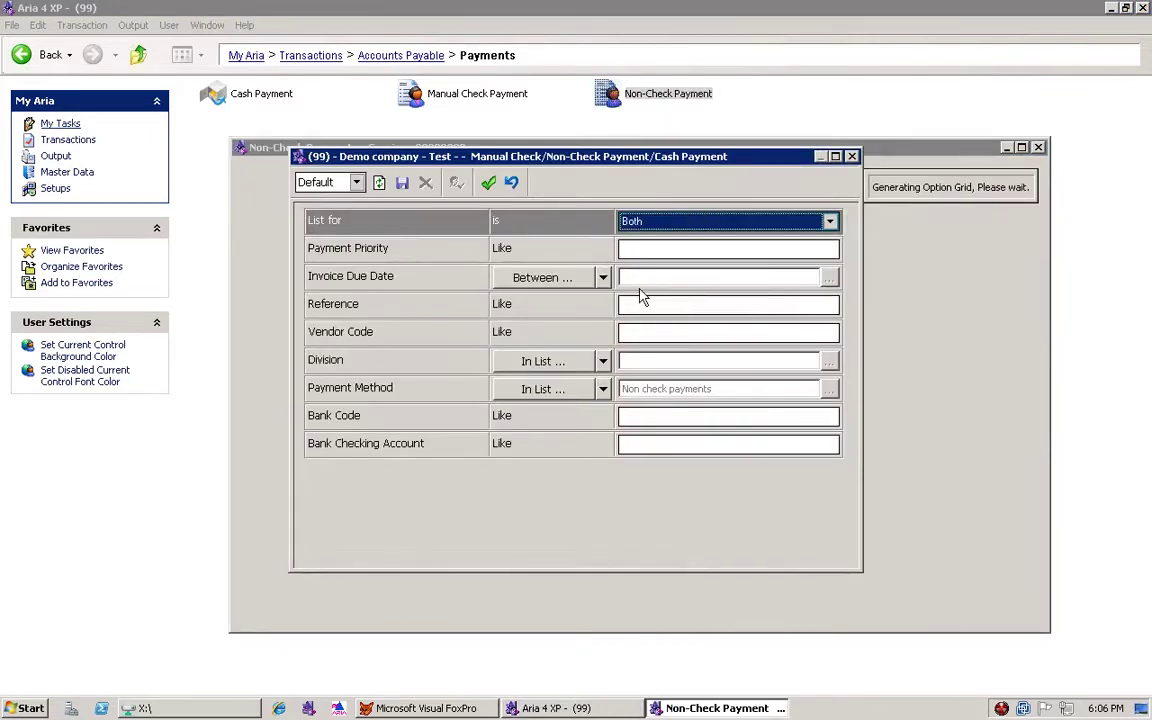
click(558, 391)
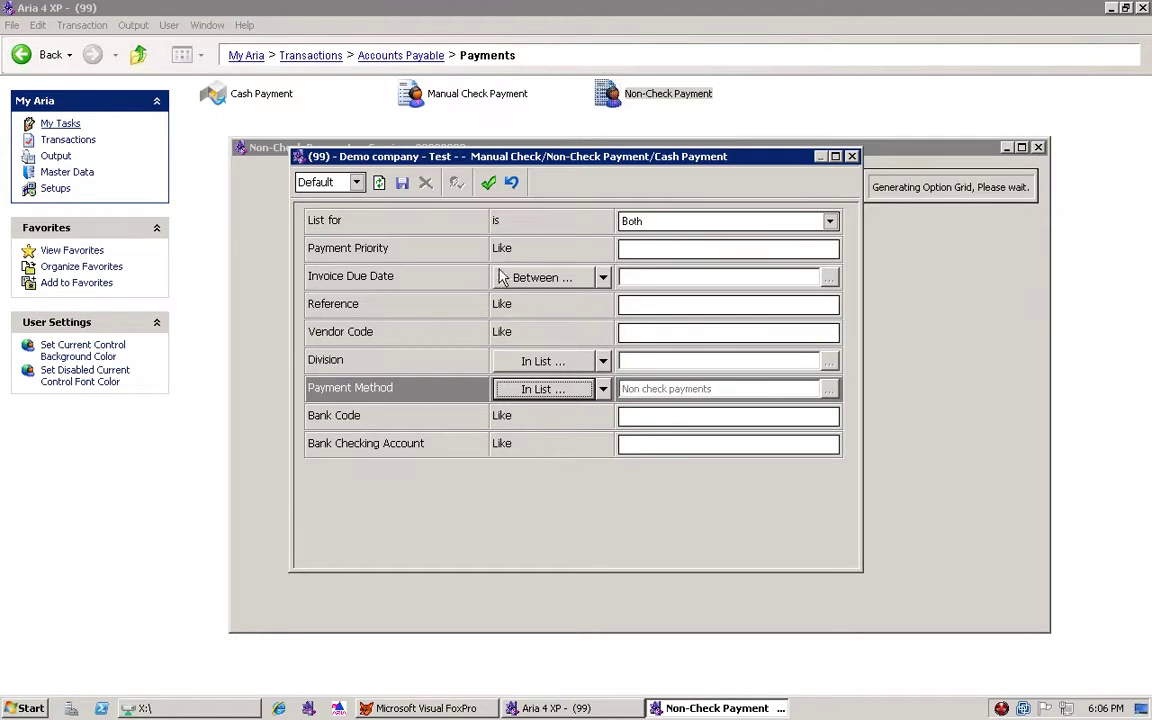
click(545, 281)
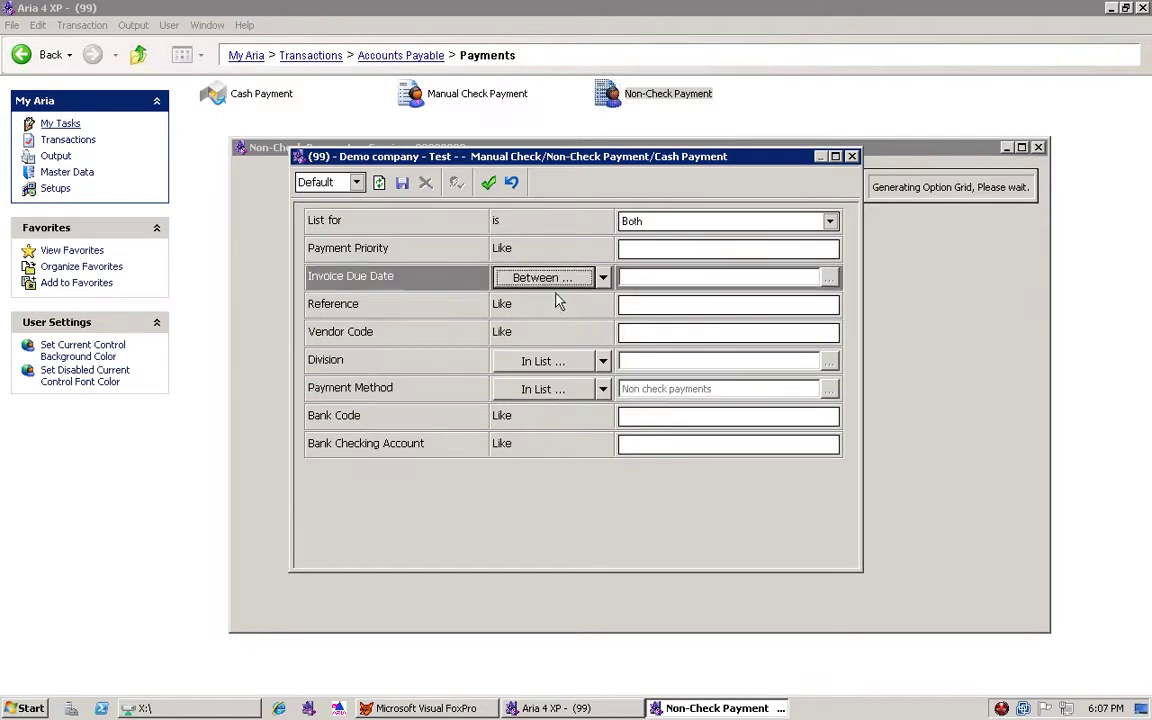
key(Tab)
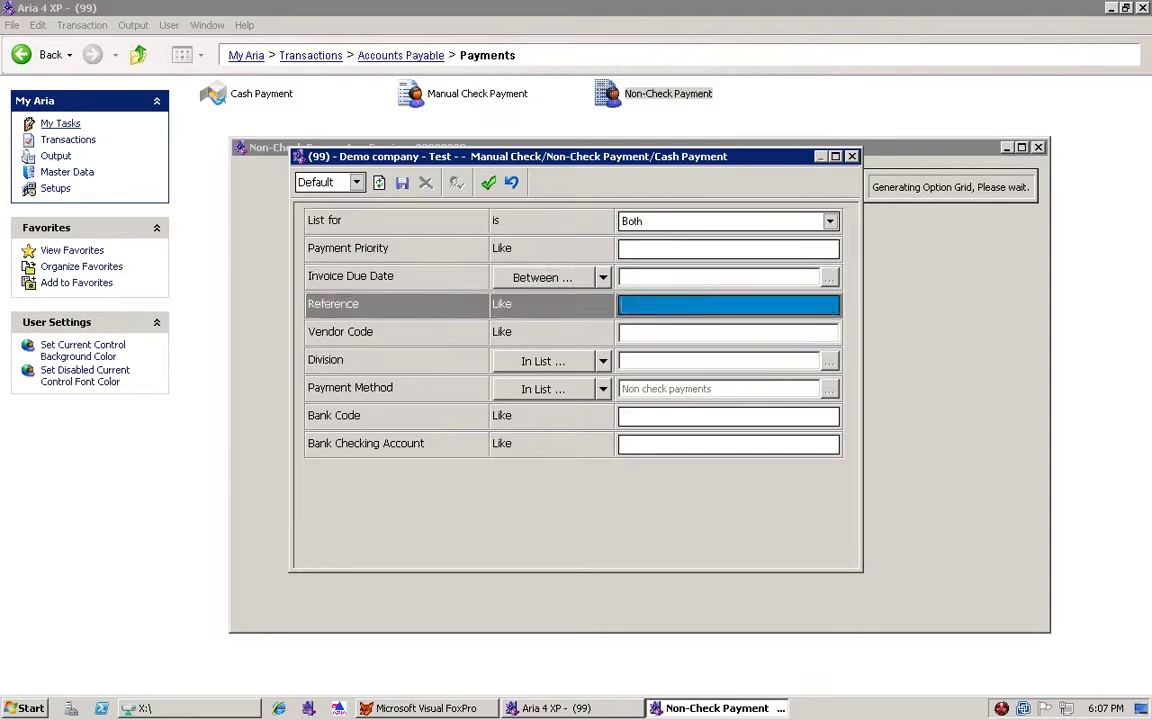
key(Tab)
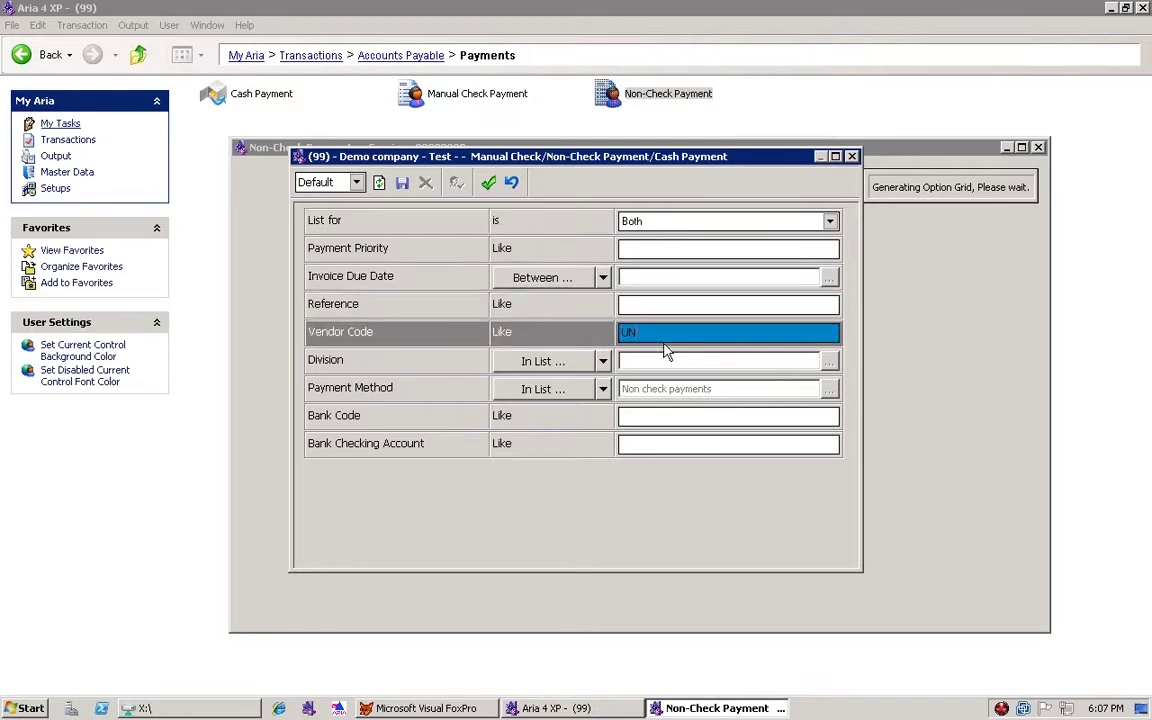
key(Tab)
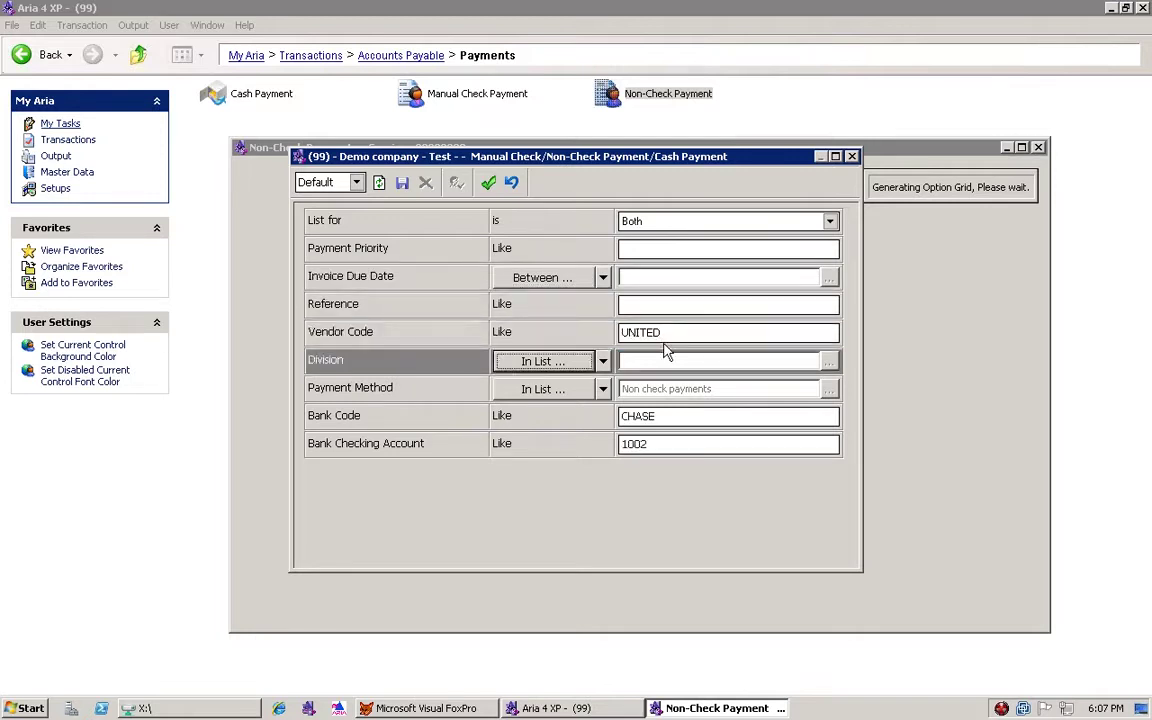
Check that the payment method filter holds only Non check payments, and review the bank code and bank checking account criteria.
click(547, 389)
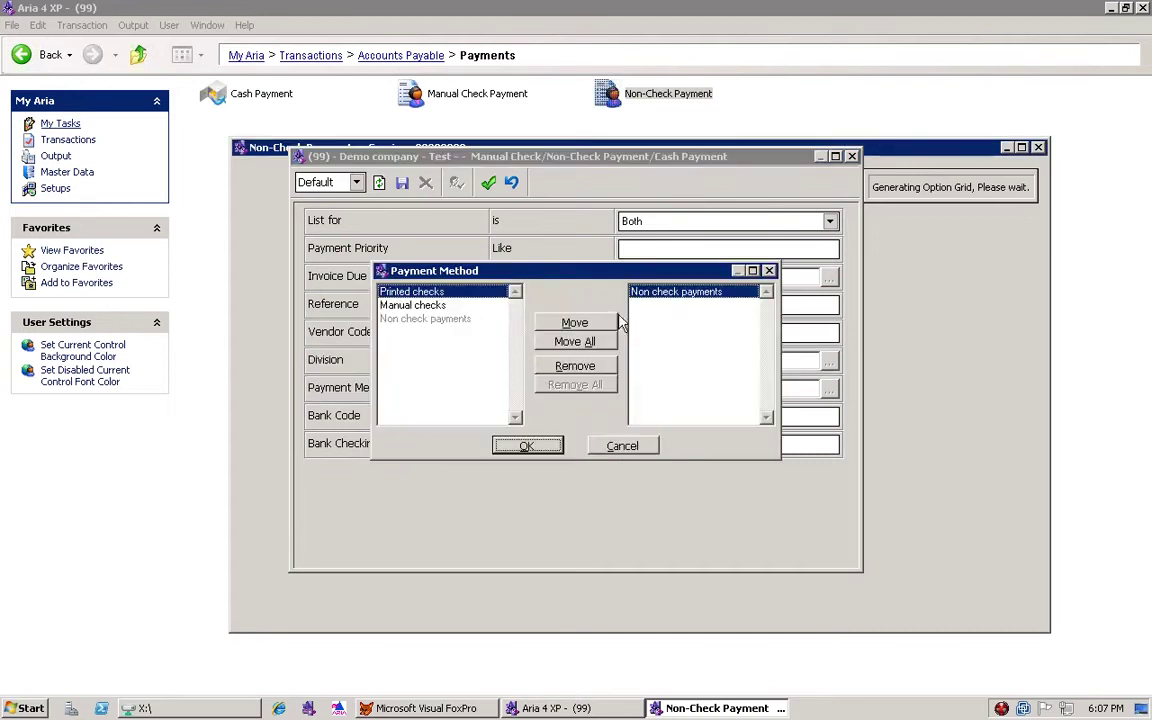
click(527, 446)
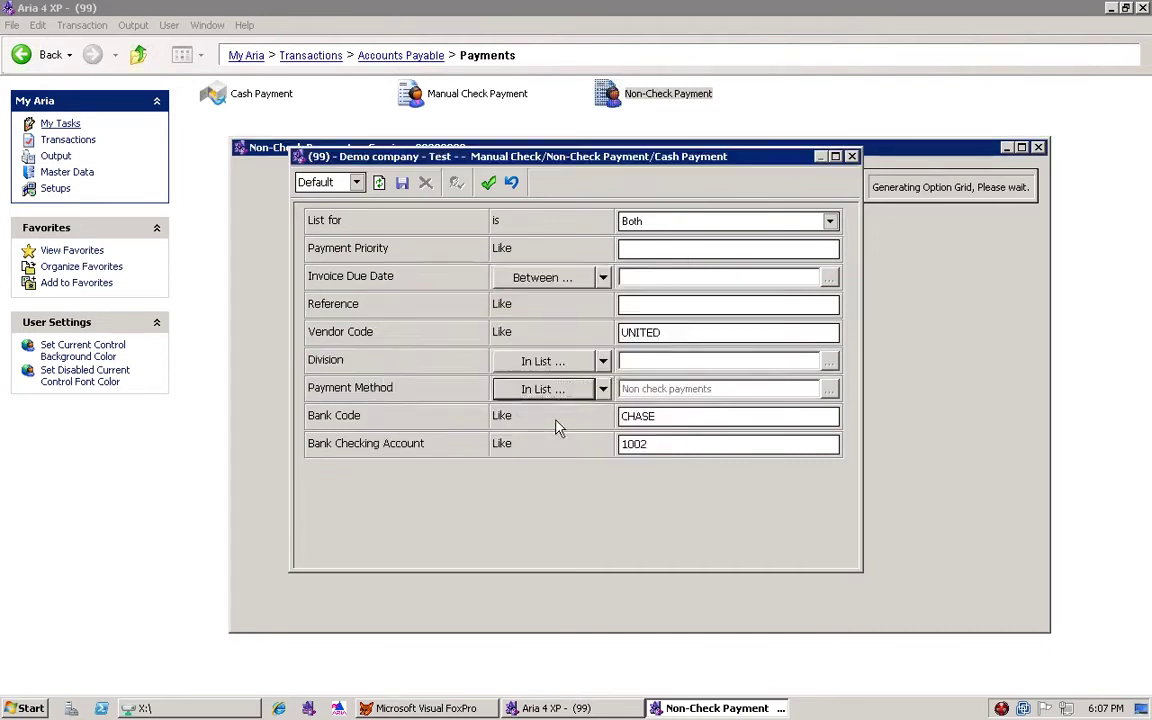
click(653, 418)
click(655, 446)
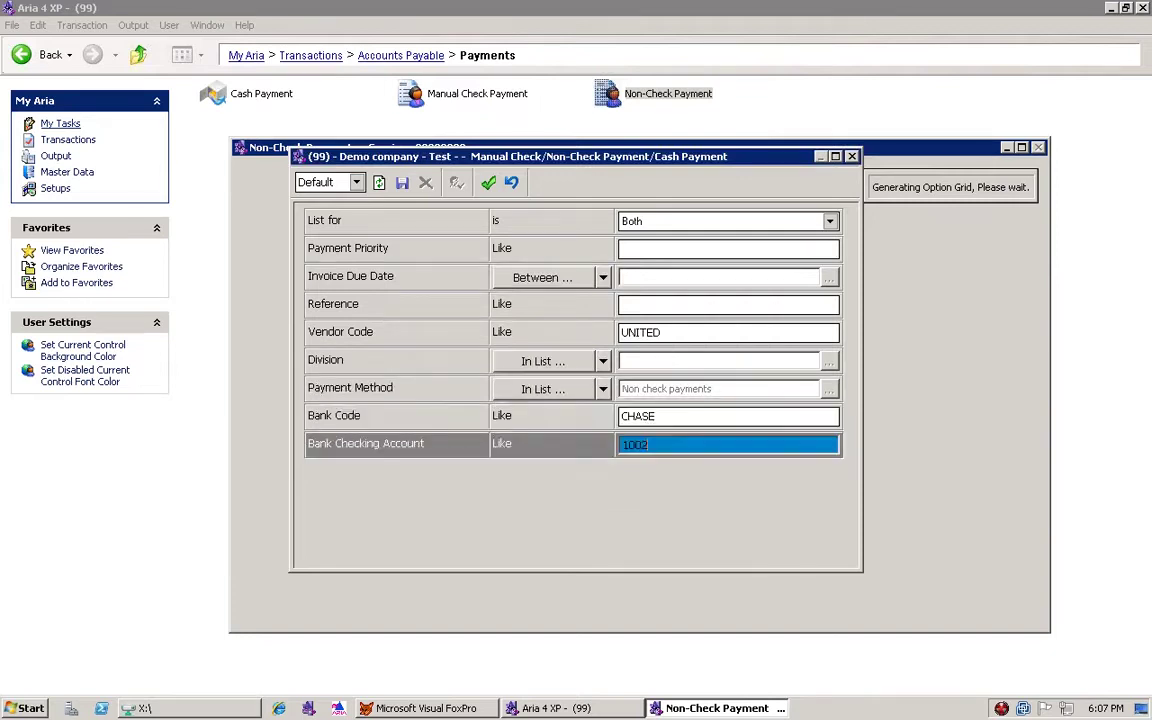
Try to list vendor UNITED's invoices matching the non-check criteria, and close the Non-Check Payment window.
click(488, 184)
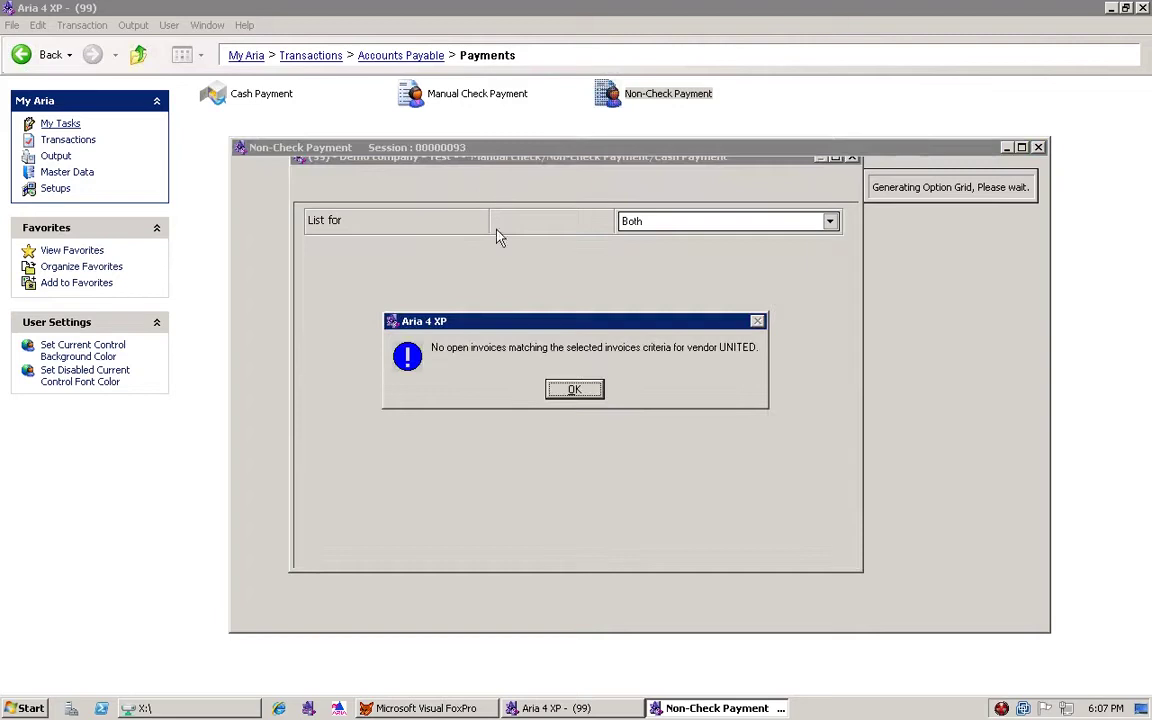
click(570, 393)
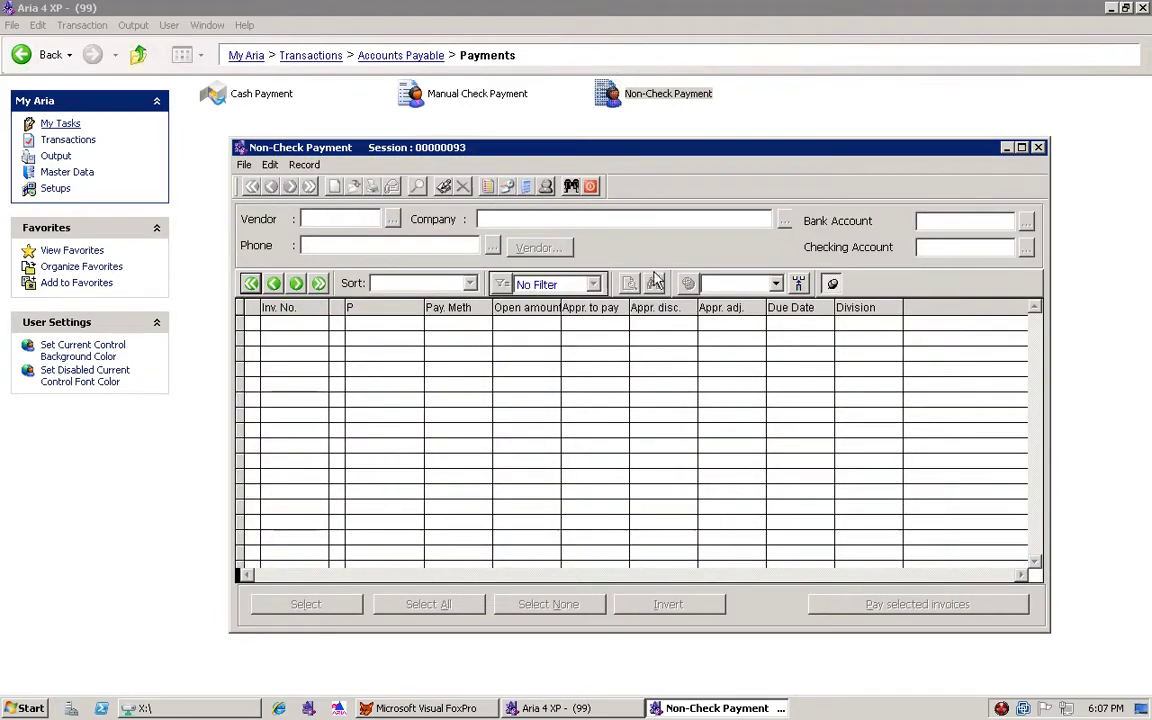
click(591, 189)
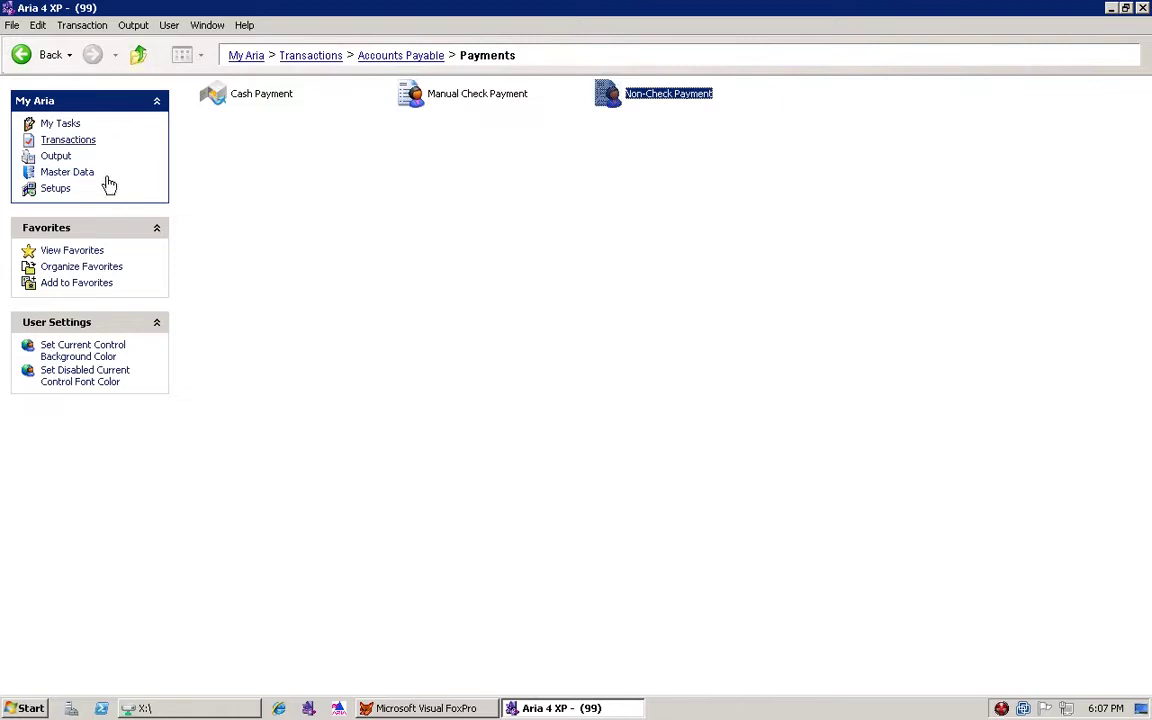
Return to Accounts Payable, open Approve for Payment, and filter its vendor code to UNITED.
click(139, 55)
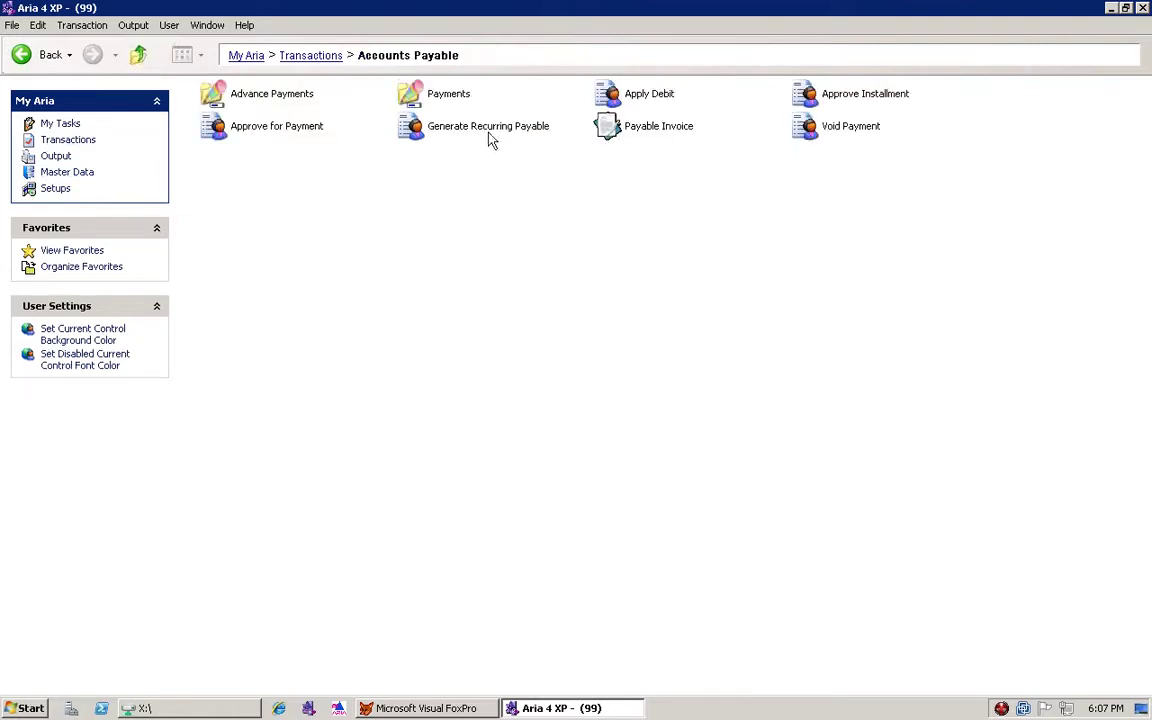
click(234, 127)
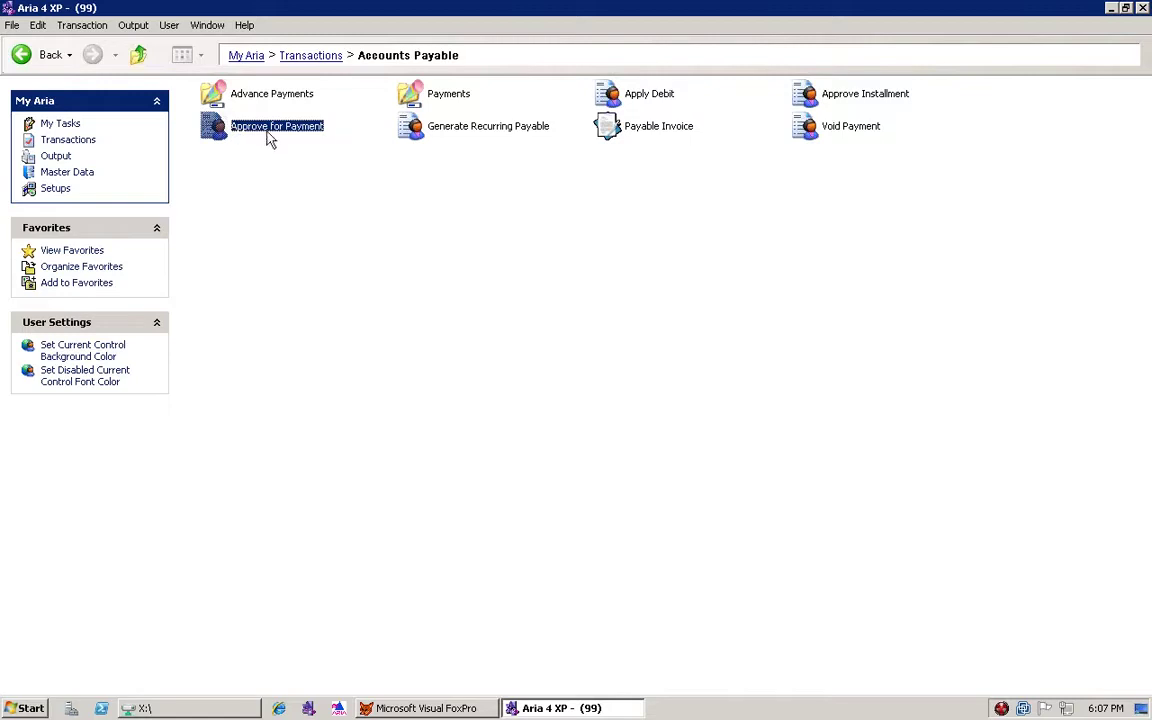
double_click(265, 130)
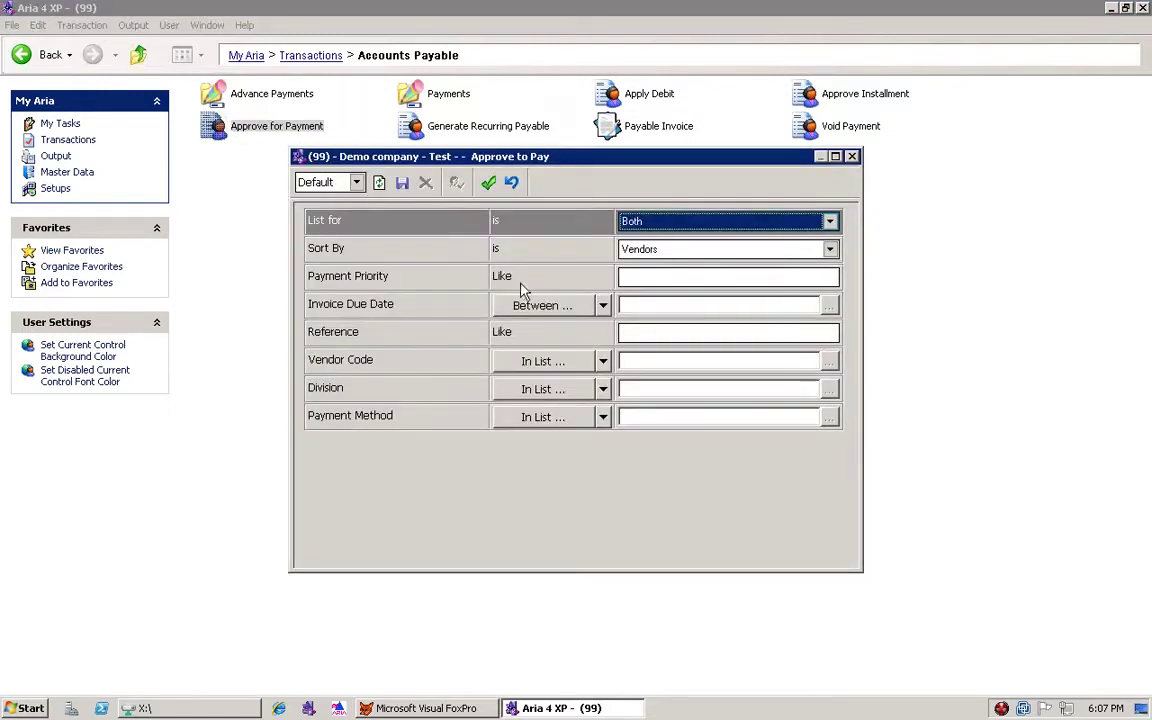
click(546, 361)
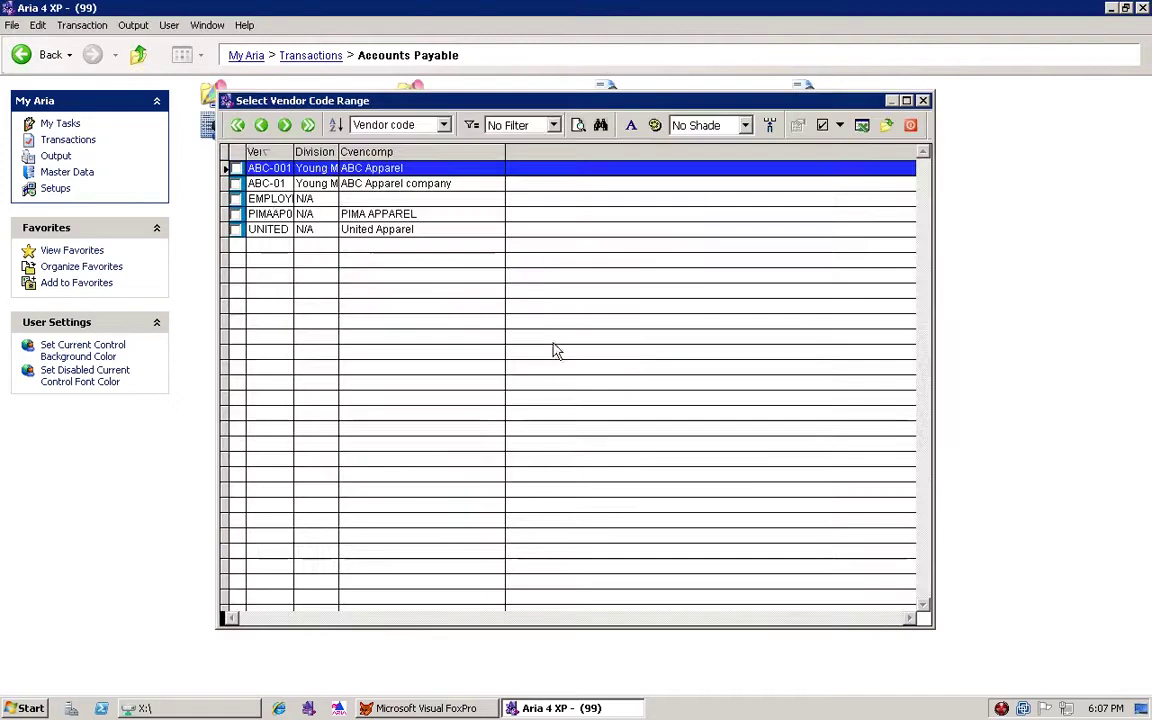
click(237, 231)
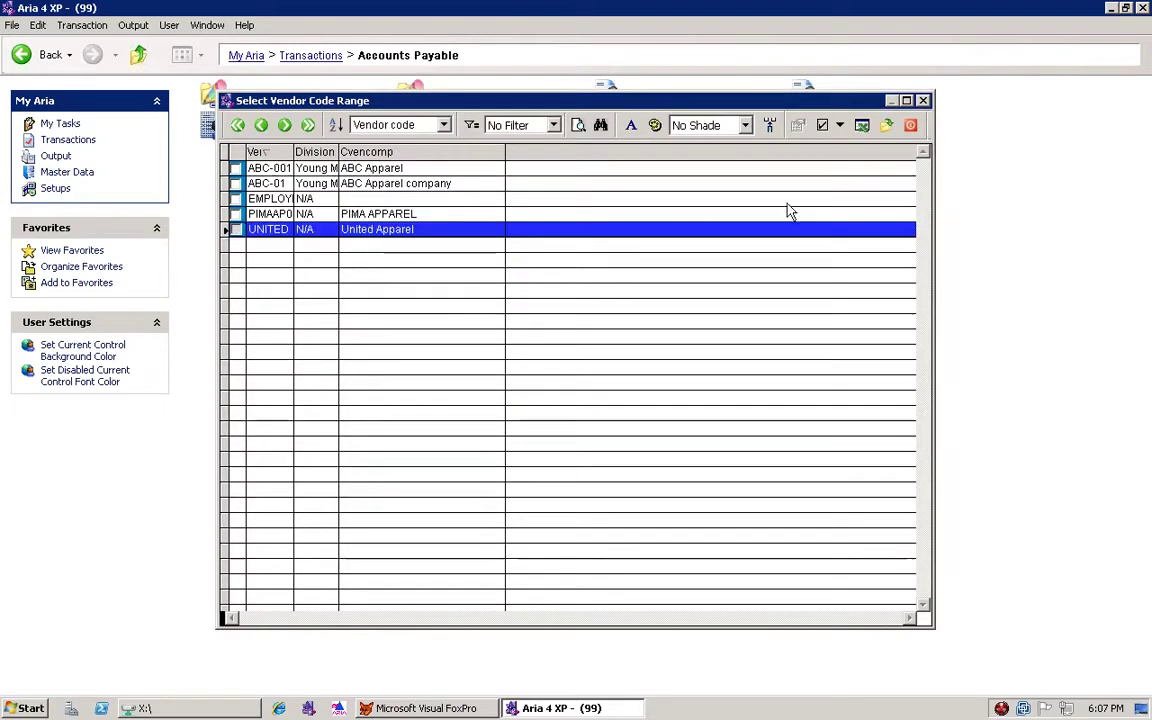
click(886, 124)
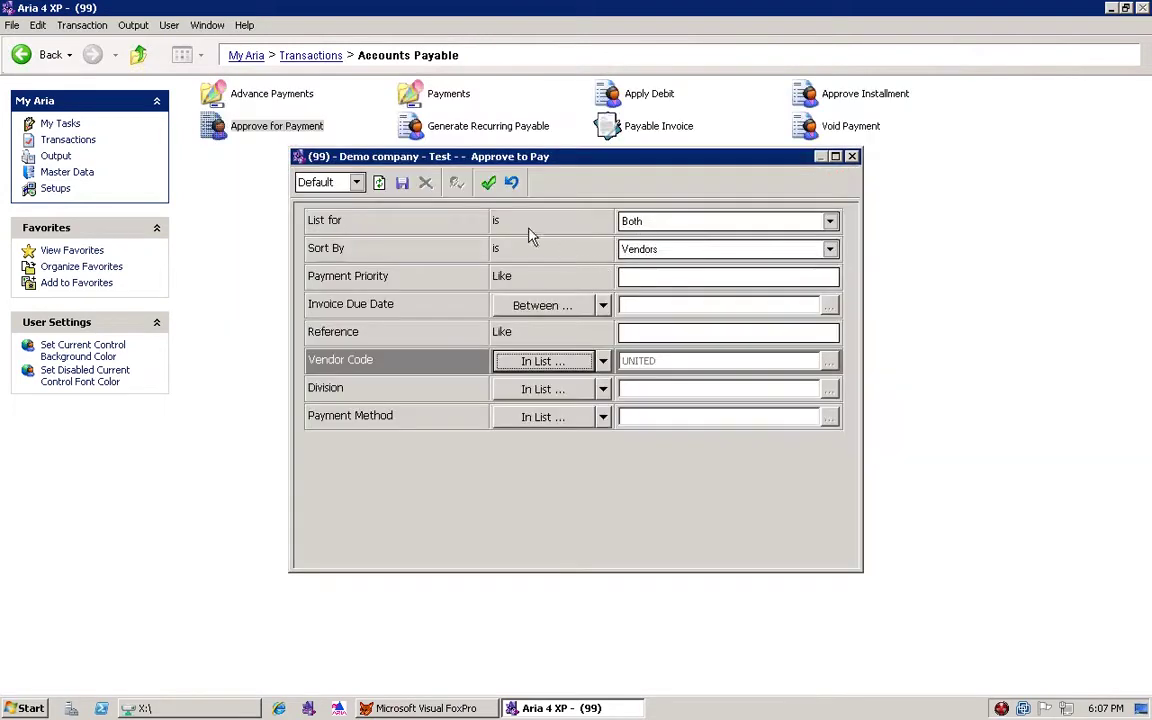
Restrict the approval filter's payment method to Non check payments and list the matching invoices.
click(535, 417)
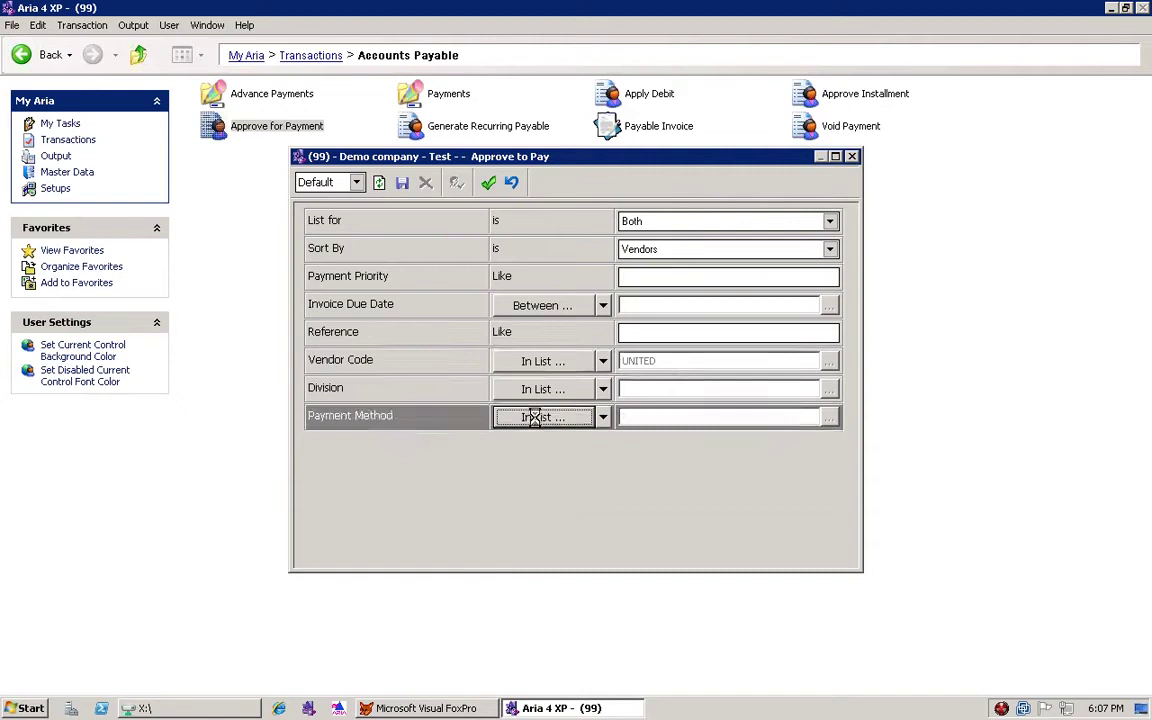
click(468, 317)
double_click(468, 317)
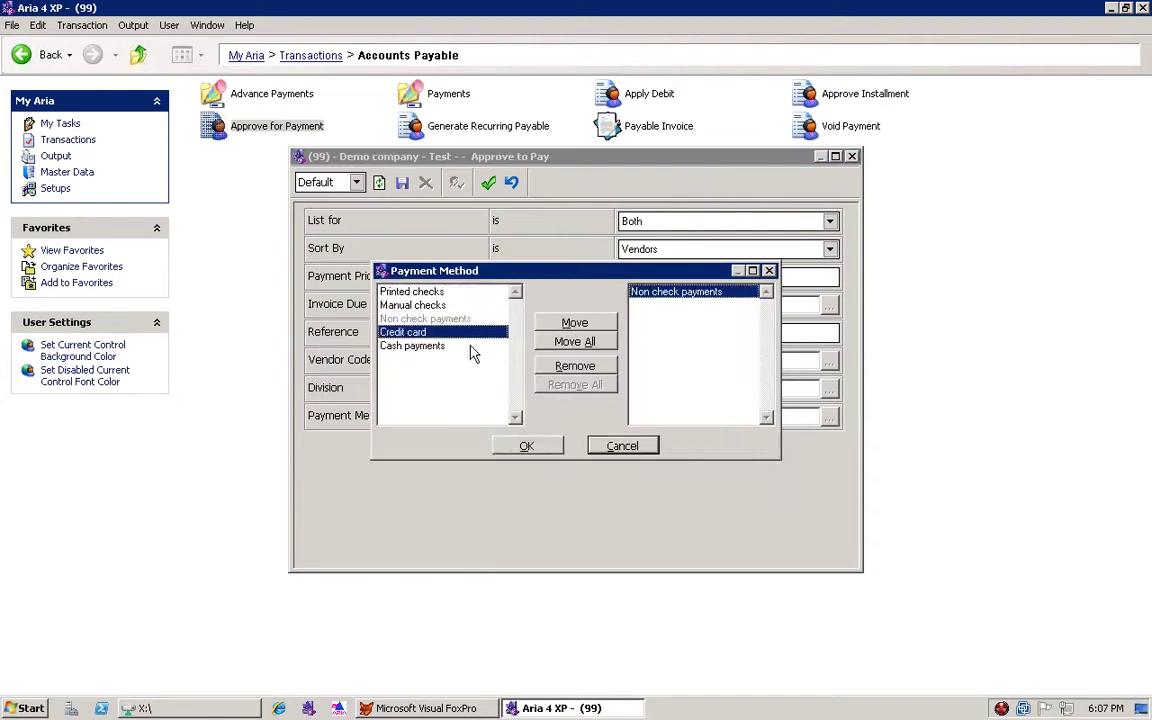
click(528, 446)
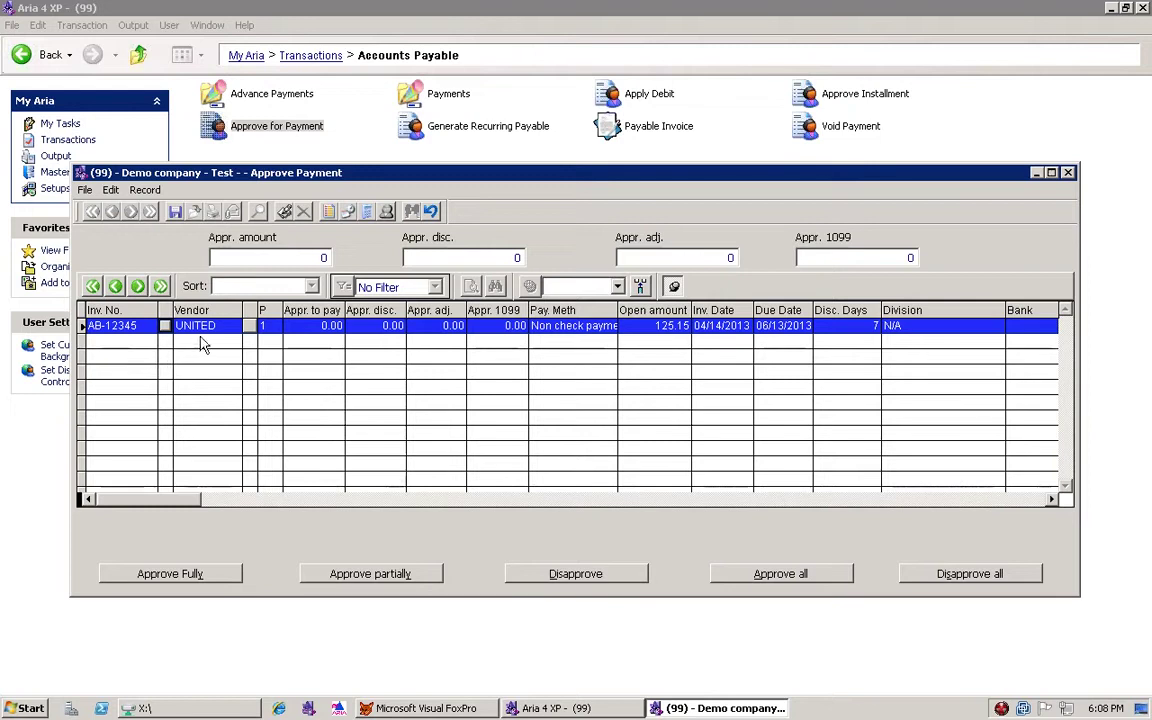
Widen the payment method column, fully approve UNITED's listed non-check invoice, and save the approval before closing the window.
click(589, 327)
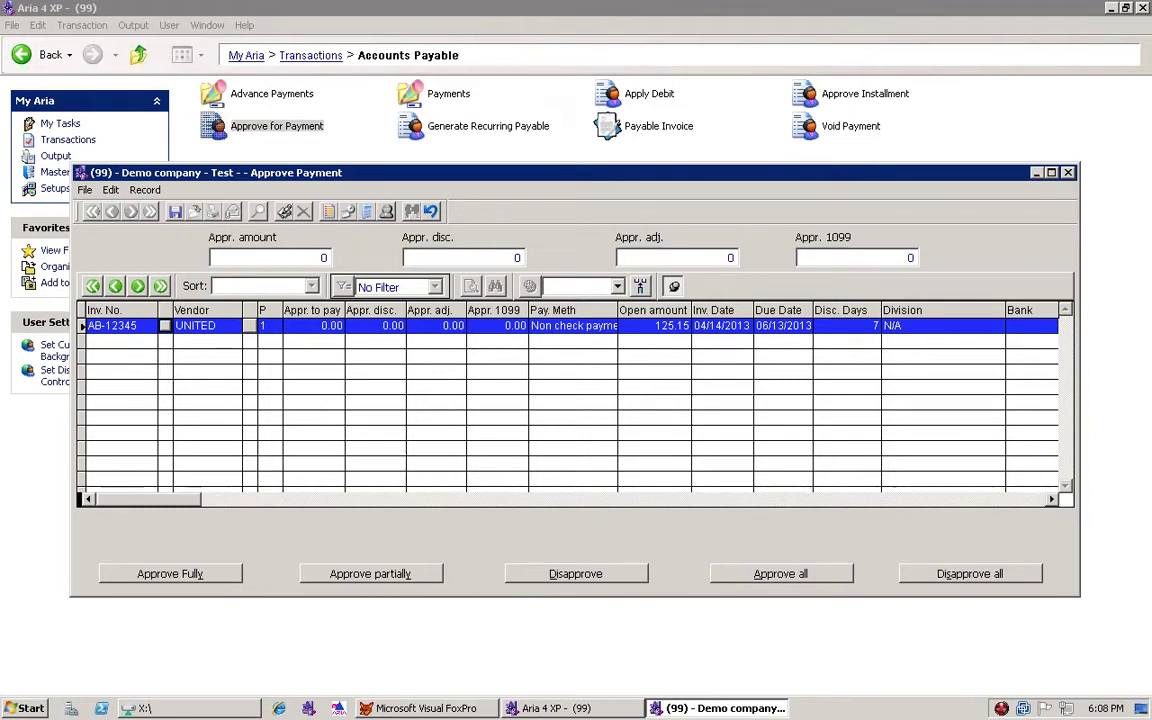
double_click(618, 306)
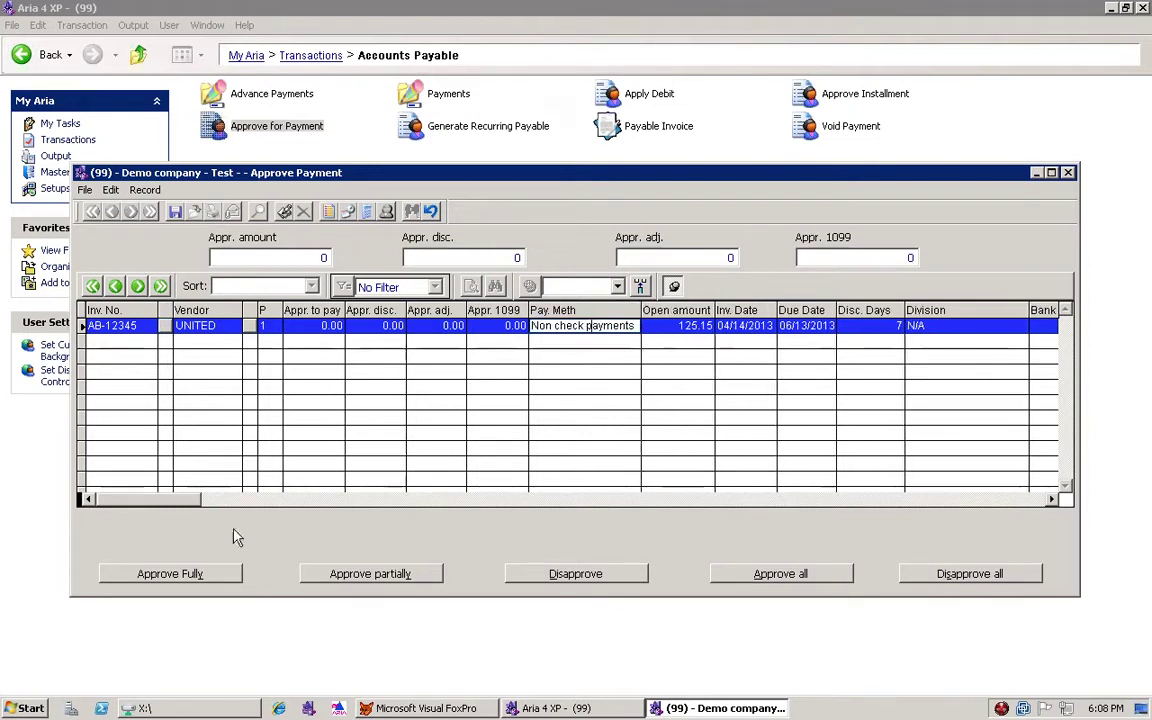
click(203, 577)
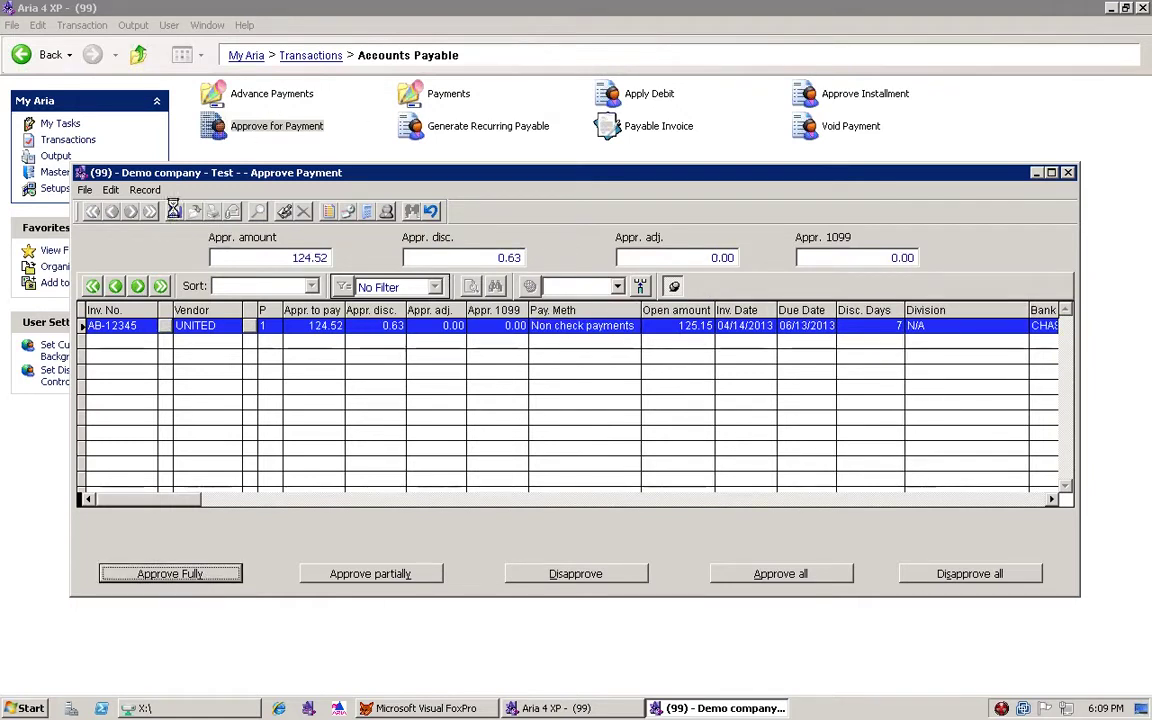
click(175, 212)
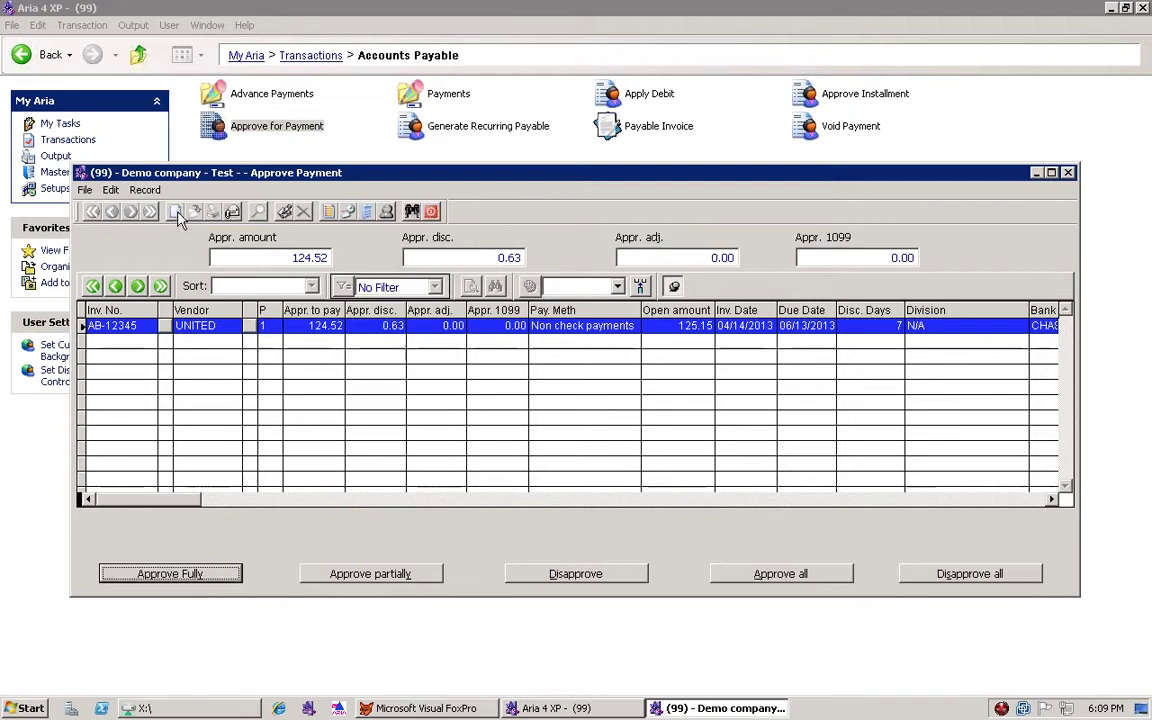
click(431, 213)
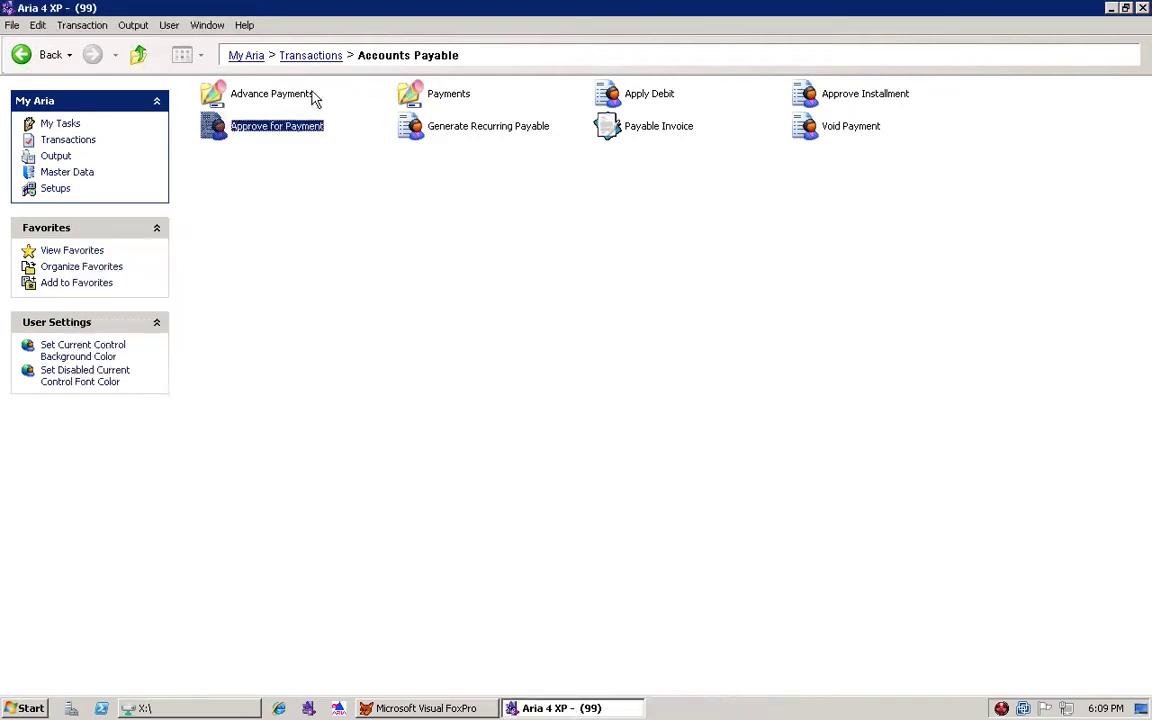
Go back to the Accounts Payable transactions and open Non-Check Payment from the Payments group.
click(140, 57)
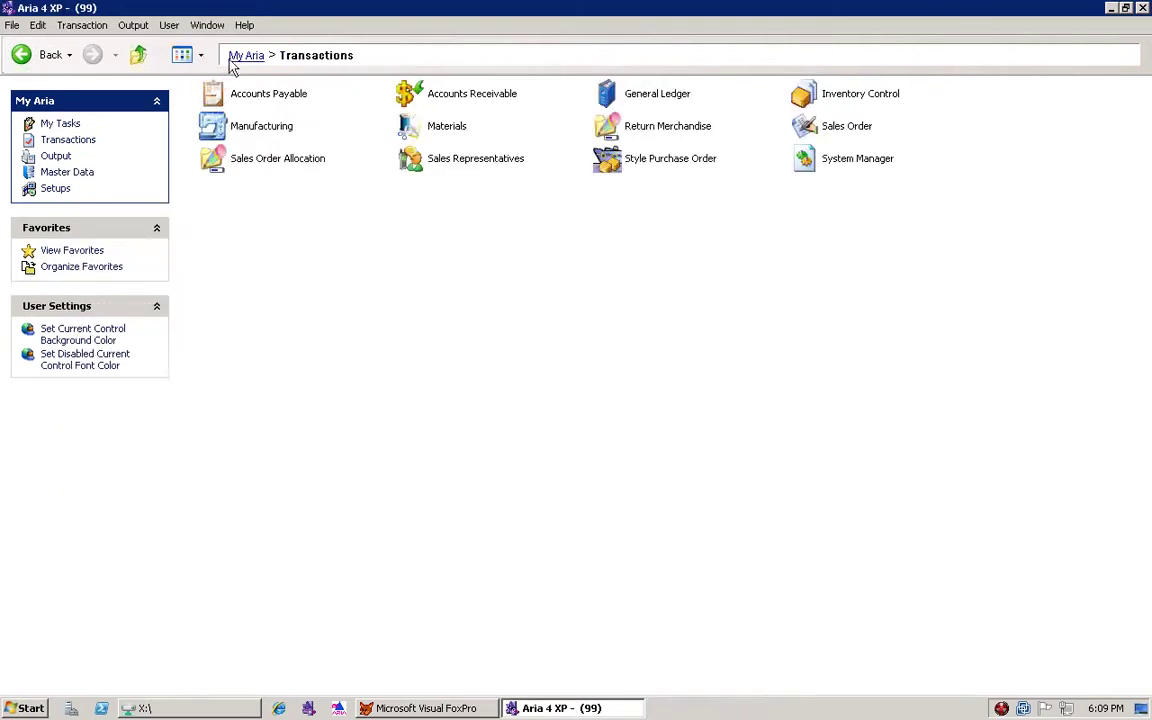
double_click(290, 94)
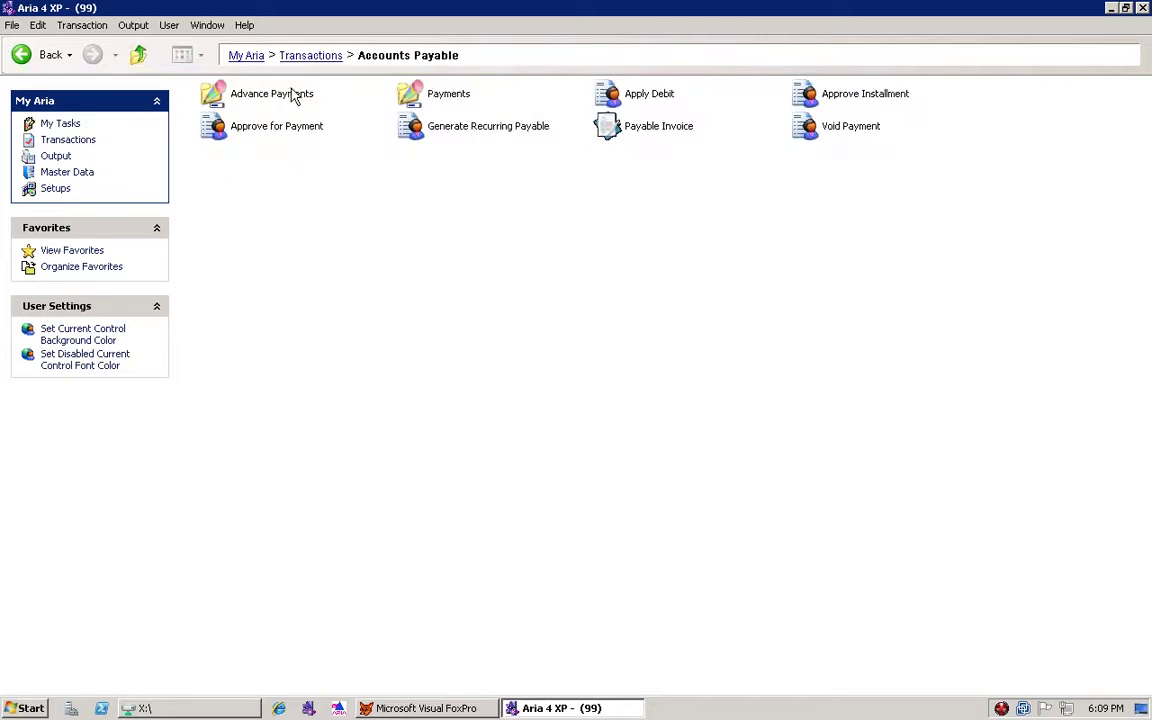
click(430, 93)
double_click(431, 95)
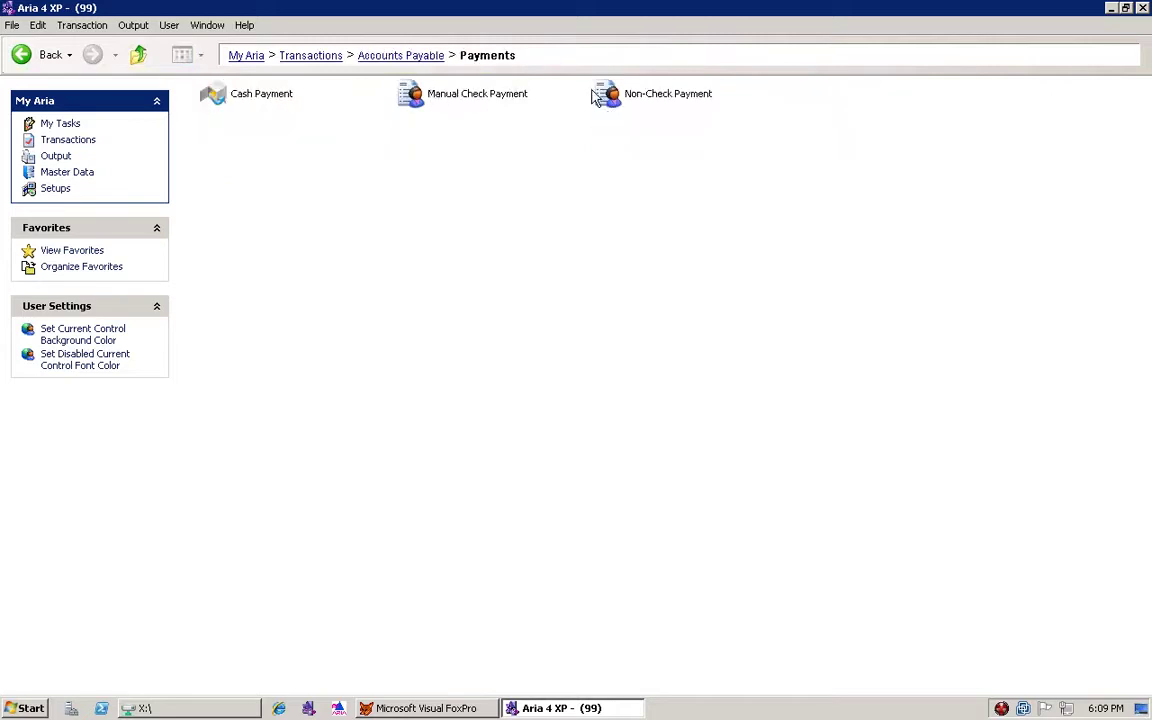
click(645, 100)
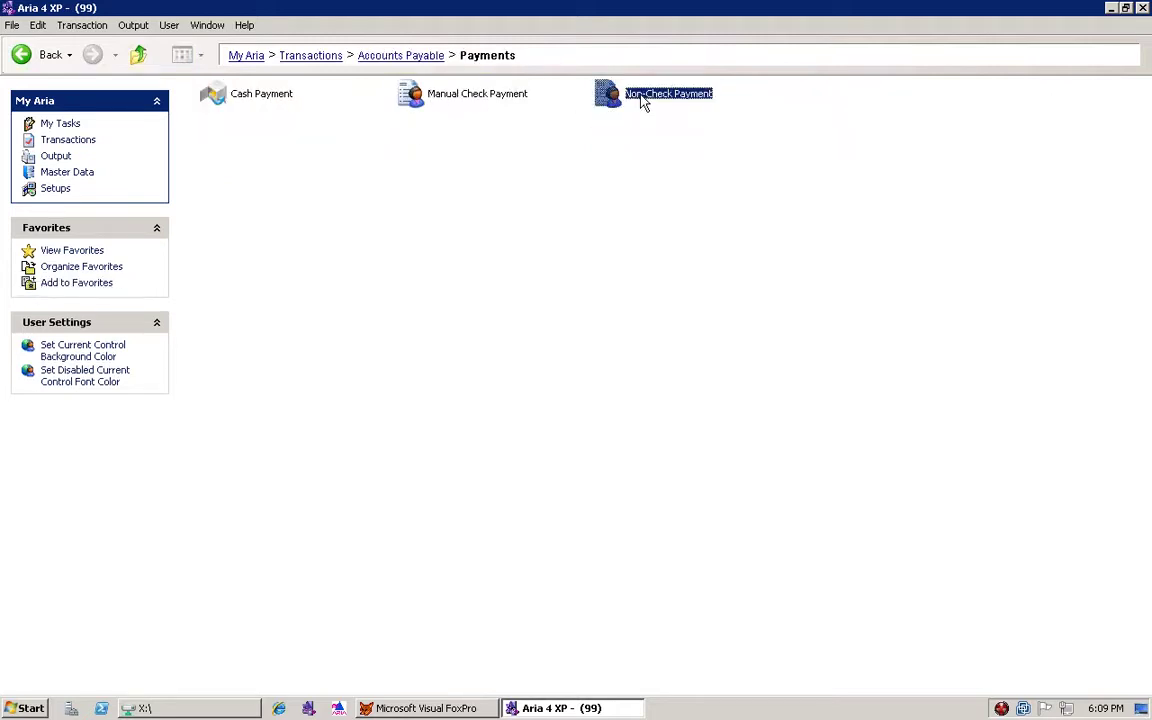
double_click(645, 100)
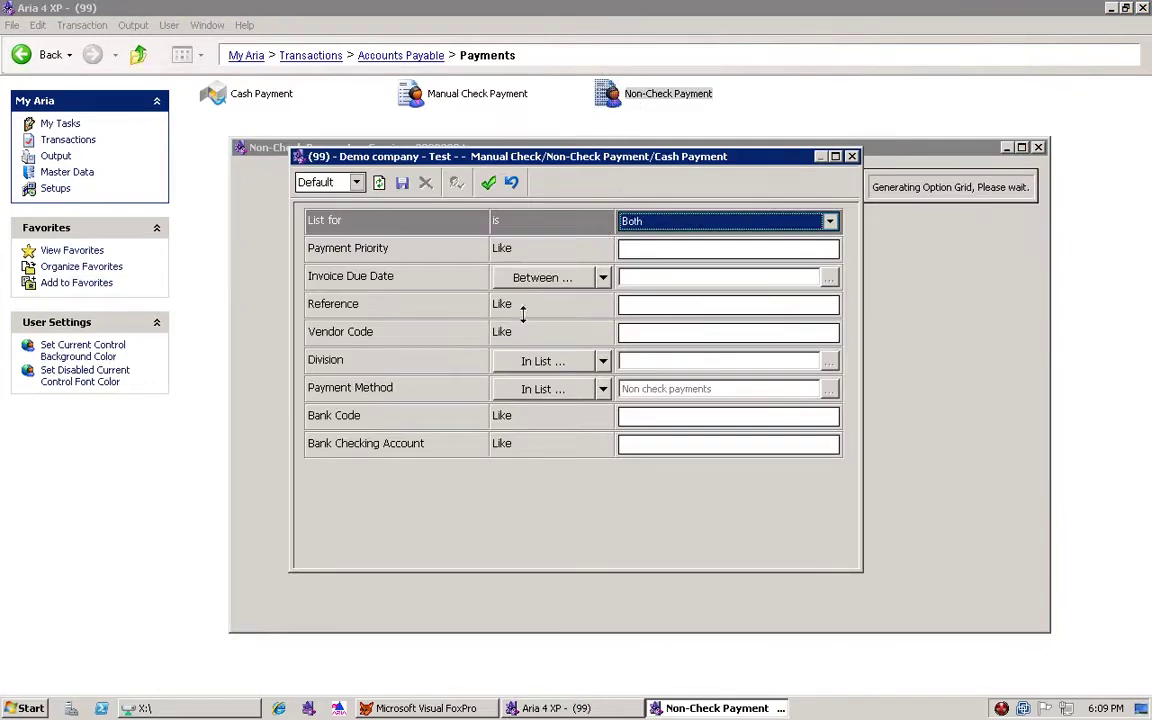
Filter the non-check payment criteria to vendor code UNITED with the Non check payments method, and list the matching invoices.
click(630, 336)
text(UNITED)
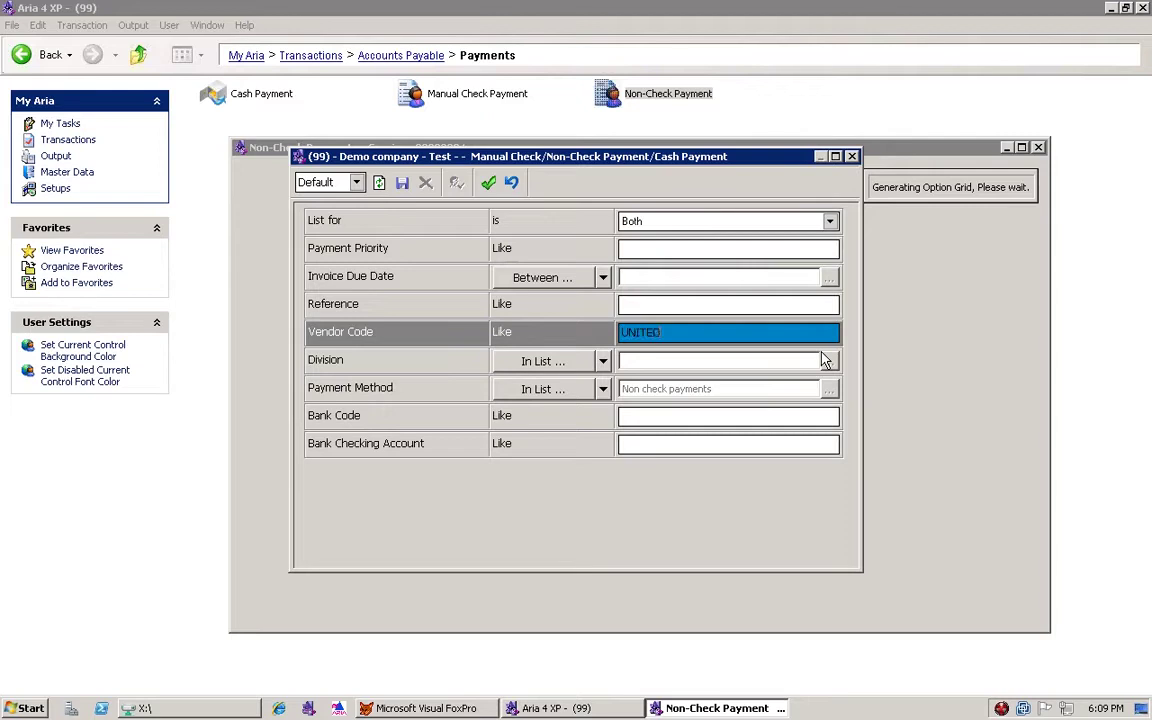
key(Tab)
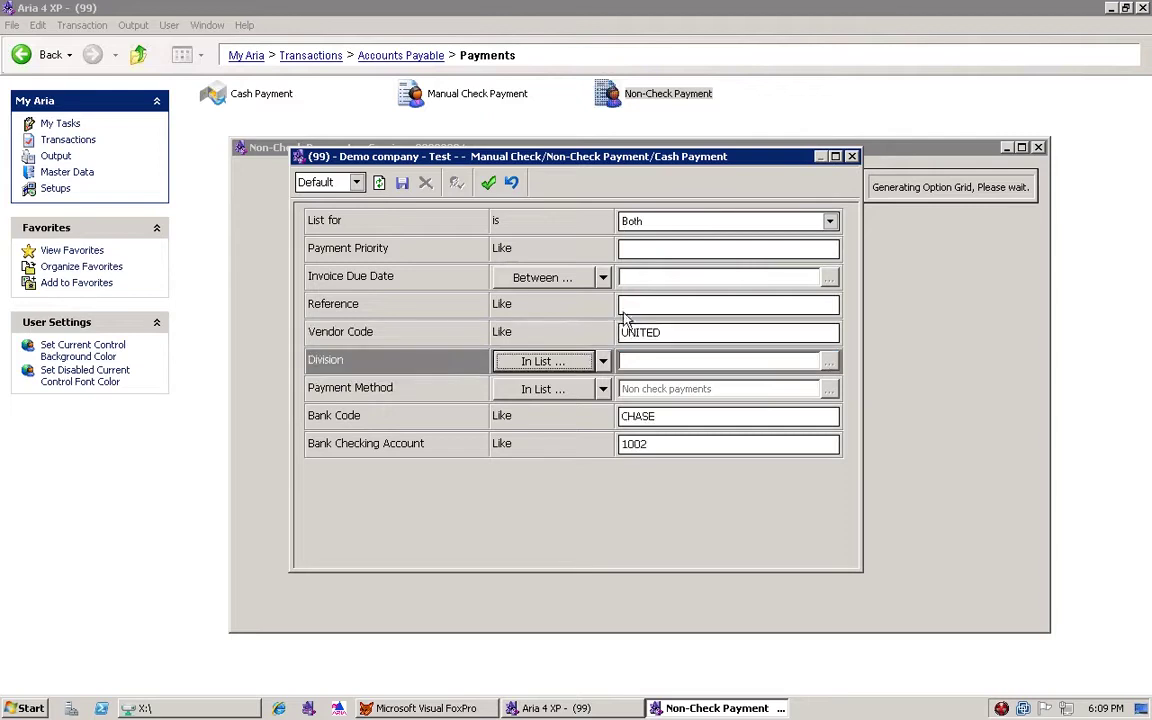
click(588, 393)
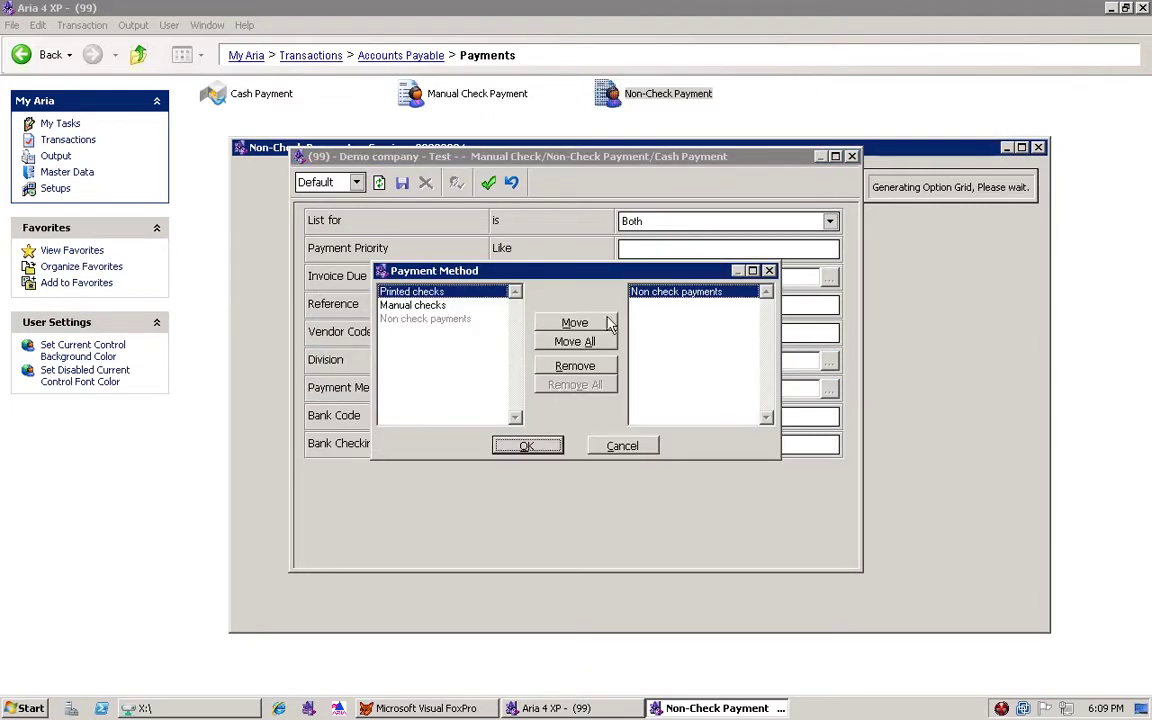
click(522, 446)
key(Tab)
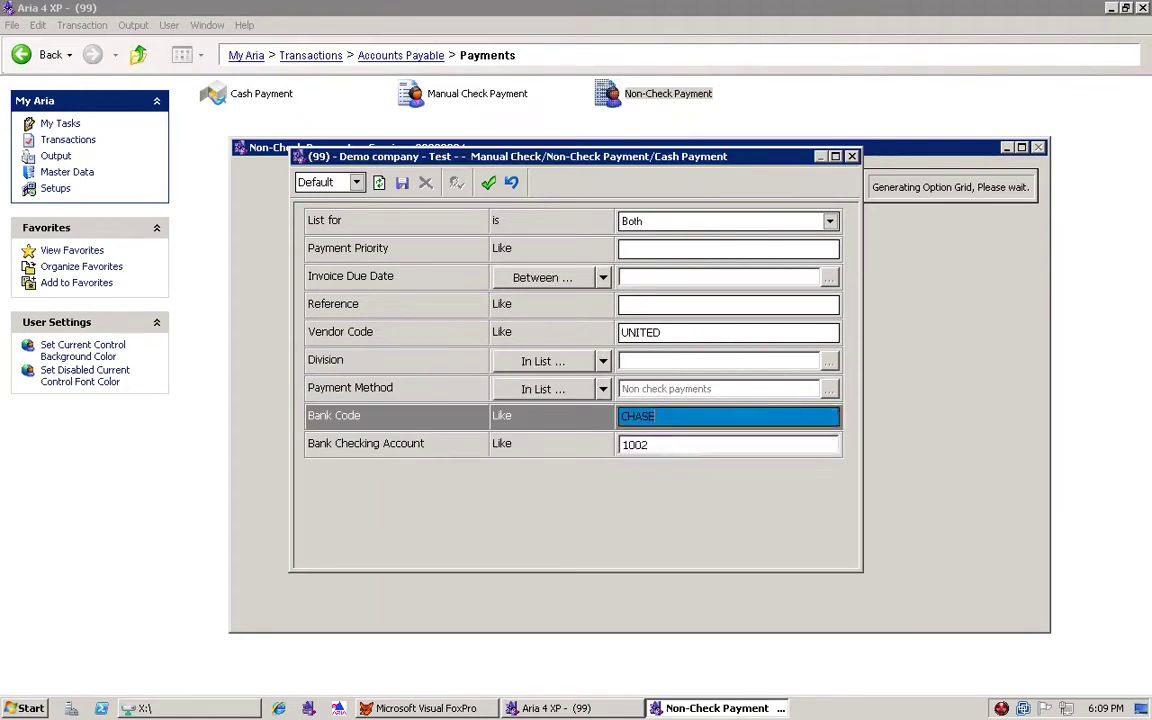
key(Tab)
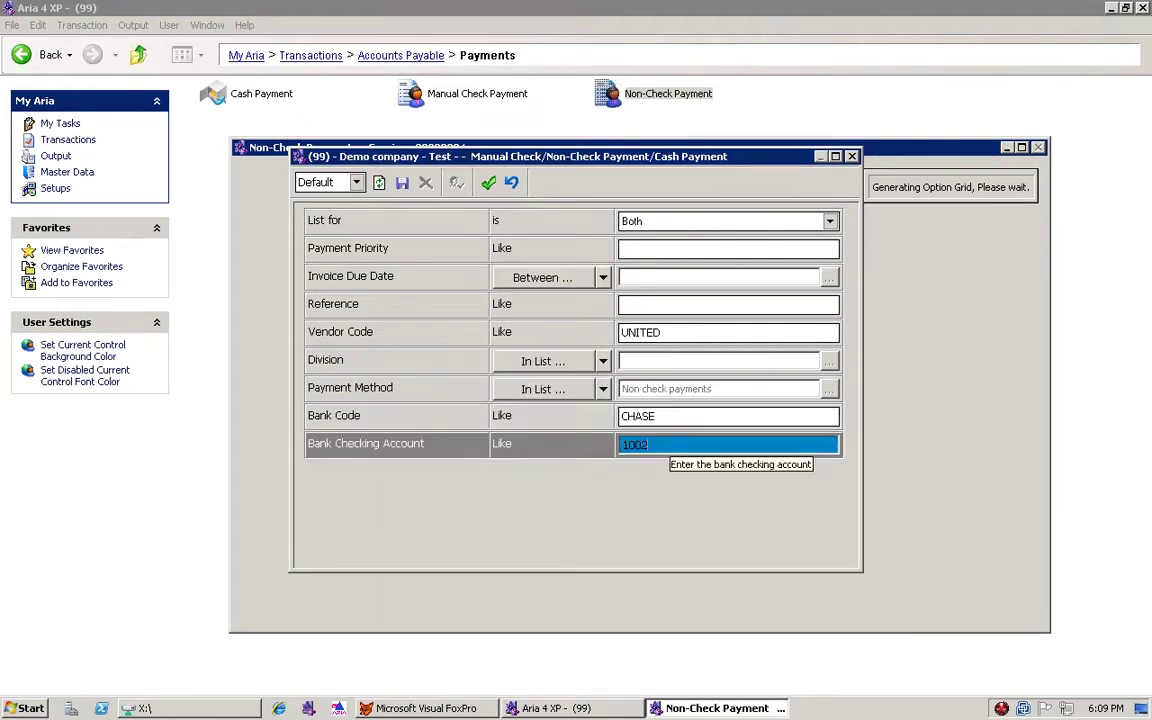
click(488, 182)
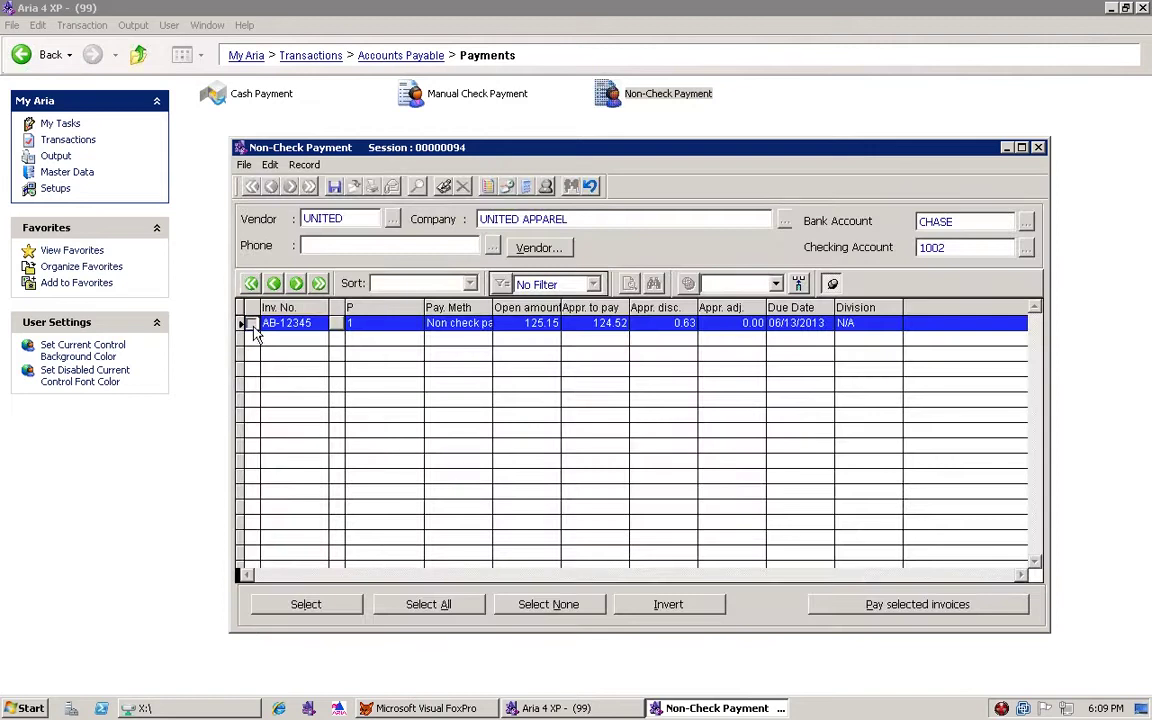
Mark UNITED's listed non-check invoice AB-12345 for payment.
click(251, 323)
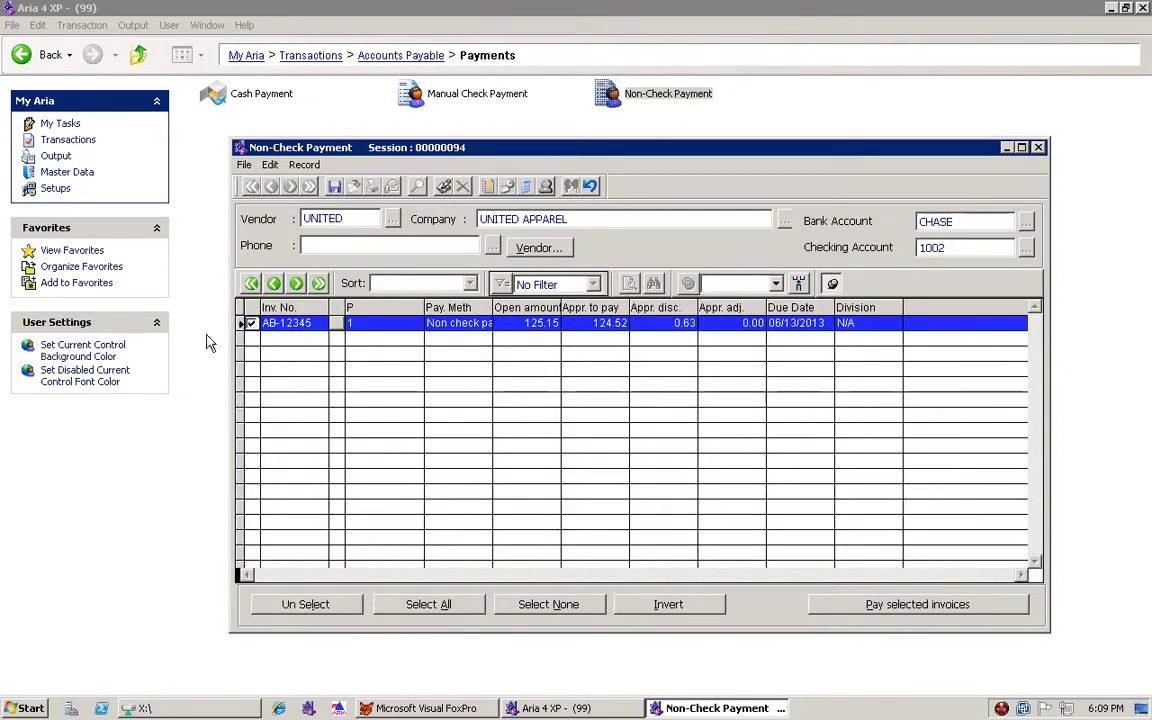
click(251, 324)
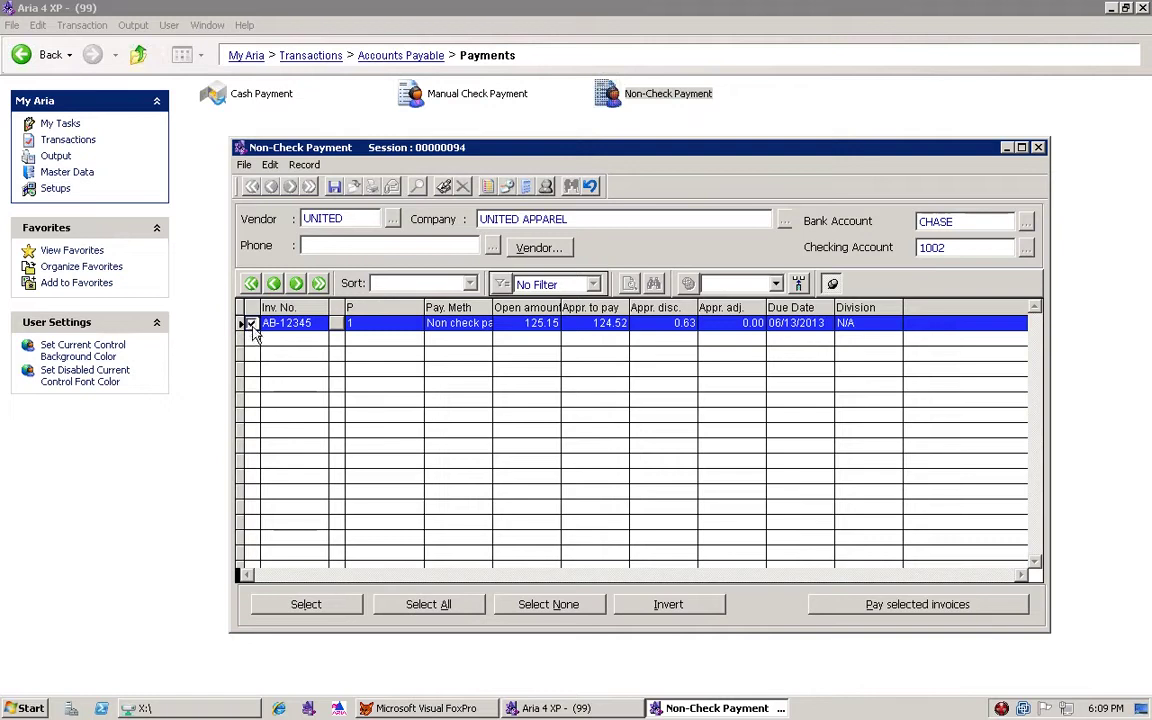
click(251, 324)
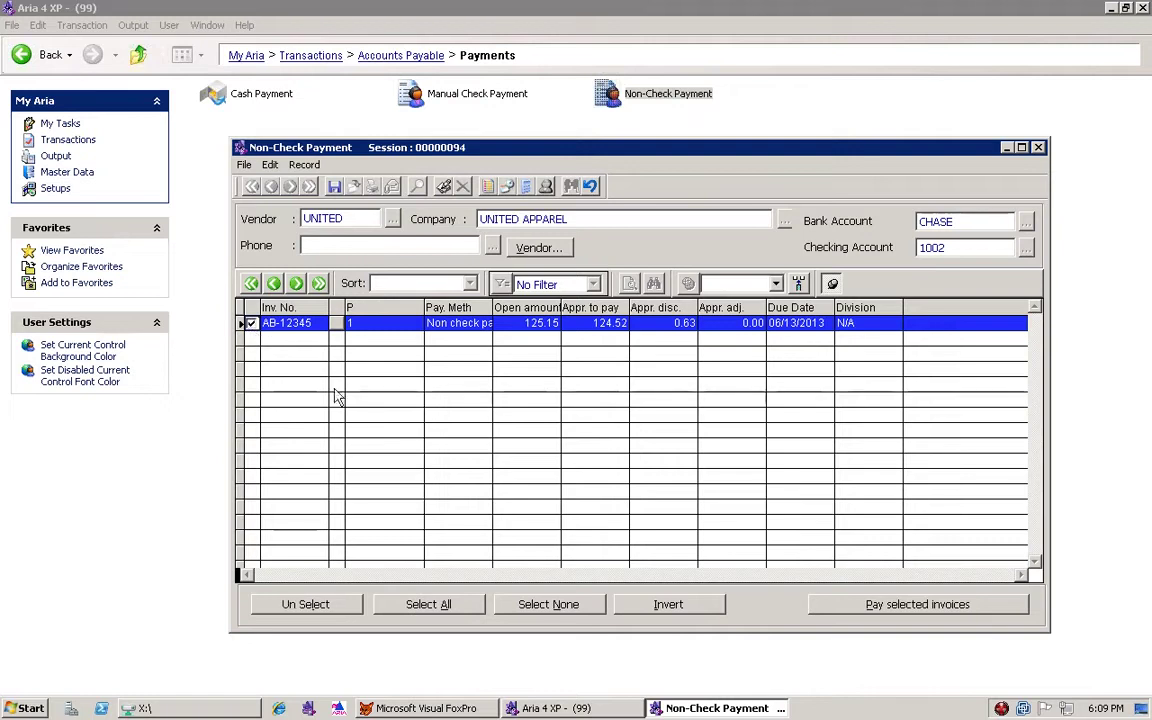
Try to pay the marked invoice with payment date 02/15/2013 and payment number 123456.
click(852, 605)
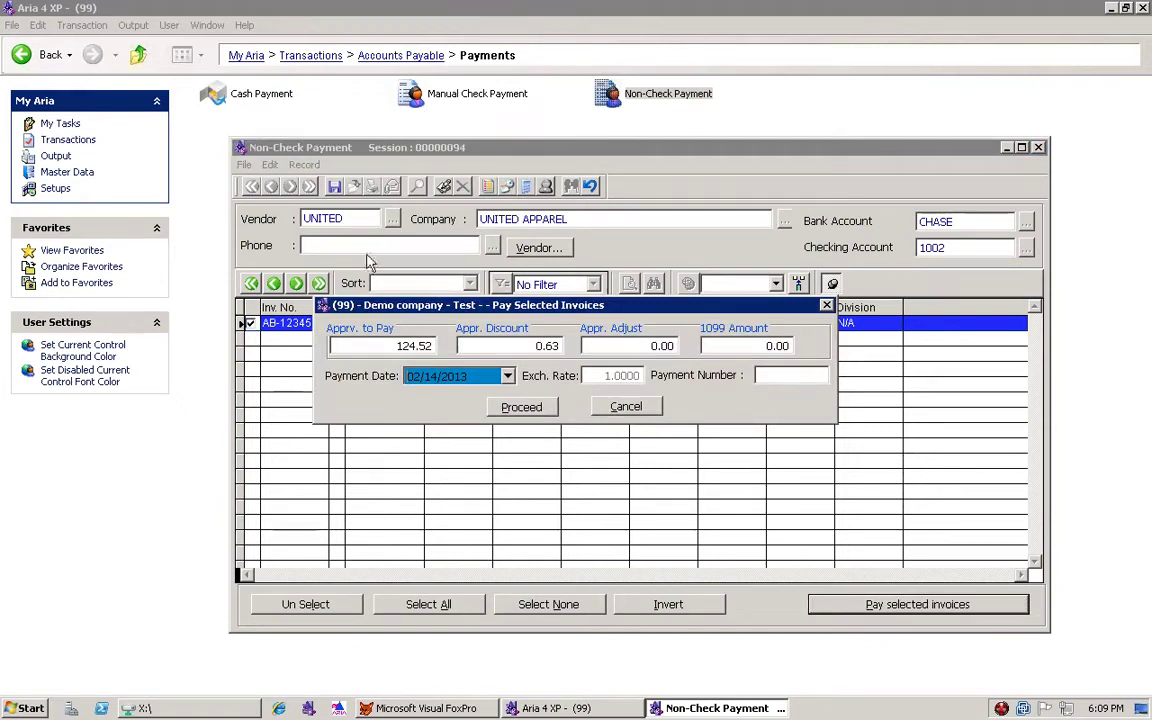
click(408, 348)
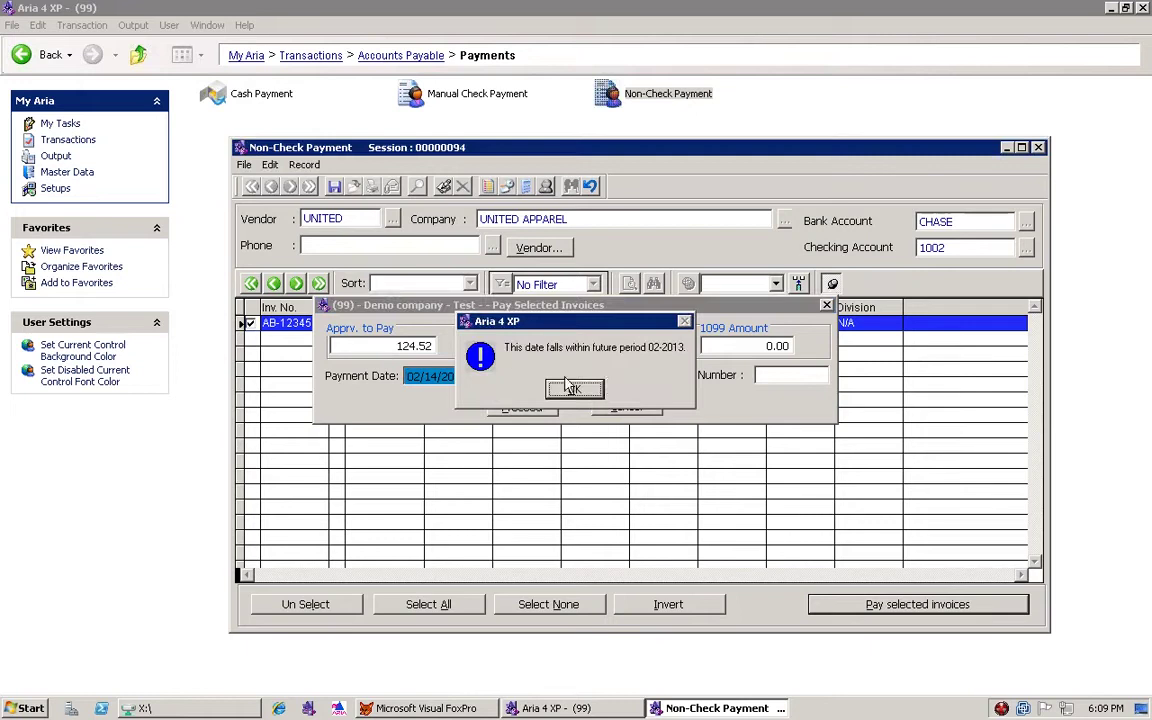
click(570, 387)
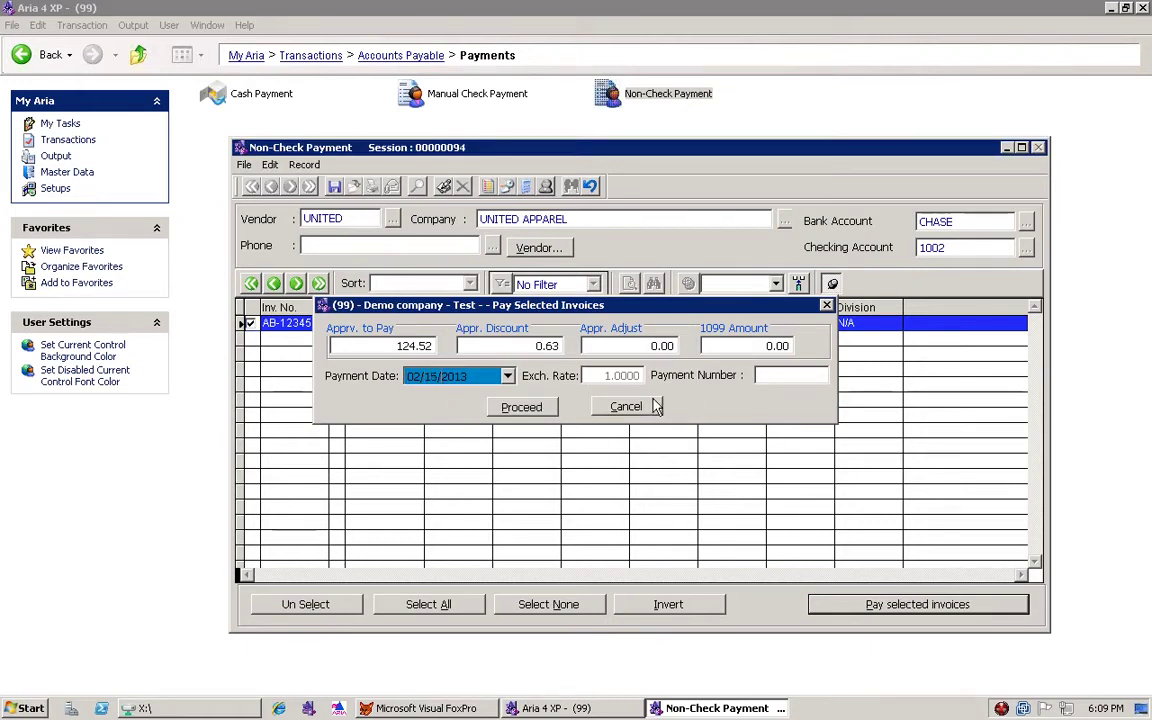
click(652, 406)
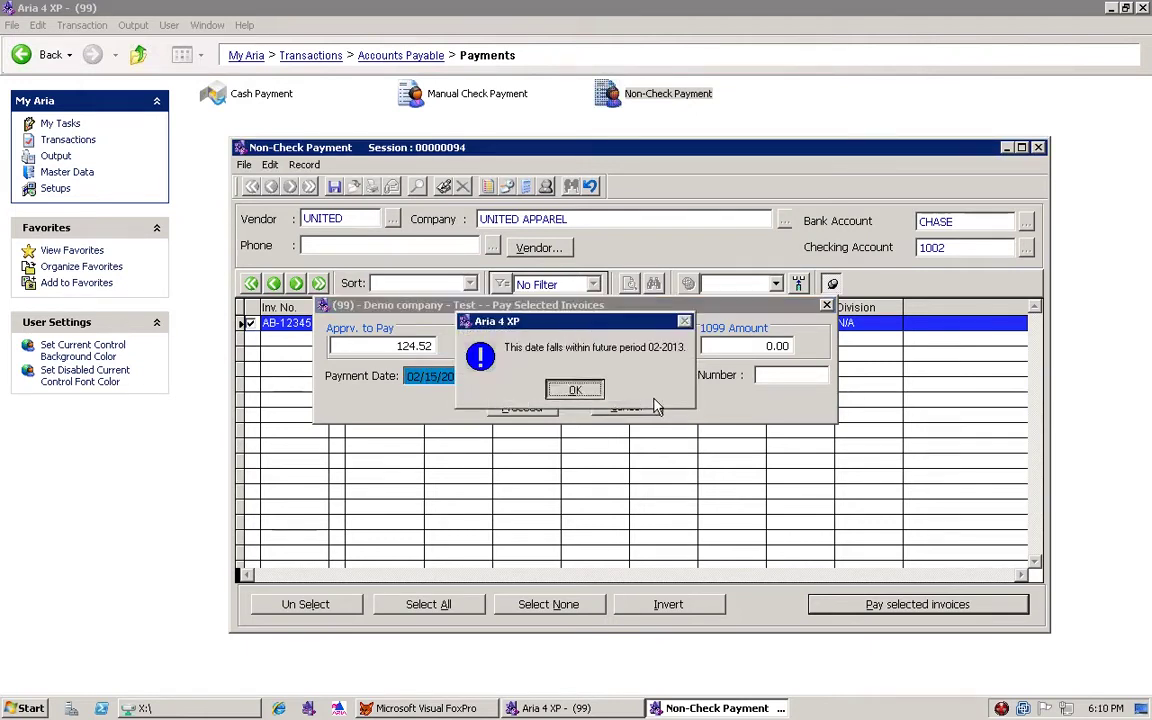
key(Return)
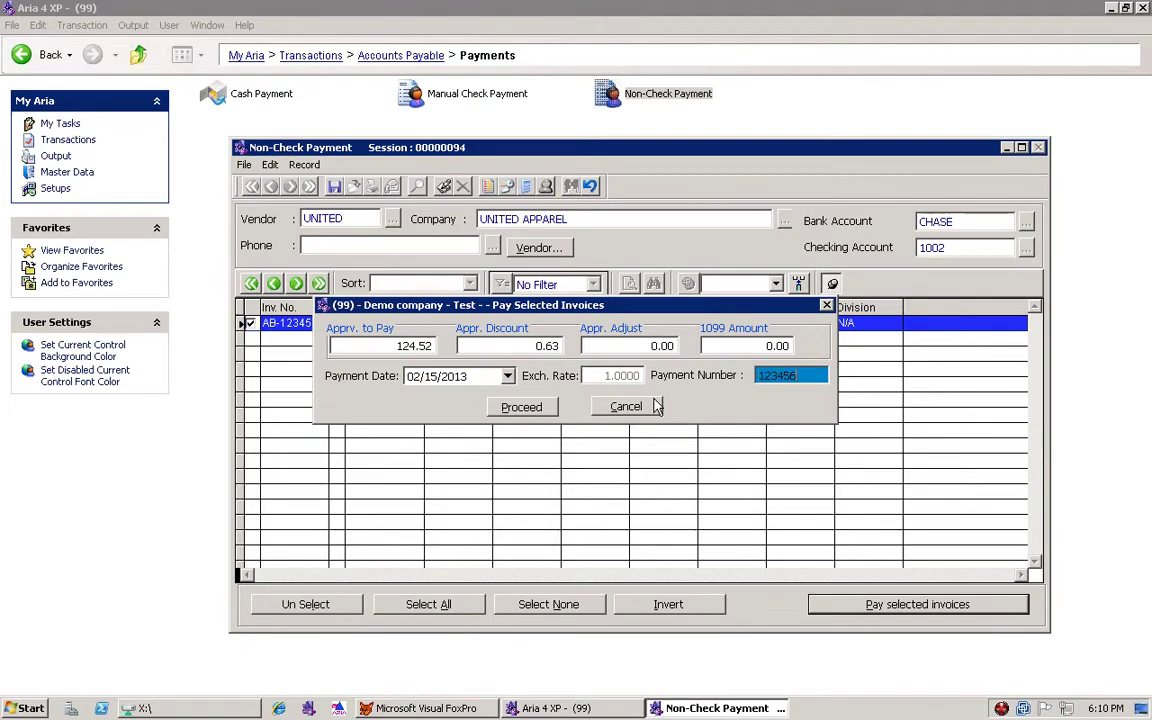
key(Tab)
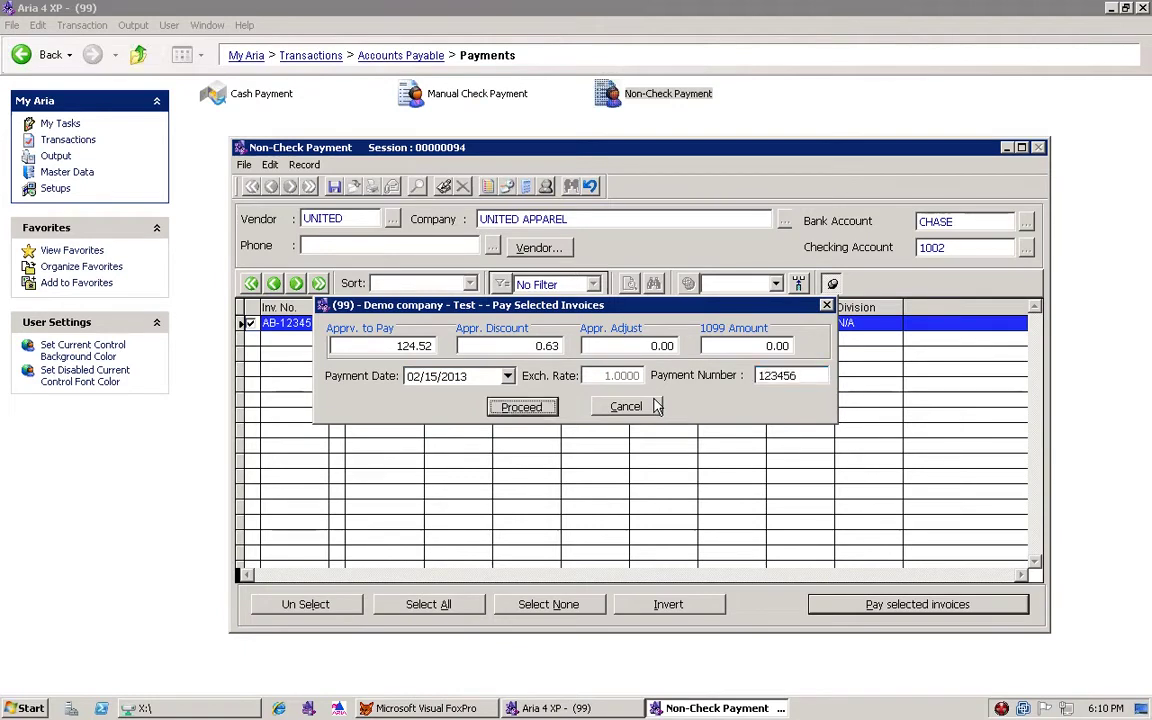
click(520, 412)
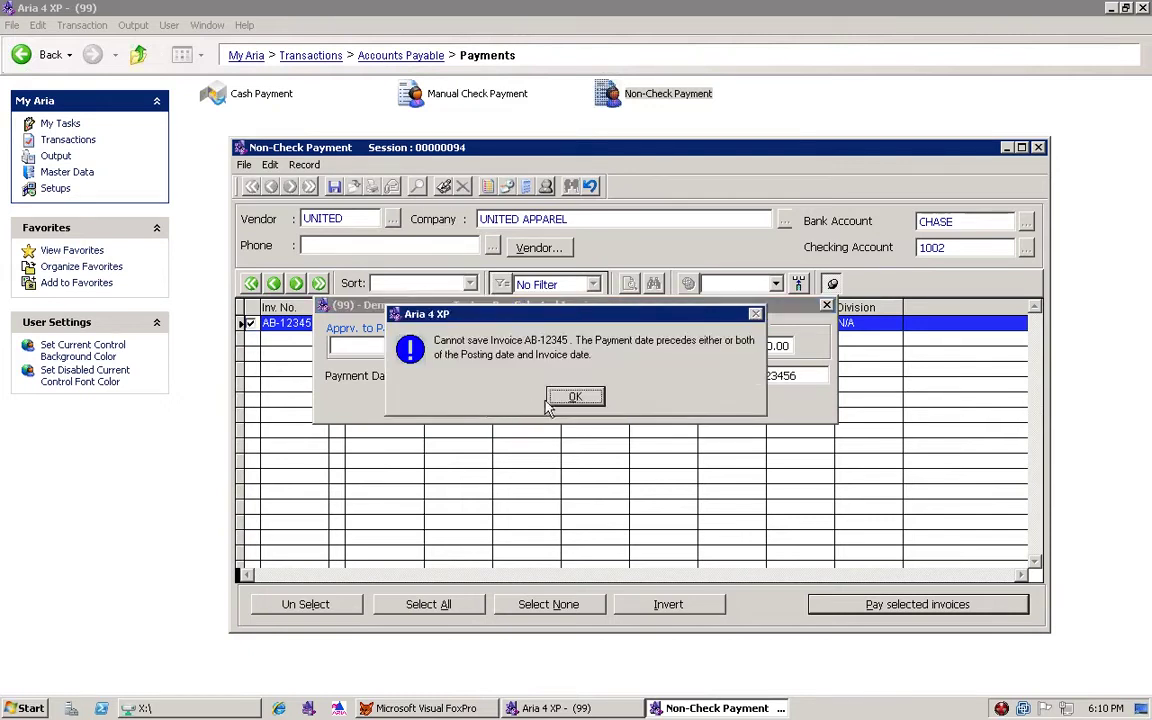
click(576, 398)
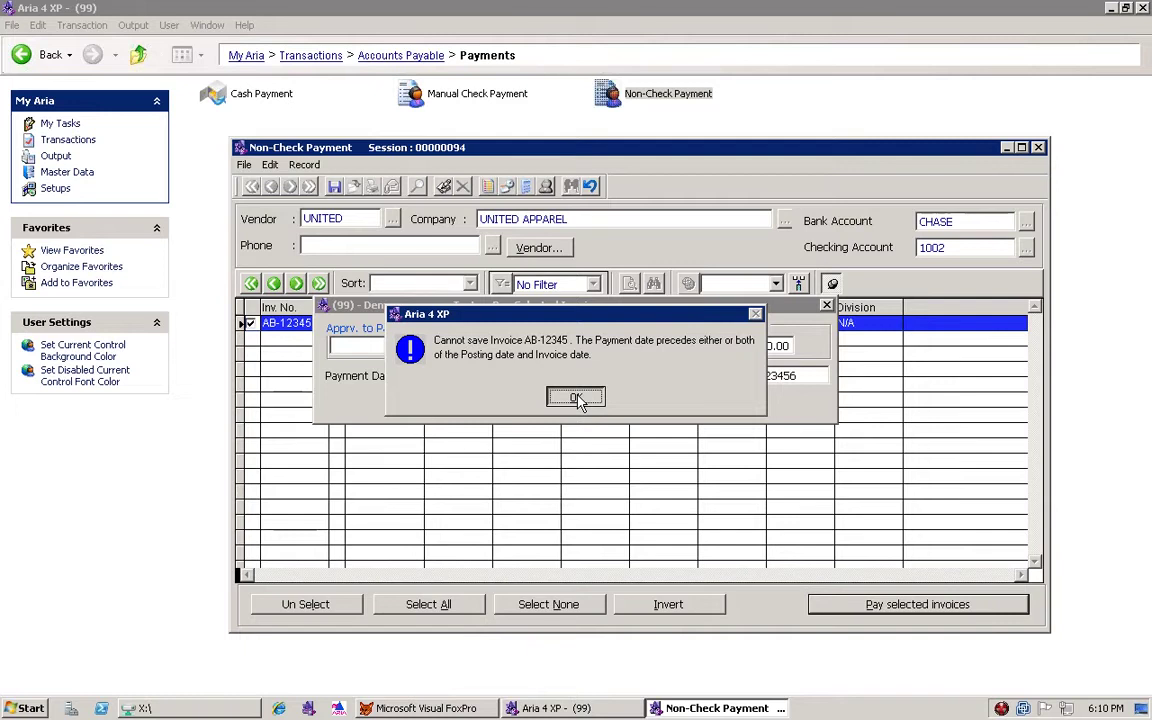
click(578, 400)
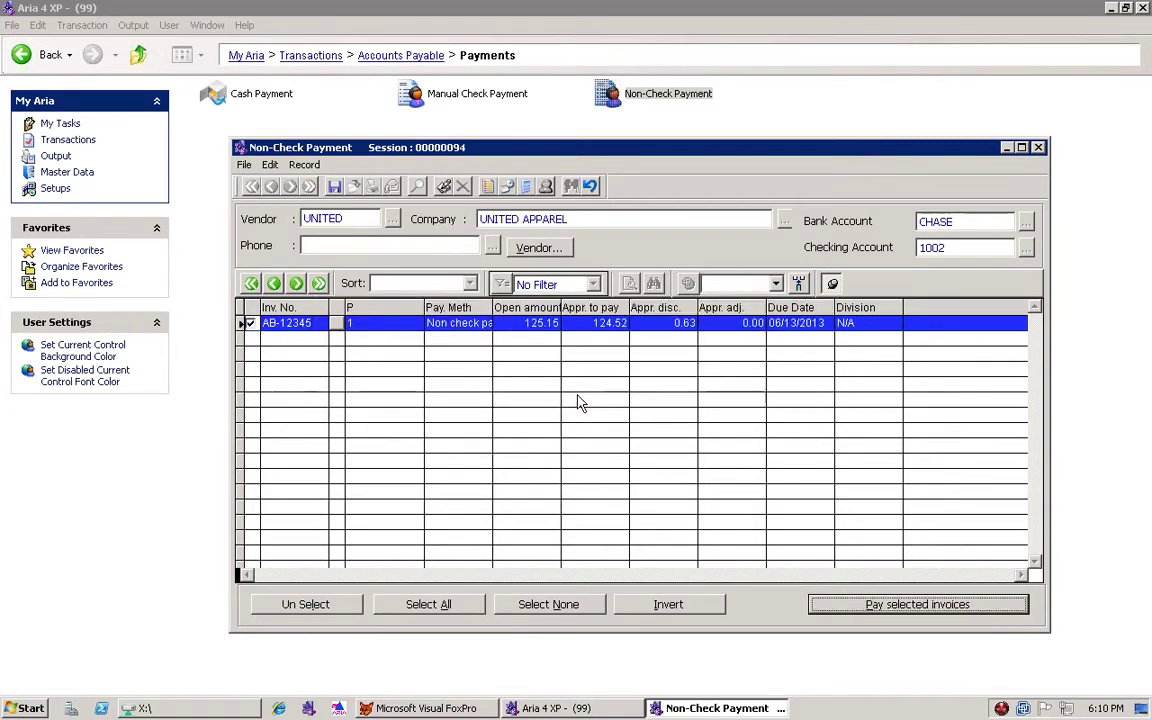
Try again to pay the marked invoice, using payment date 02/14/2013 and payment number 123456.
click(902, 608)
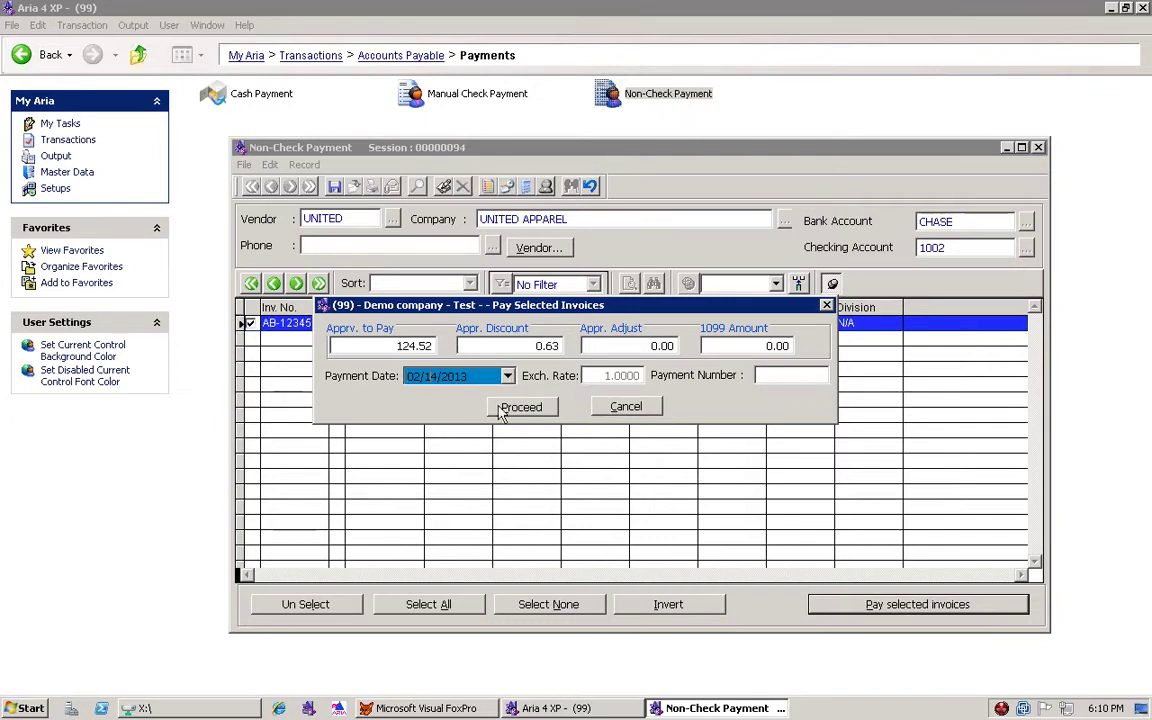
click(625, 407)
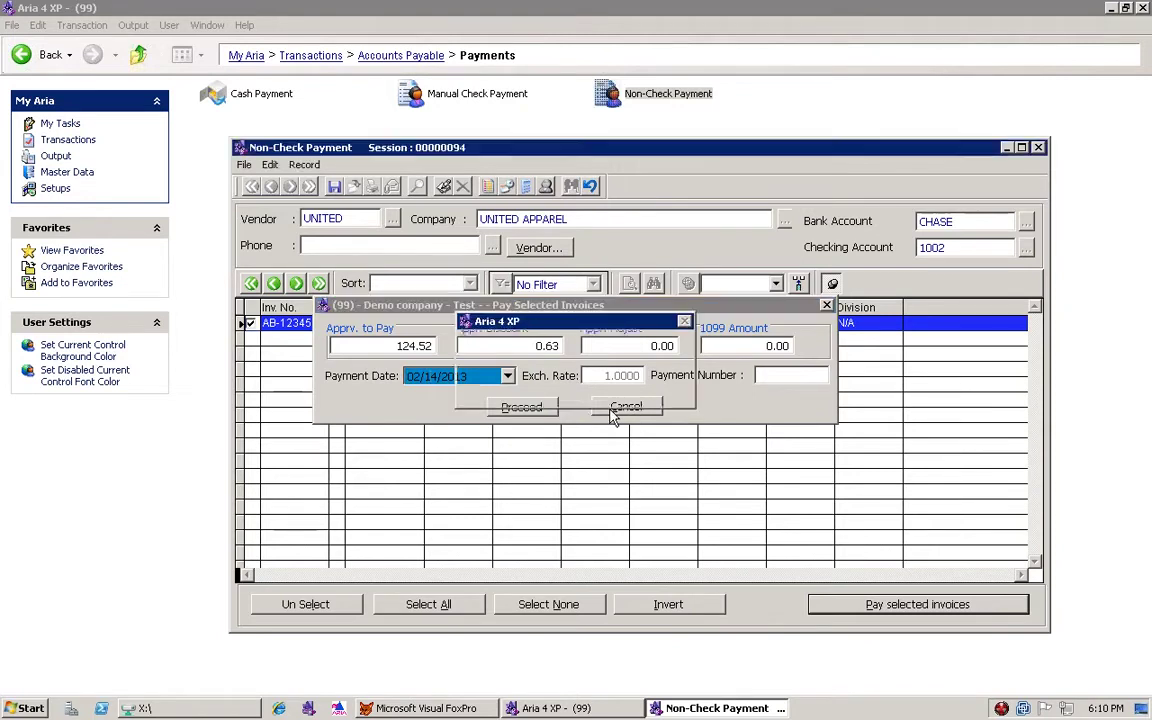
key(Return)
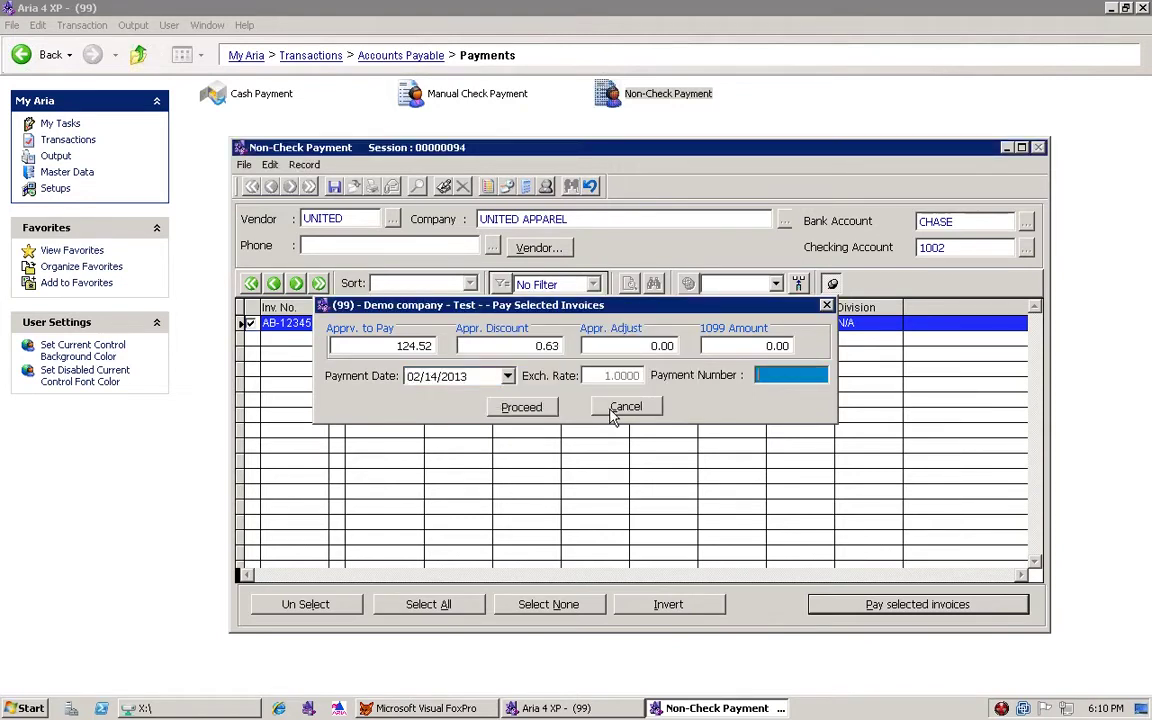
text(123456)
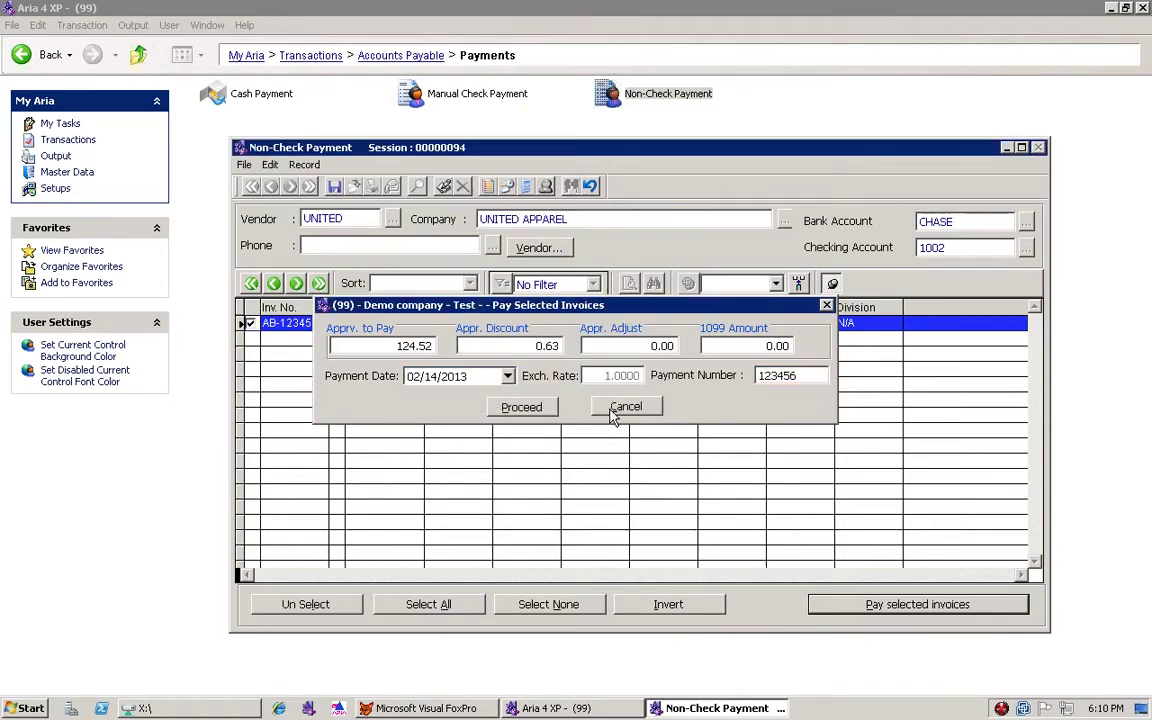
key(Tab)
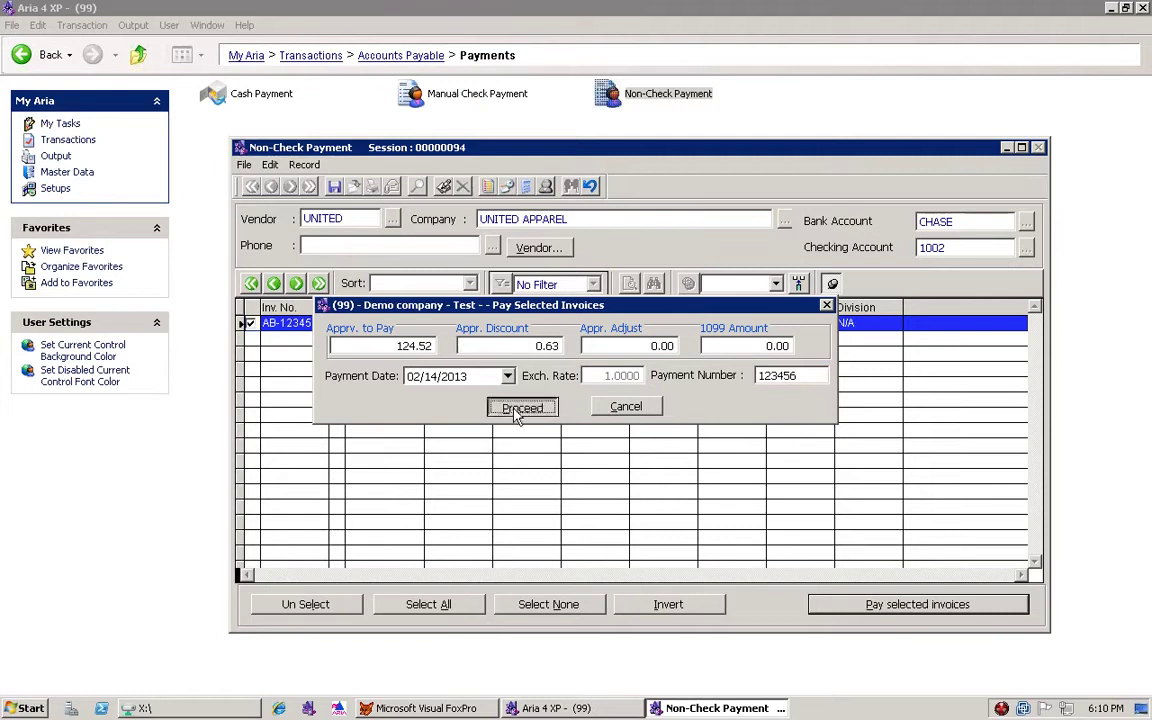
click(512, 407)
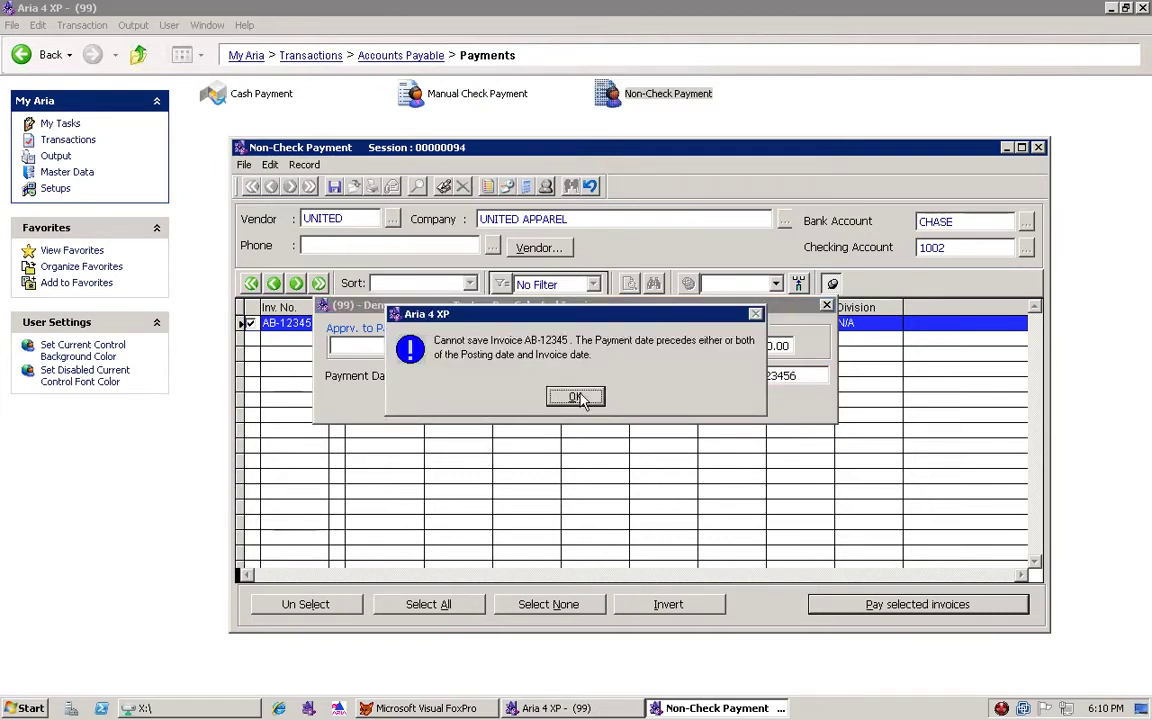
click(577, 398)
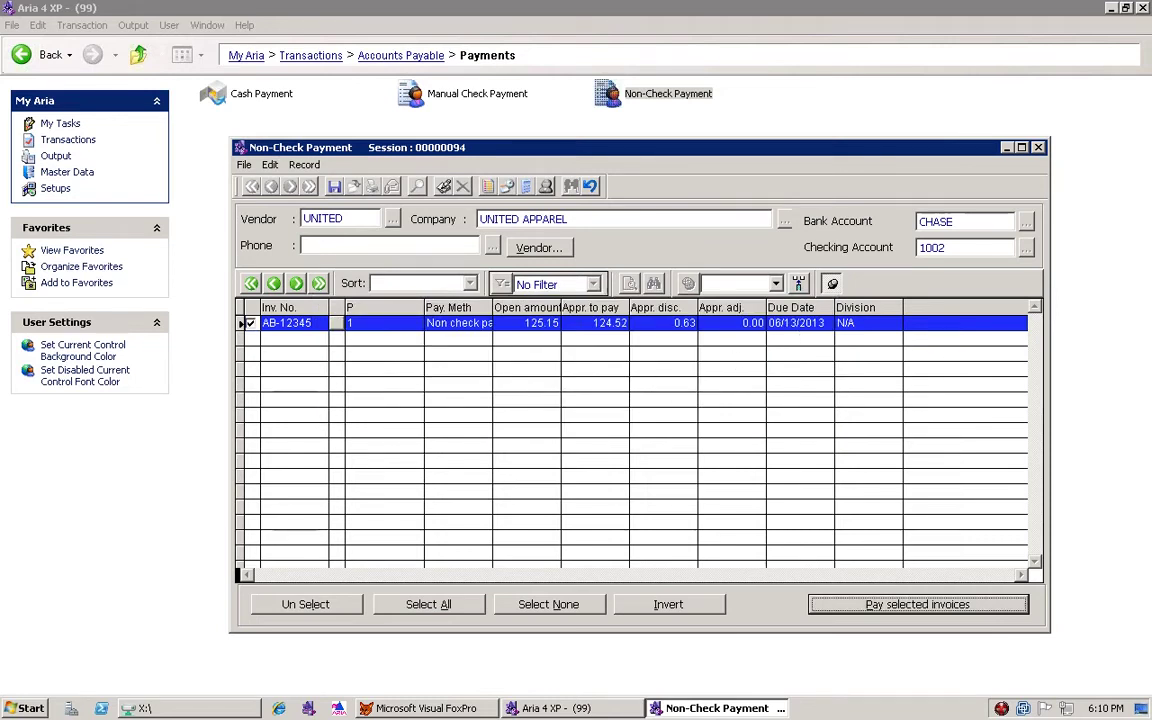
Check the invoice's due date, and pay the marked invoice with payment date 06/14/2013 and payment number 12345.
click(776, 323)
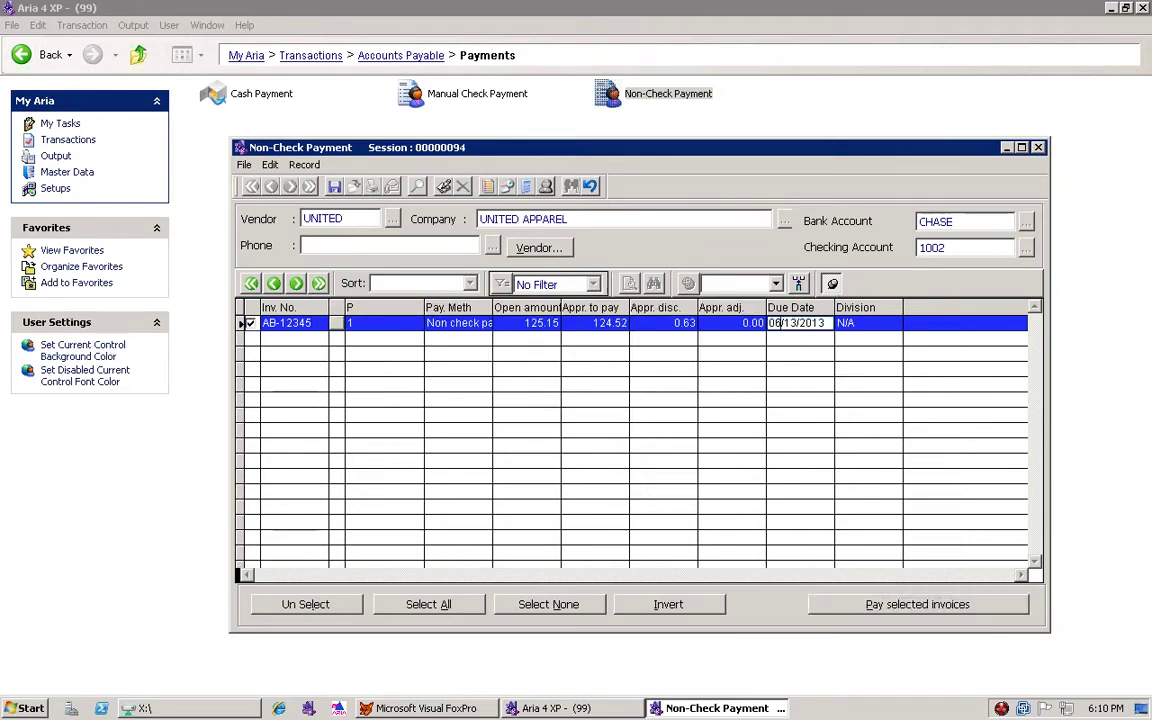
click(870, 600)
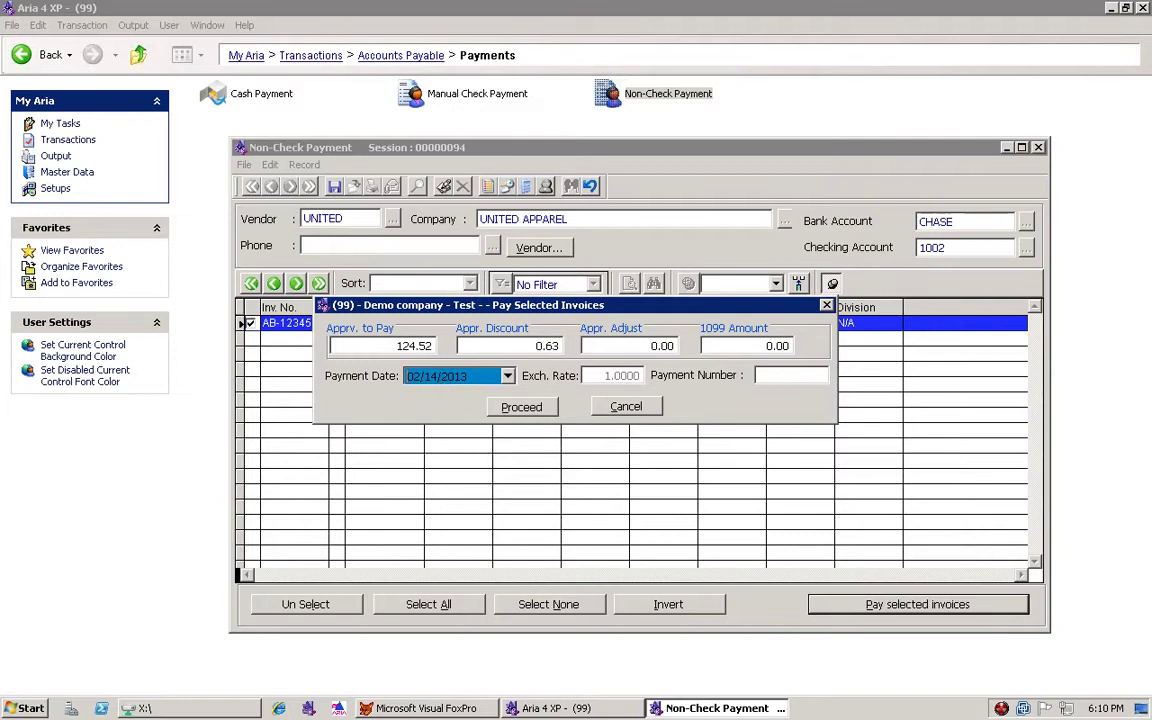
text(06142013)
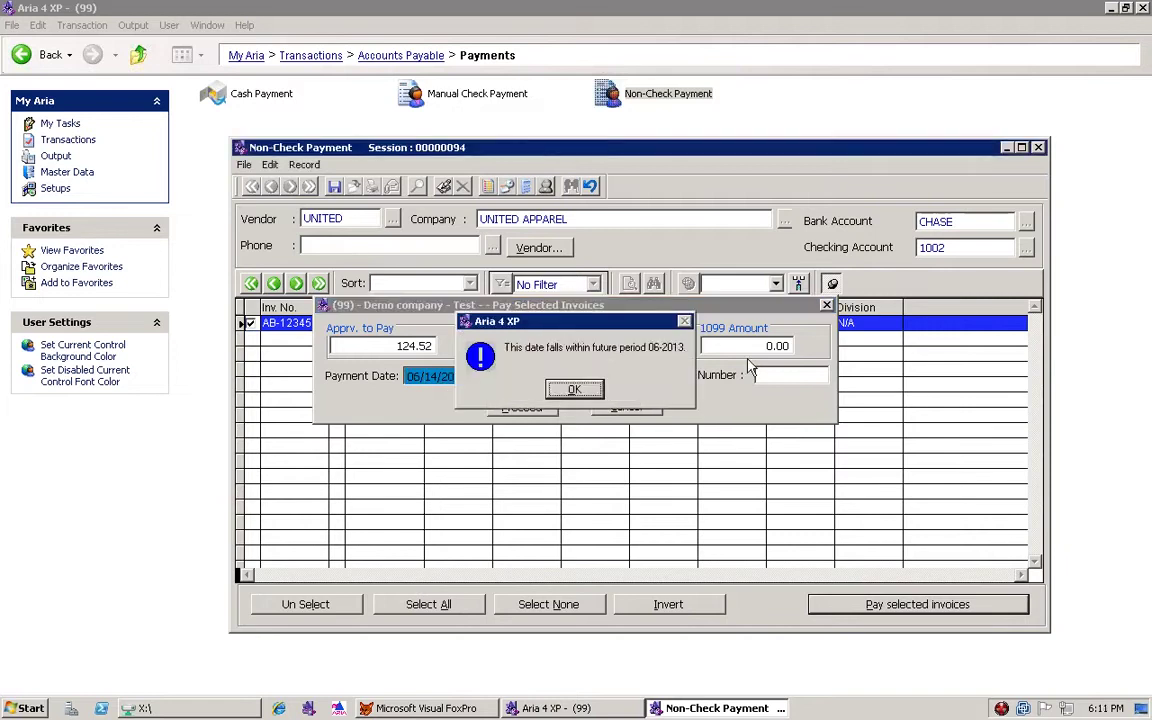
key(Return)
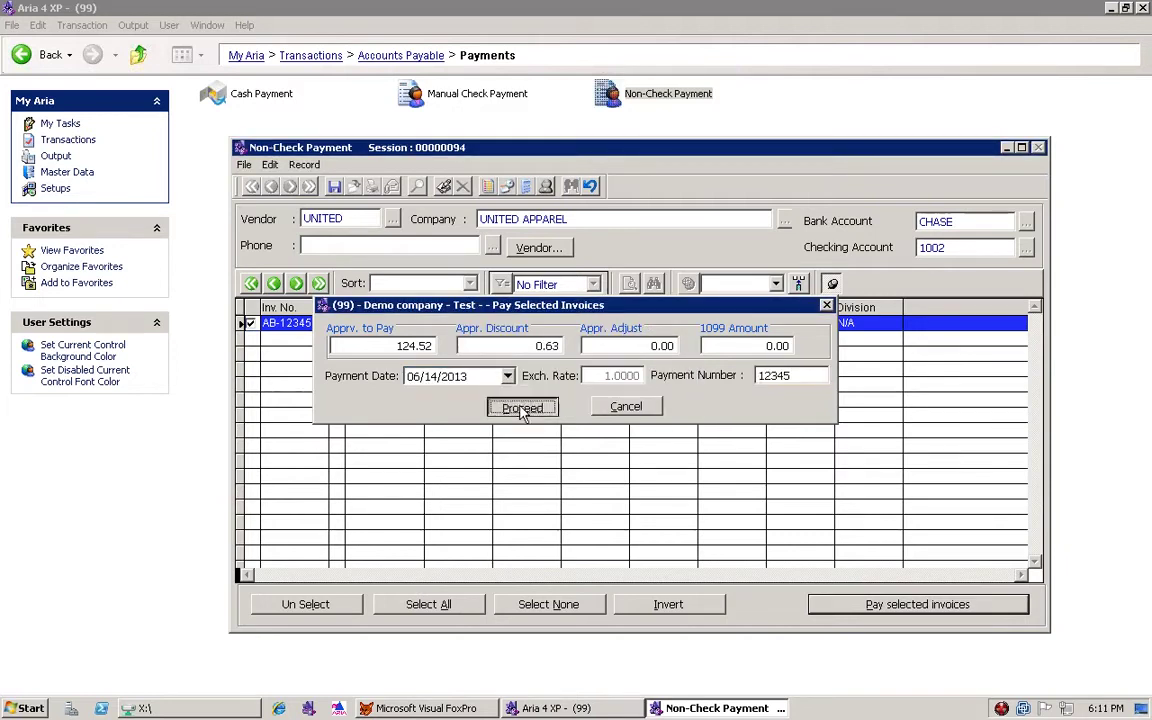
click(521, 407)
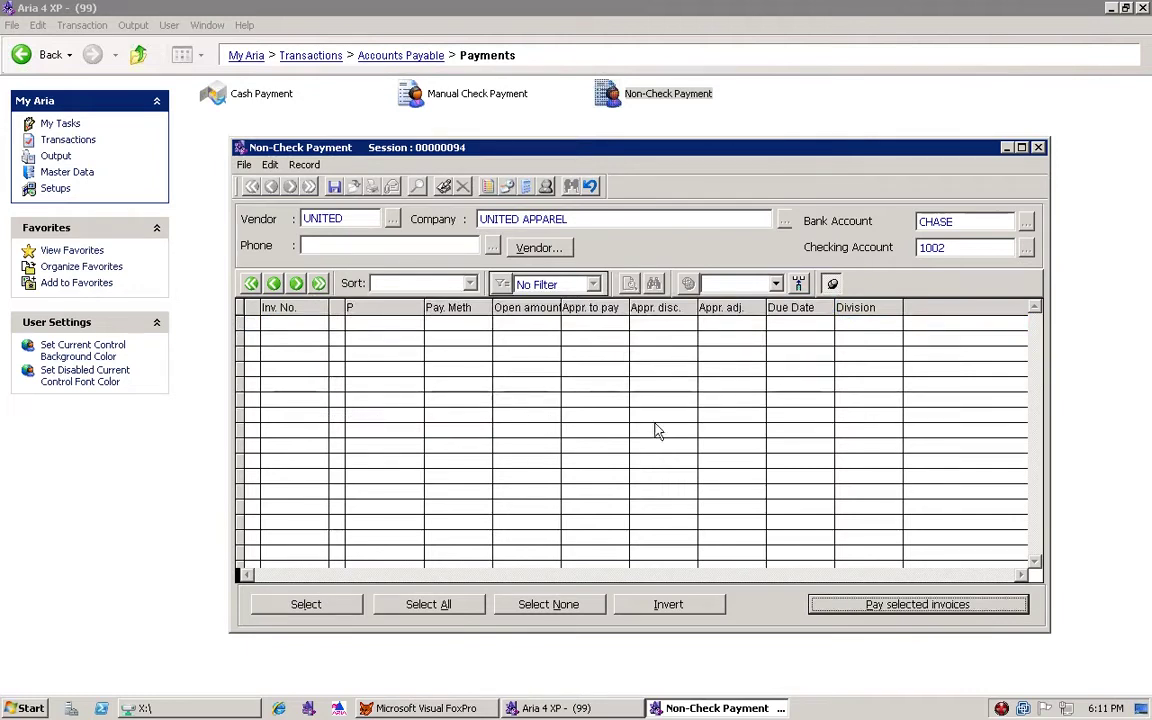
Save the non-check payment, close its form and return to the Accounts Payable transactions.
click(334, 190)
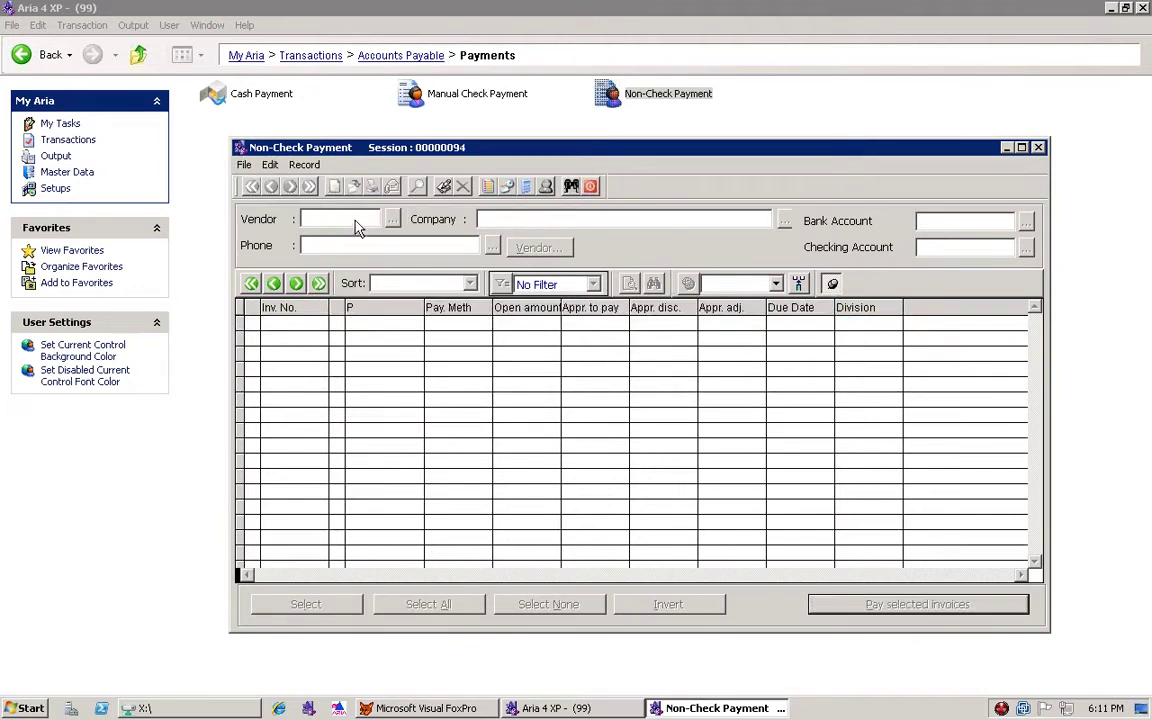
click(591, 188)
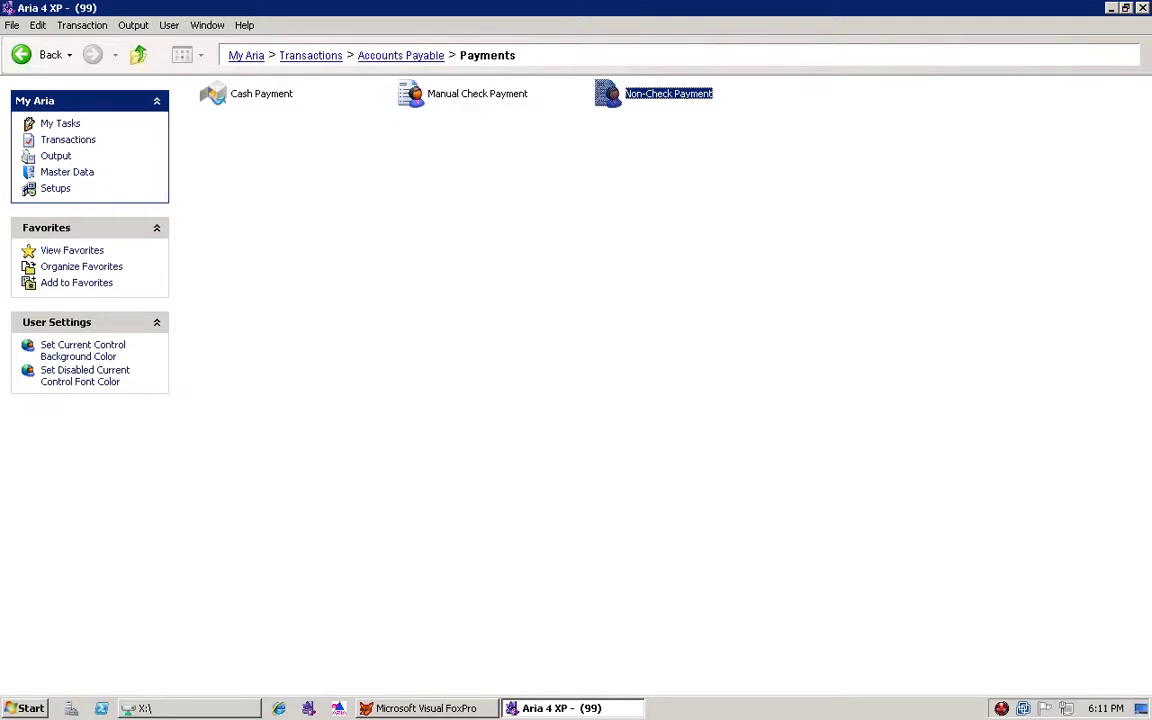
key(BackSpace)
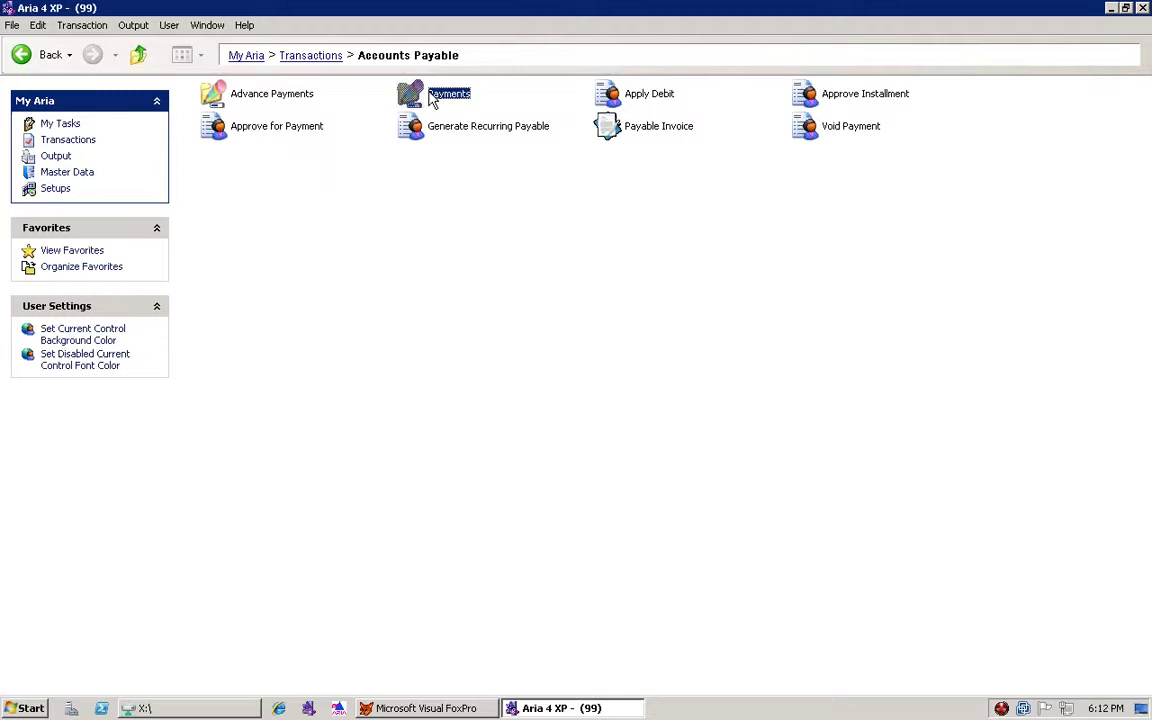
Open the manual check payment form under Advance Payments.
click(290, 97)
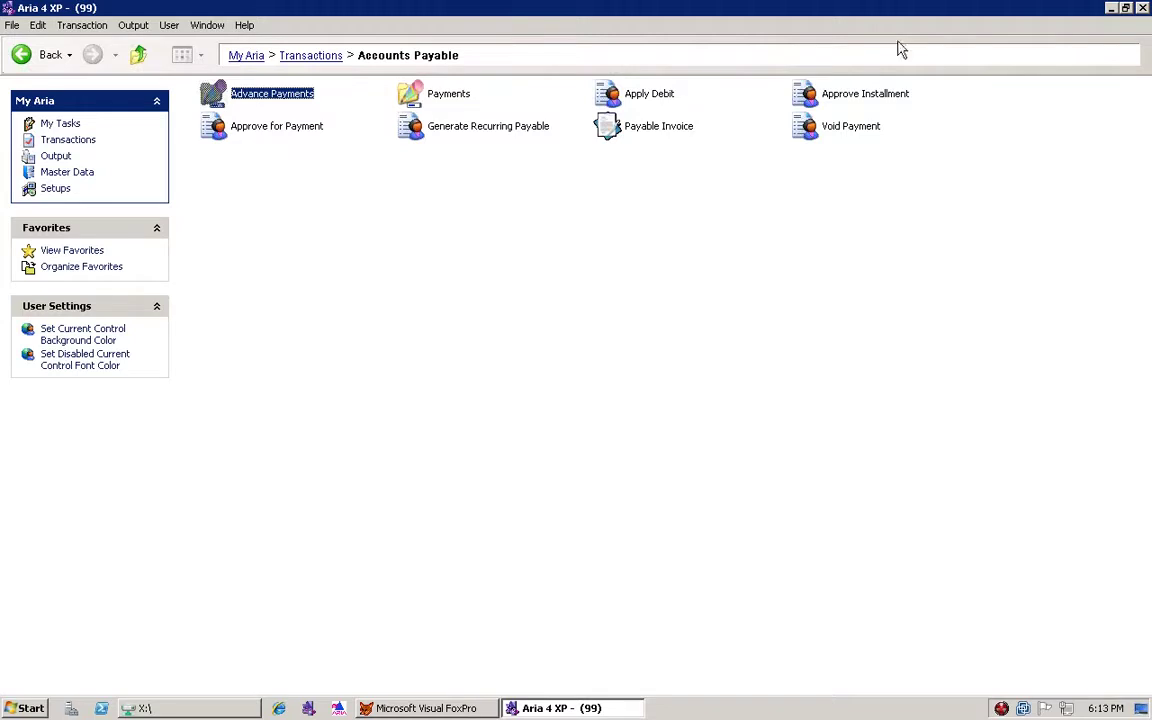
double_click(272, 94)
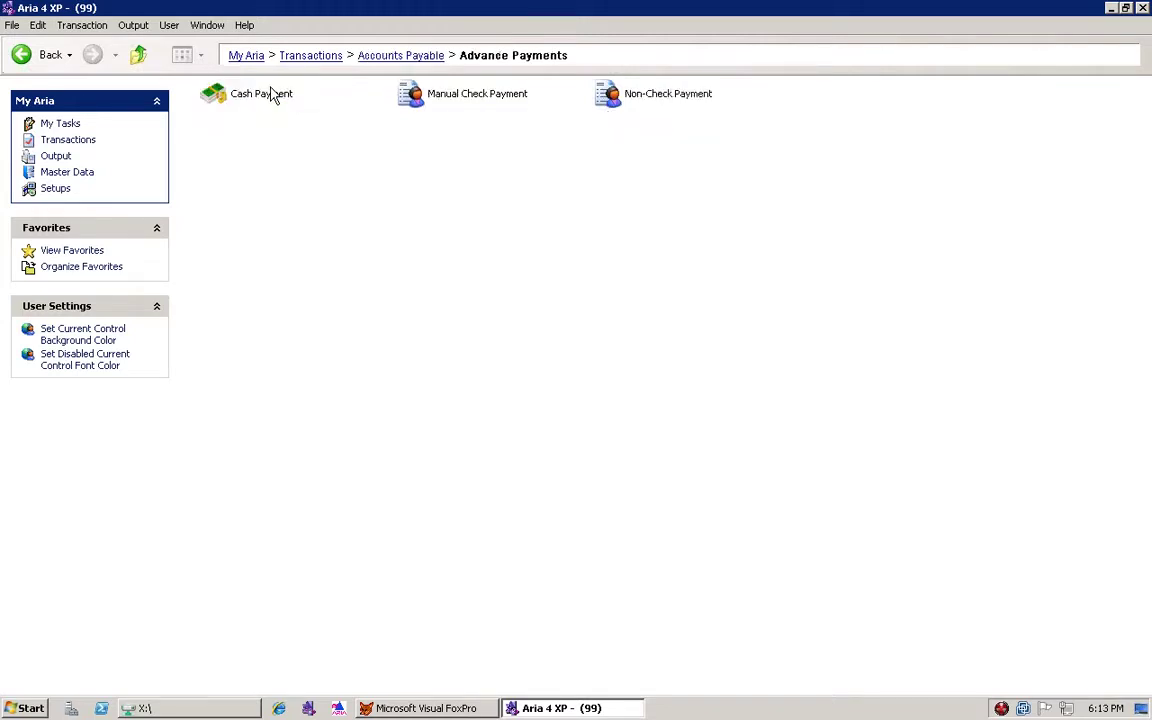
click(433, 101)
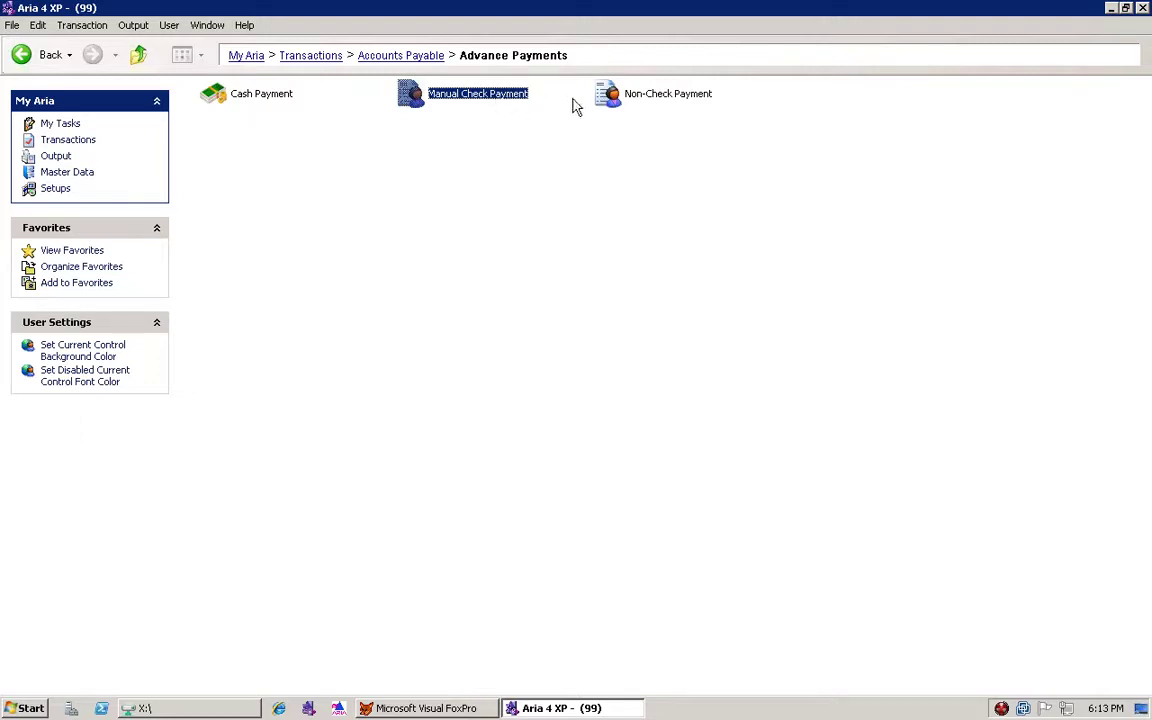
click(221, 103)
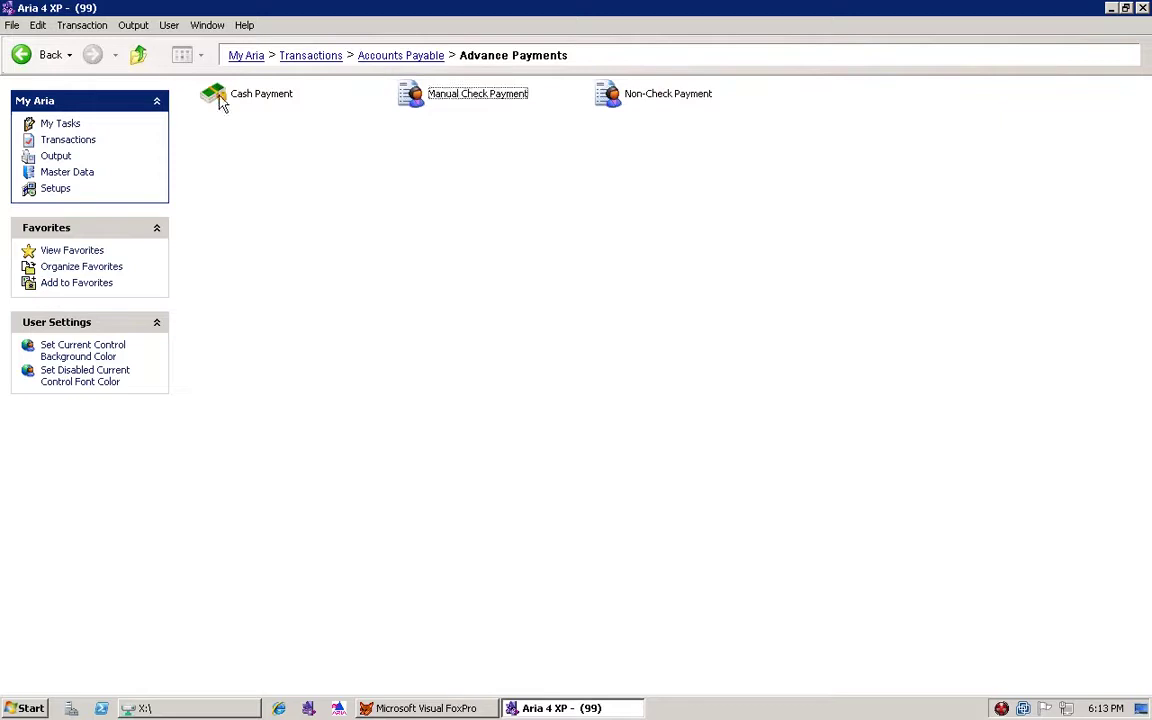
click(416, 97)
click(660, 99)
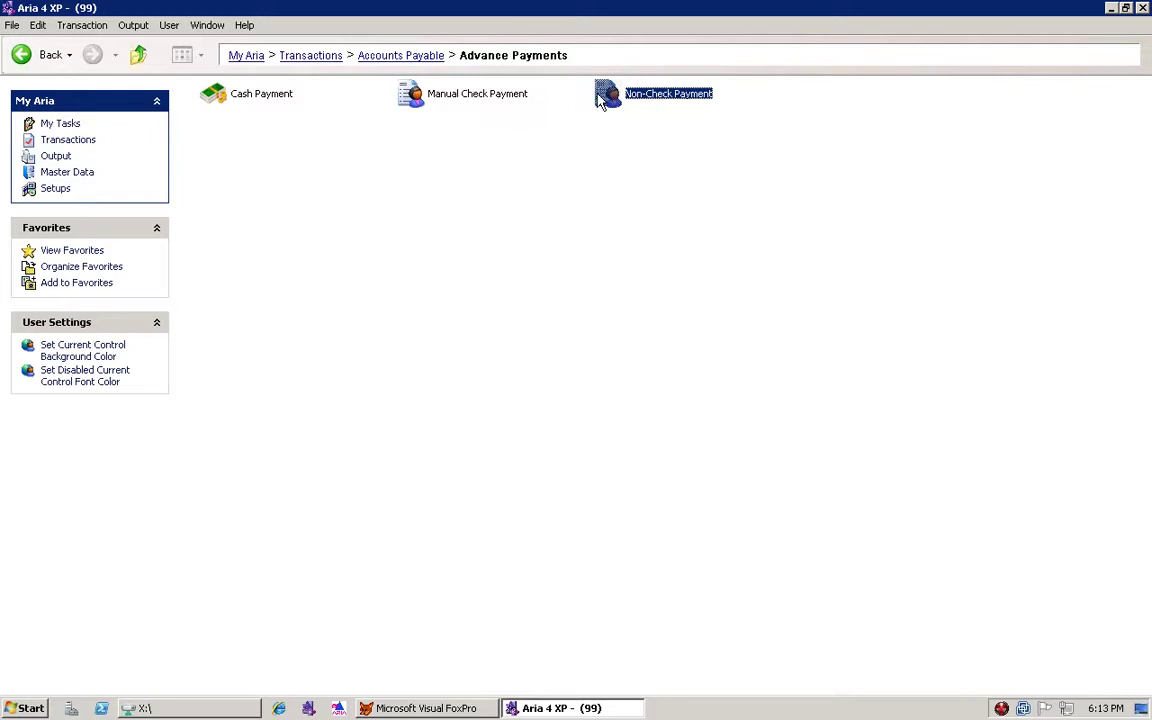
click(473, 98)
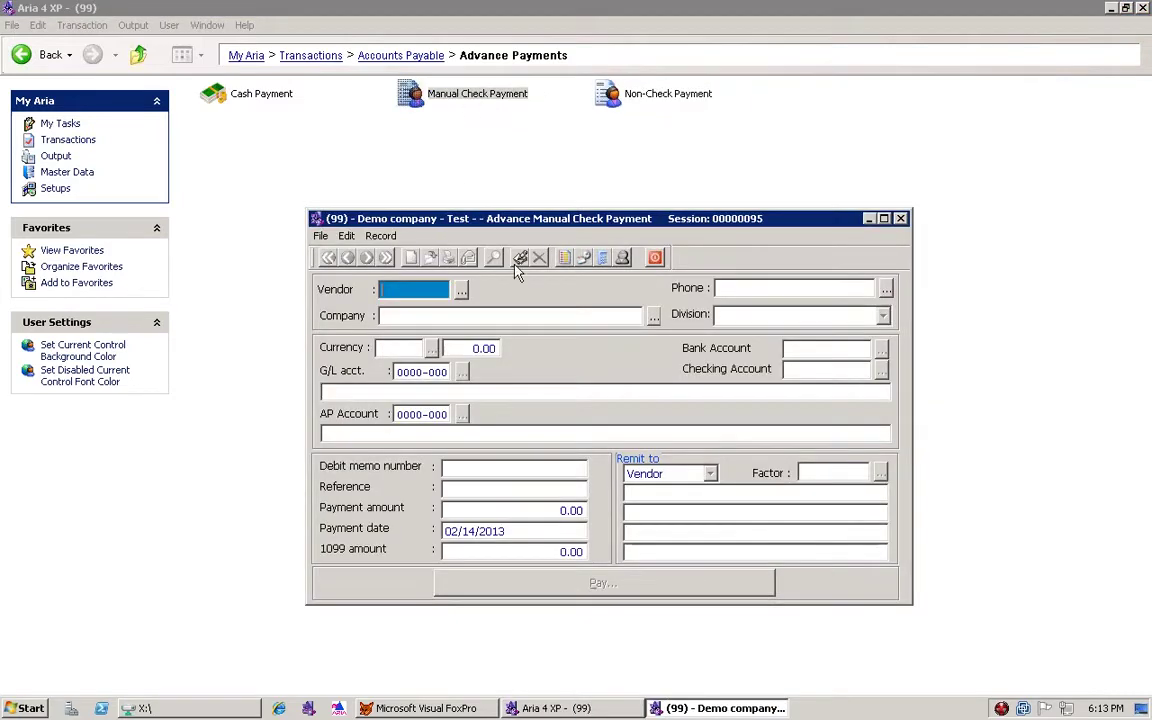
Choose vendor UNITED for the advance manual check payment and pick CHASE as its bank account.
text(D)
key(Tab)
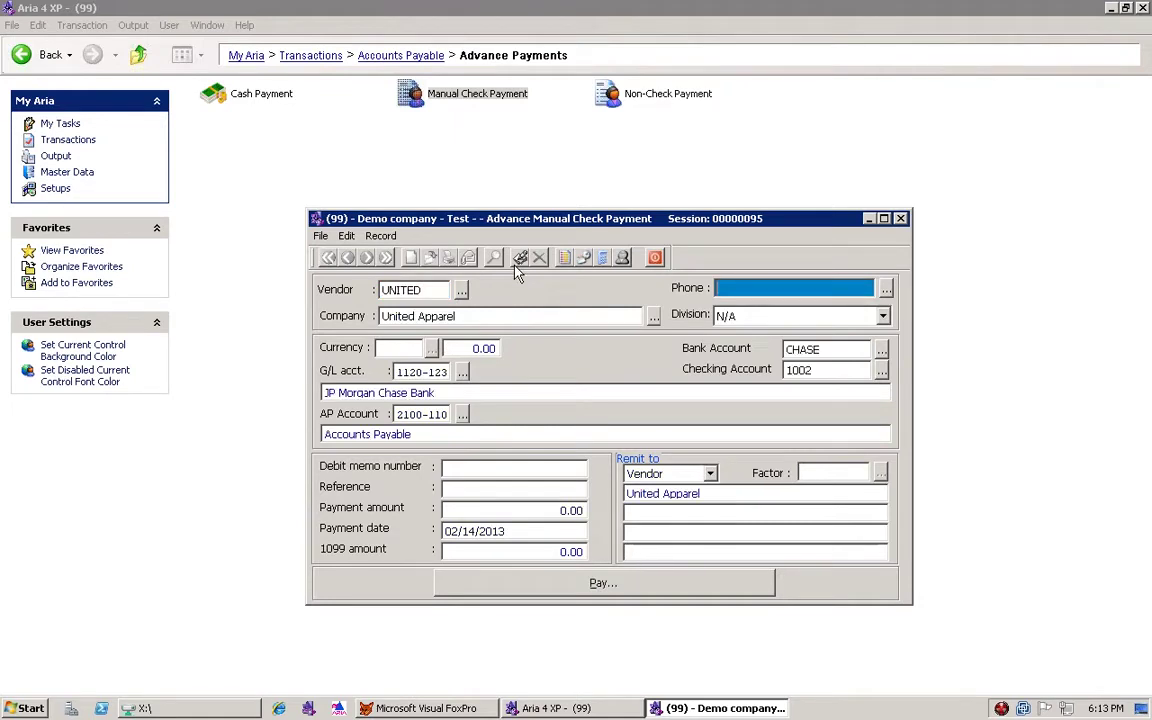
key(Tab)
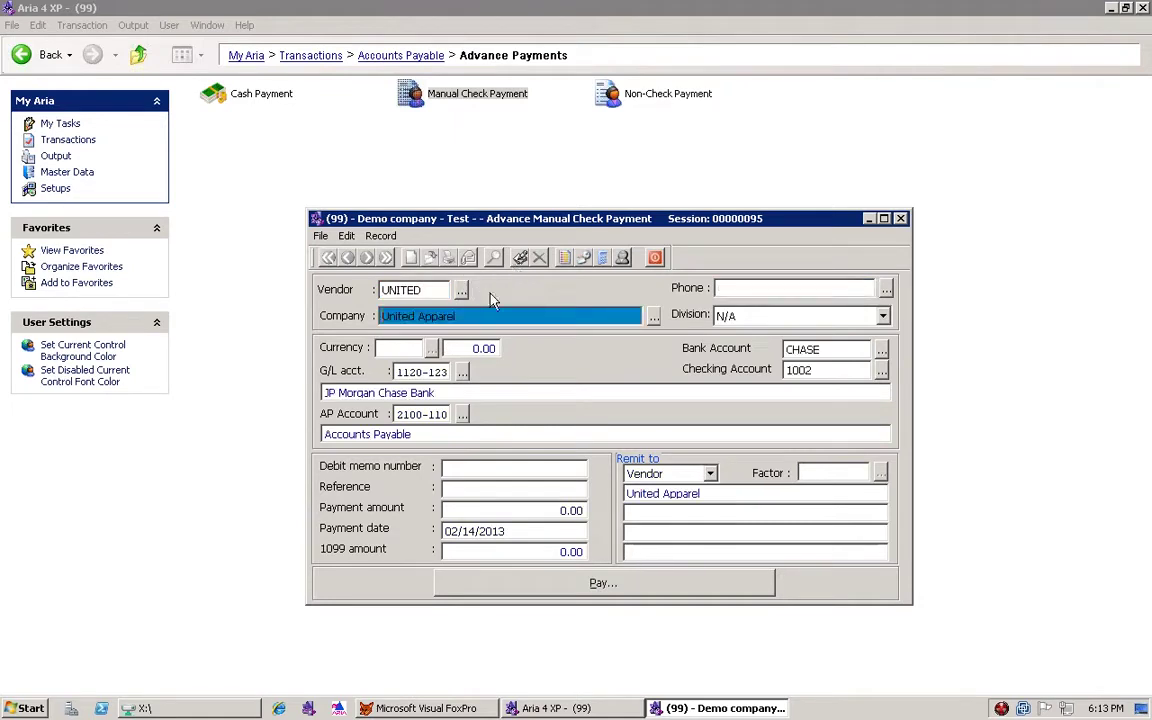
key(Tab)
key(Tab)
key(Tab)
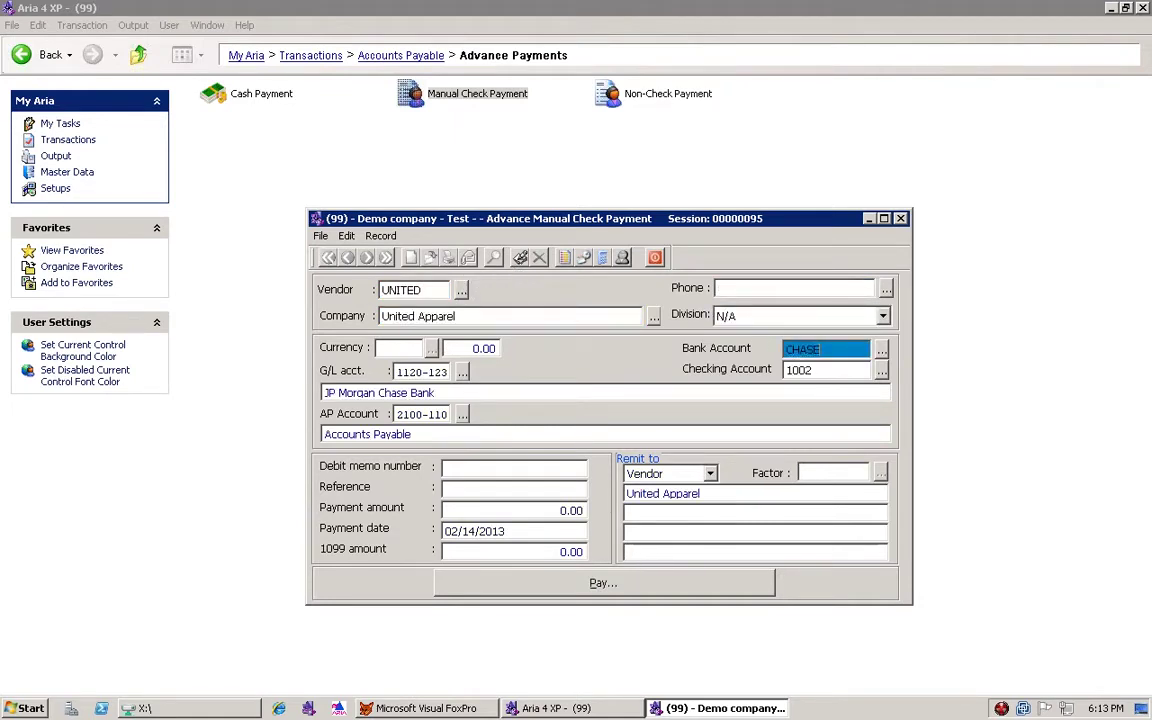
key(Tab)
key(shift+Tab)
click(881, 352)
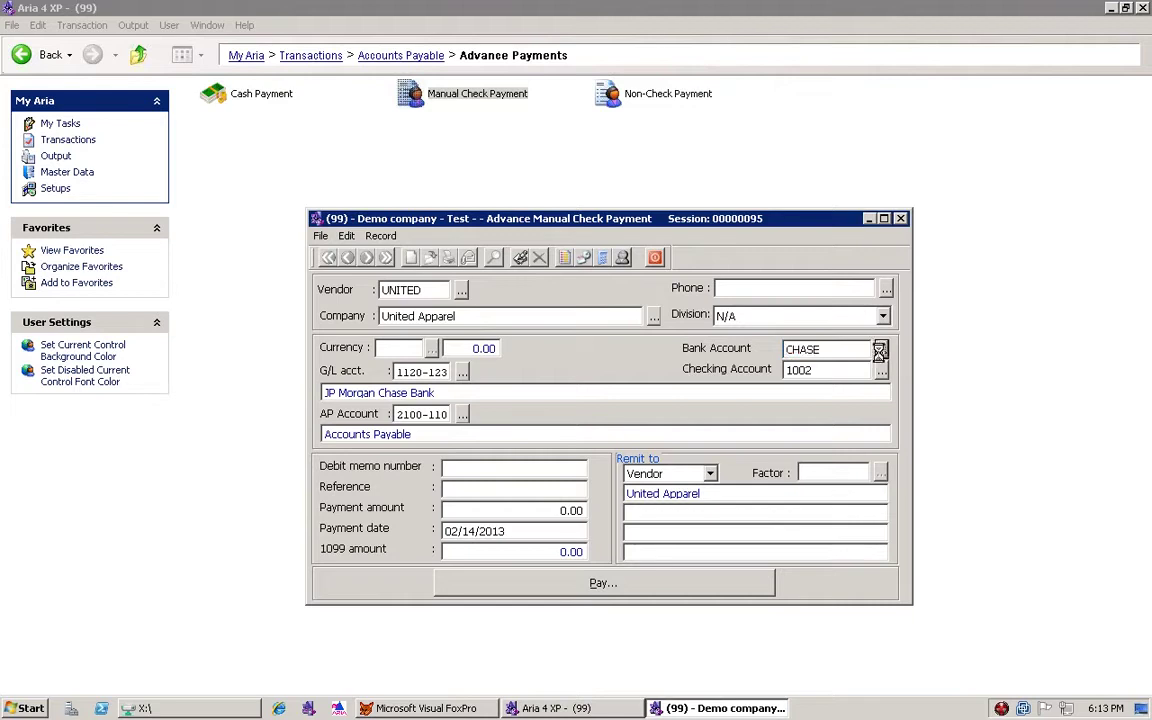
key(Down)
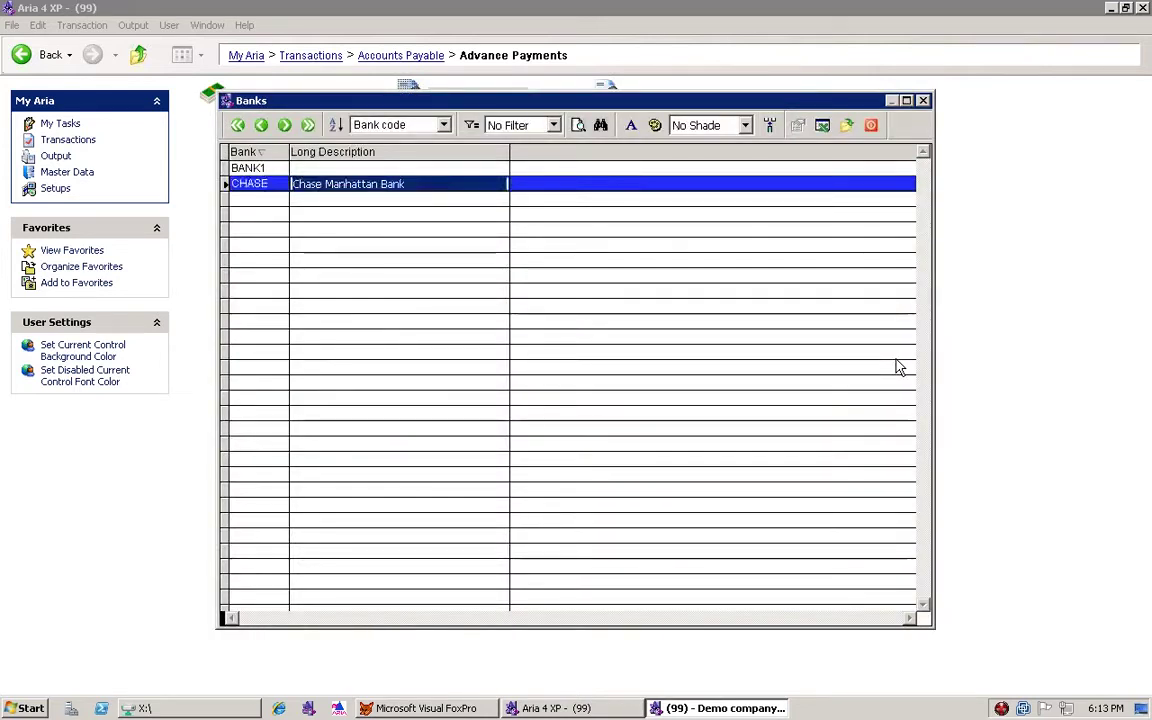
key(Return)
Enter debit memo number DB123456, reference Adv Payment and a payment amount of 1200, keeping the payment date 02/14/2013.
click(415, 373)
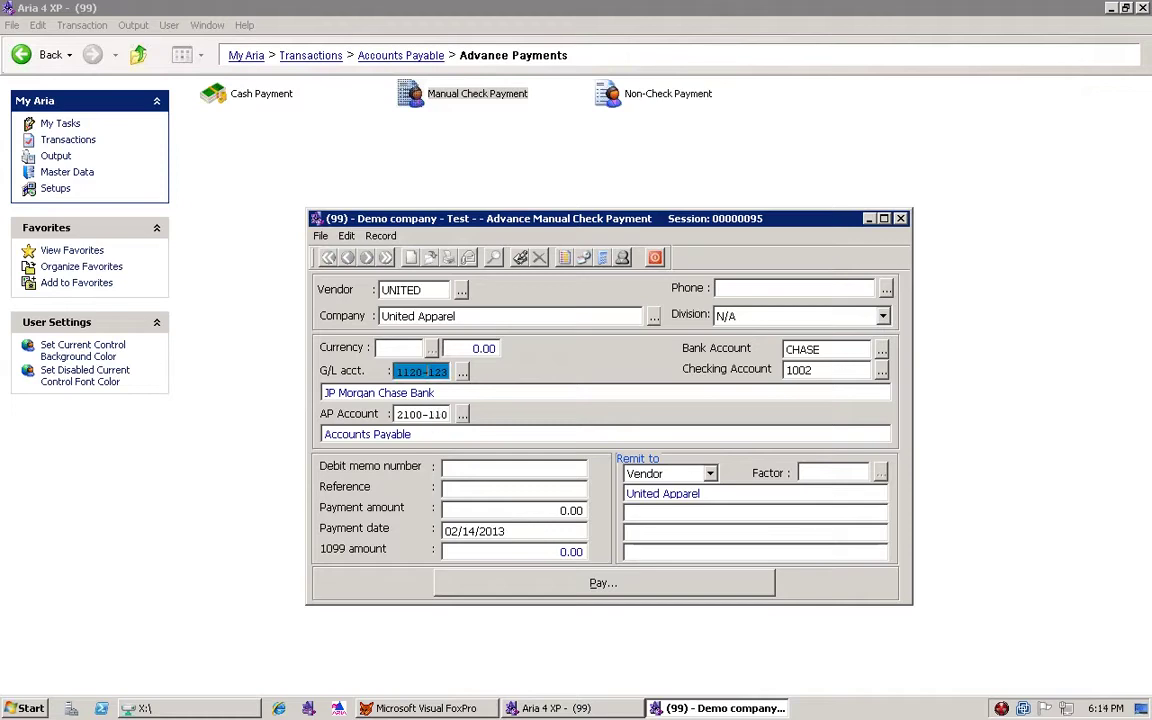
click(424, 414)
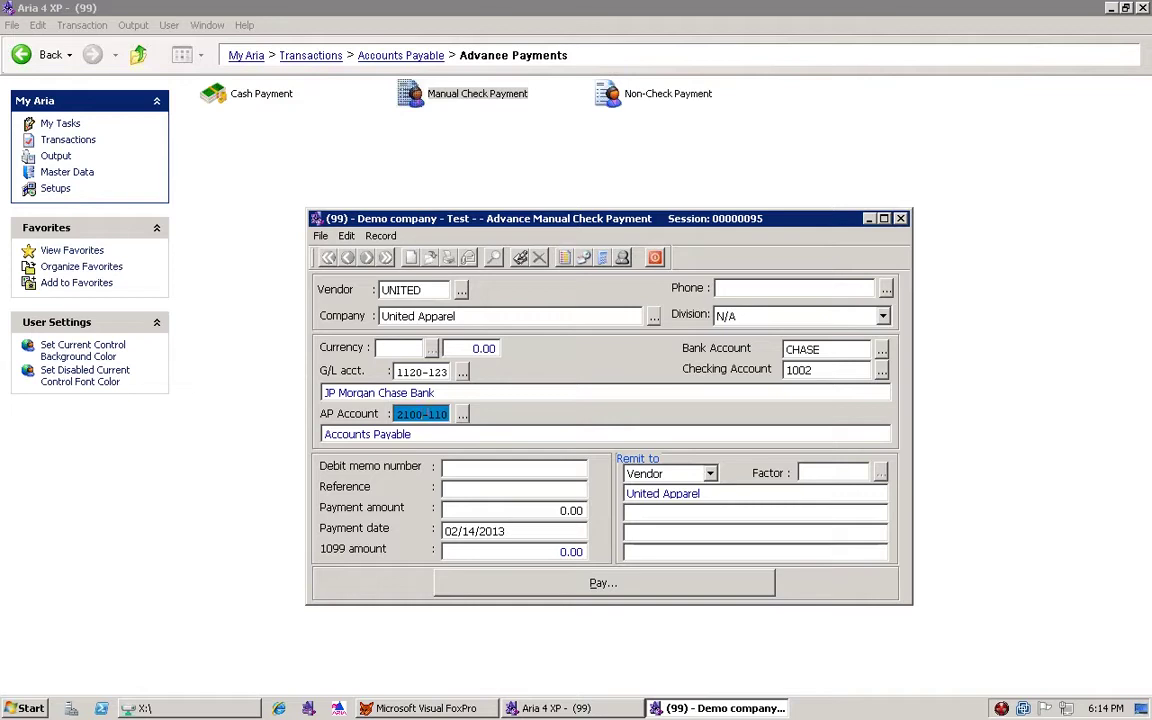
click(428, 371)
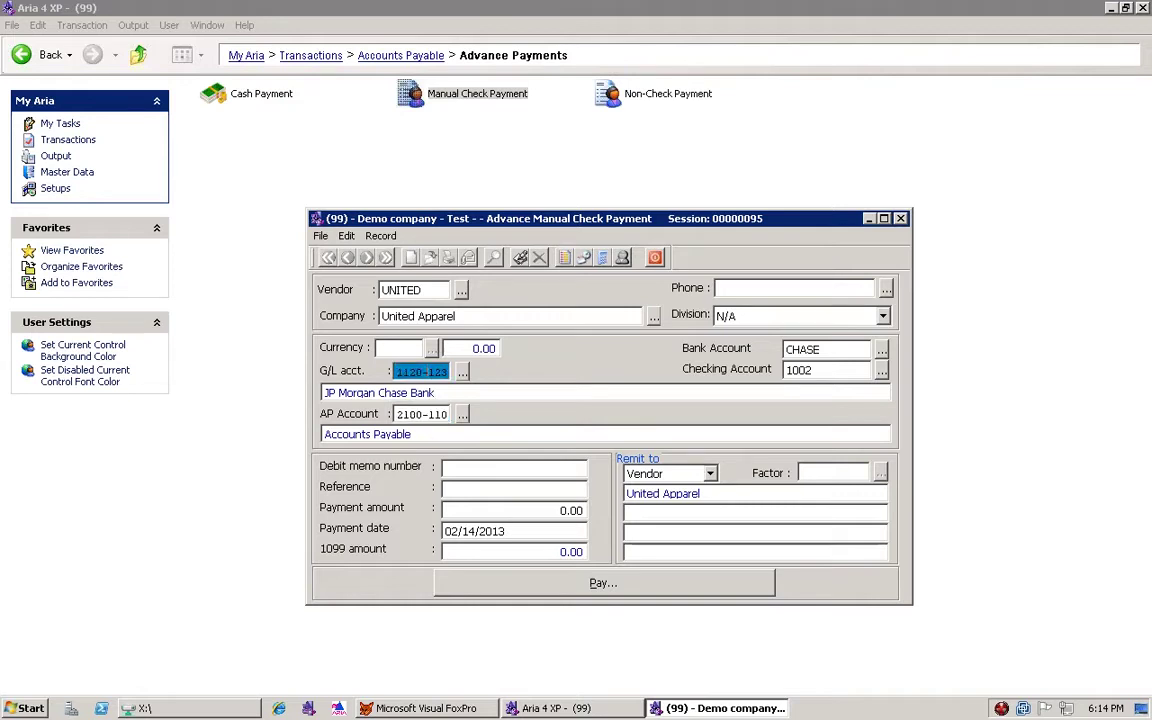
click(432, 414)
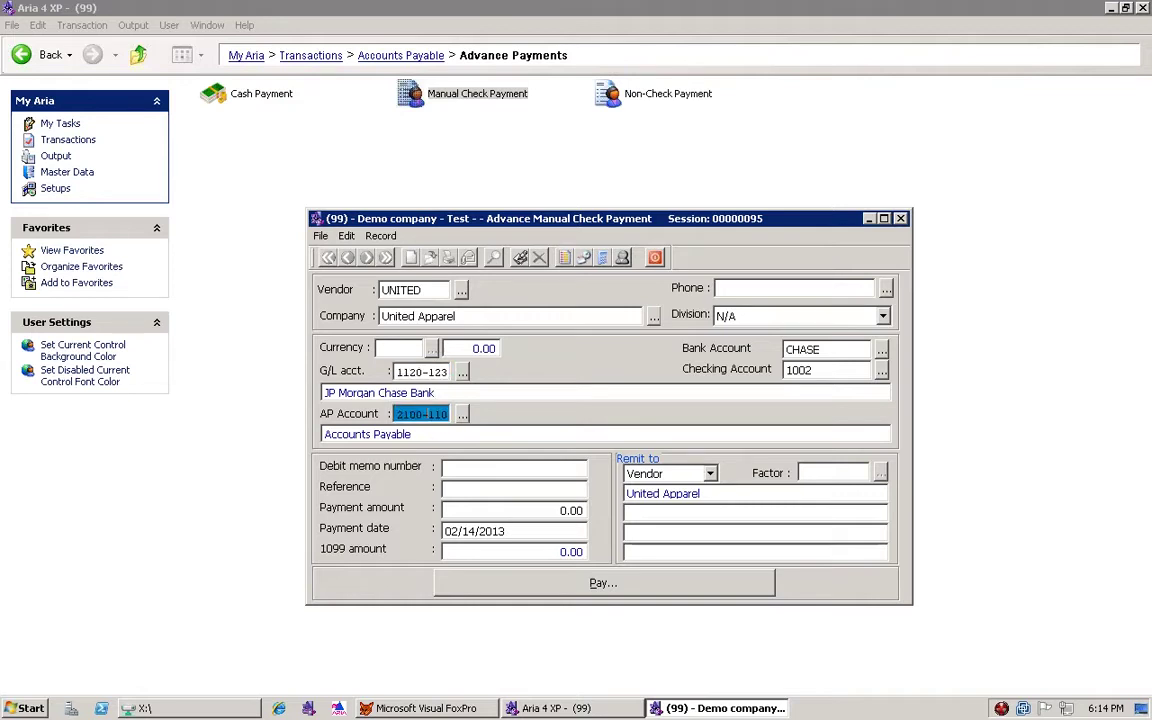
click(463, 469)
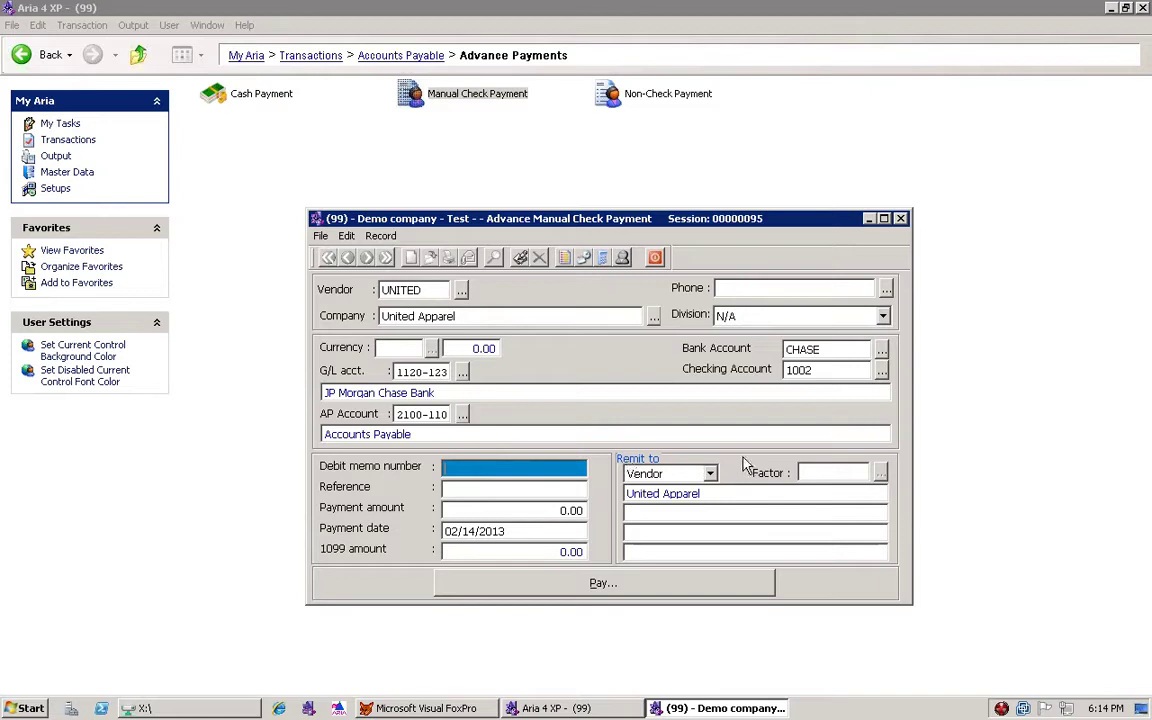
text(DB123456)
key(Tab)
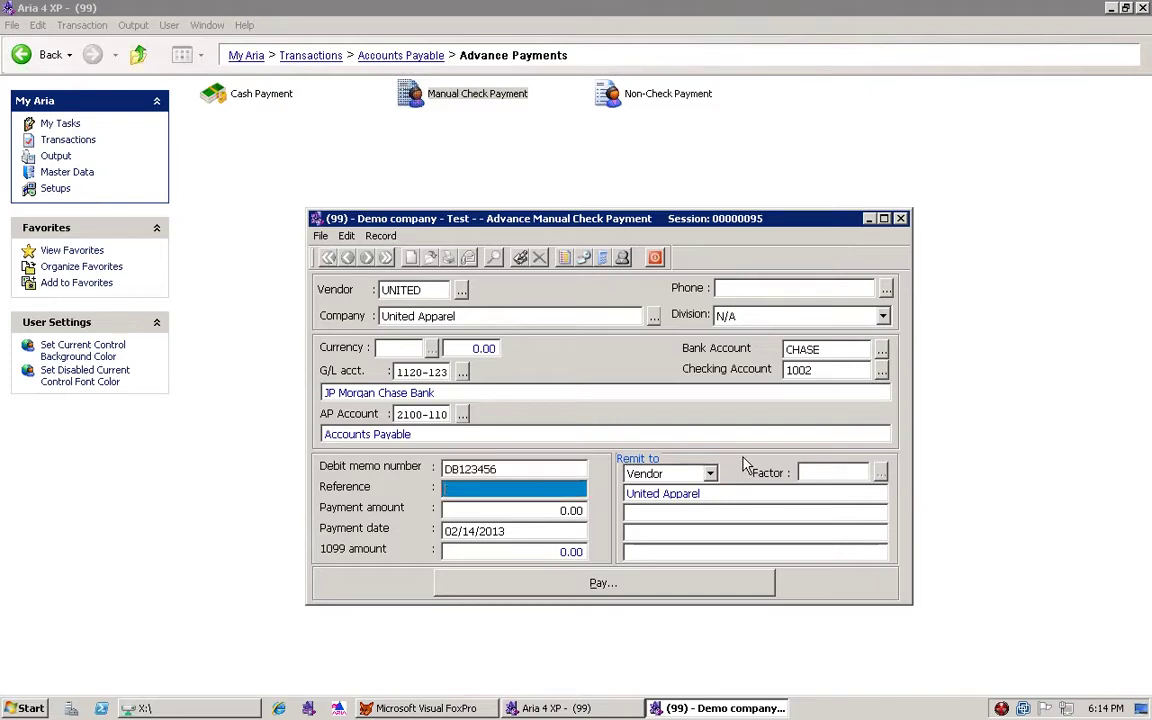
text(Adv Payment)
key(Tab)
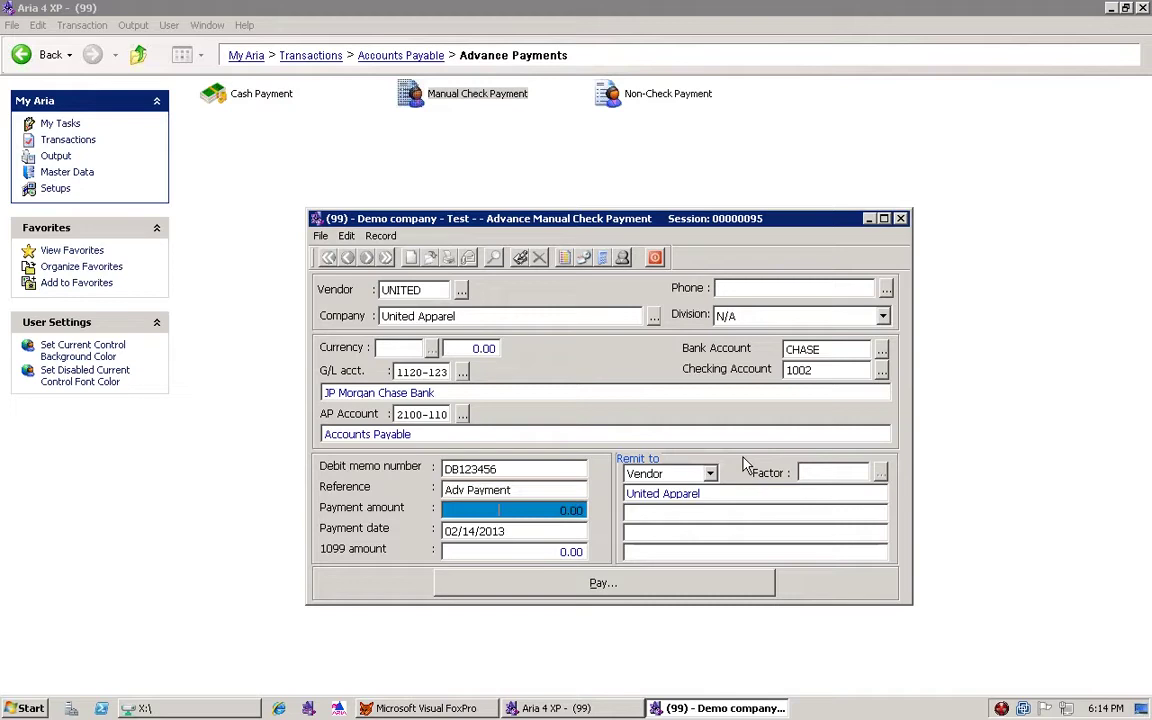
text(1200)
key(Tab)
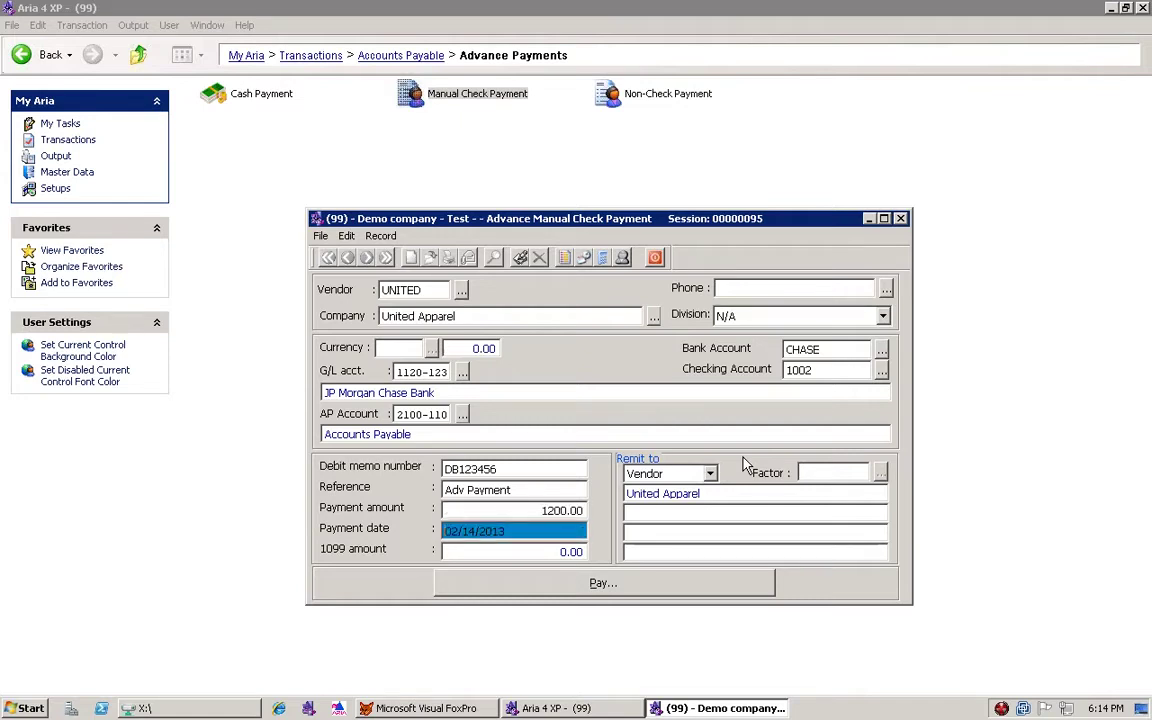
key(Tab)
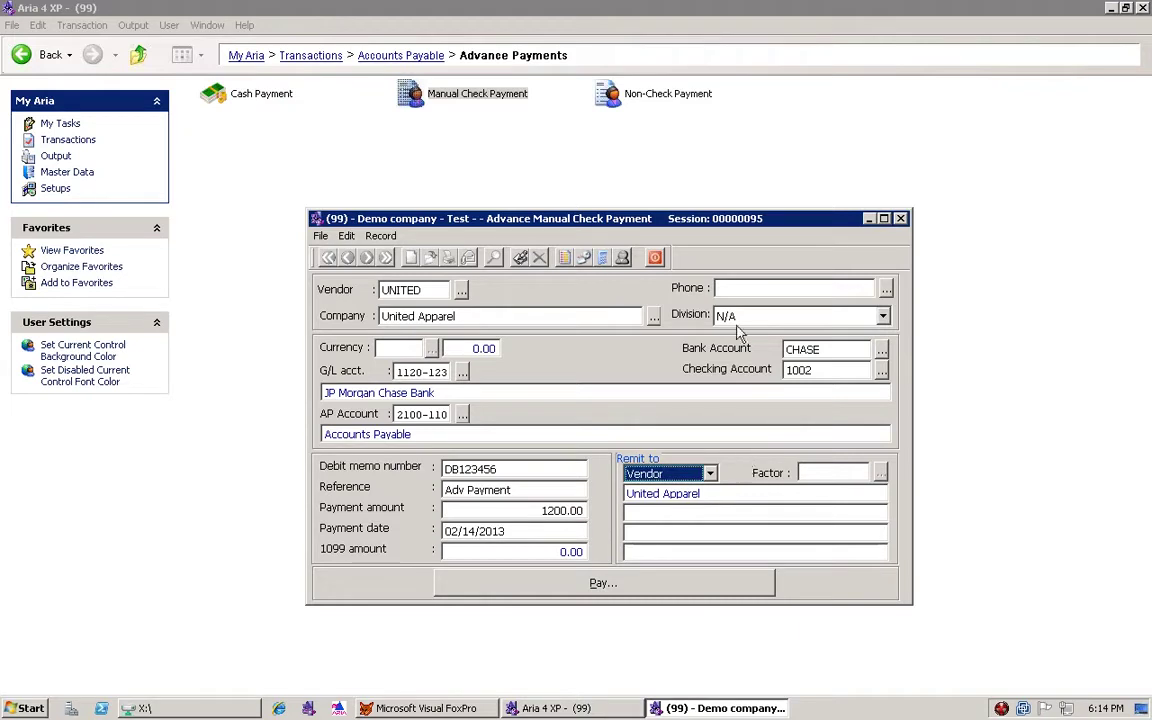
Examine the available remit-to options for the advance payment, leaving Vendor selected.
click(697, 474)
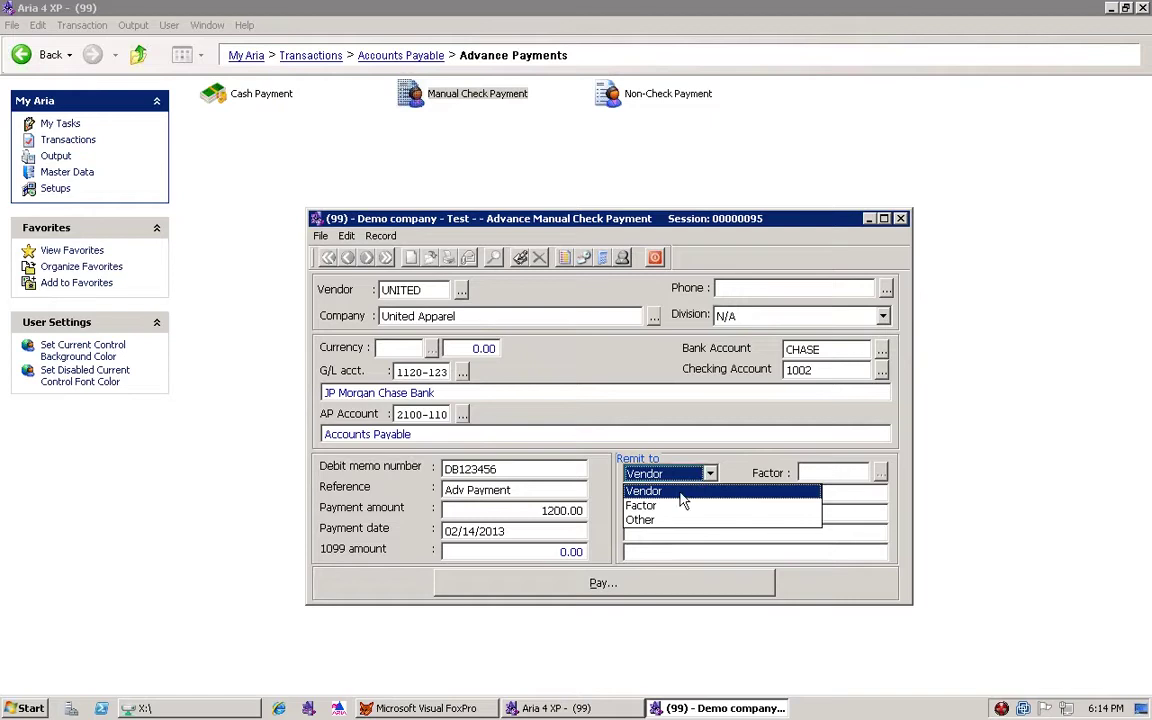
click(680, 493)
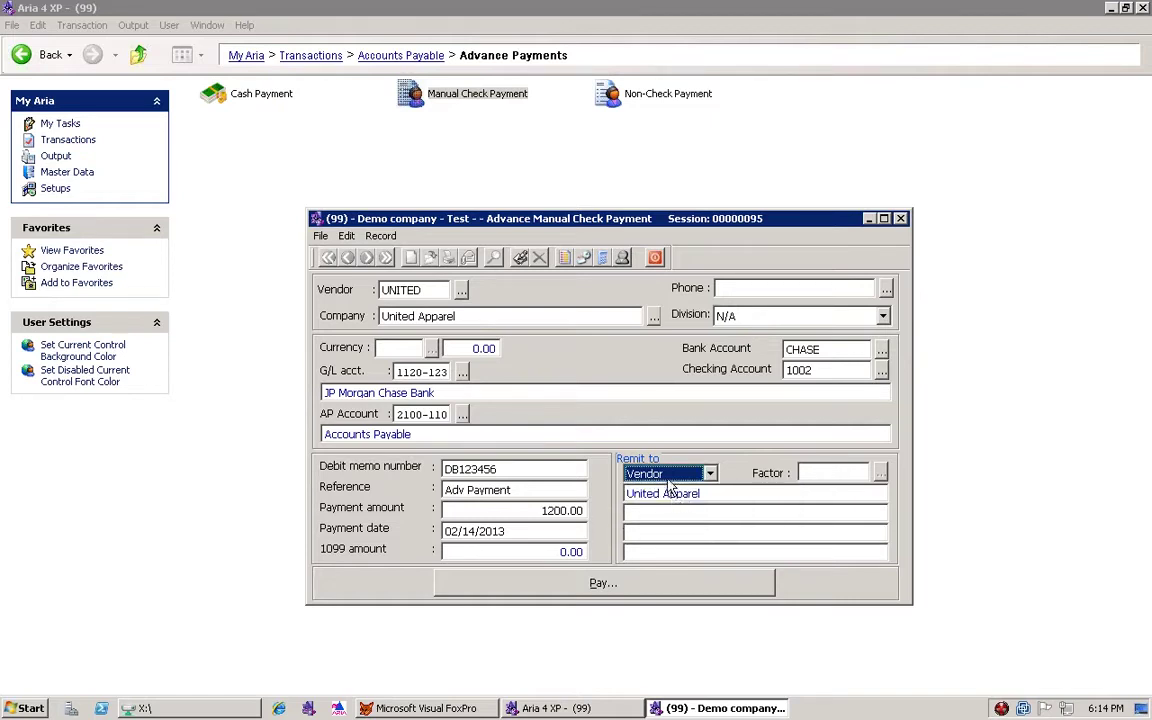
click(668, 474)
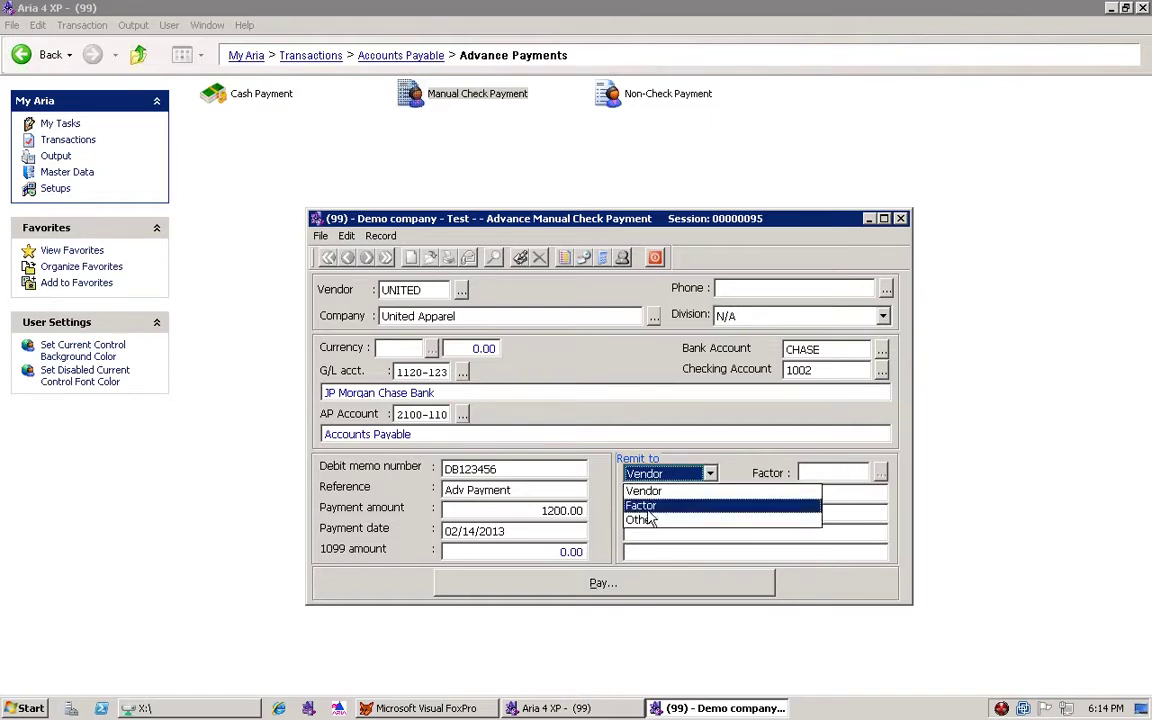
click(649, 507)
click(660, 474)
click(655, 496)
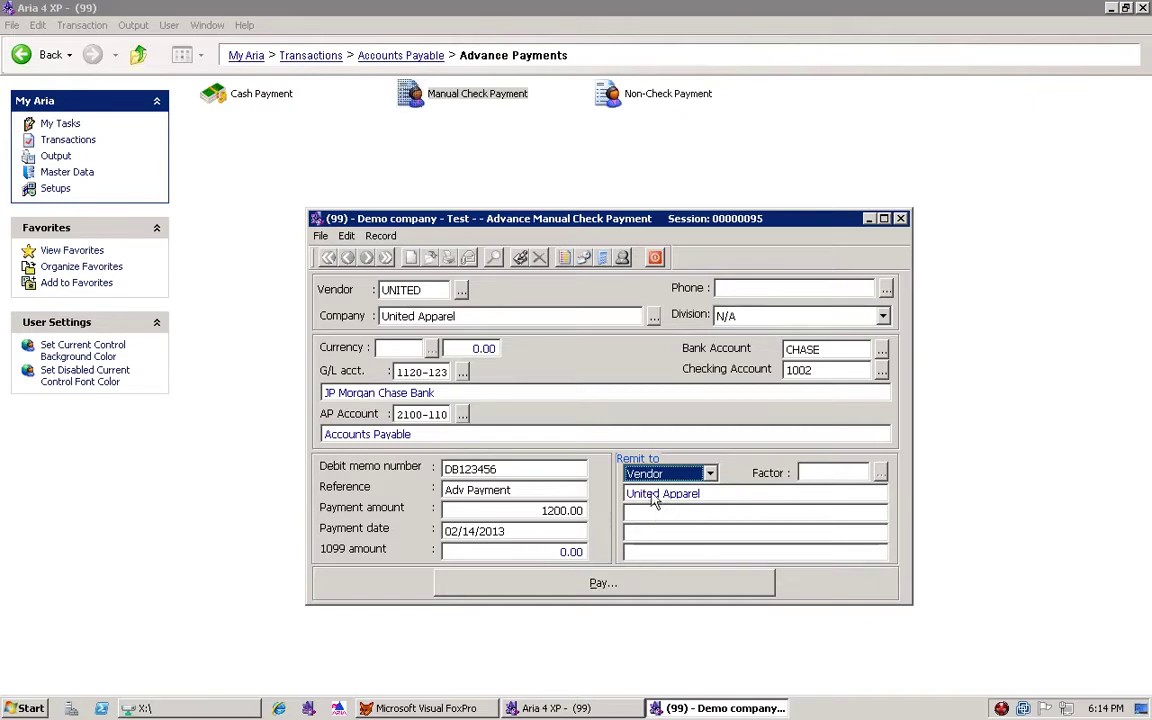
click(665, 474)
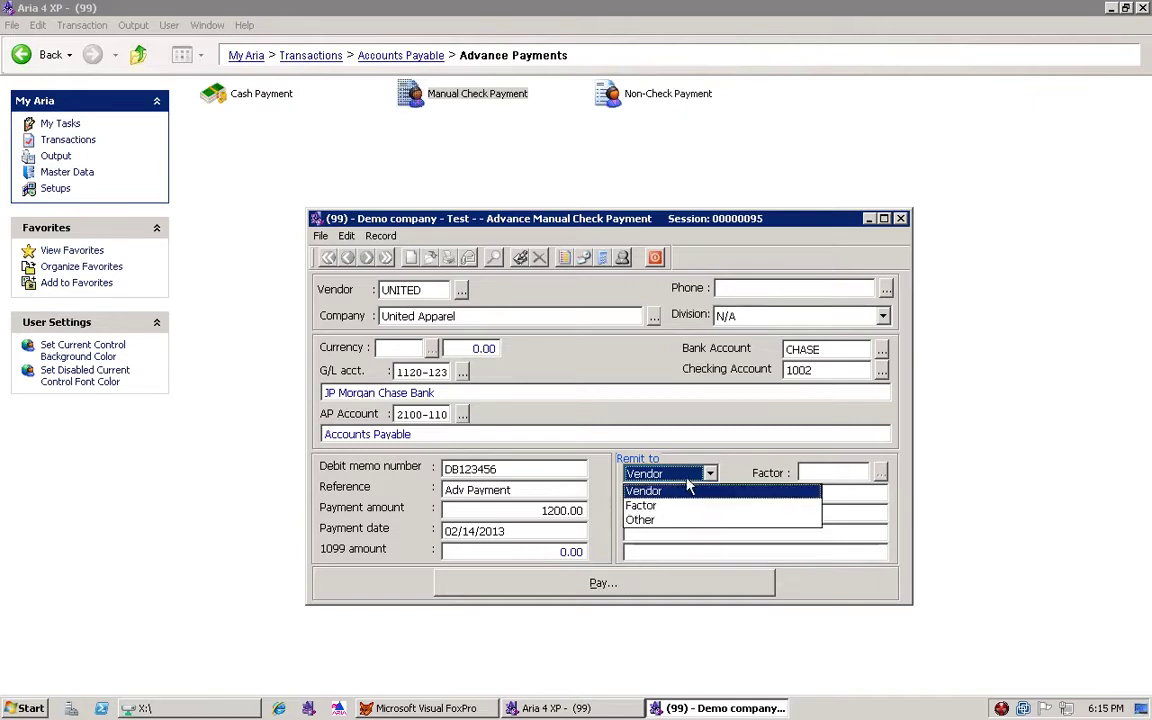
click(676, 494)
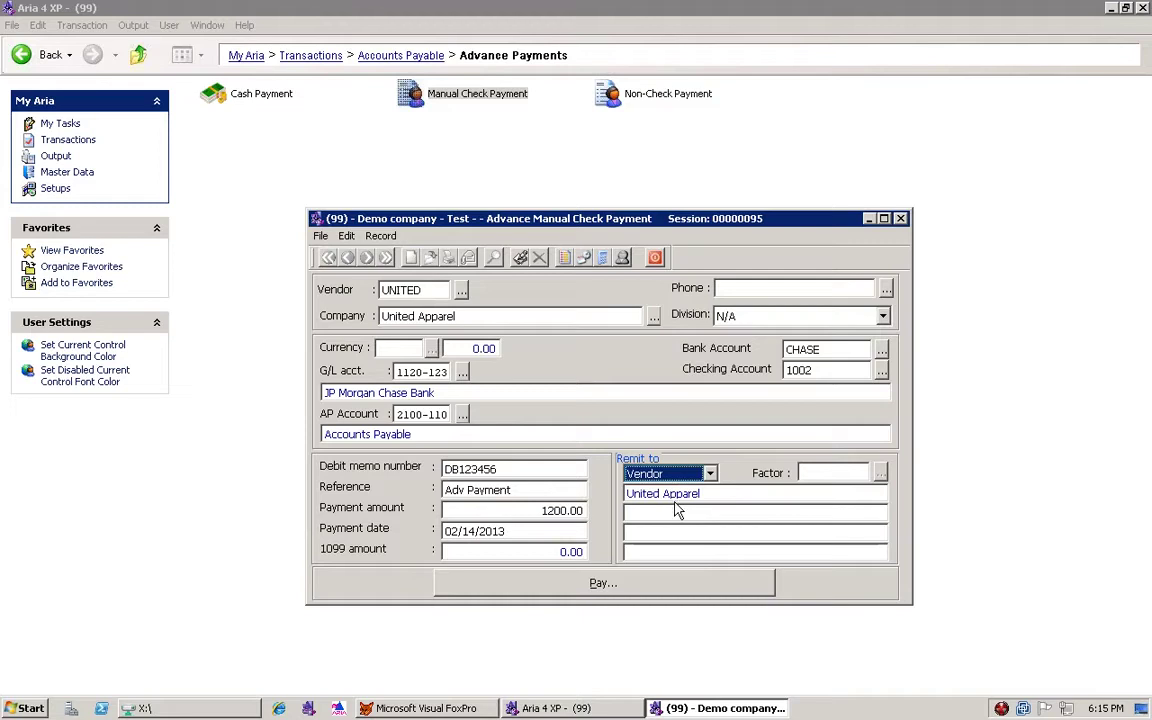
Pay the advance with check number 2002, accepting the future-period date, and close the advance manual check payment form.
click(625, 592)
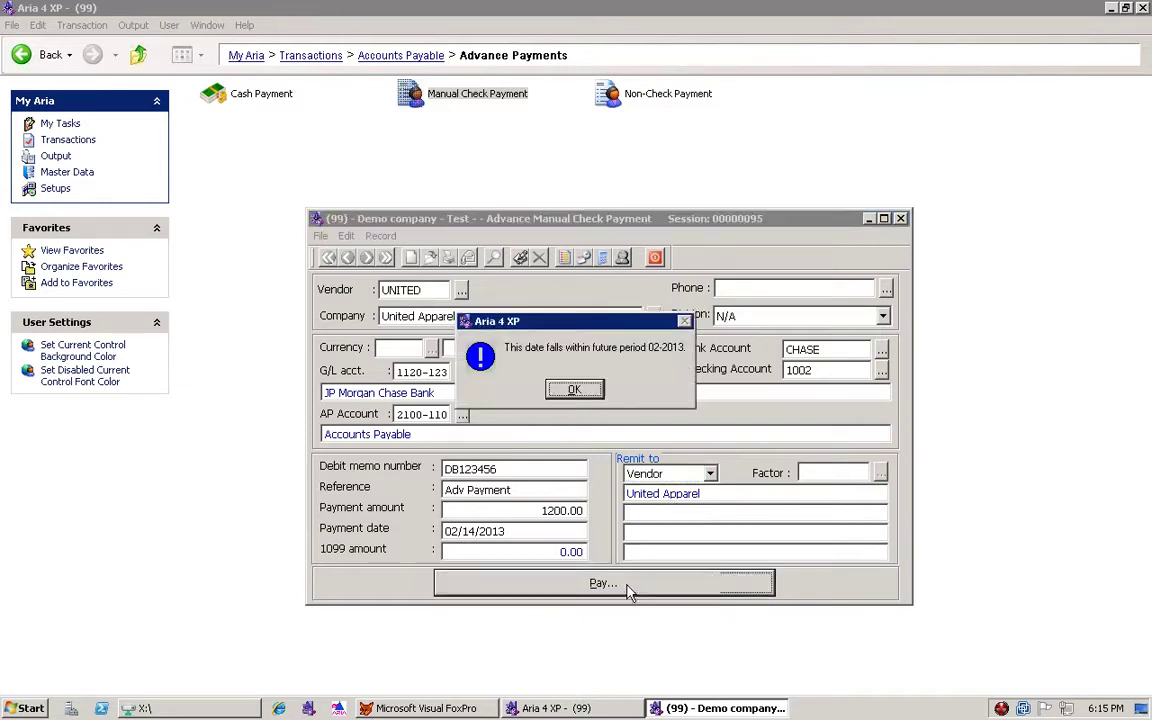
click(593, 397)
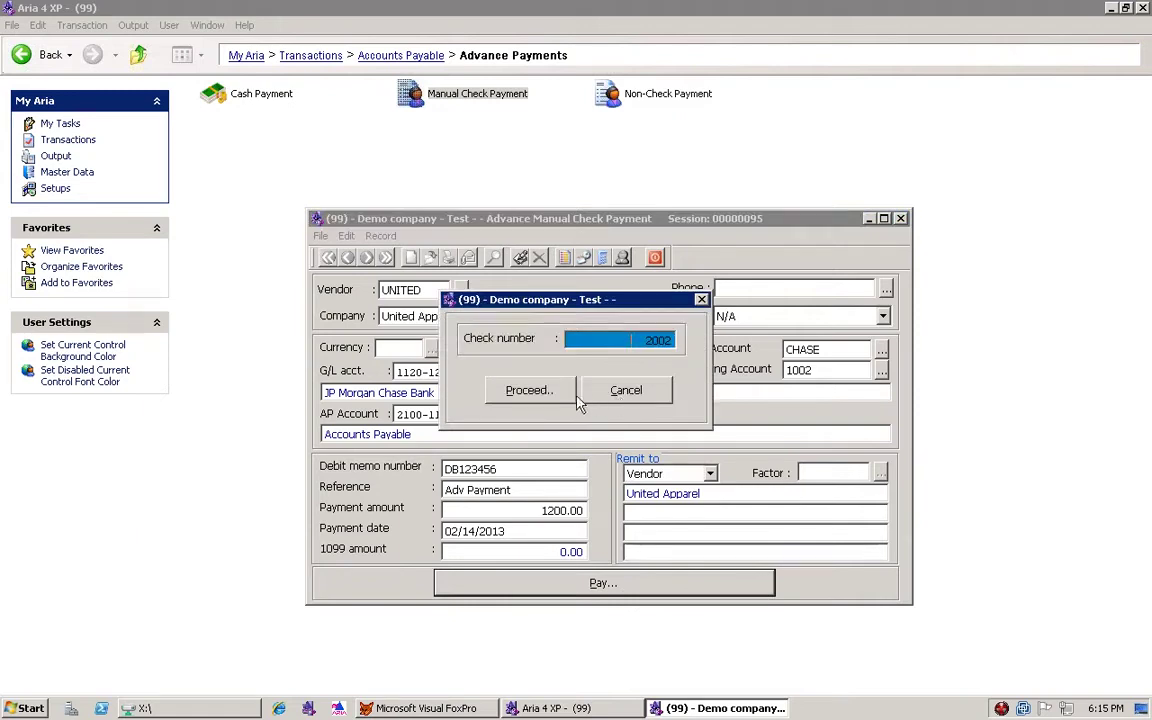
click(556, 397)
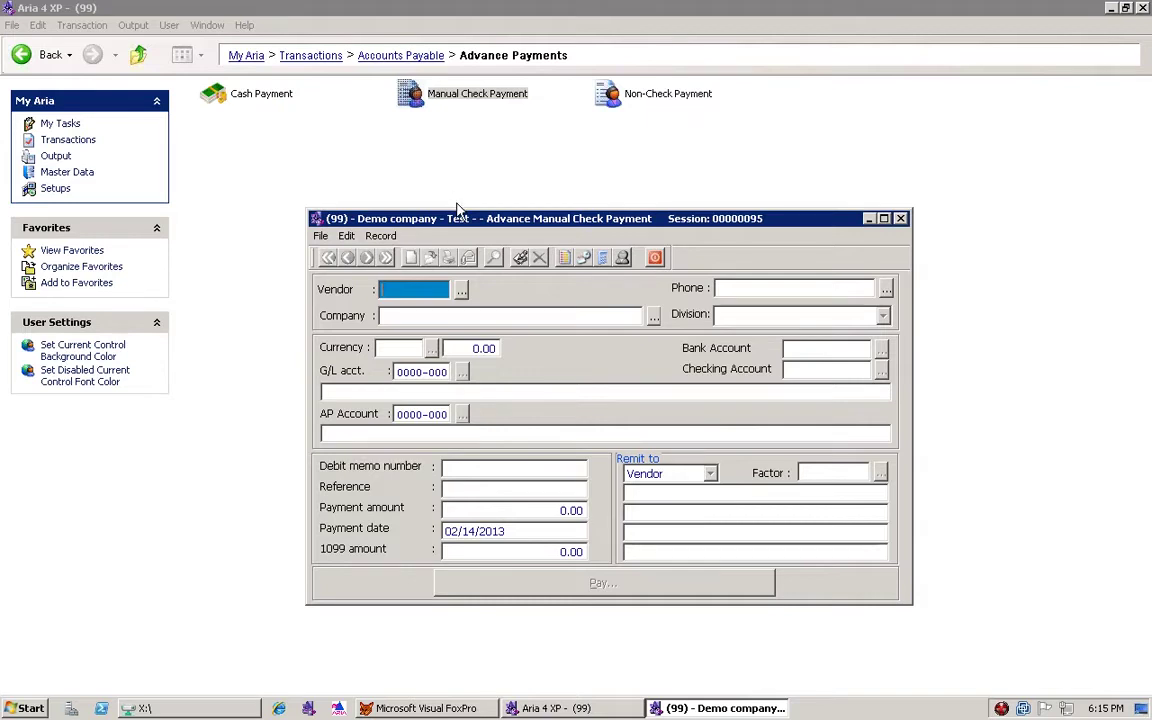
click(656, 258)
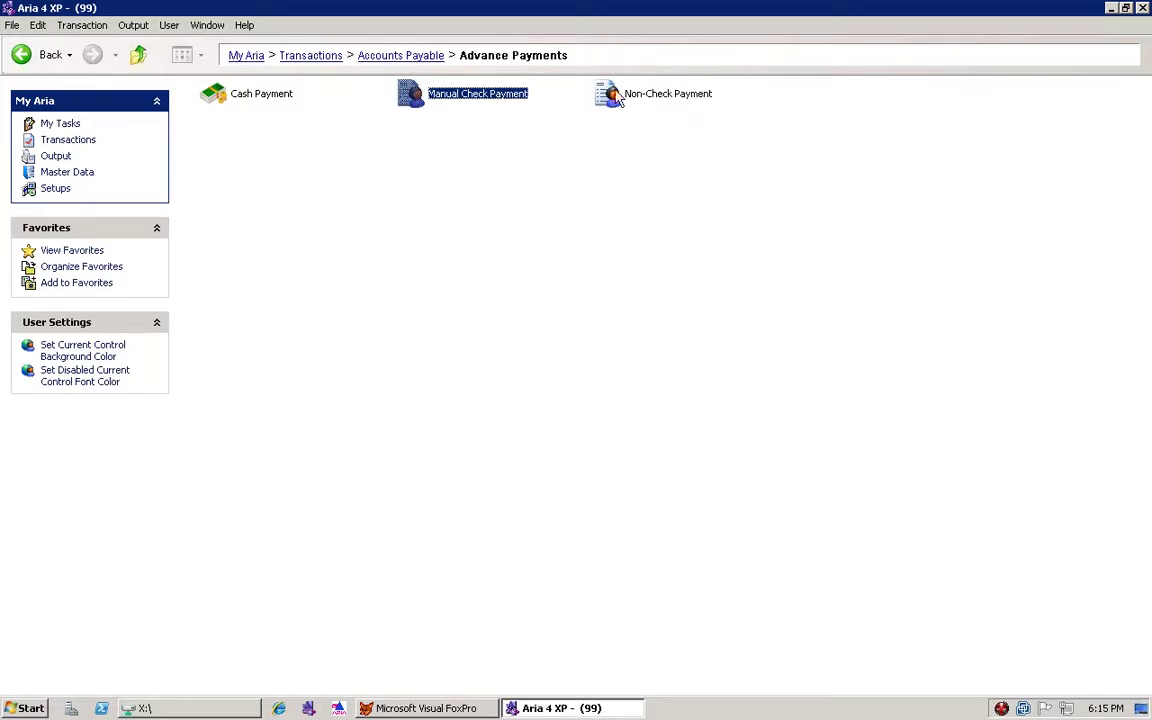
key(Right)
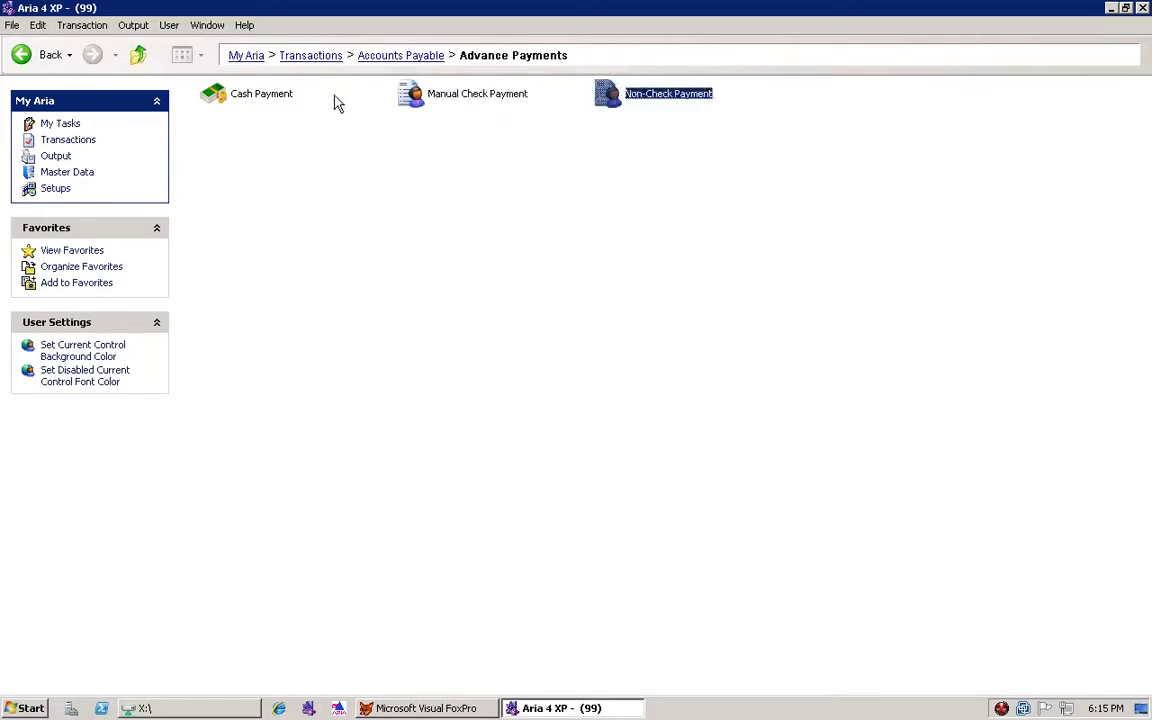
click(272, 96)
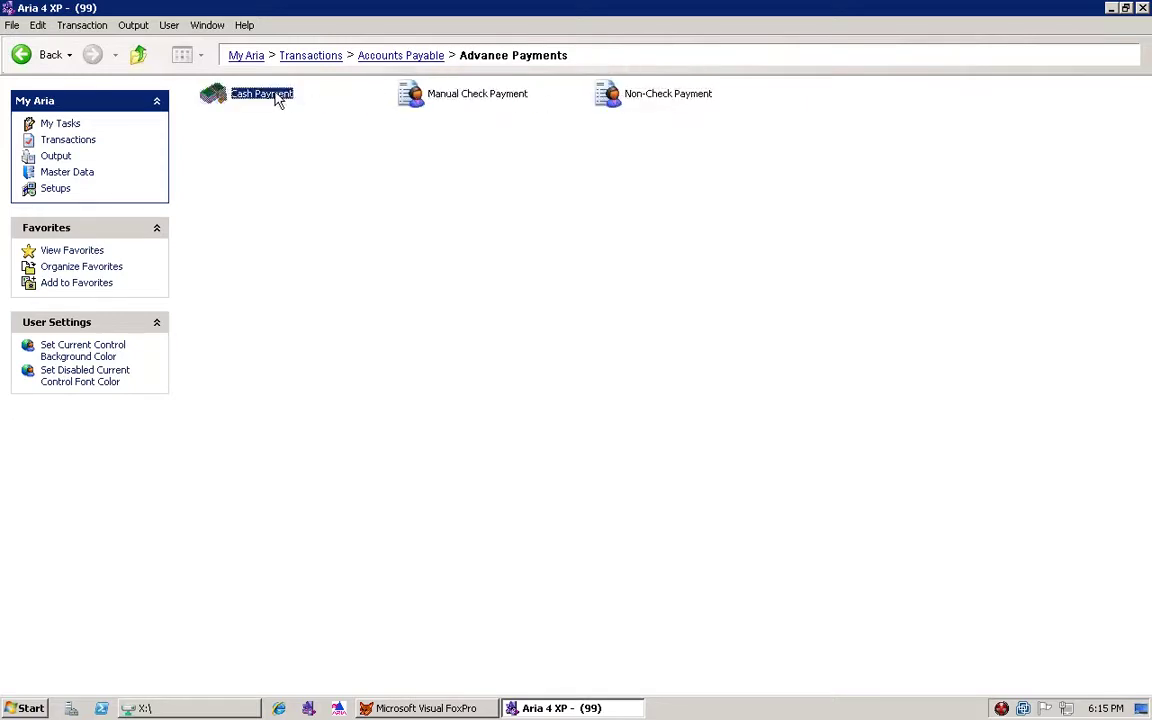
View the advance non-check payment form, close it and return to the Accounts Payable transactions.
double_click(649, 94)
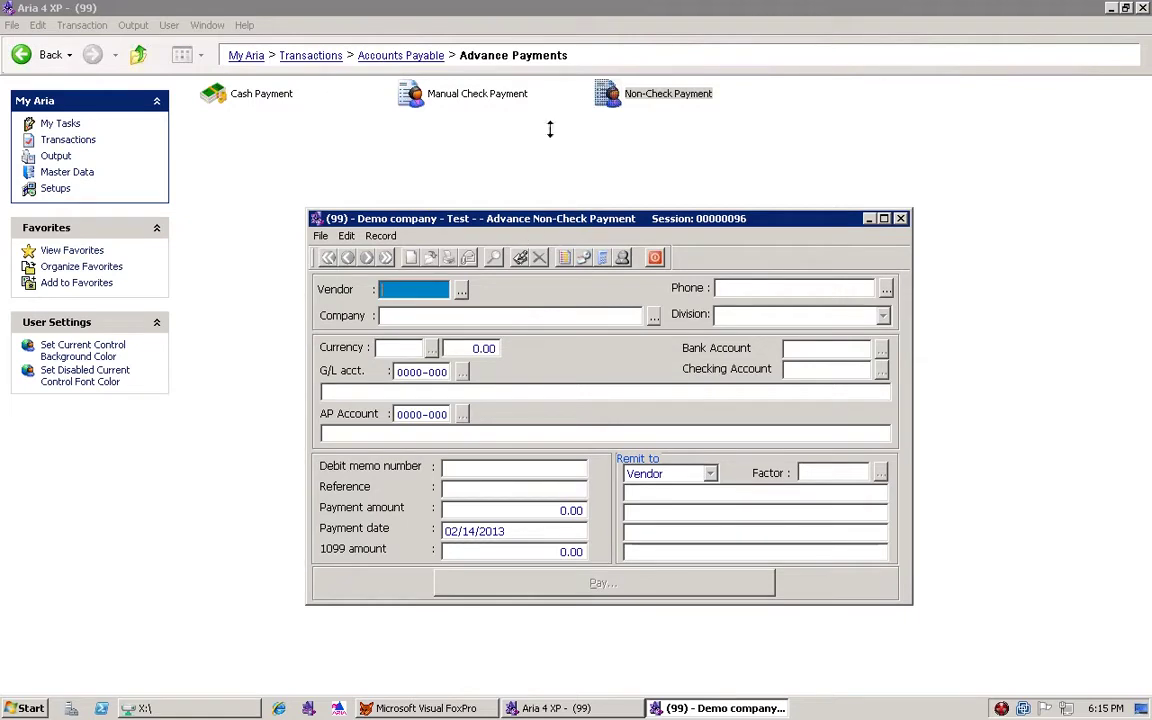
click(656, 259)
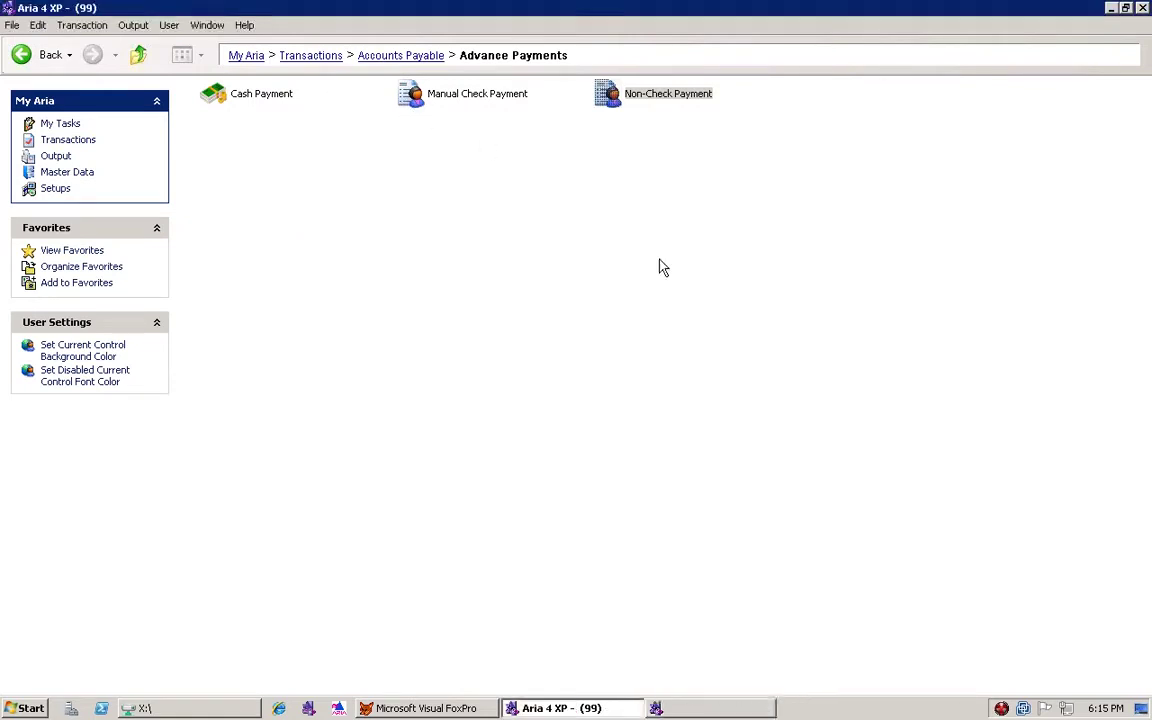
click(140, 54)
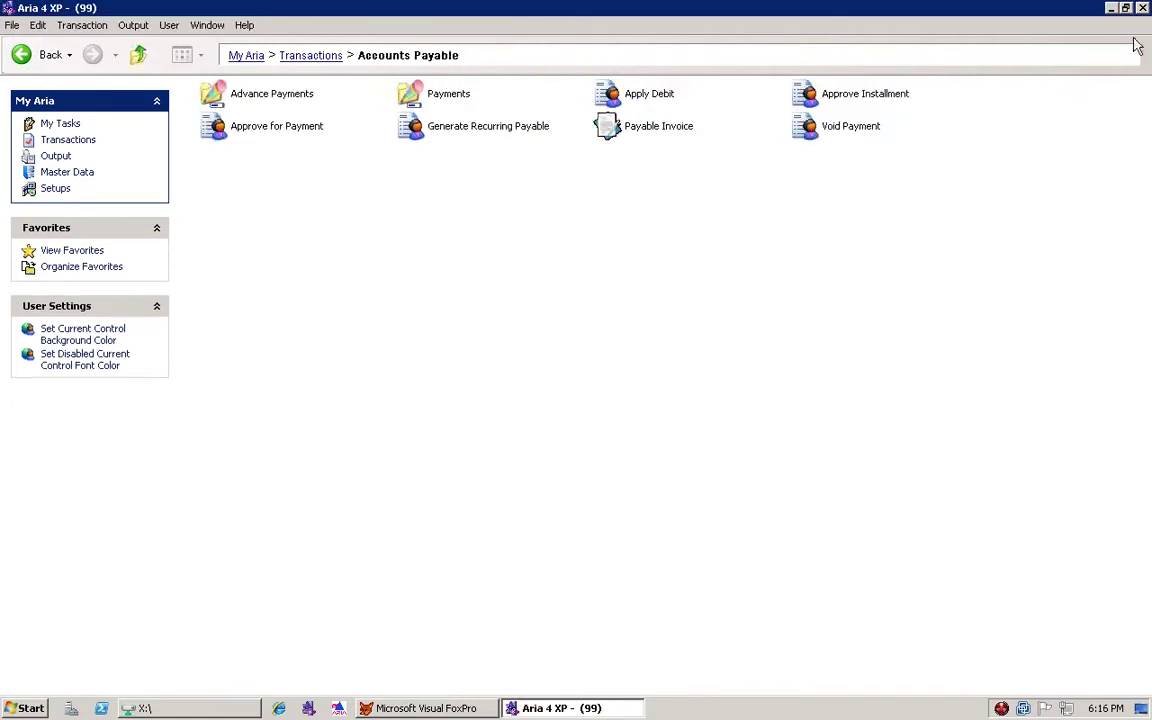
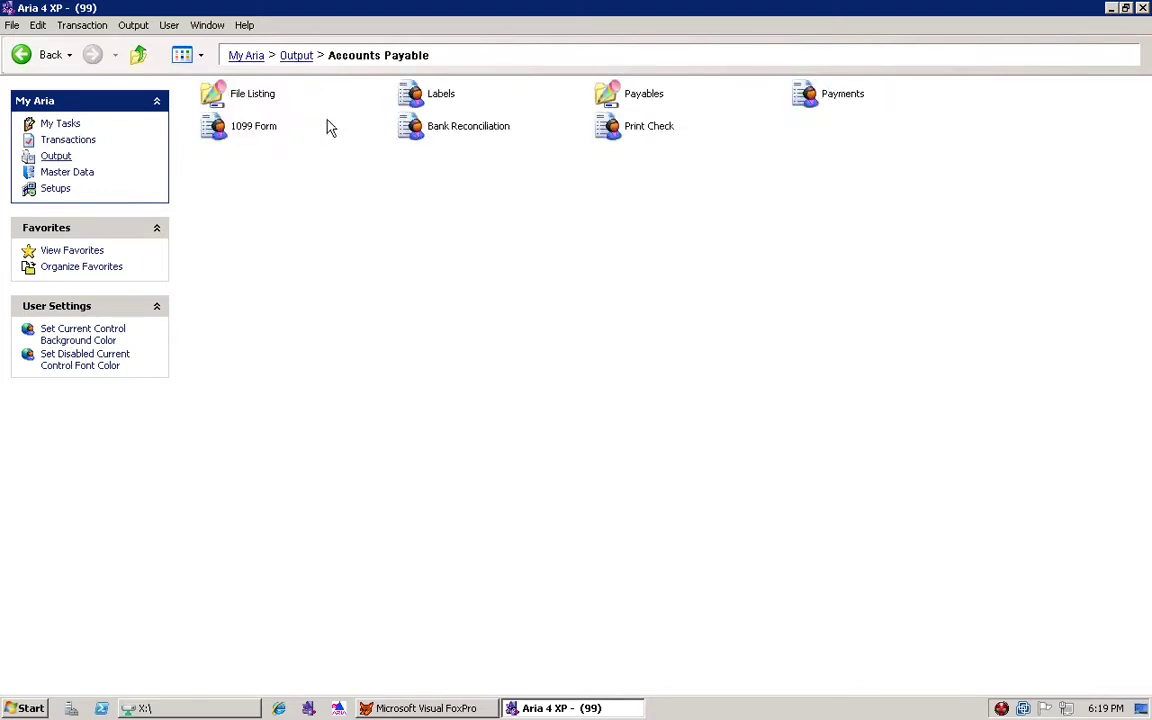
Open Print Check from the Accounts Payable output, keeping Approved invoices as the check source and Print Stub Lines at Yes.
click(640, 130)
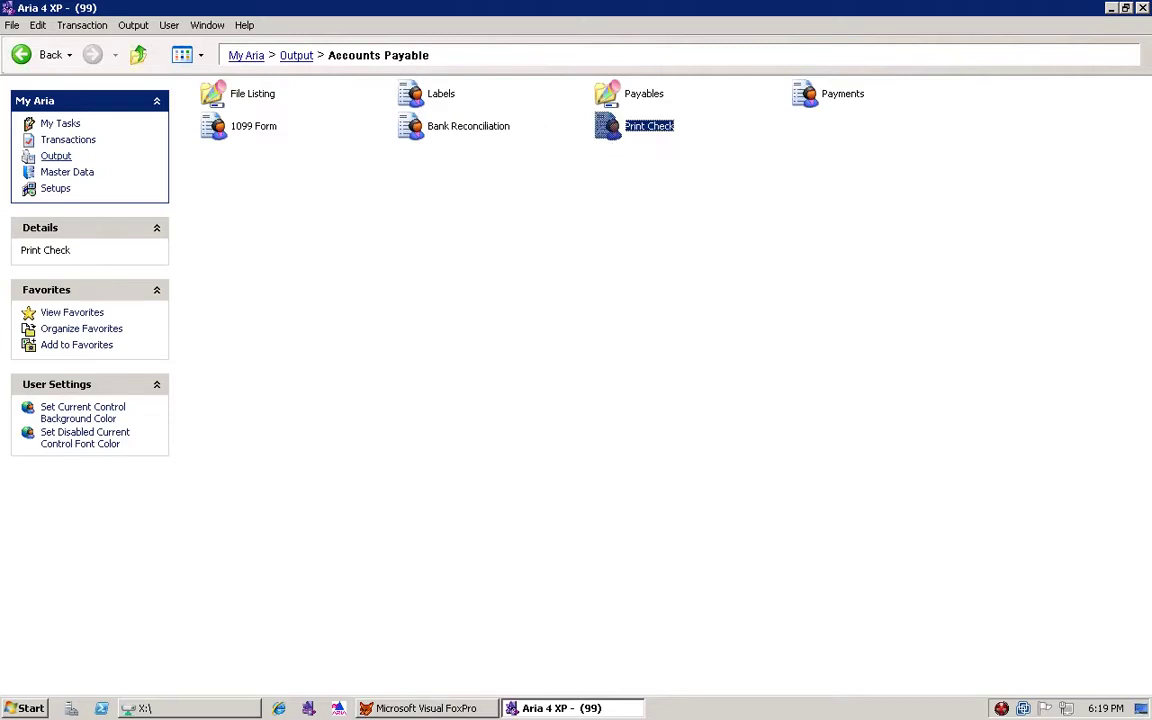
double_click(659, 130)
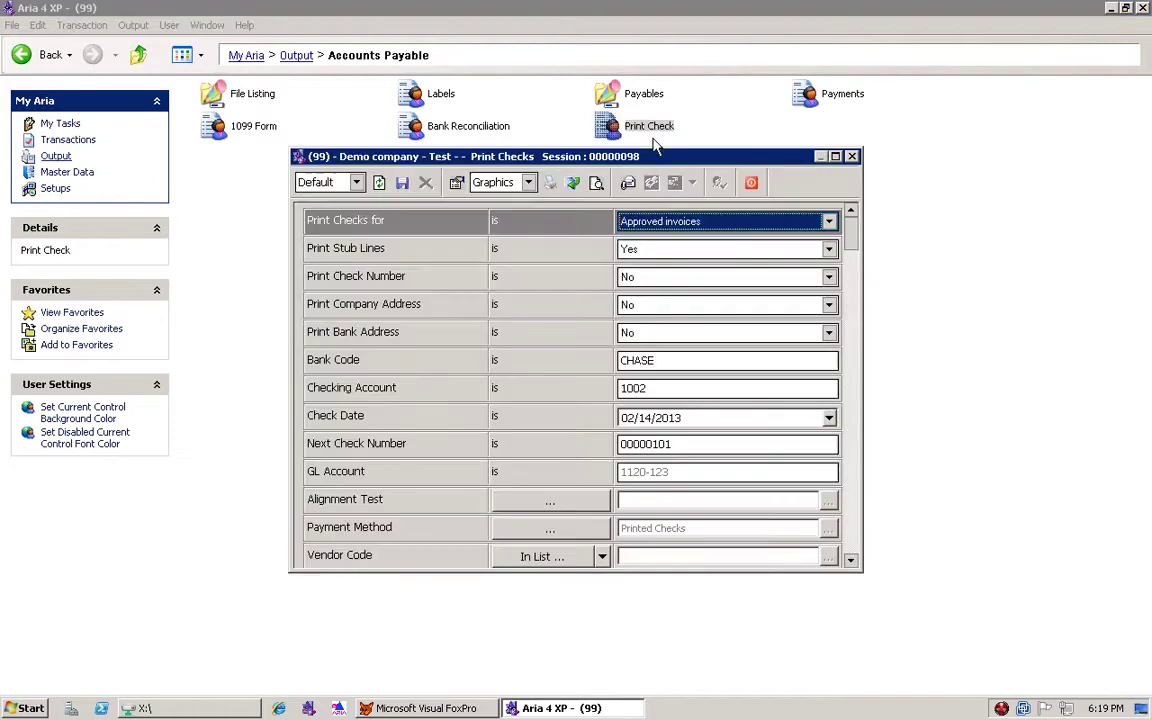
click(729, 228)
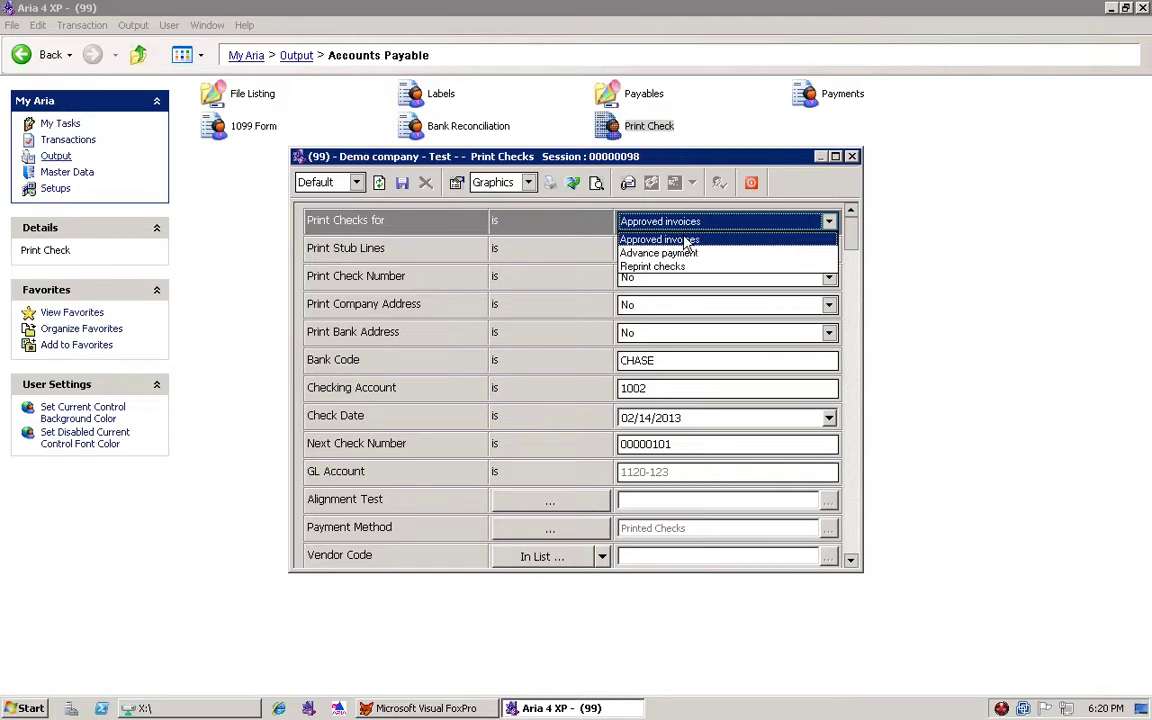
click(686, 241)
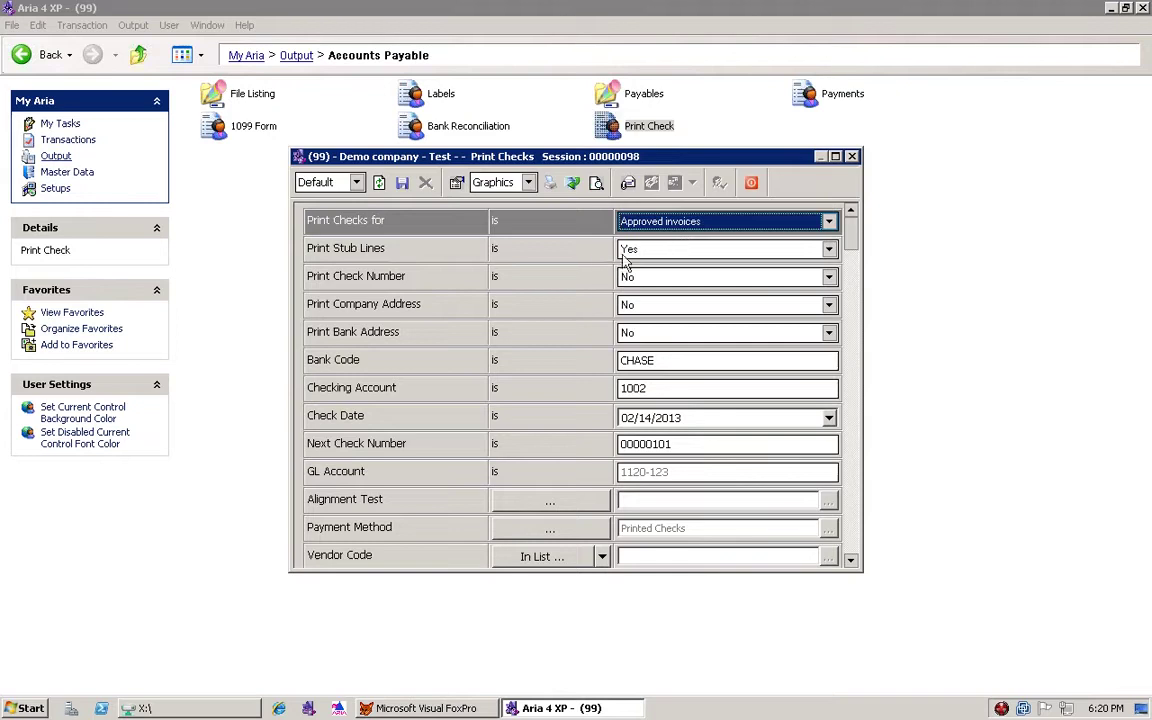
click(657, 251)
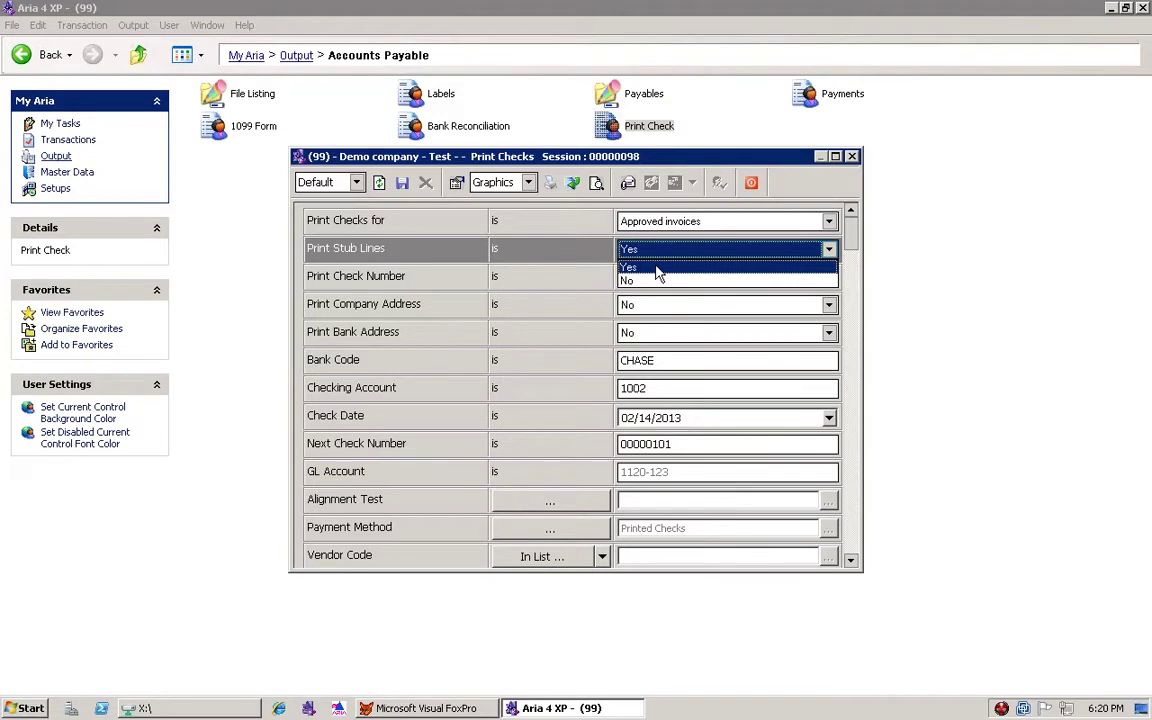
click(657, 268)
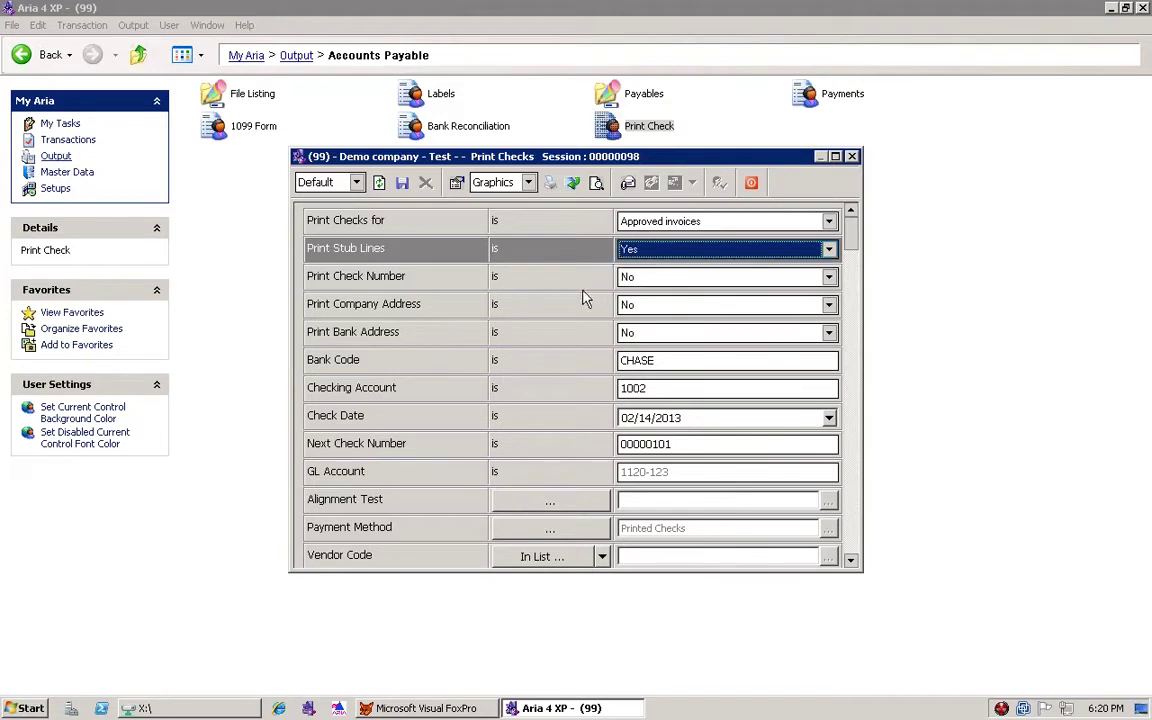
Try Print Check Number with Yes and return it to No.
click(652, 279)
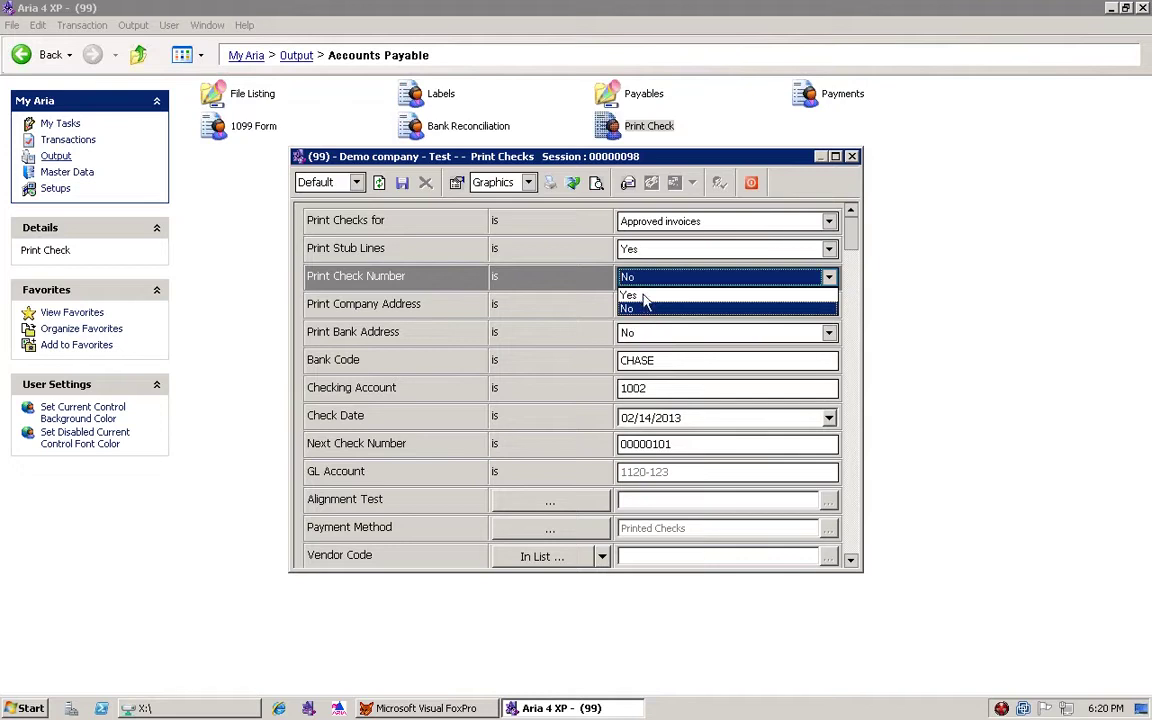
click(644, 296)
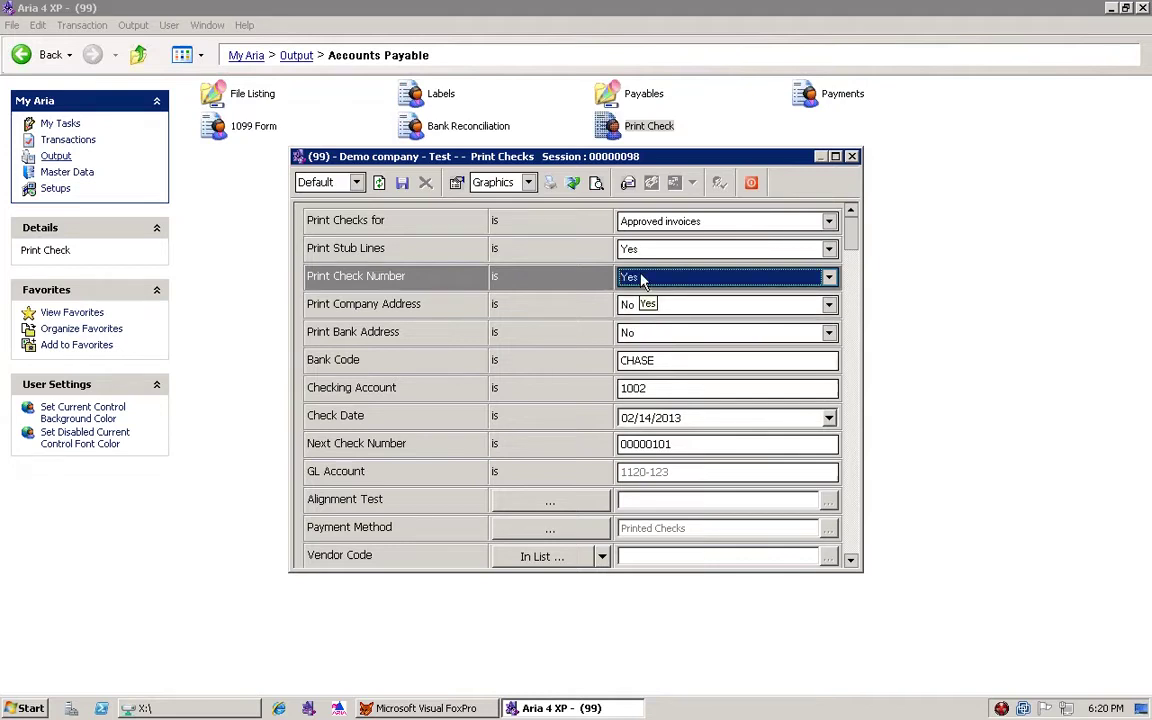
click(642, 279)
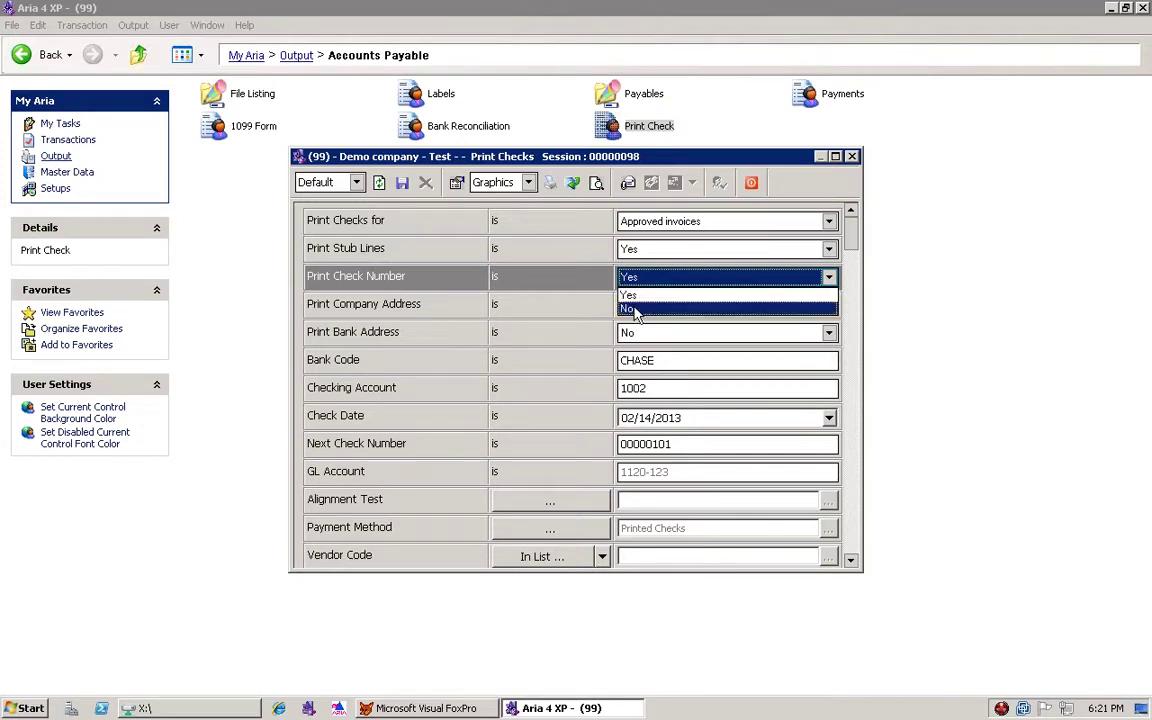
click(635, 310)
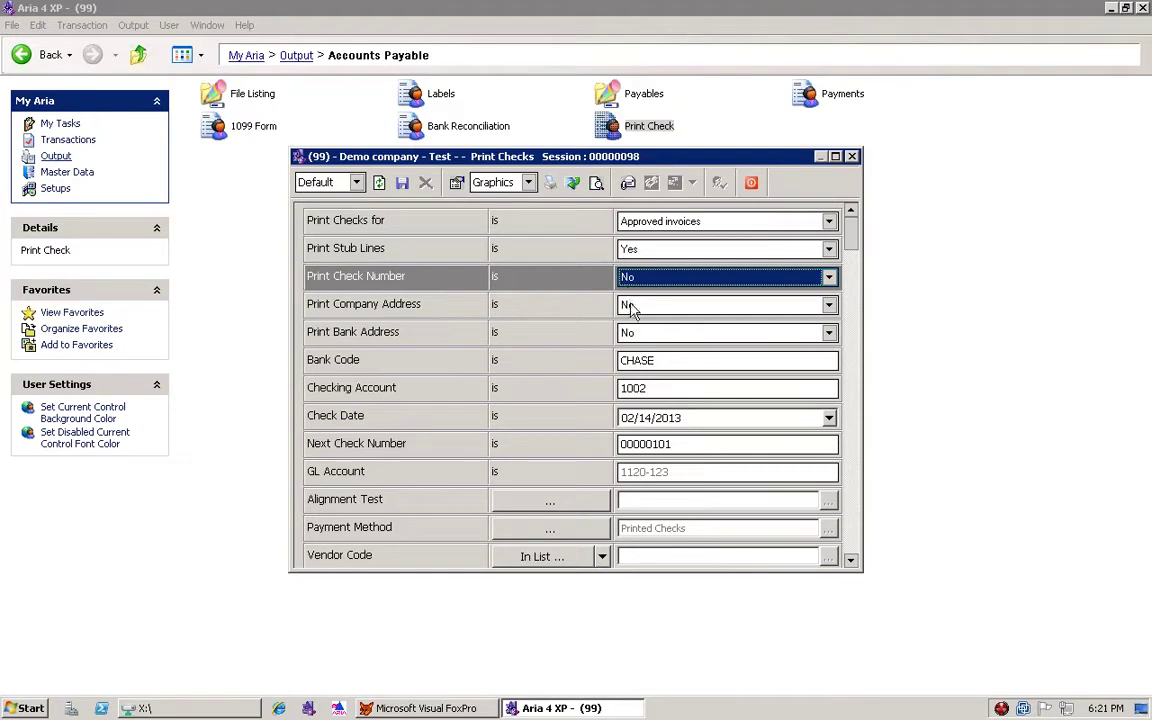
Set Print Company Address to Yes for the printed checks.
click(651, 309)
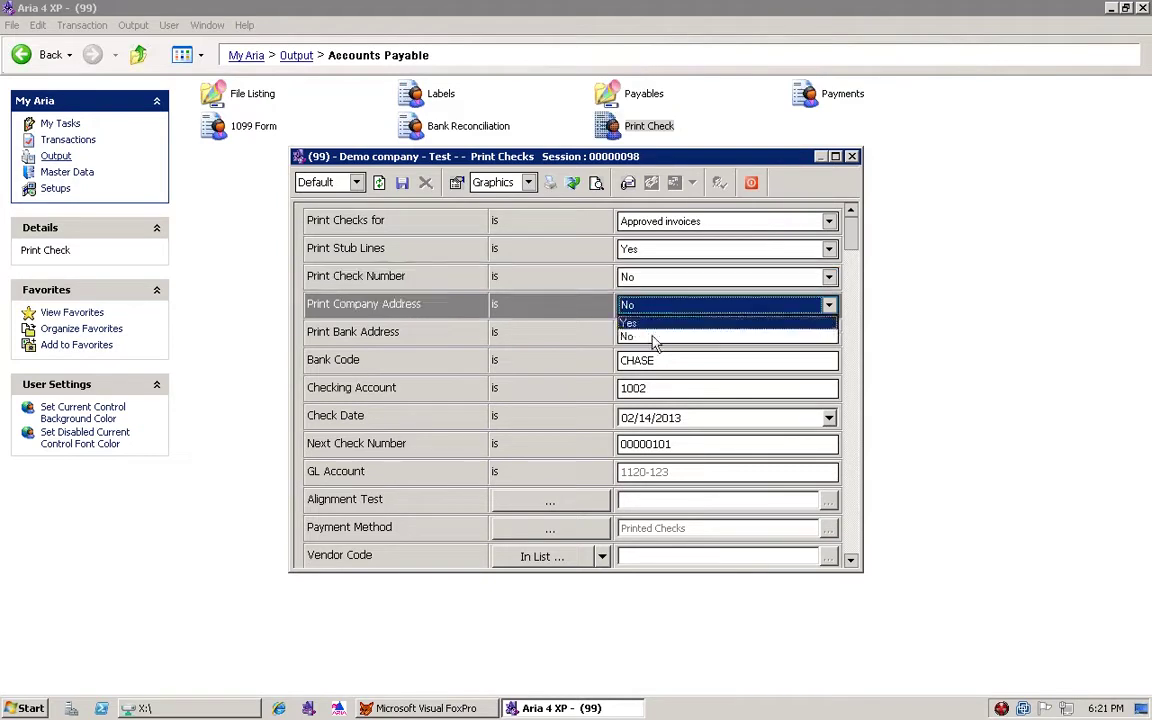
click(645, 337)
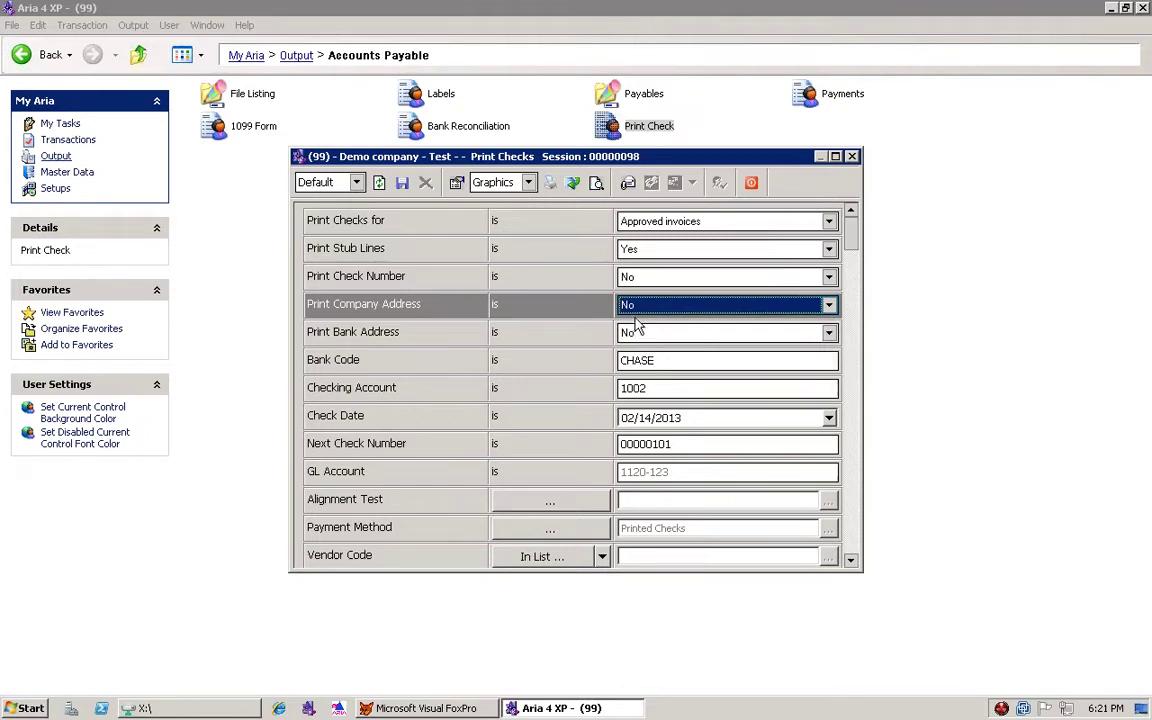
click(635, 310)
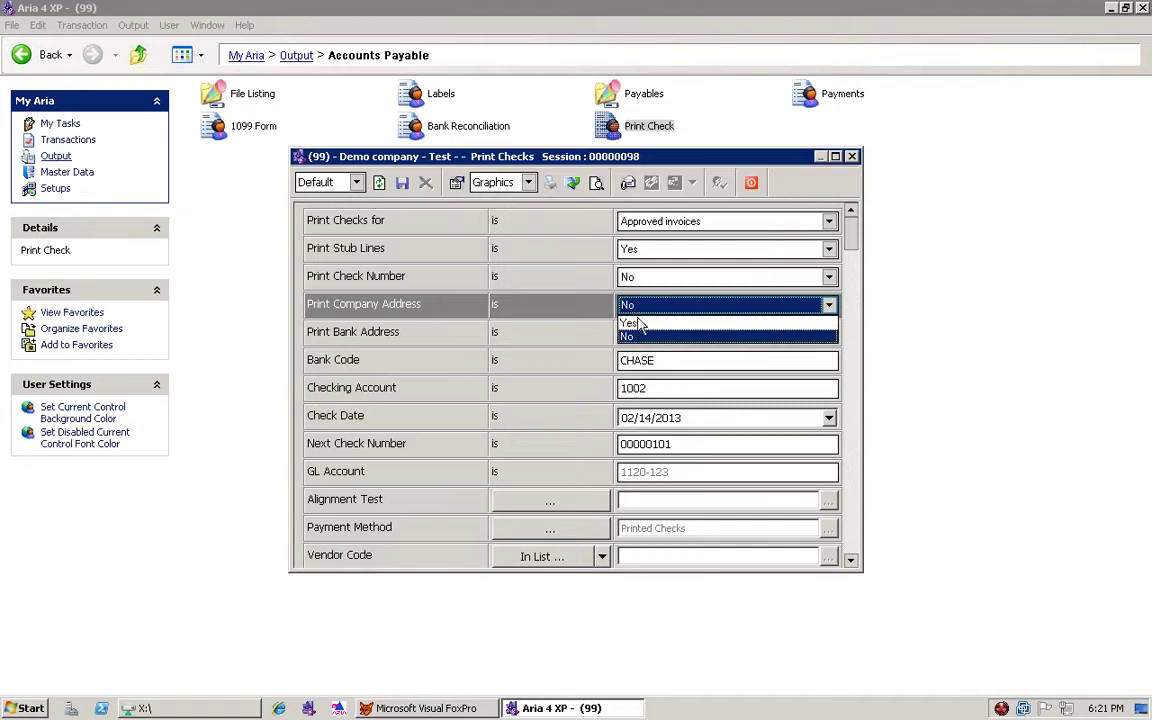
click(637, 325)
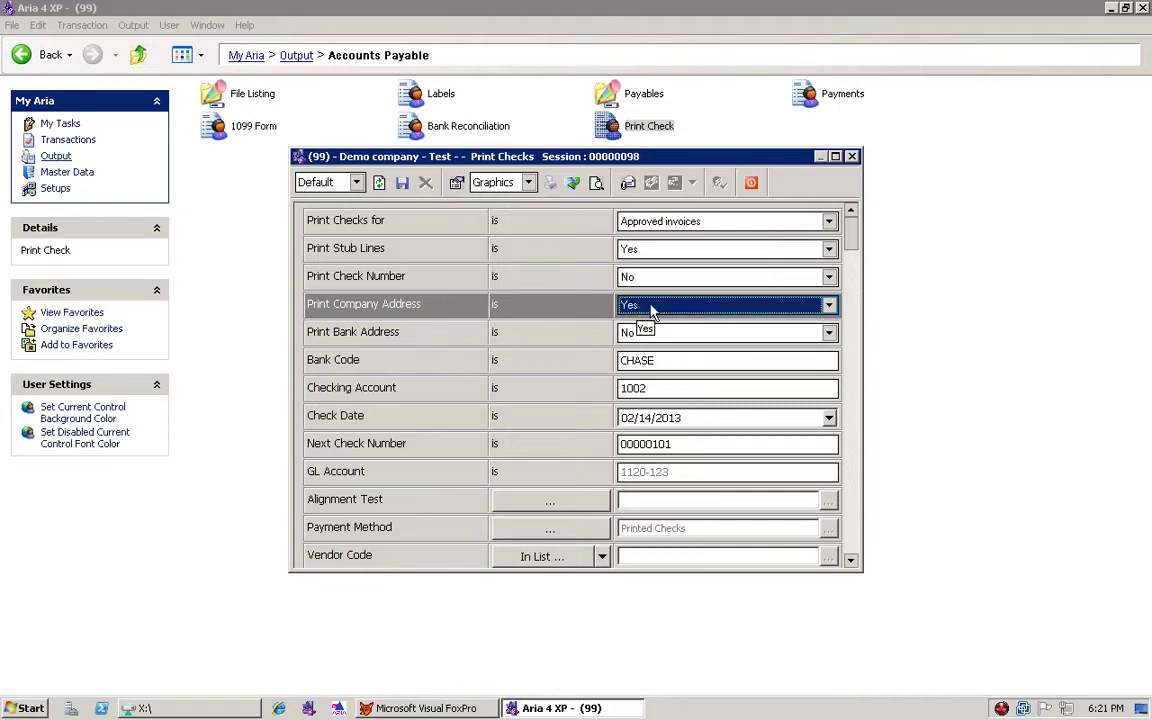
click(647, 312)
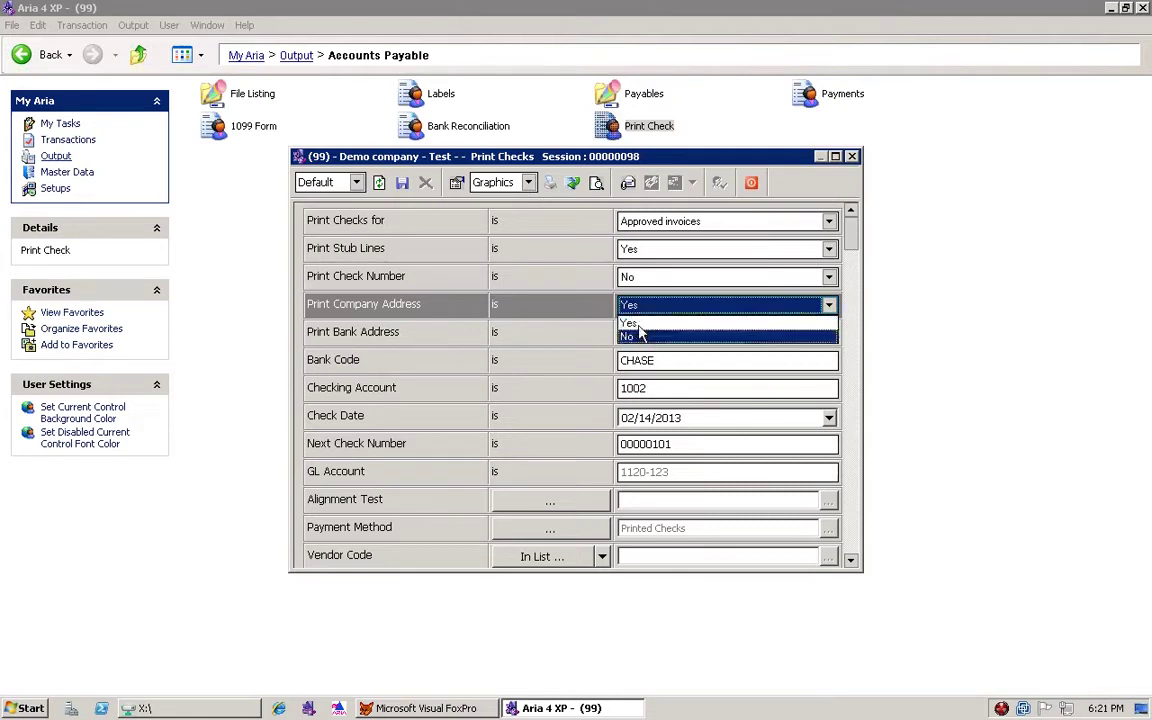
click(643, 338)
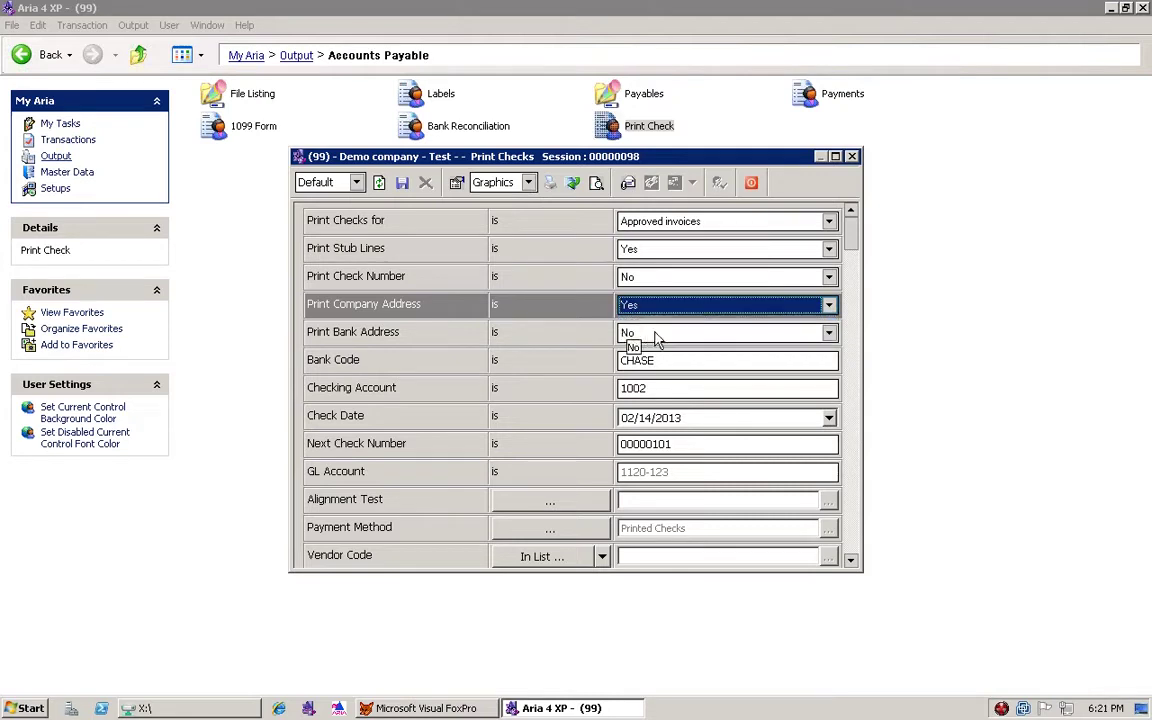
Review the bank address, bank code, checking account, check date and next check number options without changing them.
click(656, 337)
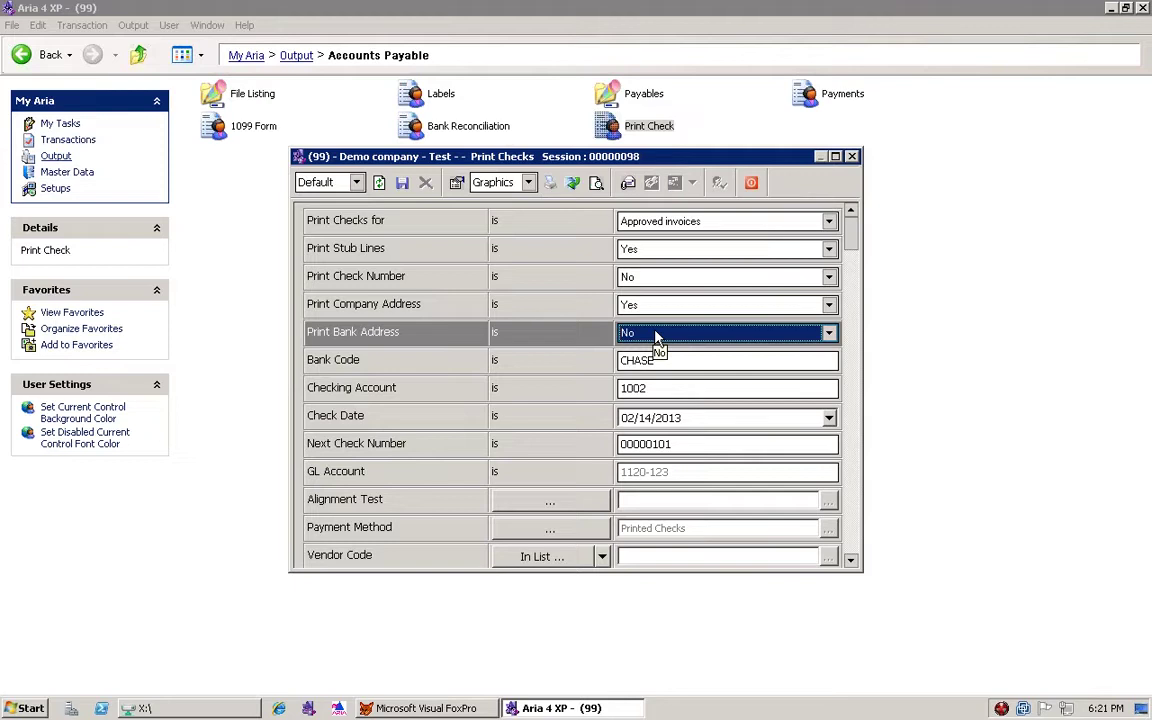
key(Tab)
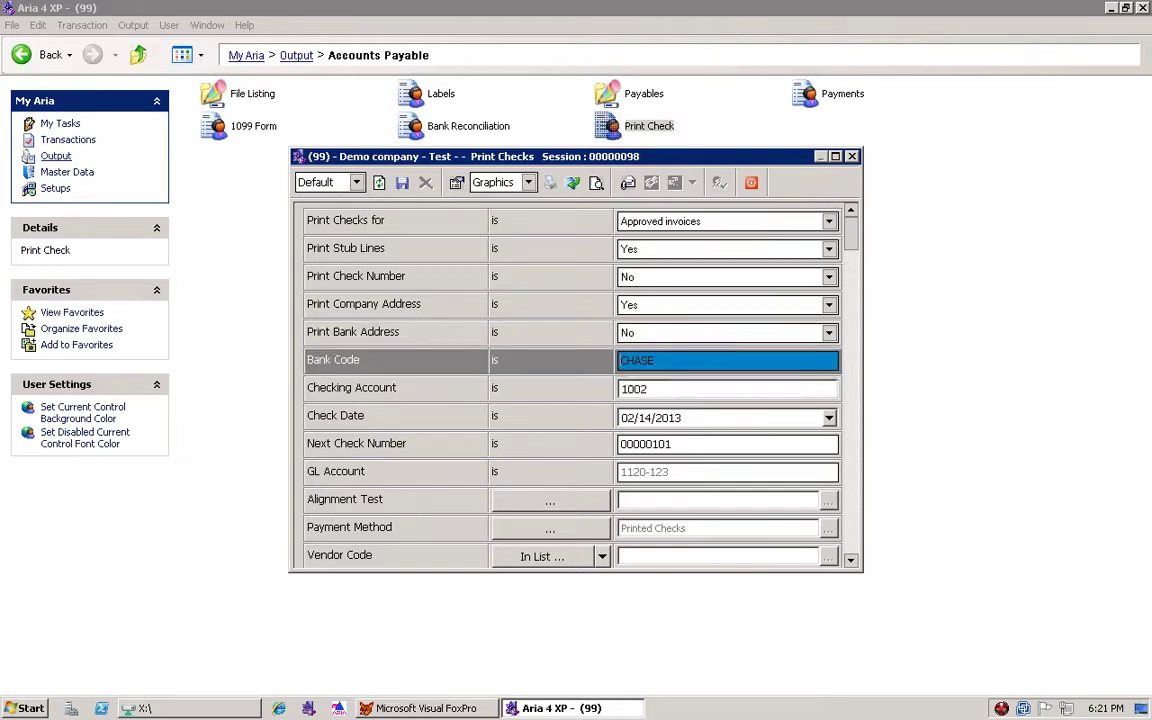
key(Tab)
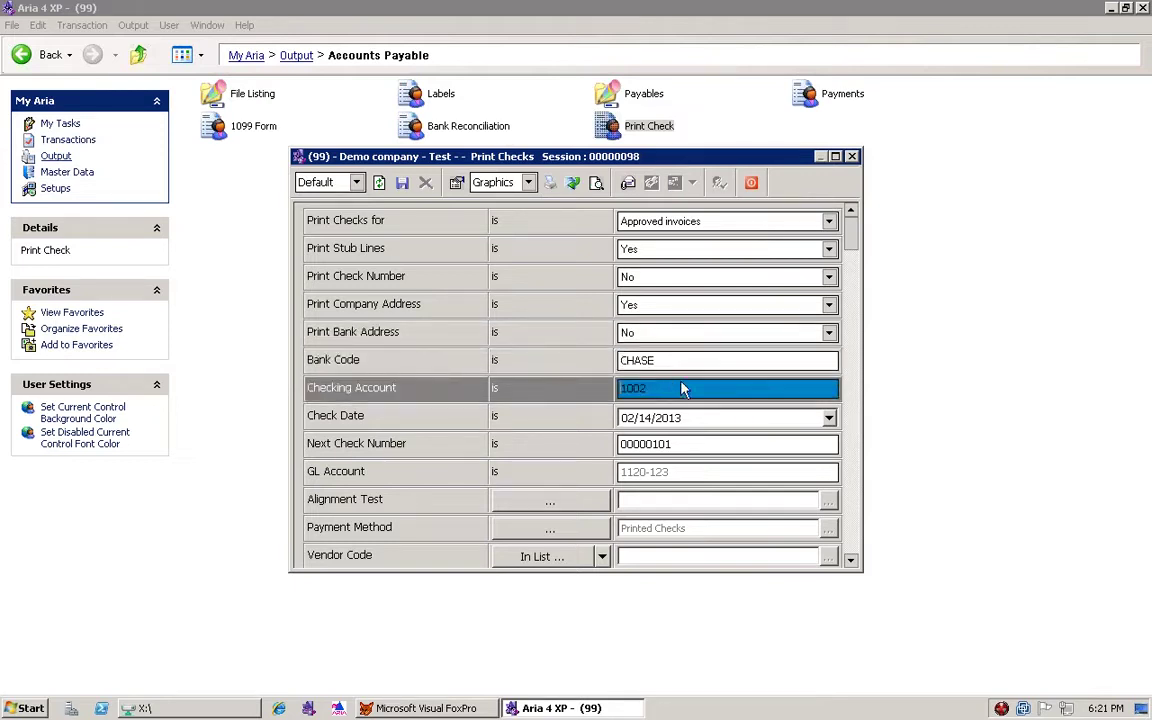
key(shift+Tab)
key(Tab)
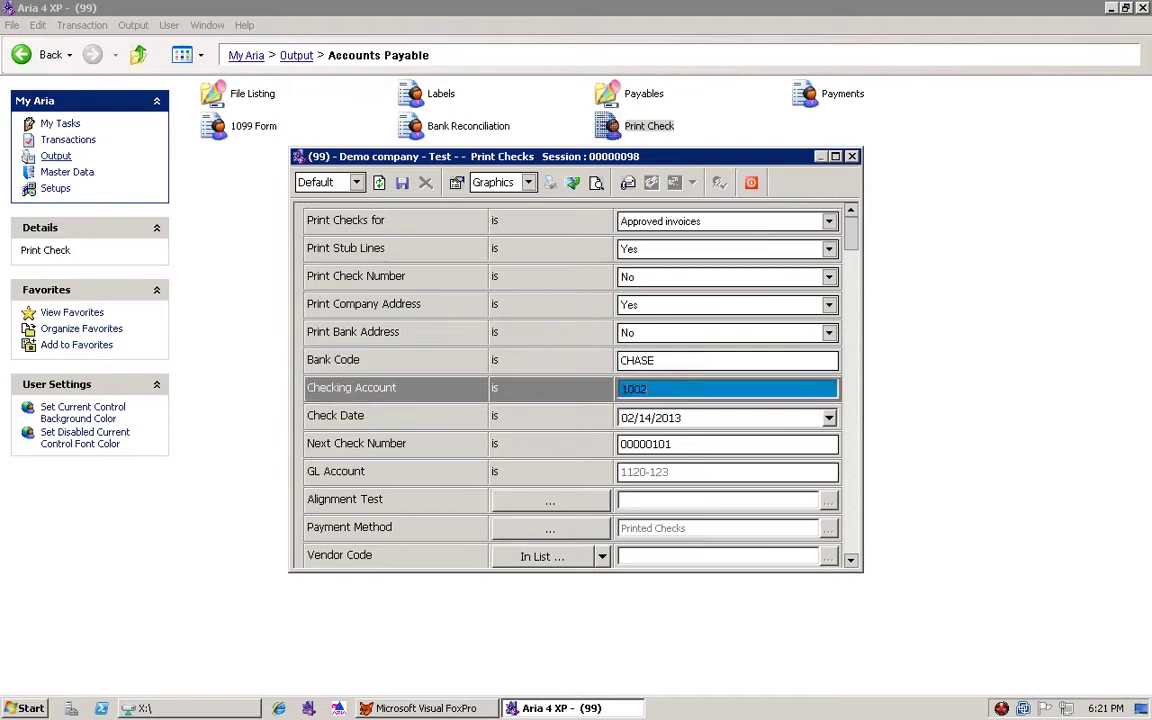
key(shift+Tab)
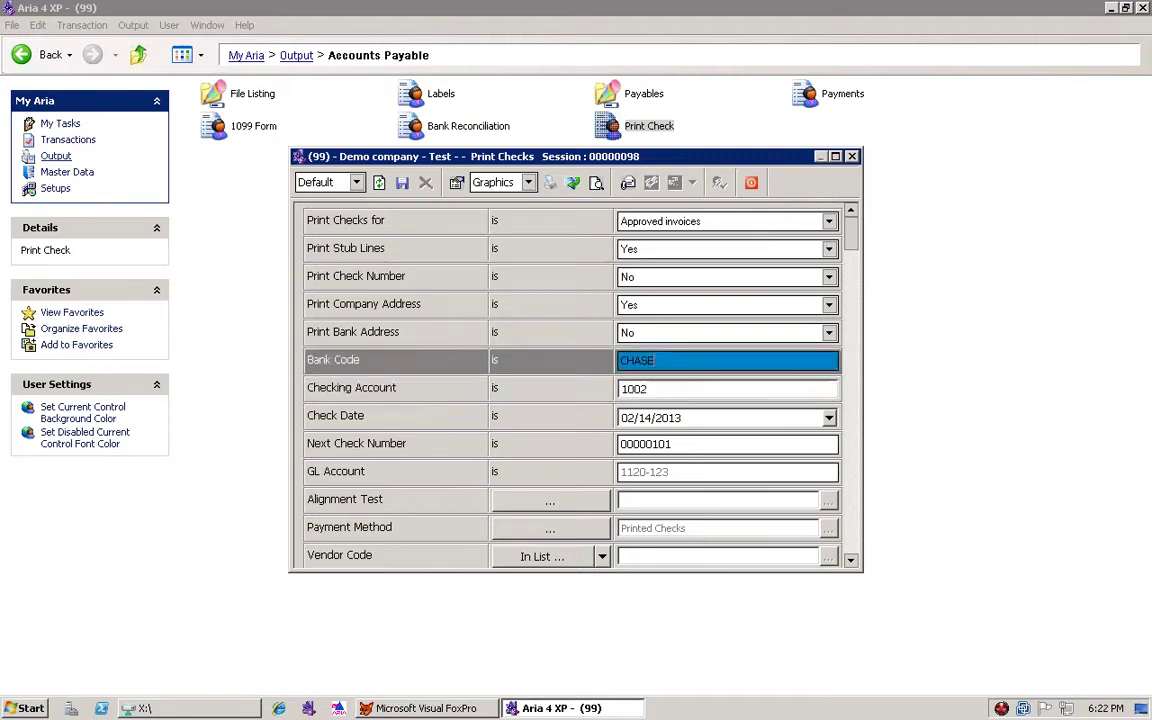
key(Tab)
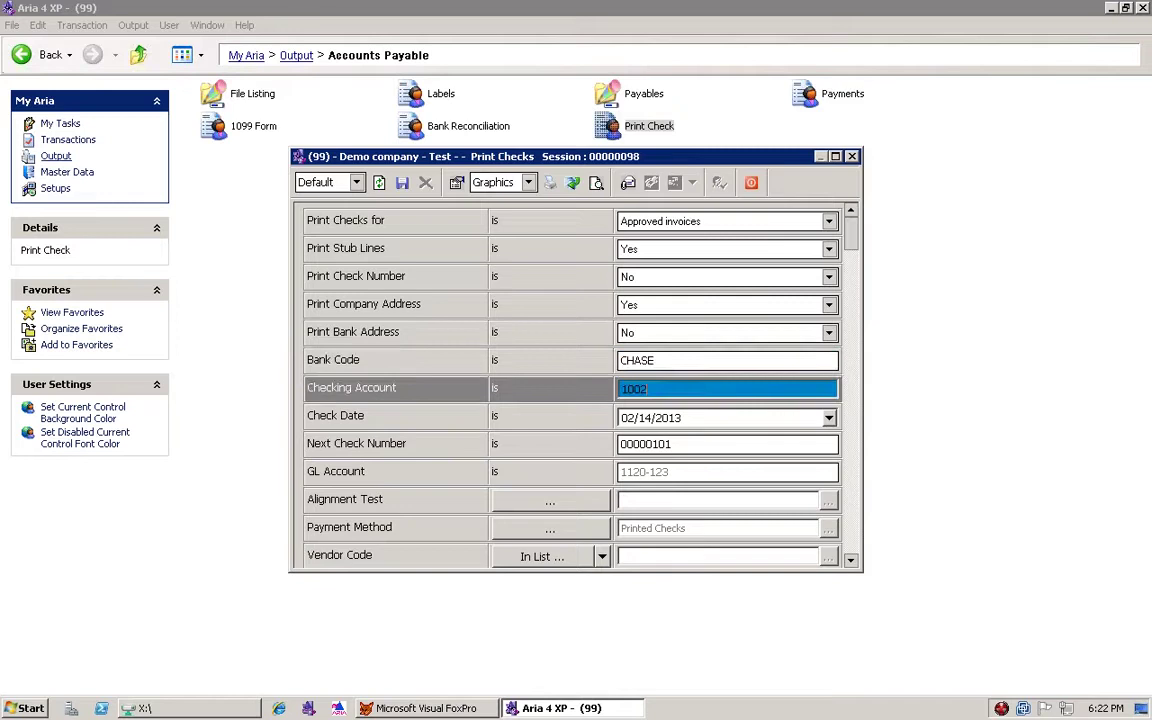
key(Tab)
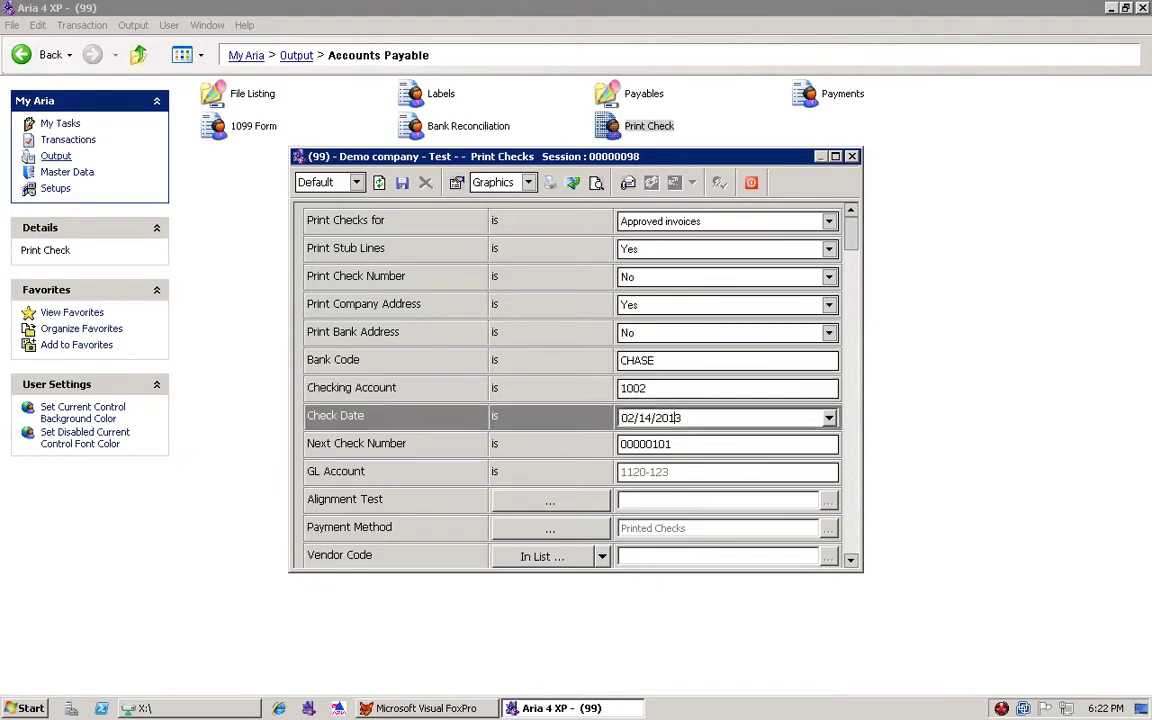
key(ctrl+a)
key(Tab)
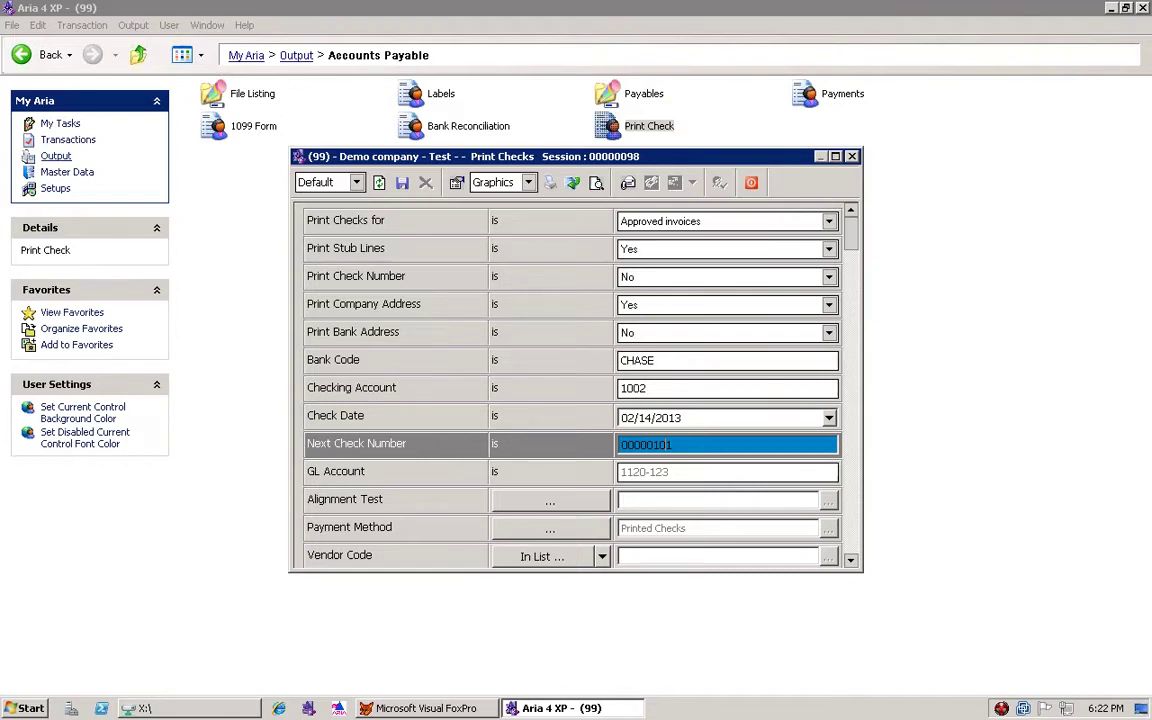
key(Tab)
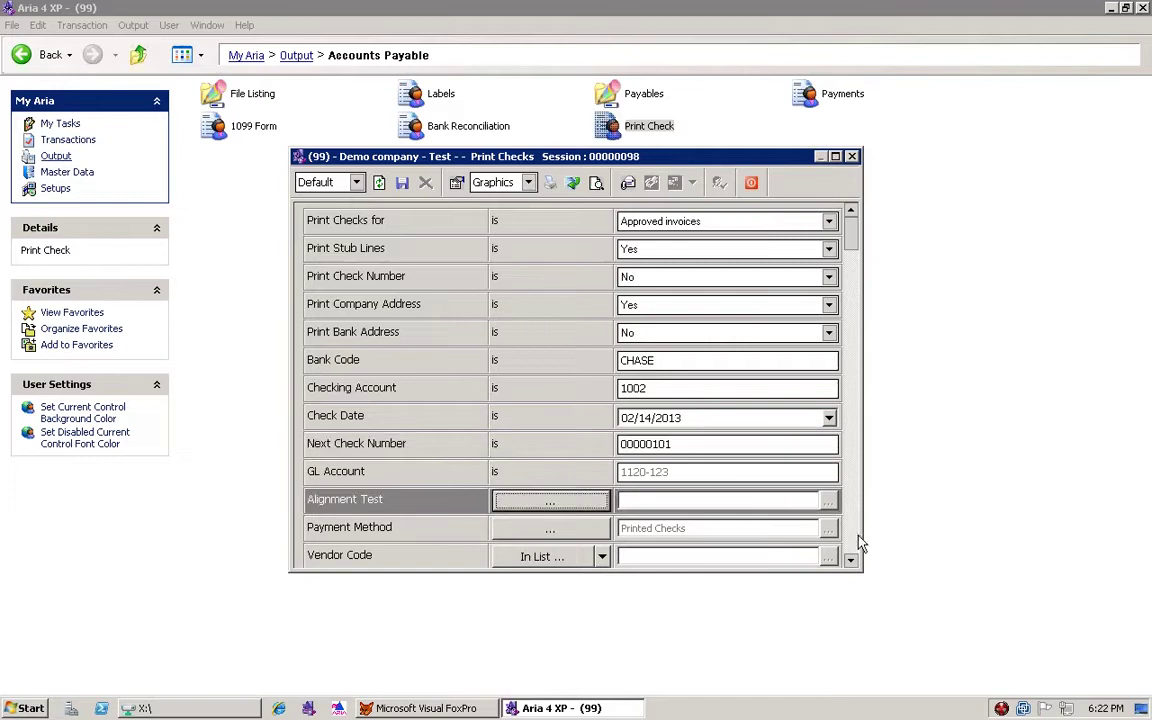
Examine the remaining check selection filters, including payment method, vendor code and due date.
click(857, 546)
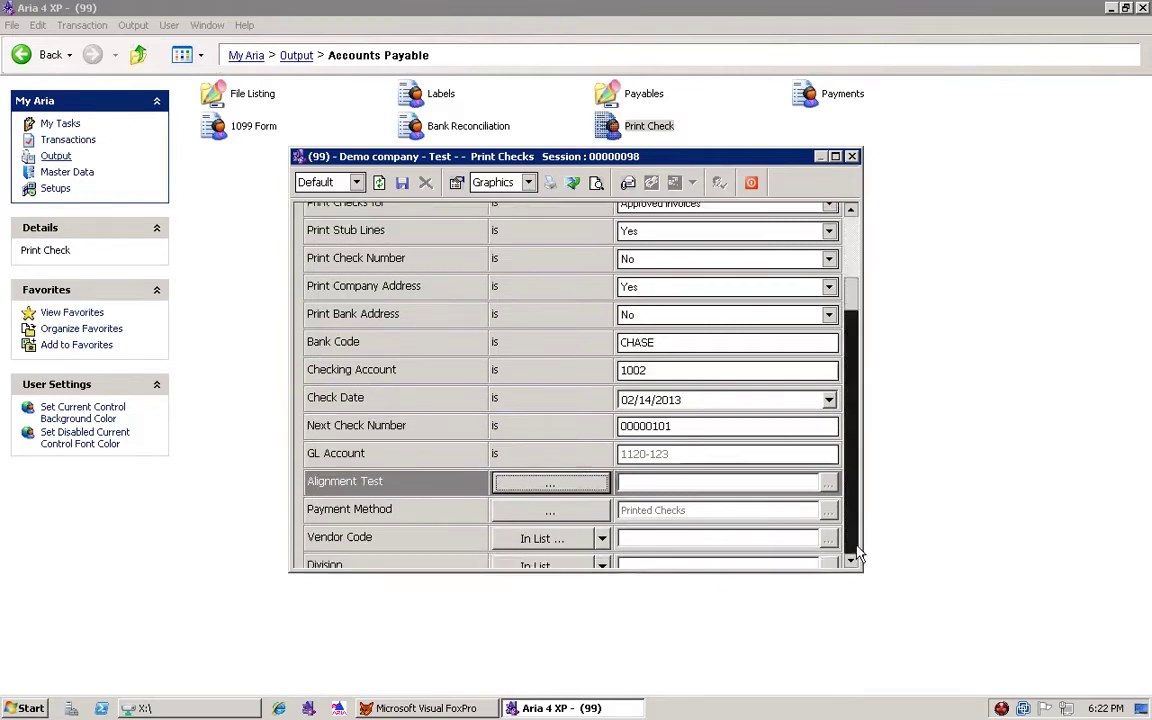
click(857, 552)
click(857, 552)
click(857, 552)
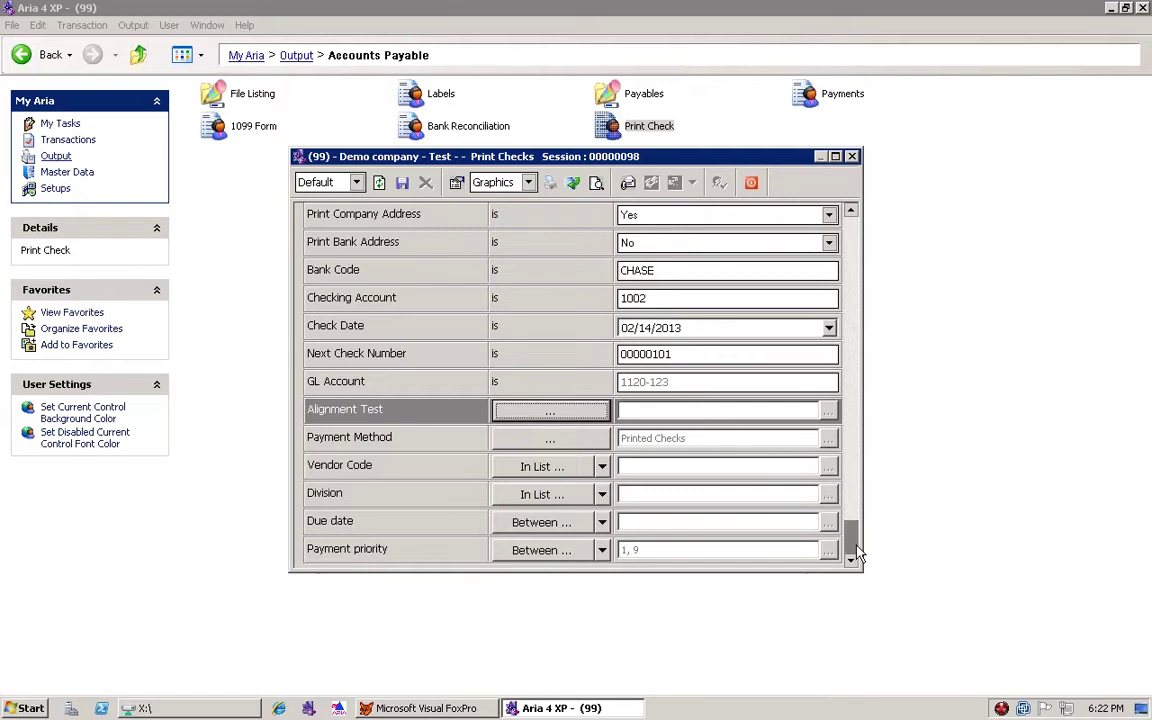
click(557, 442)
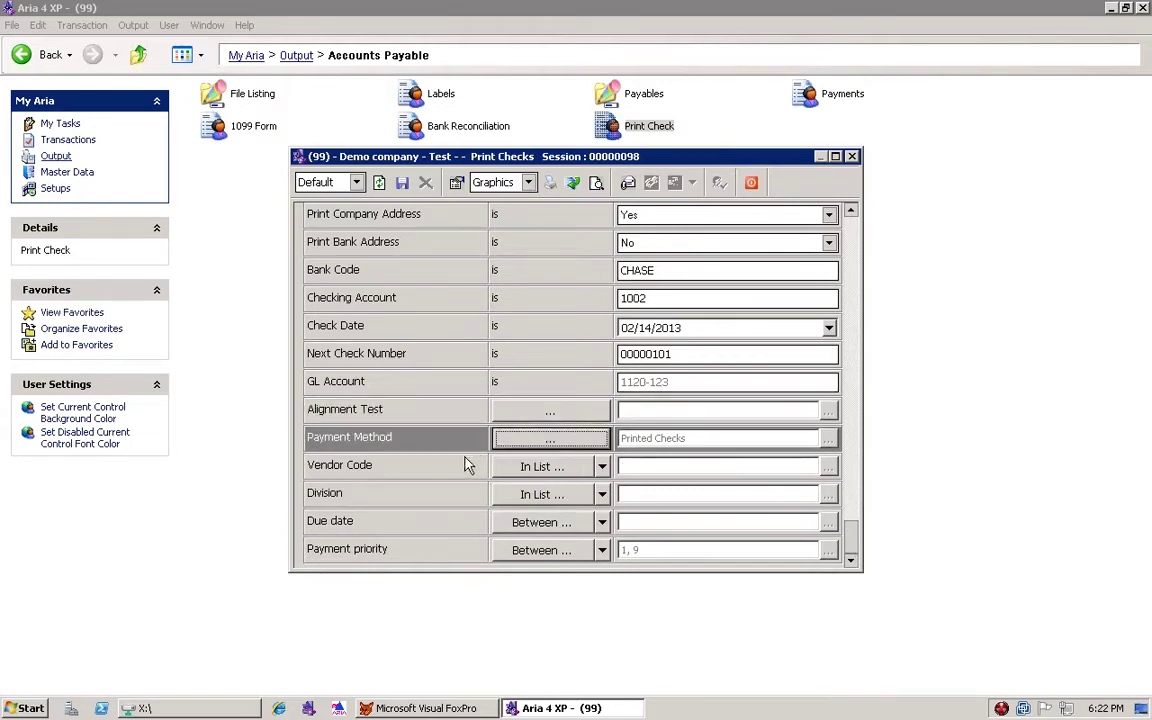
click(577, 472)
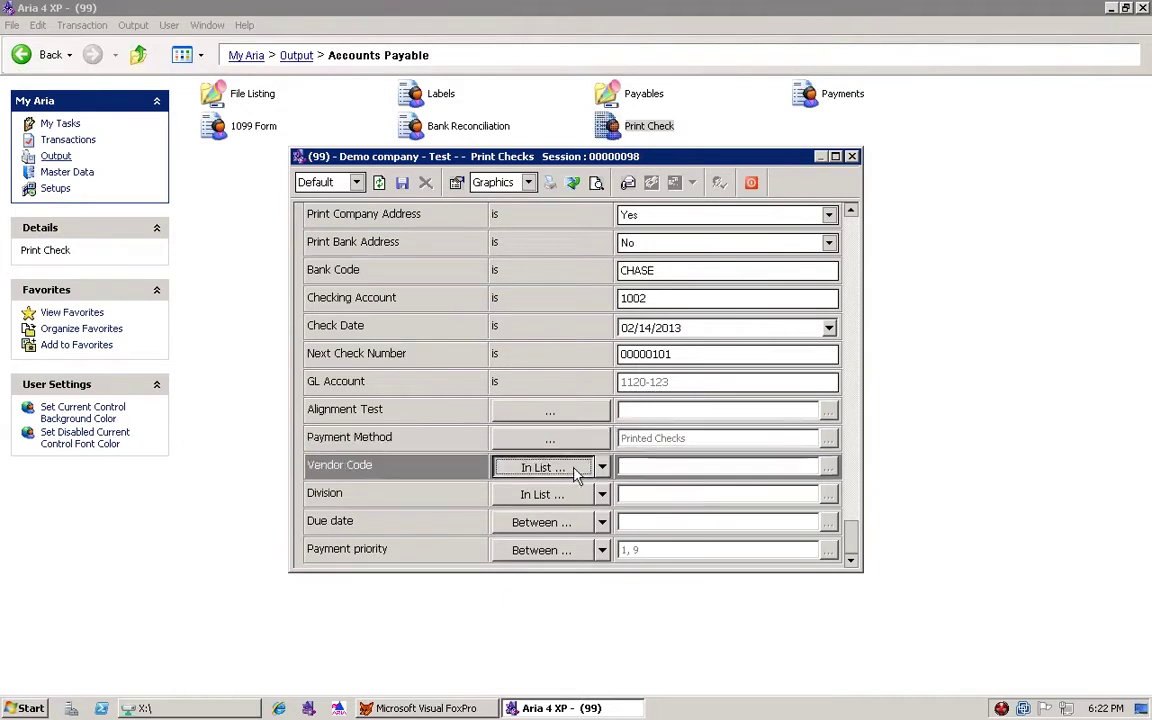
click(538, 528)
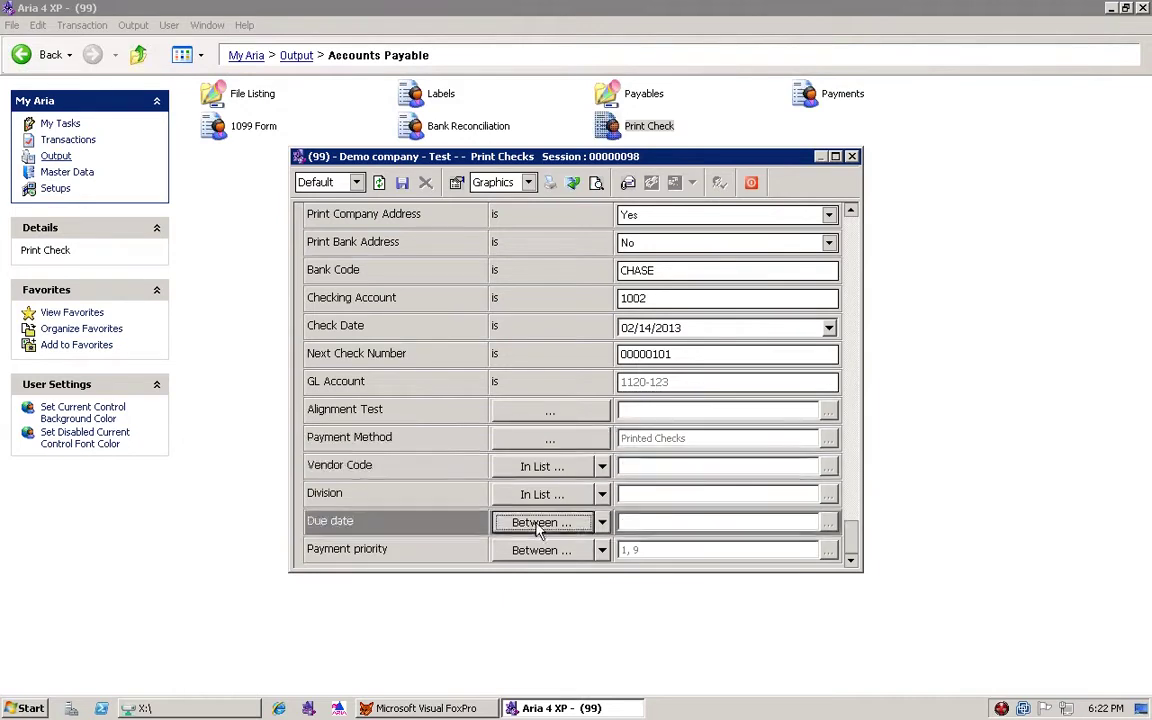
Restrict the check run to vendor UNITED in the Vendor Code filter.
click(581, 556)
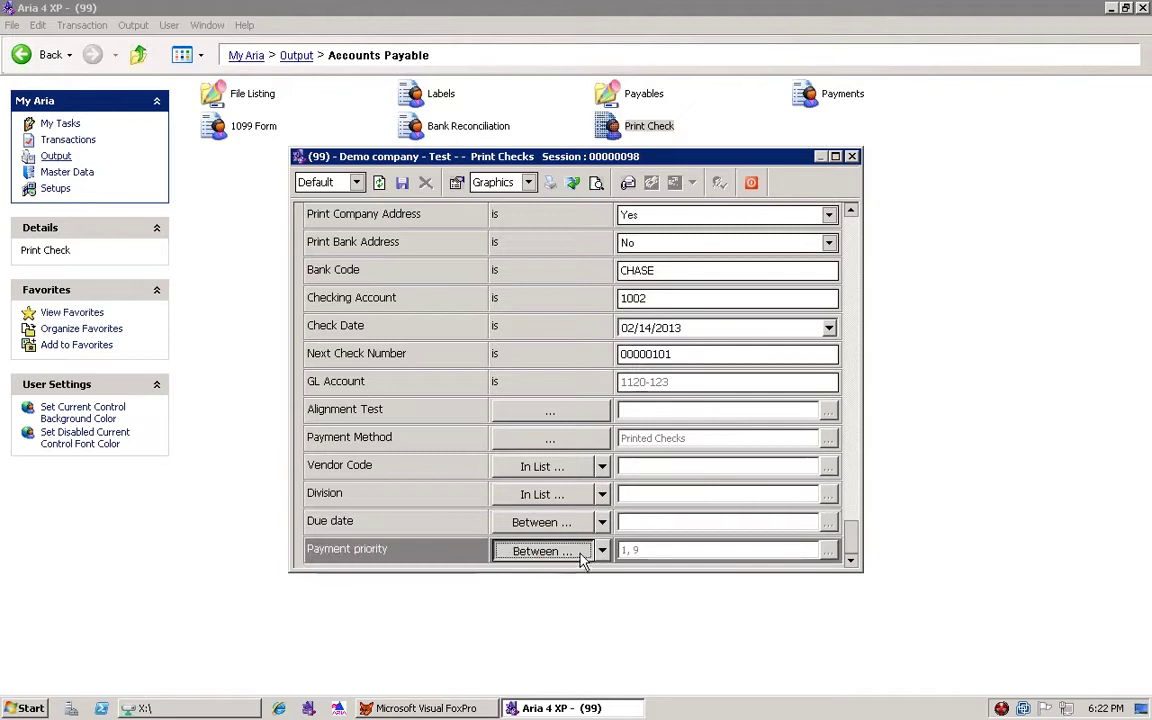
click(538, 470)
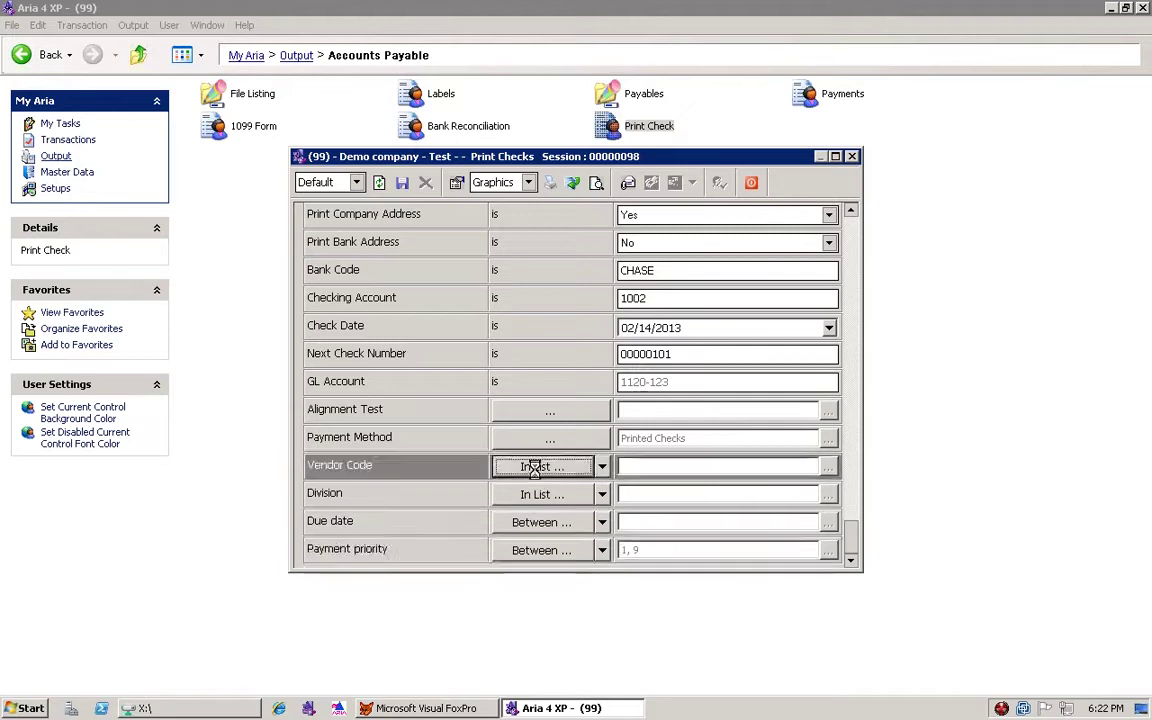
click(321, 329)
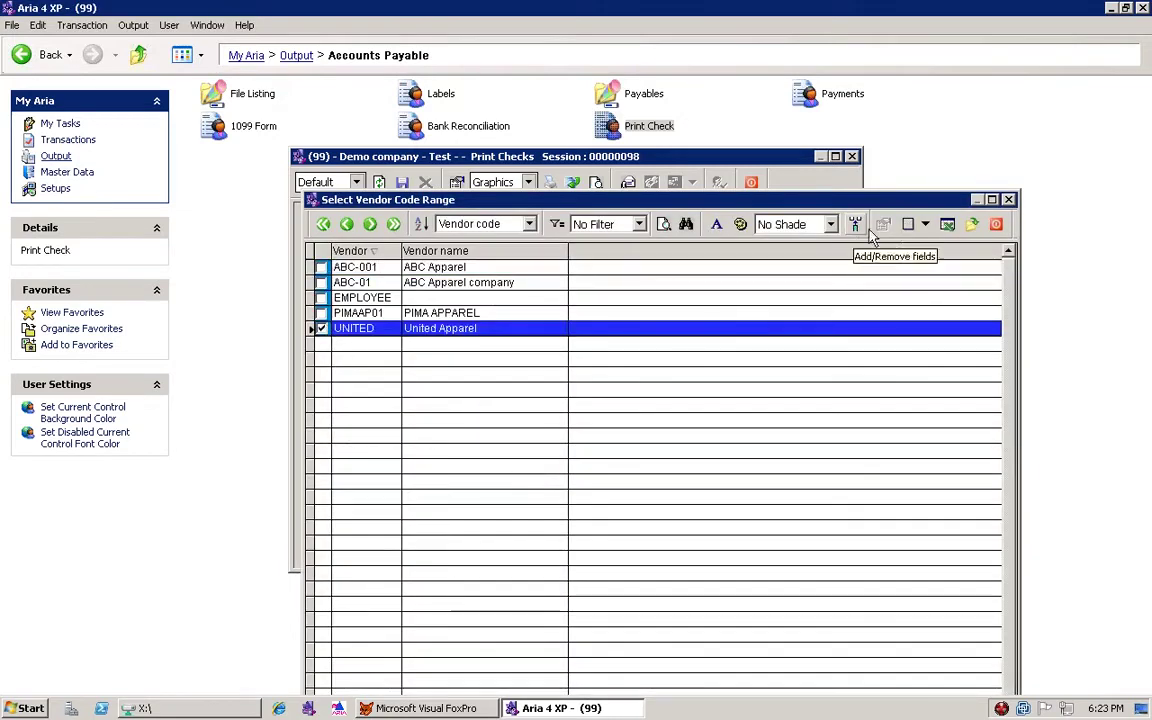
click(969, 226)
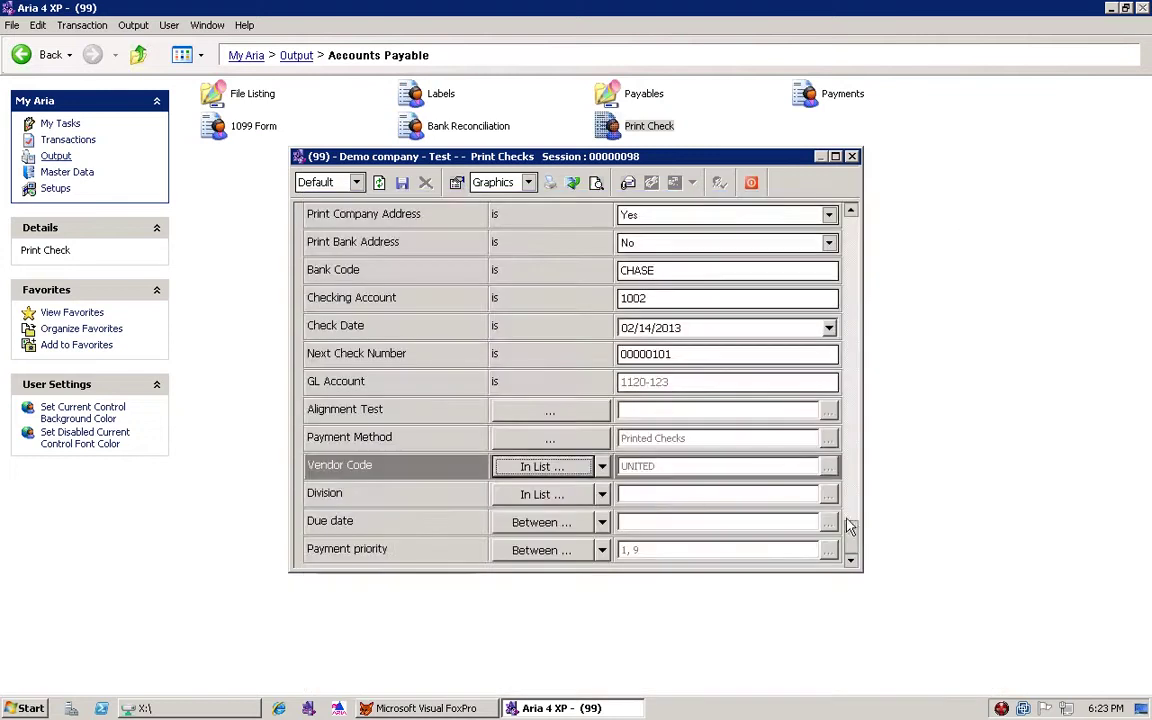
Leave the due date range blank and accept a payment priority range of 1 to 9.
click(558, 524)
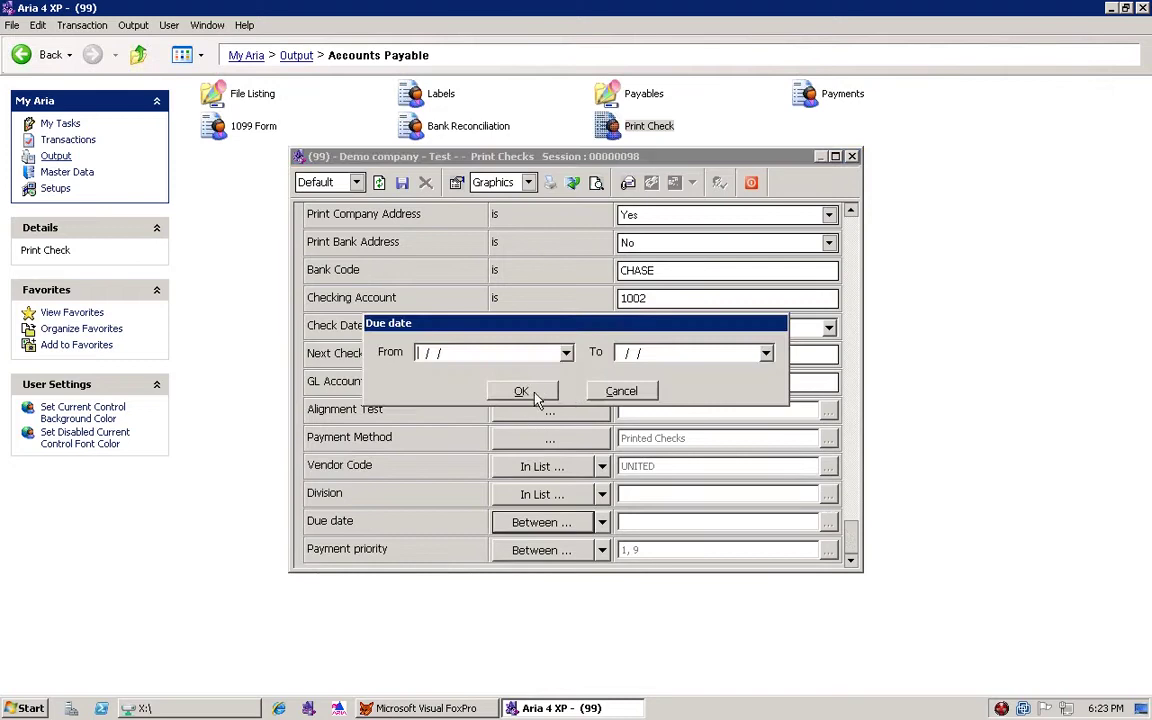
click(540, 391)
click(547, 549)
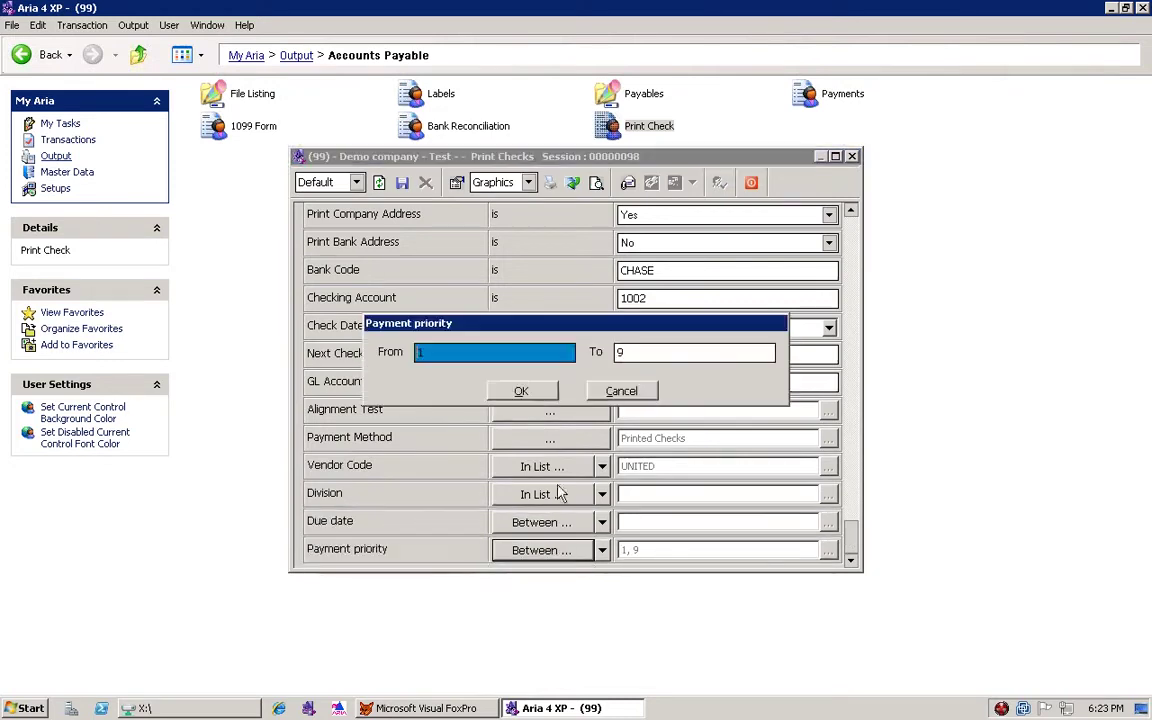
click(540, 393)
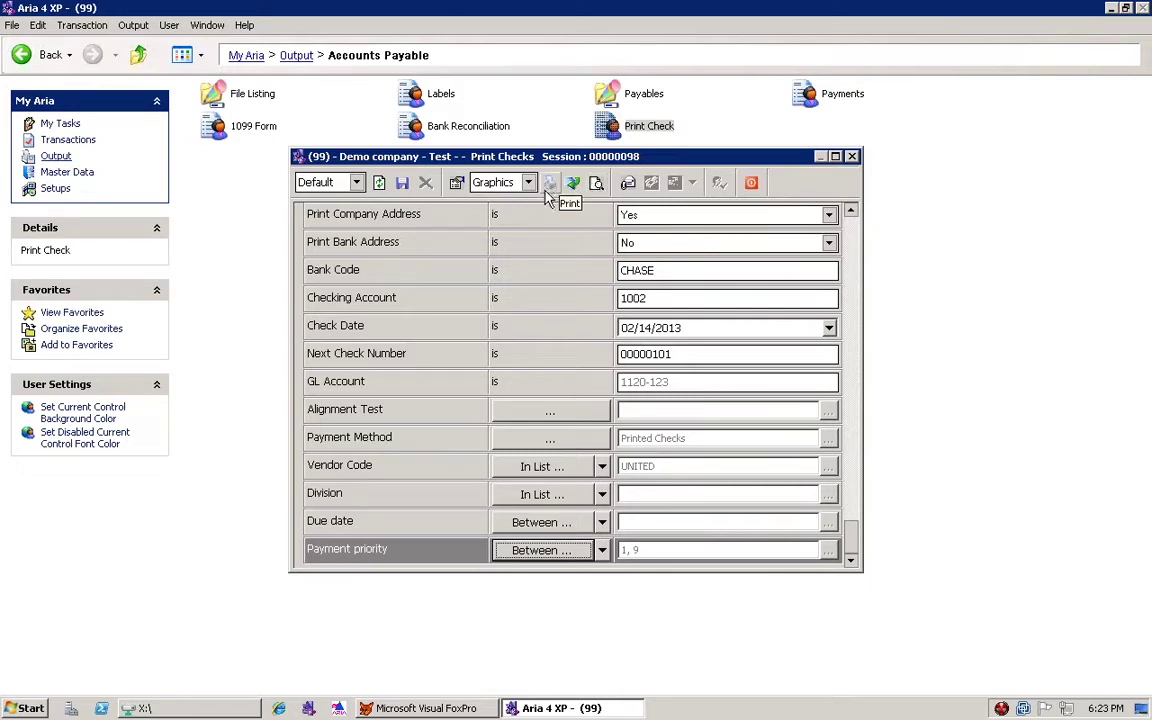
Preview the check for vendor UNITED and examine its invoice stub, net amounts, company address and payee down to the page end.
click(597, 186)
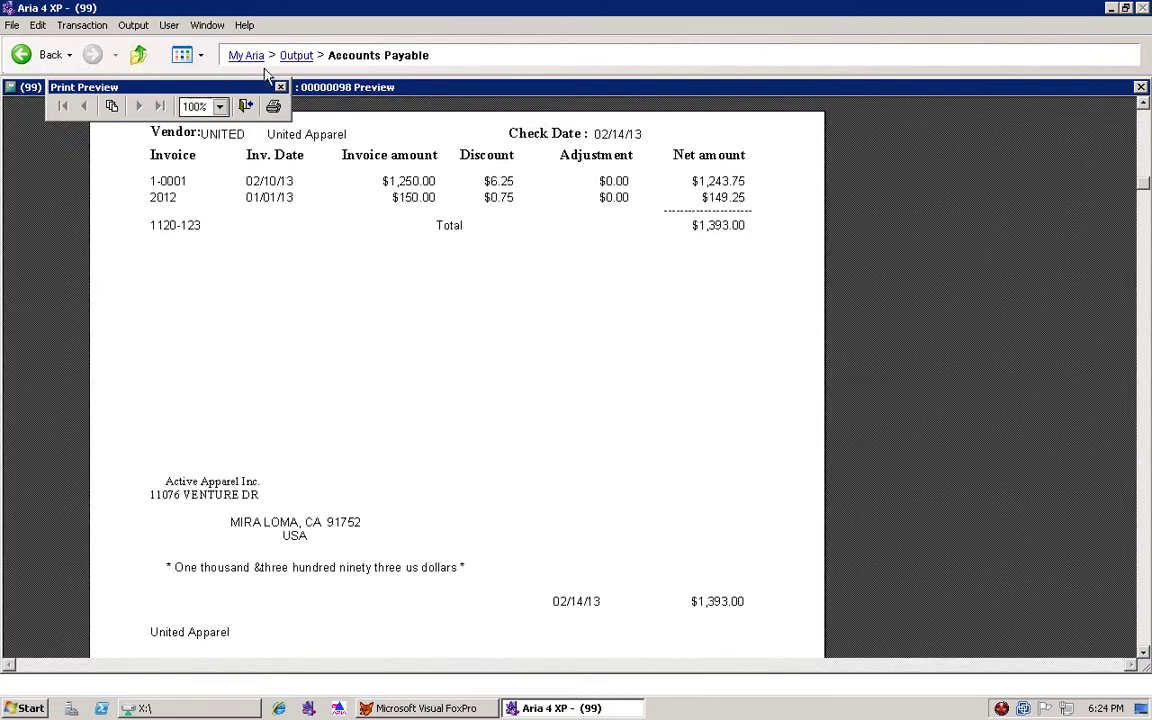
drag(230, 87, 268, 83)
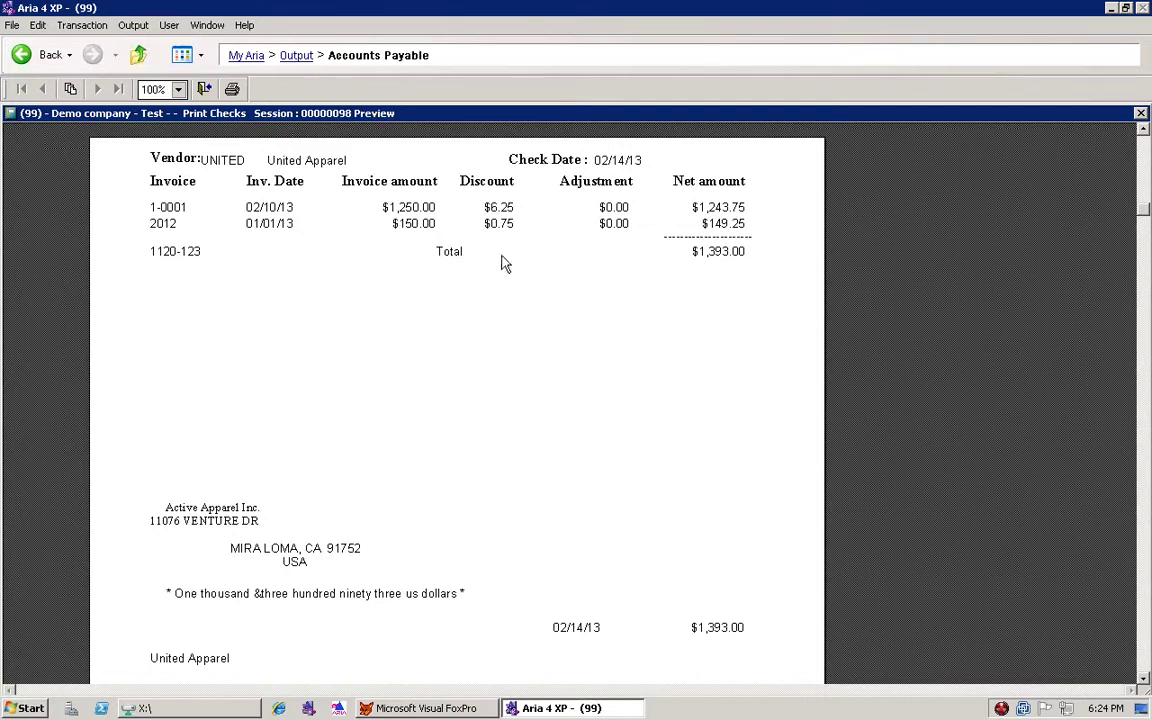
scroll(695, 310, down, 3)
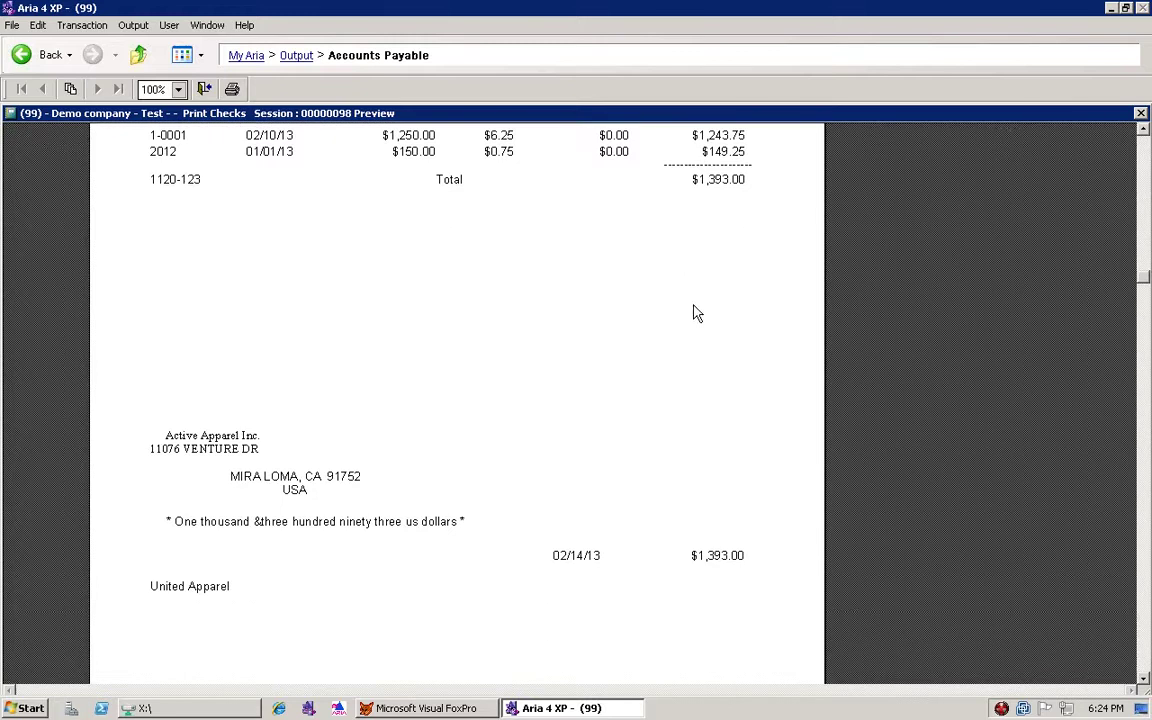
scroll(690, 374, up, 1)
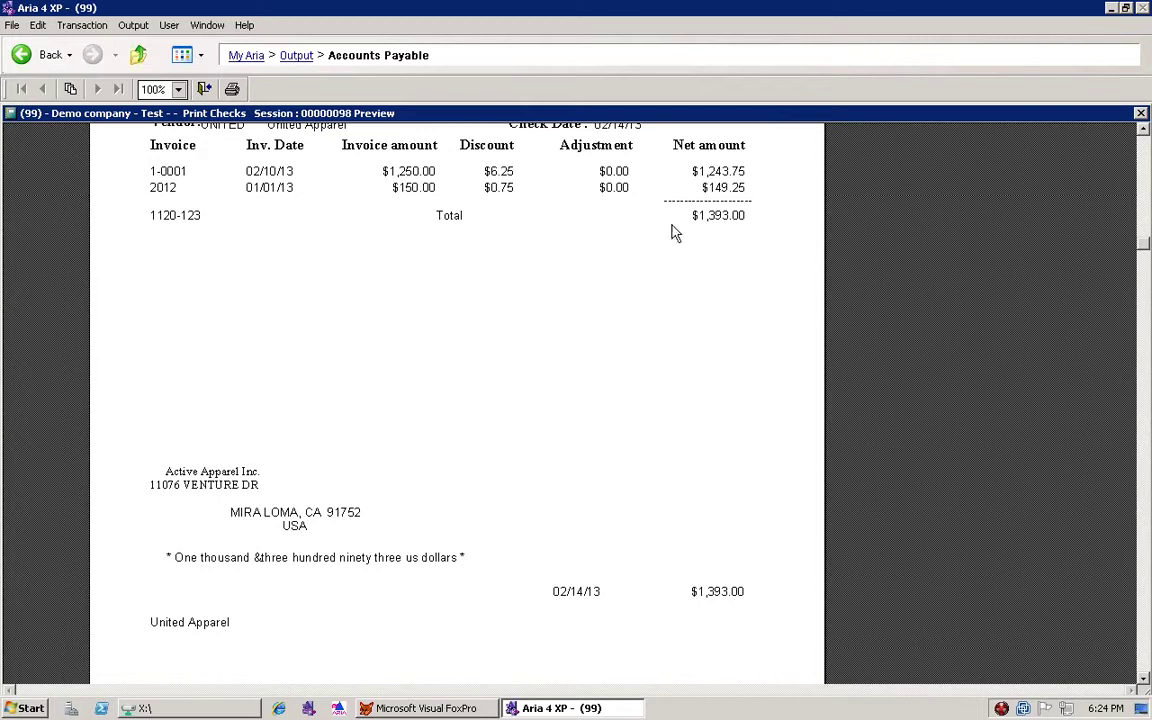
scroll(624, 452, down, 2)
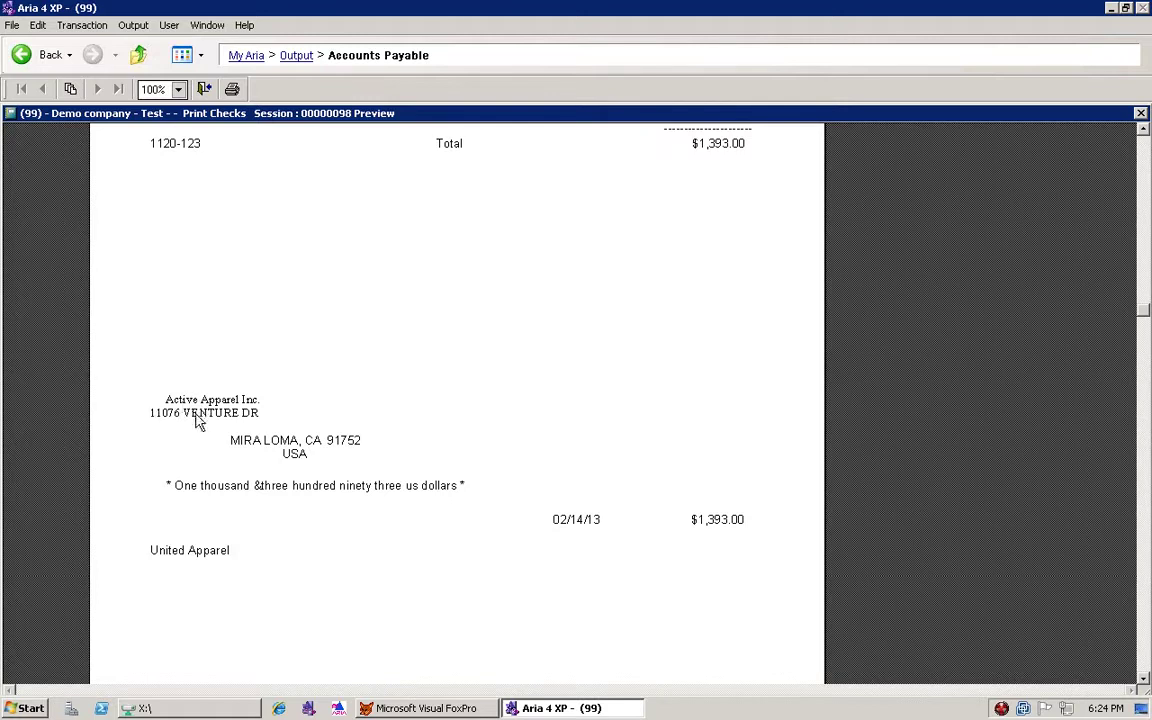
scroll(195, 415, down, 3)
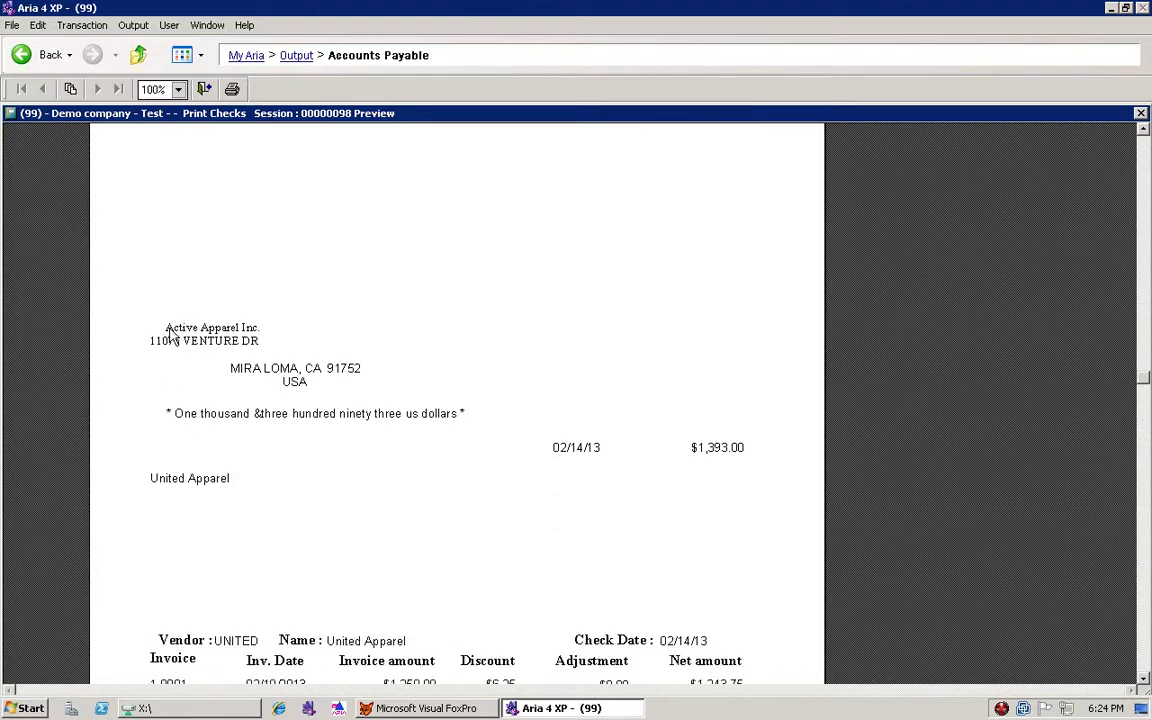
scroll(805, 420, down, 1)
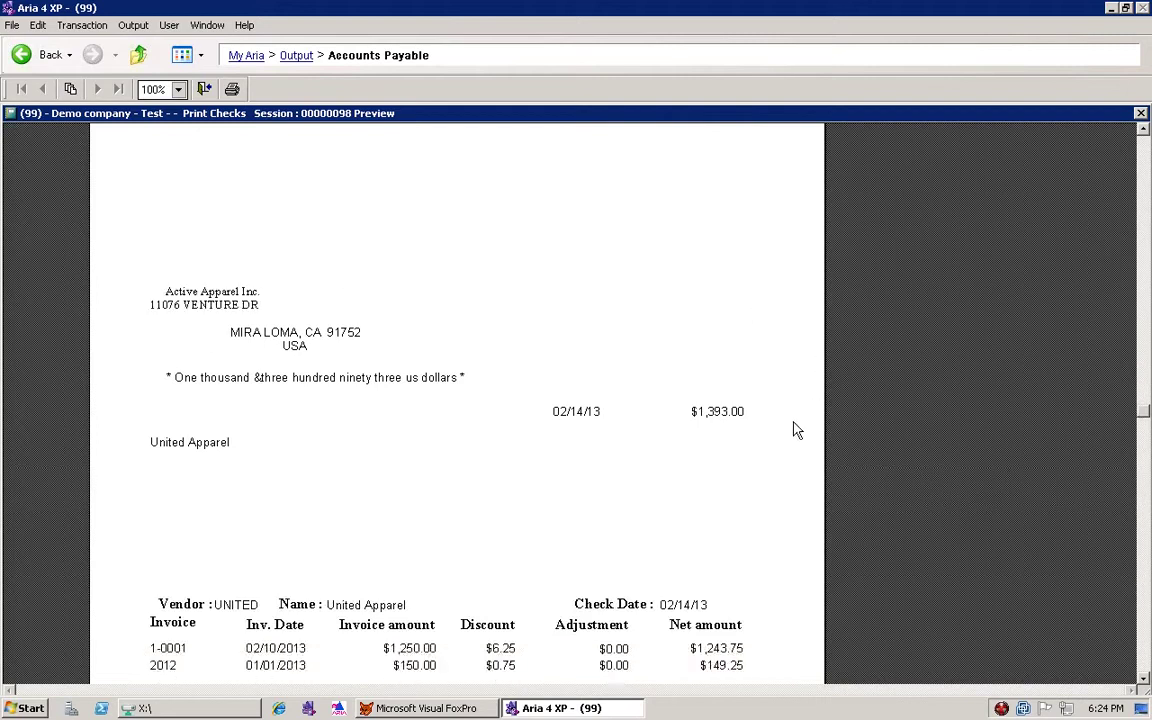
scroll(778, 430, down, 1)
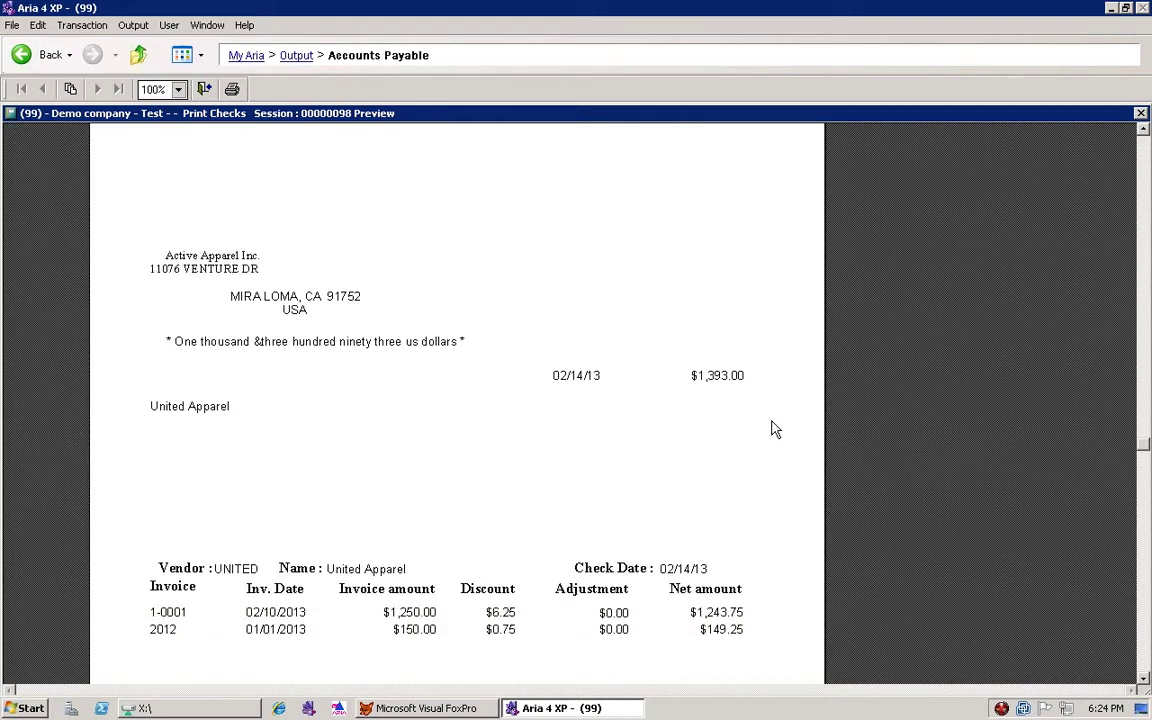
scroll(775, 429, down, 1)
scroll(770, 429, down, 1)
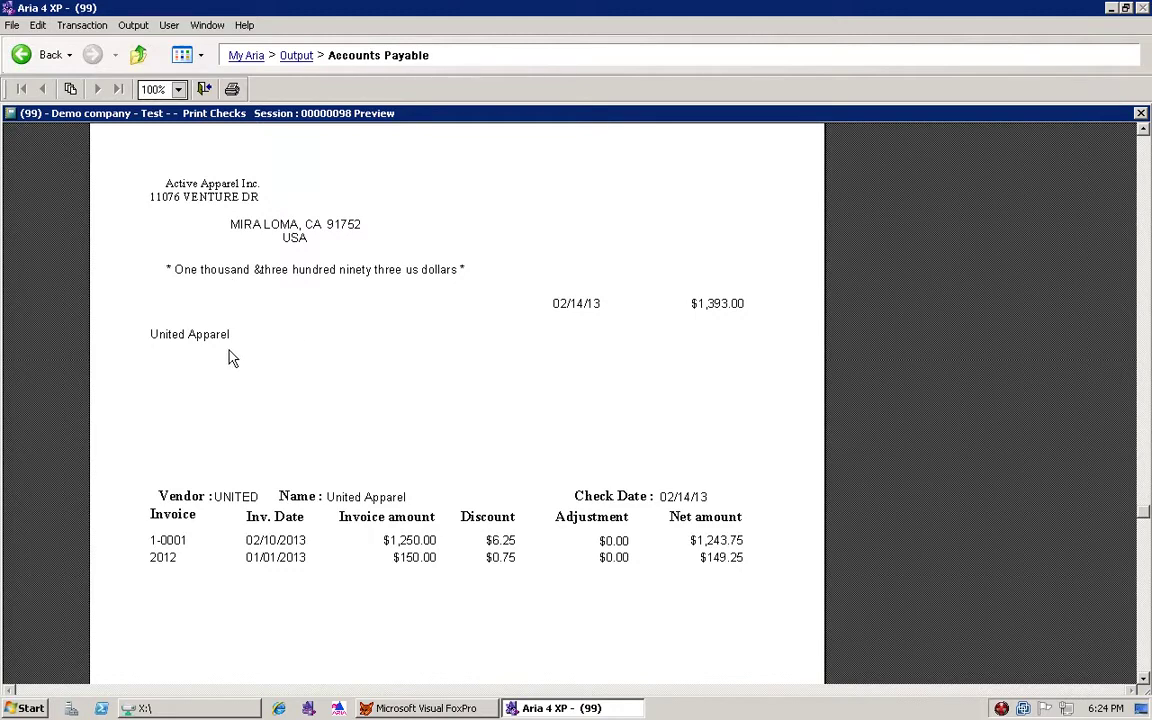
scroll(231, 358, down, 3)
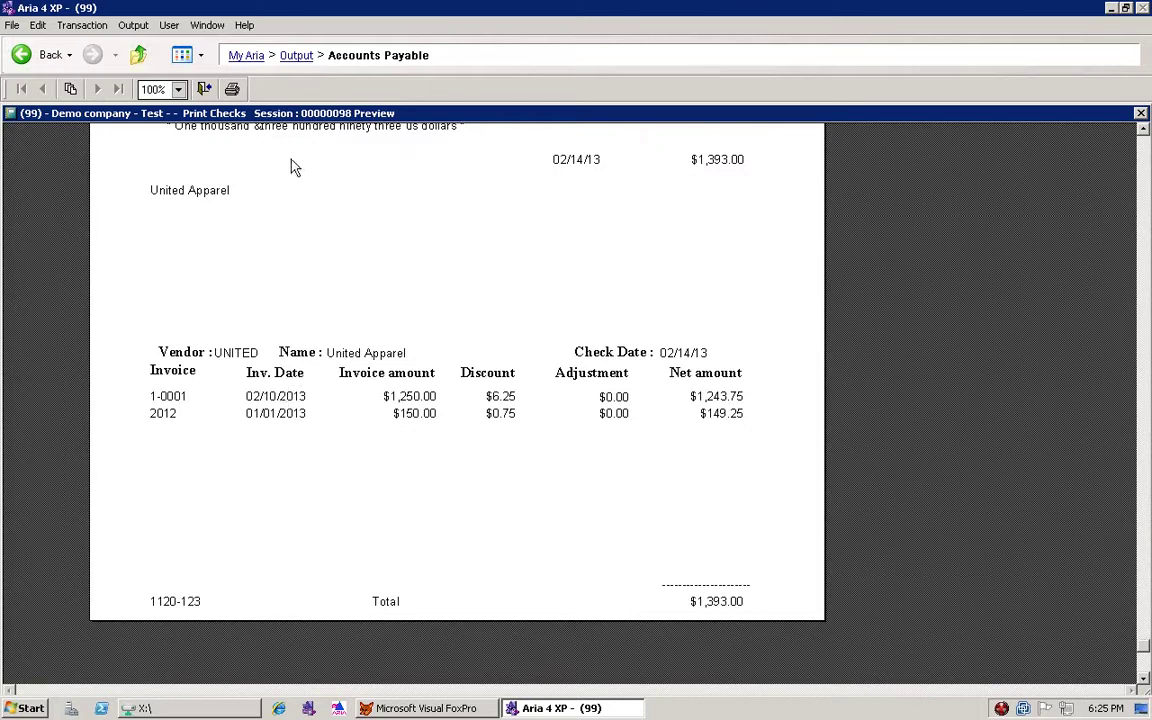
Print the check from the preview and close the Print Checks window.
click(231, 89)
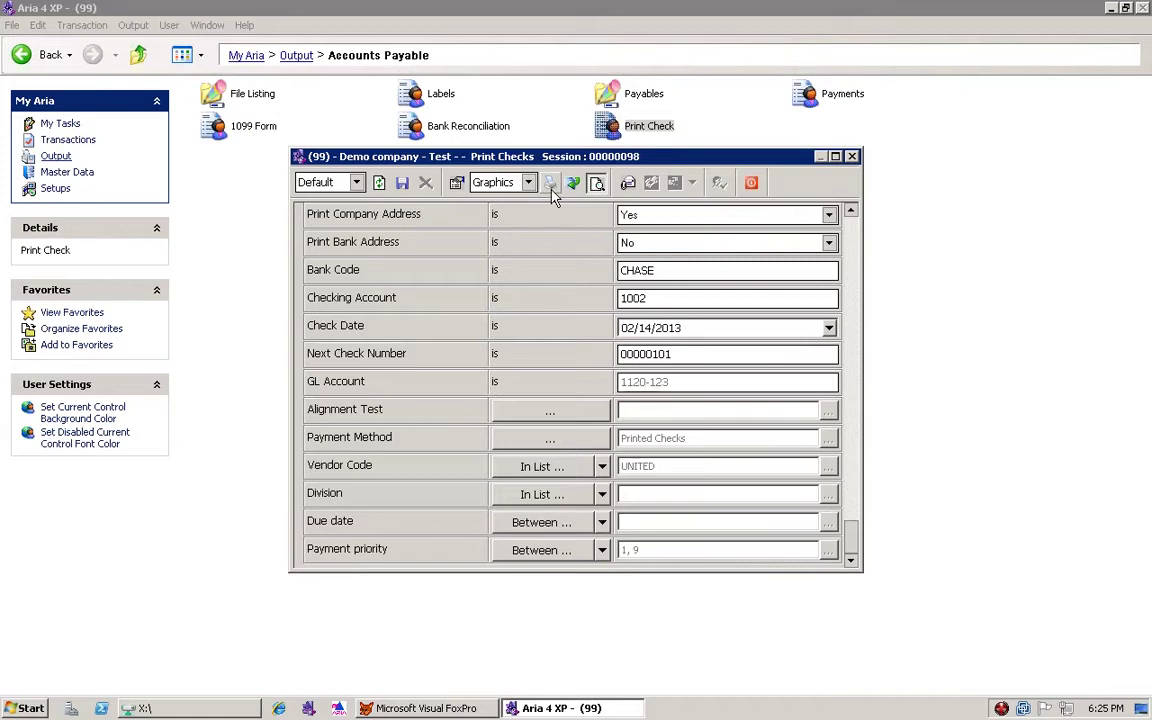
click(751, 182)
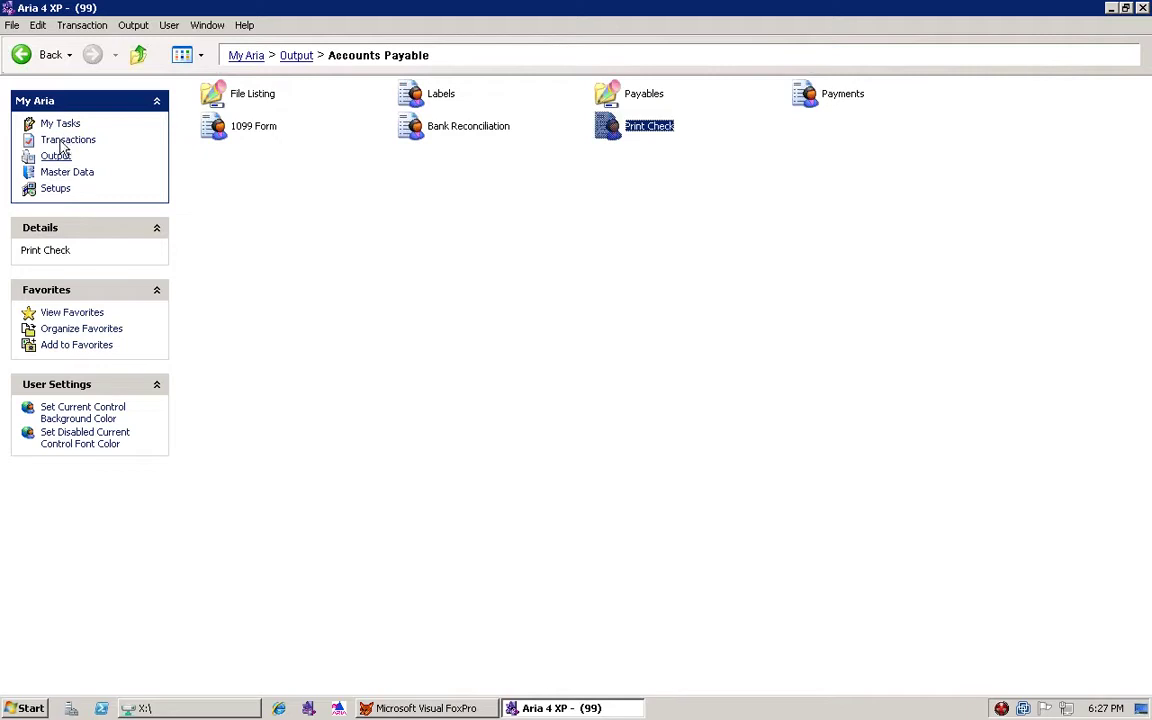
Open the Apply Debit transaction in Accounts Payable and load the debit memos and invoices of vendor UNITED.
click(58, 141)
double_click(261, 95)
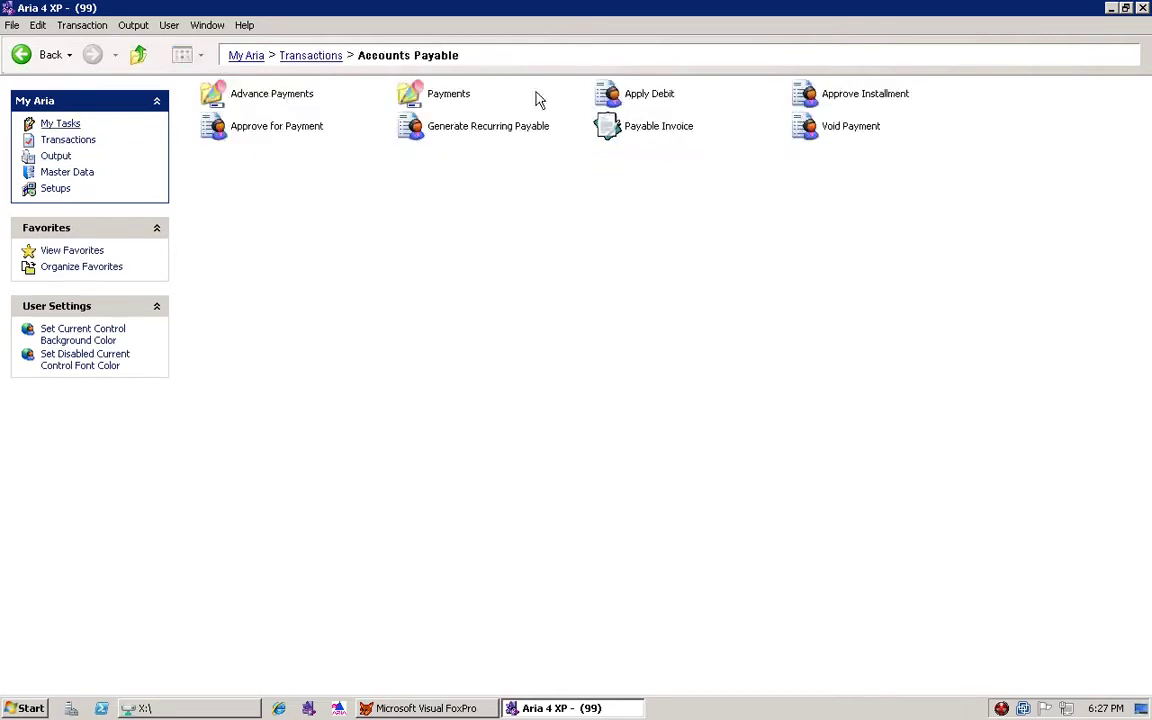
click(670, 95)
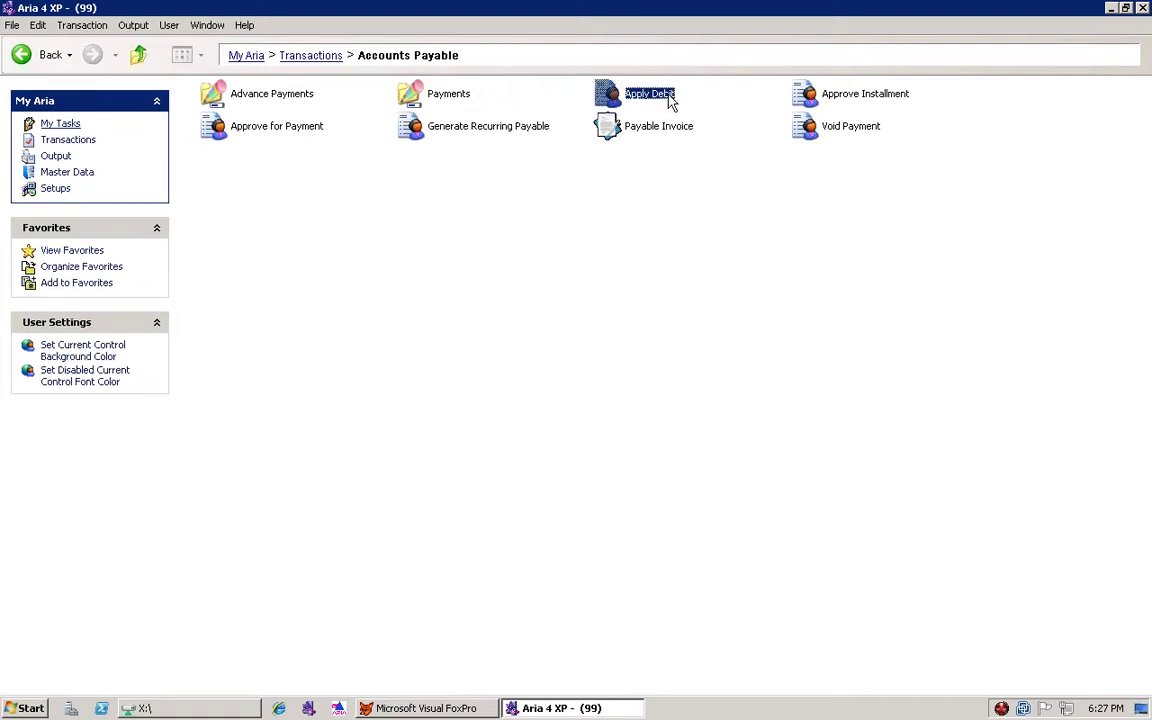
double_click(613, 97)
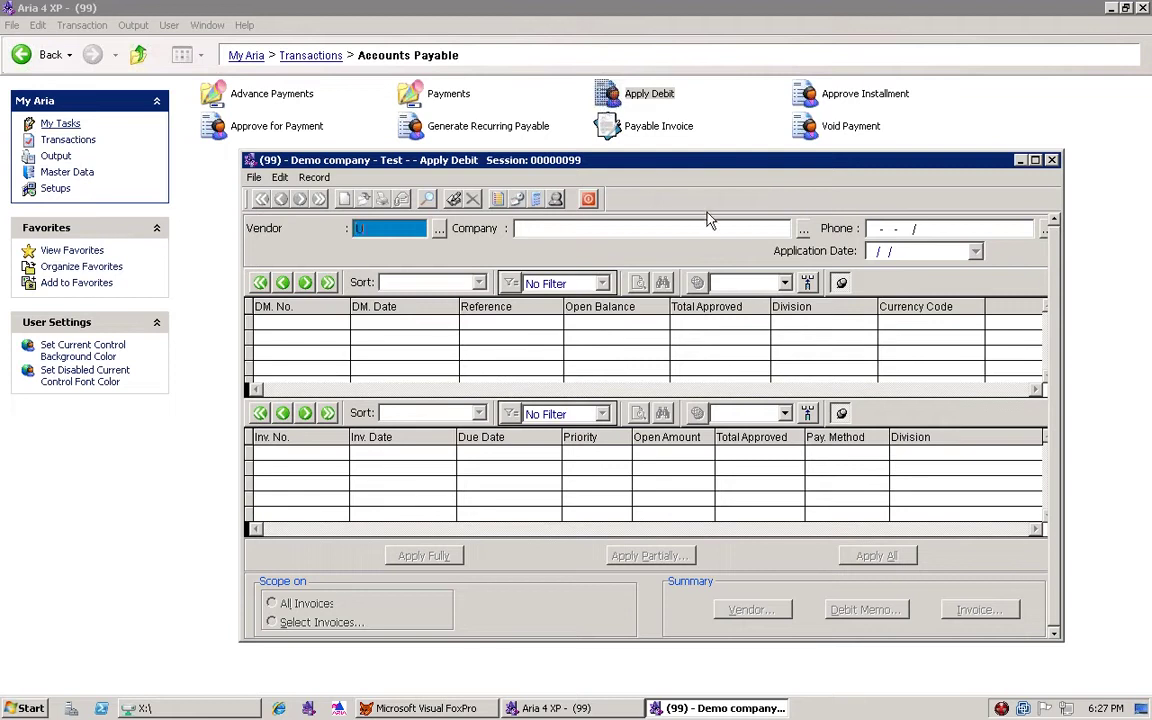
text(UNITED)
key(Tab)
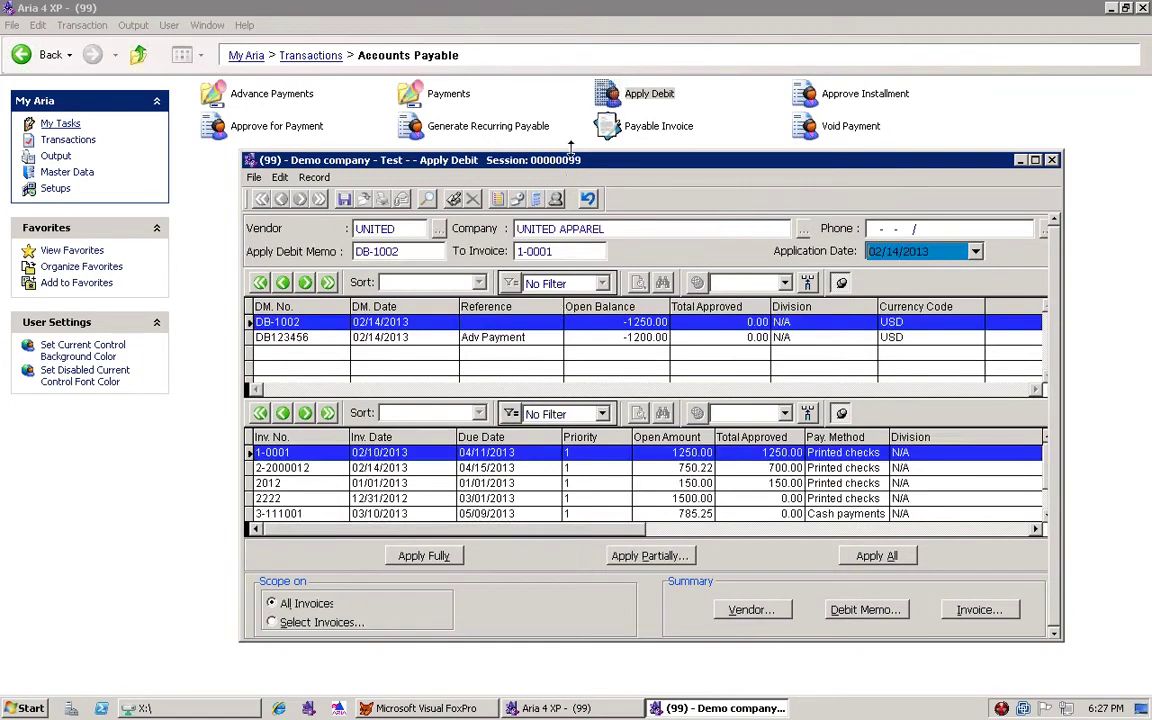
drag(572, 167, 557, 145)
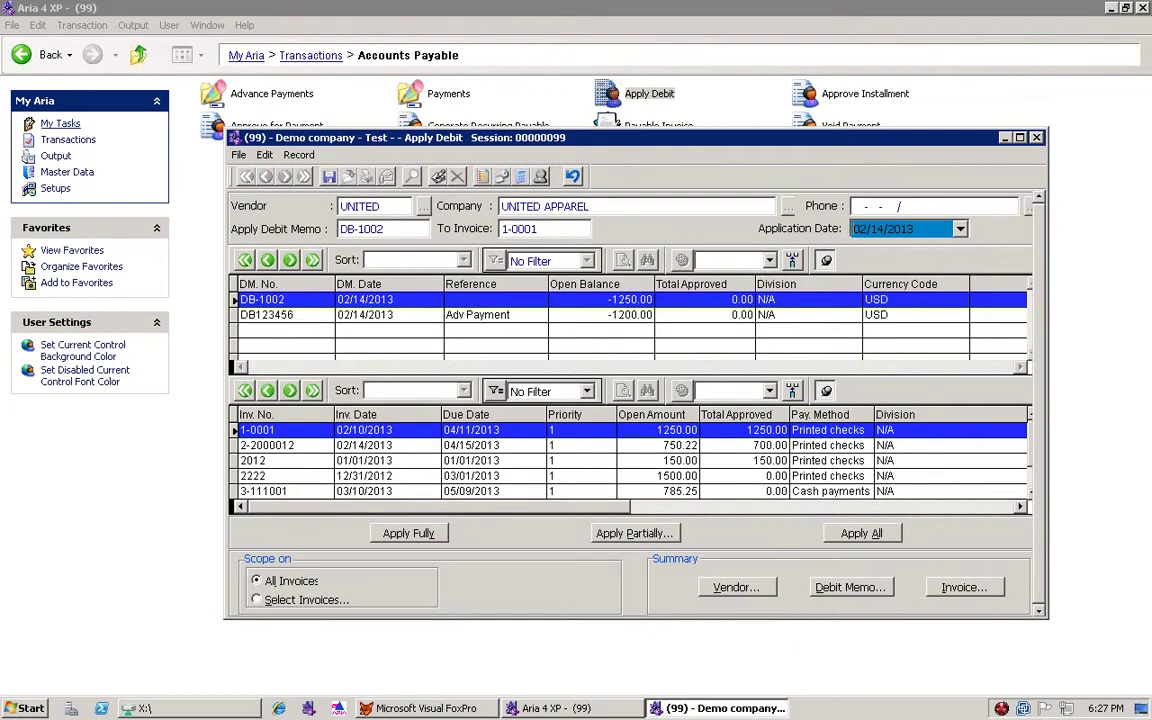
click(573, 392)
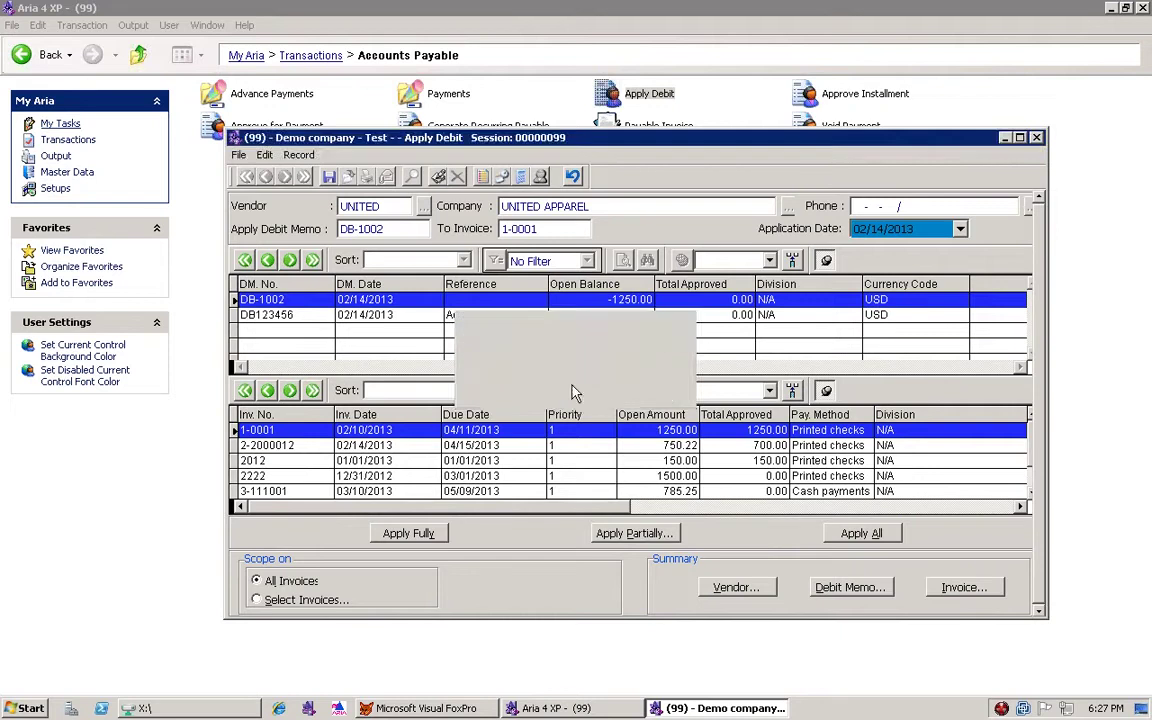
Look through the vendor's debit memos DB-1002 and DB123456 and its open invoices from 1-0001 to 3-111001.
click(290, 314)
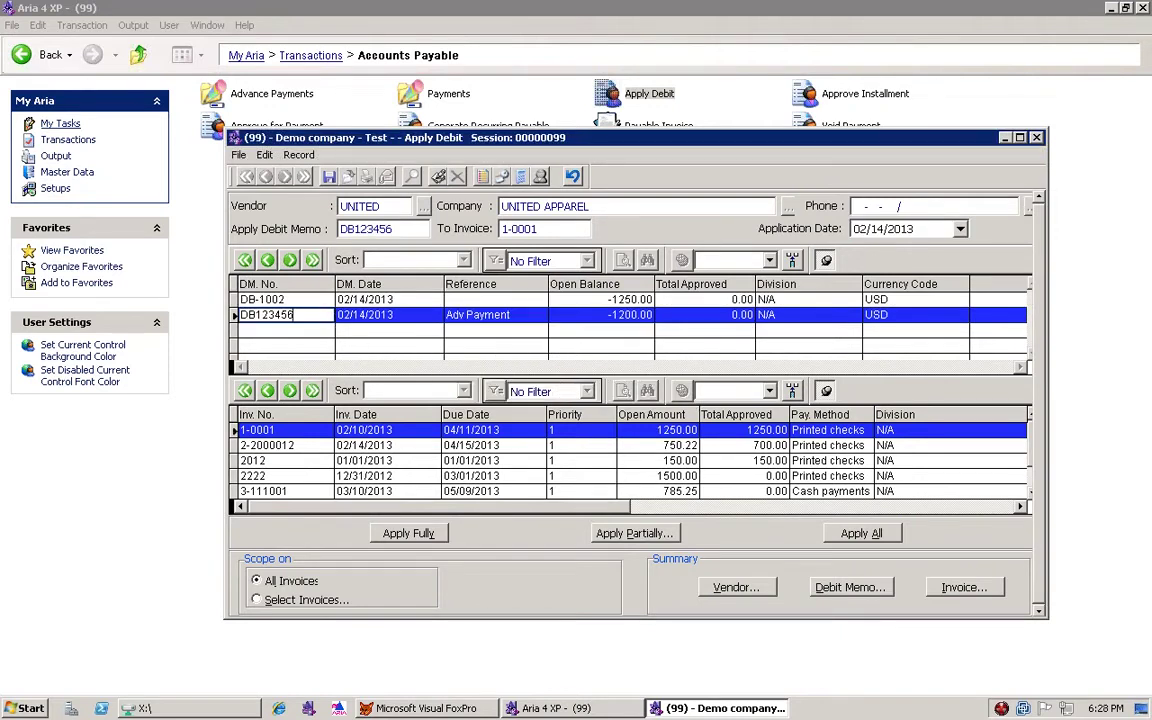
click(292, 299)
click(292, 314)
click(294, 445)
click(275, 461)
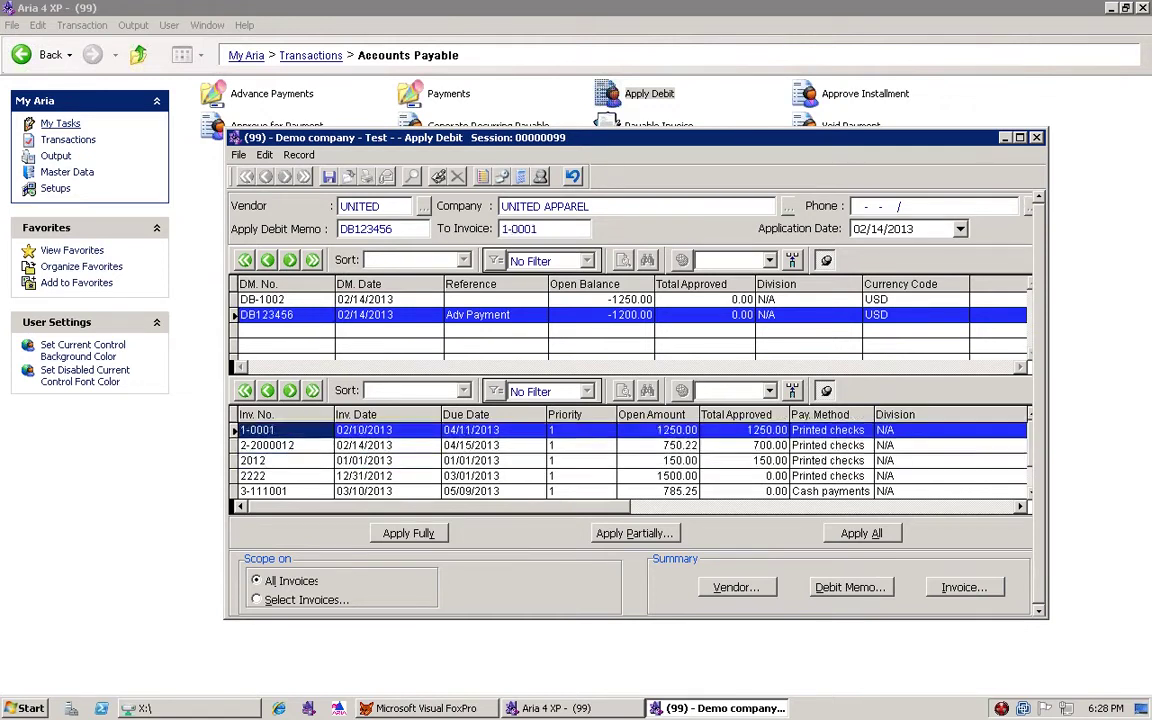
click(265, 476)
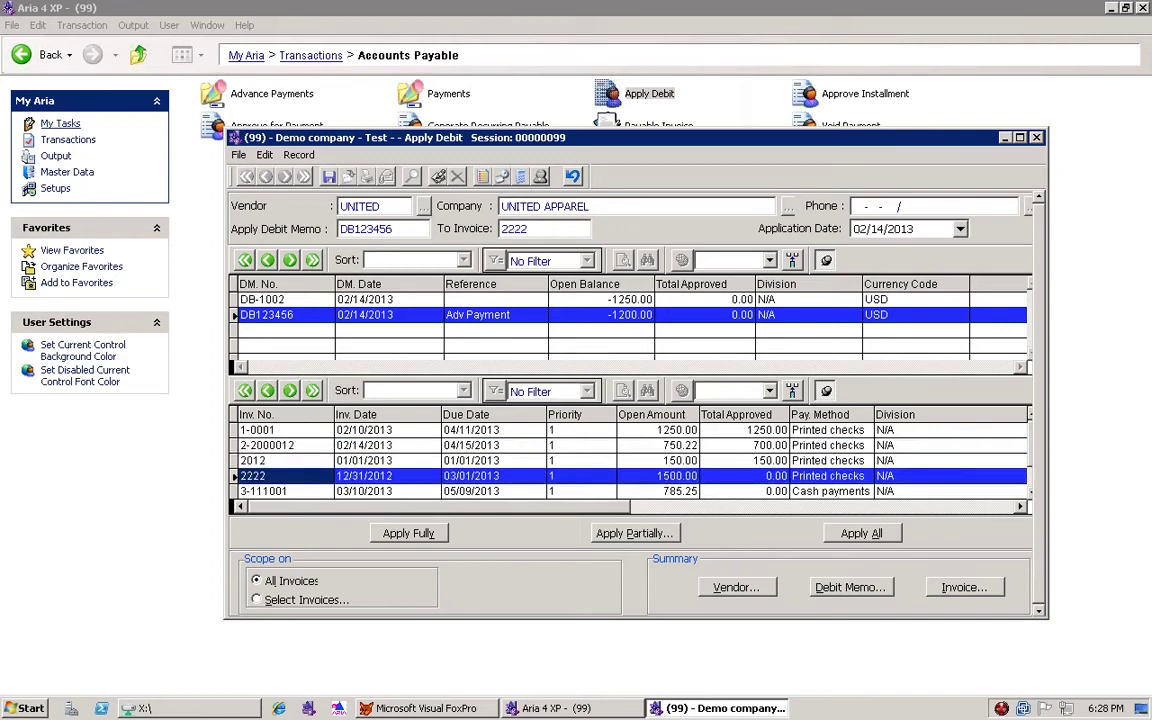
key(Down)
key(Down)
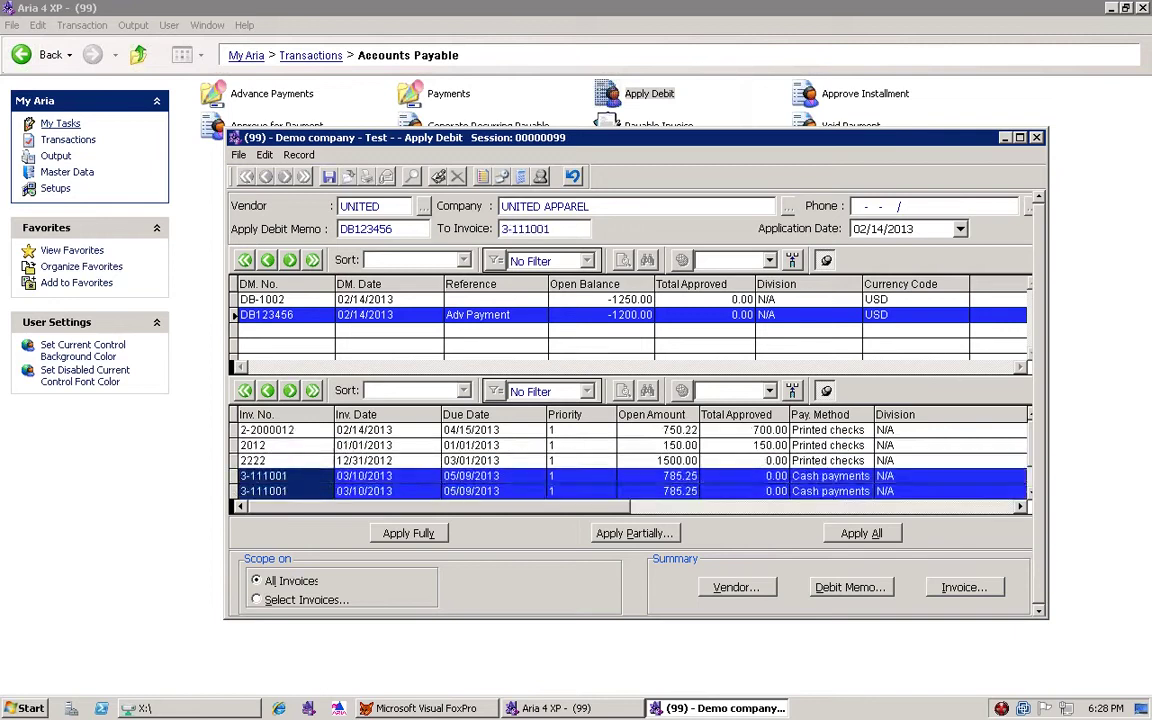
key(Up)
key(Up)
key(Up)
key(Up)
key(Up)
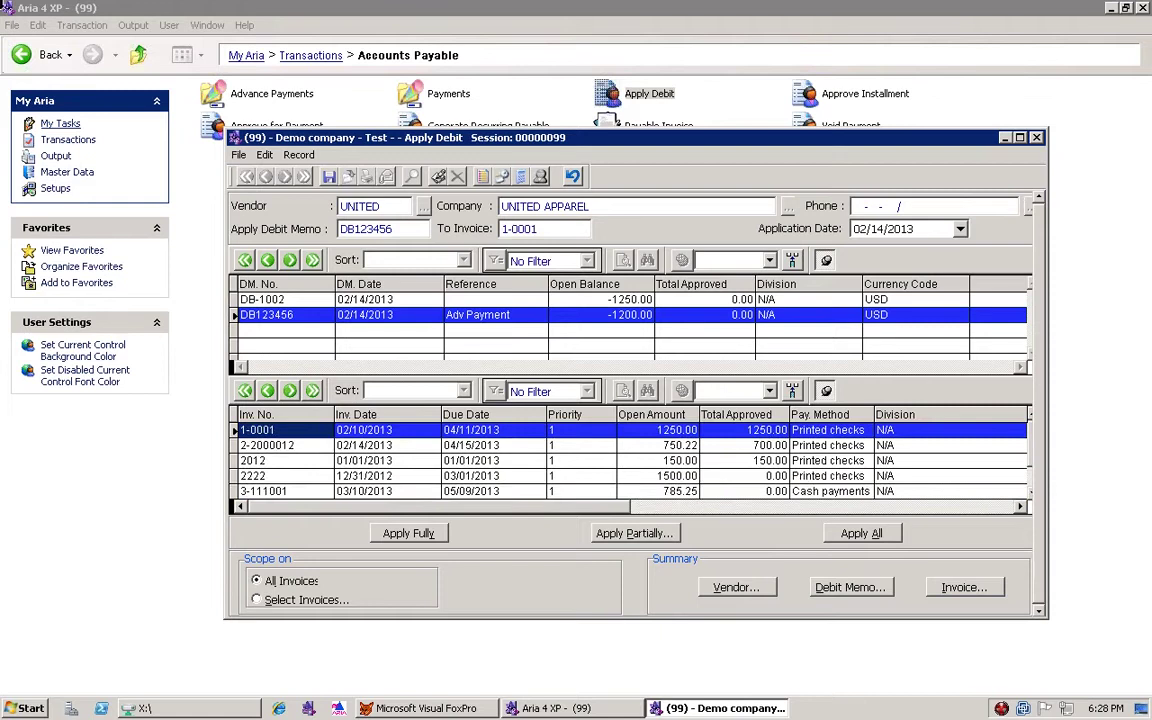
Apply debit memo DB-1002 fully to invoice 1-0001.
click(246, 260)
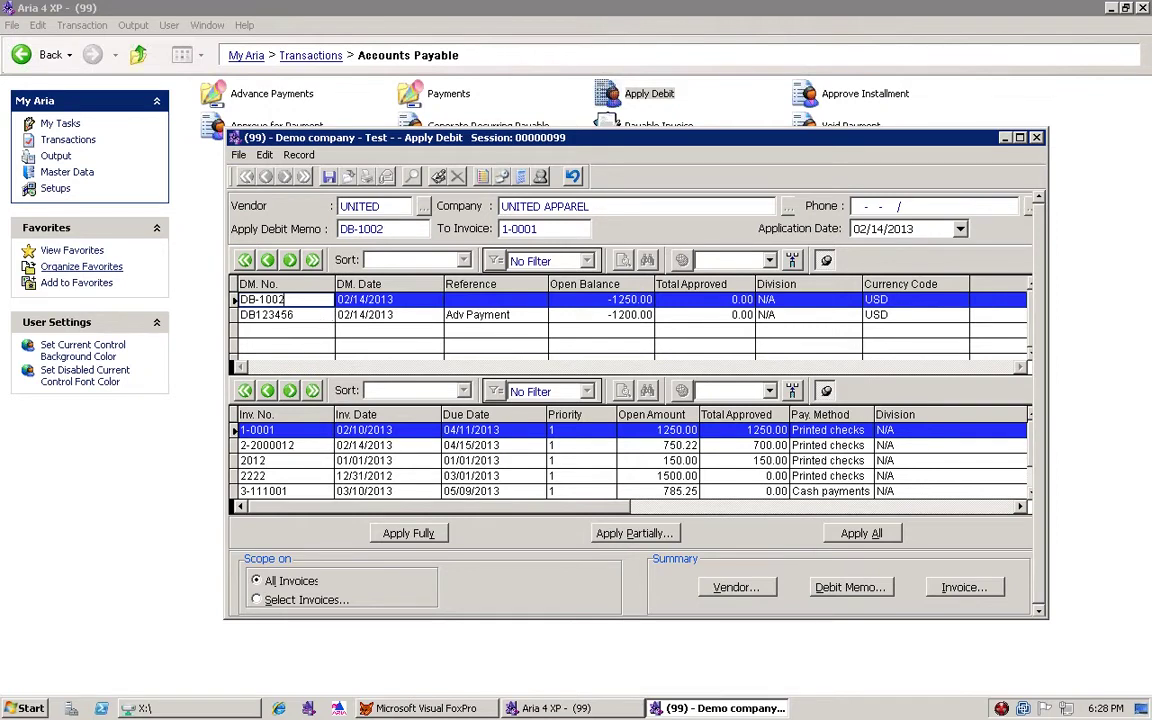
click(309, 432)
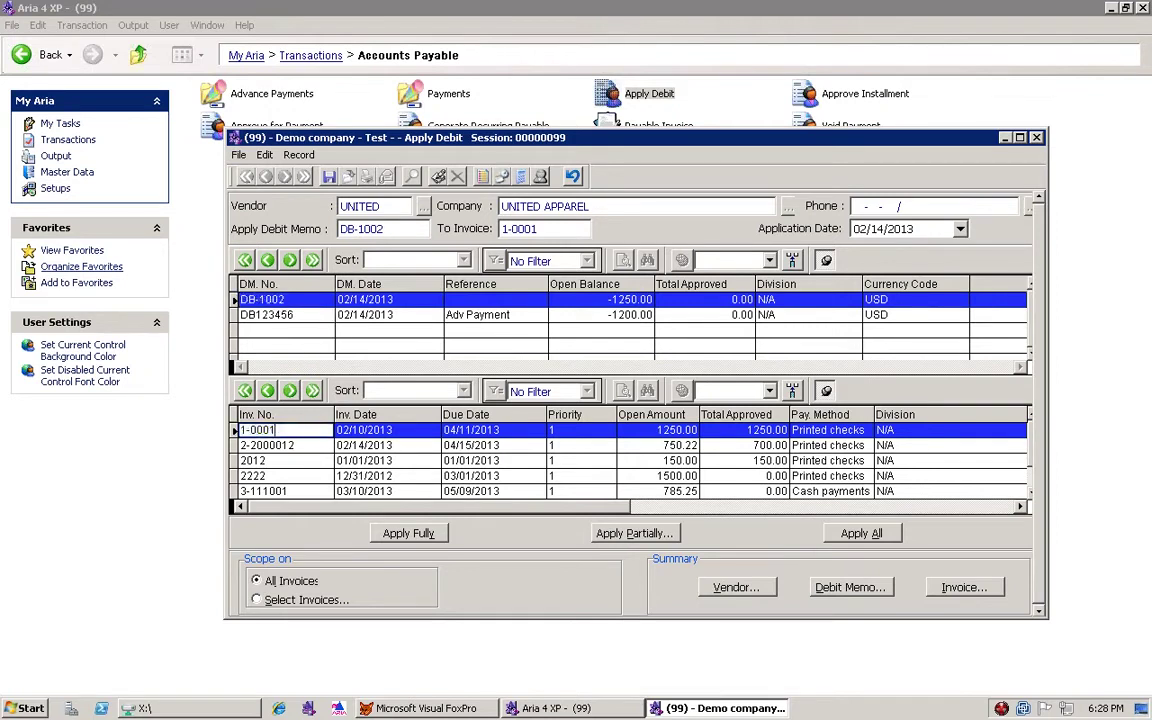
click(269, 296)
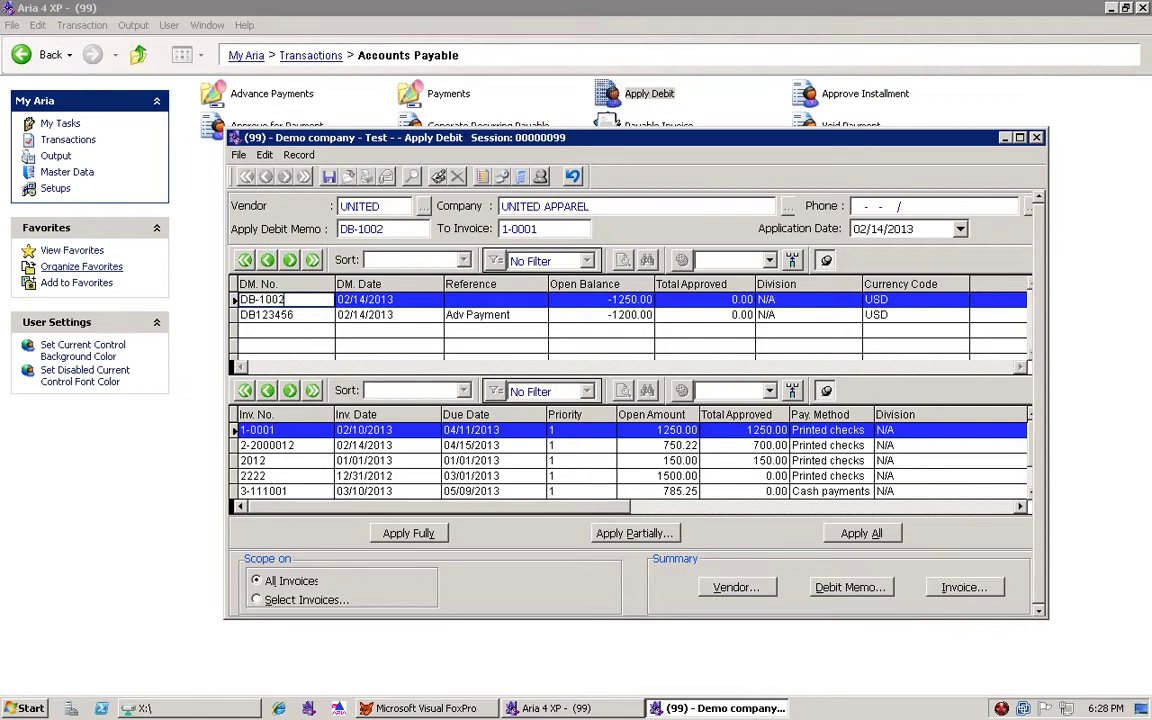
click(291, 431)
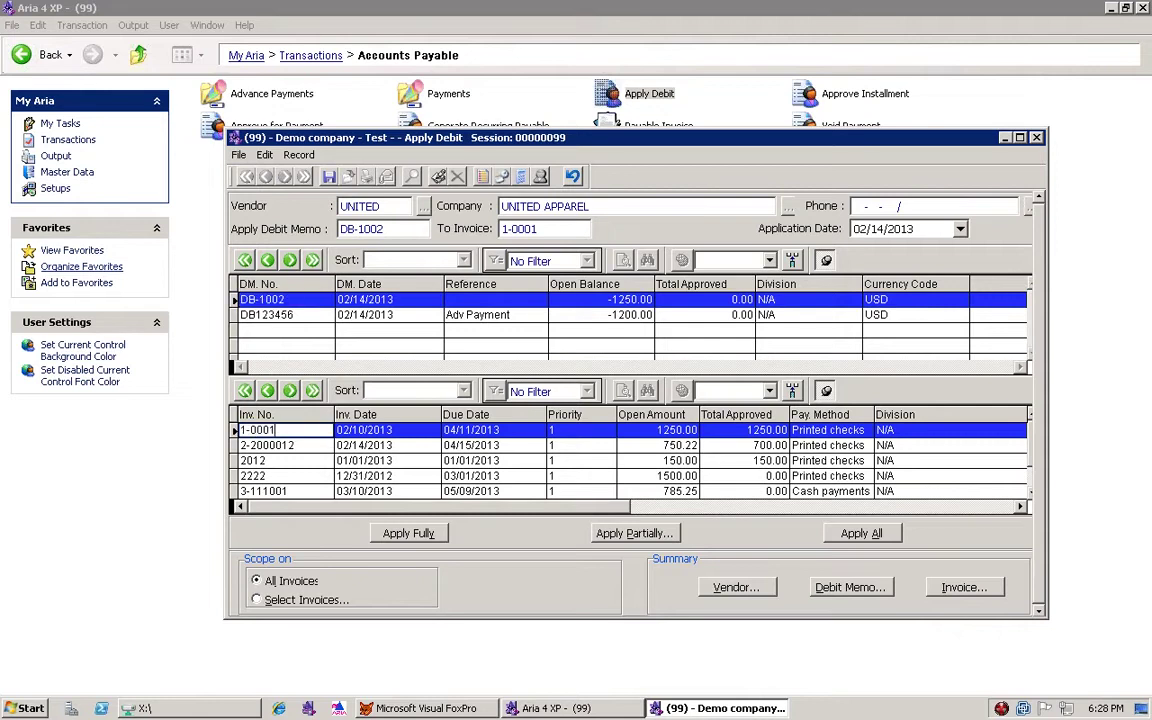
click(420, 535)
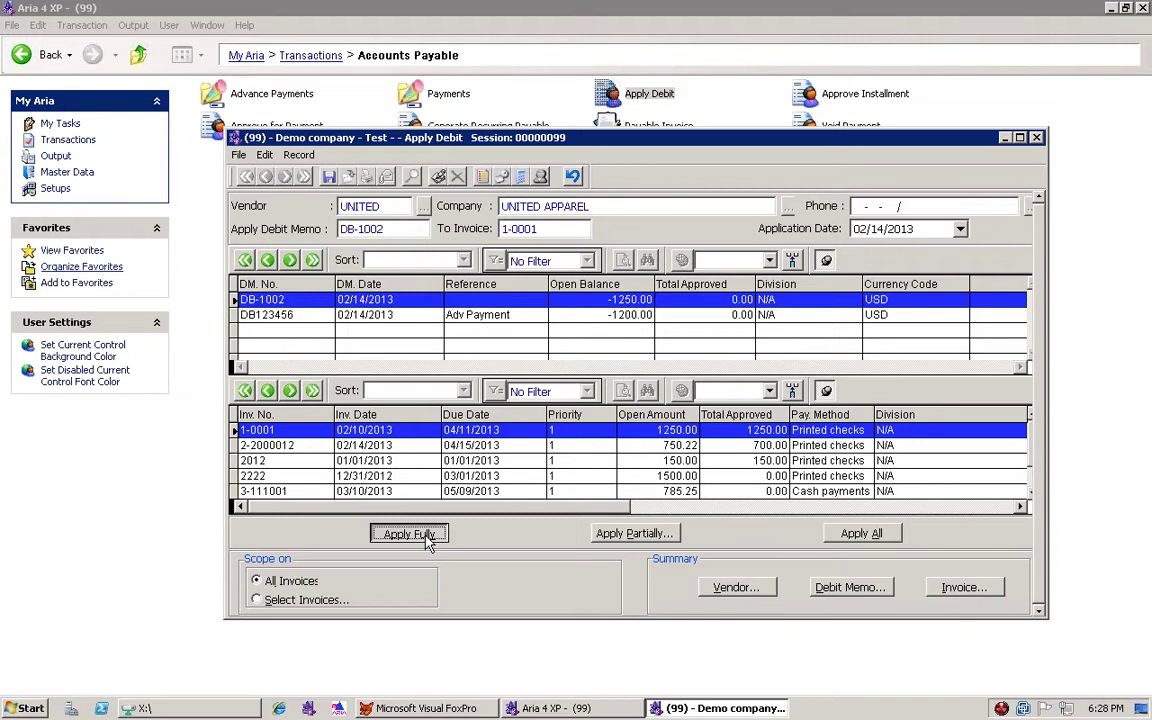
Confirm applying DB-1002 to the full open amount of invoice 1-0001 and check the open balances of both documents.
click(425, 535)
click(540, 391)
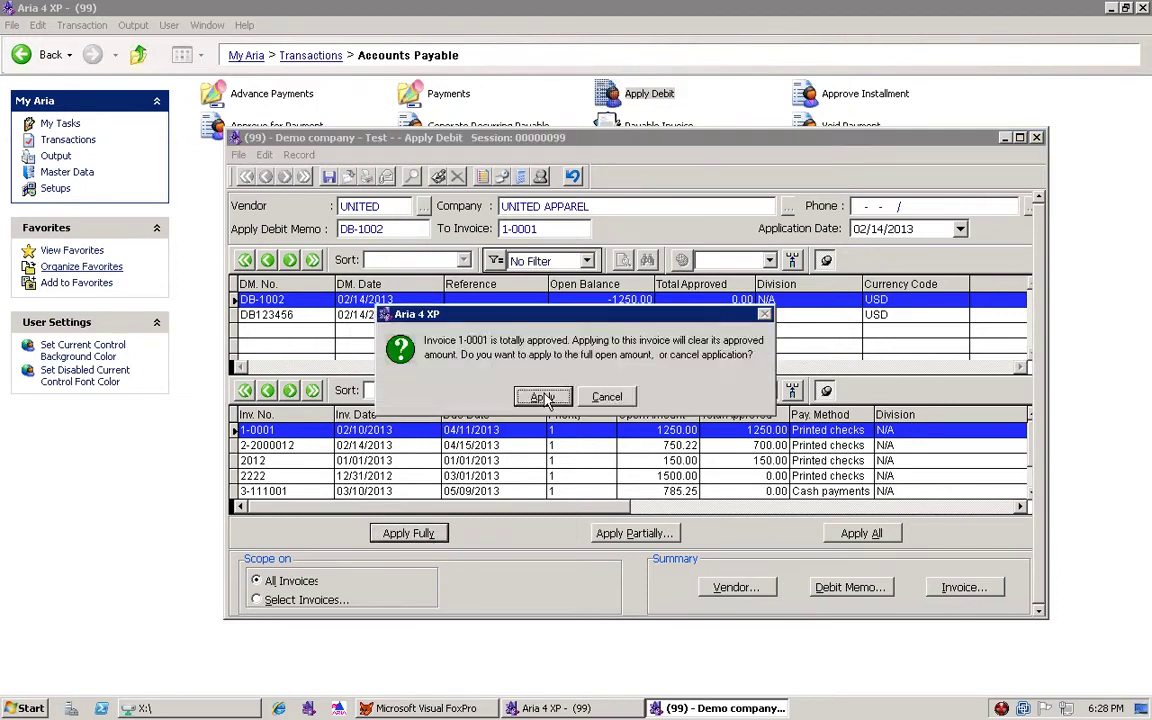
click(543, 398)
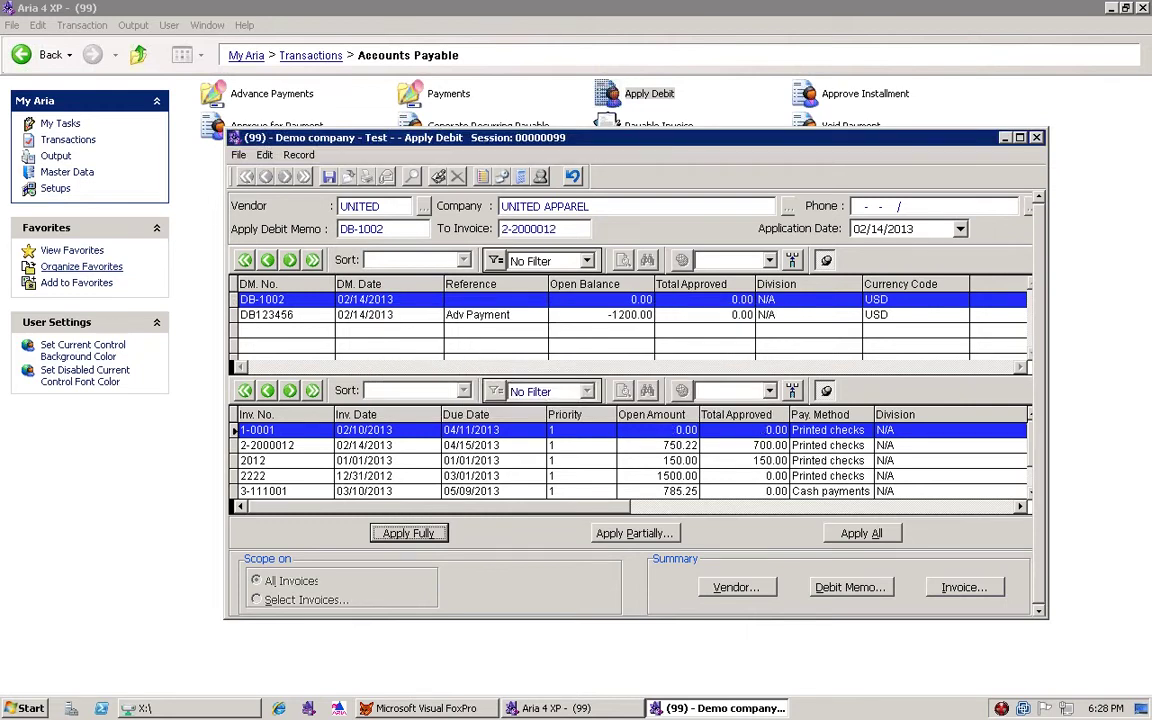
click(611, 300)
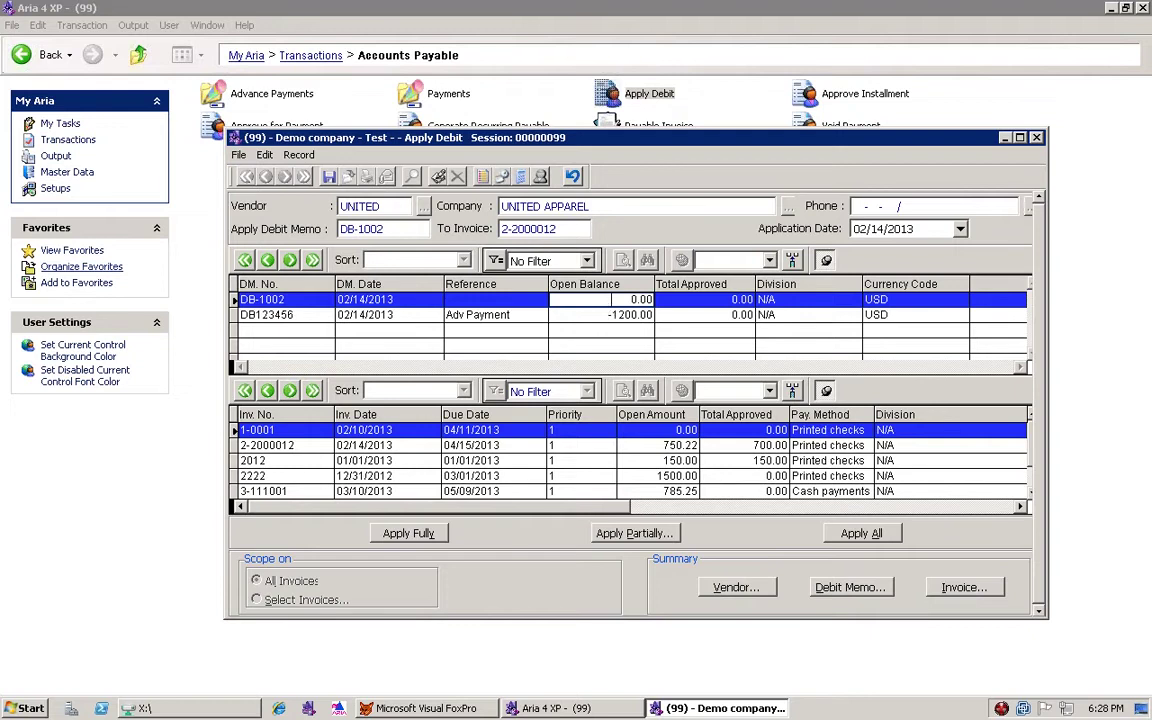
click(648, 430)
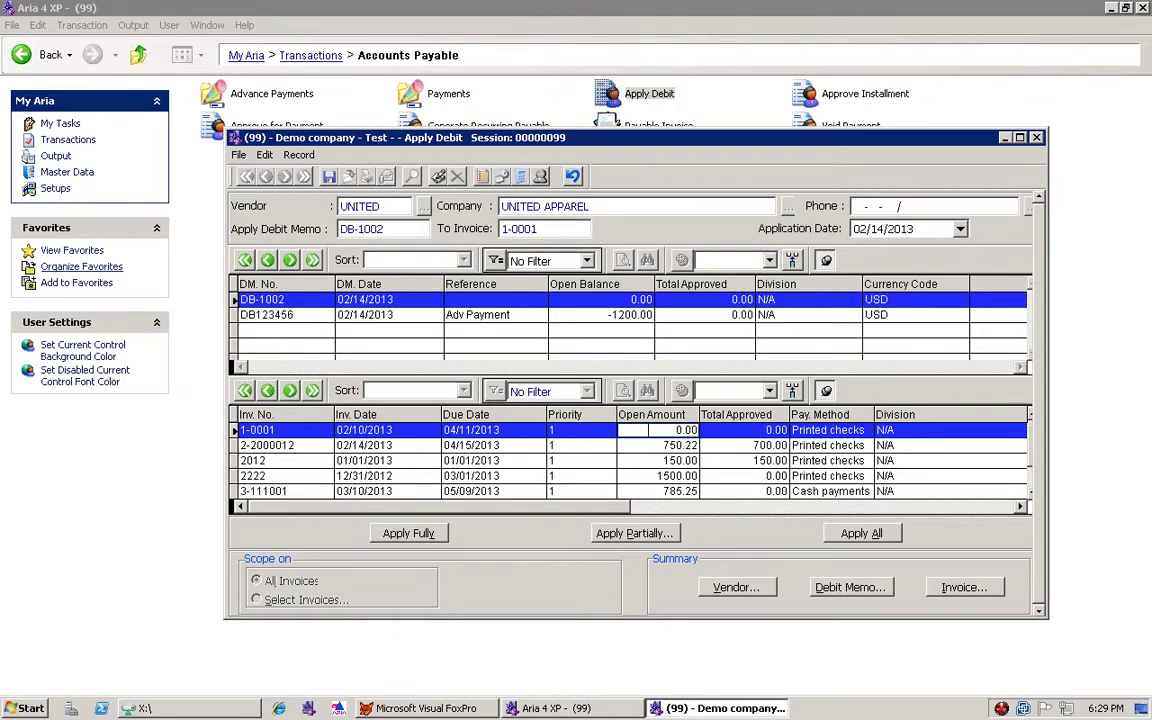
Partially apply debit memo DB123456 to invoice 2222 with an applied amount of 1000.
click(387, 315)
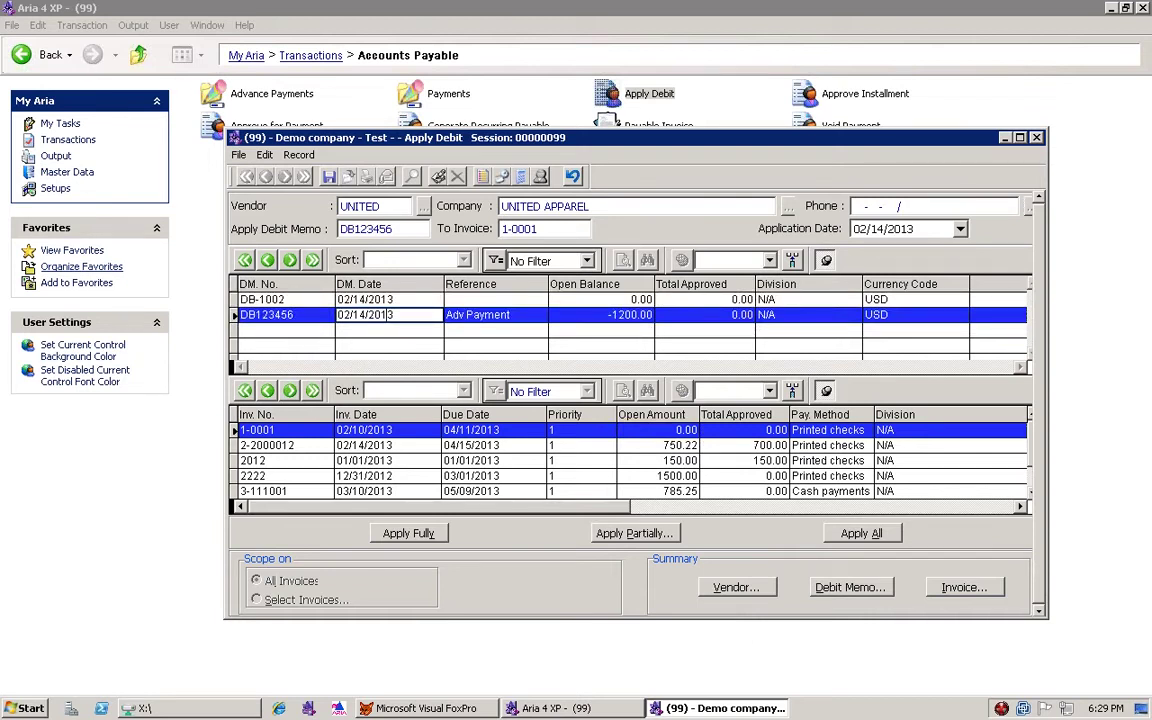
click(658, 476)
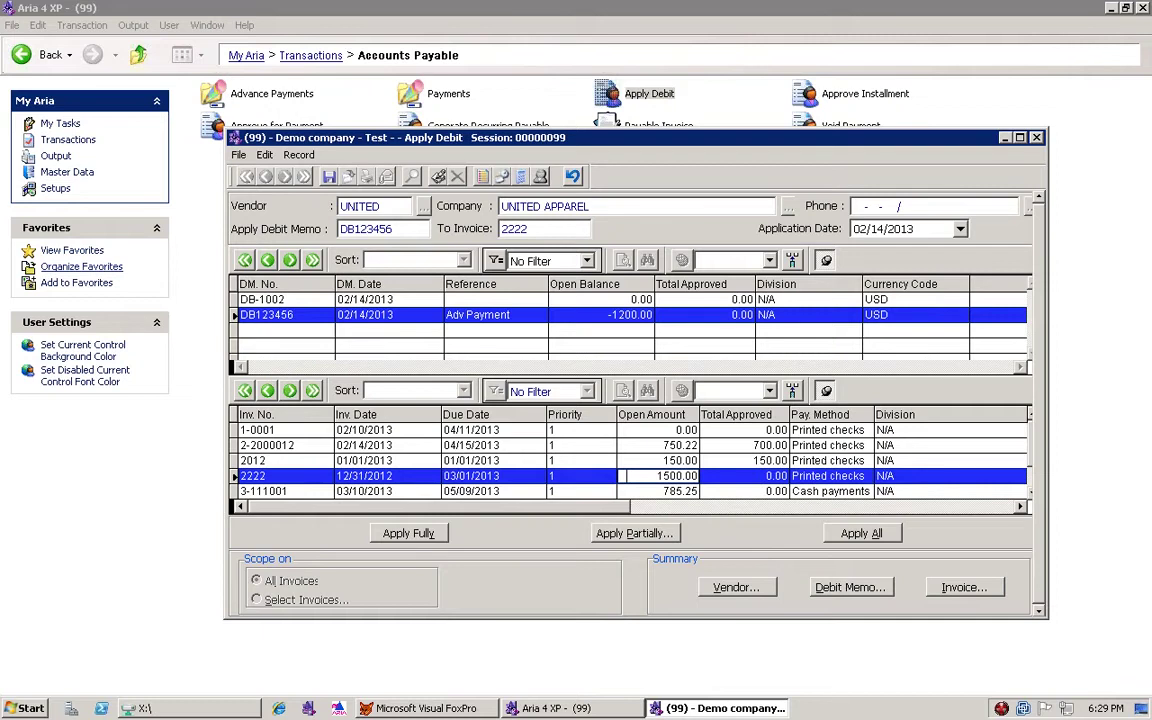
click(607, 538)
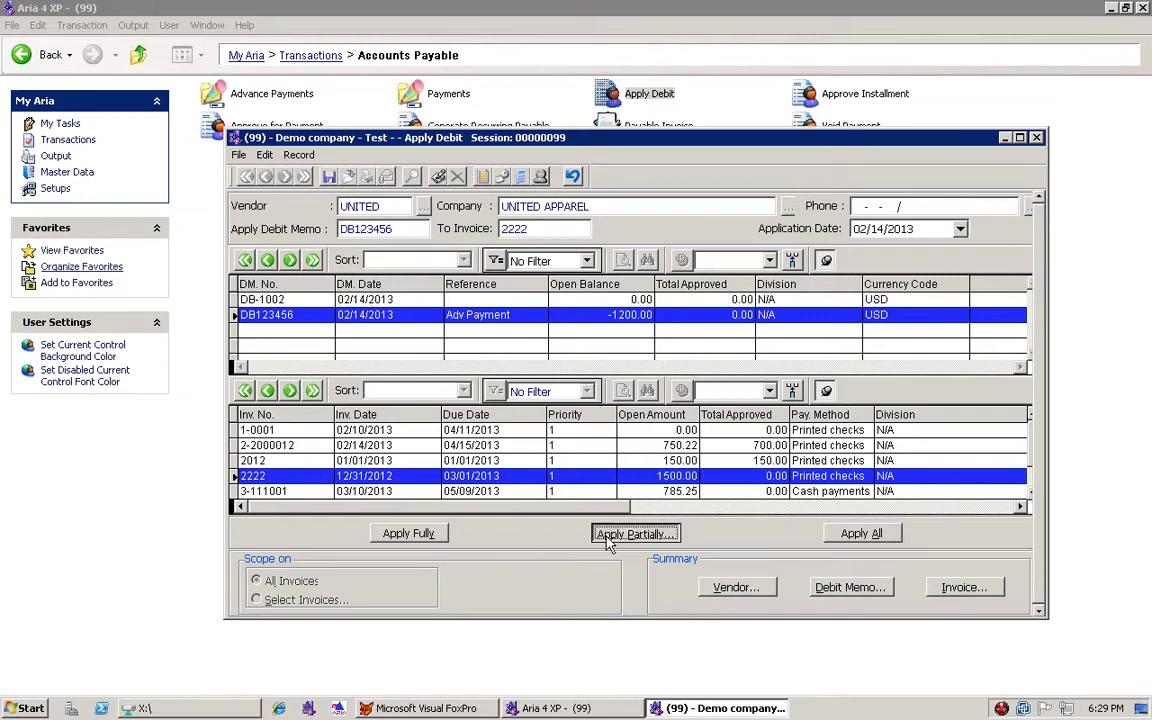
click(607, 538)
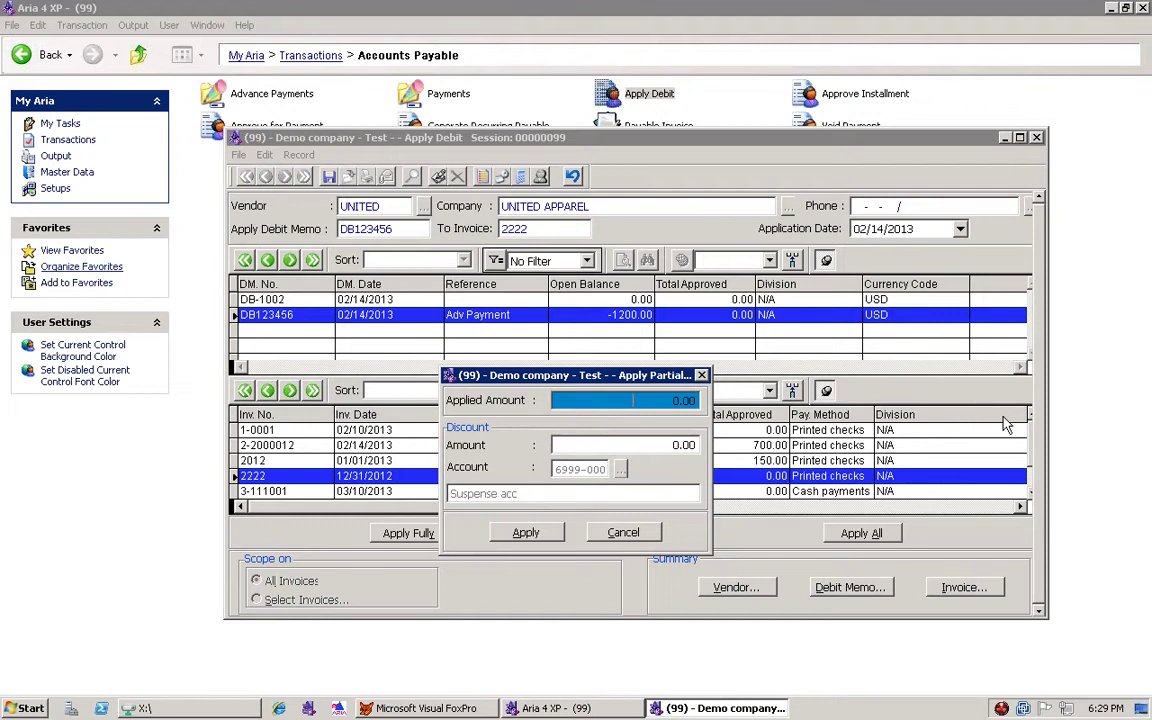
text(12)
key(BackSpace)
text(000)
click(526, 532)
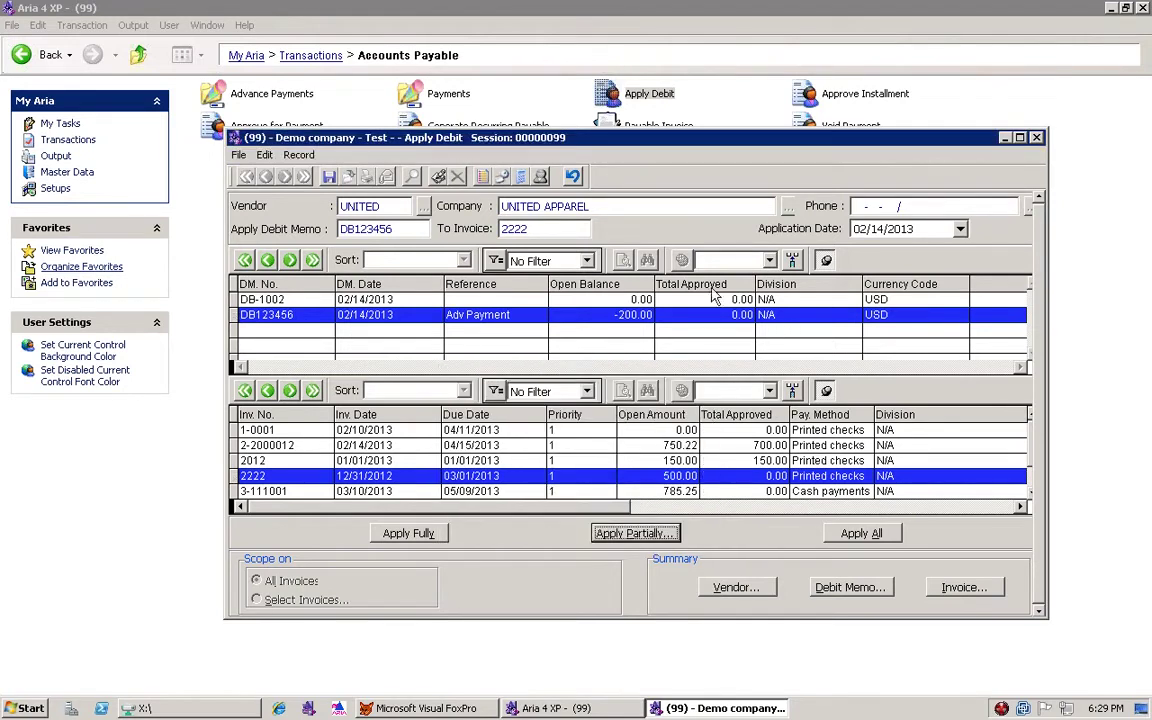
Check the remaining balances of DB123456 and invoice 2222, save the debit applications and close the Apply Debit window.
click(596, 315)
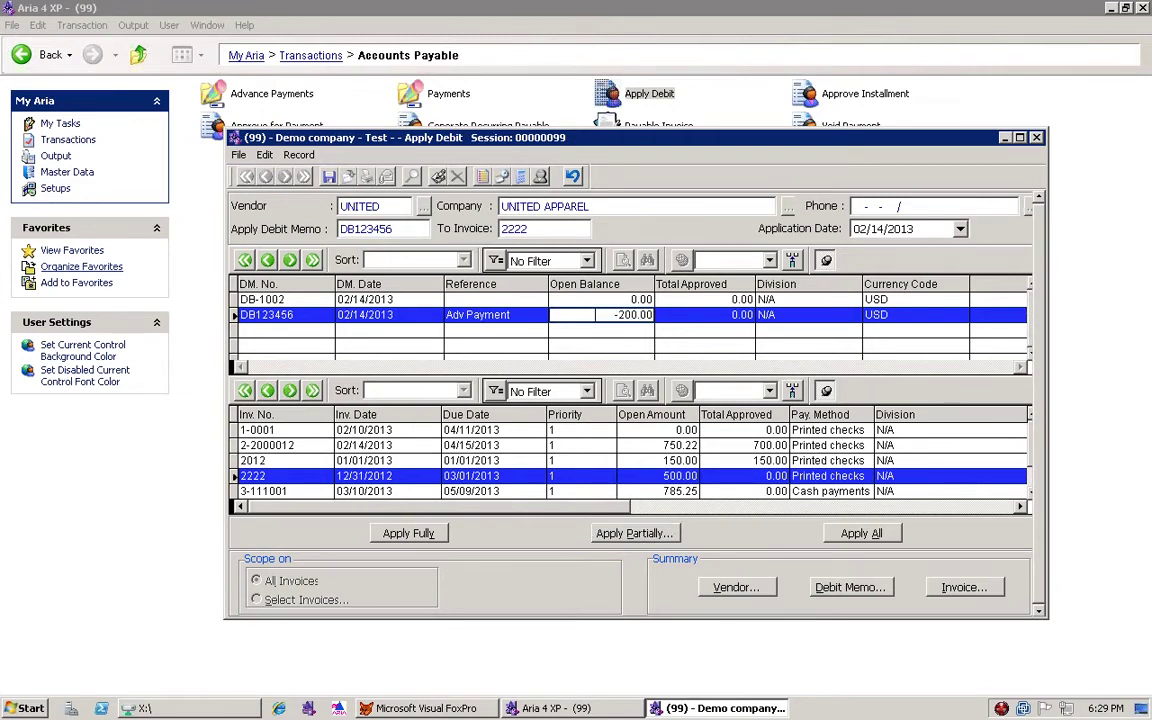
click(652, 477)
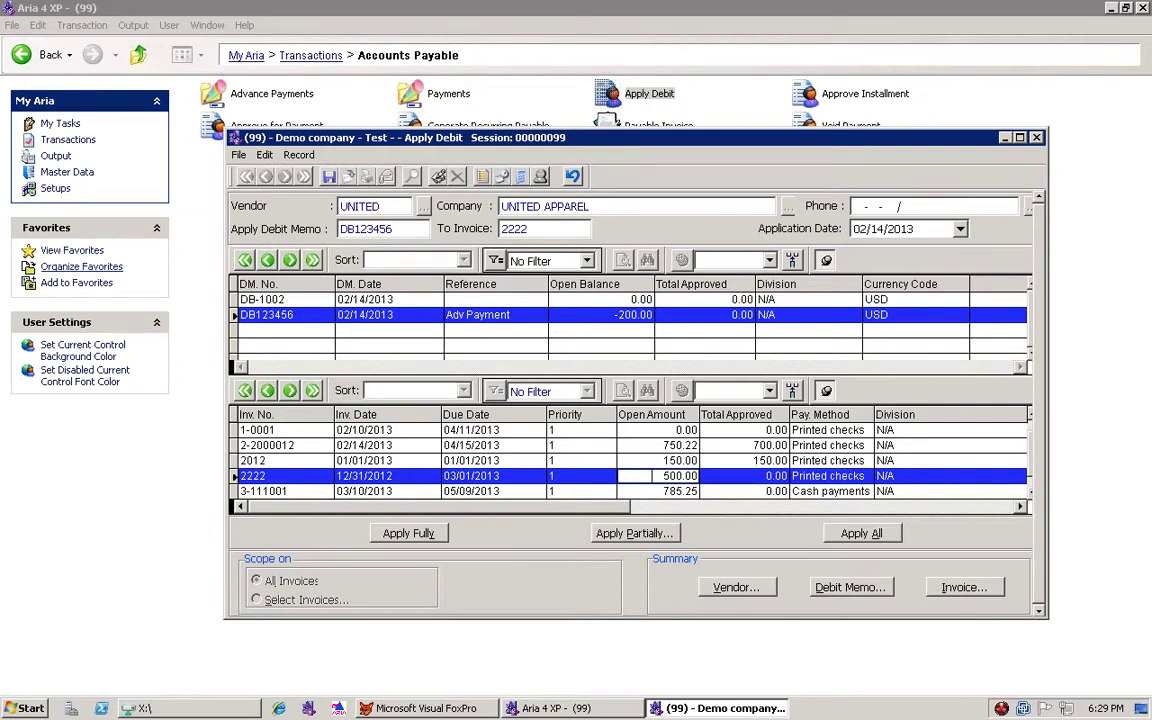
click(647, 461)
click(647, 476)
click(330, 180)
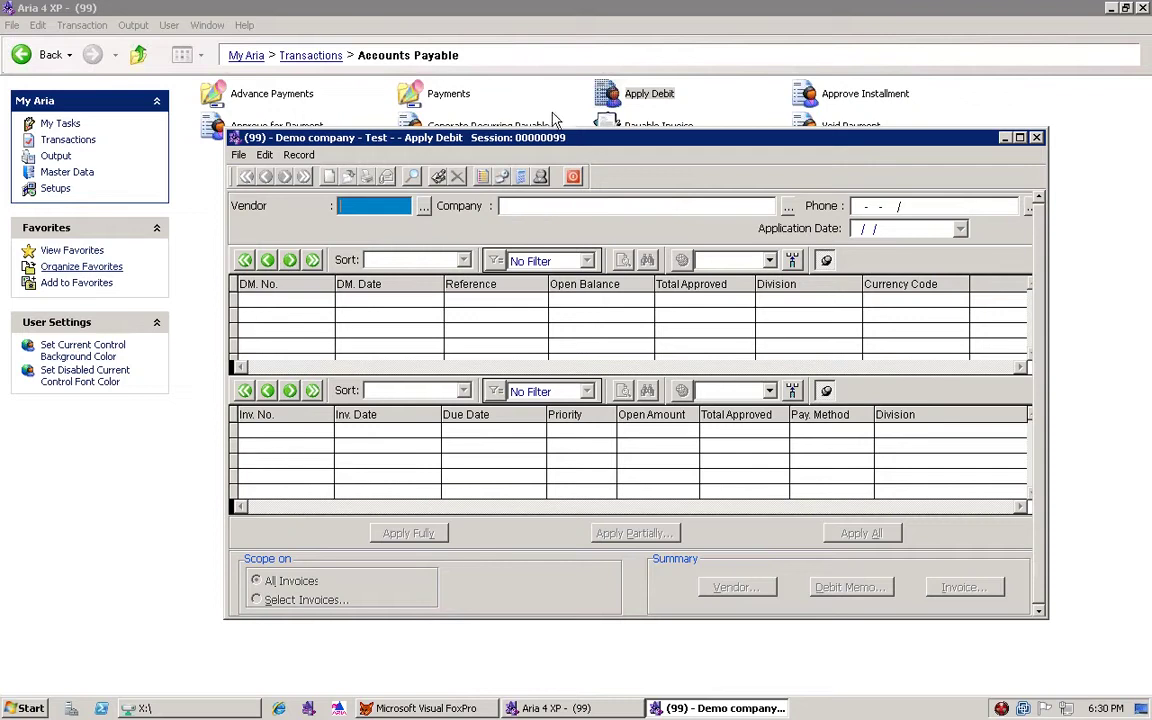
click(572, 177)
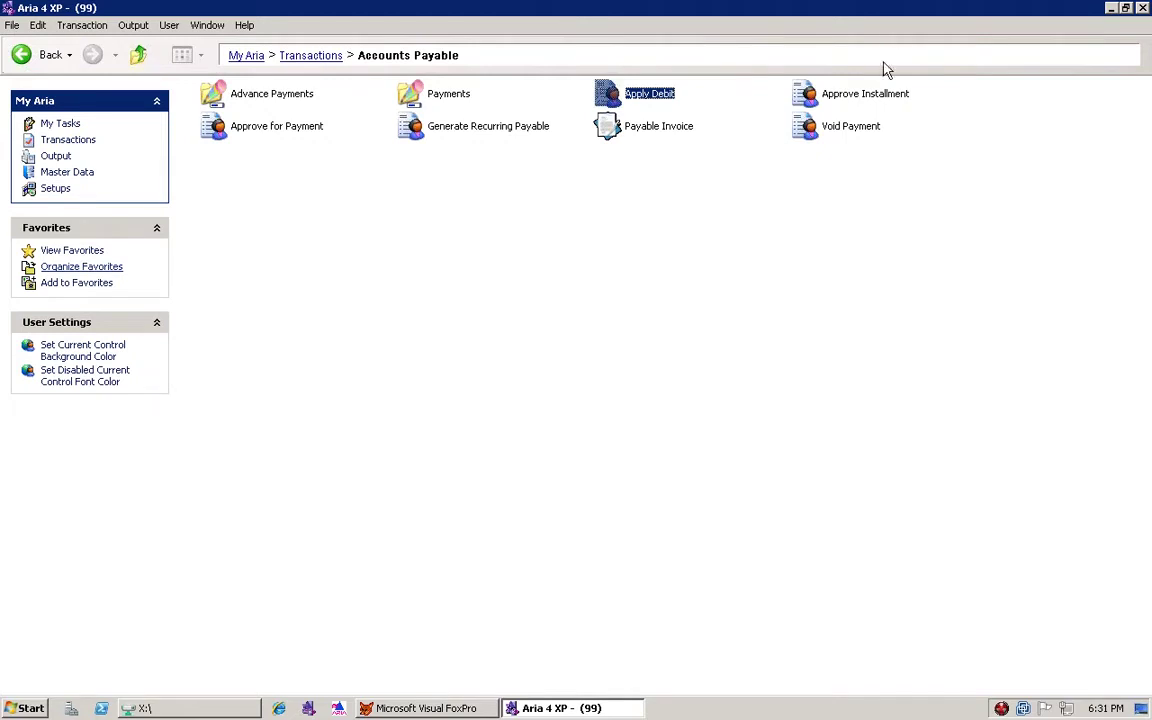
Open the Void Payment transaction in Accounts Payable.
click(72, 143)
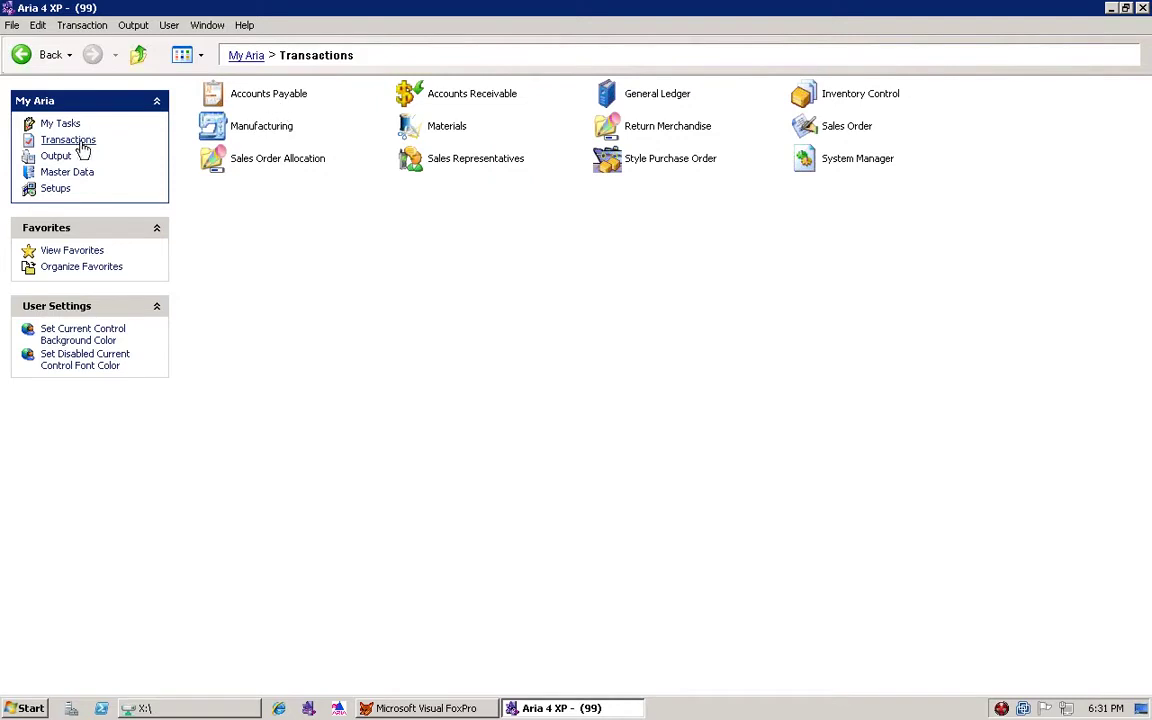
click(250, 97)
double_click(250, 100)
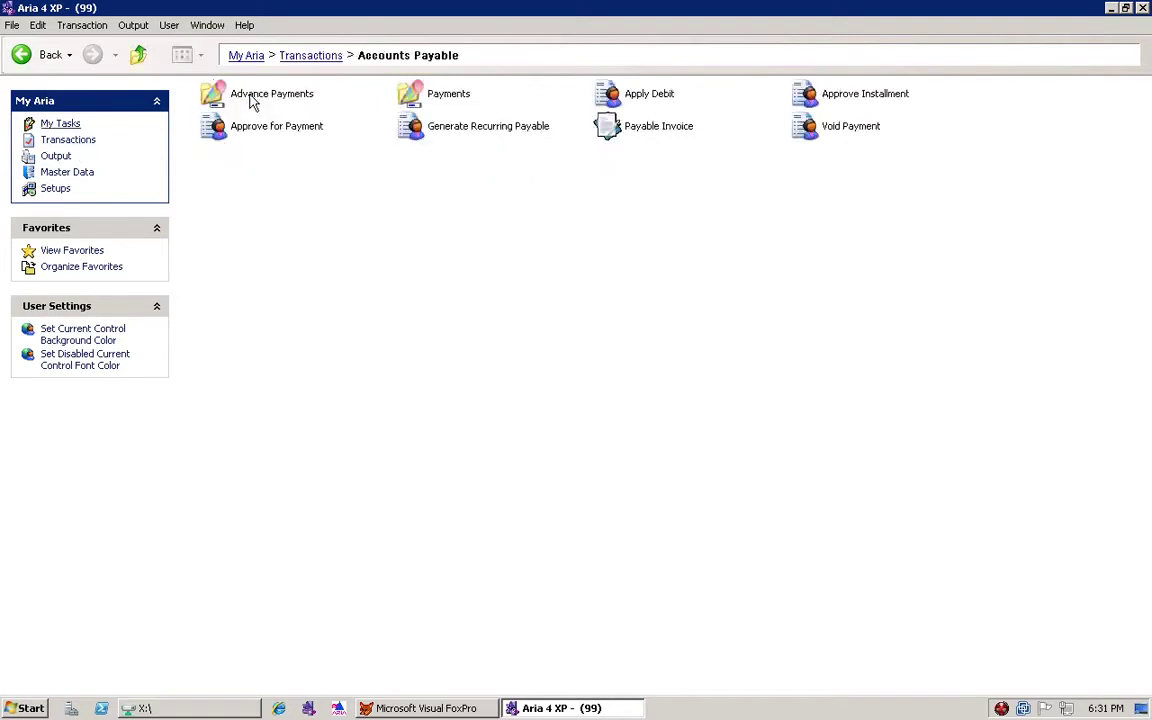
click(850, 127)
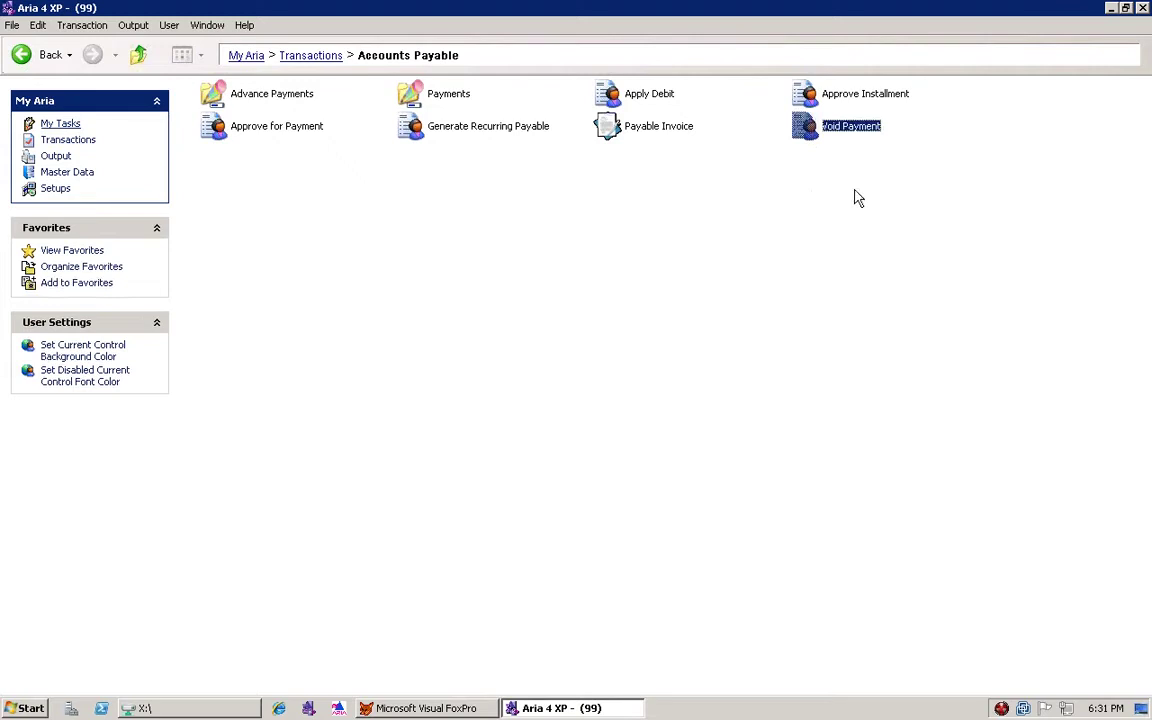
double_click(807, 132)
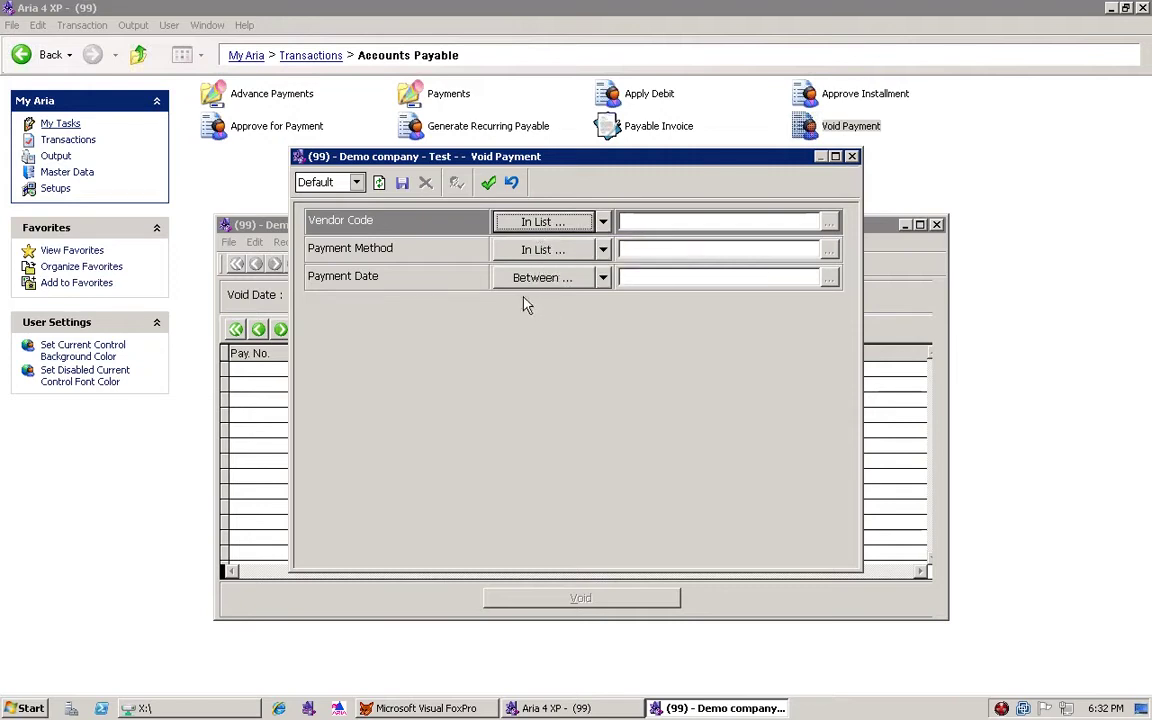
Restrict the Void Payment selection to vendor code UNITED.
click(548, 221)
click(262, 330)
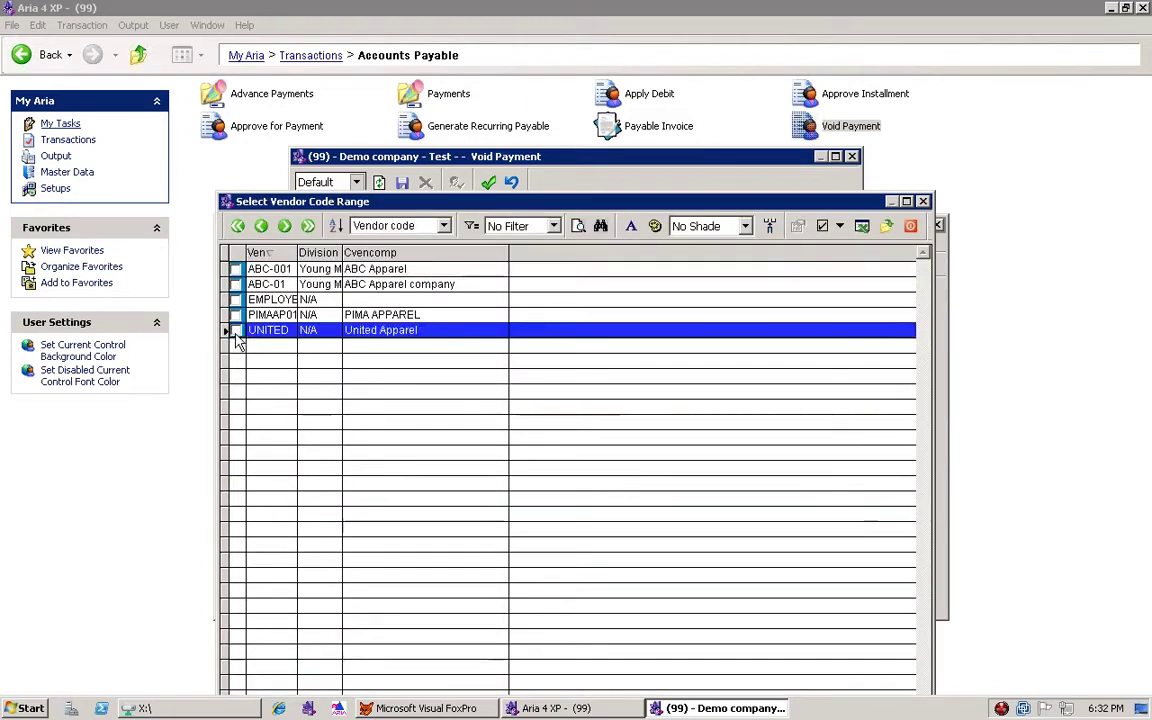
click(235, 330)
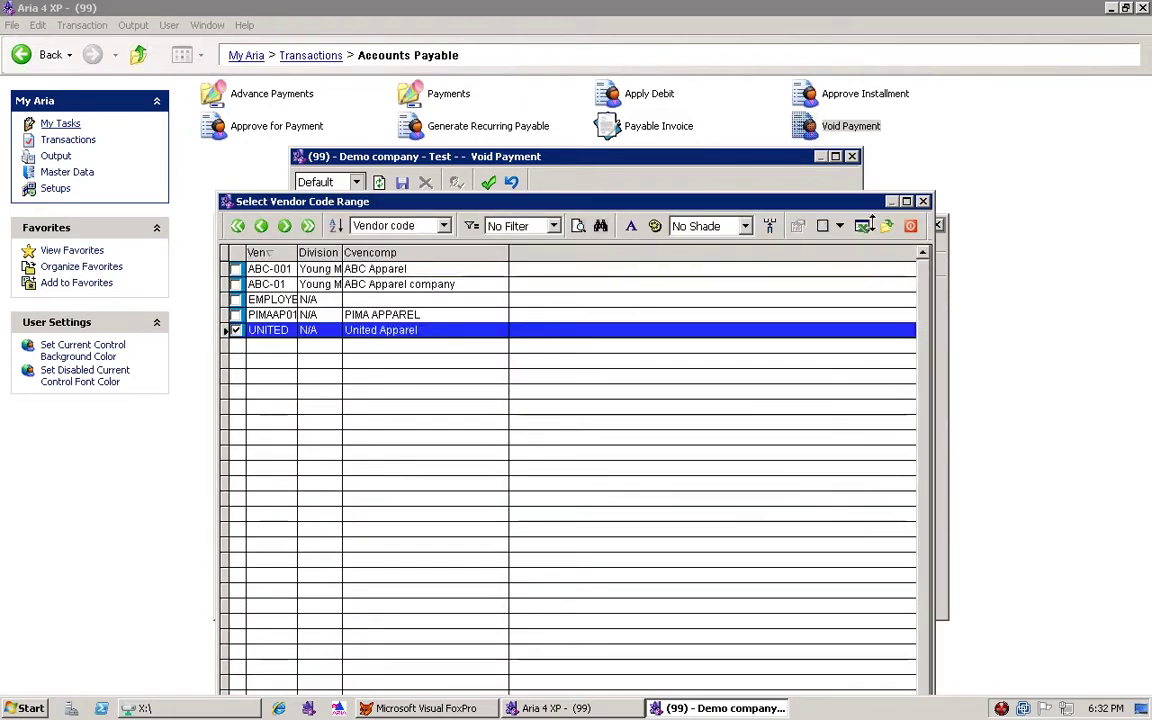
click(886, 228)
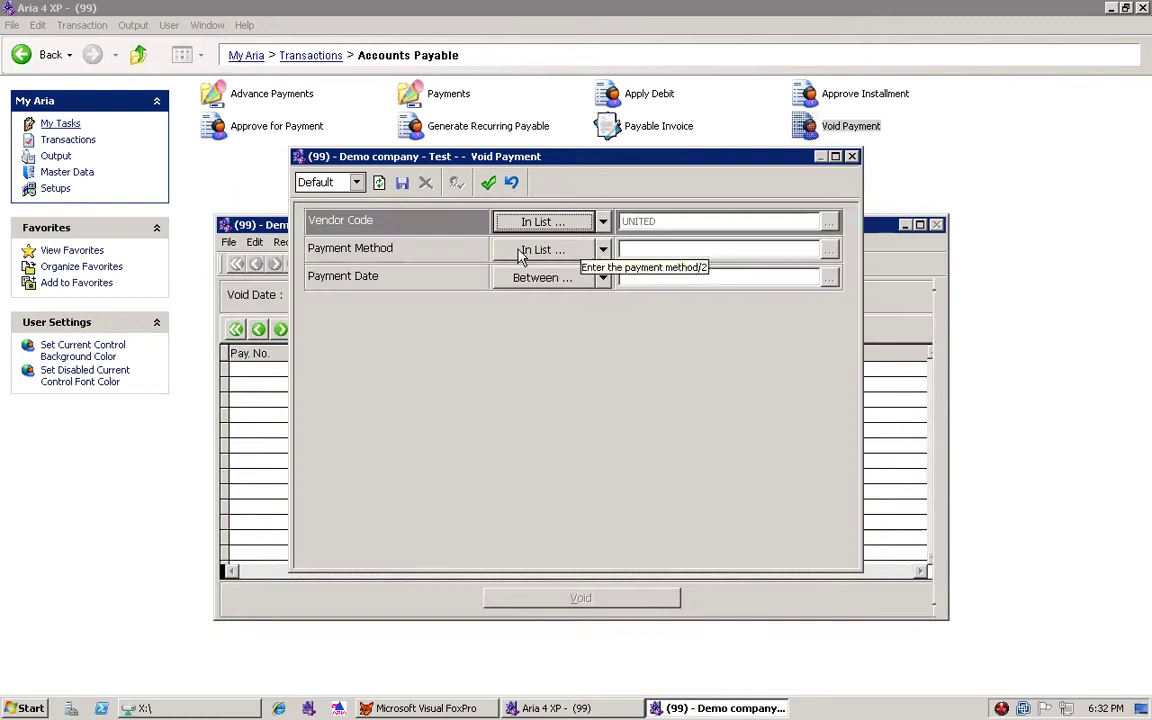
Leave the payment method and payment date filters empty and load the vendor's payments.
click(542, 250)
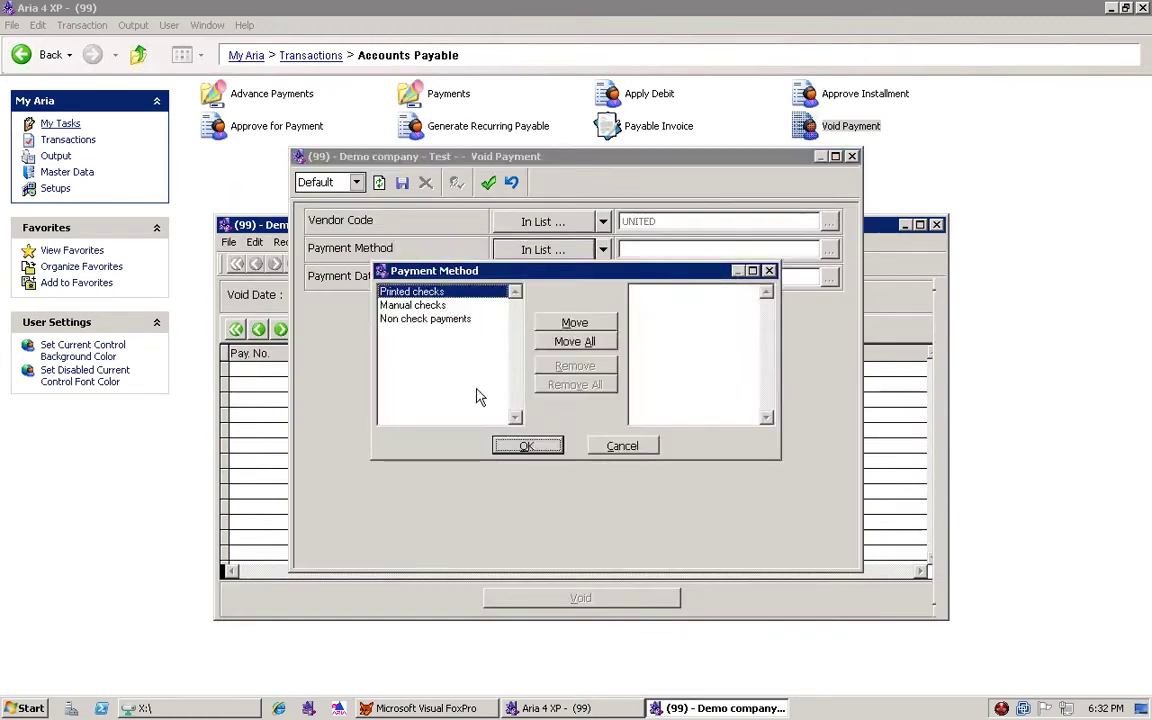
click(528, 446)
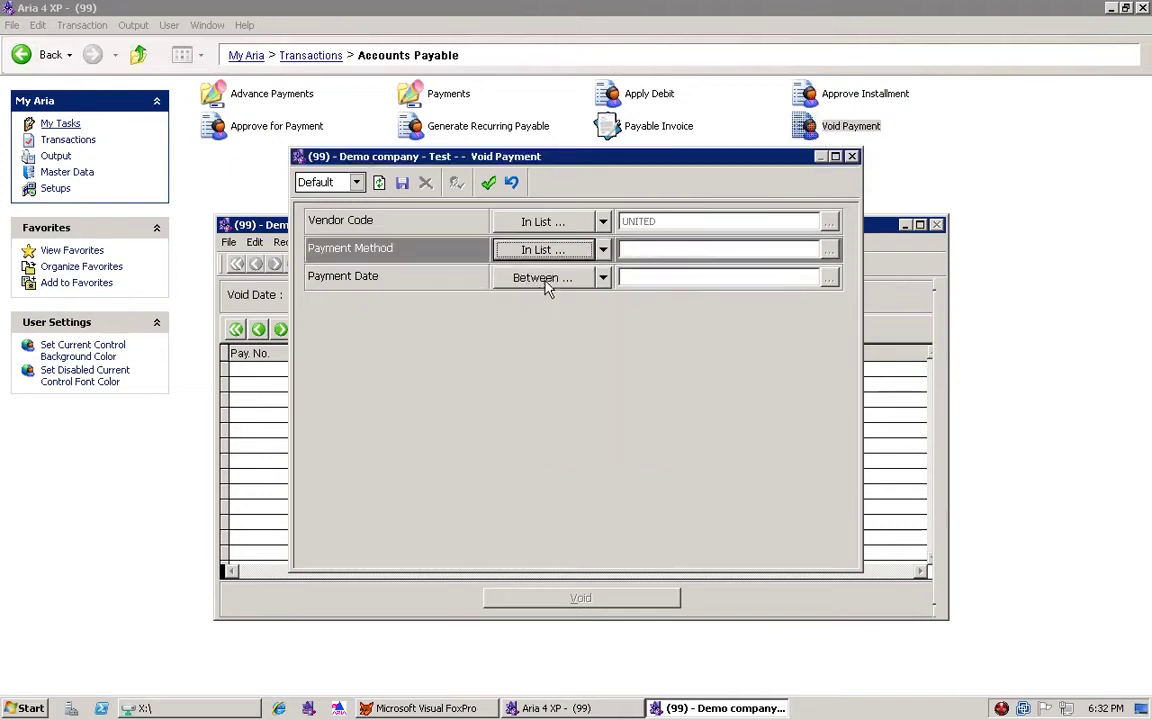
click(543, 280)
click(525, 392)
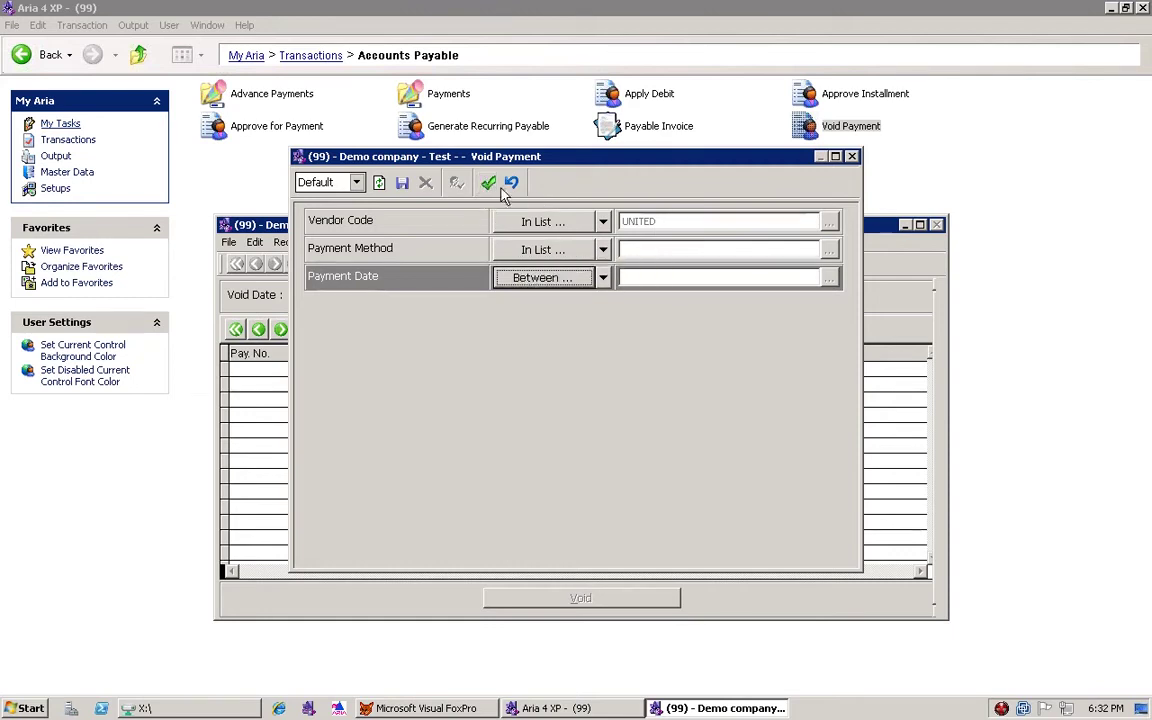
click(488, 184)
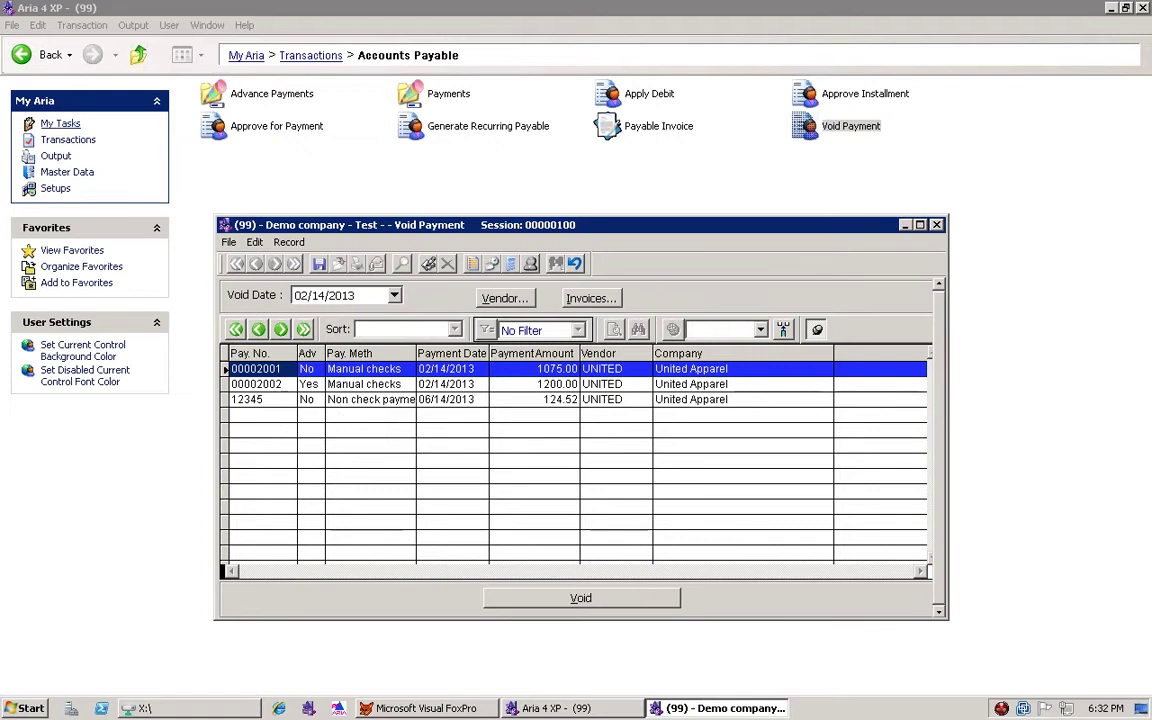
Examine the vendor's listed payments by number, method, date and amount, widening the payment method column to read it fully.
click(370, 384)
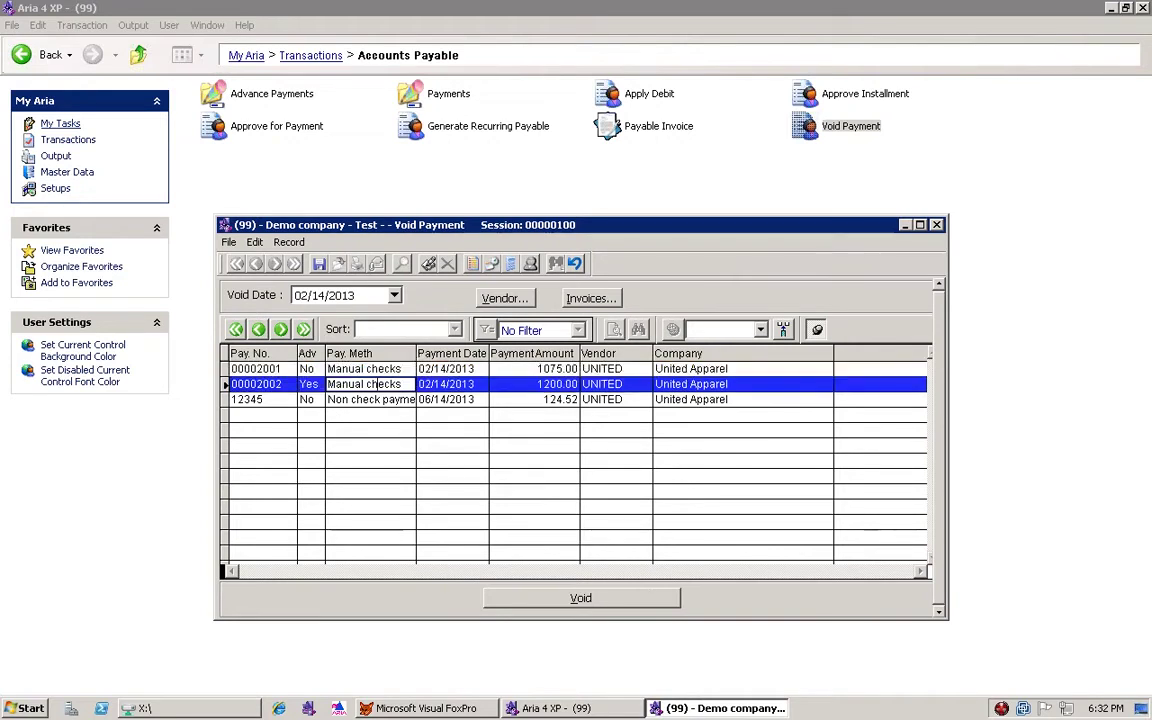
drag(416, 354, 425, 354)
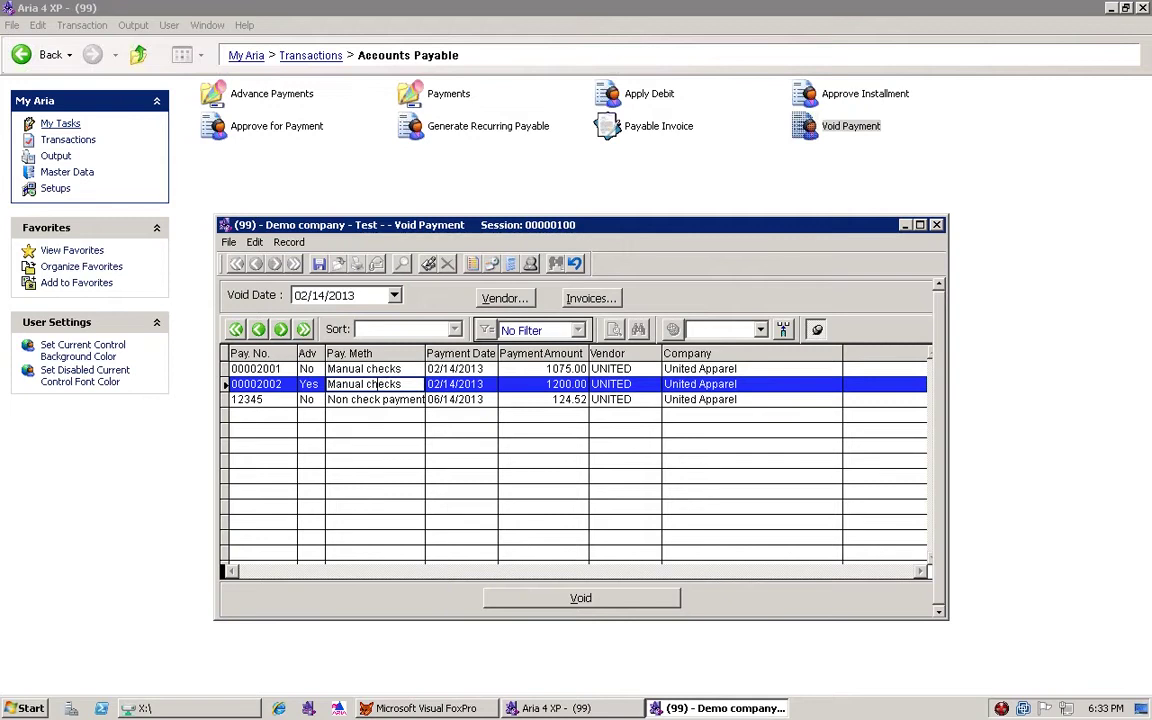
click(362, 399)
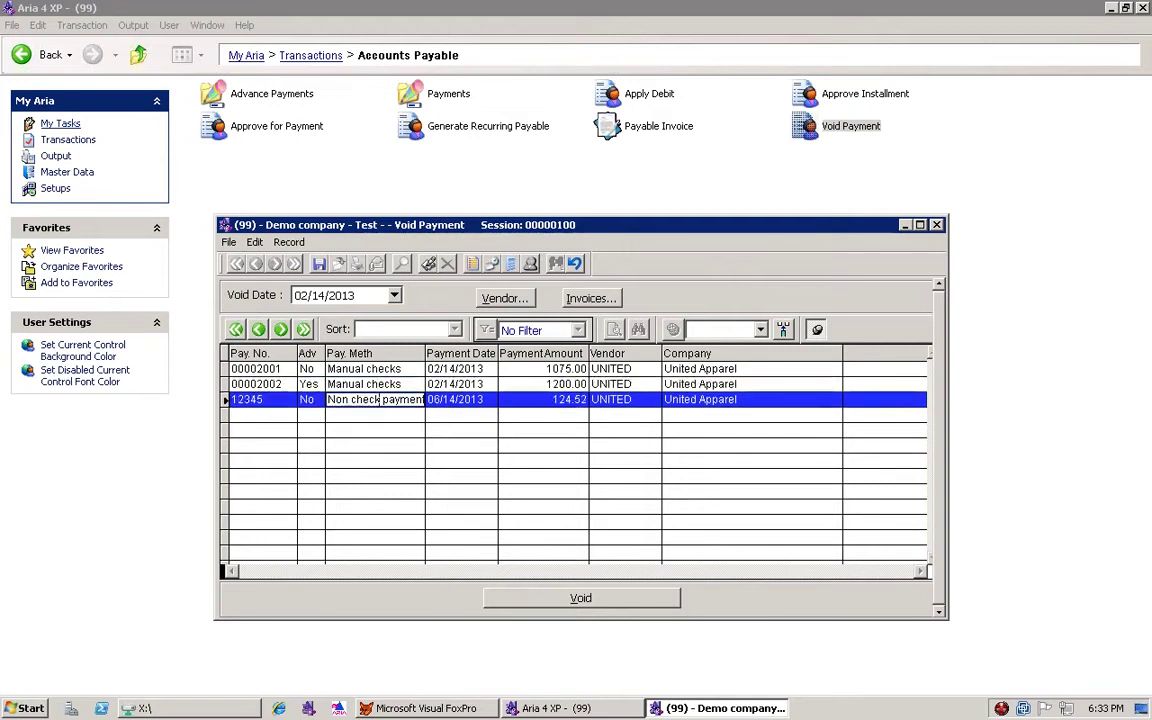
click(258, 369)
click(258, 384)
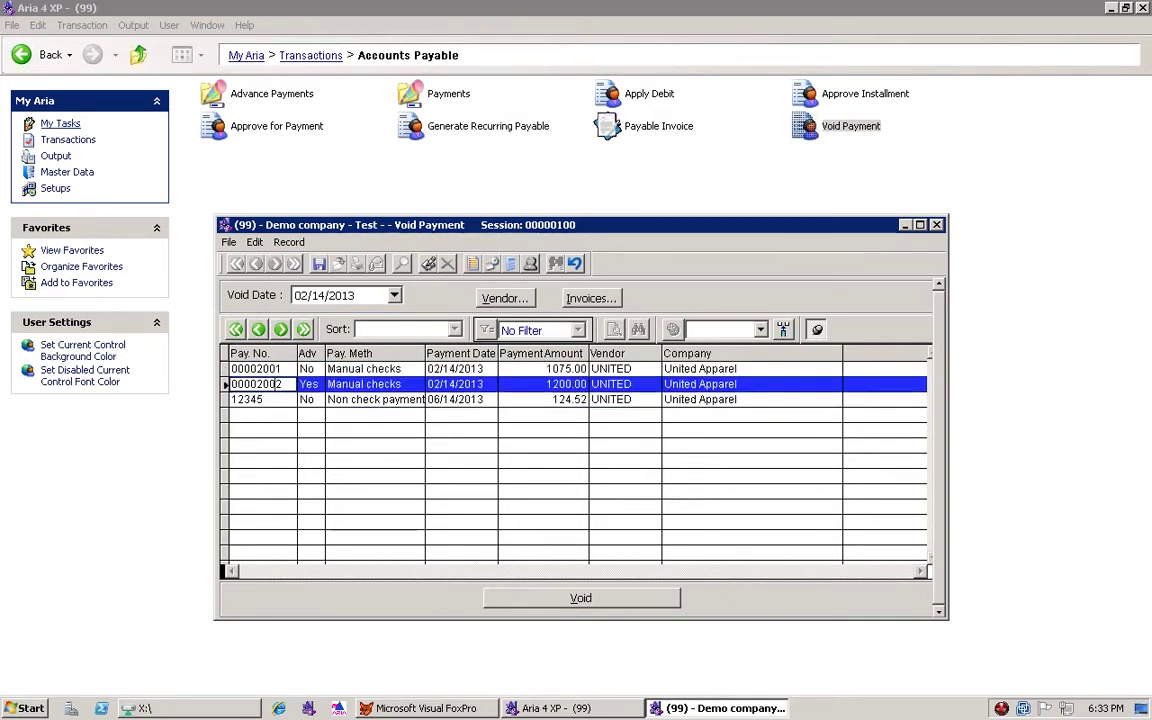
click(268, 400)
click(277, 385)
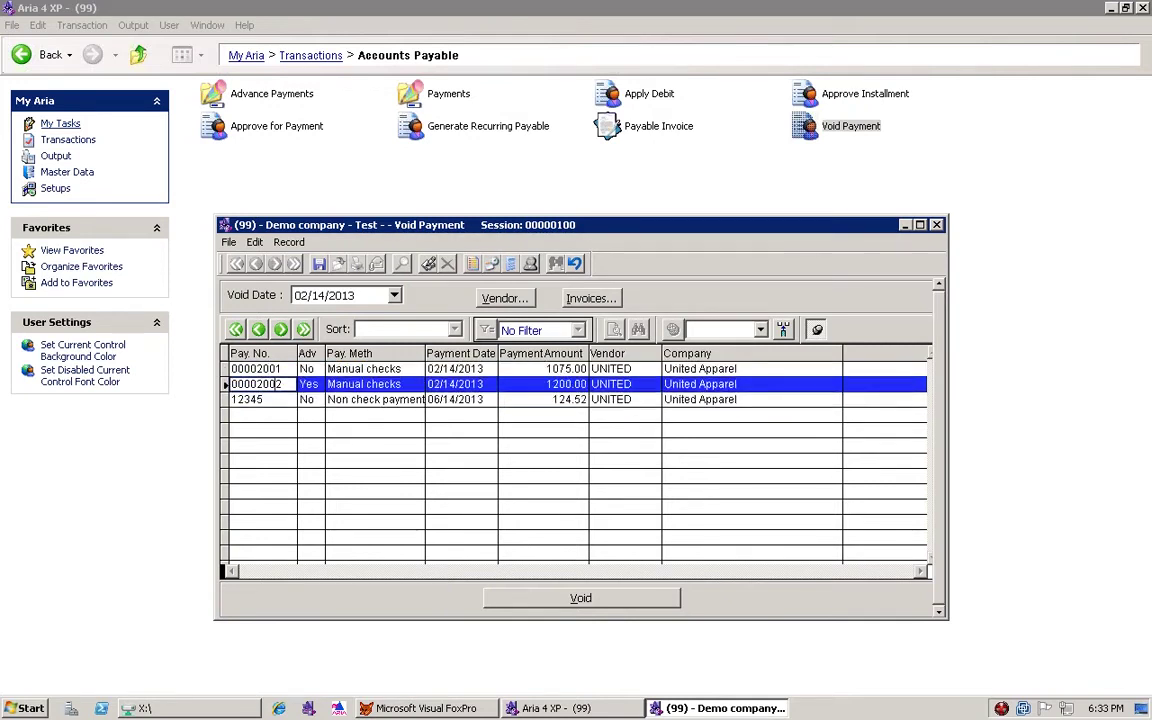
click(258, 399)
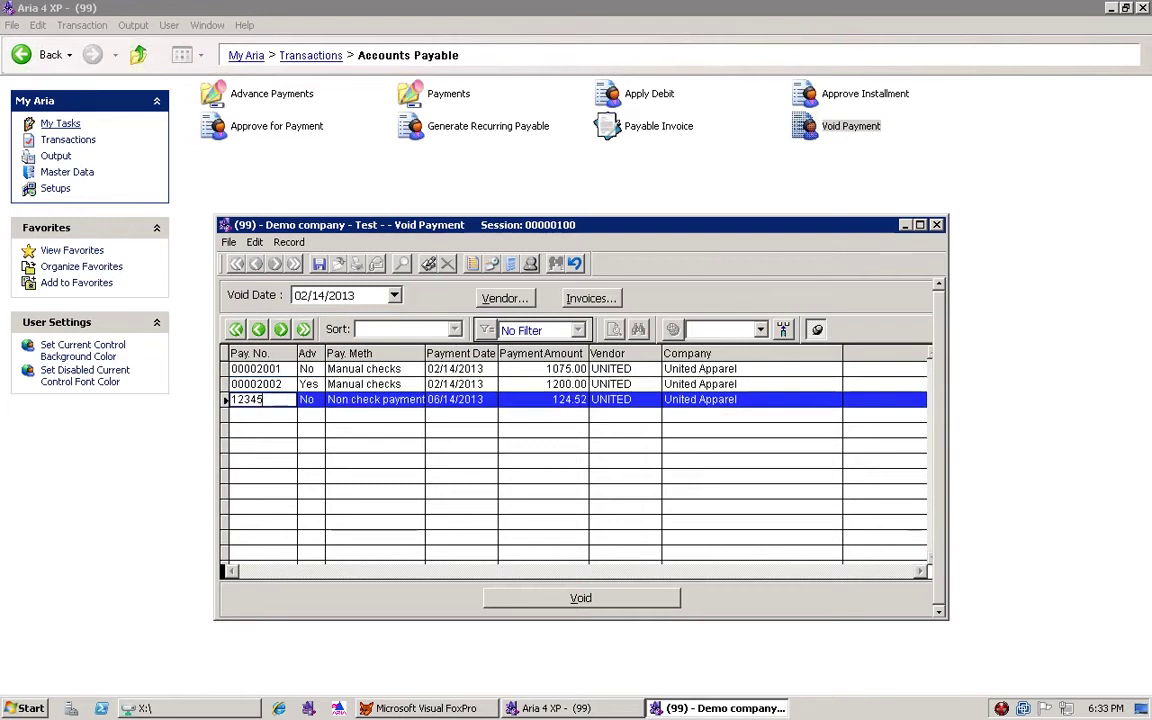
click(447, 369)
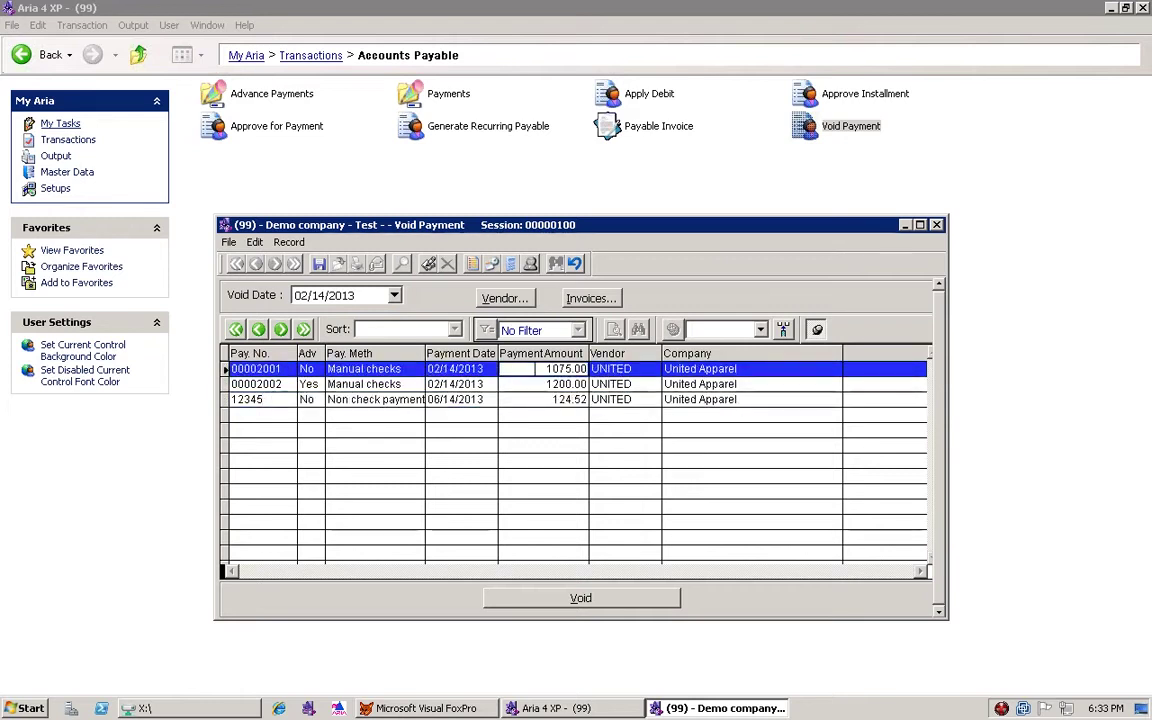
click(620, 384)
click(630, 369)
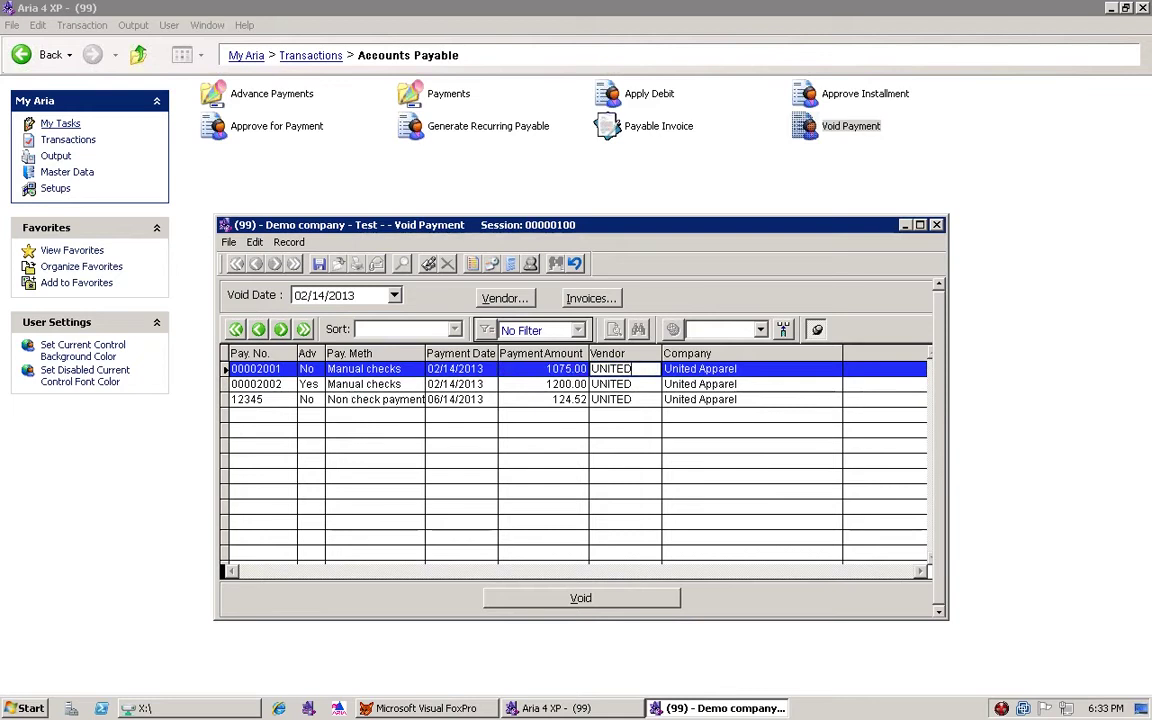
Void vendor UNITED's advance payment 00002002 and confirm the void.
click(339, 384)
key(Up)
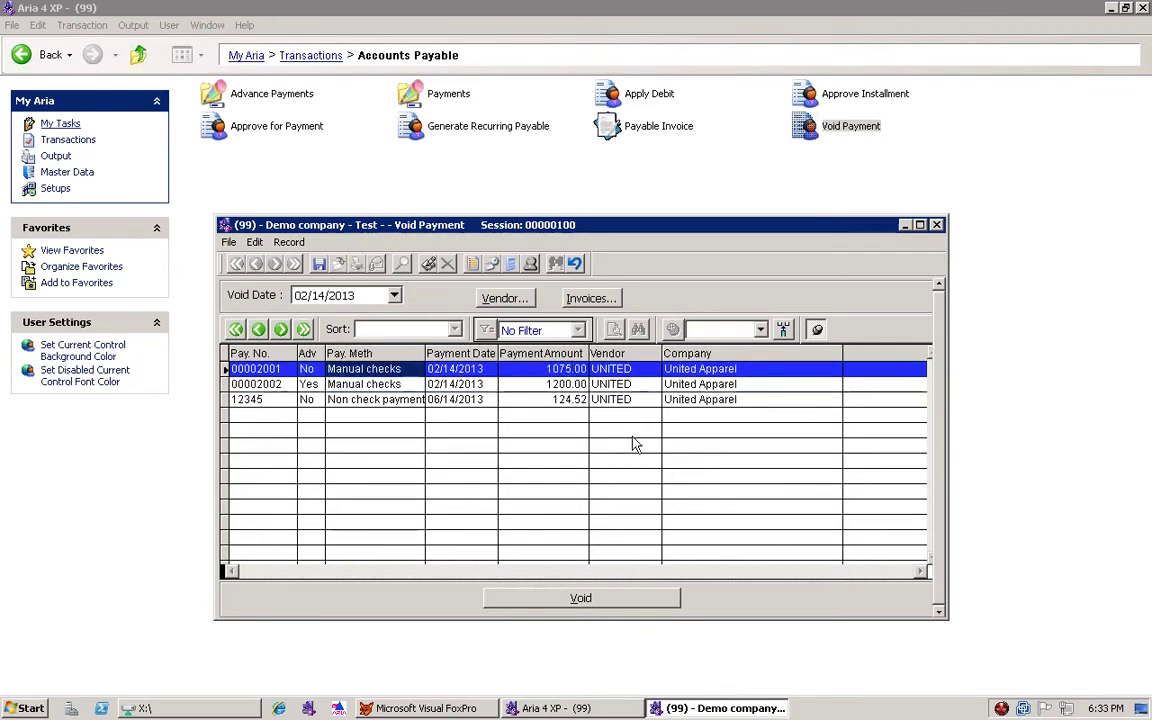
key(Down)
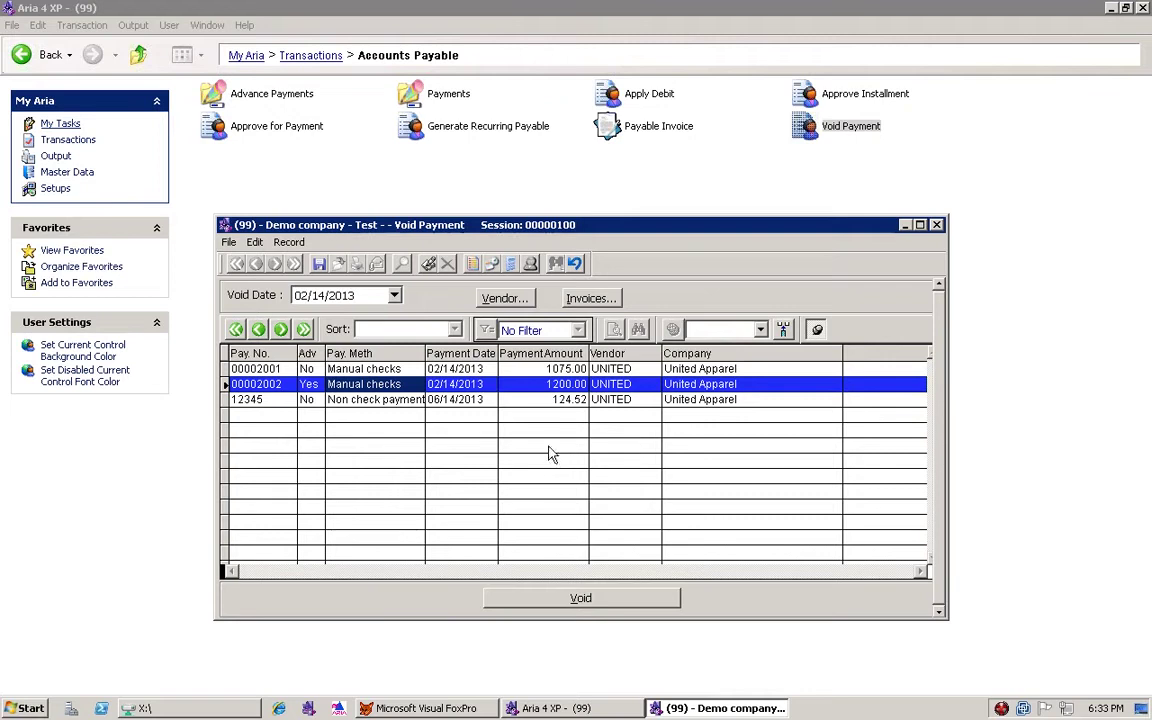
click(617, 605)
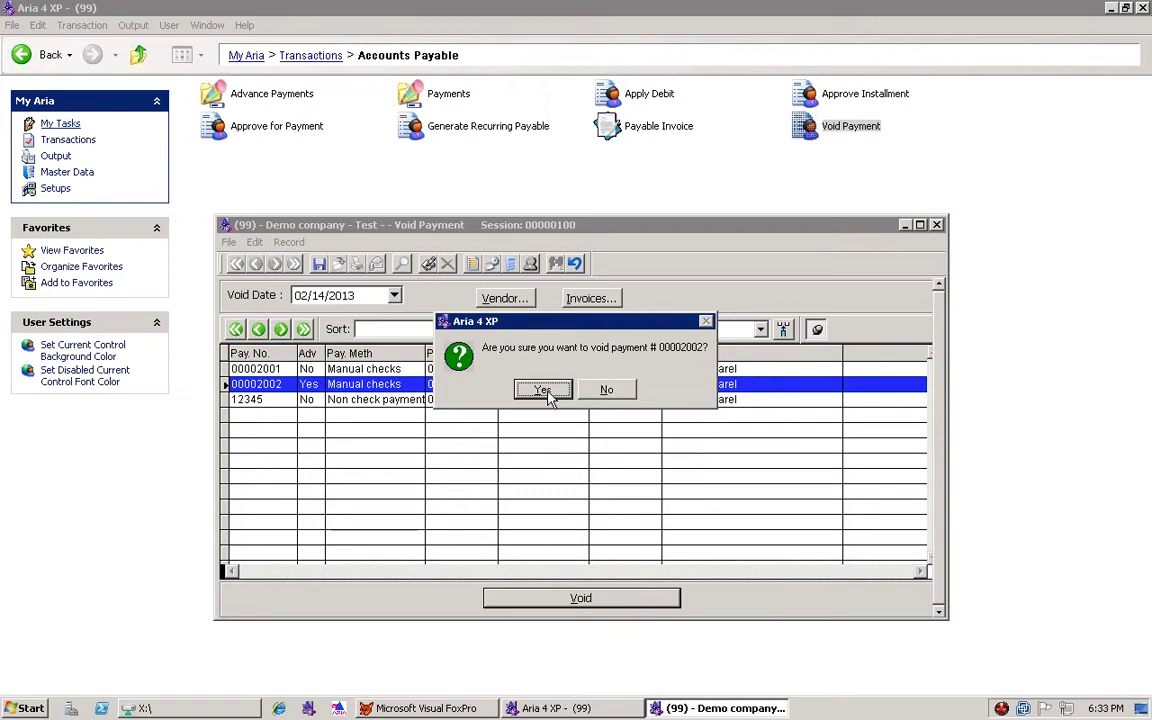
click(547, 392)
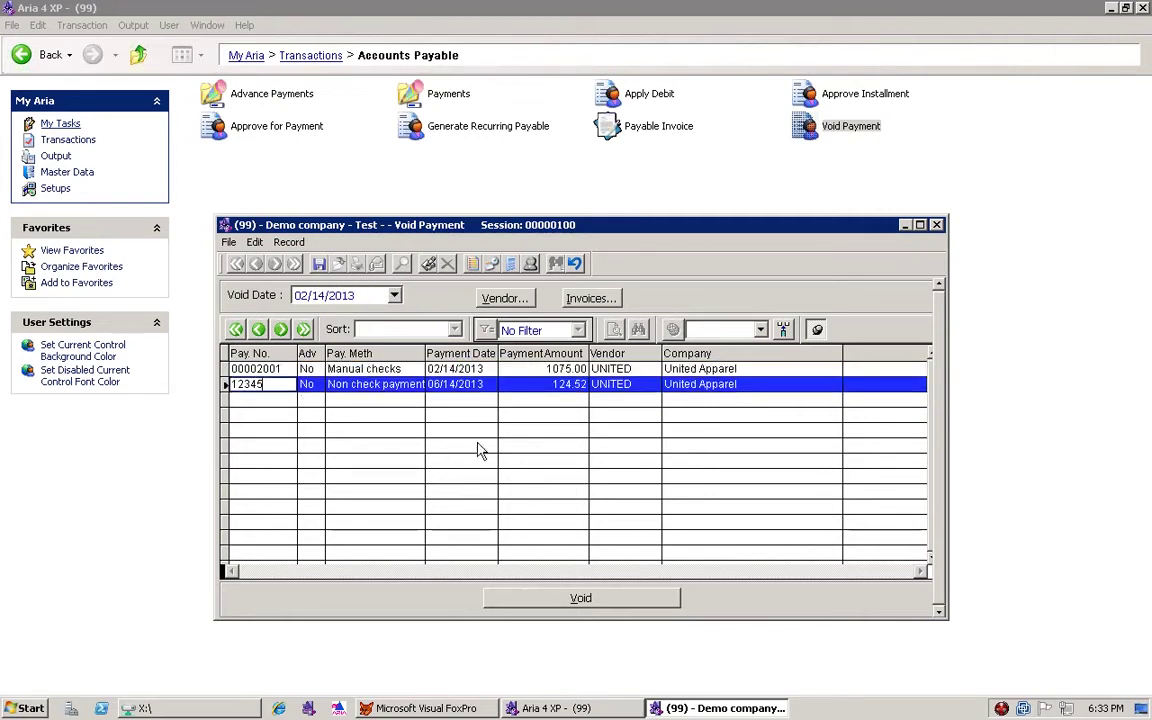
Try to void the non-check payment 12345 using the void date 02/14/2013.
click(542, 598)
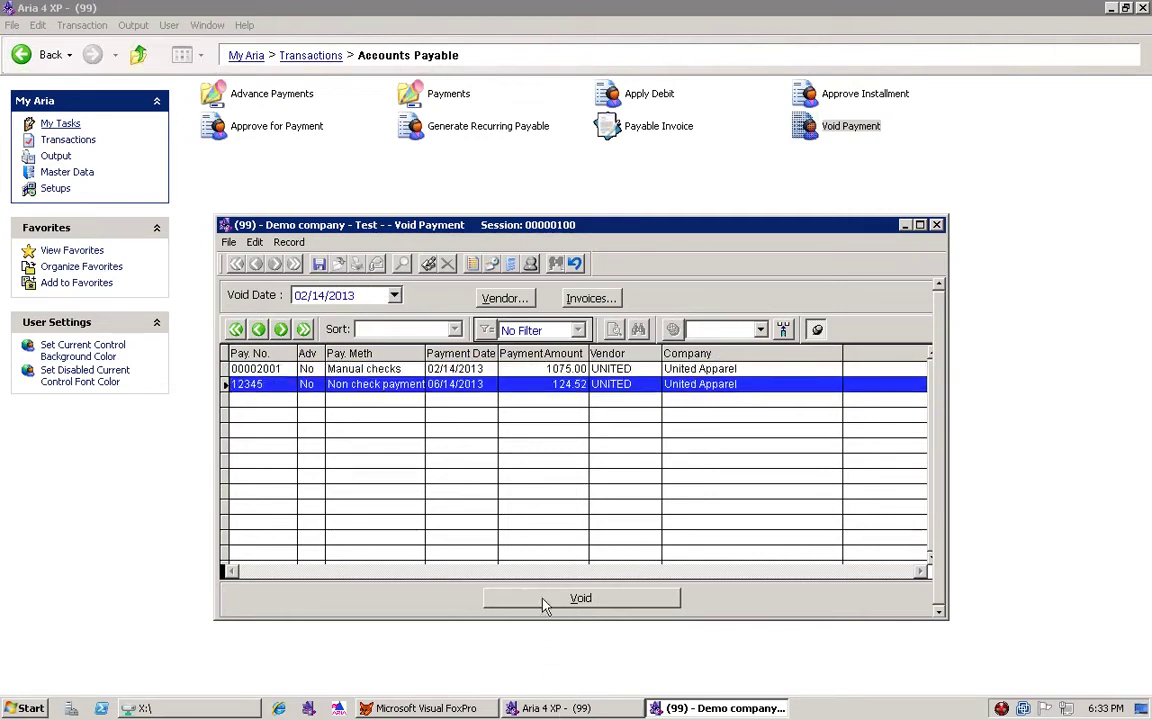
click(542, 603)
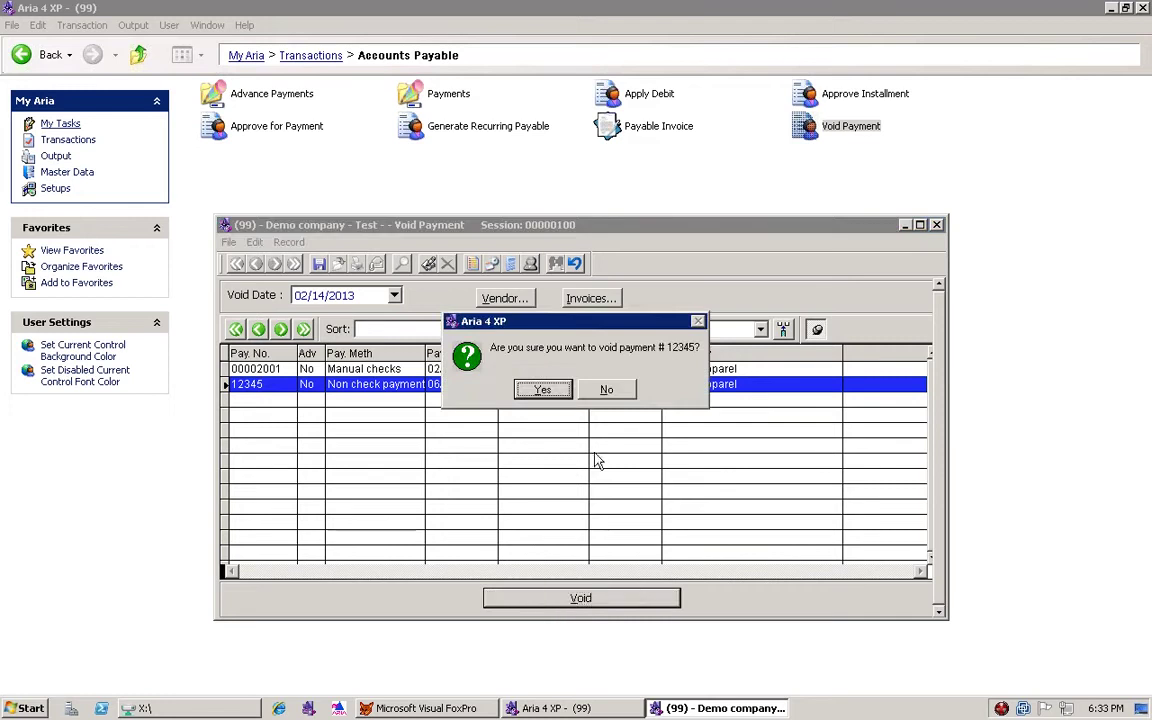
click(556, 392)
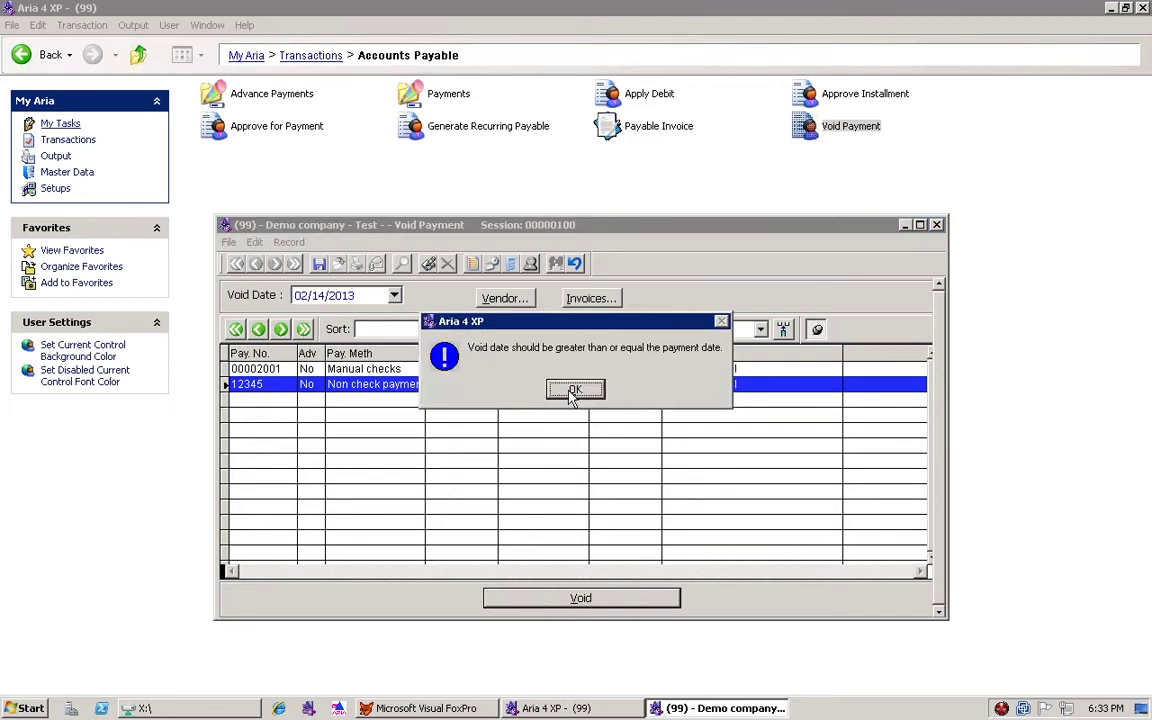
click(574, 390)
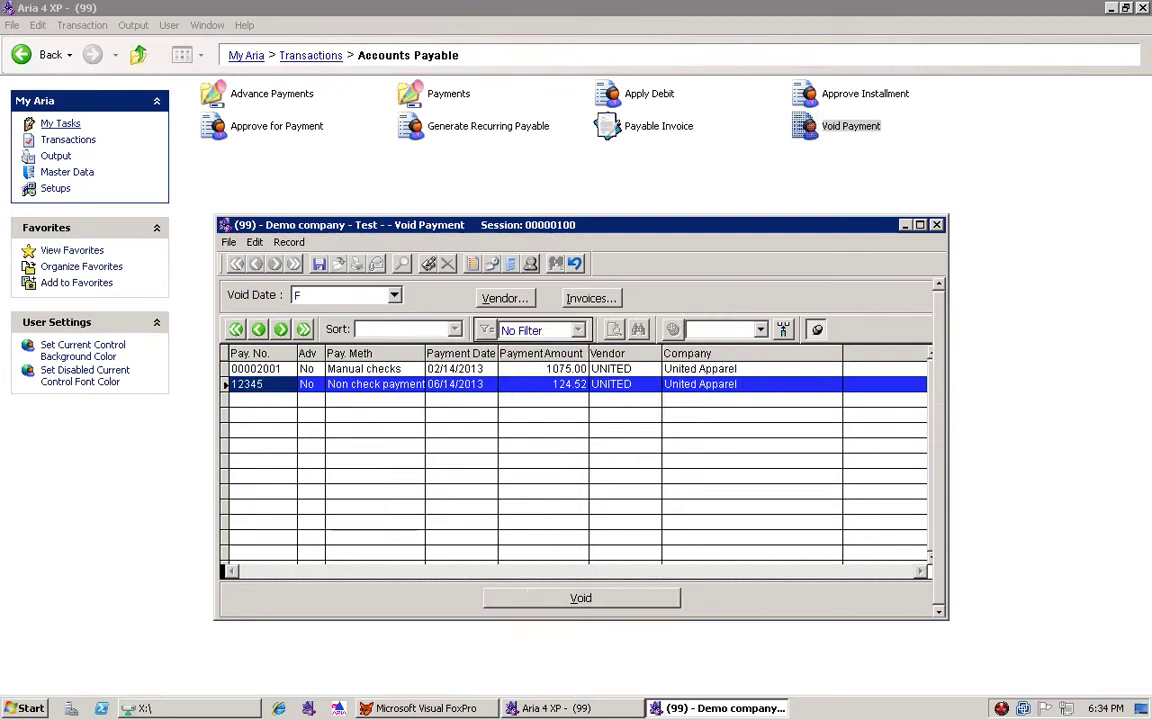
Save the void transaction, ignore the program errors, and close the Void Payment window.
click(323, 269)
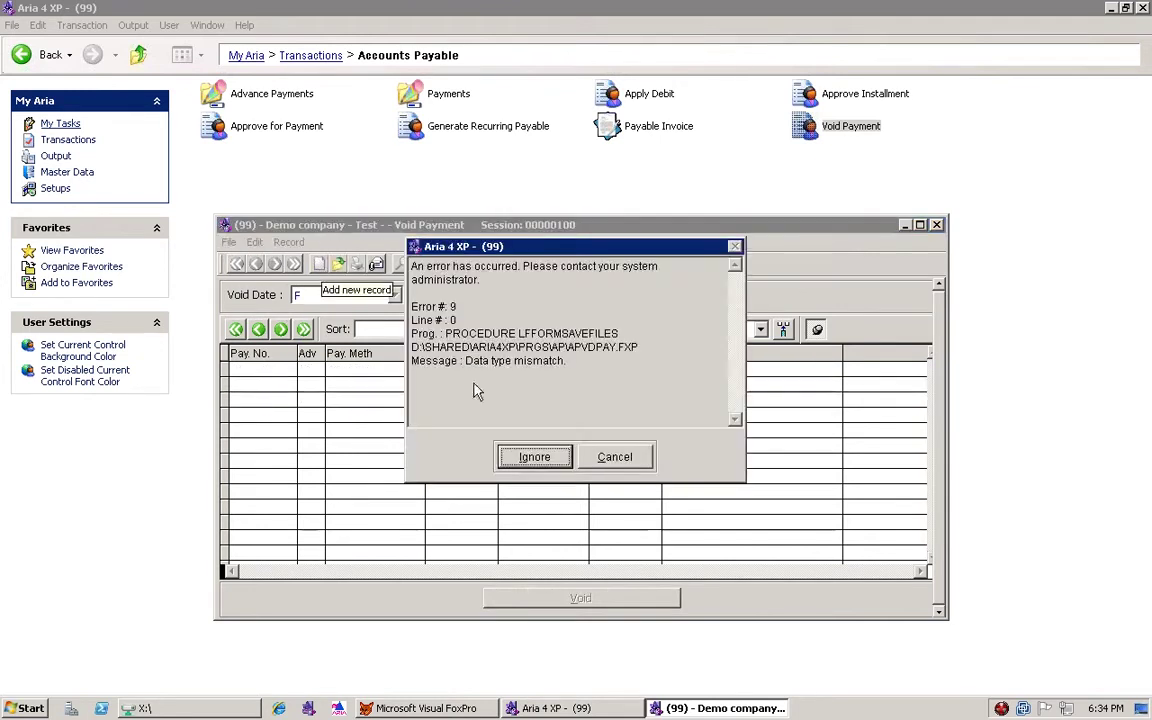
click(534, 457)
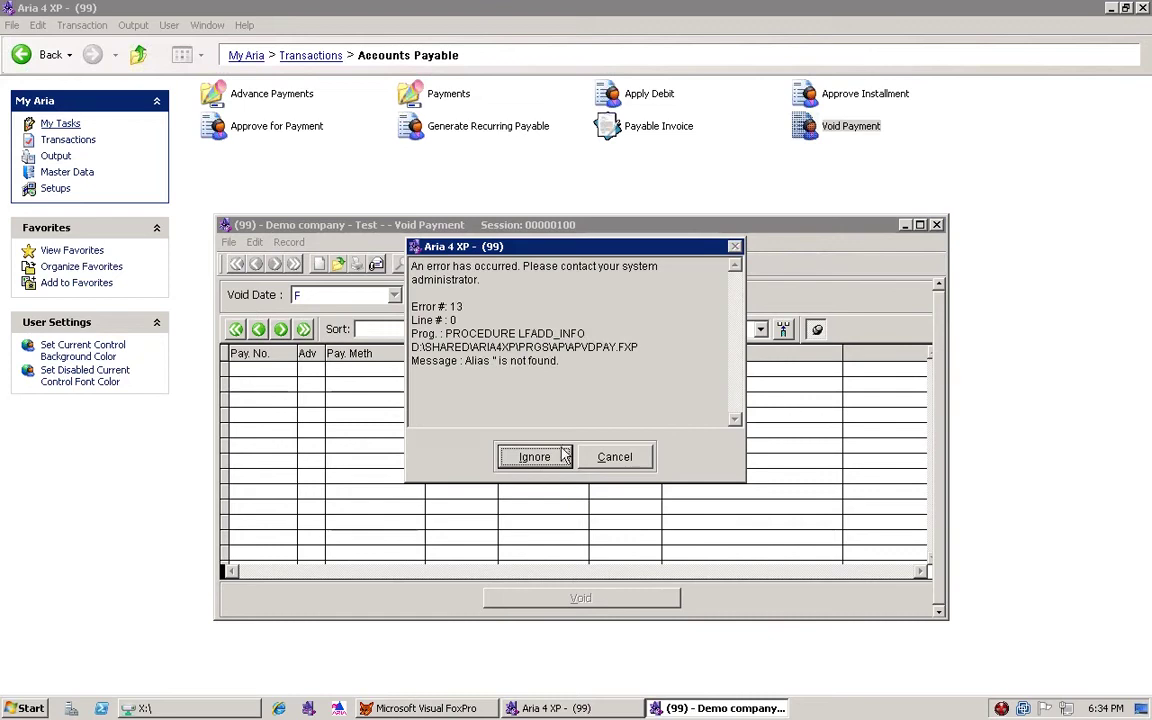
click(537, 457)
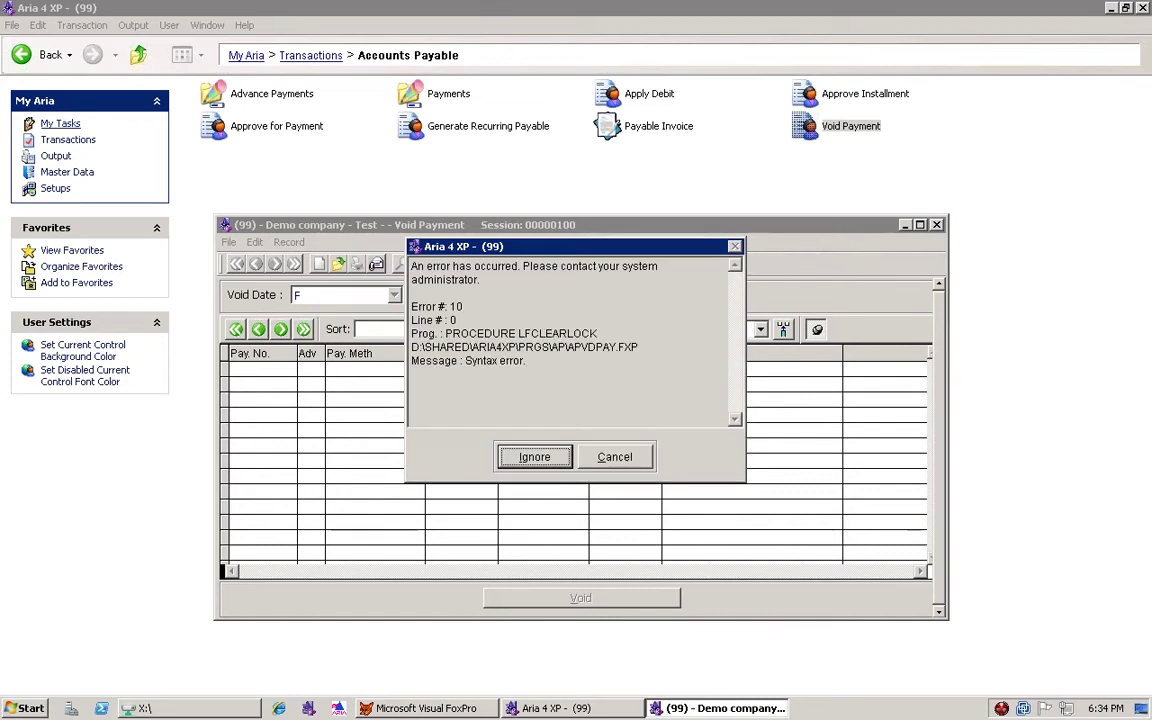
click(534, 457)
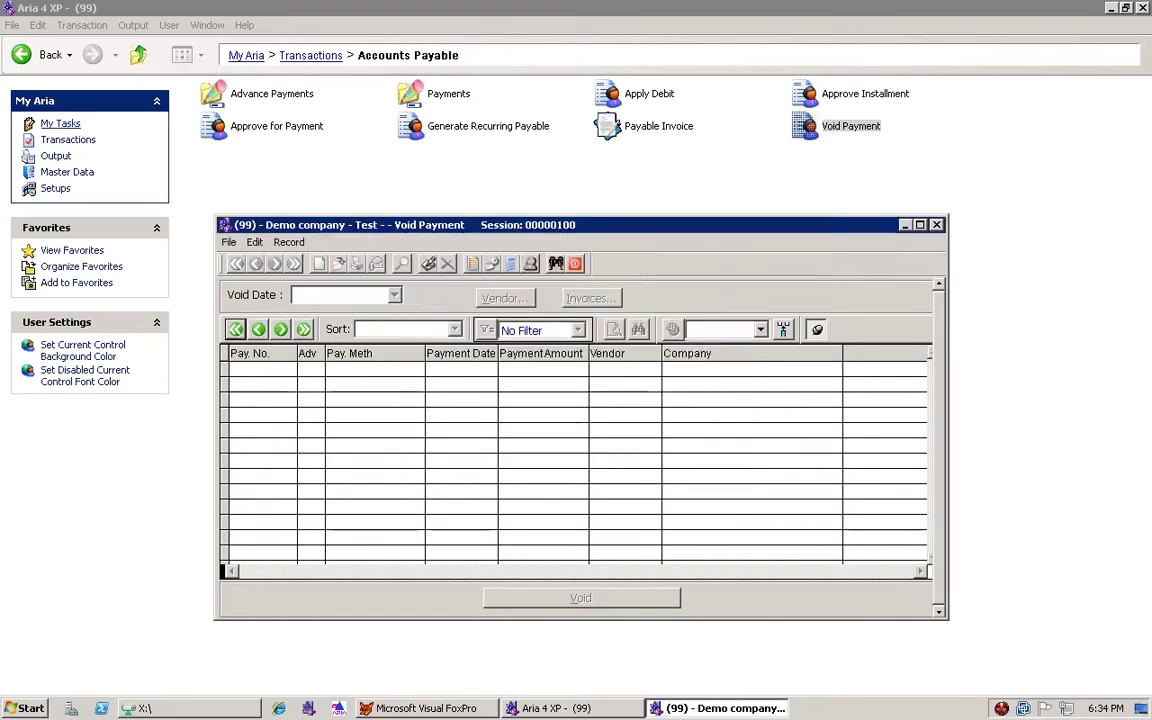
click(576, 265)
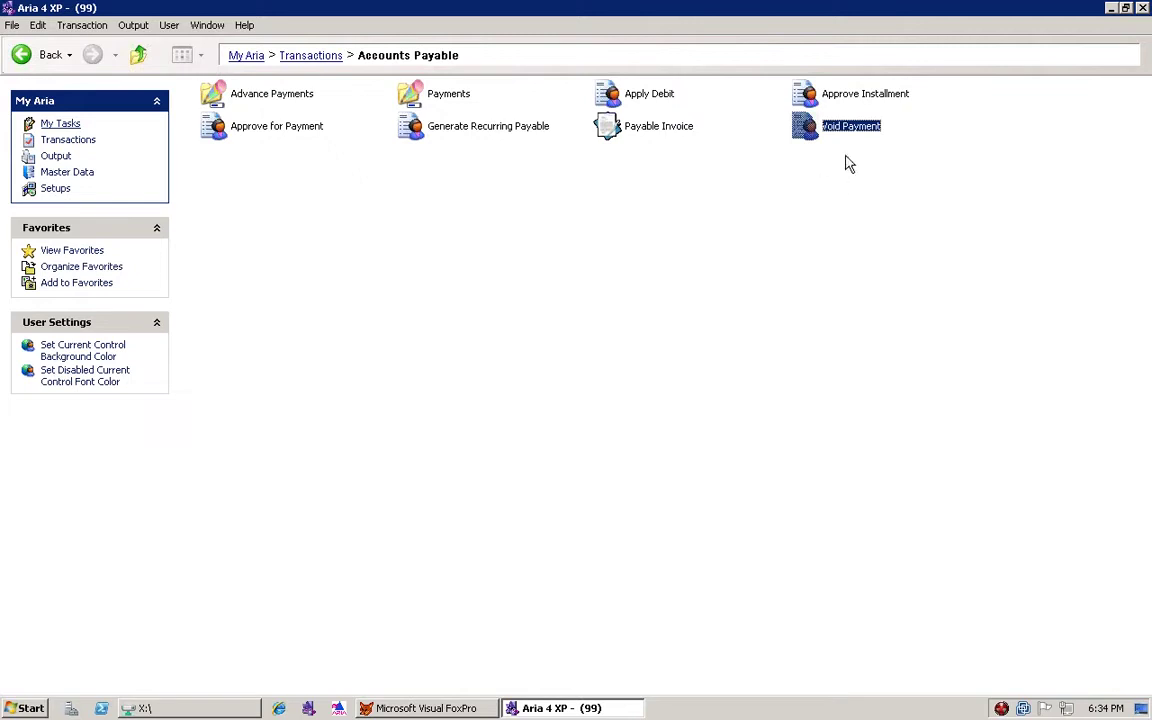
click(750, 8)
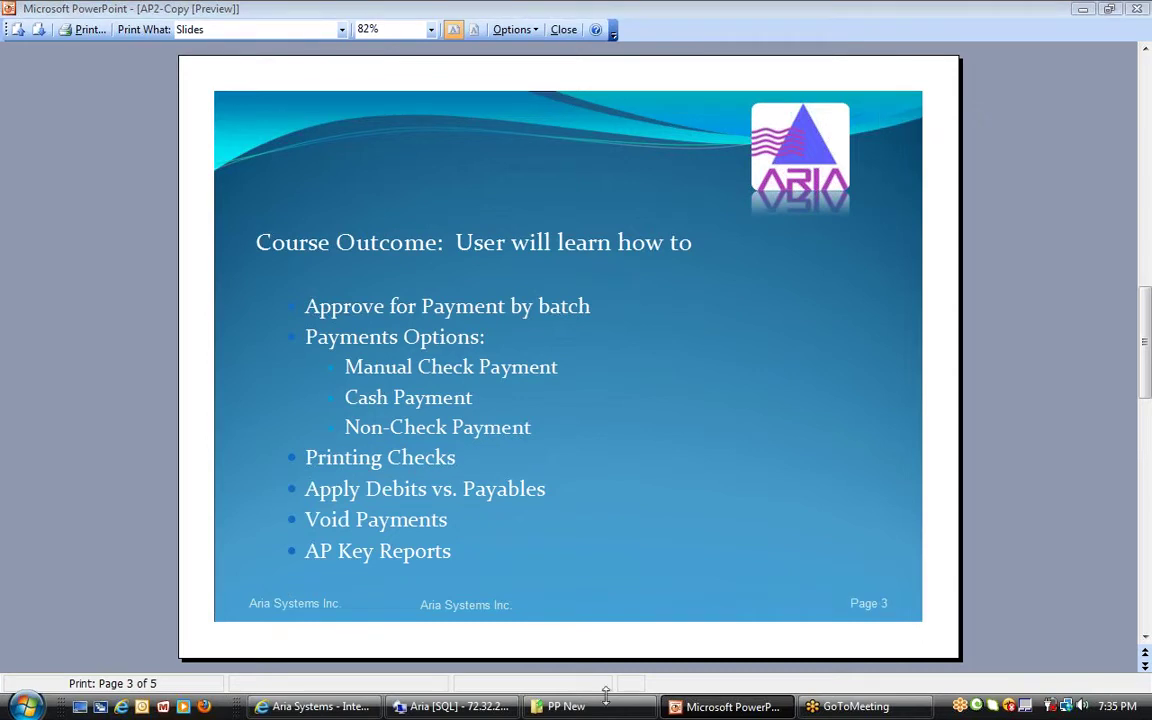
click(455, 706)
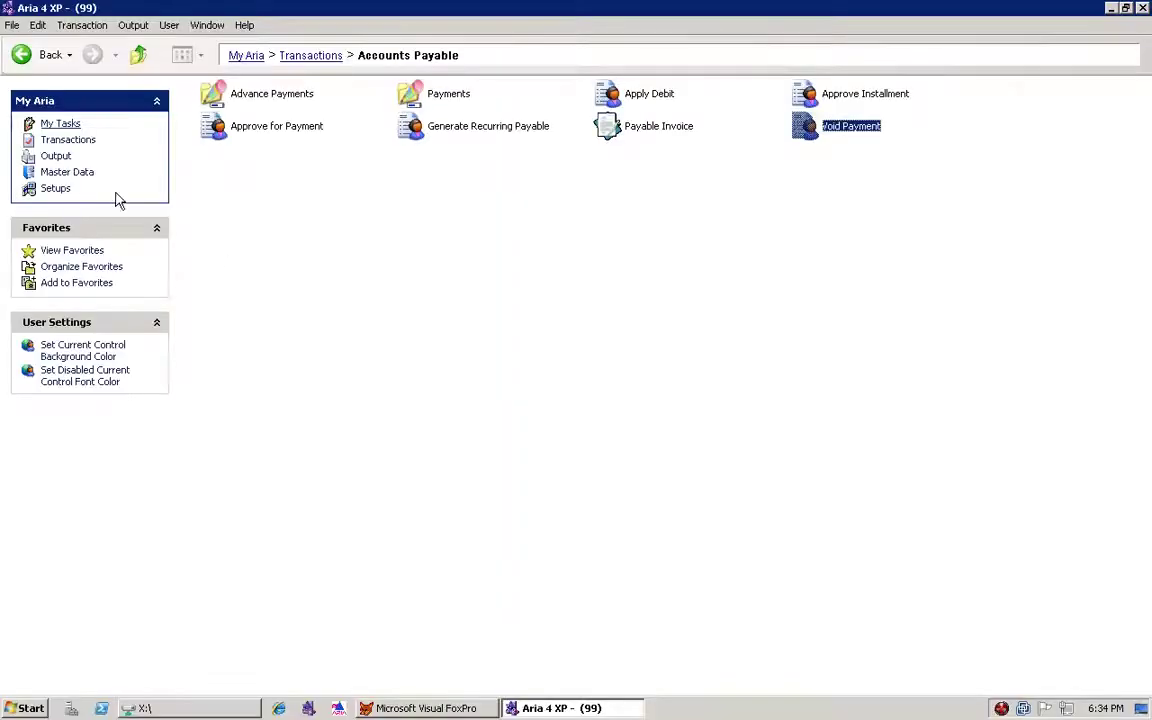
Open the Bank Reconciliation report from the Accounts Payable output.
click(56, 157)
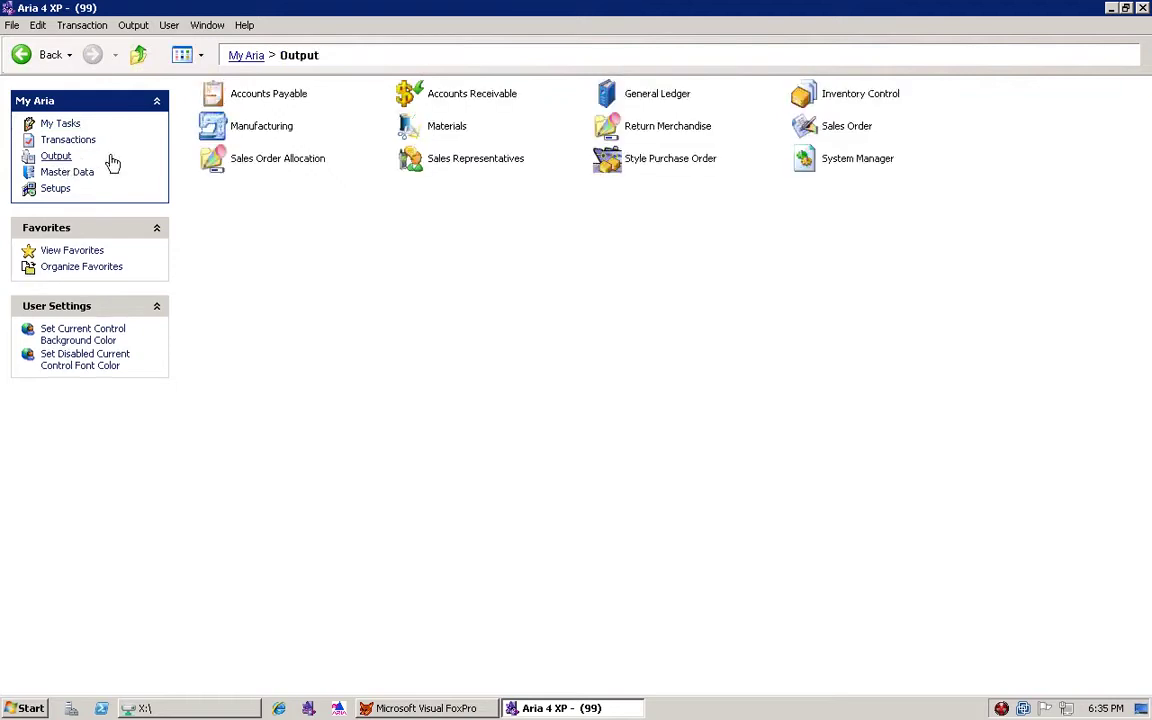
click(296, 96)
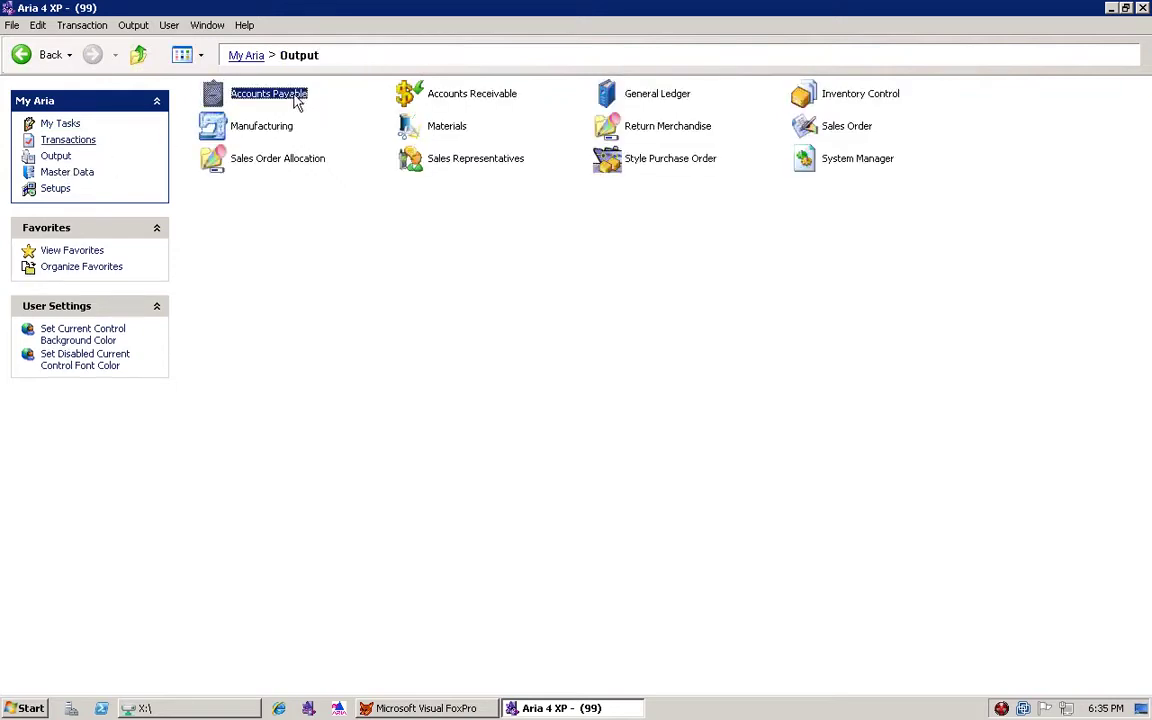
double_click(300, 97)
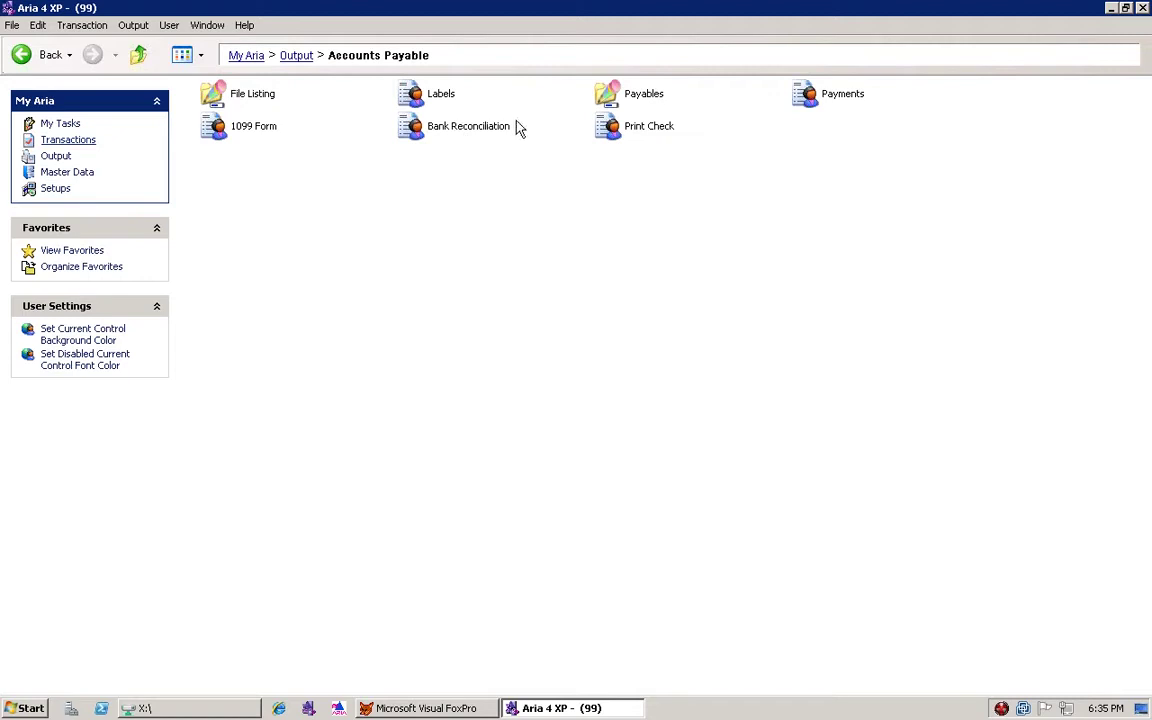
click(467, 131)
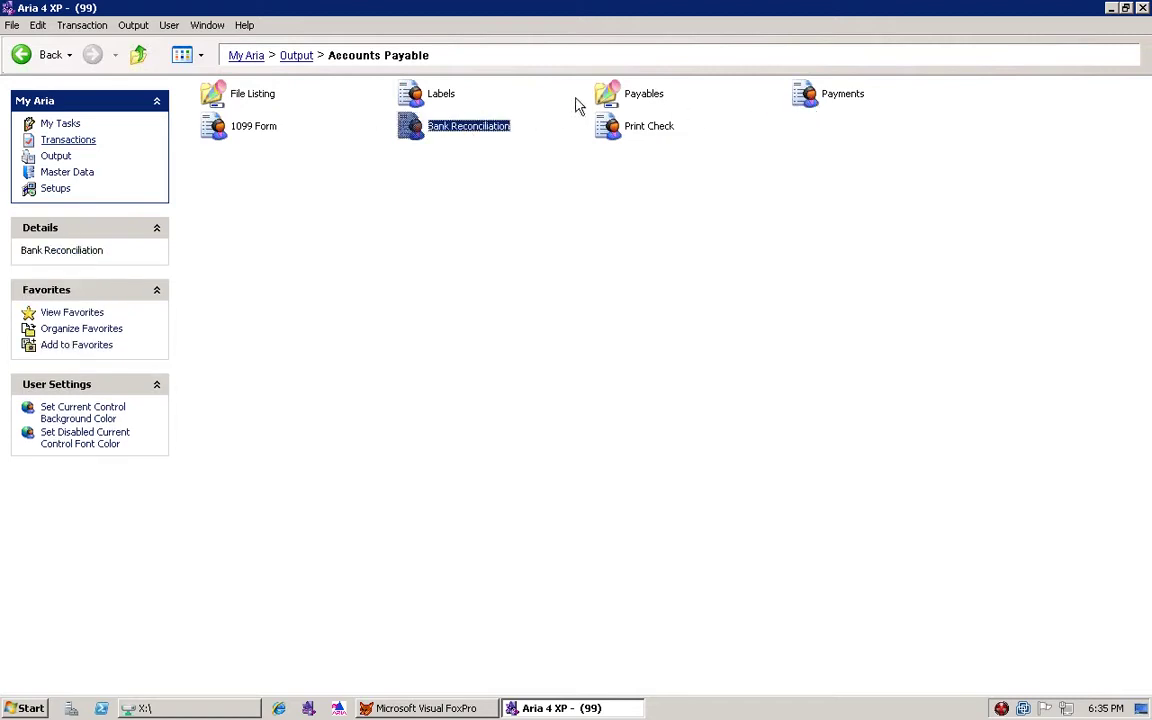
double_click(468, 126)
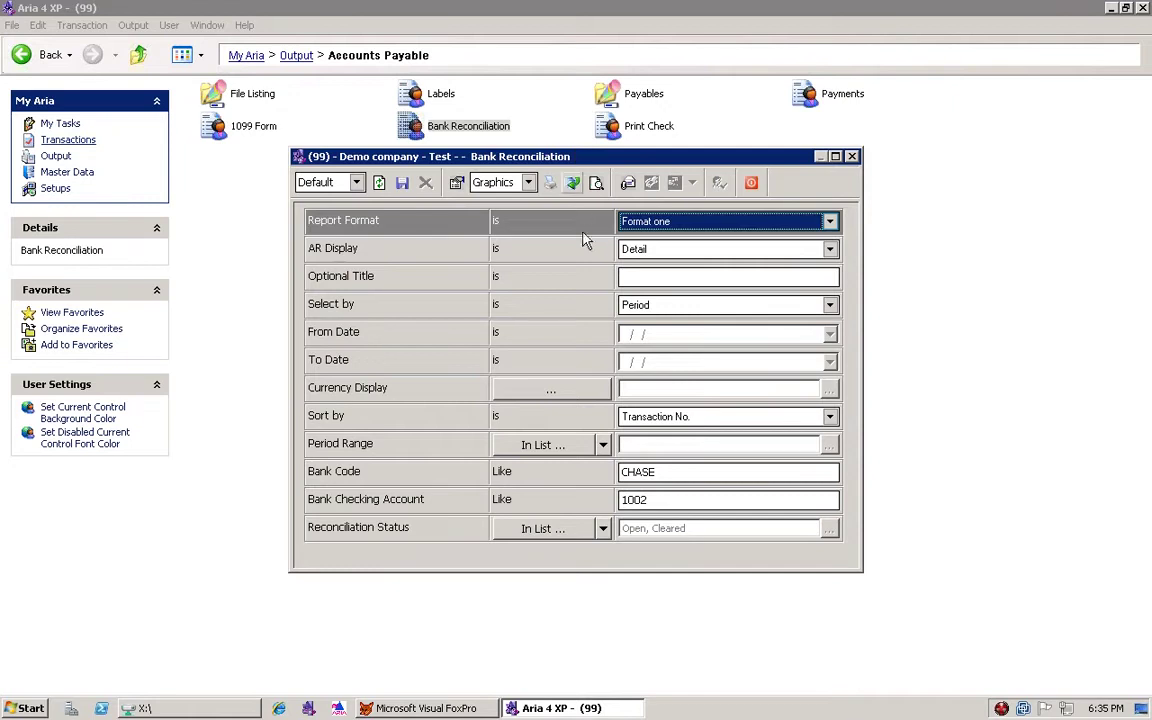
Choose Format one as the report format and Detail as the AR display.
click(697, 222)
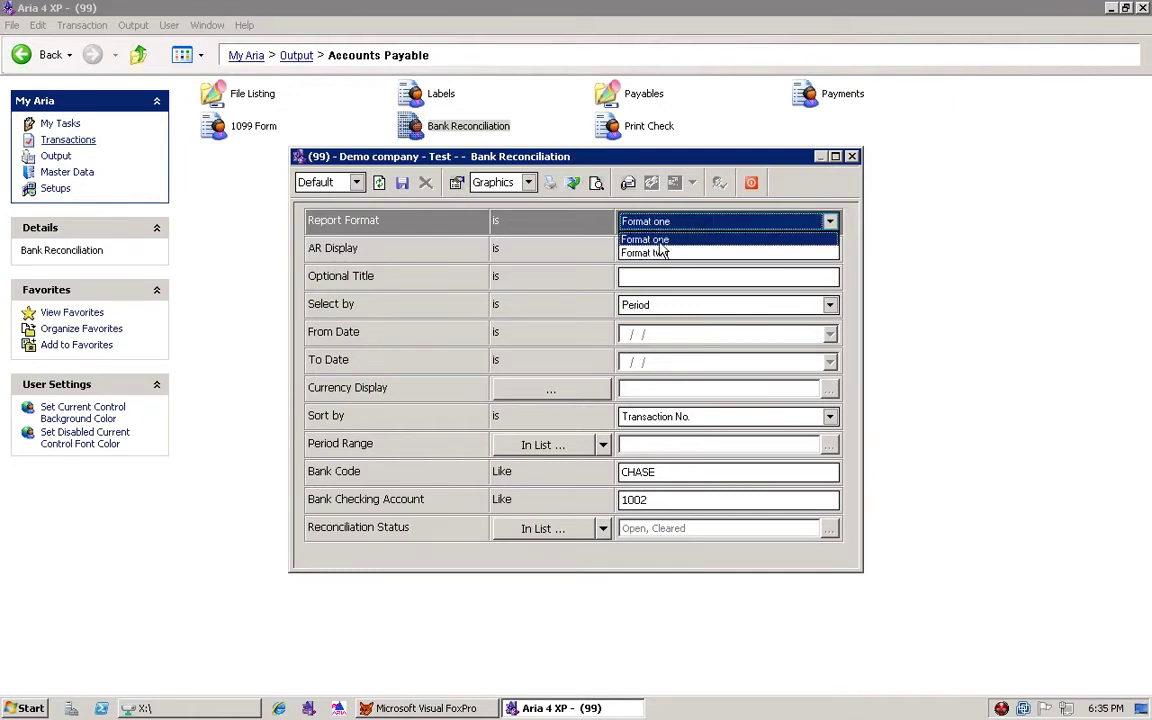
click(670, 240)
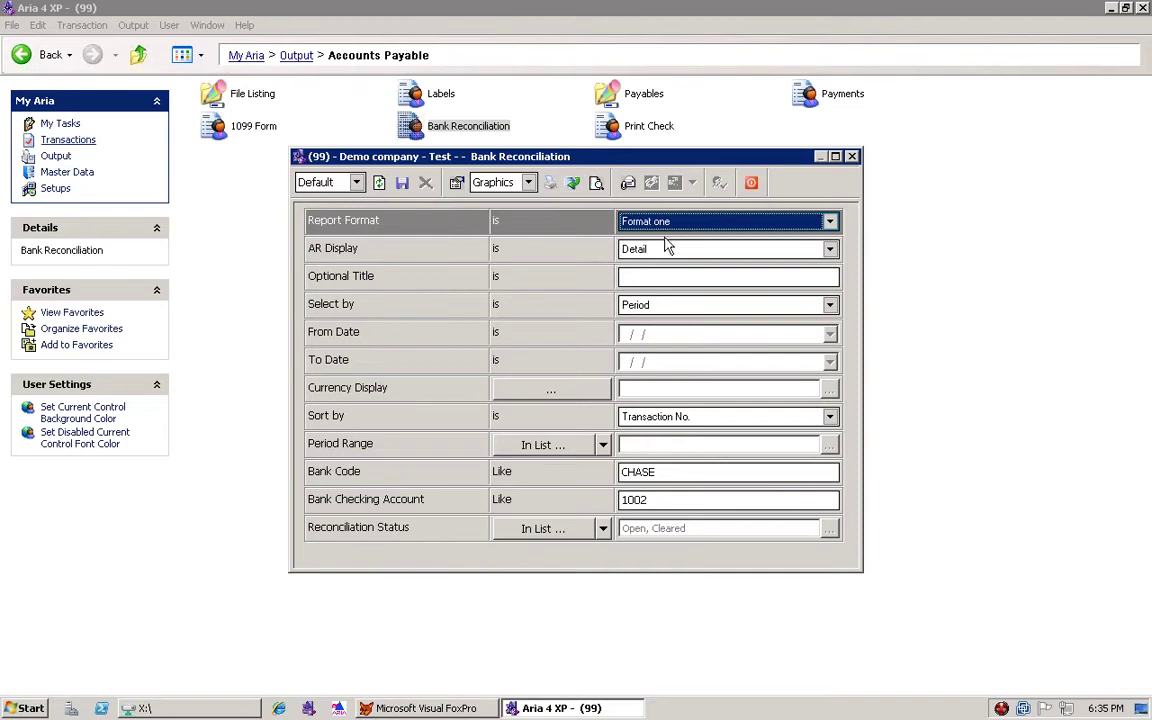
click(670, 254)
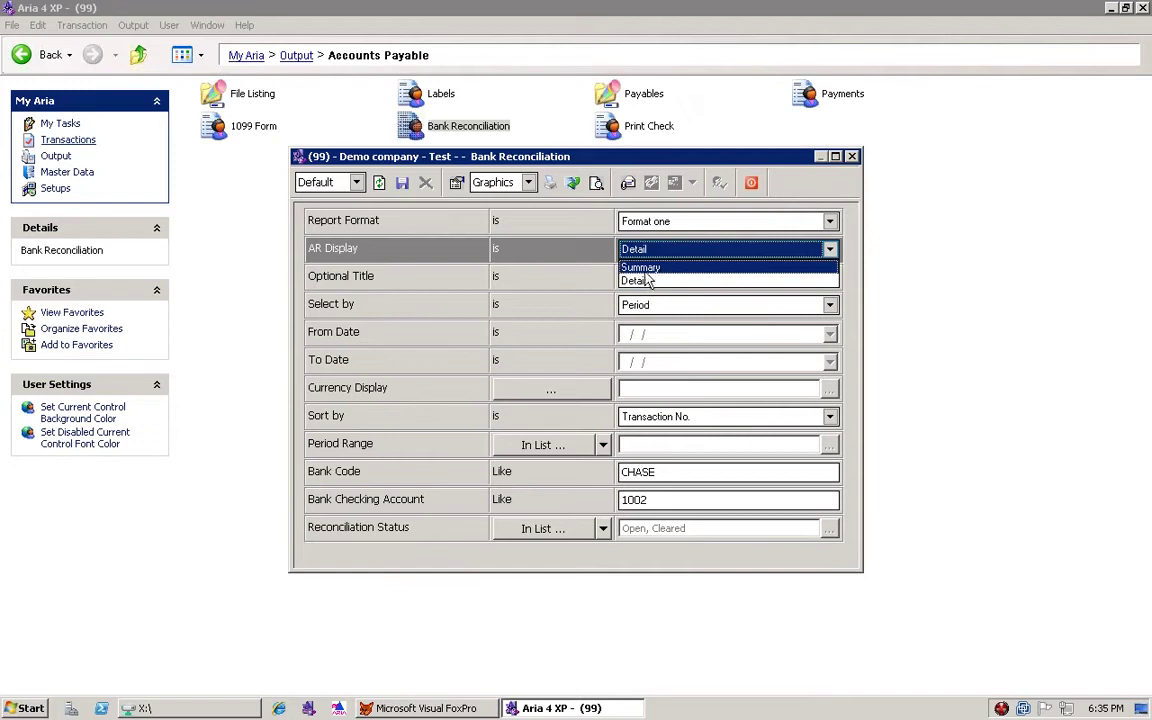
click(647, 281)
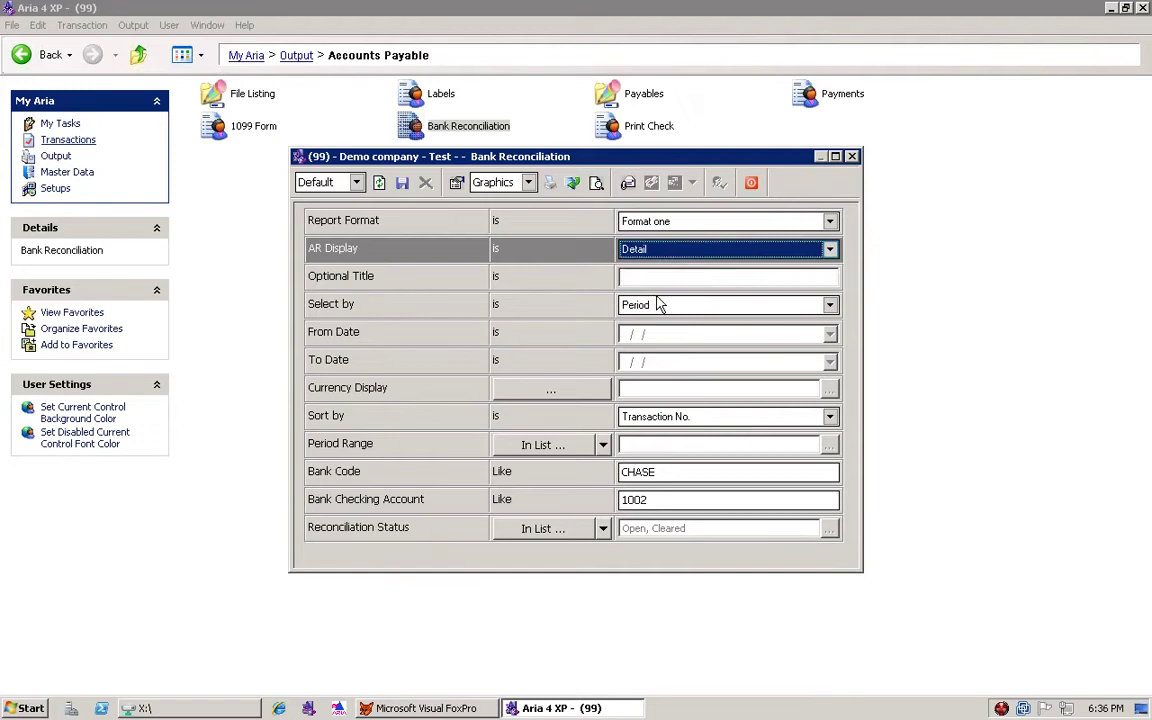
Choose Period as the basis on which the report selects transactions.
key(Tab)
key(Tab)
click(661, 313)
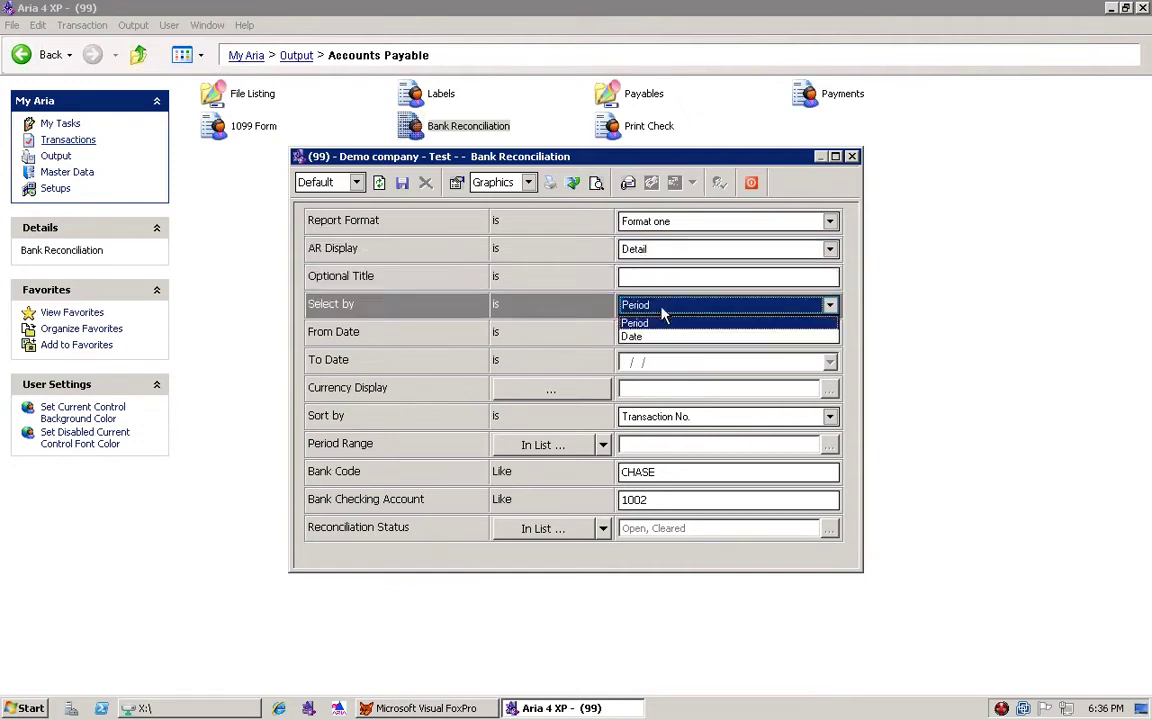
click(661, 313)
click(650, 312)
click(641, 324)
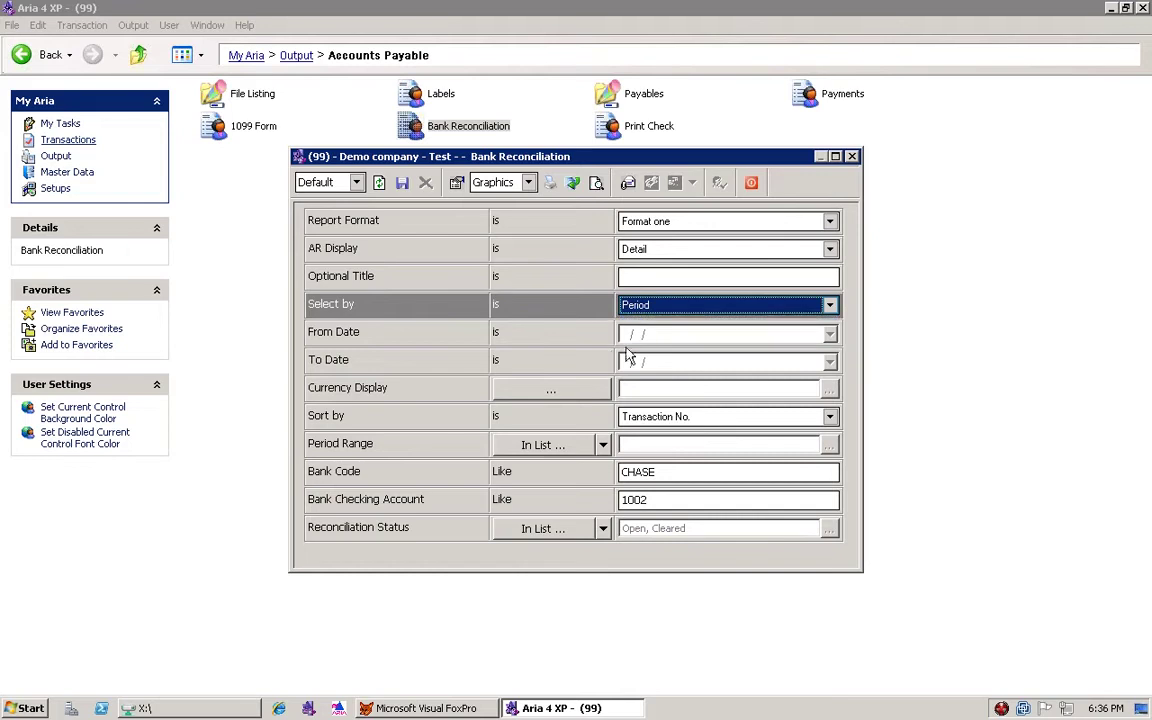
Sort the report by Transaction Date, keeping CHASE as the bank code and the preset bank checking account.
click(640, 417)
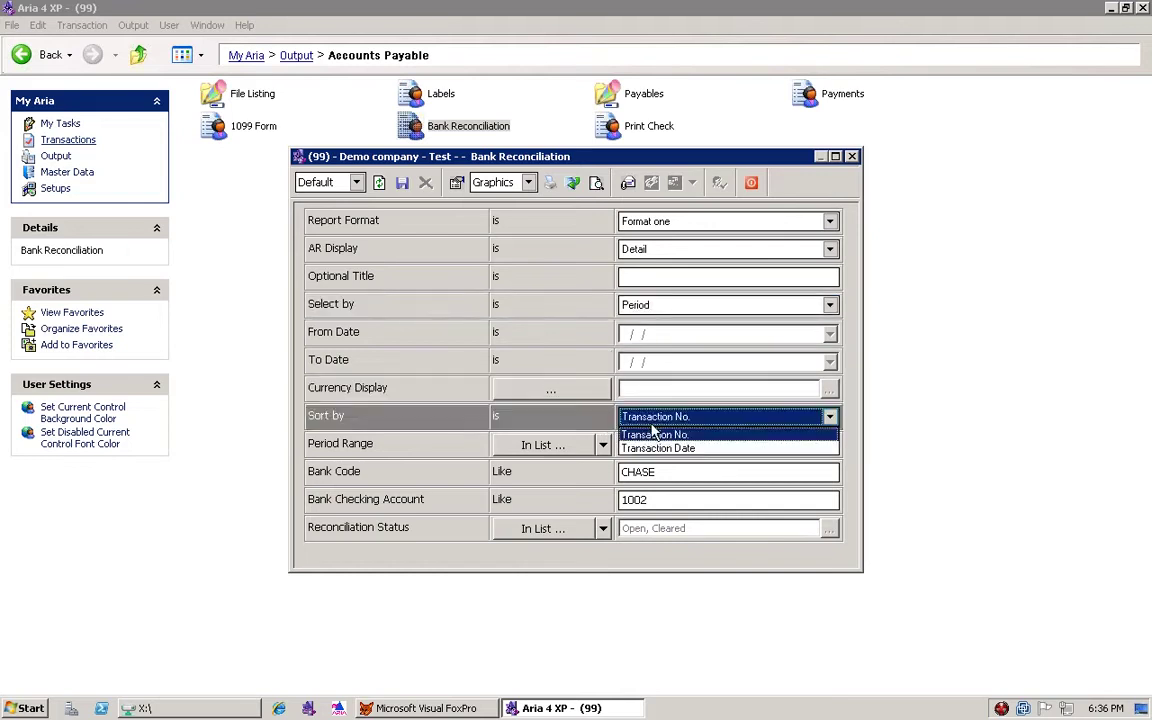
click(672, 448)
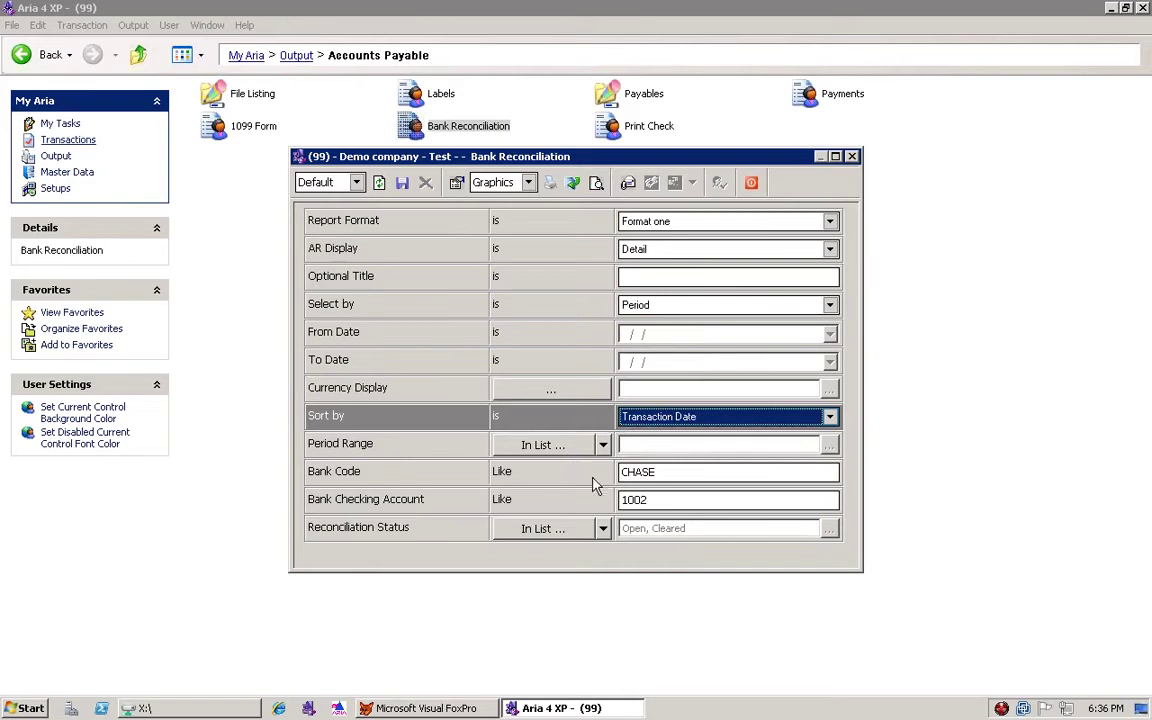
click(641, 480)
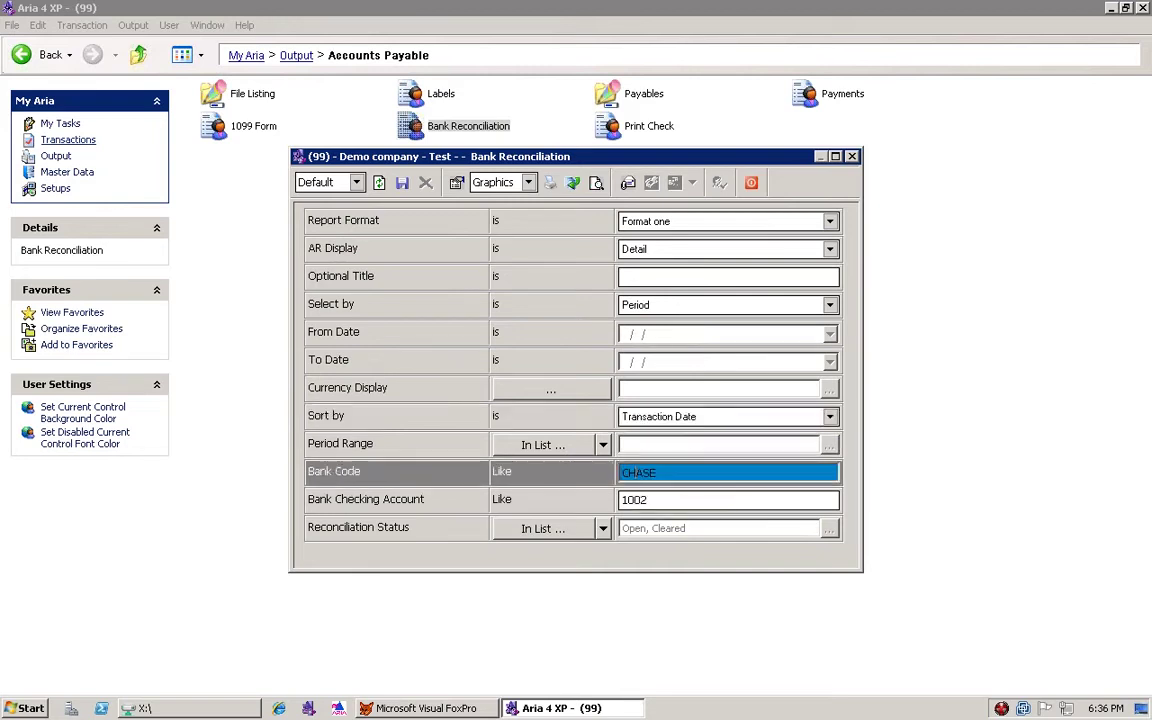
click(686, 496)
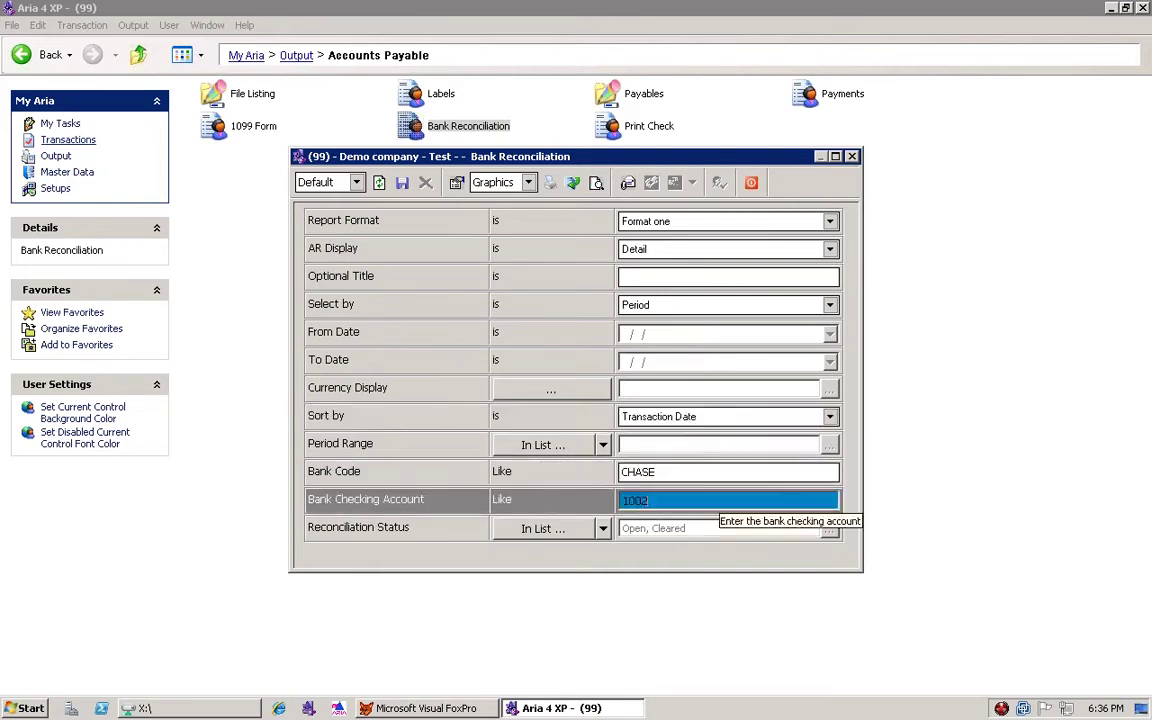
Set the Reconciliation Status filter to include the Open and Cleared statuses, leaving Hide out.
click(568, 534)
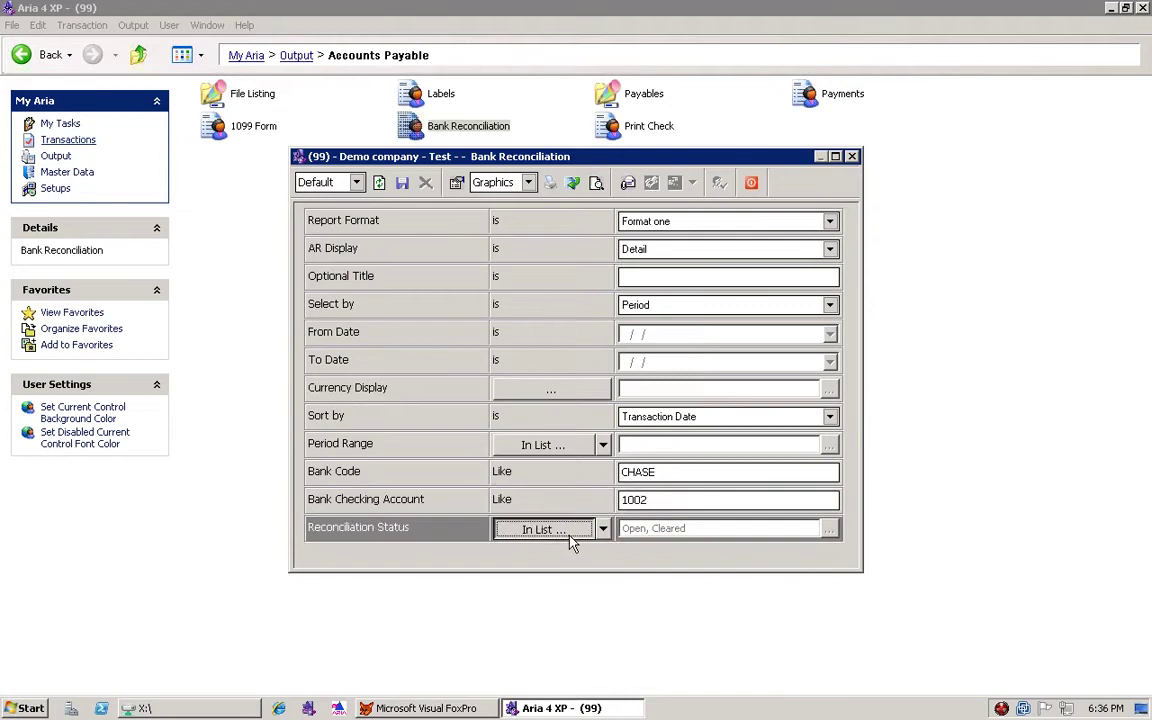
click(571, 540)
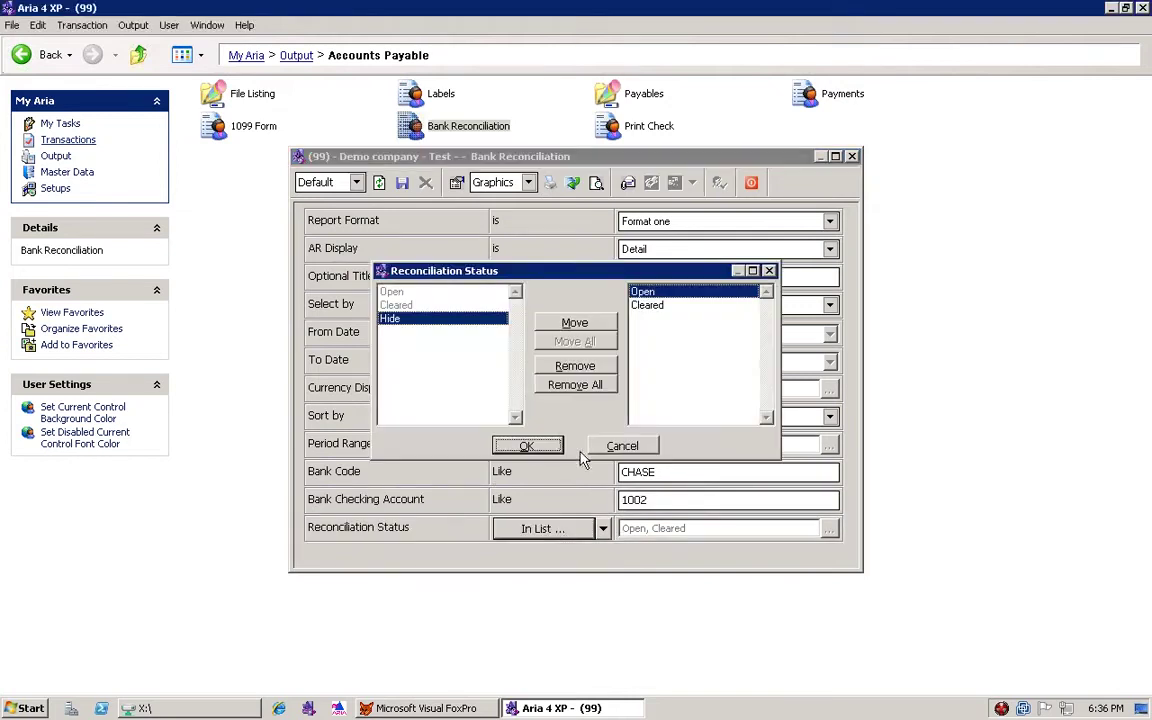
click(645, 305)
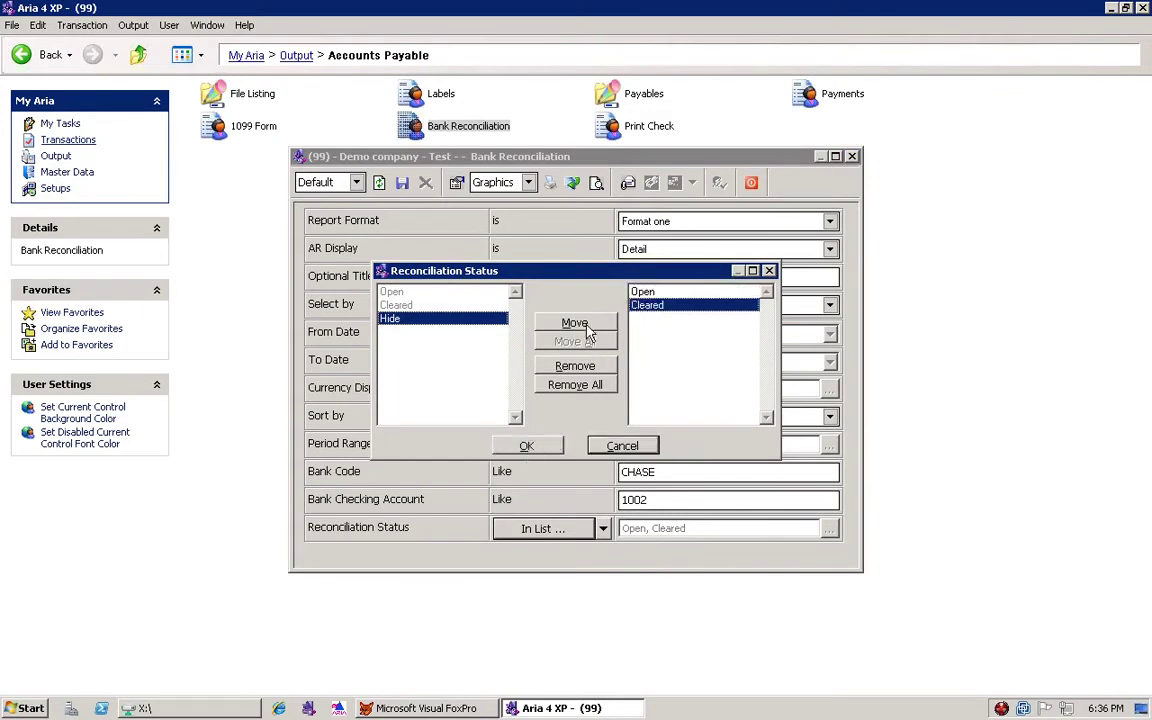
click(580, 325)
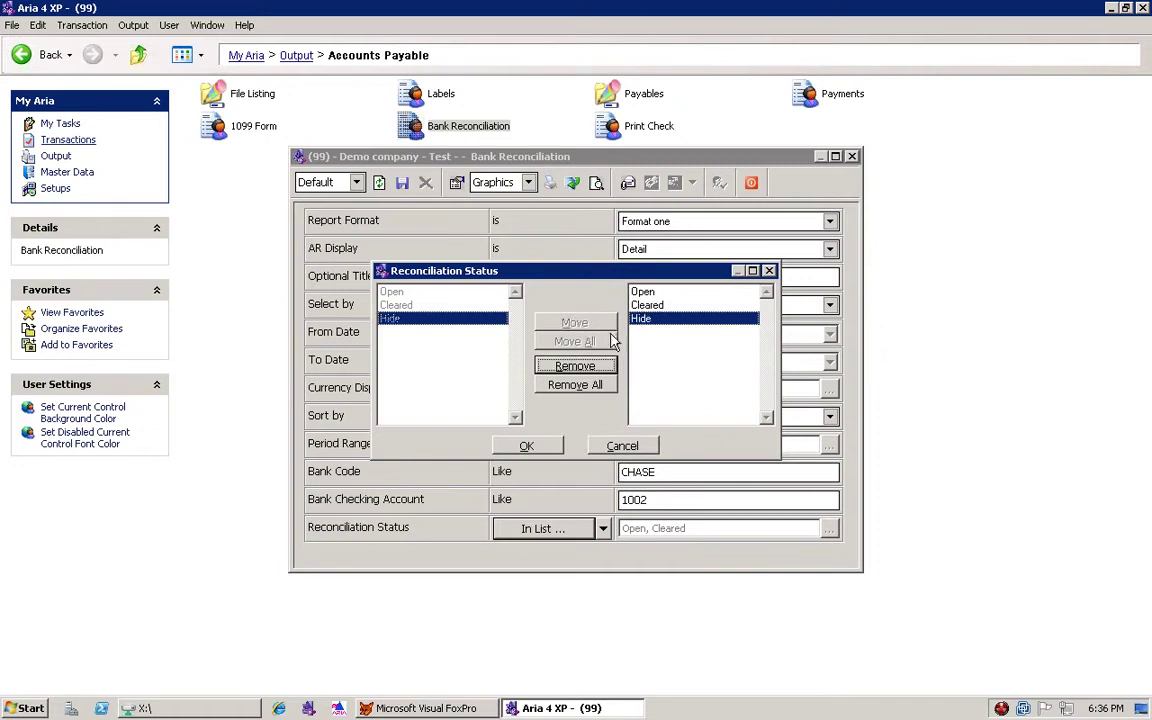
click(590, 368)
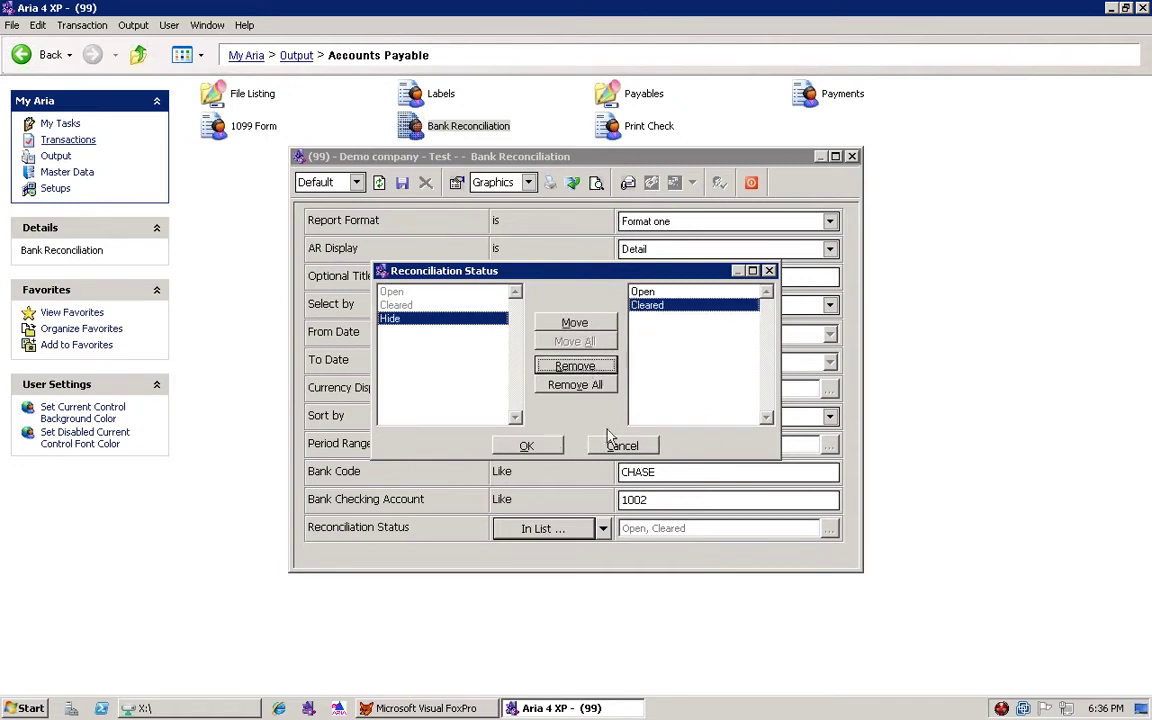
click(643, 293)
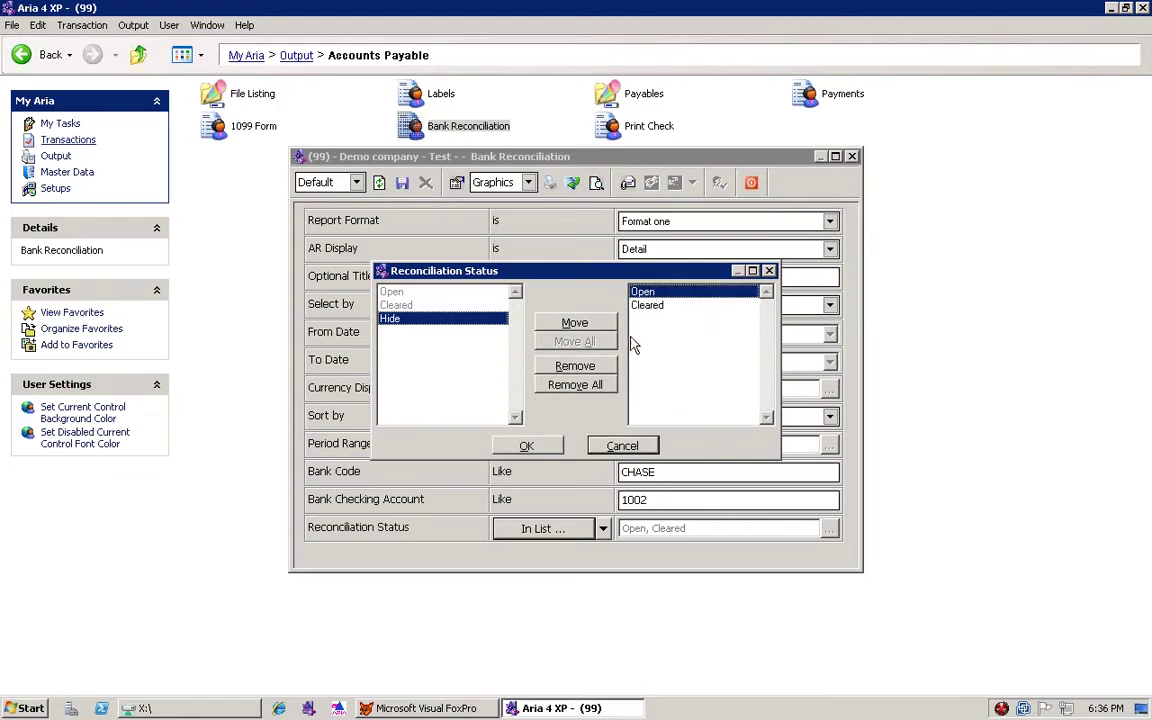
click(644, 306)
click(642, 291)
click(551, 449)
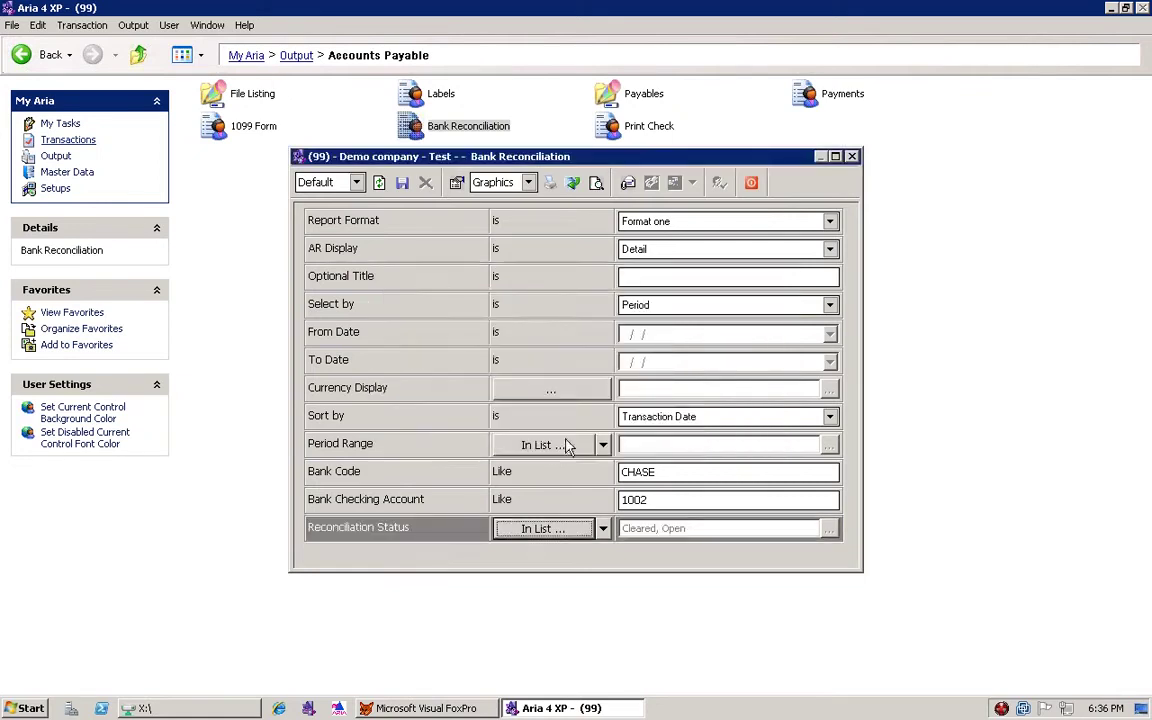
Change the selection basis to Date, leaving the From Date and To Date blank.
click(651, 310)
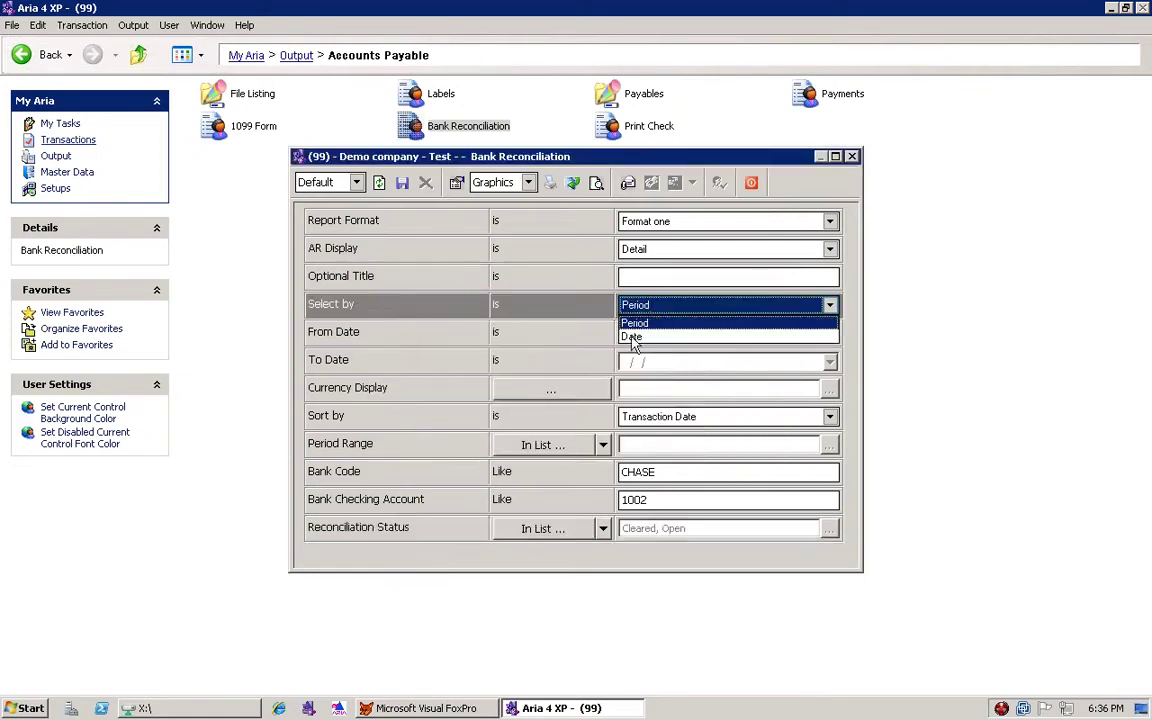
click(633, 337)
click(656, 334)
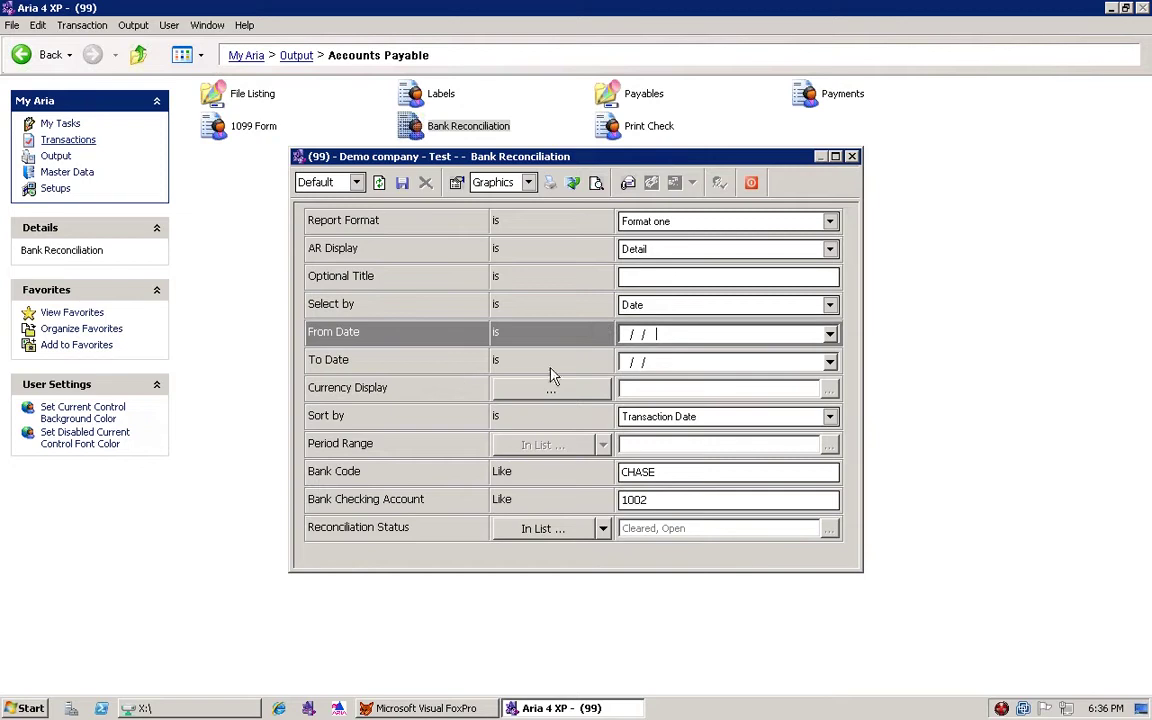
Preview the Bank Reconciliation report, and close both the preview and the report window.
click(596, 183)
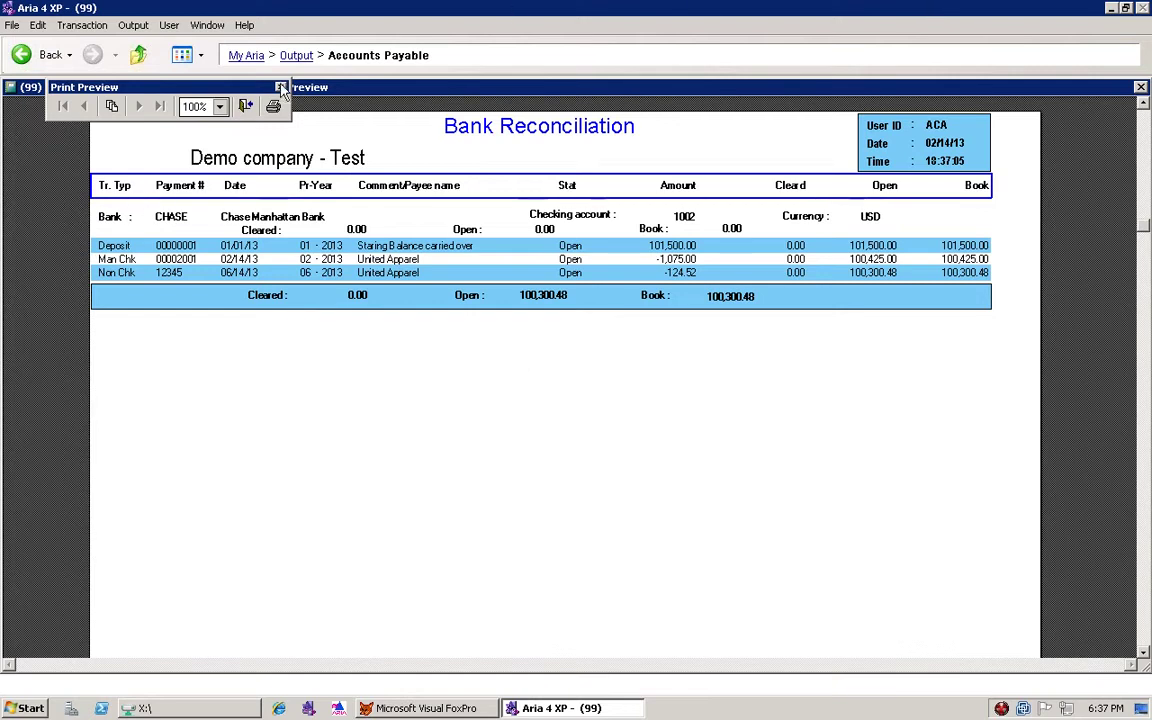
click(246, 107)
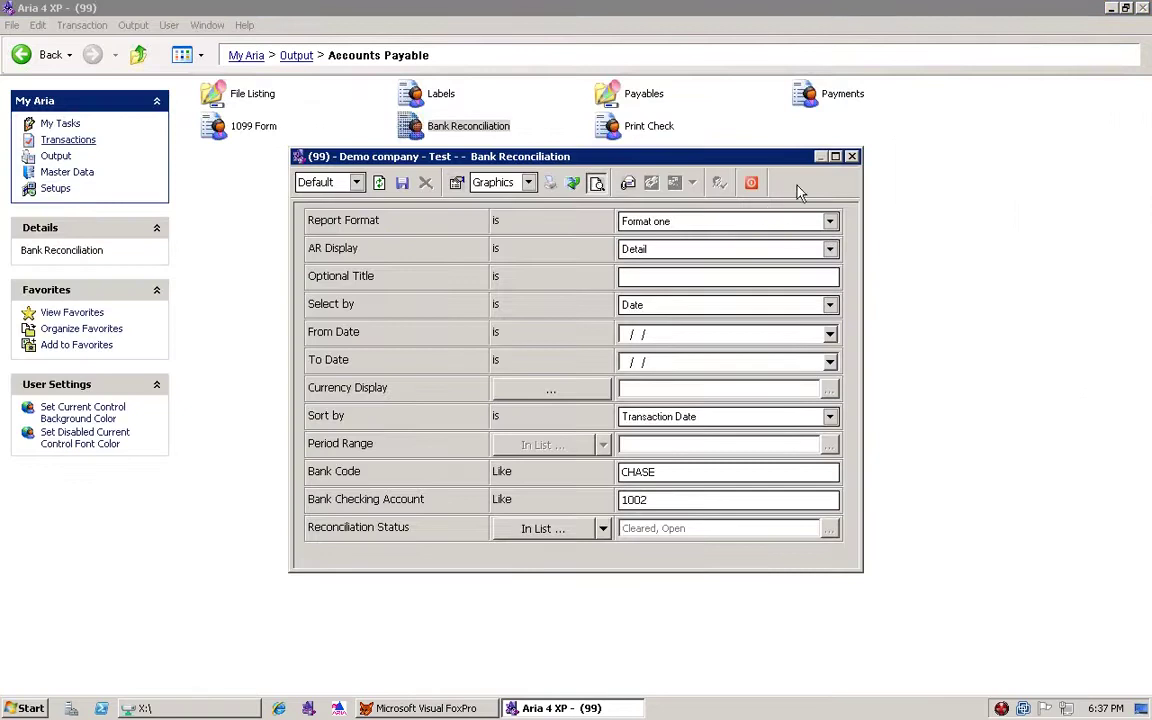
click(751, 182)
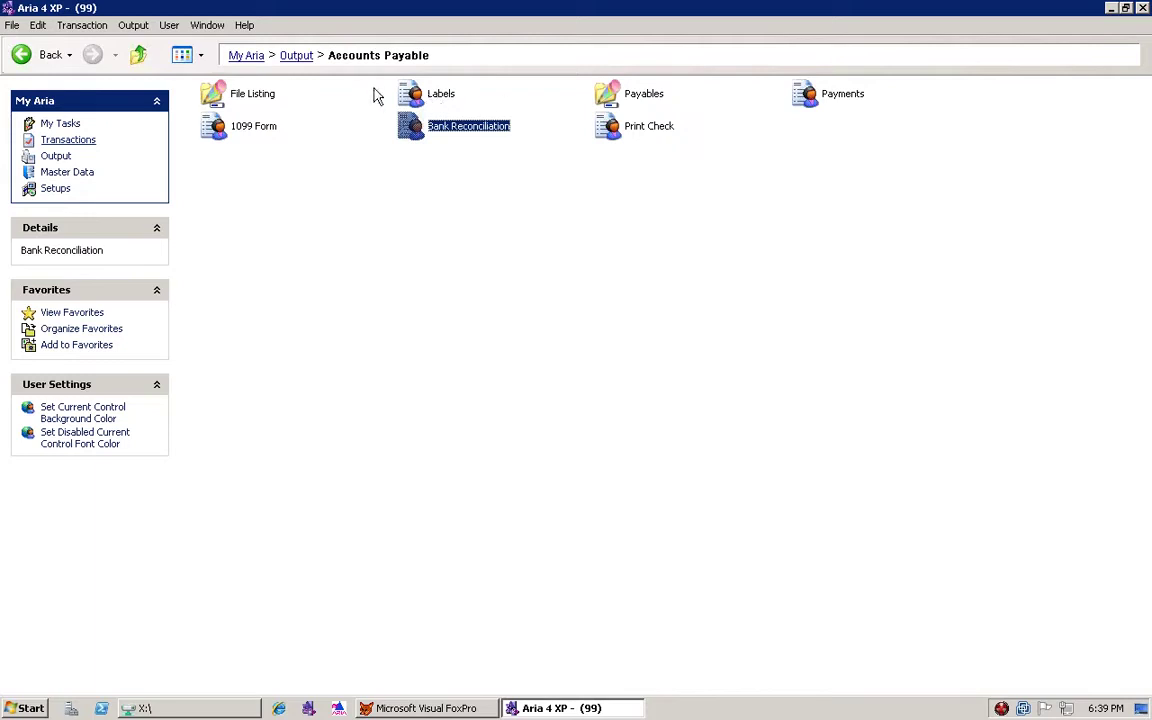
Open the AP Journal report from the Payables group of the Accounts Payable output.
click(634, 96)
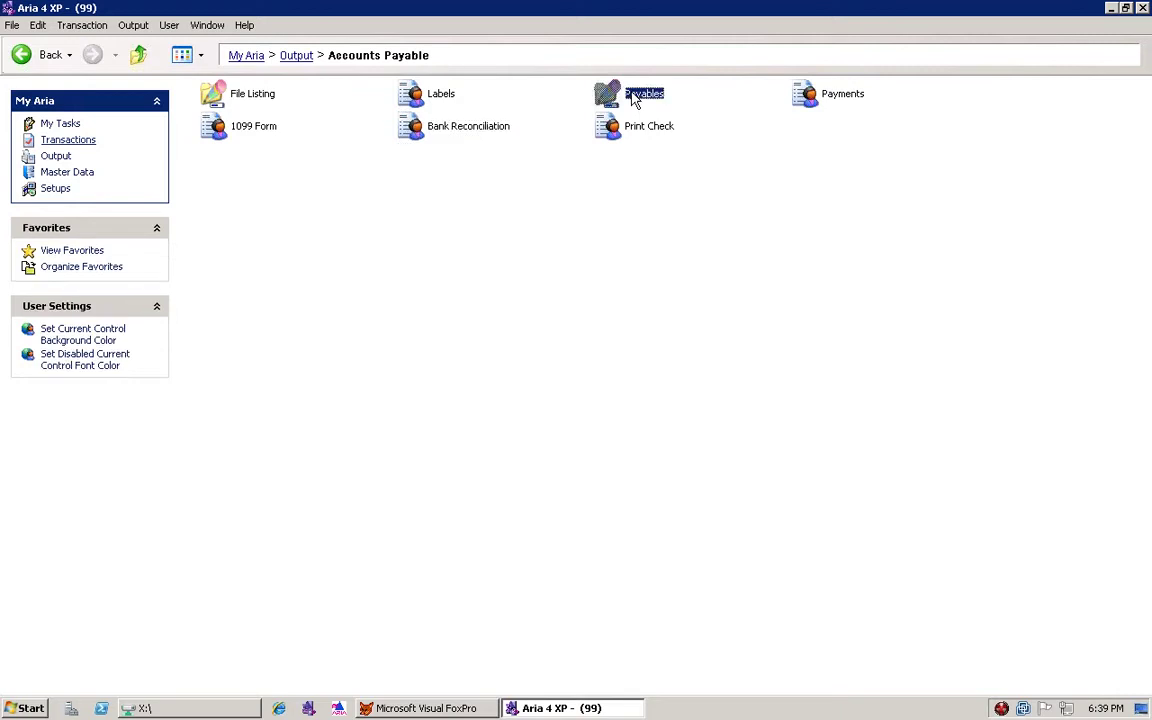
double_click(634, 96)
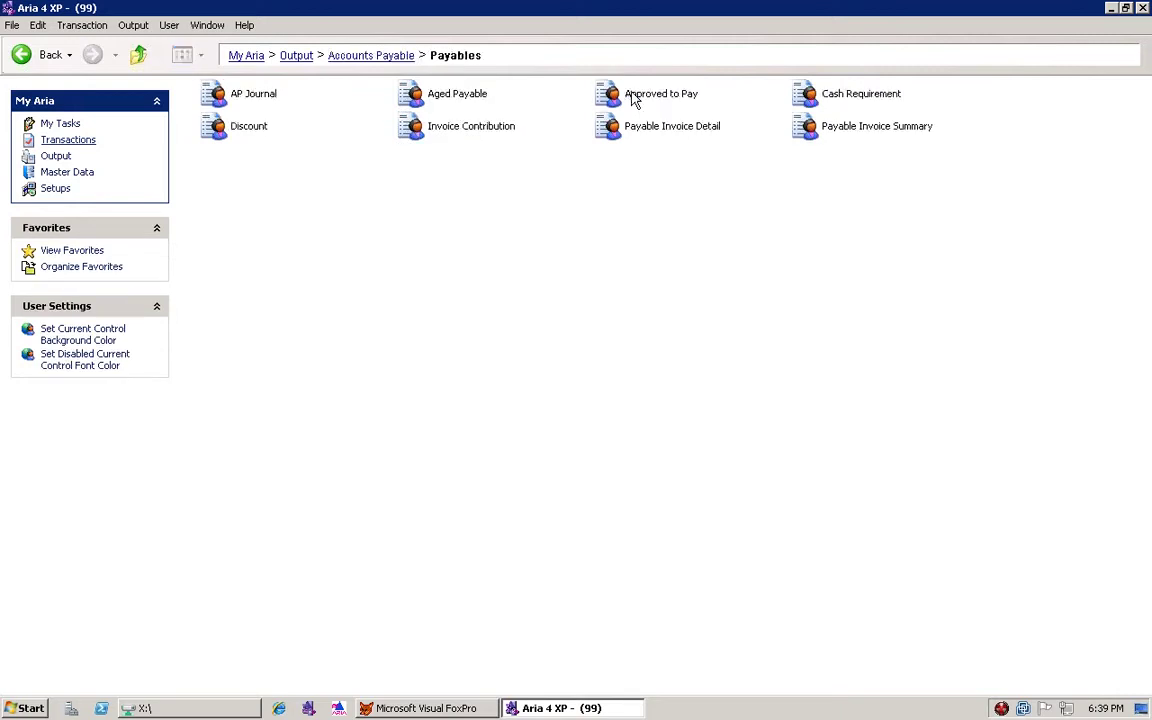
click(268, 104)
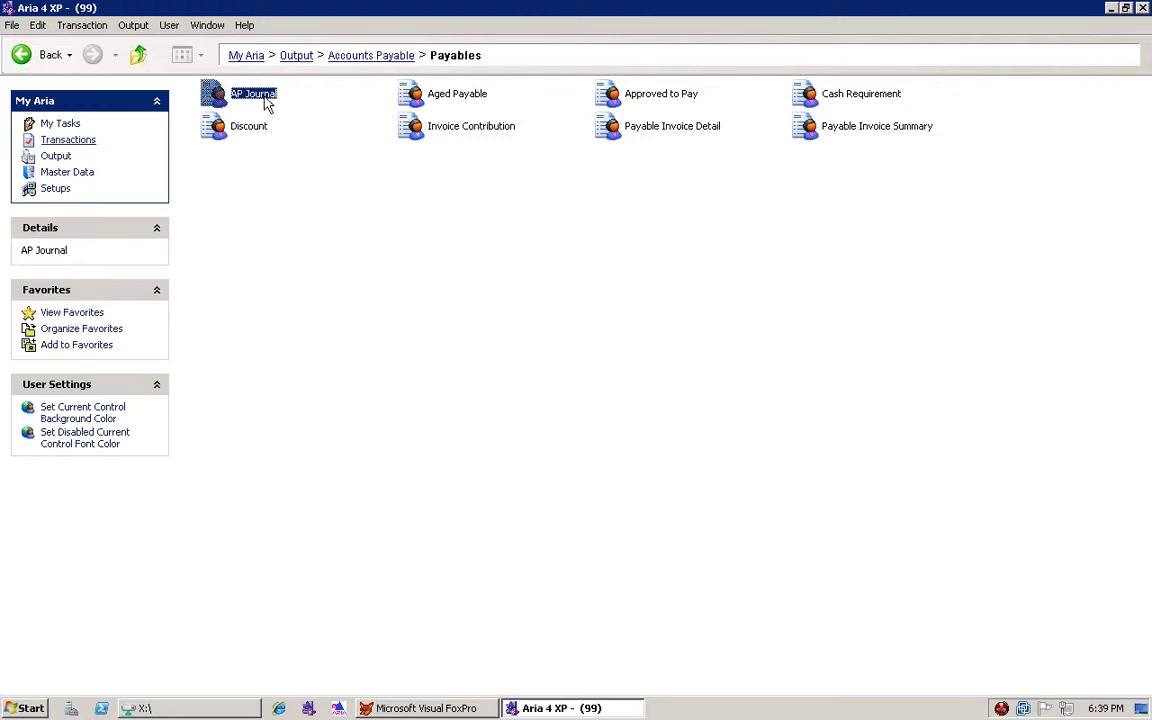
double_click(265, 100)
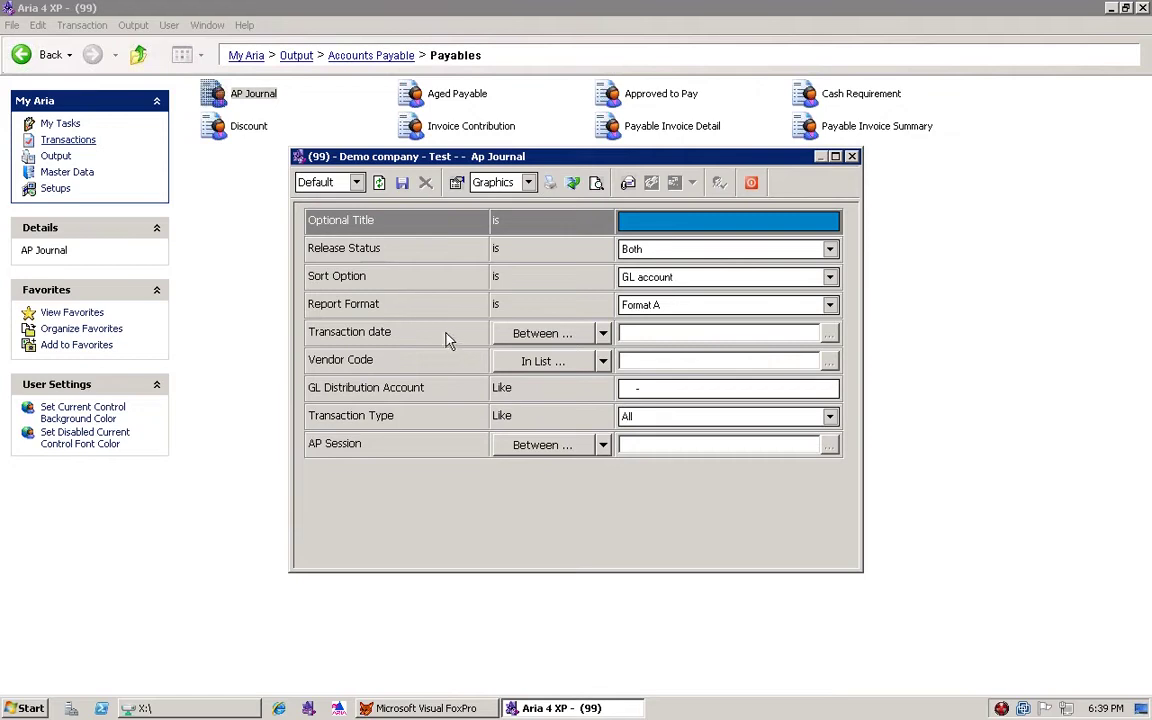
Choose Both as the release status and GL account as the sort option for the AP Journal.
click(673, 257)
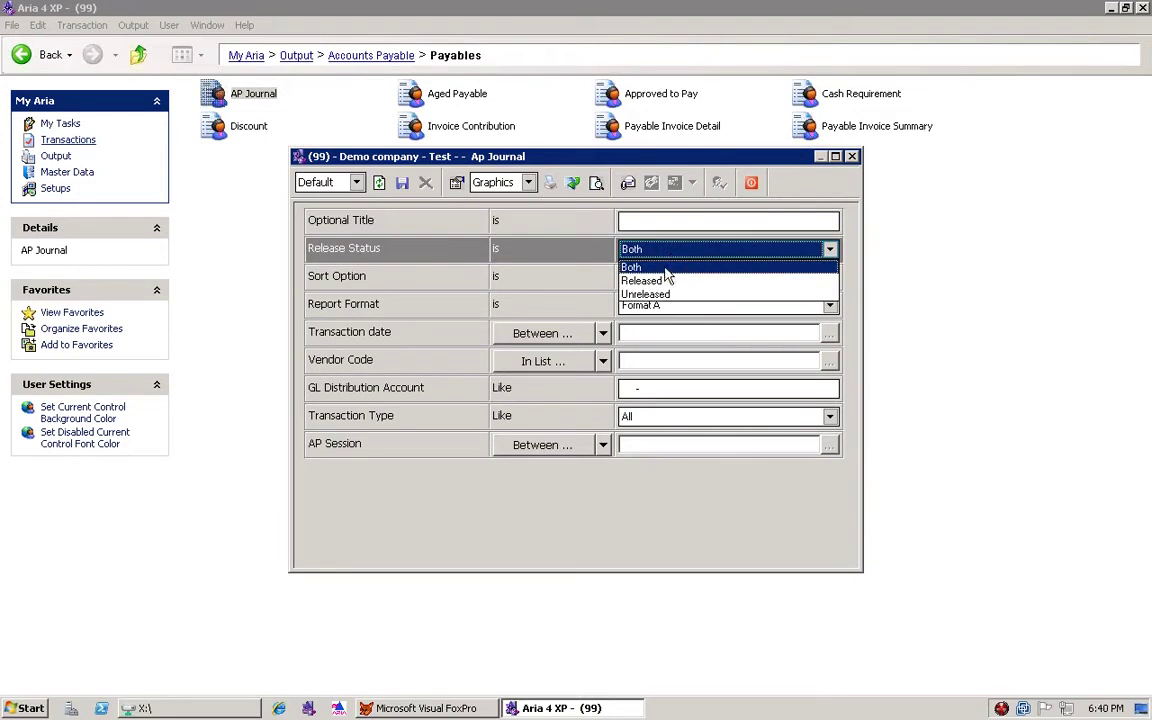
click(665, 269)
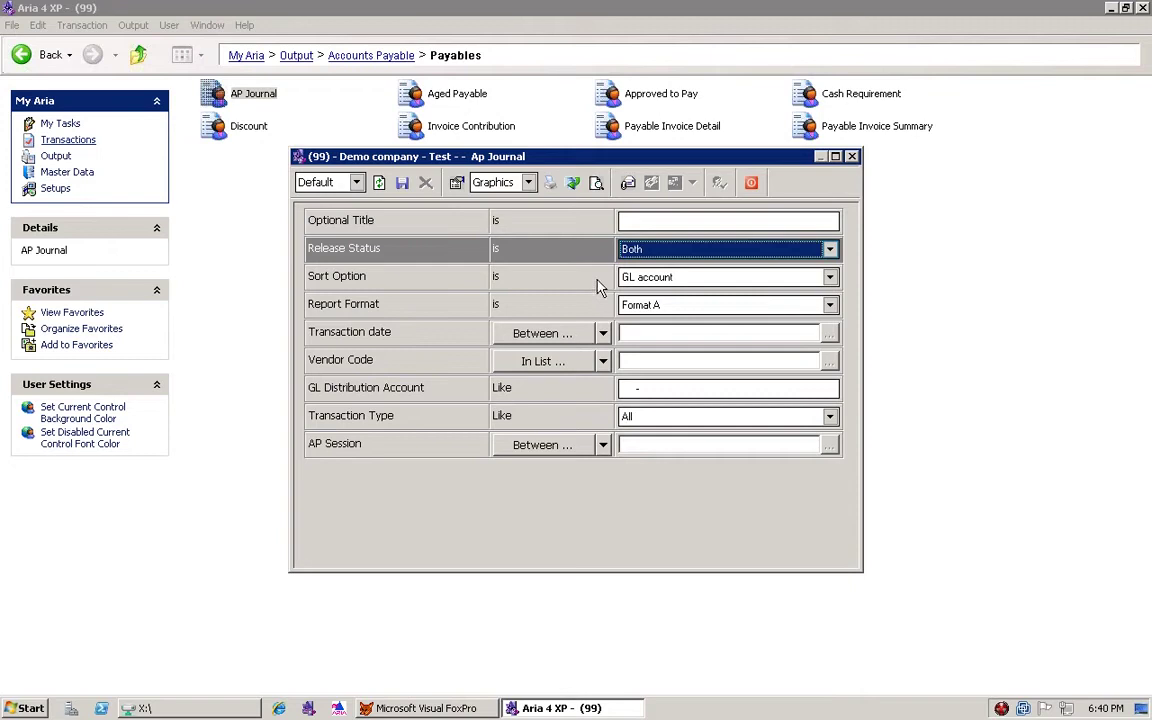
click(657, 283)
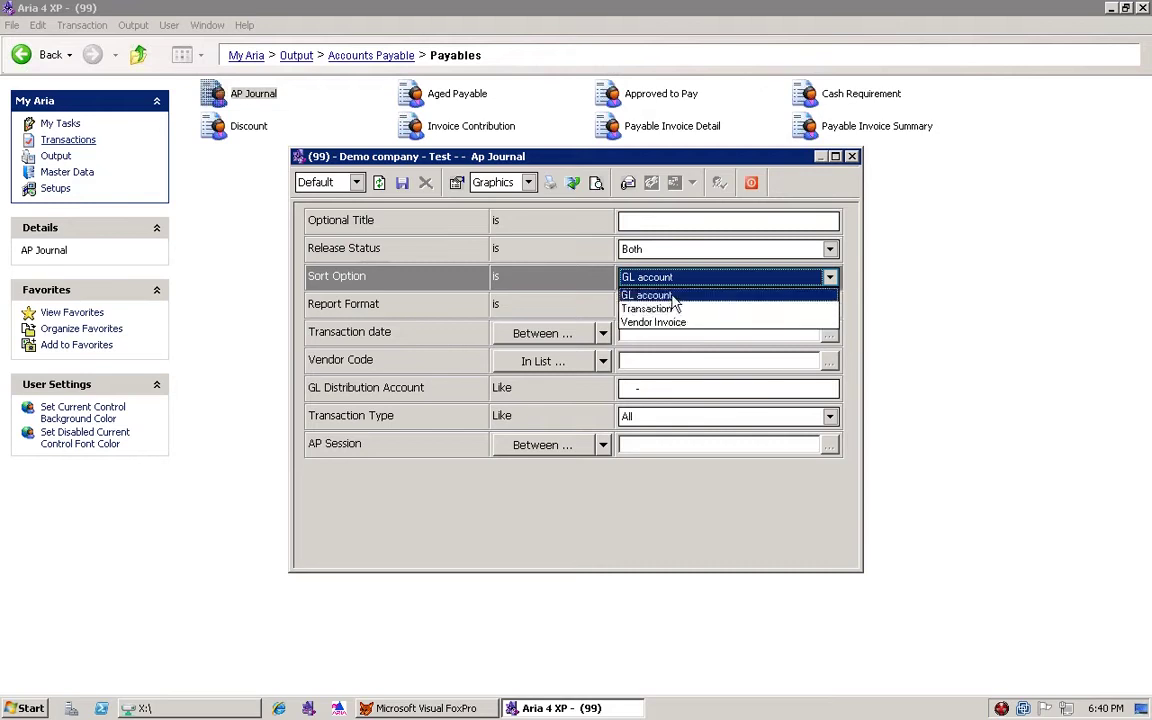
click(672, 299)
Choose Format A as the AP Journal's report format.
click(643, 312)
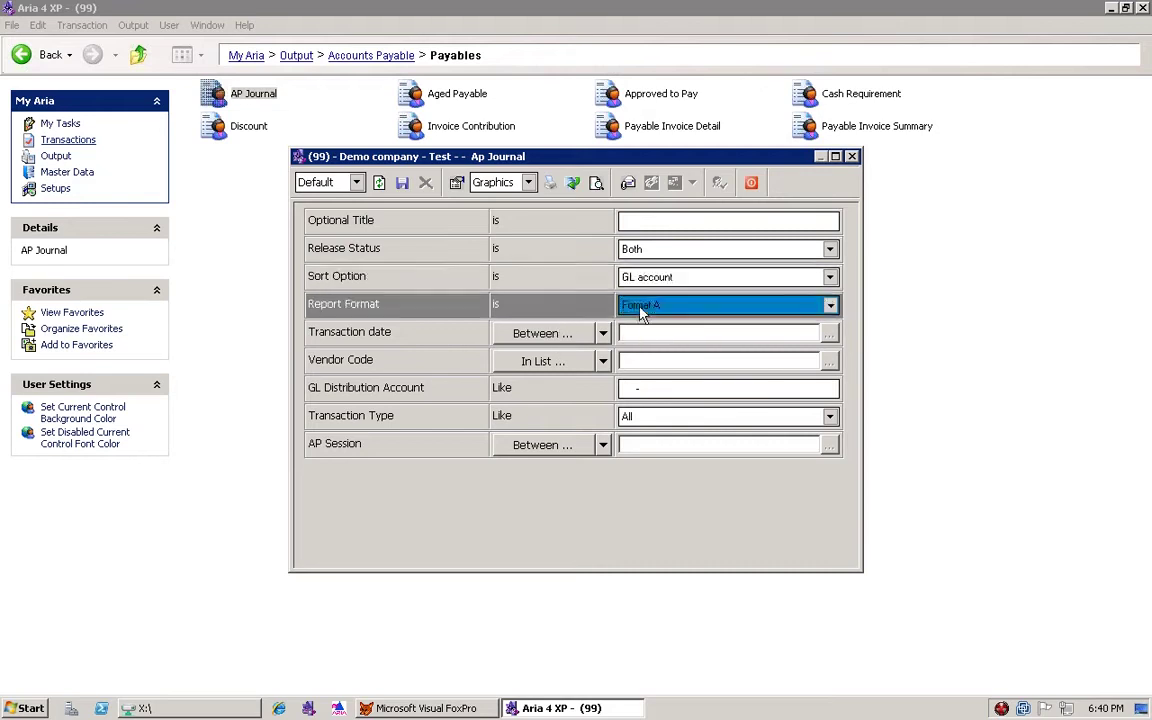
click(643, 310)
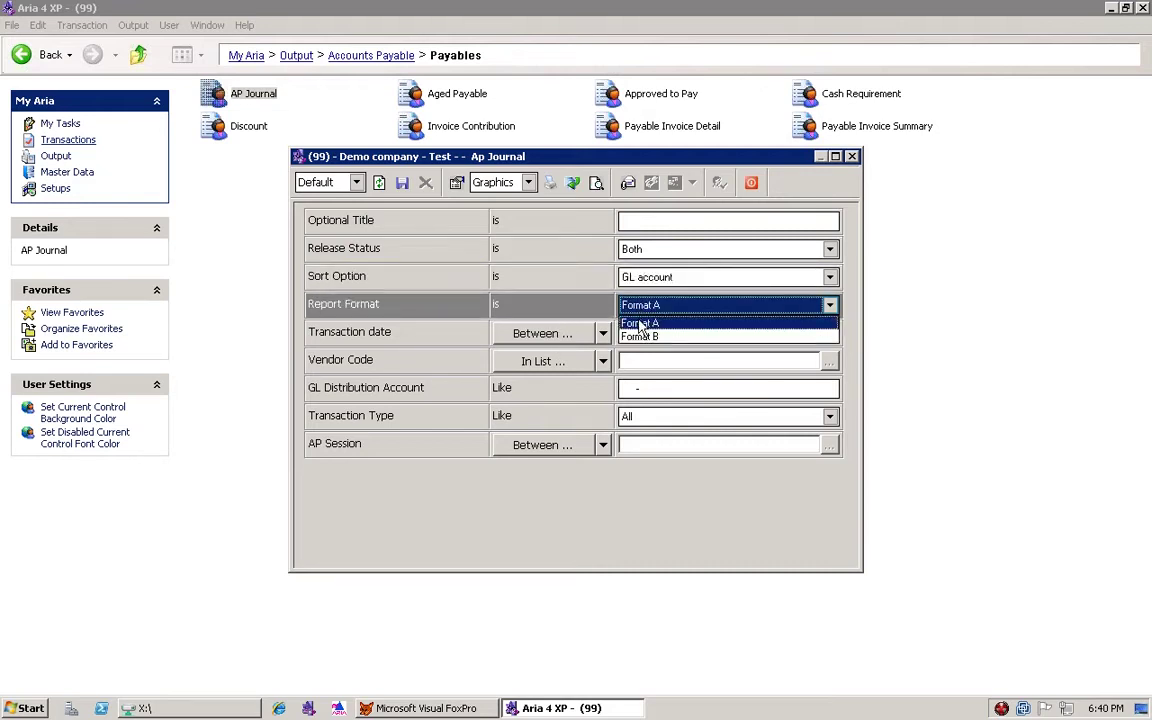
click(640, 325)
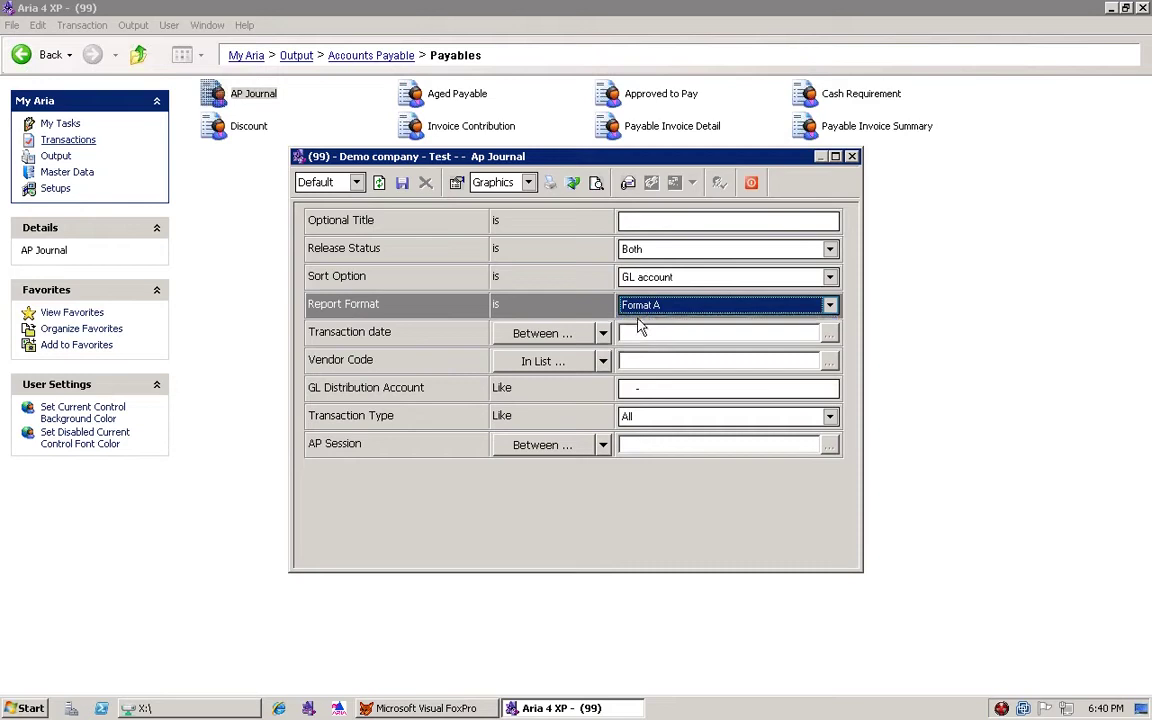
Limit the AP Journal's transaction date to This Month, 02/01/2013 to 02/28/2013.
click(549, 340)
click(549, 343)
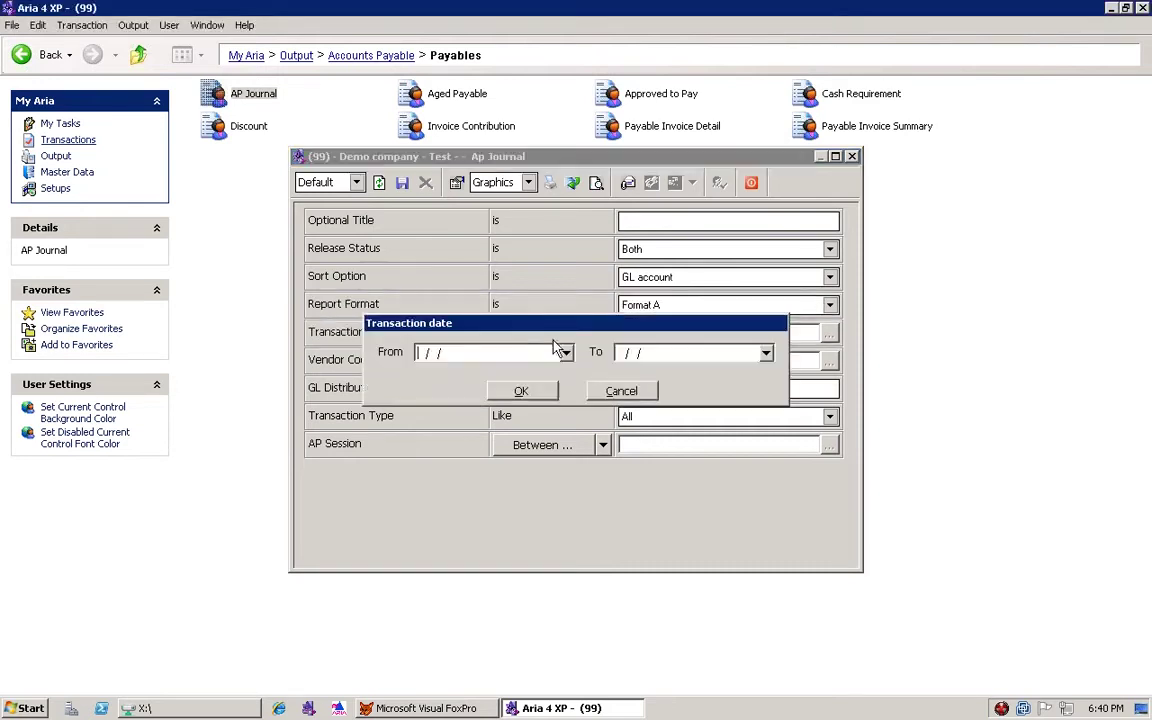
click(620, 388)
click(603, 333)
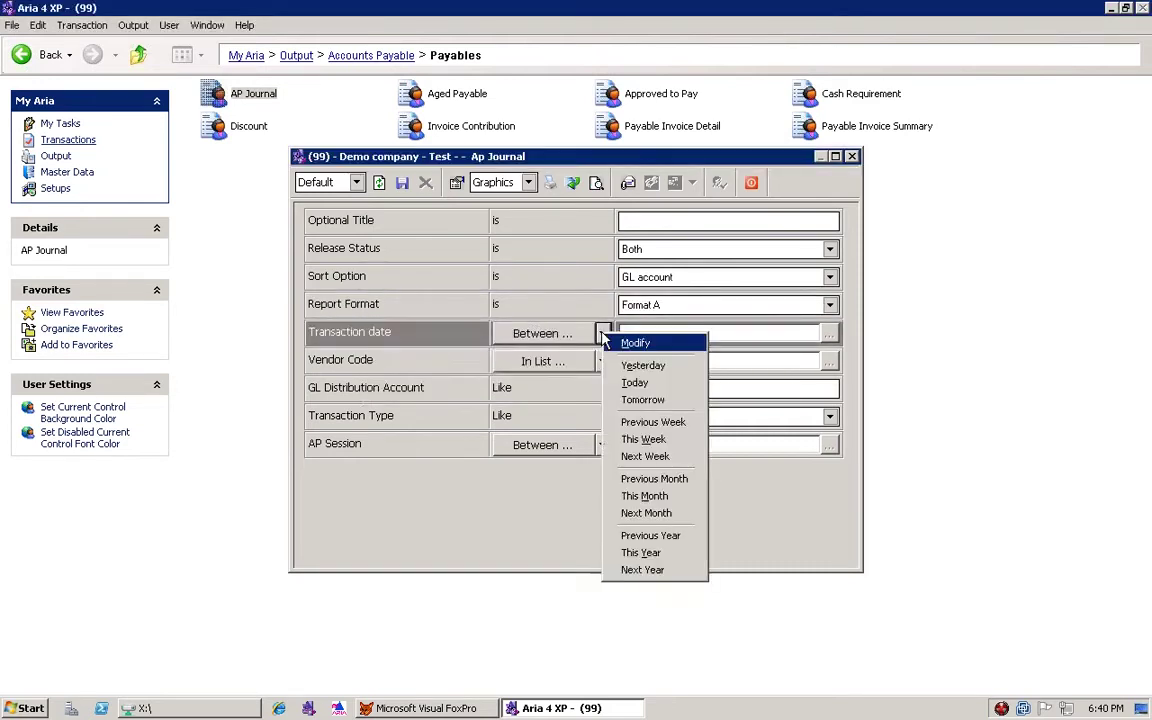
click(645, 496)
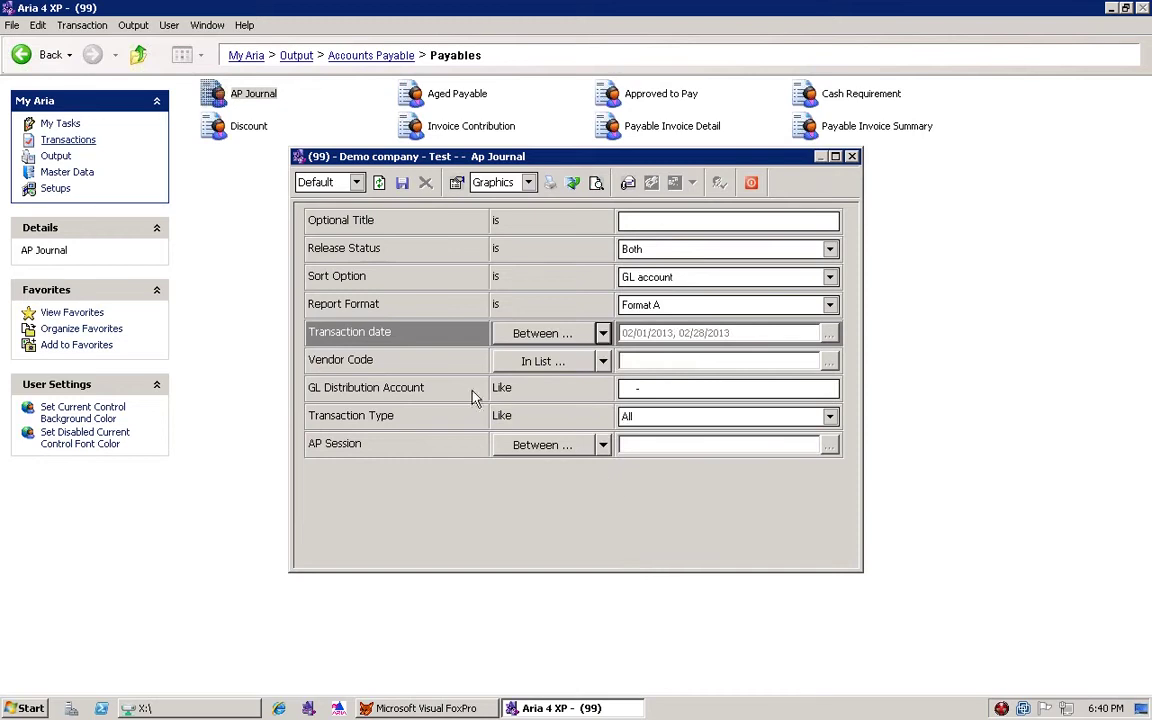
Leave the vendor code and GL distribution account blank, and choose All as the transaction type after reviewing the available types.
click(524, 366)
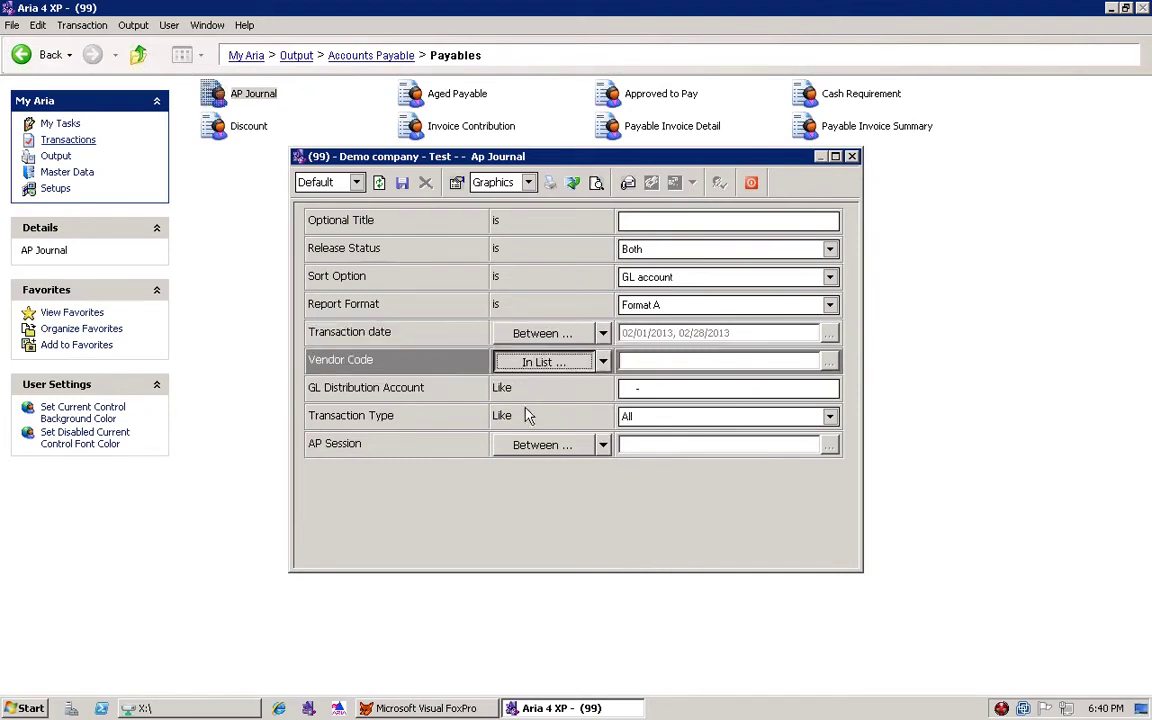
click(638, 389)
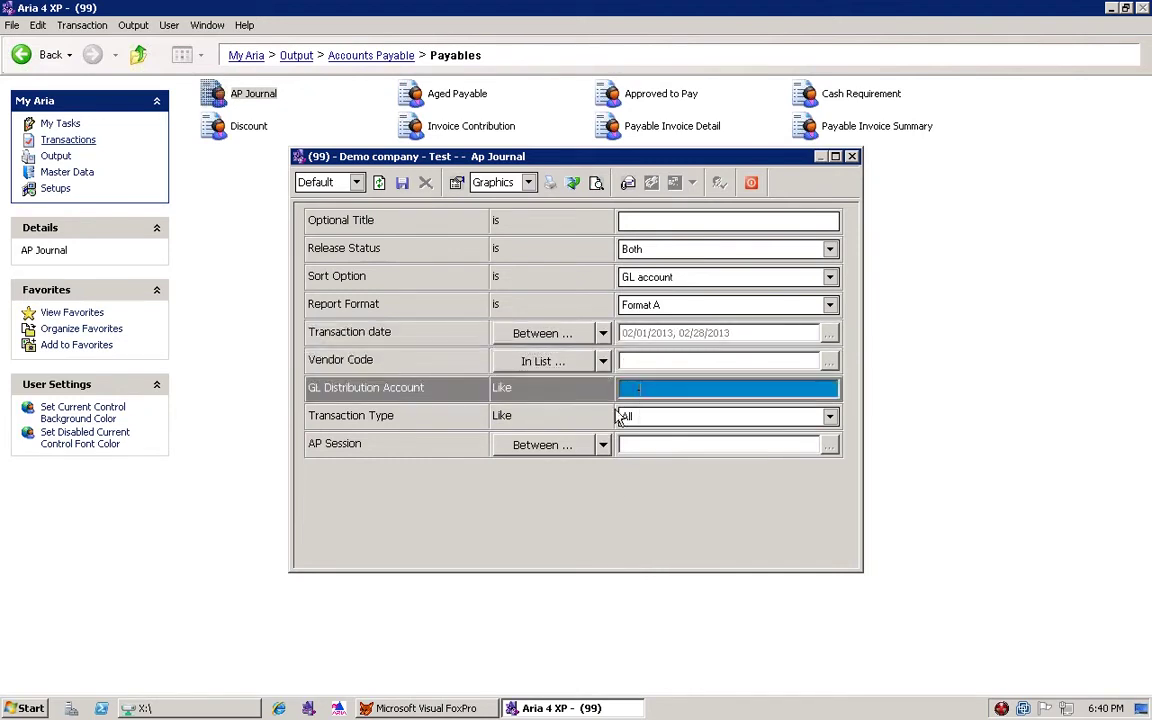
click(692, 428)
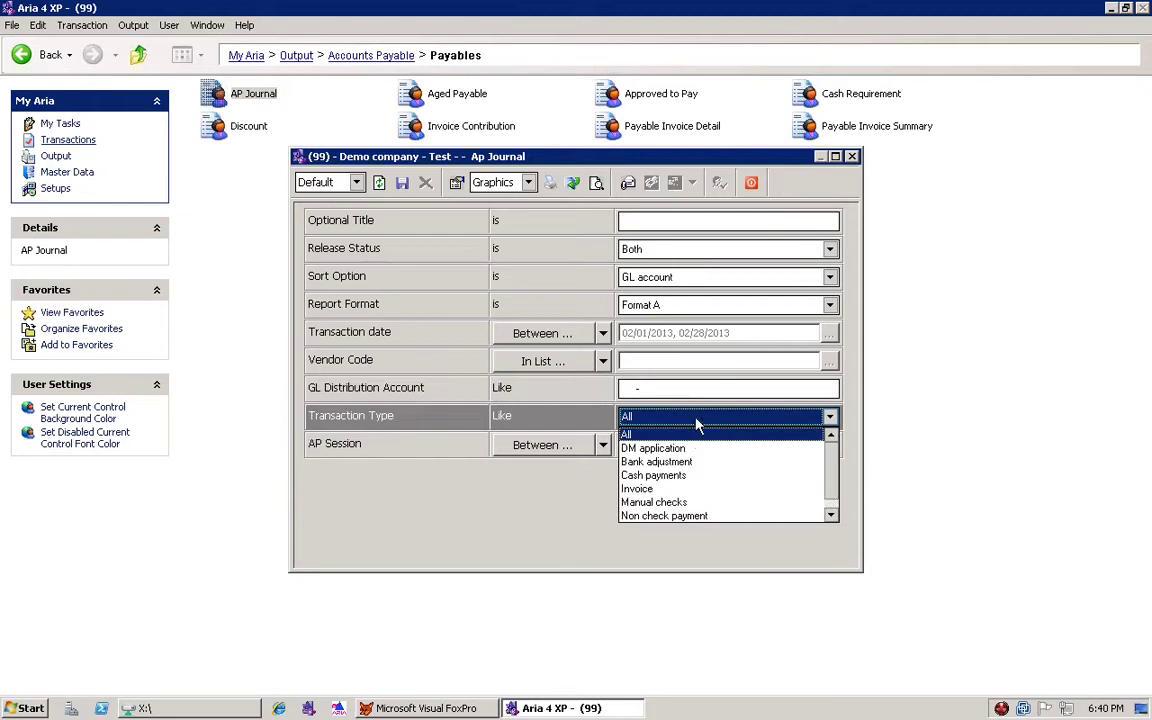
click(831, 516)
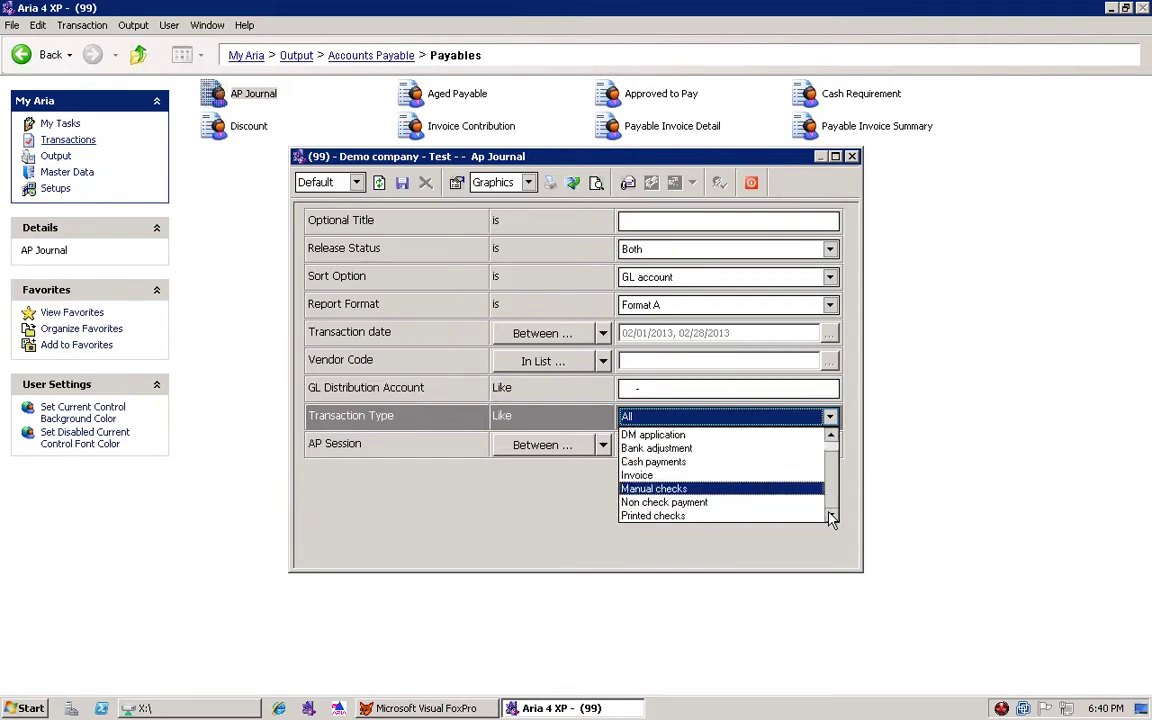
click(831, 443)
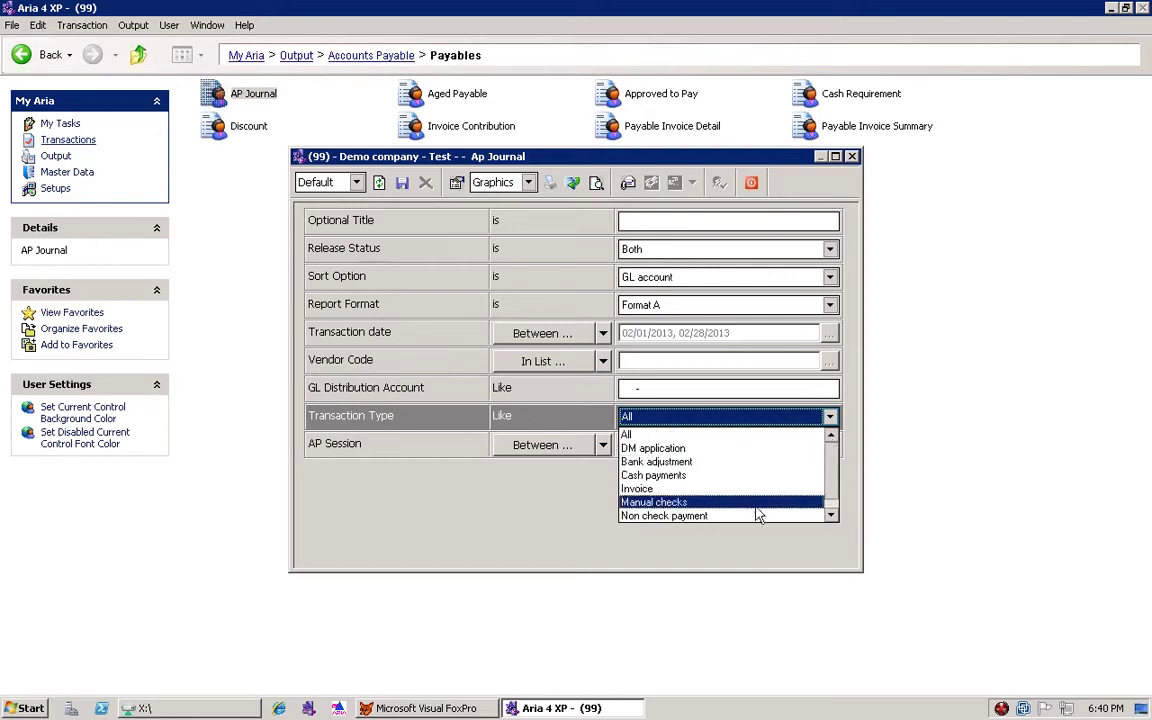
click(831, 516)
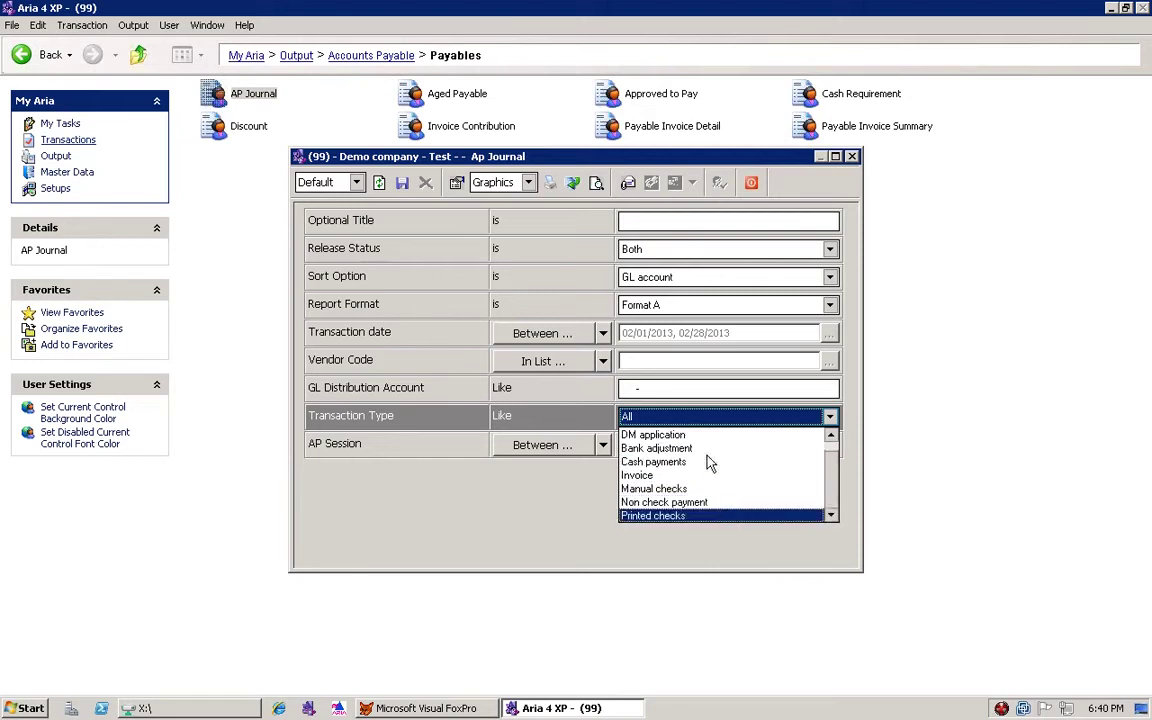
click(831, 437)
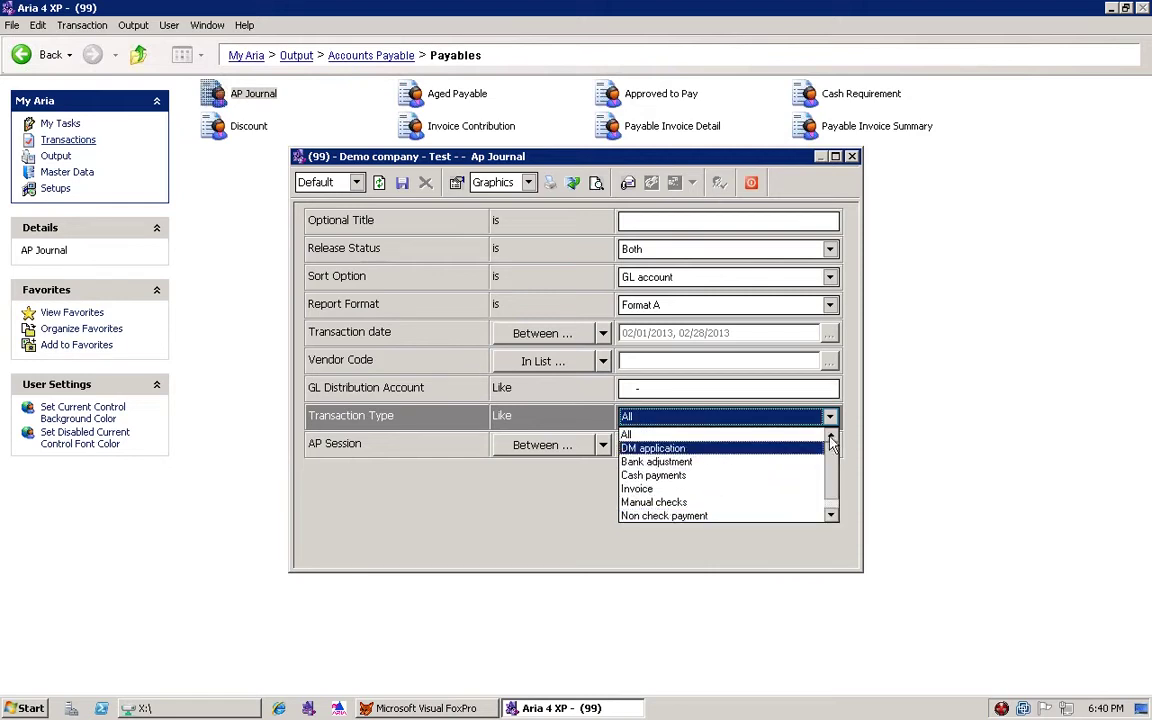
click(735, 437)
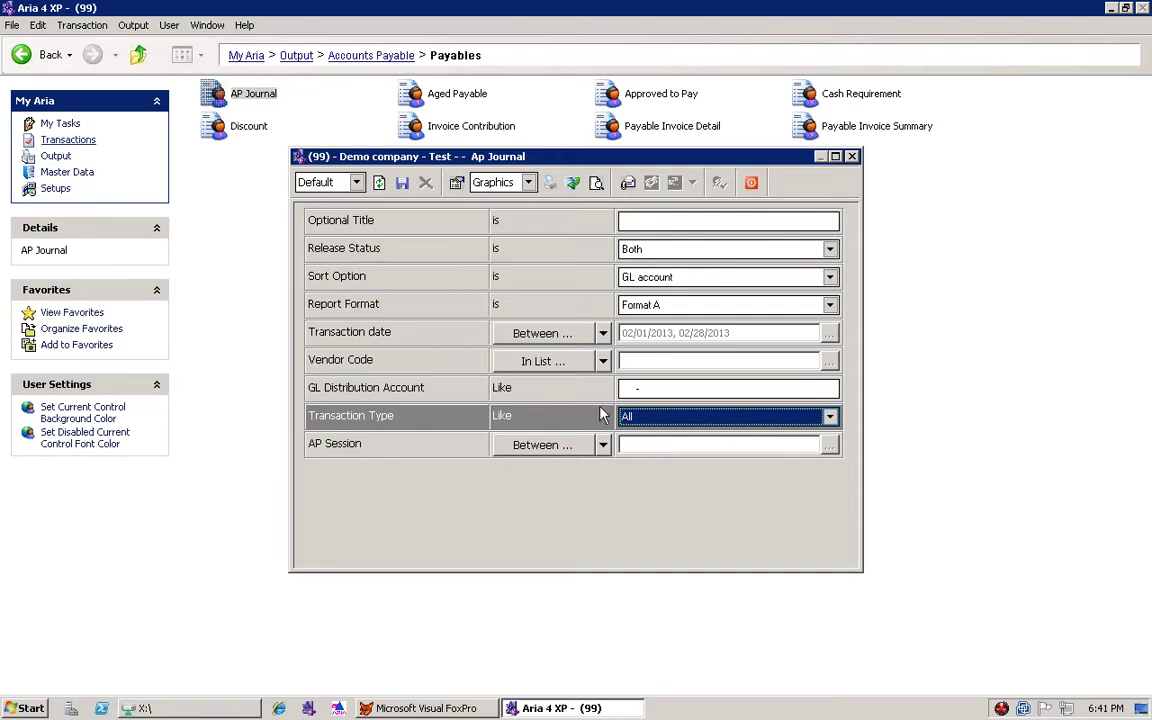
Preview the AP Journal in Format A, read through its GL account sections to the end, and close the preview.
click(597, 190)
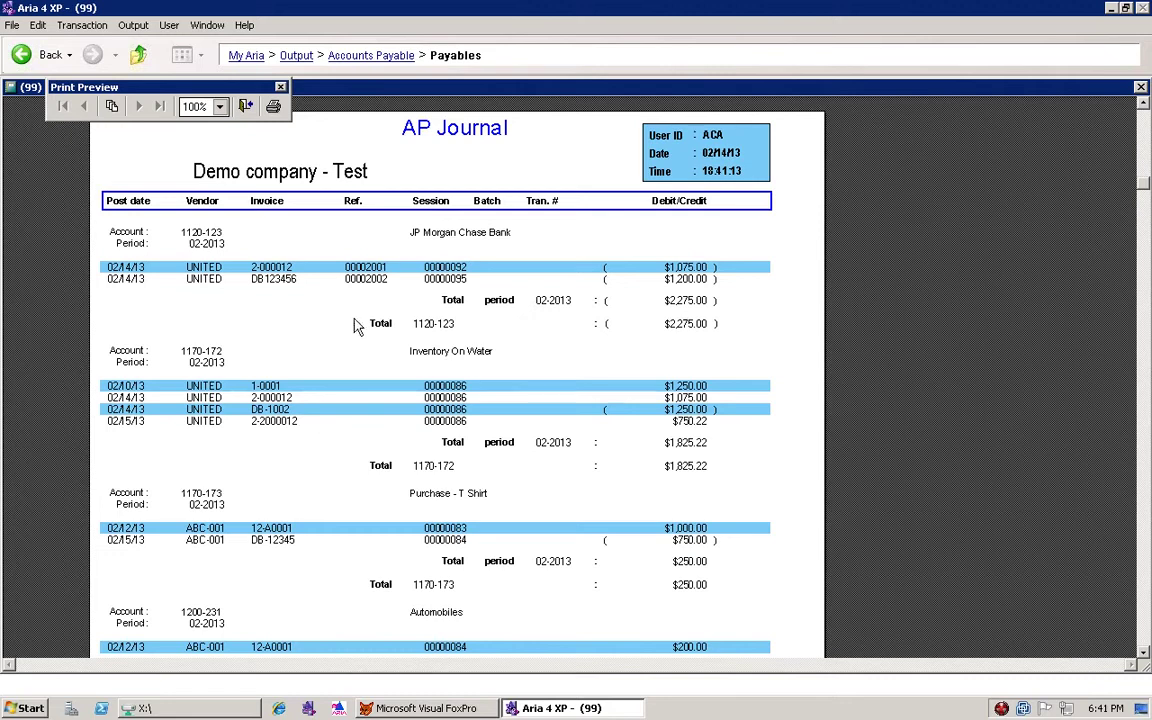
scroll(358, 325, down, 3)
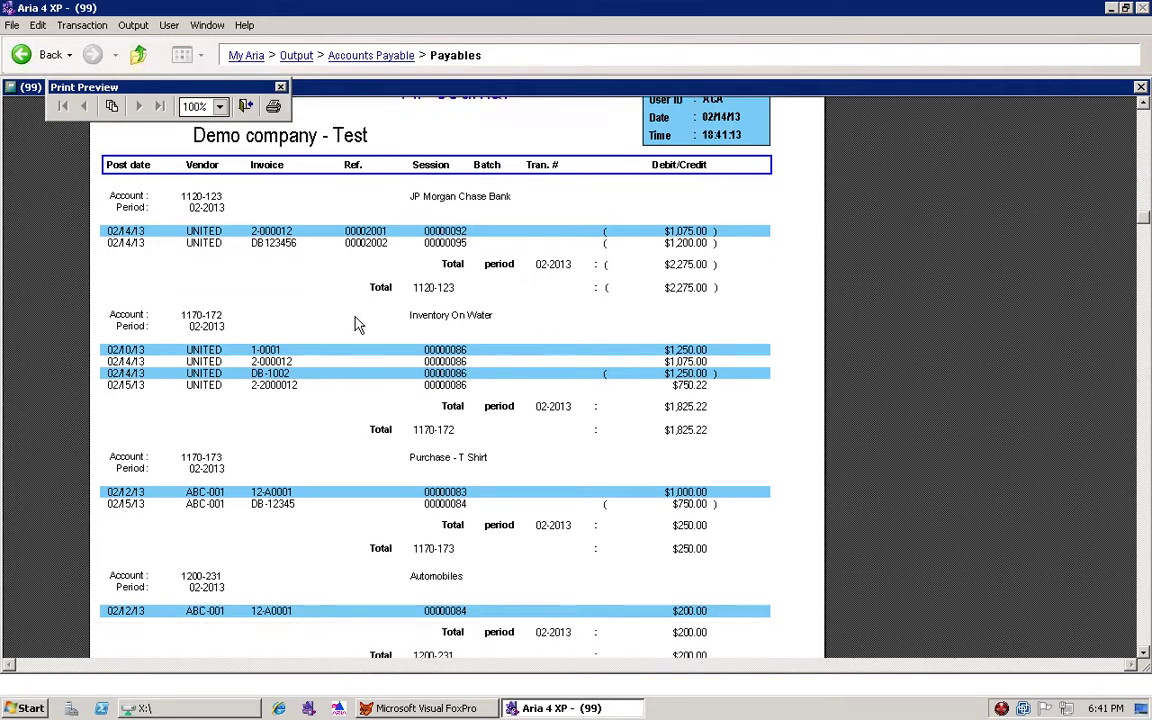
scroll(358, 325, down, 6)
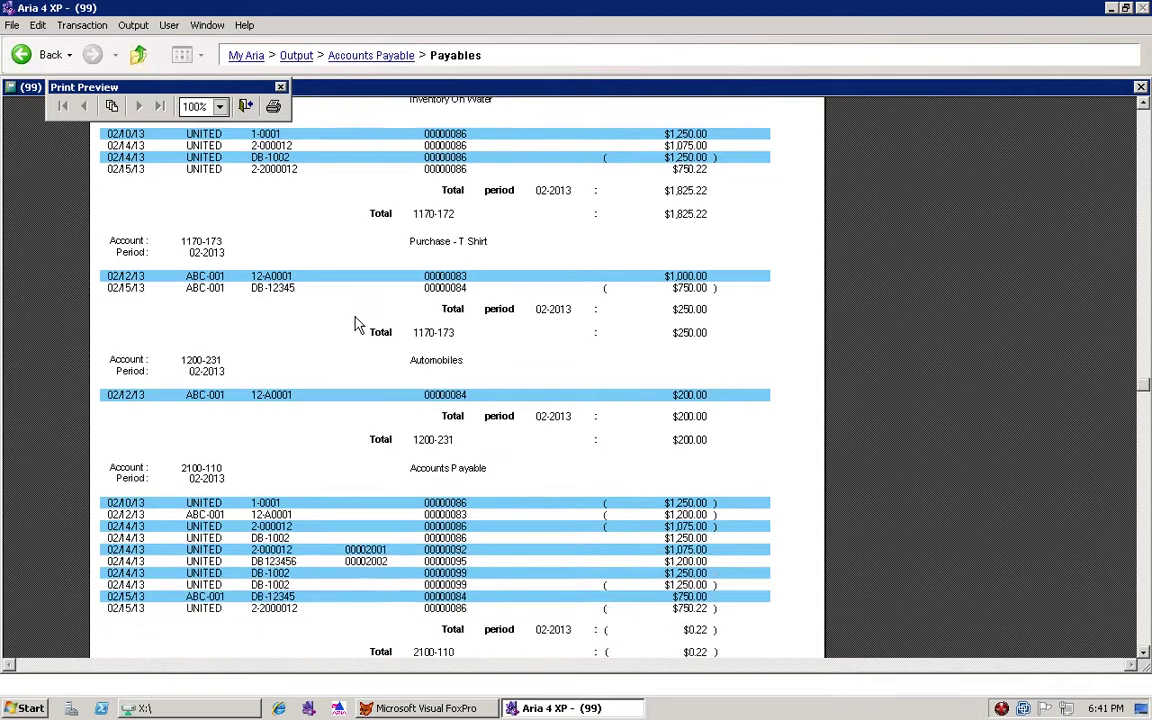
scroll(80, 215, down, 1)
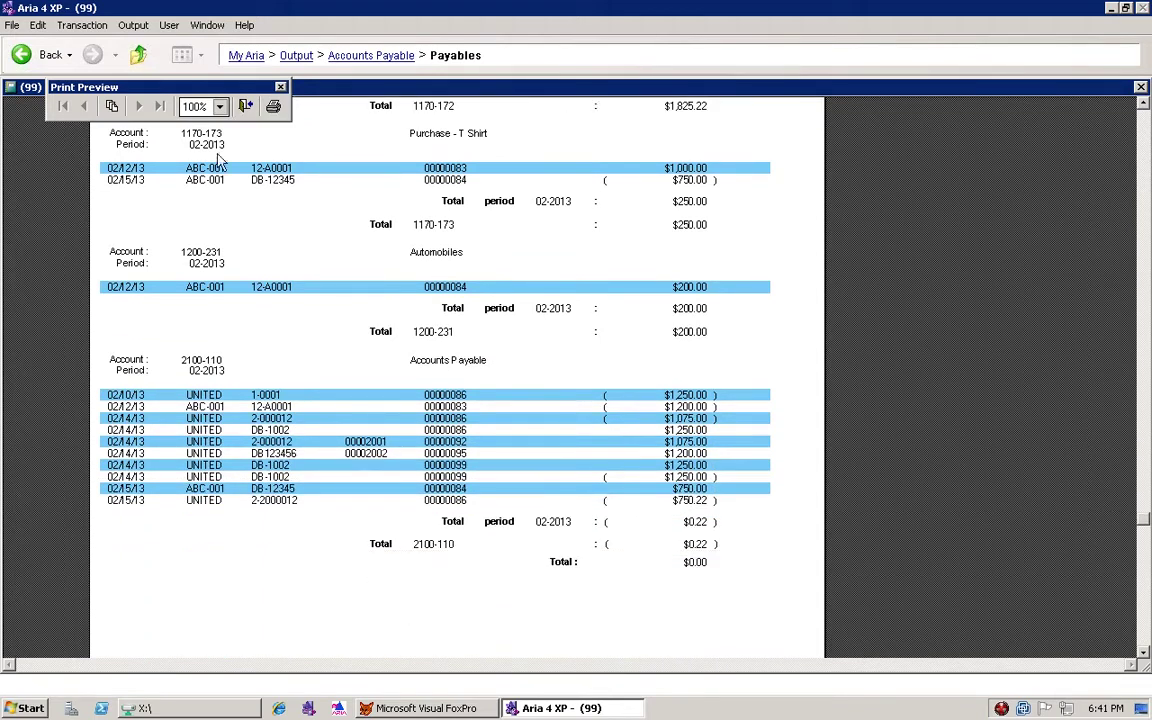
scroll(238, 209, down, 2)
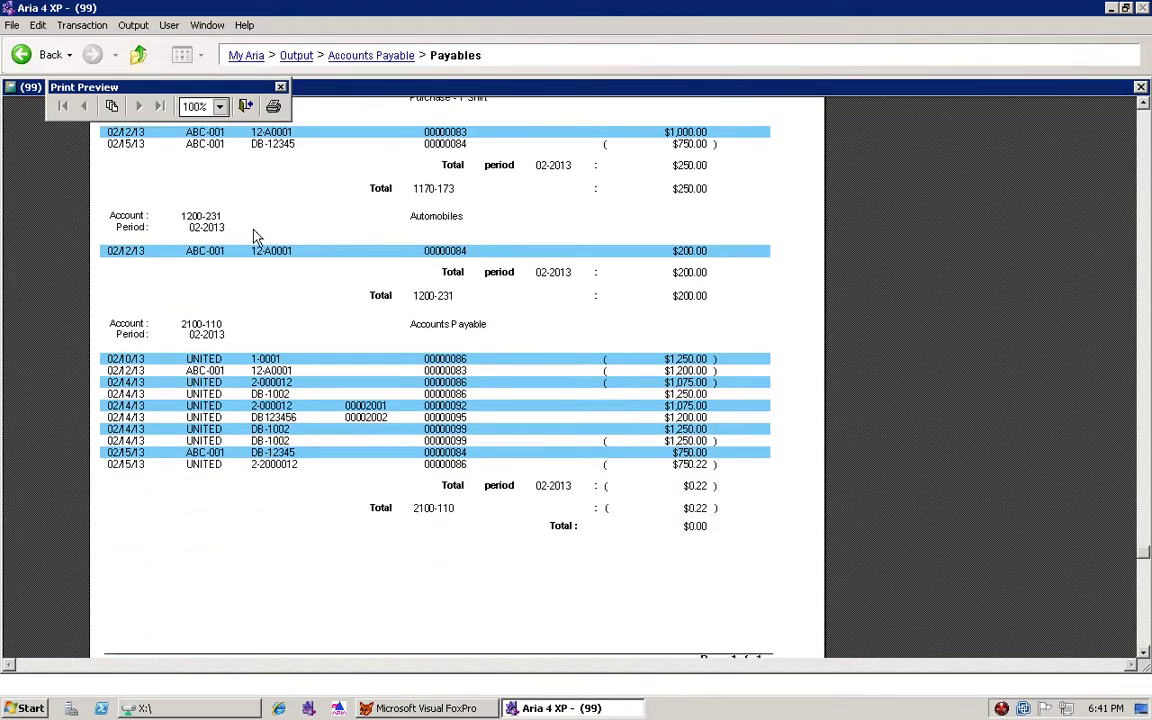
click(246, 107)
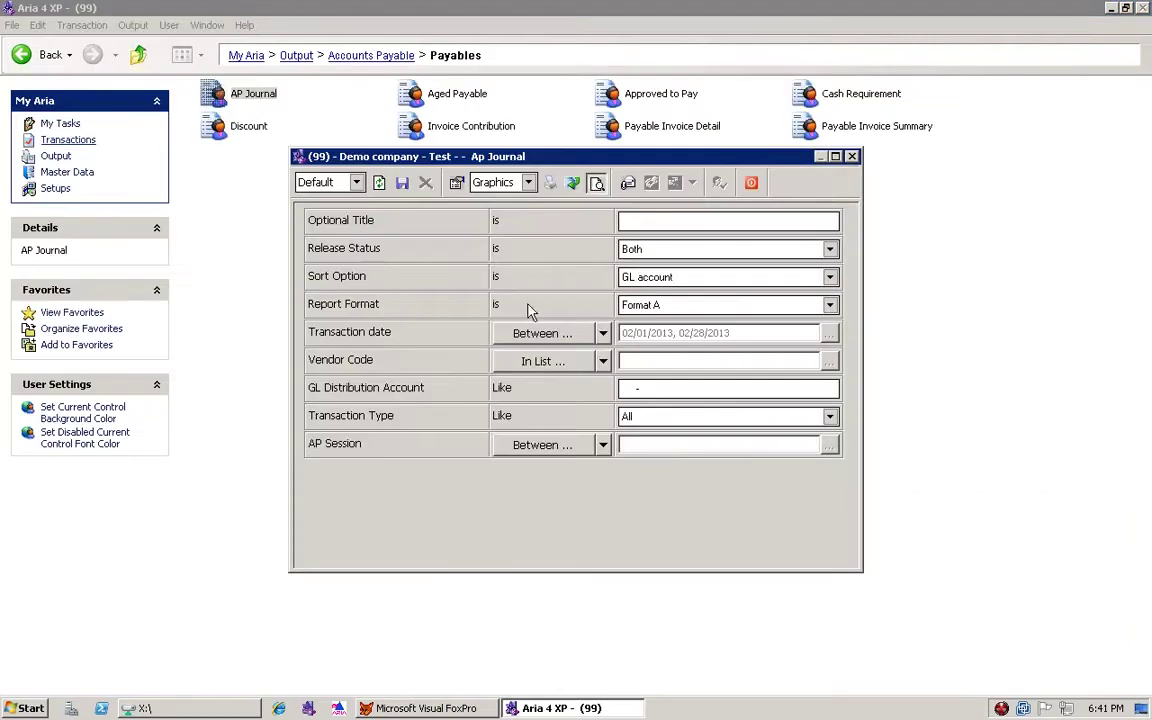
Switch the AP Journal's report format to Format B, preview the report, and close both the preview and the report options.
click(648, 308)
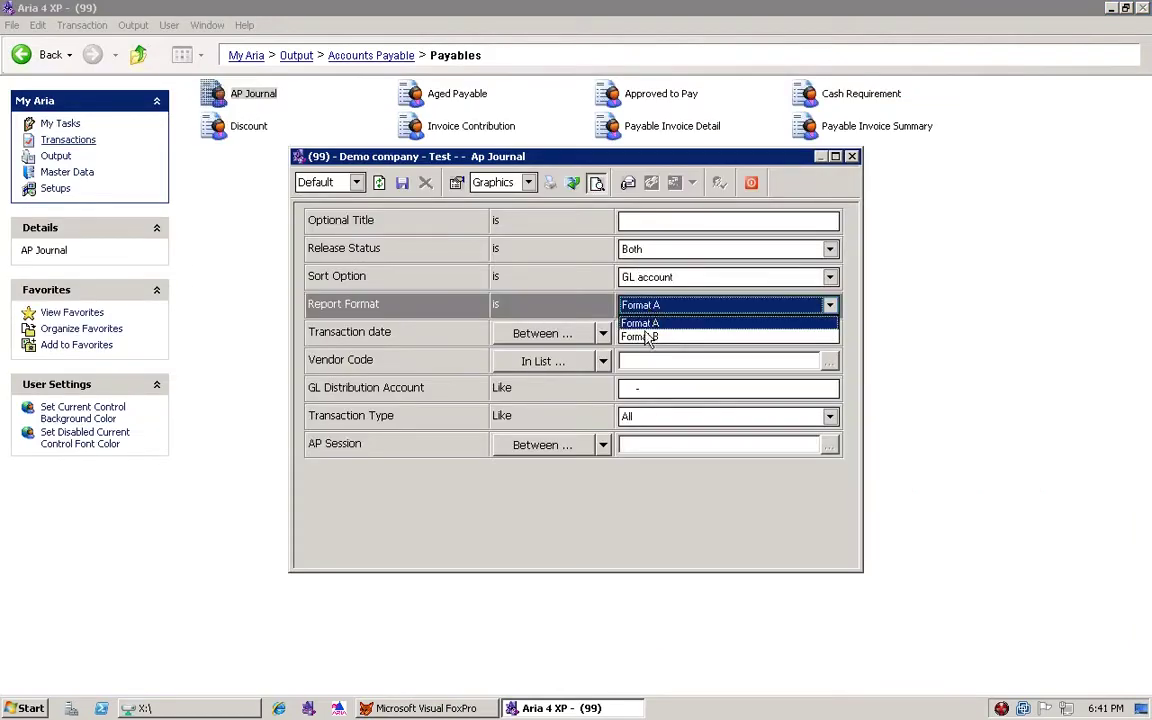
click(650, 336)
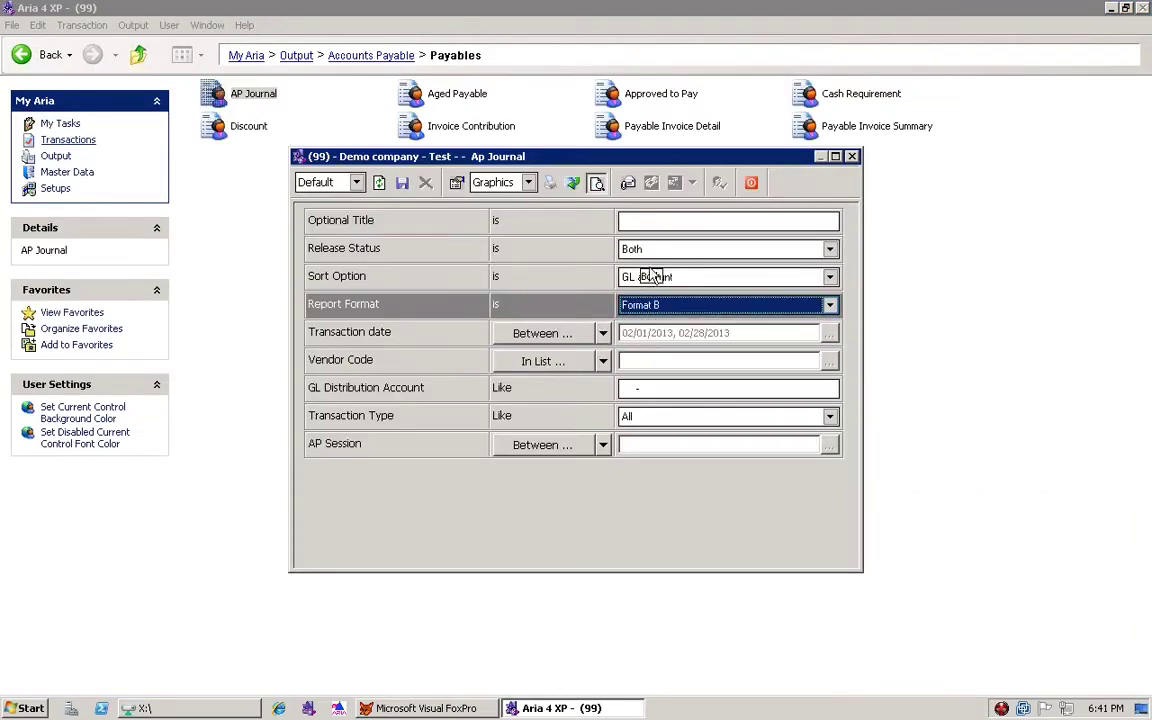
click(596, 184)
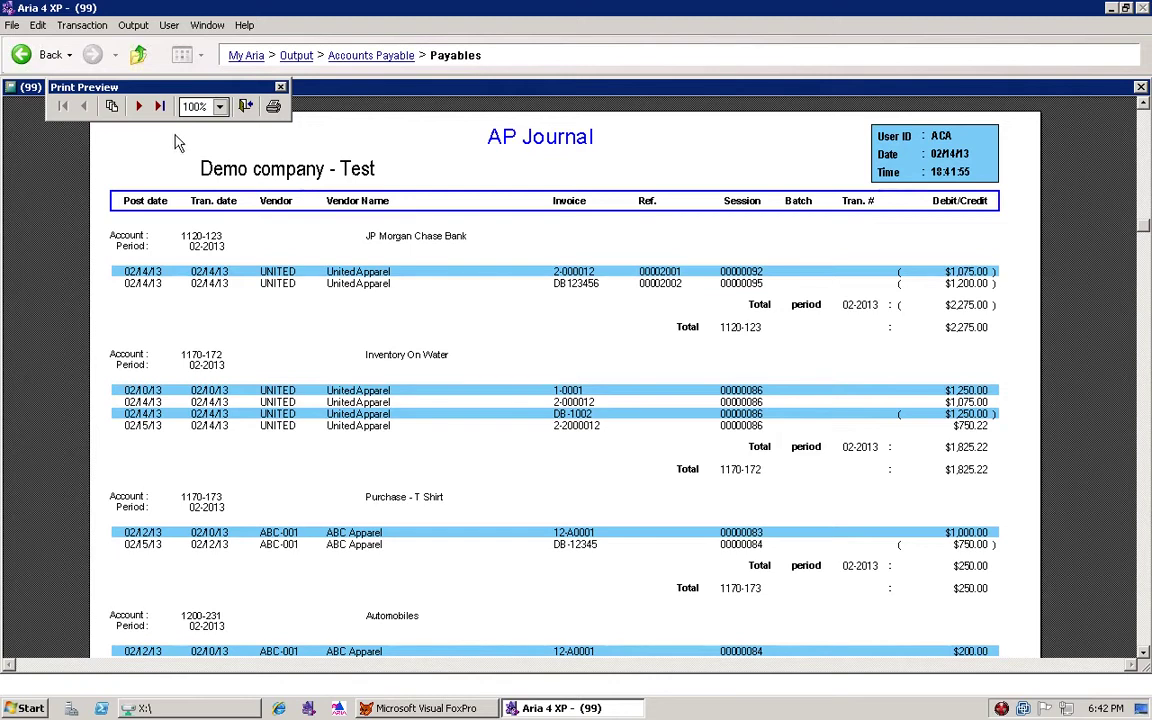
click(245, 105)
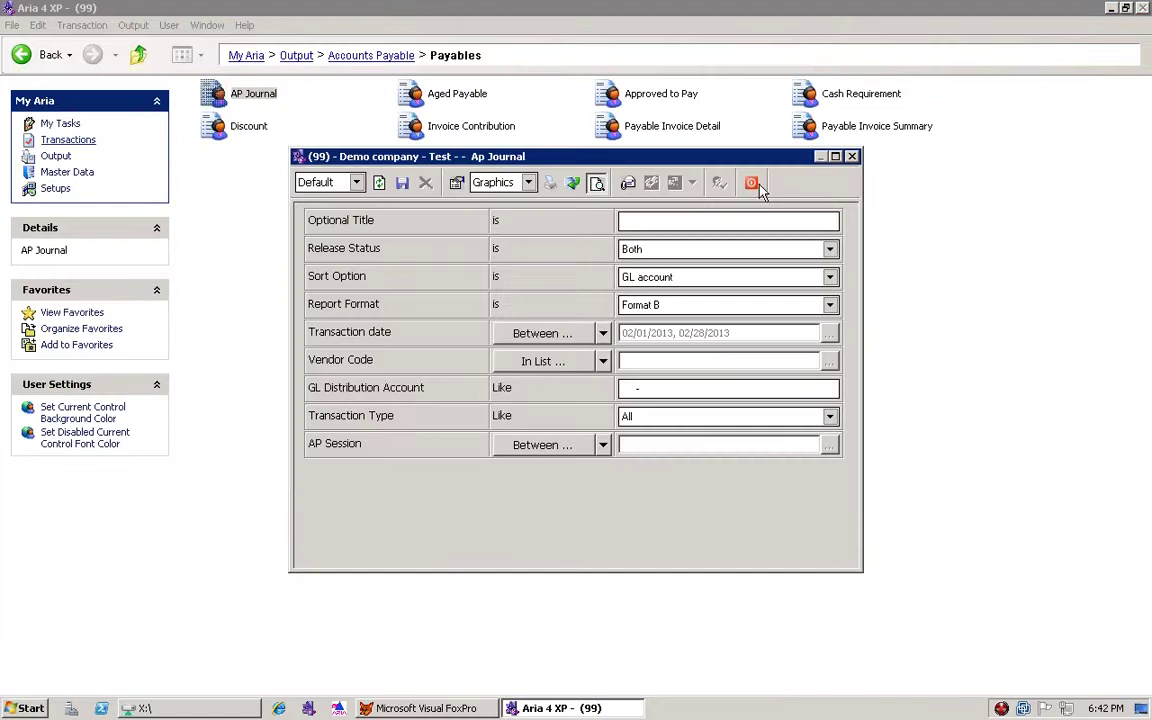
click(751, 184)
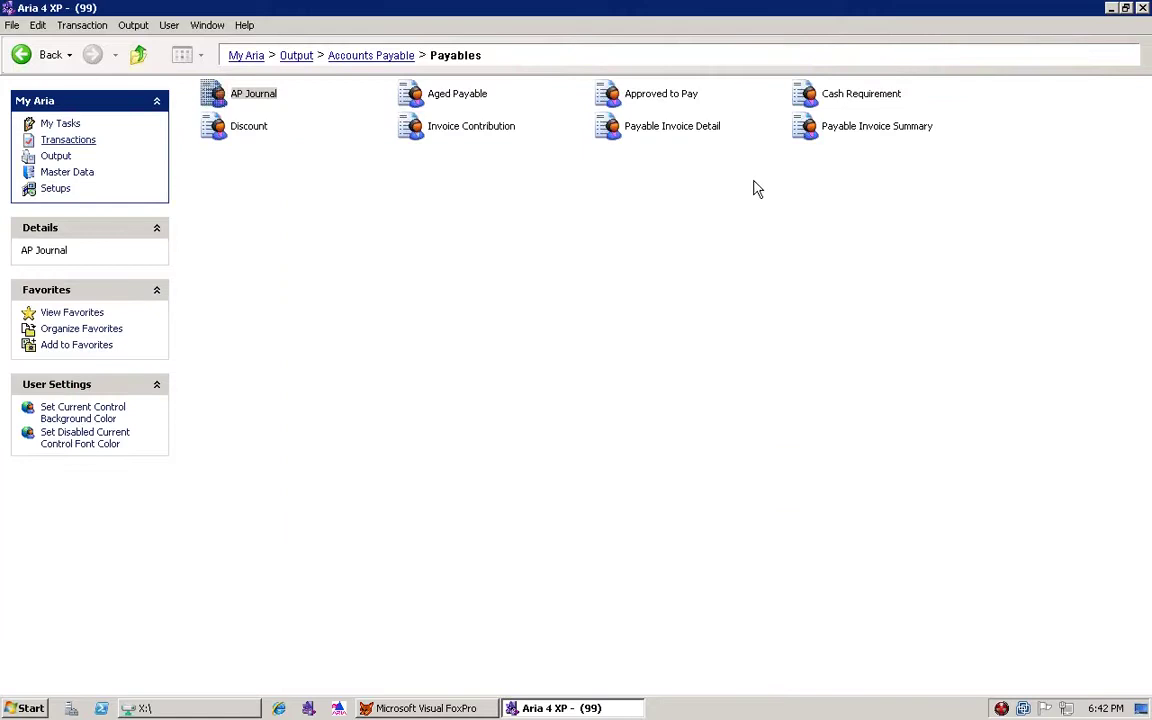
Open the Aged Payable report and set its report form to Summary after trying the Detail option.
click(476, 97)
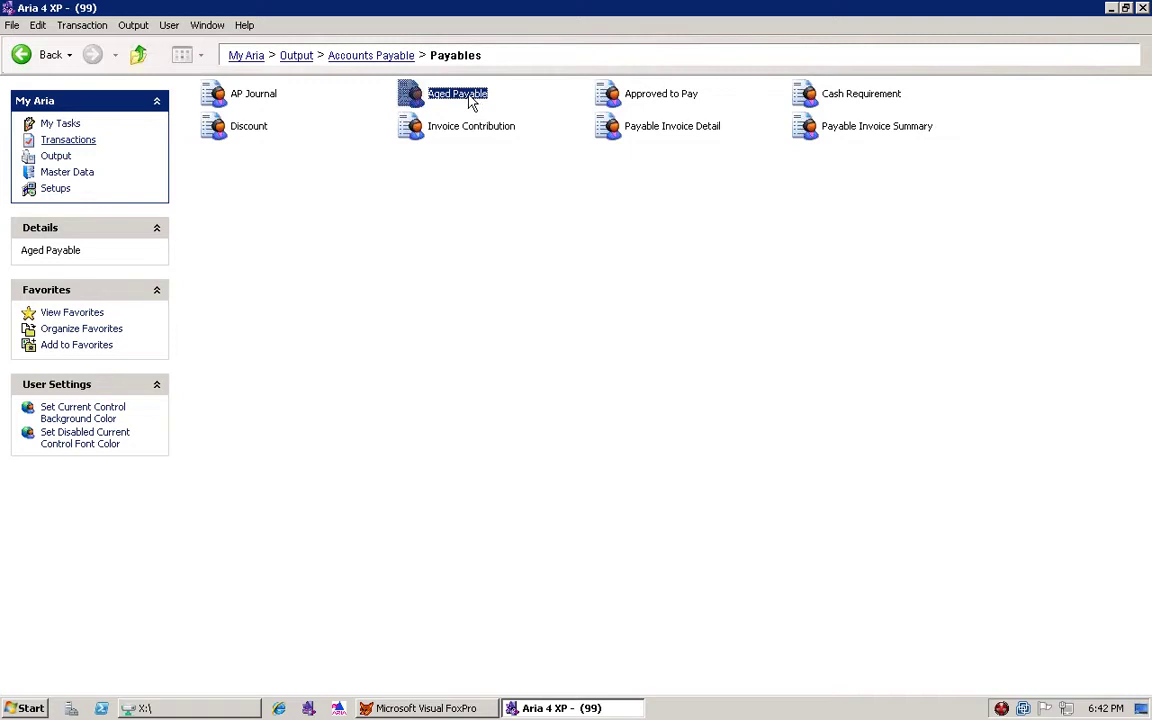
double_click(472, 103)
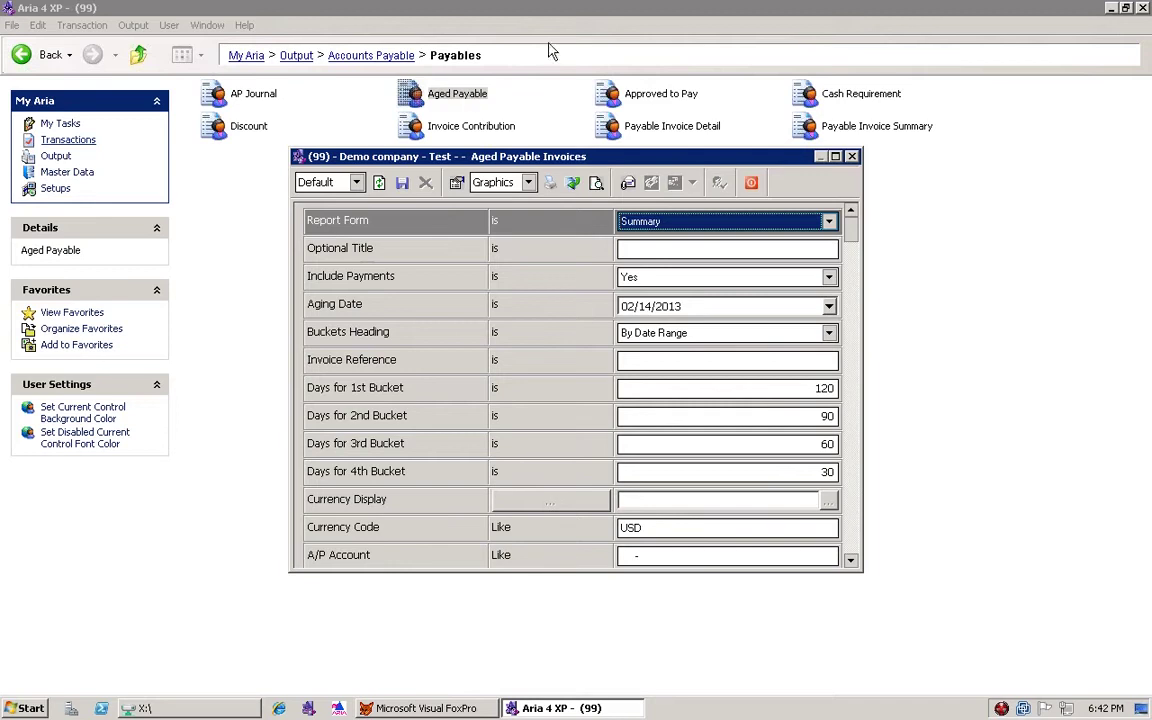
click(669, 221)
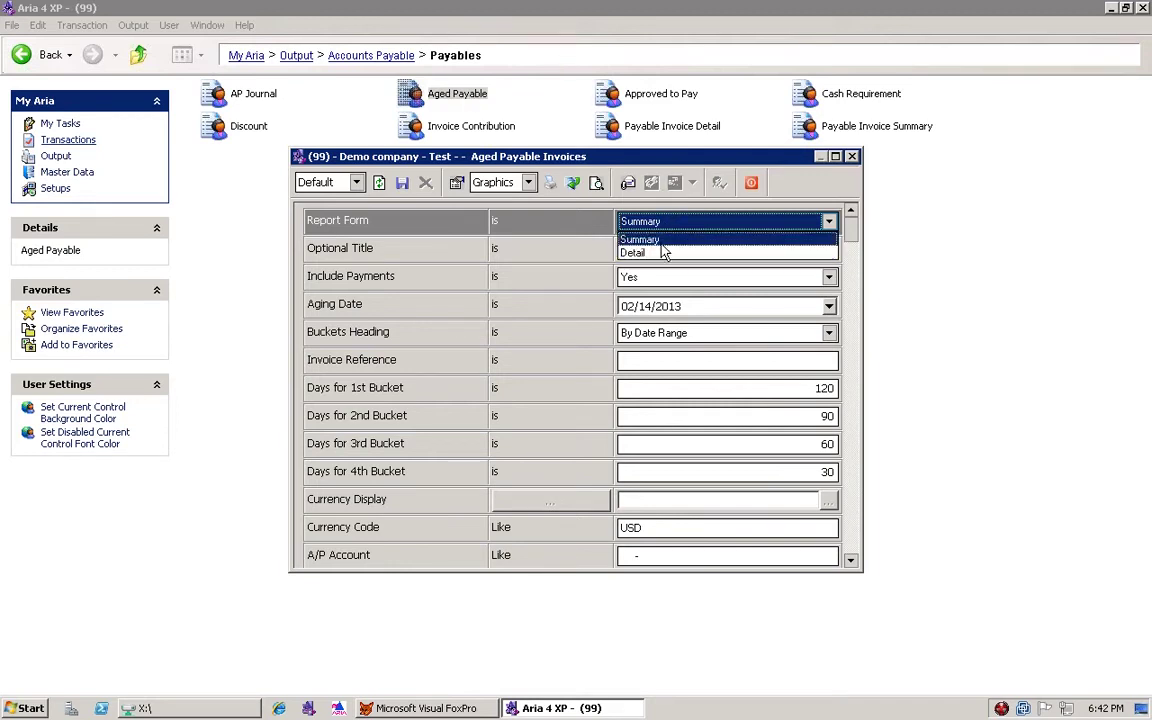
click(658, 244)
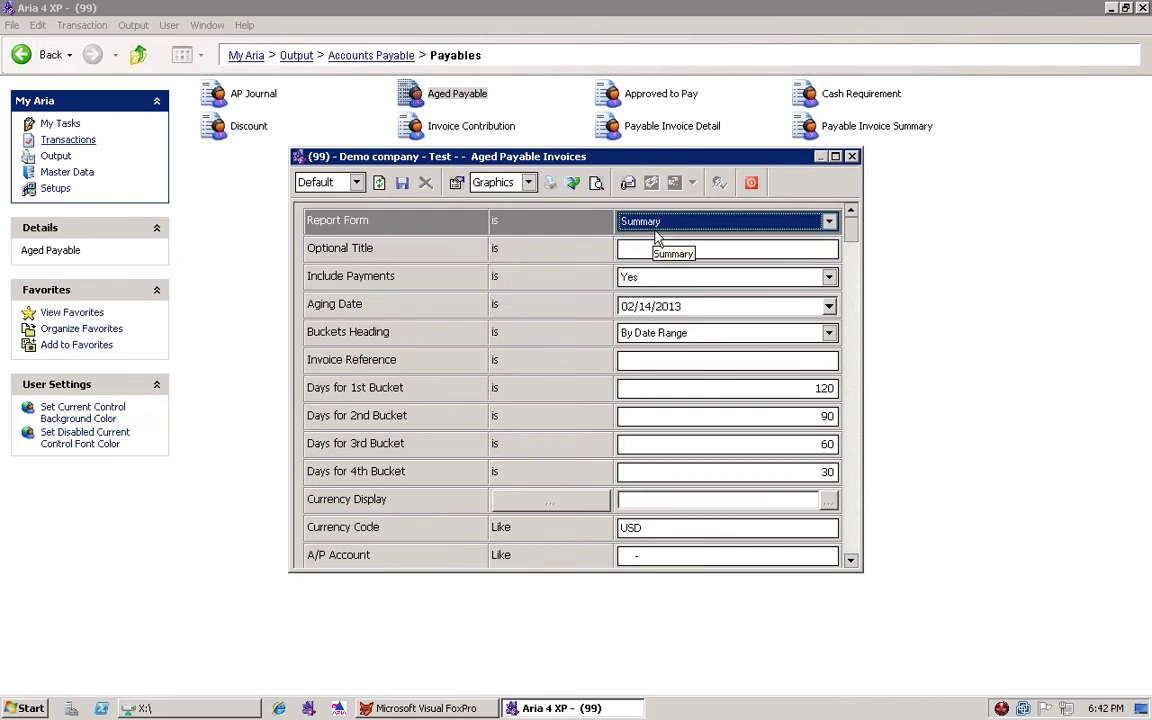
click(656, 228)
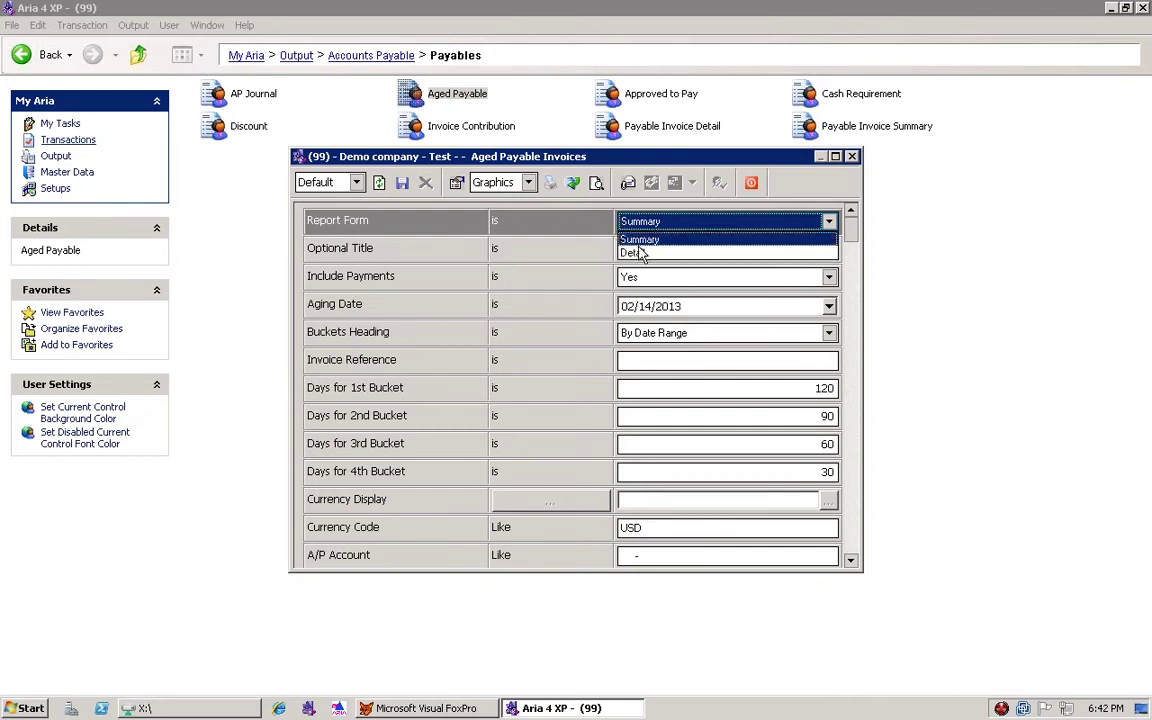
click(650, 252)
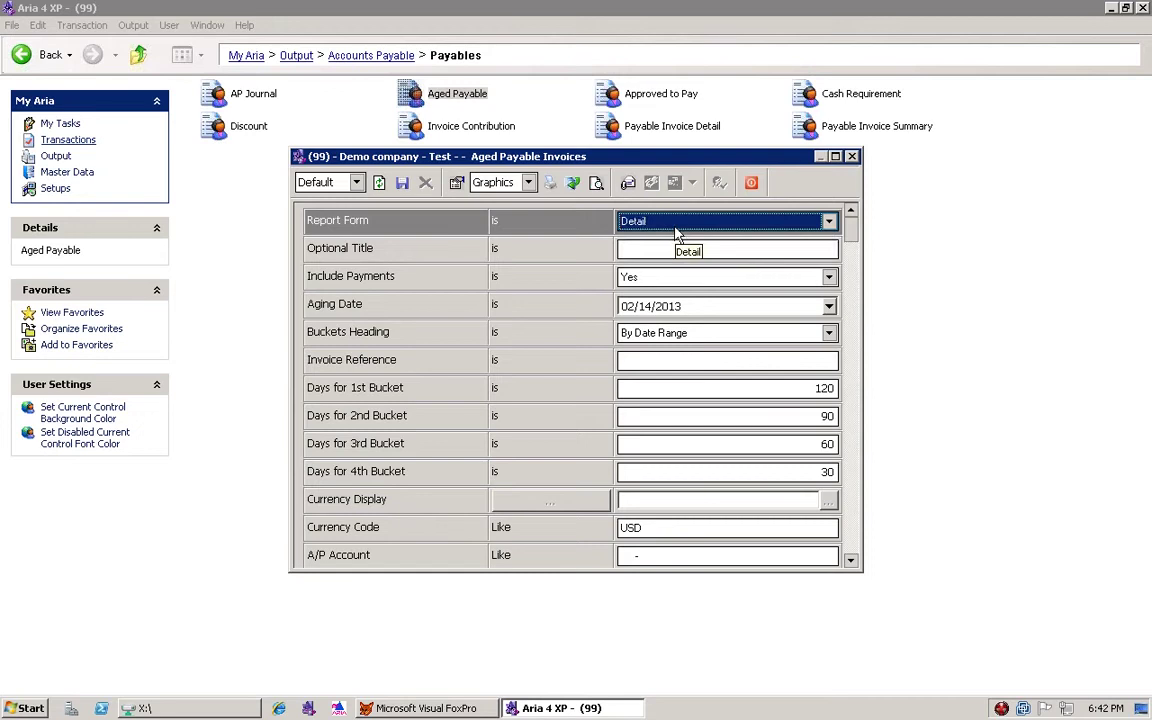
click(675, 228)
click(674, 237)
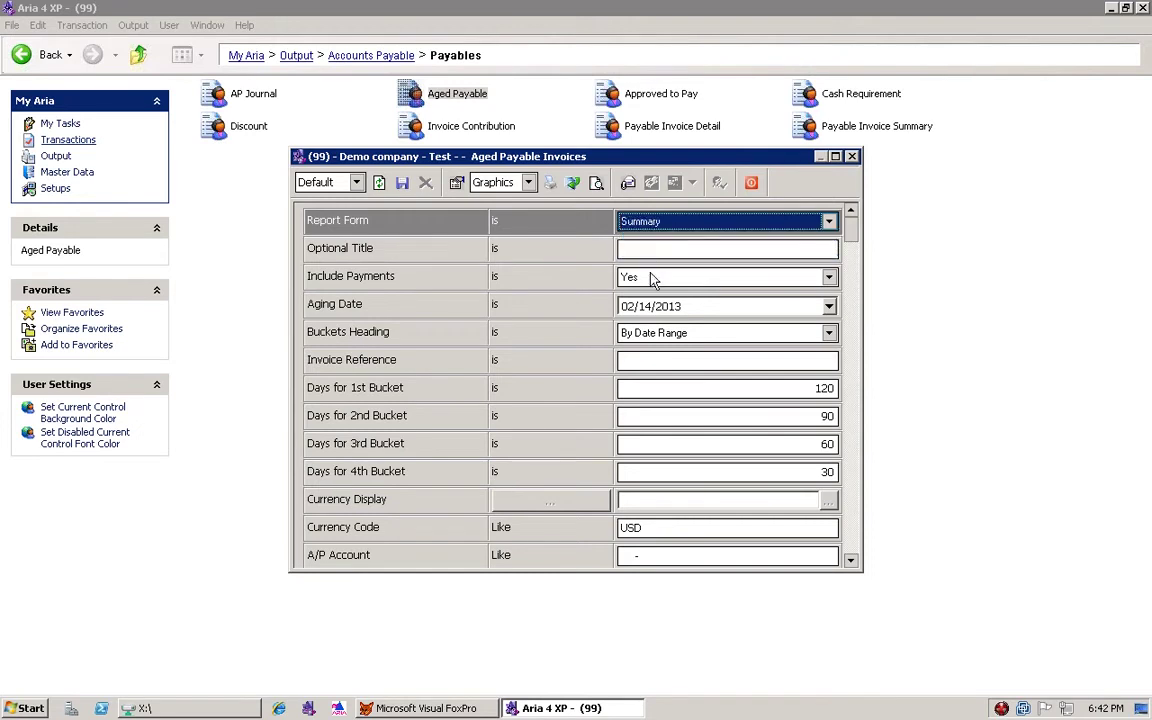
Leave the Aged Payable report's optional title blank and choose Yes for including payments.
key(Tab)
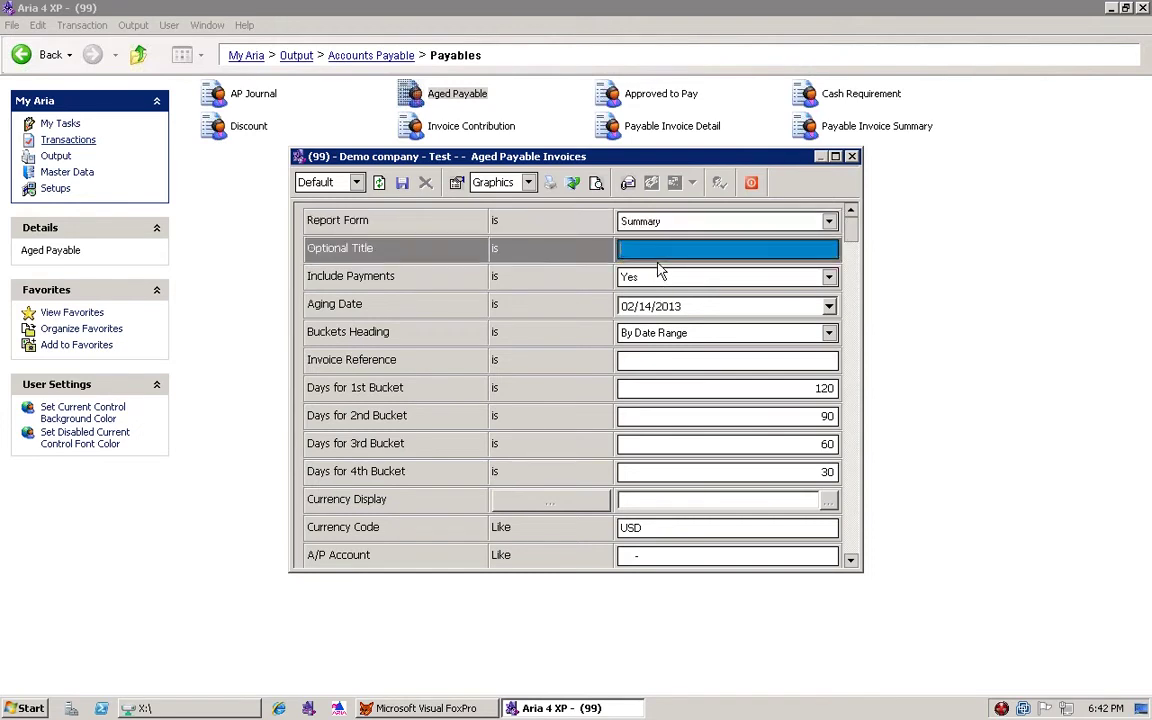
key(Tab)
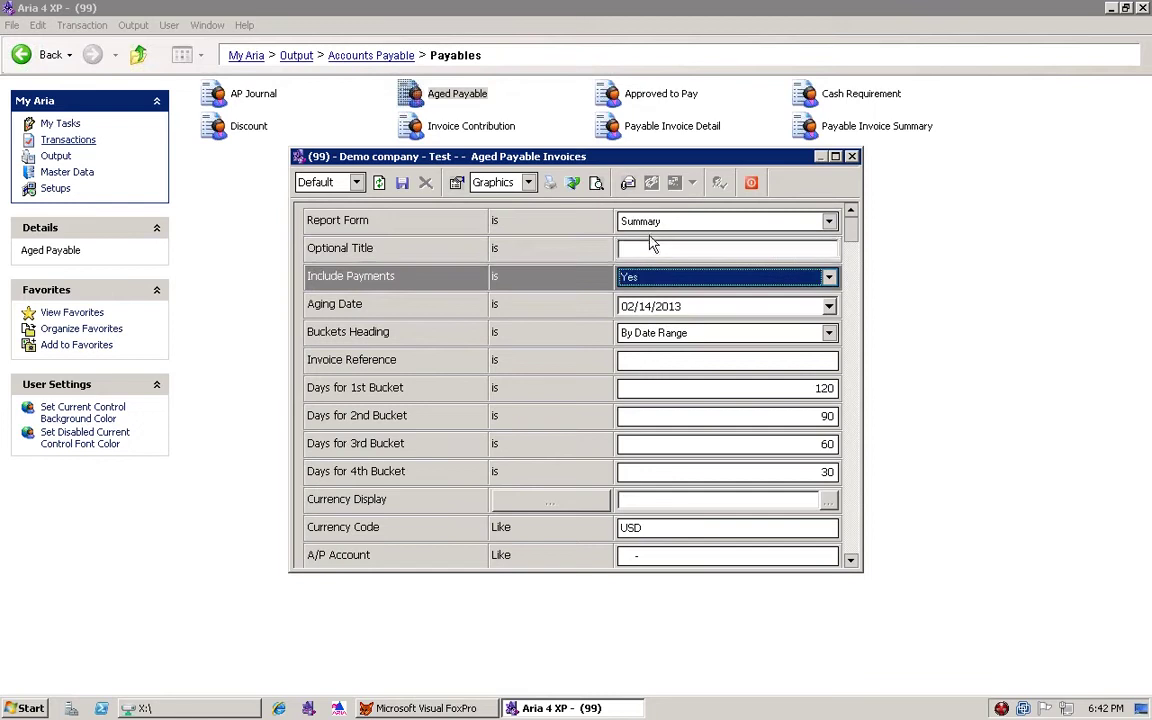
click(676, 281)
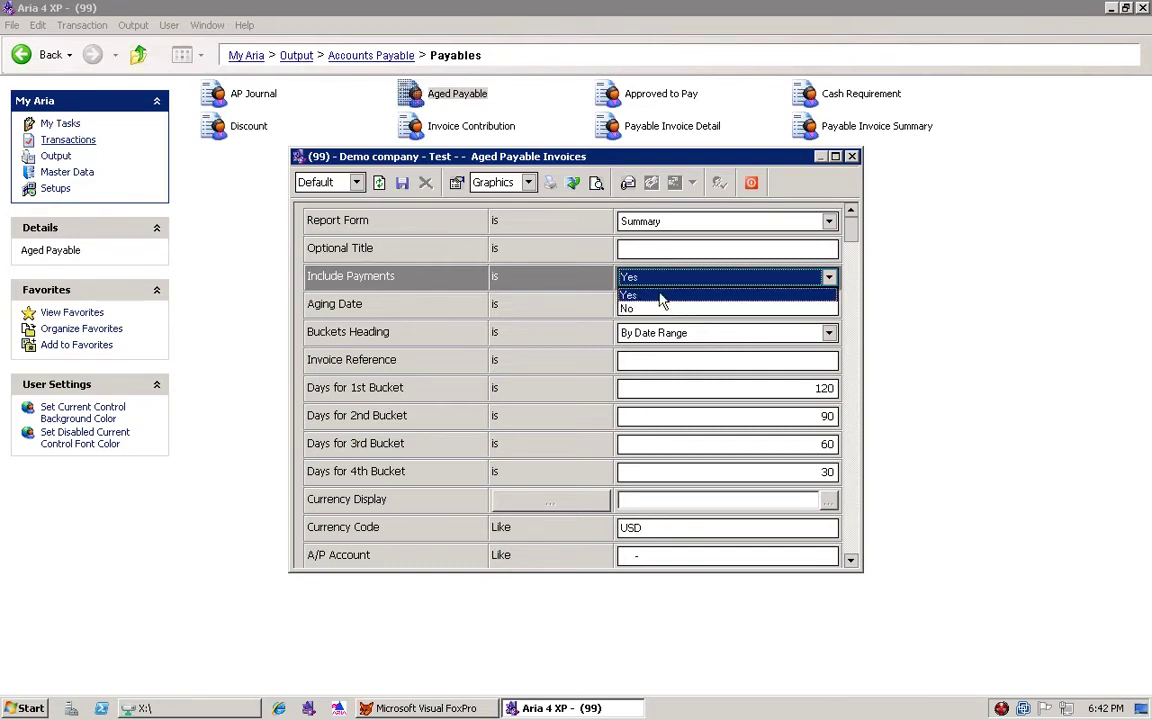
click(661, 295)
Set the Aged Payable report's aging date to 02/28/2013 from the calendar.
click(665, 307)
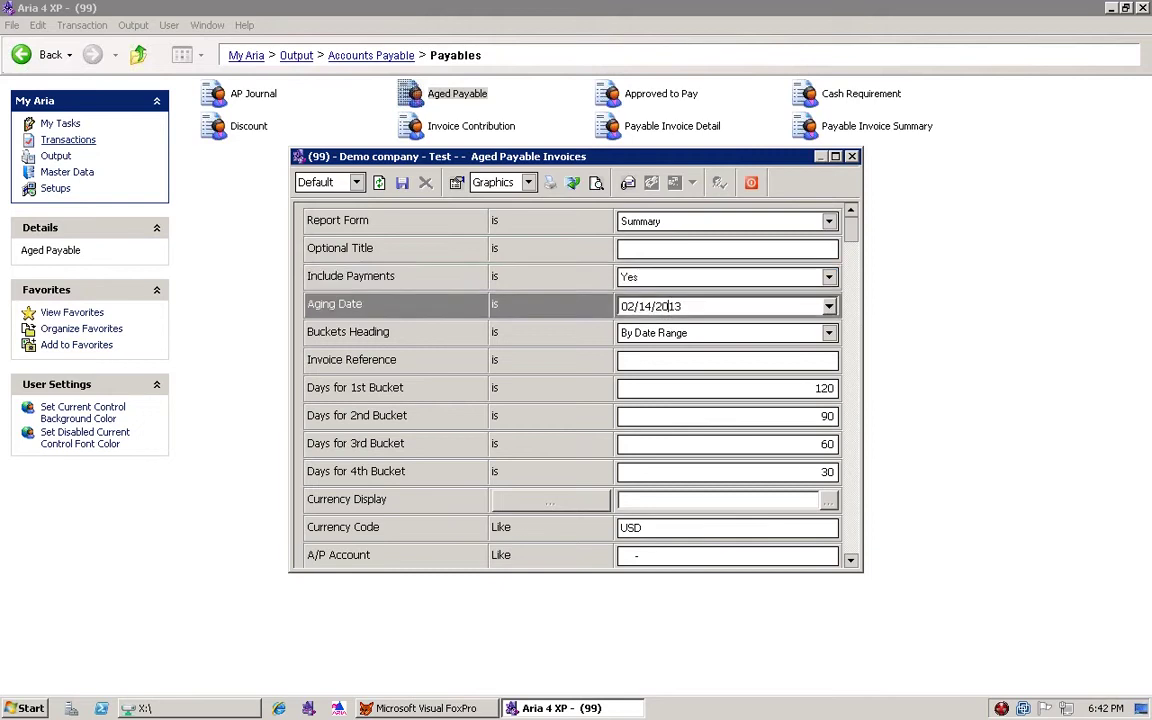
click(829, 307)
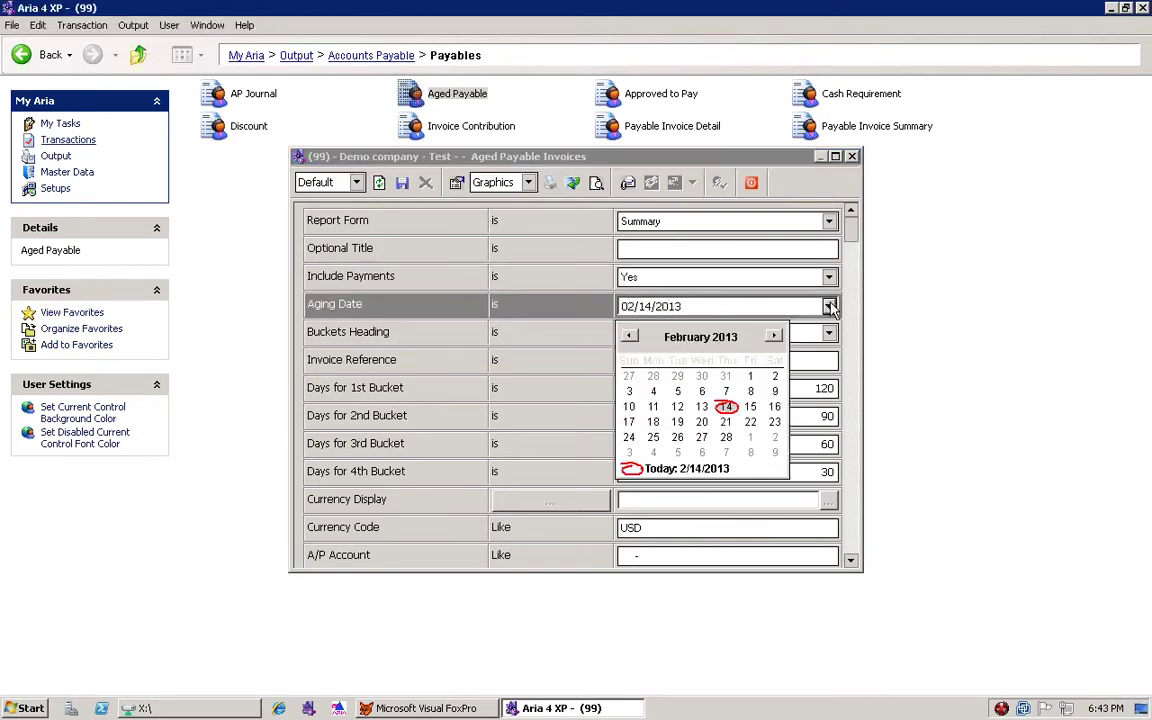
click(726, 437)
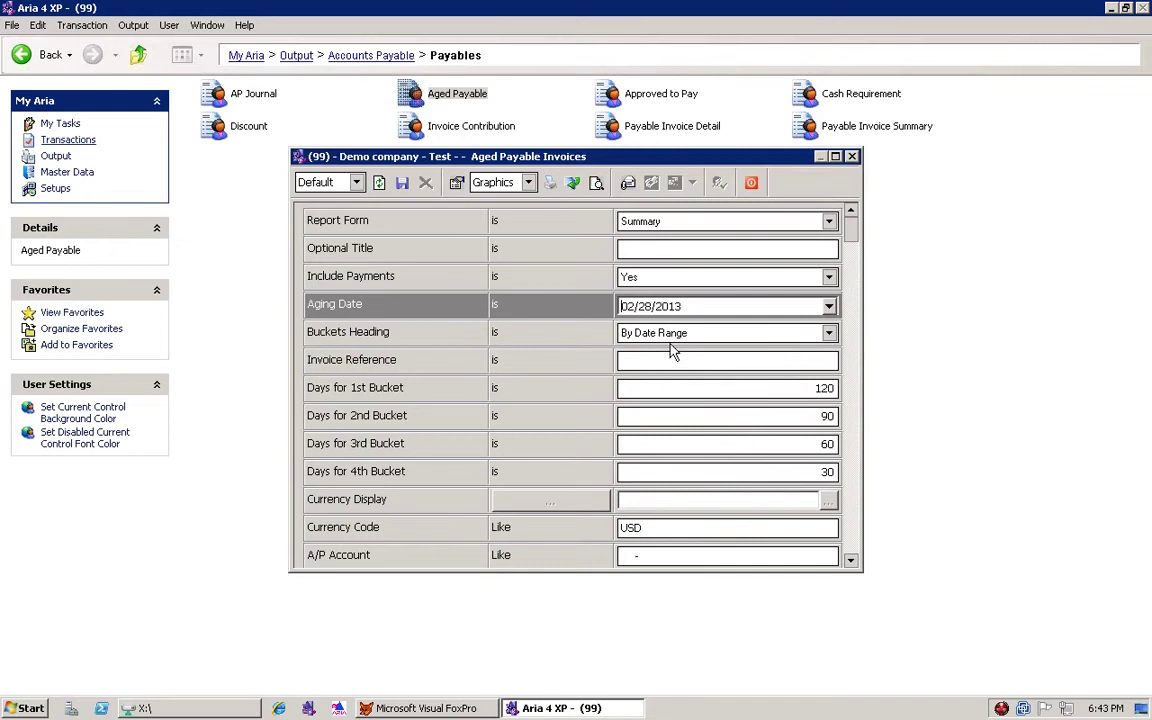
Review the buckets heading, the invoice reference and the day limits of the four aging buckets without changing them.
key(Tab)
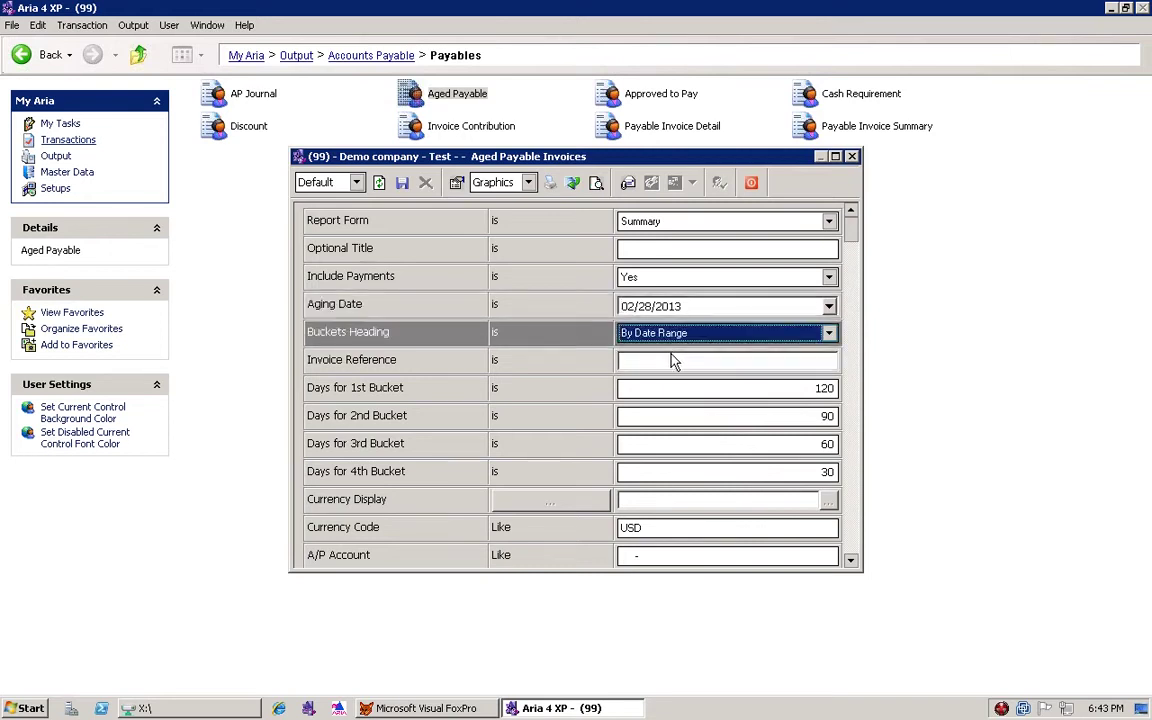
key(Tab)
key(Tab)
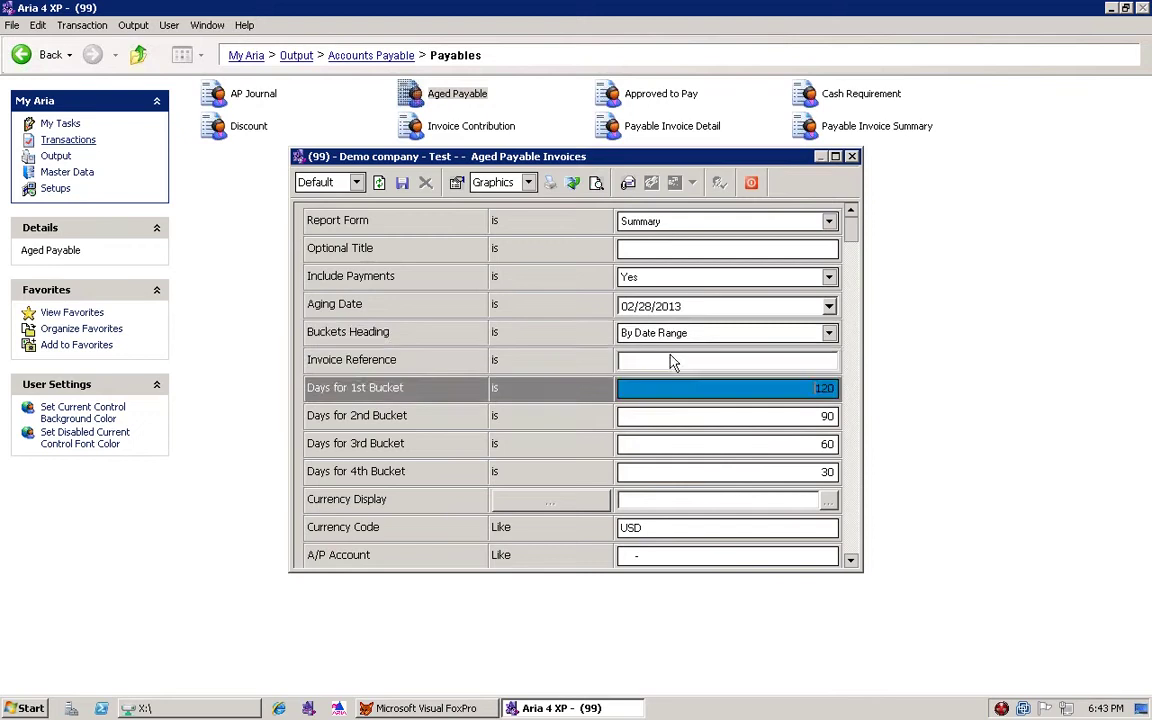
key(Tab)
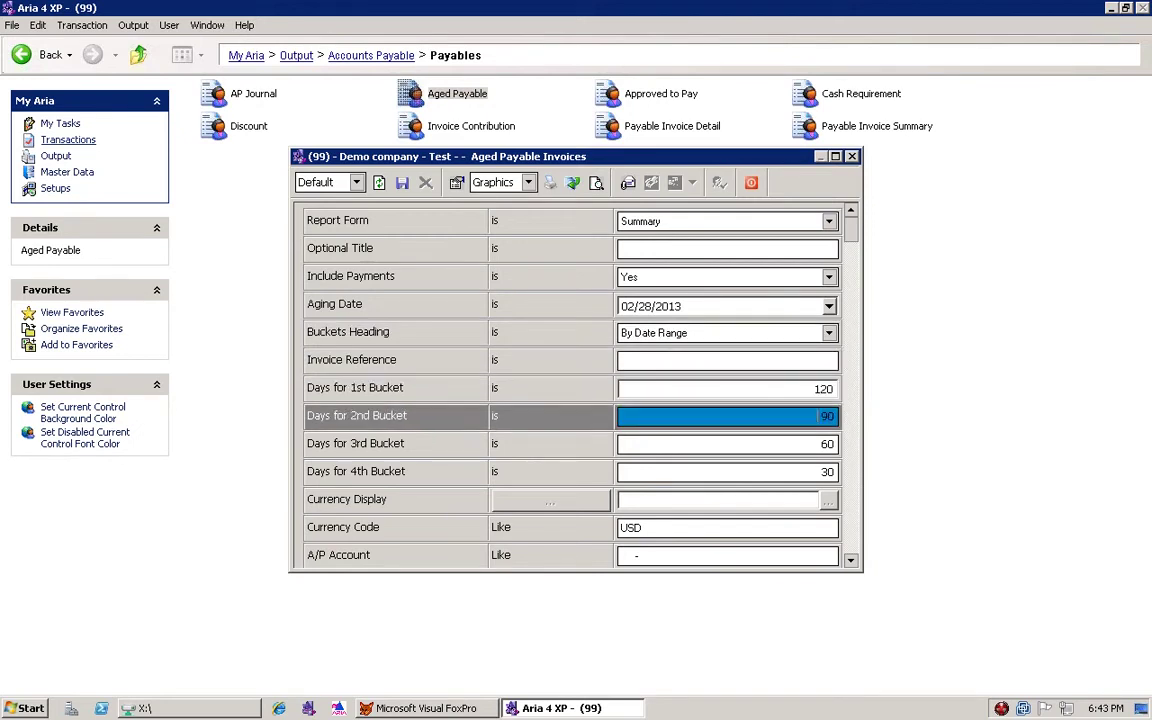
key(Tab)
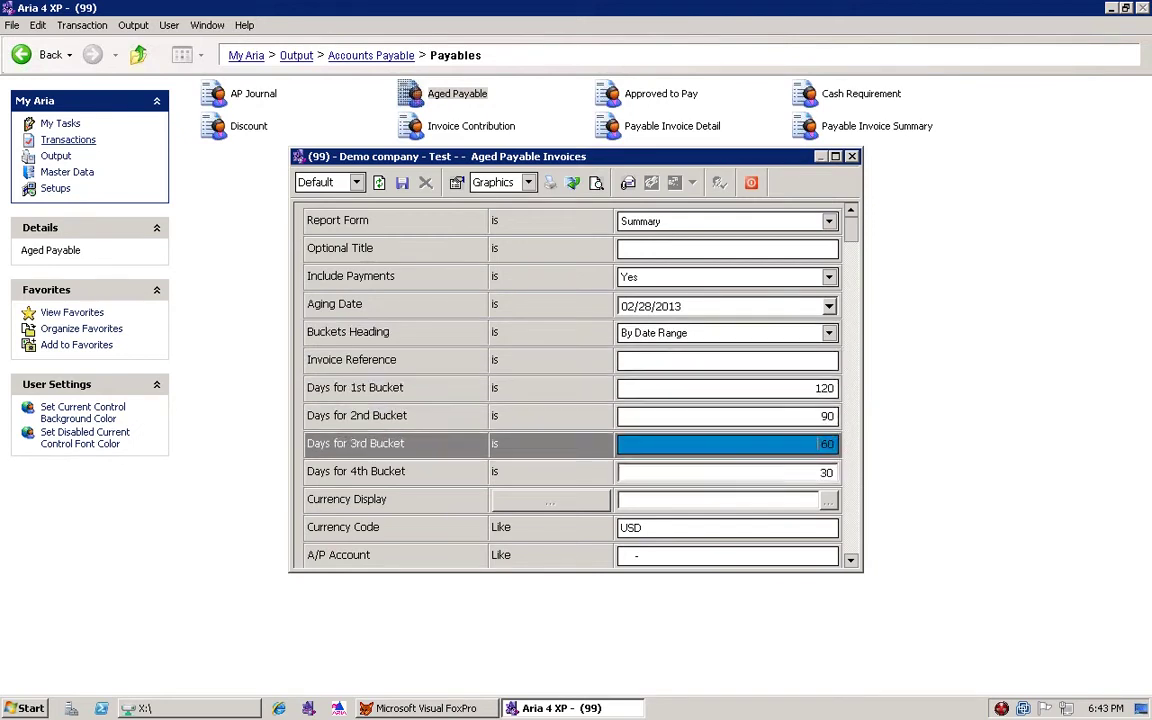
key(Tab)
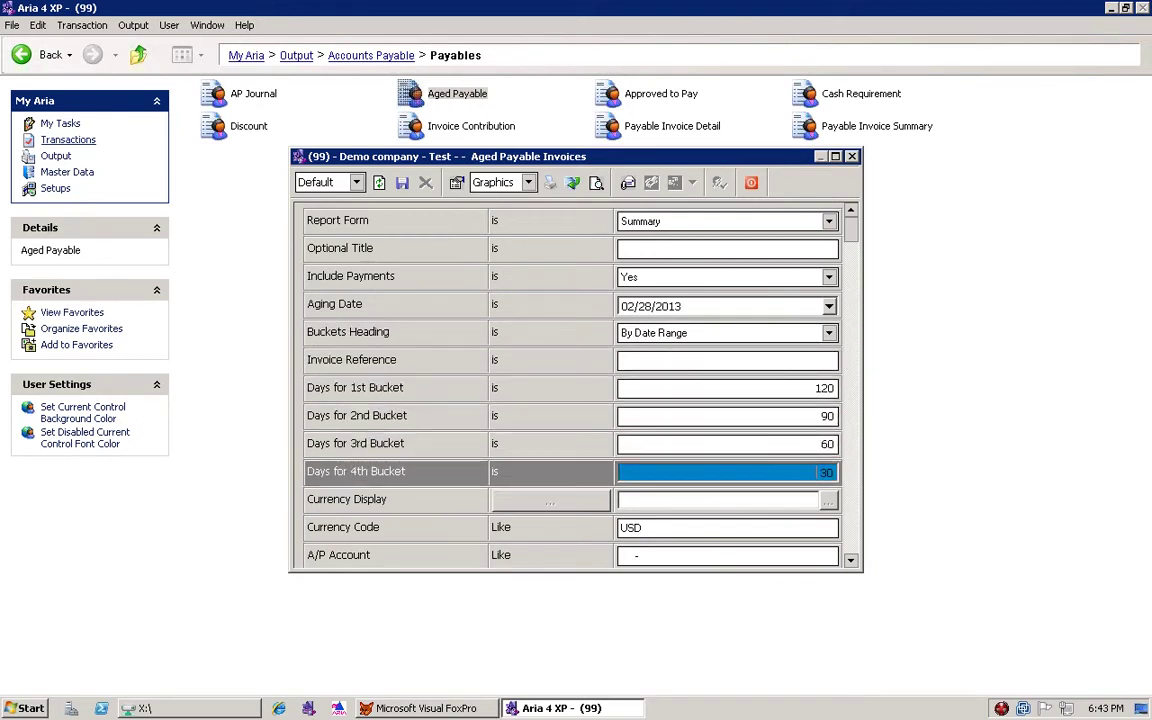
click(761, 442)
click(761, 418)
click(761, 390)
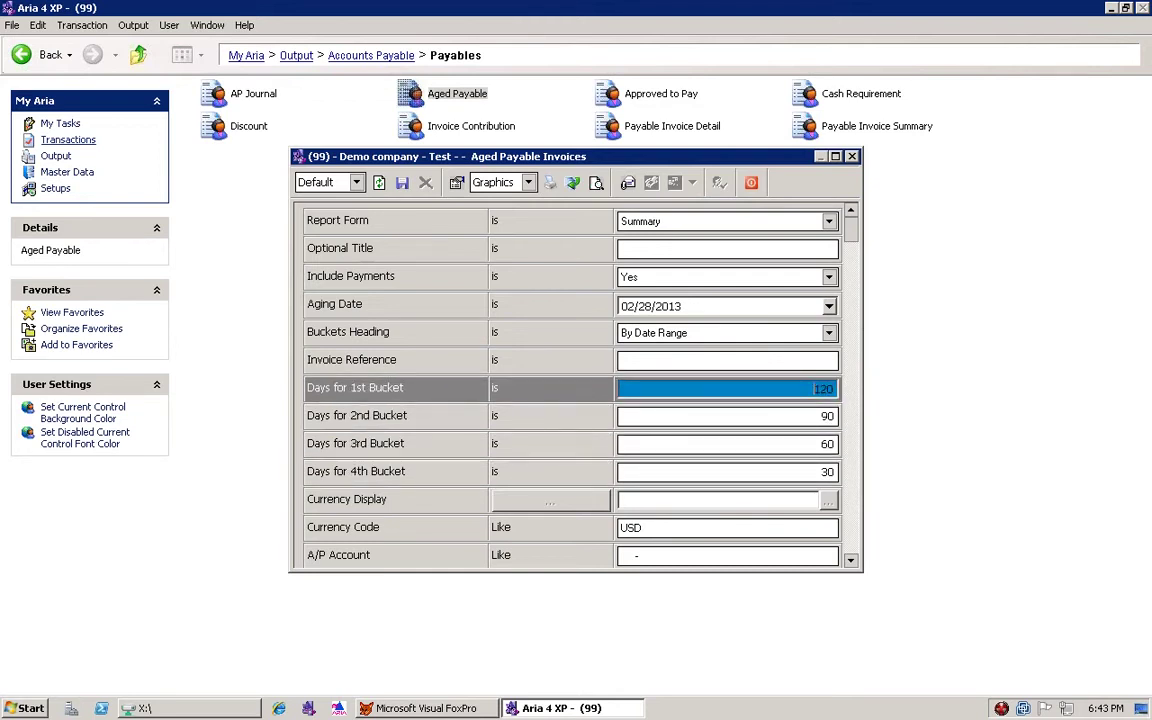
click(761, 417)
click(761, 389)
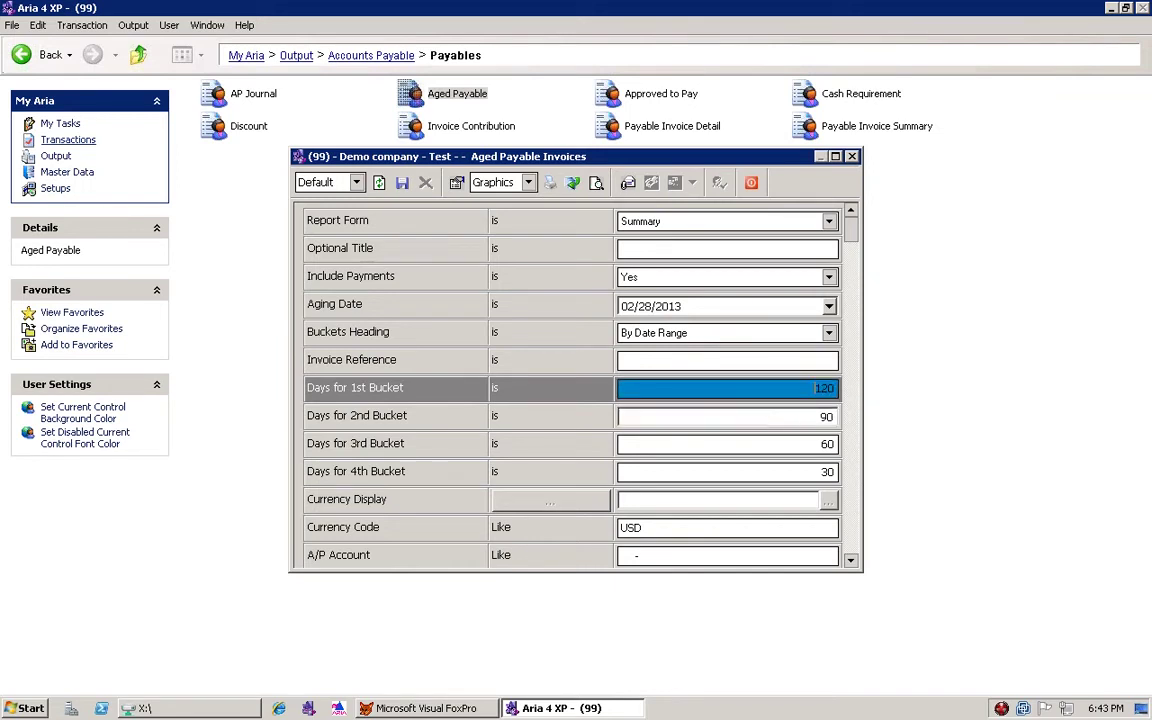
click(727, 416)
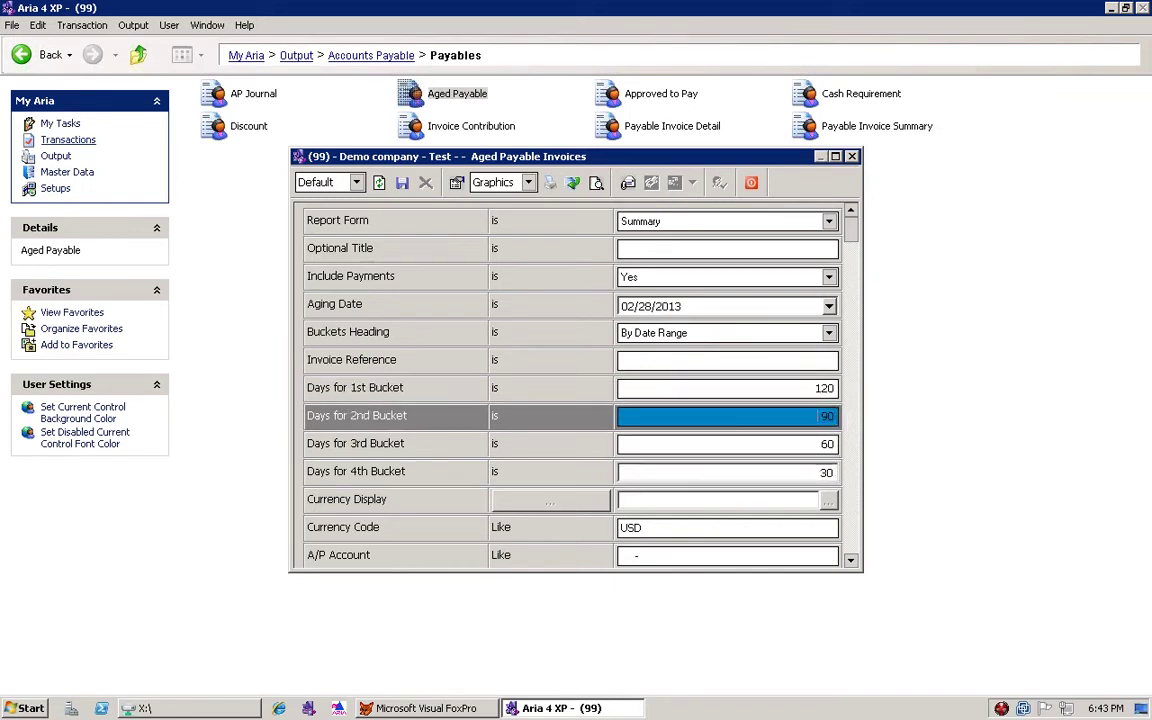
Review the Aged Payable report's currency code and remaining filters, and check the Division list without choosing a division.
click(850, 561)
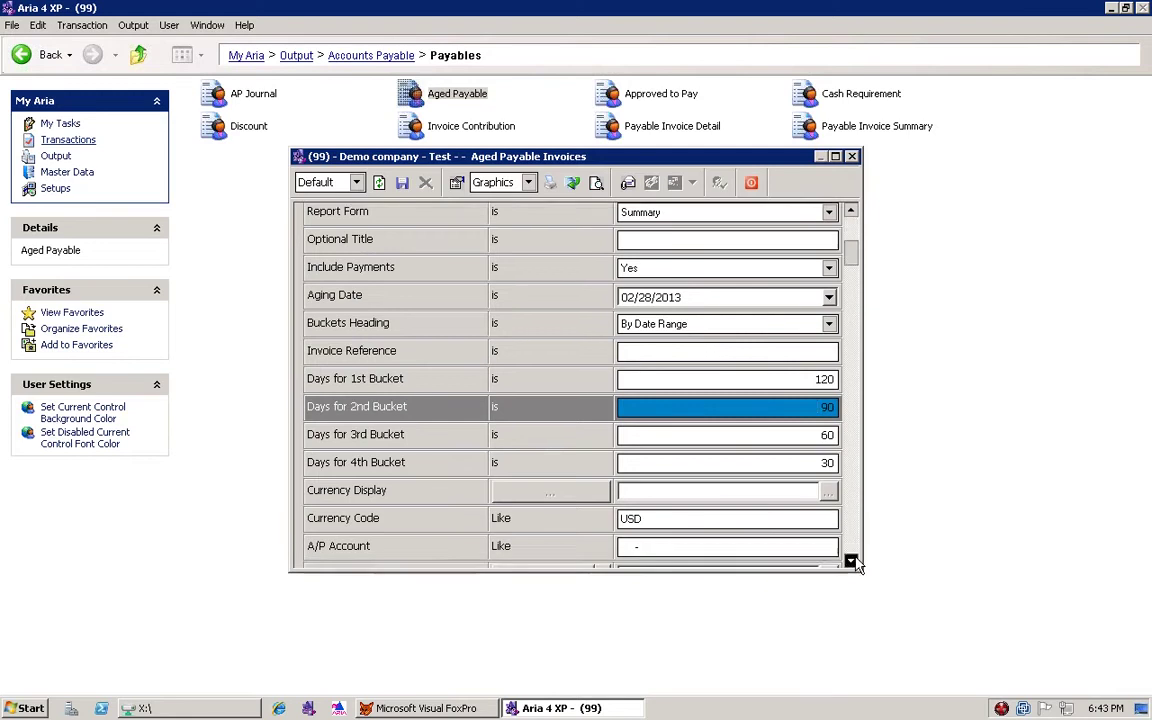
click(850, 561)
click(850, 561)
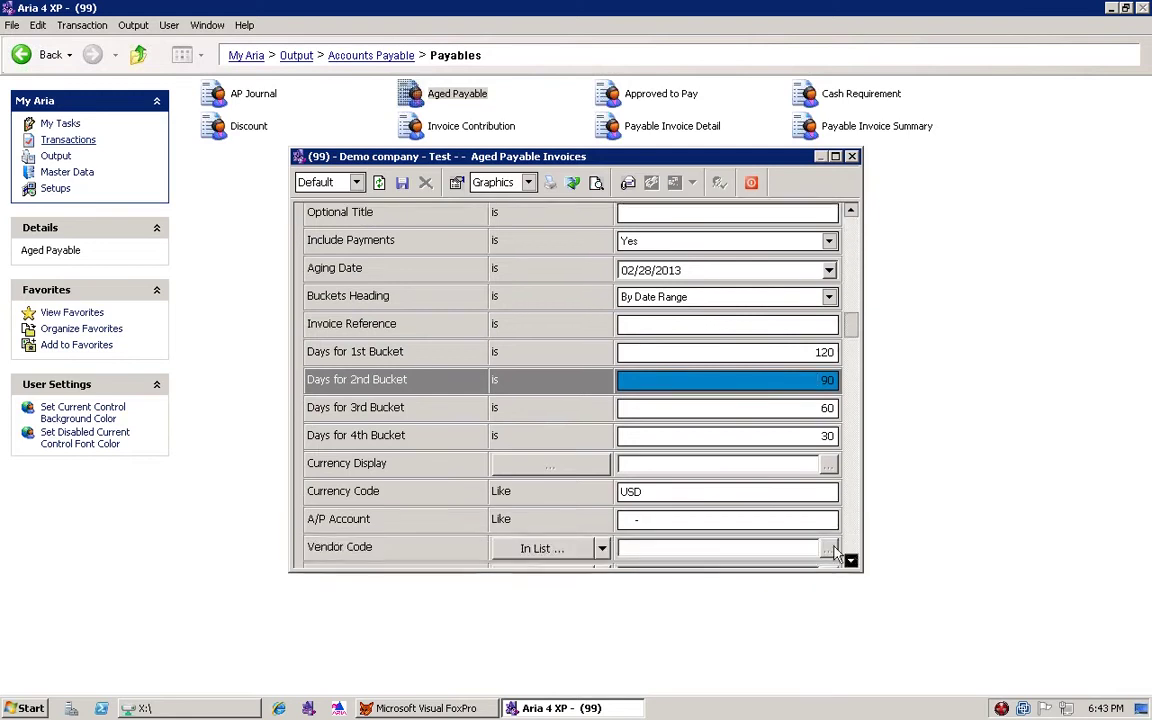
click(683, 492)
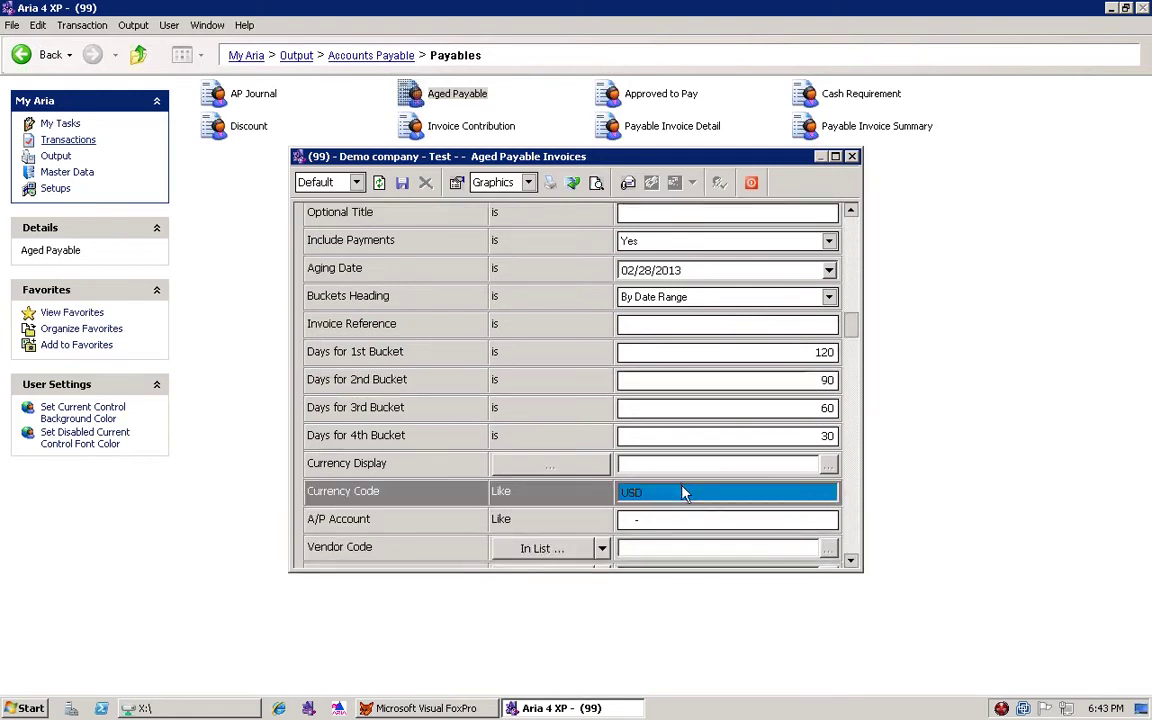
click(851, 562)
click(851, 562)
click(851, 562)
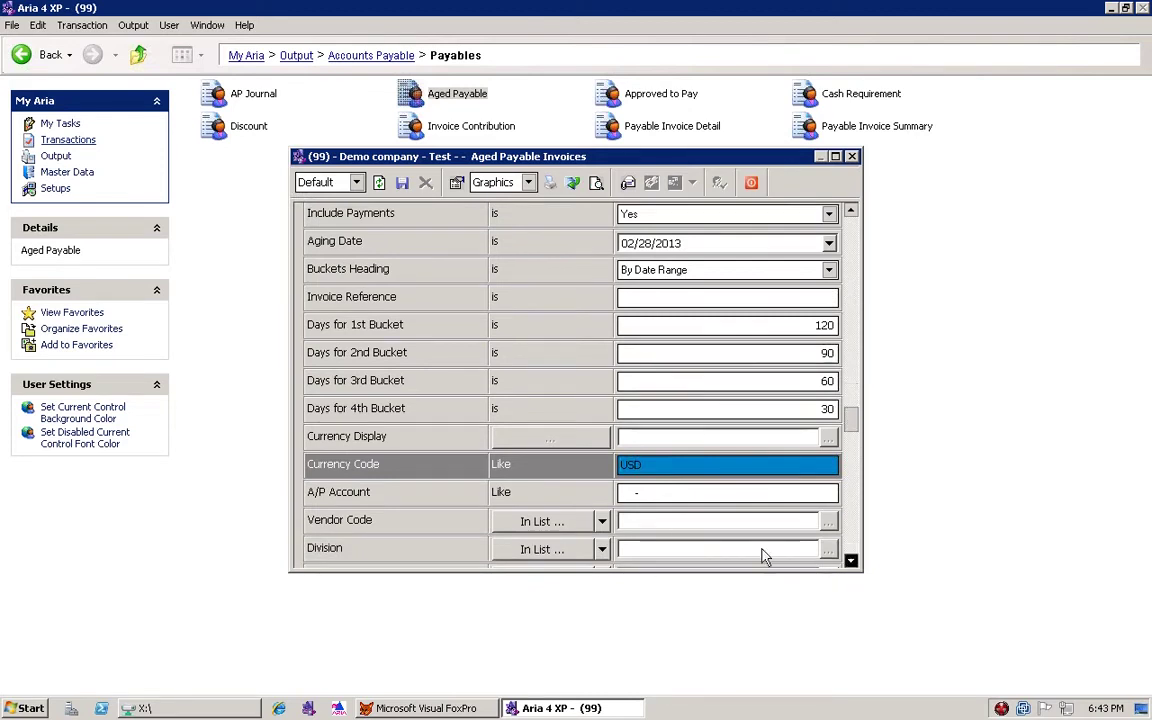
scroll(520, 527, down, 1)
click(520, 523)
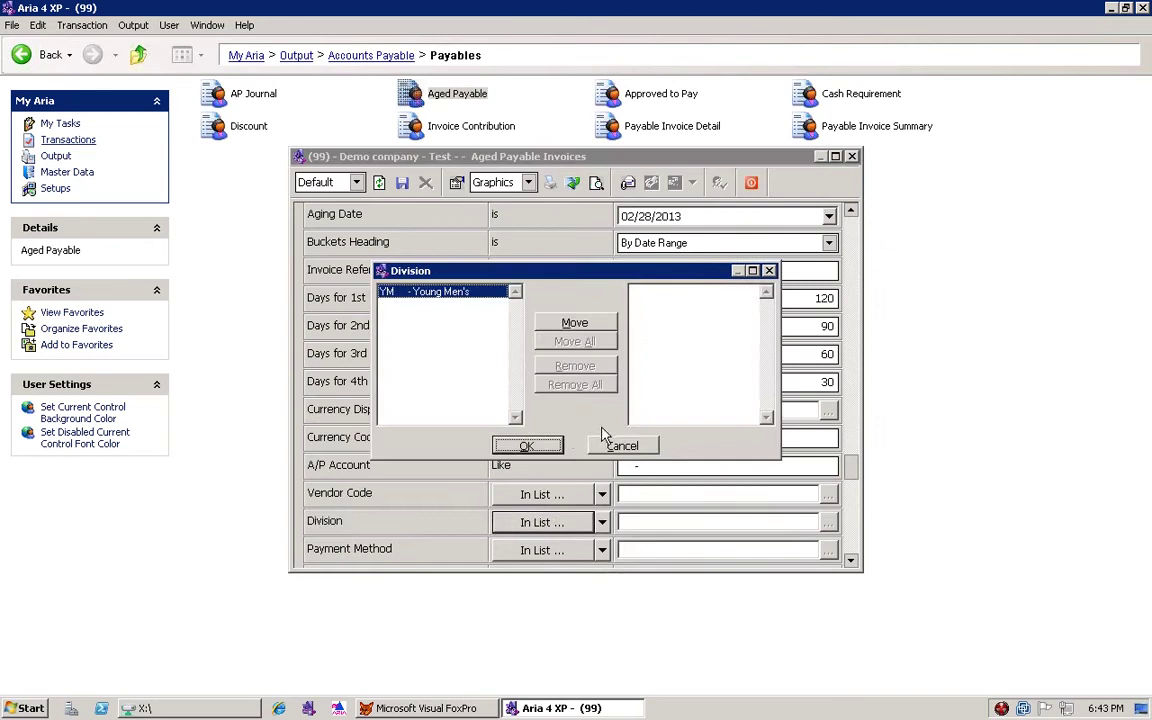
click(608, 443)
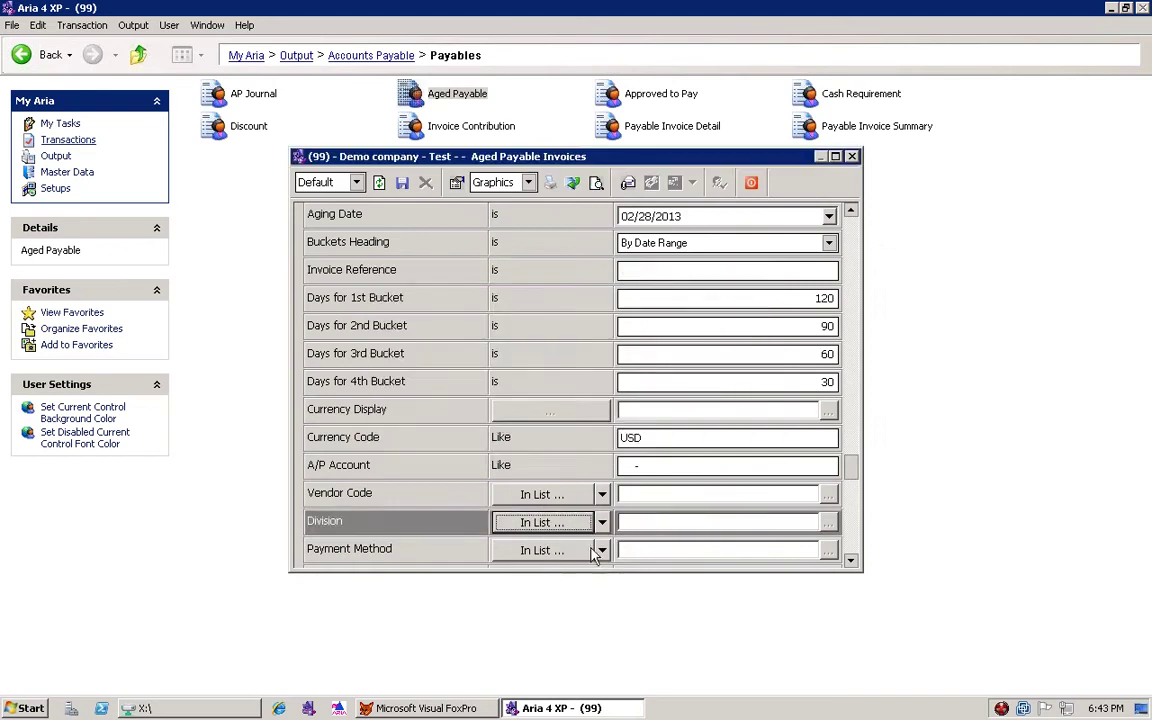
Leave the vendor code filter empty, preview the Aged Payable report in Summary form and close the preview.
click(851, 561)
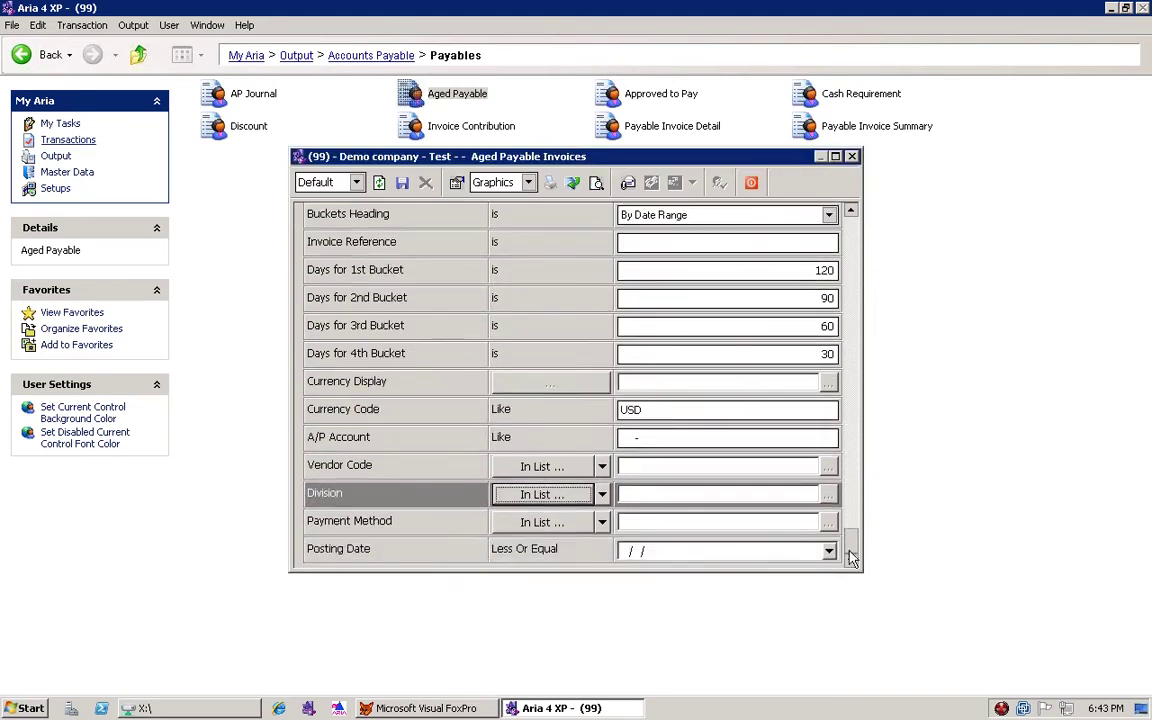
click(523, 468)
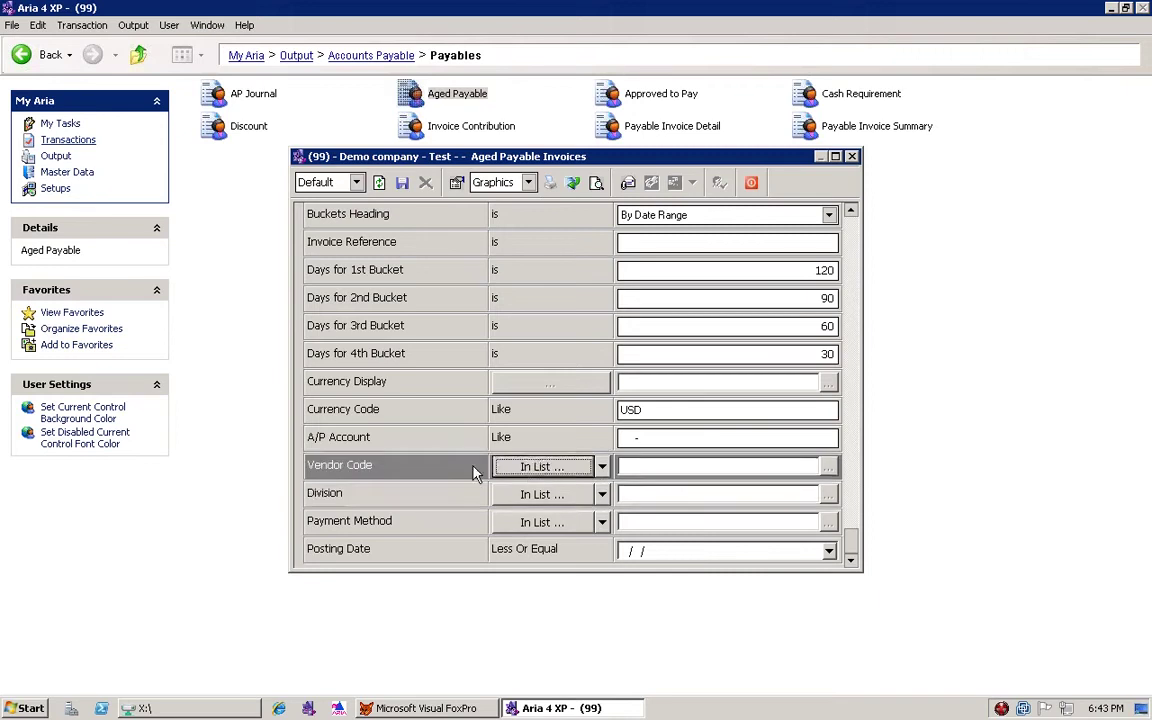
click(596, 184)
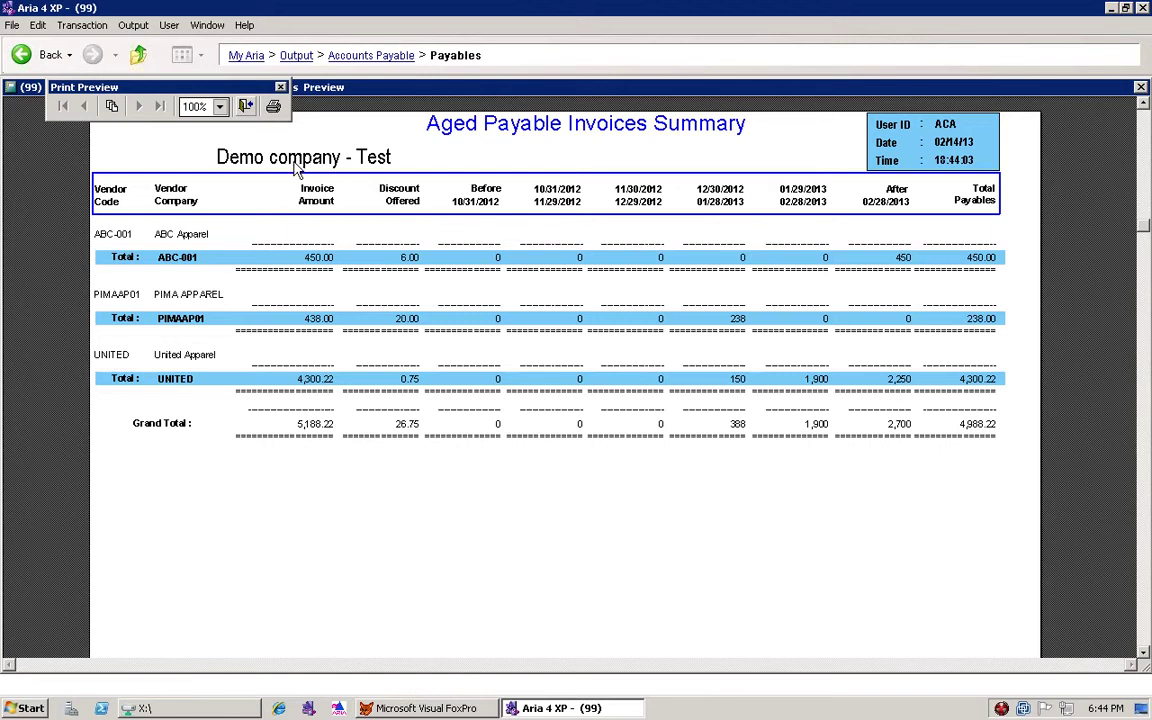
click(245, 106)
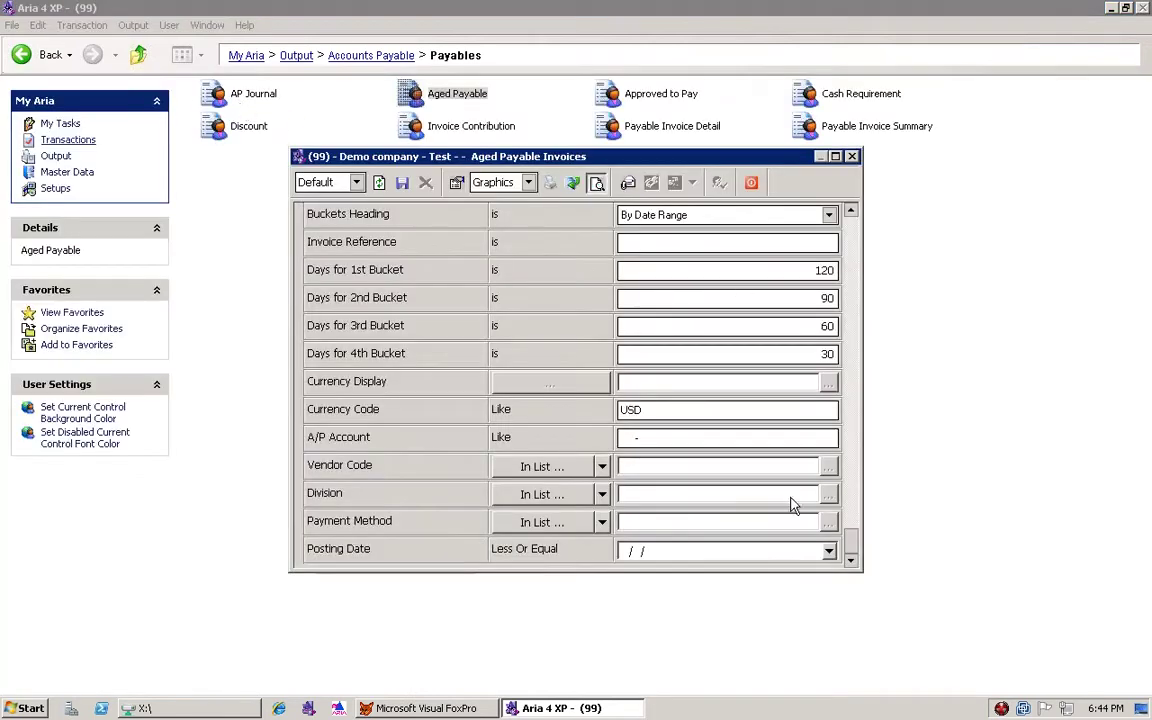
Set the Aged Payable report form to Detail, preview the report and close it.
drag(851, 543, 806, 226)
click(806, 226)
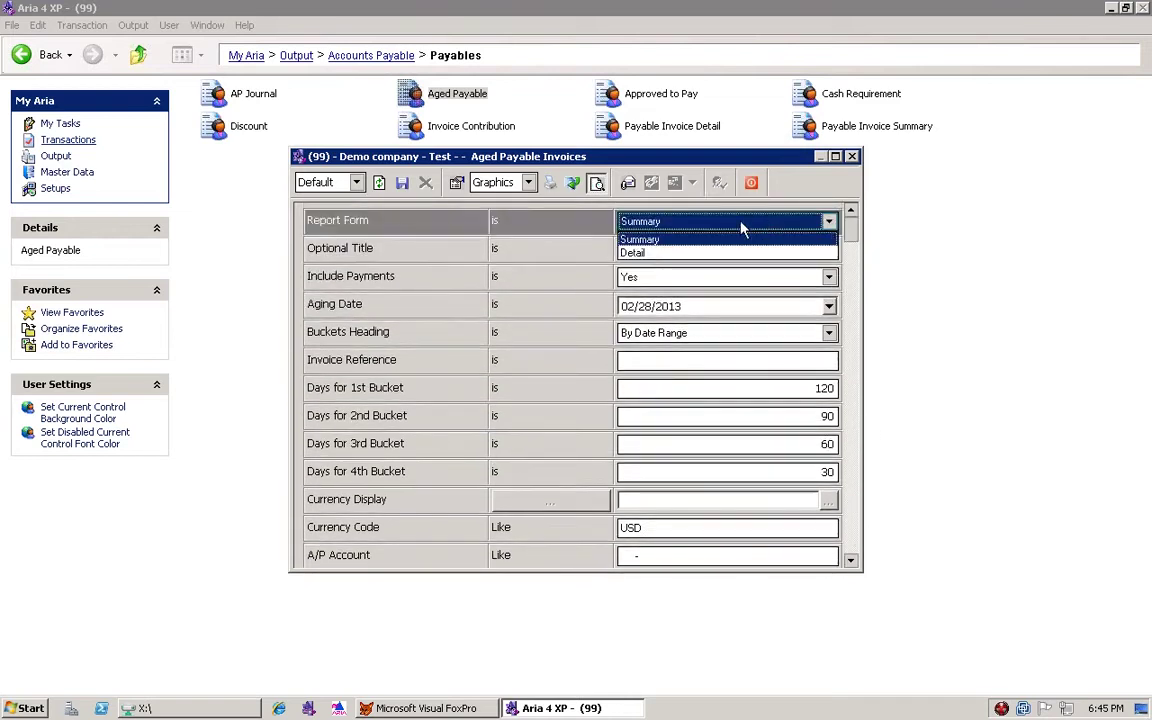
click(644, 246)
key(Down)
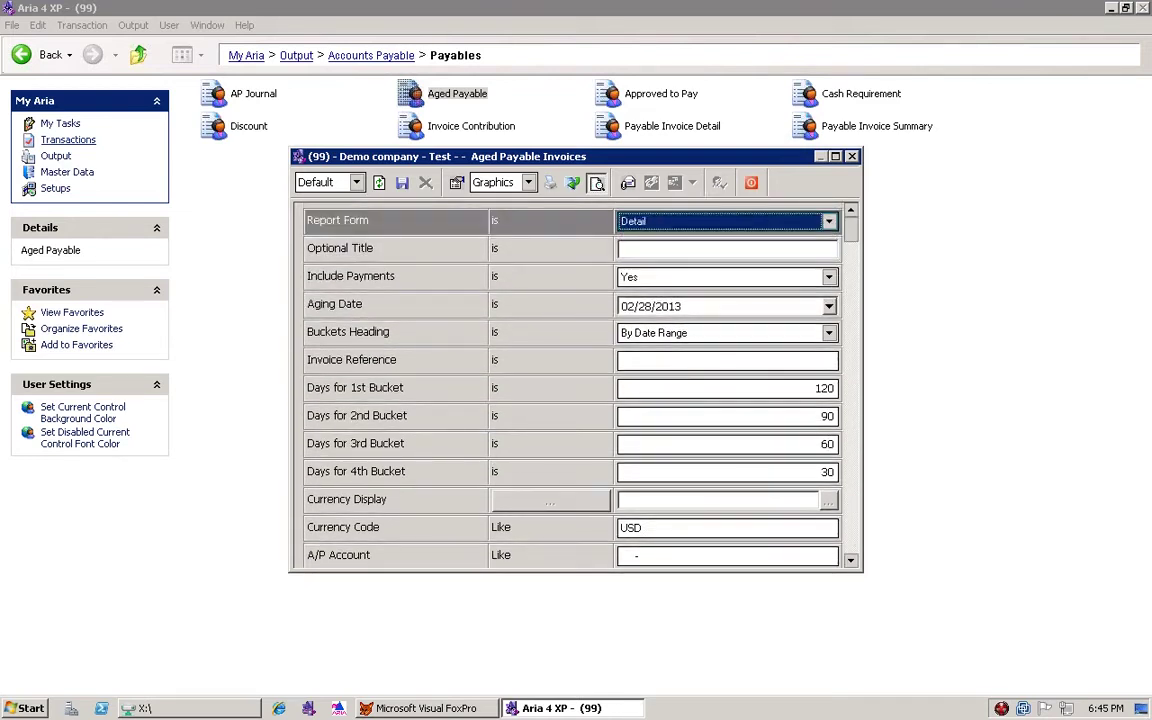
click(596, 186)
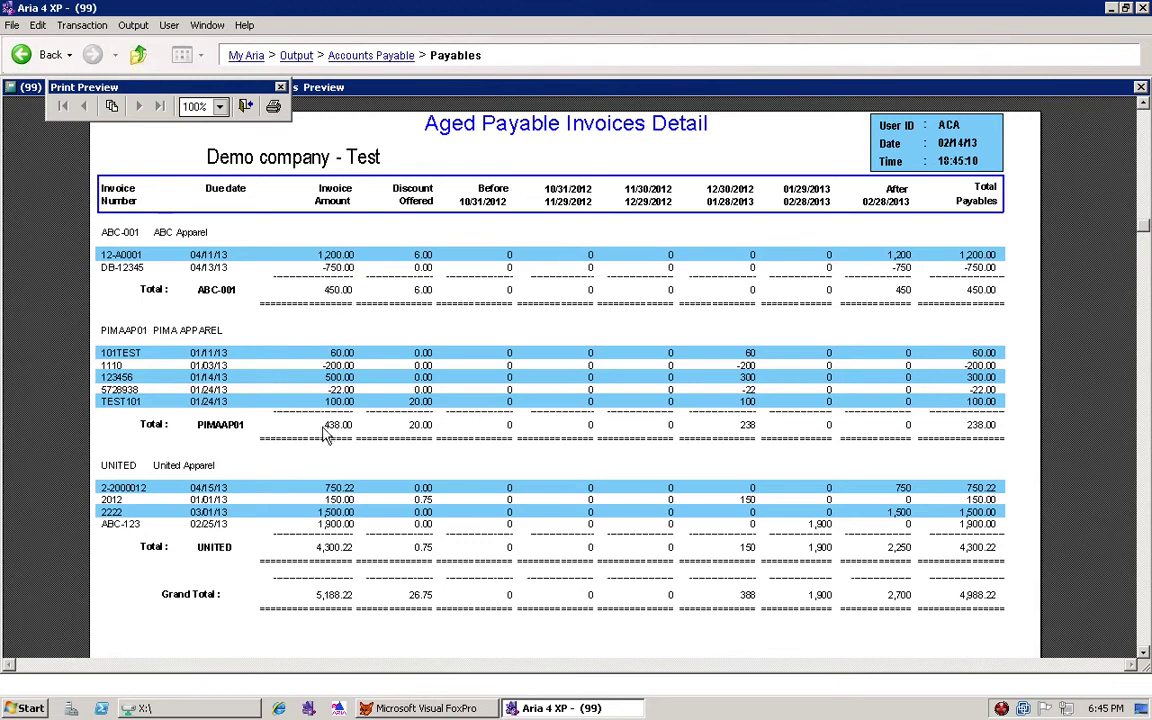
click(246, 108)
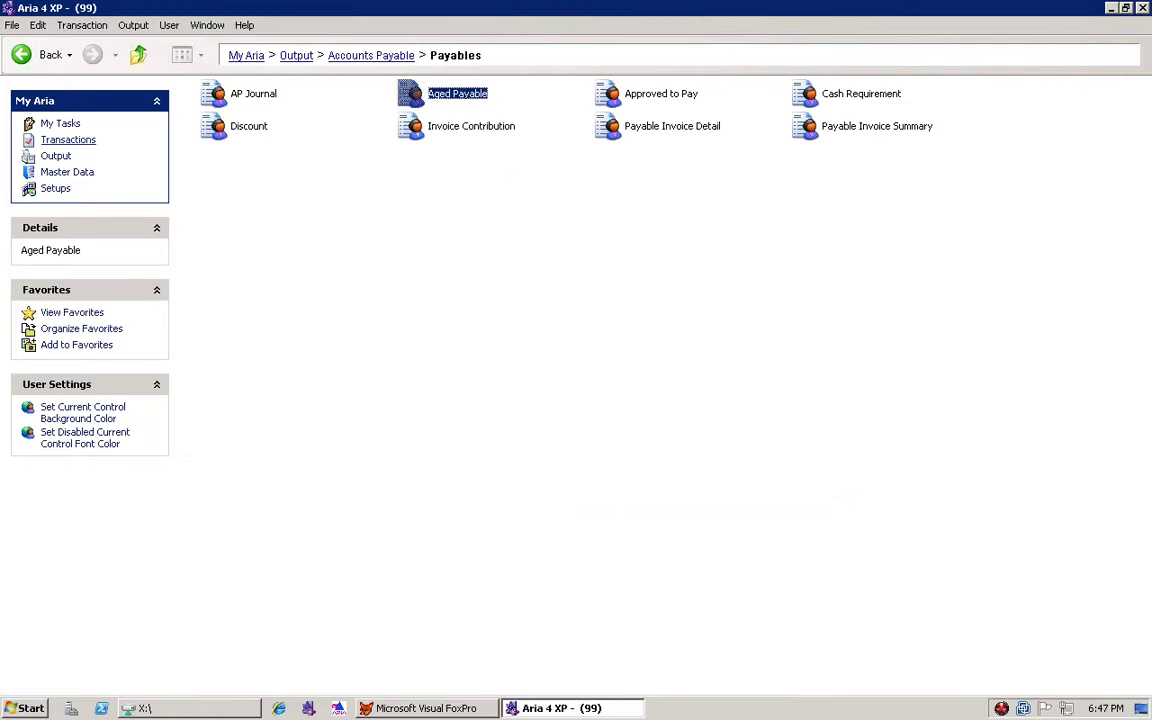
Open the Approved to Pay report from the Payables reports.
click(249, 100)
click(437, 101)
click(676, 95)
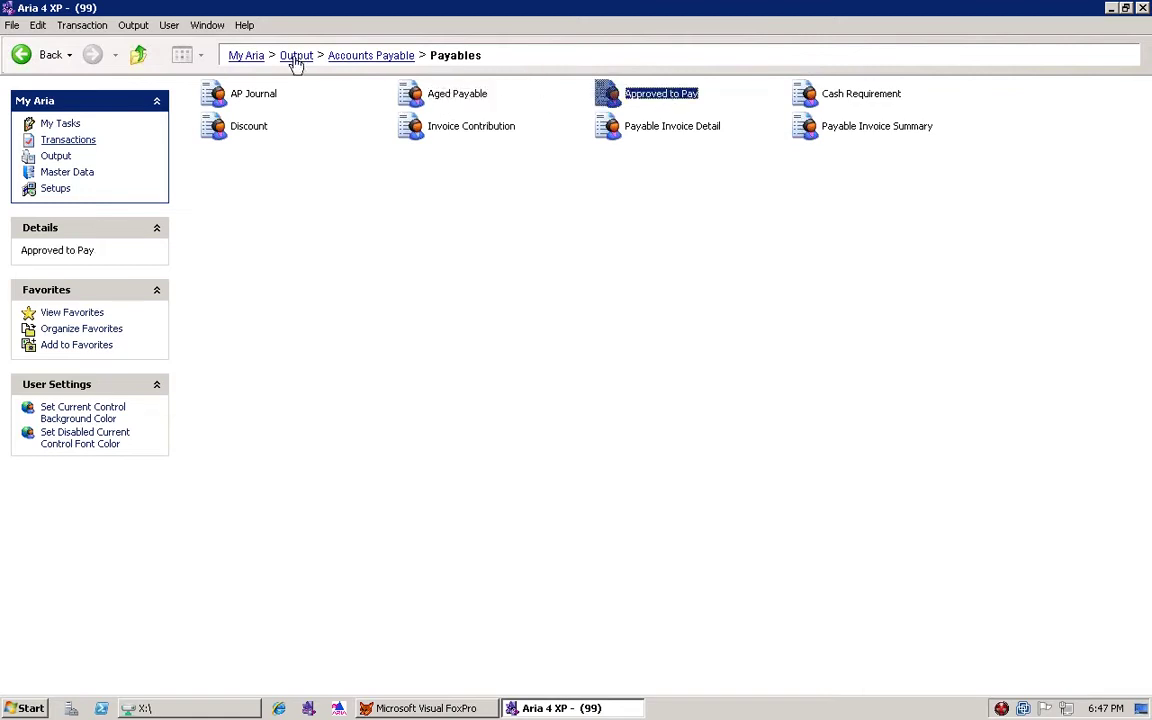
double_click(677, 97)
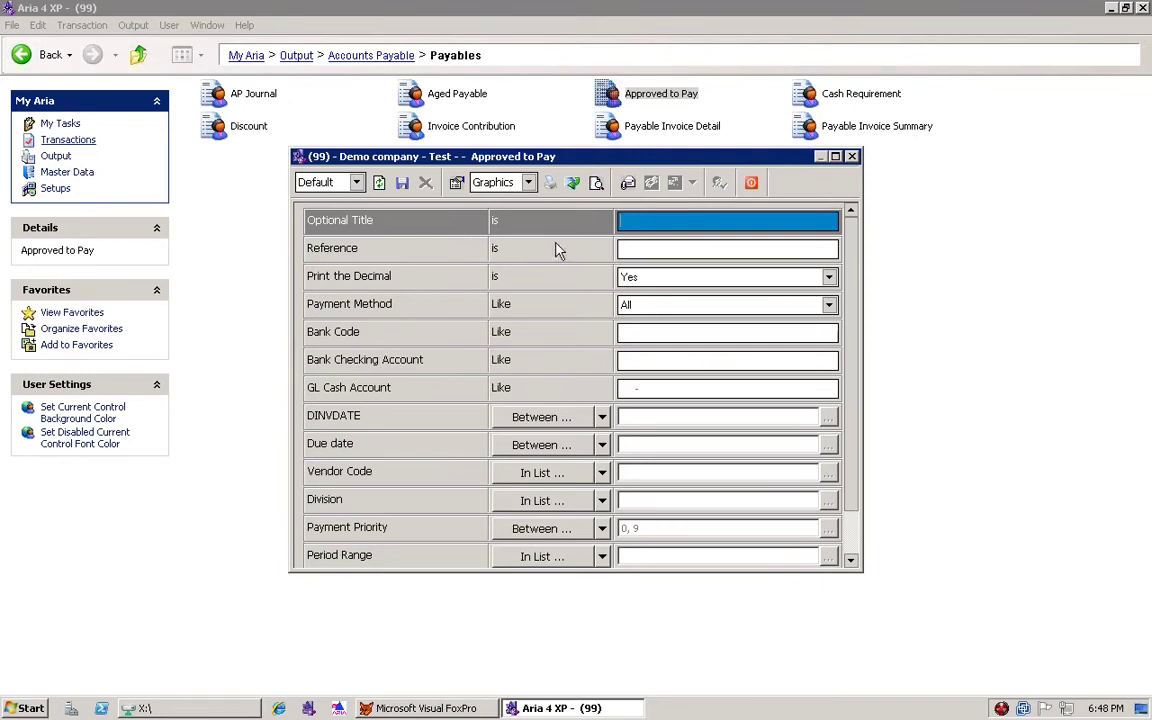
Review the Approved to Pay options from reference through invoice date, and check the due date range without entering dates.
click(661, 256)
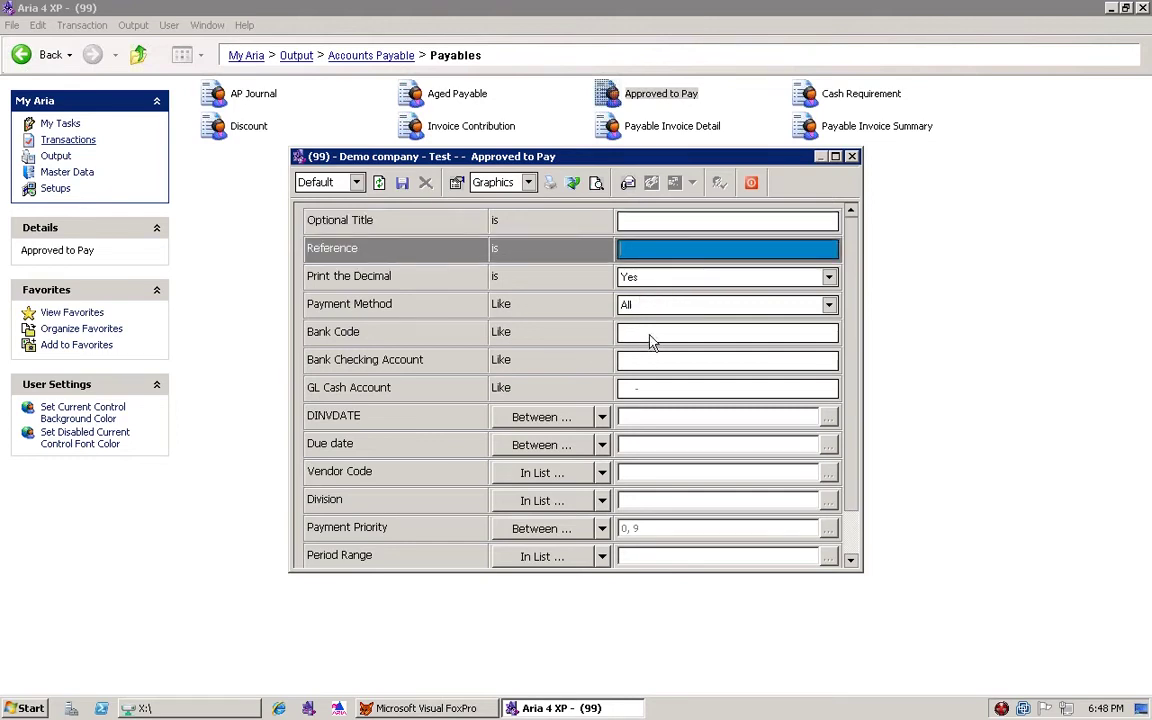
key(Tab)
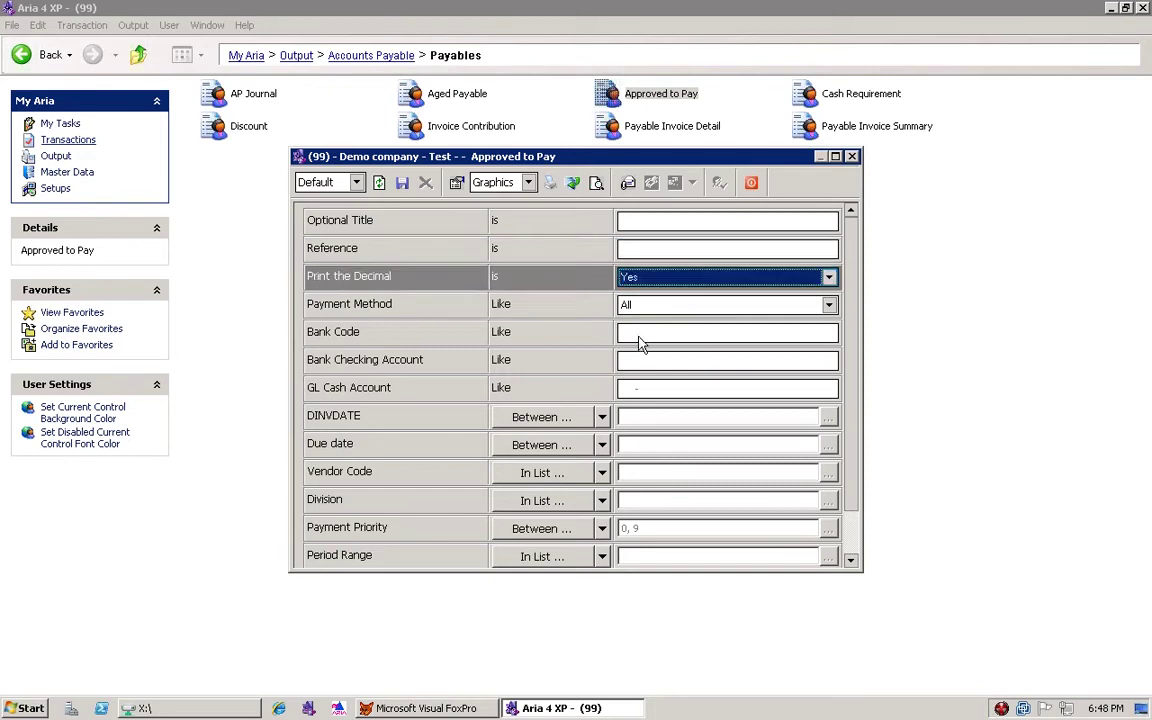
key(Tab)
key(Tab)
key(Tab)
key(Tab)
key(Tab)
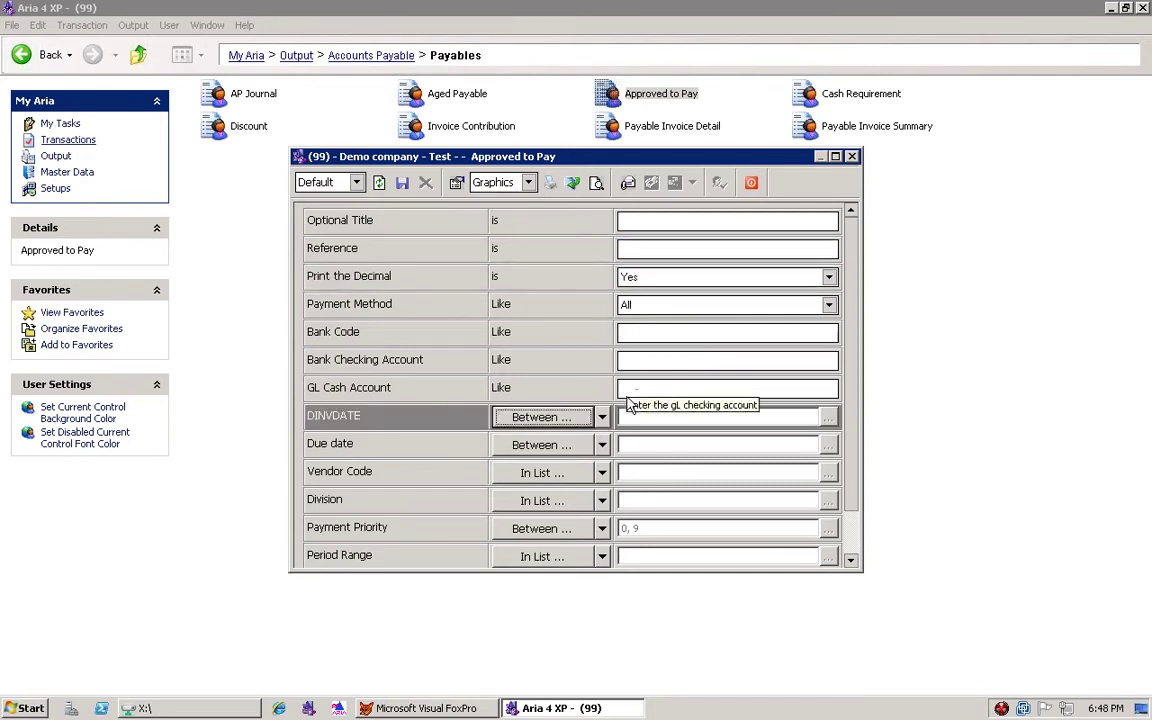
click(557, 448)
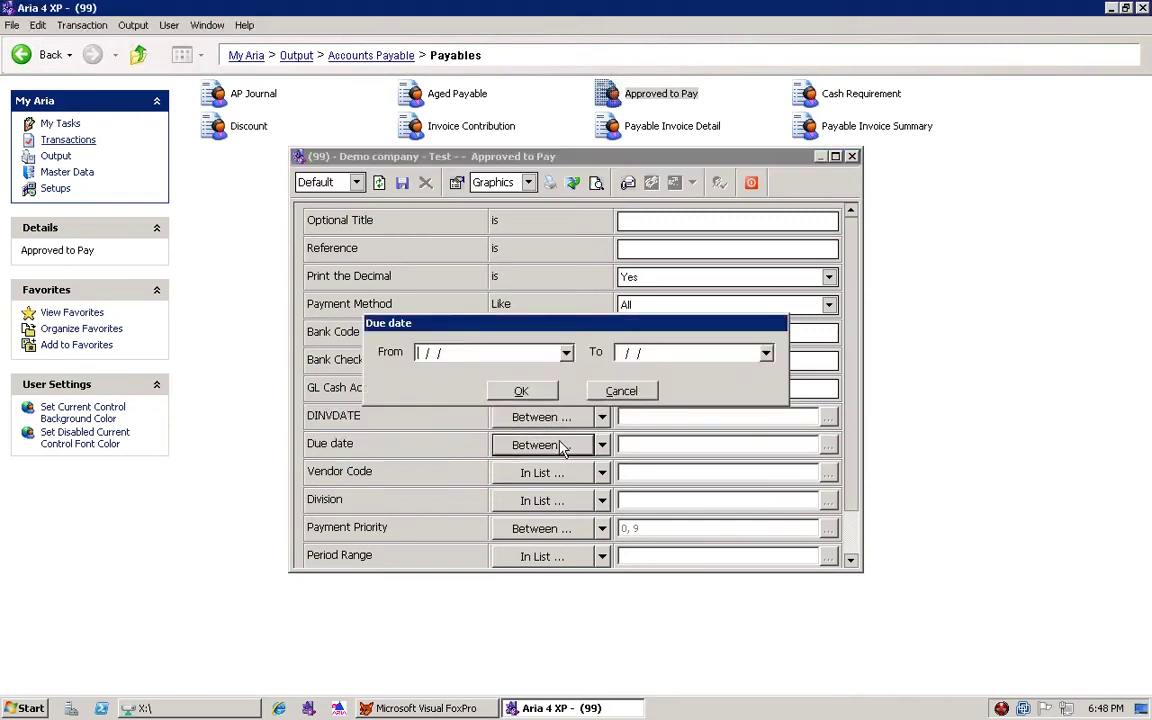
click(640, 392)
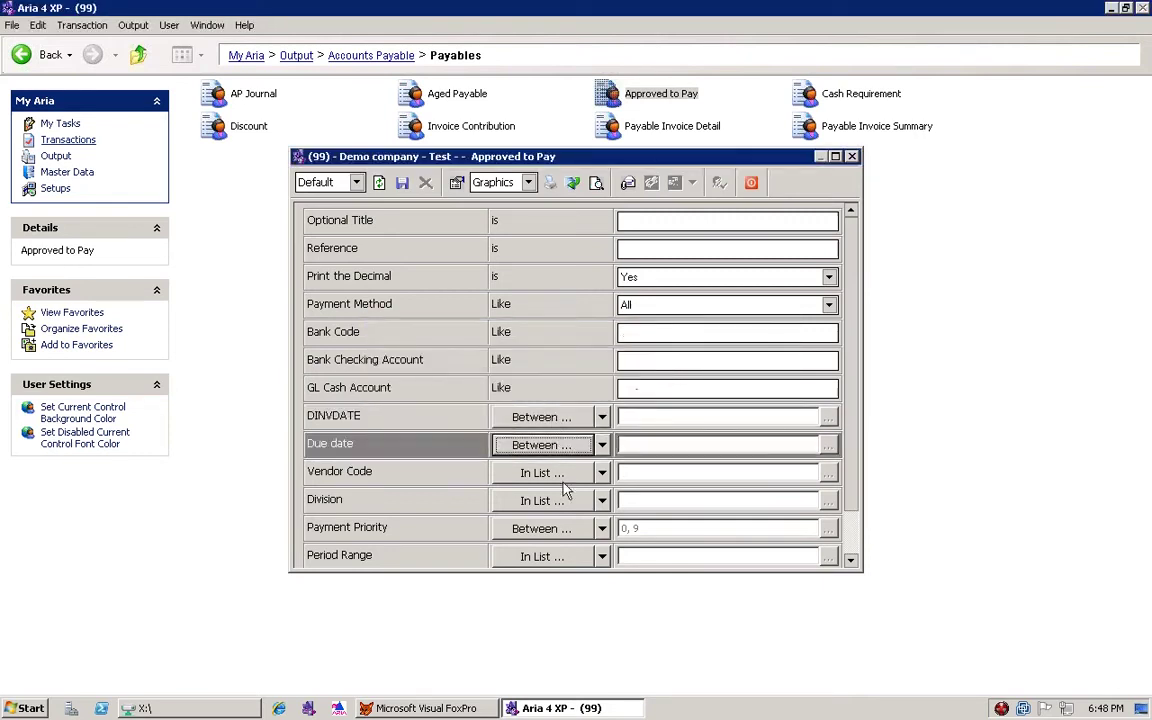
Restrict the Approved to Pay report's vendor code filter to vendor UNITED.
click(851, 562)
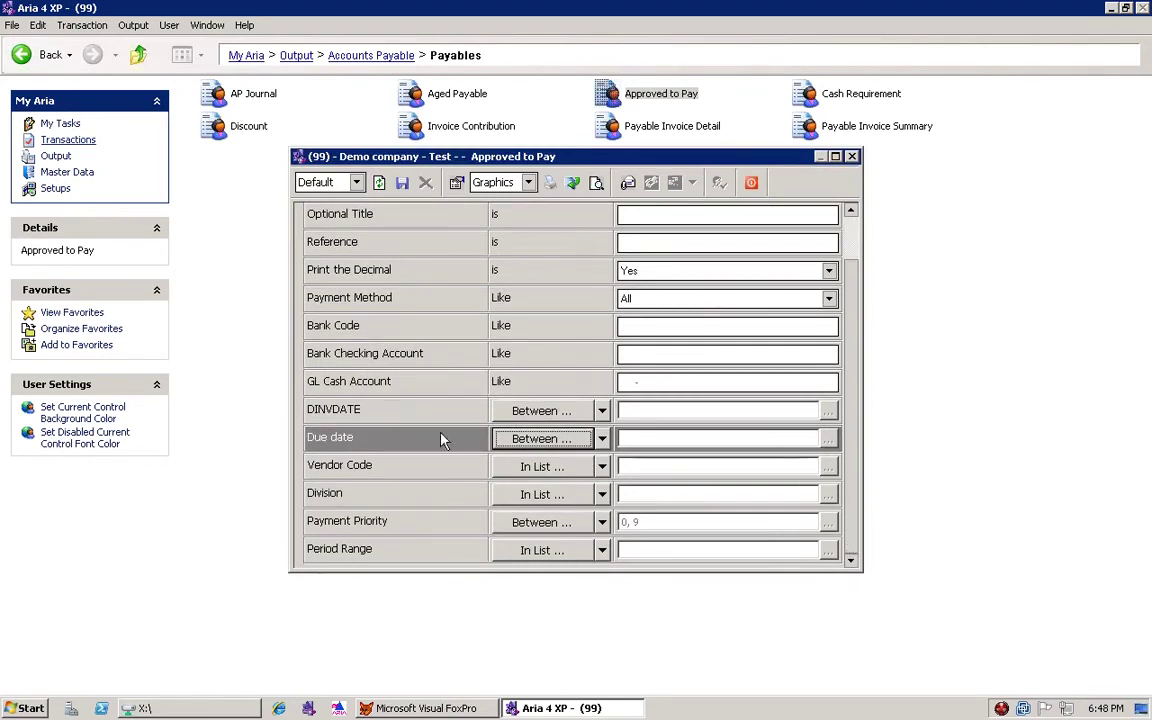
click(506, 467)
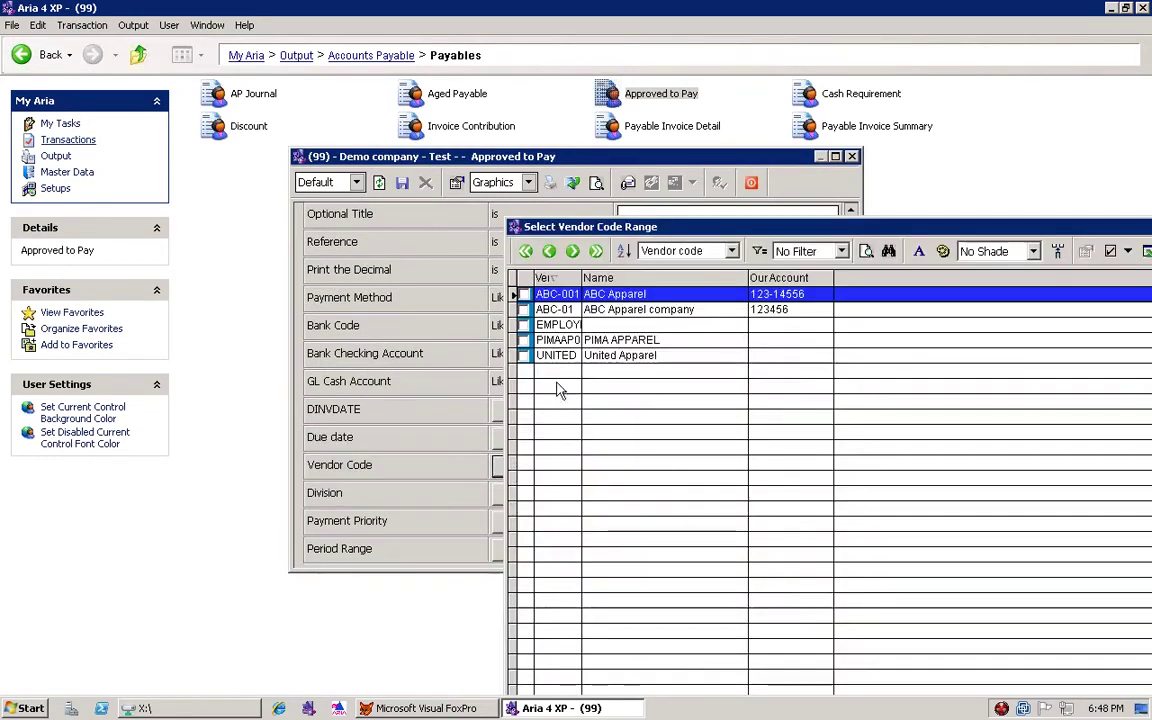
click(523, 356)
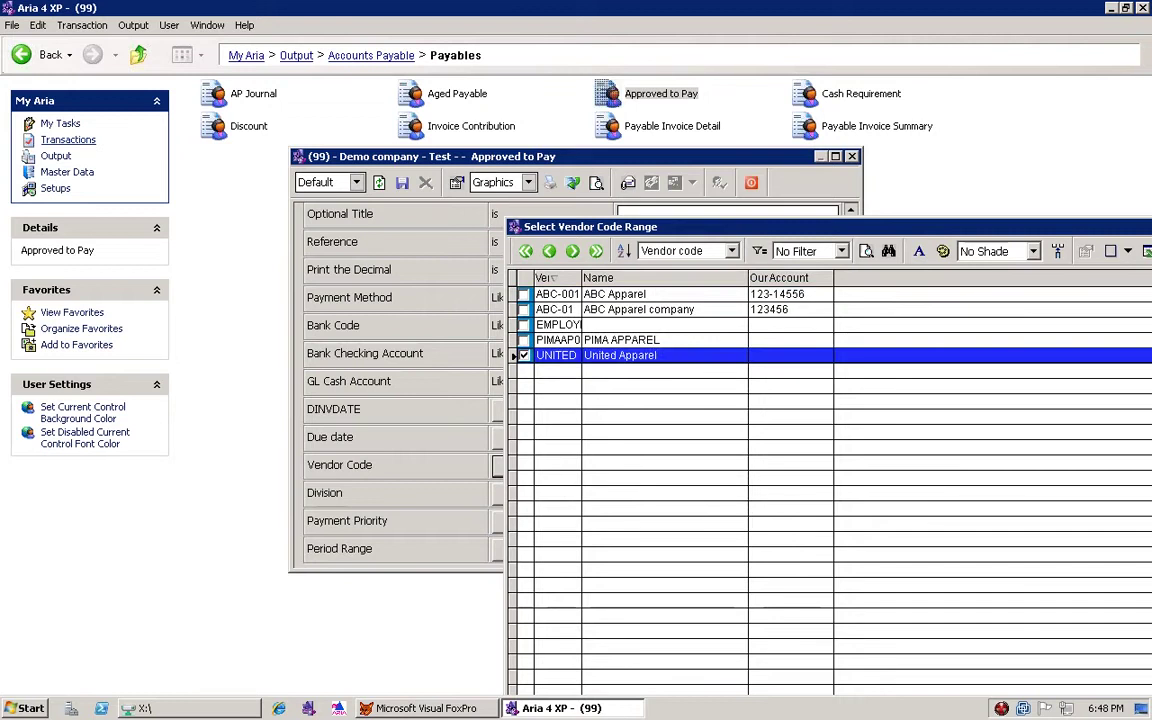
drag(1036, 230, 818, 208)
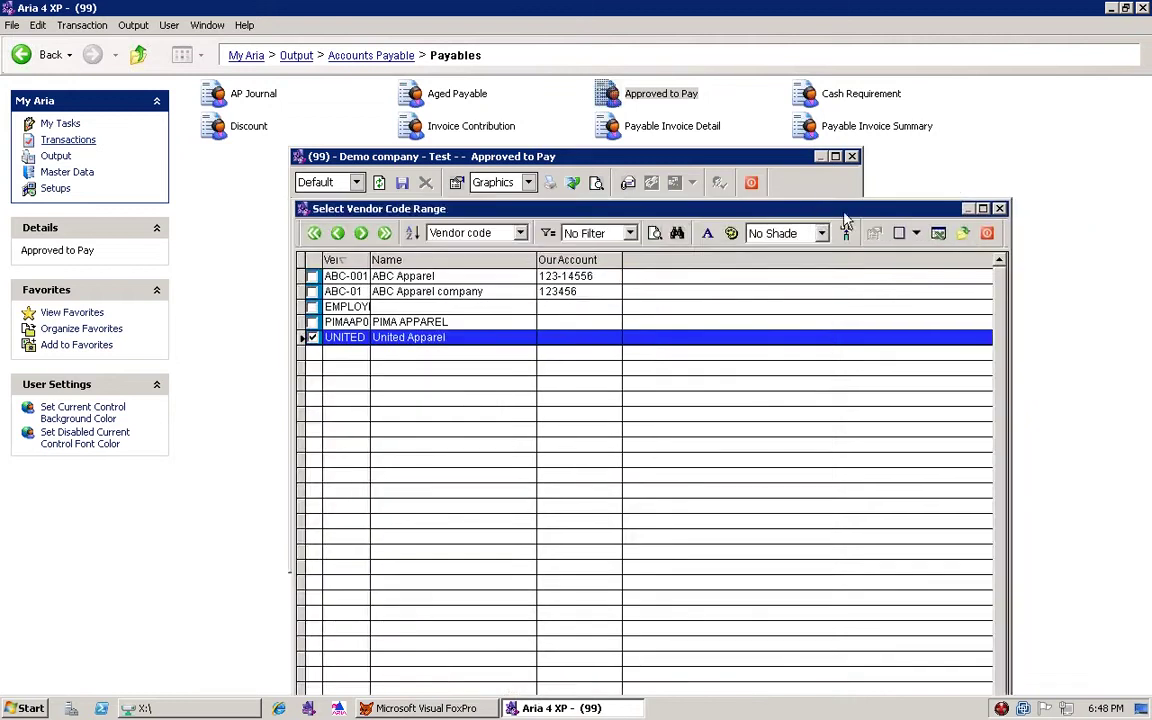
click(956, 231)
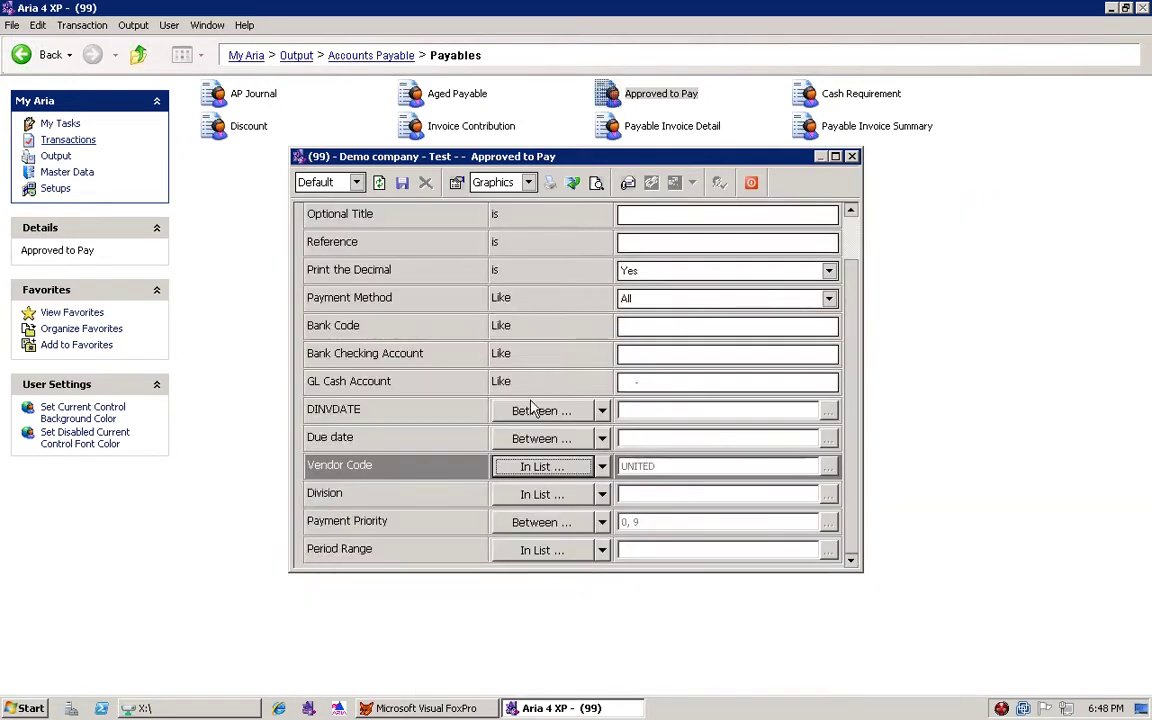
Preview the Approved to Pay report for the chosen vendor and close both the preview and the report options.
click(596, 183)
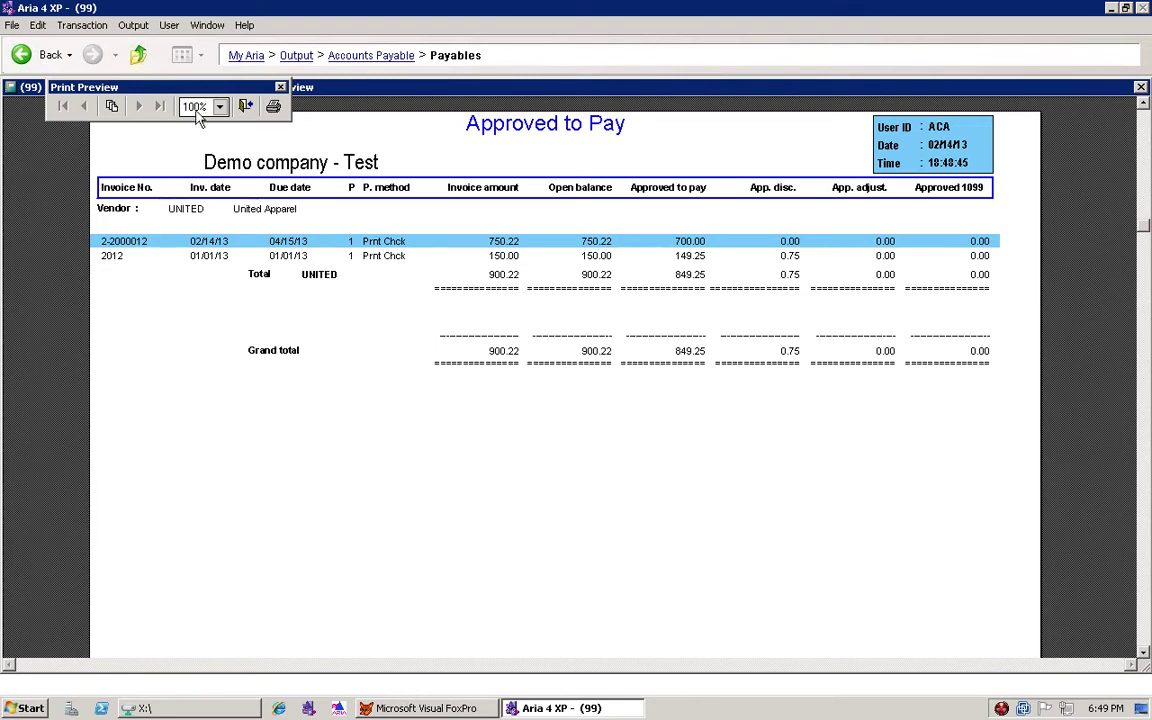
click(245, 106)
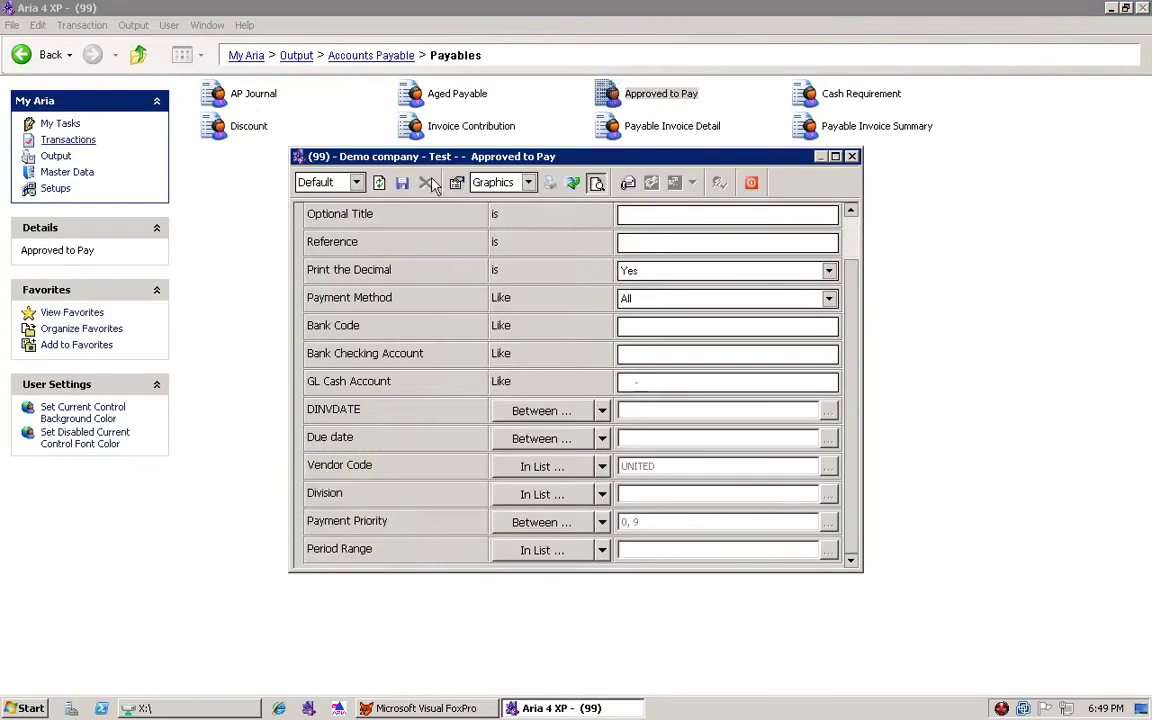
click(751, 183)
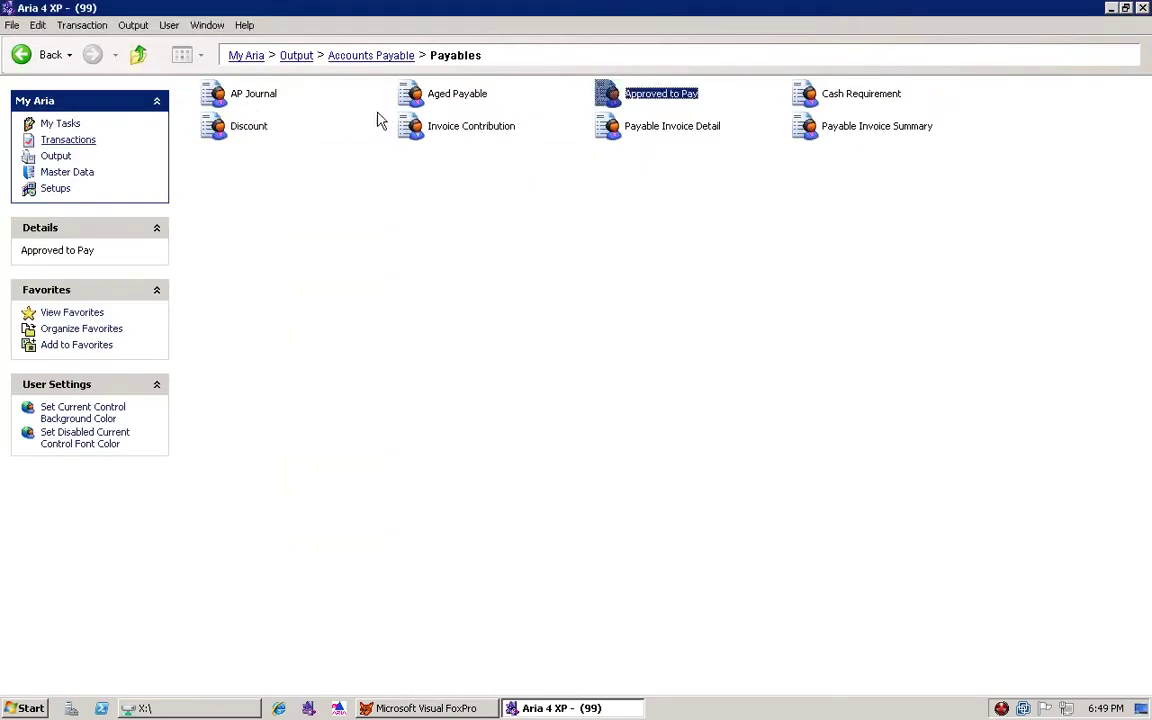
Open the Payable Invoice Summary report from the Payables reports.
click(828, 133)
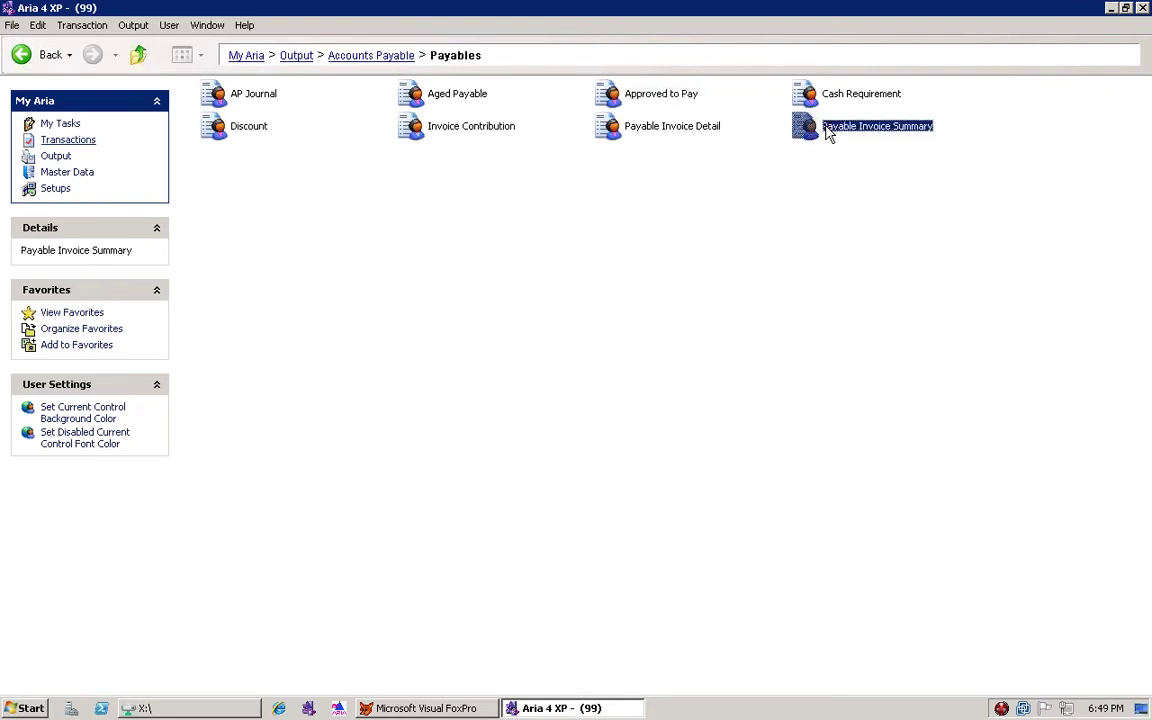
click(622, 120)
click(849, 134)
double_click(829, 130)
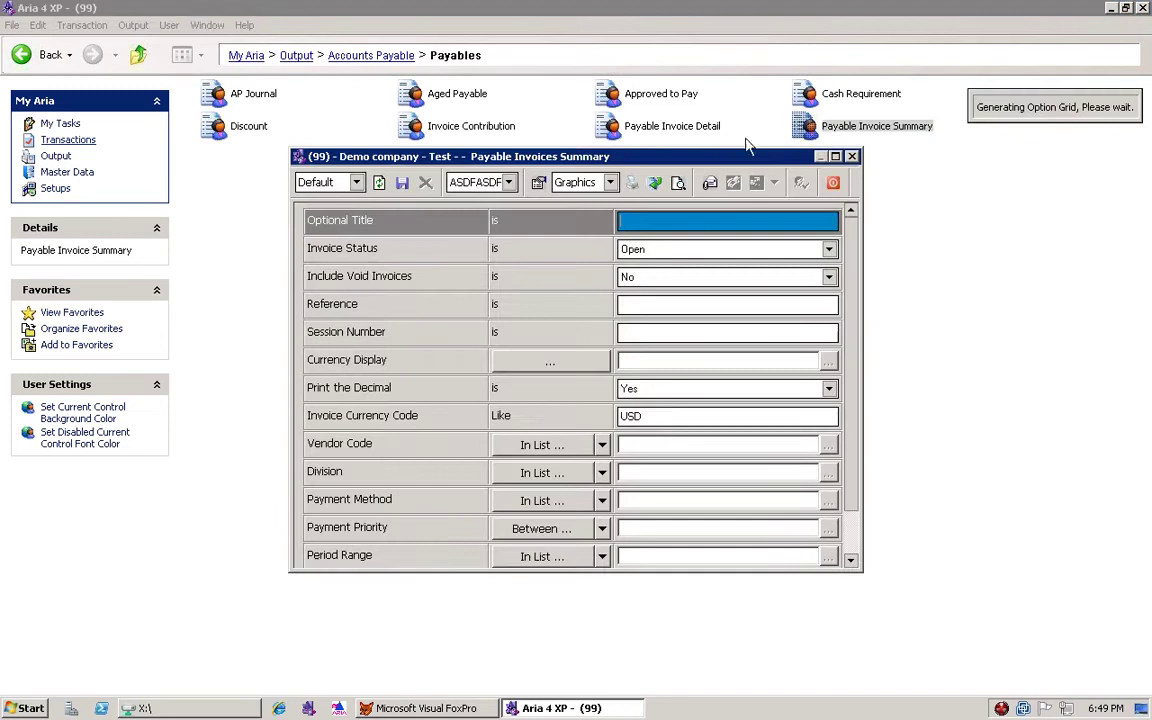
Set the Payable Invoices Summary report's invoice status to All.
click(700, 252)
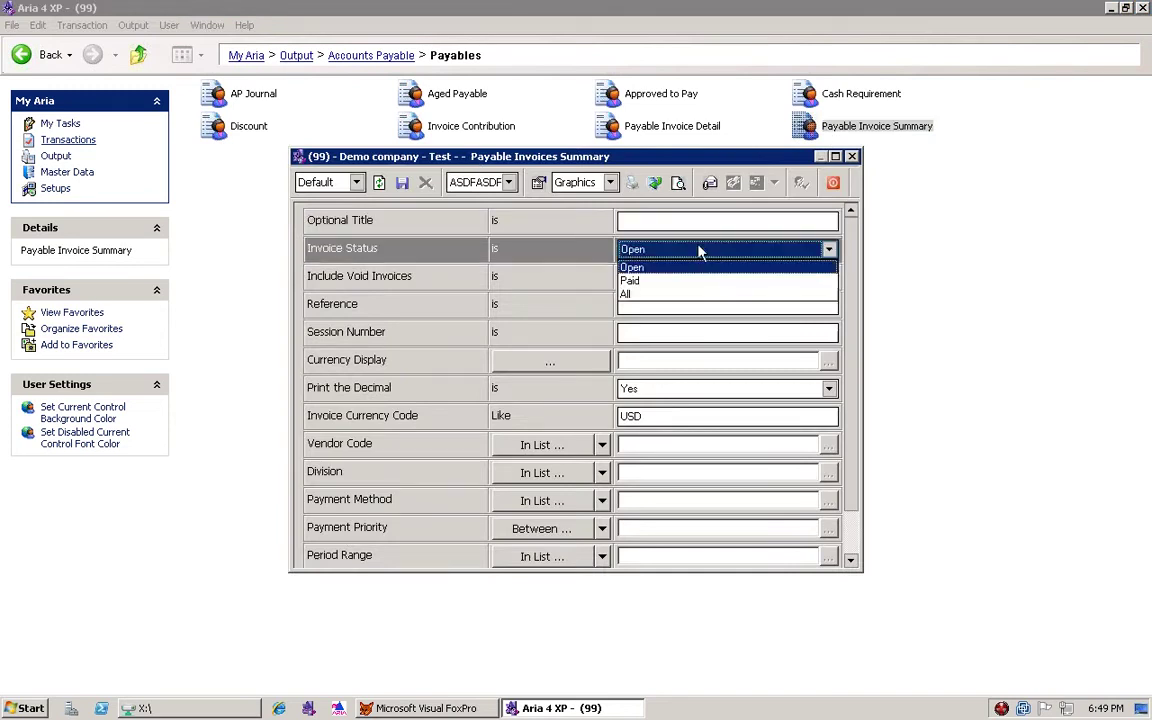
click(634, 294)
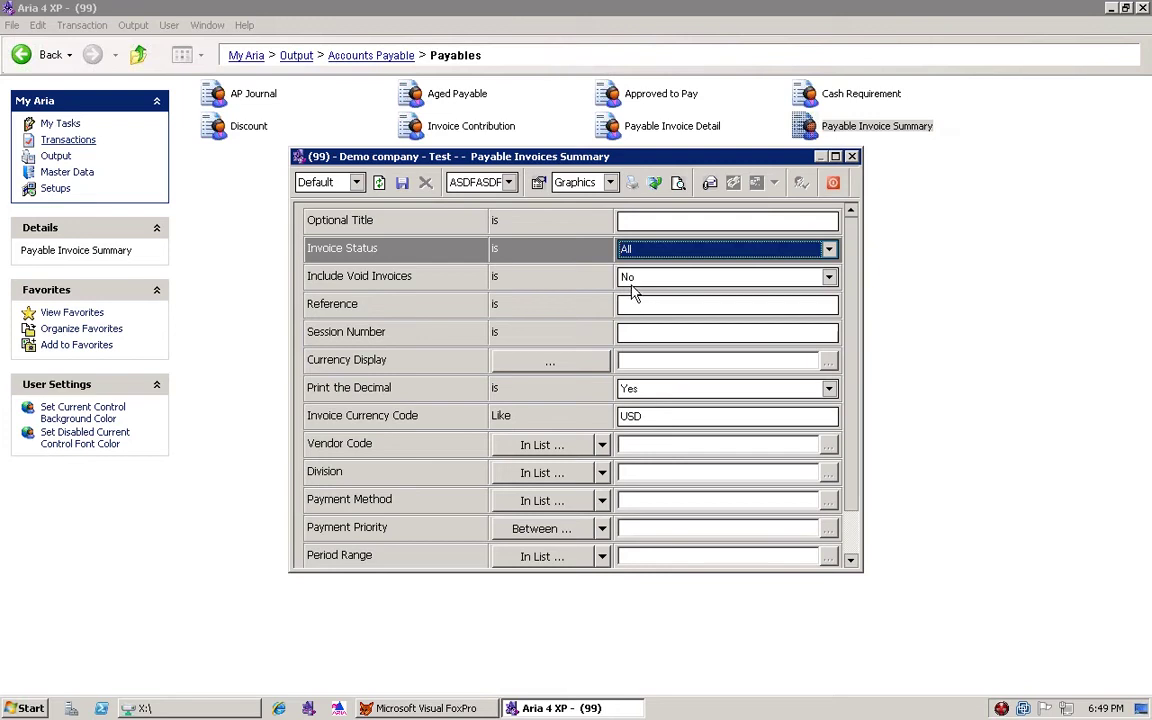
click(649, 252)
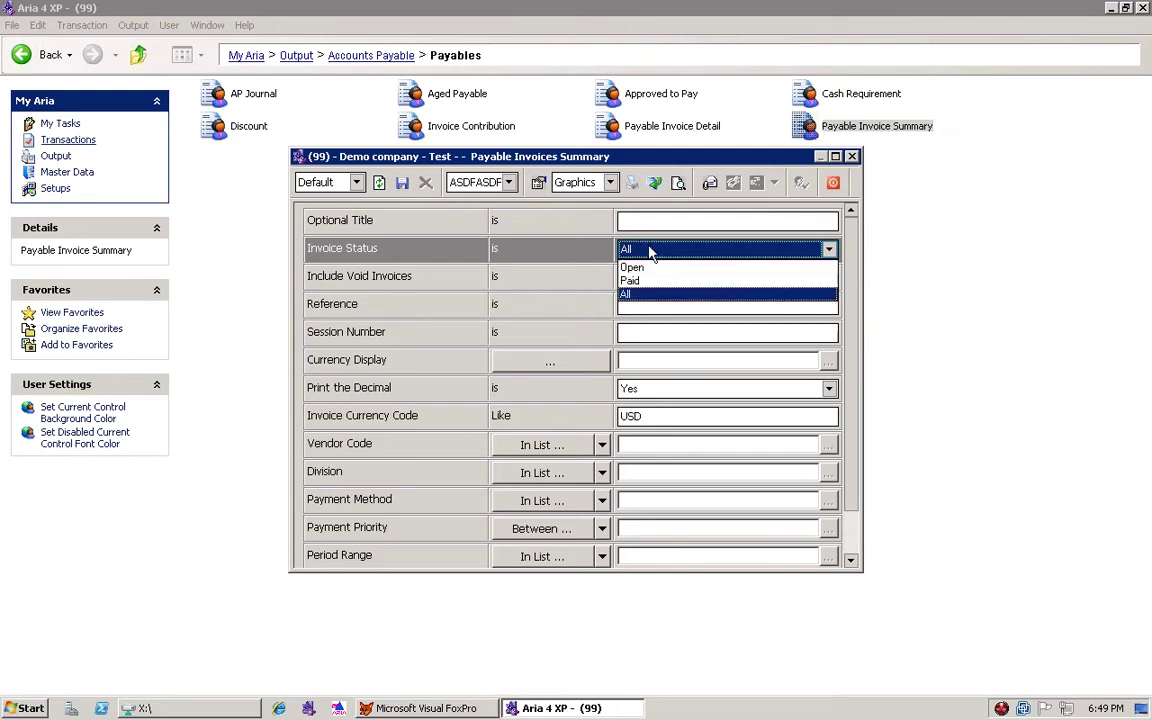
click(632, 295)
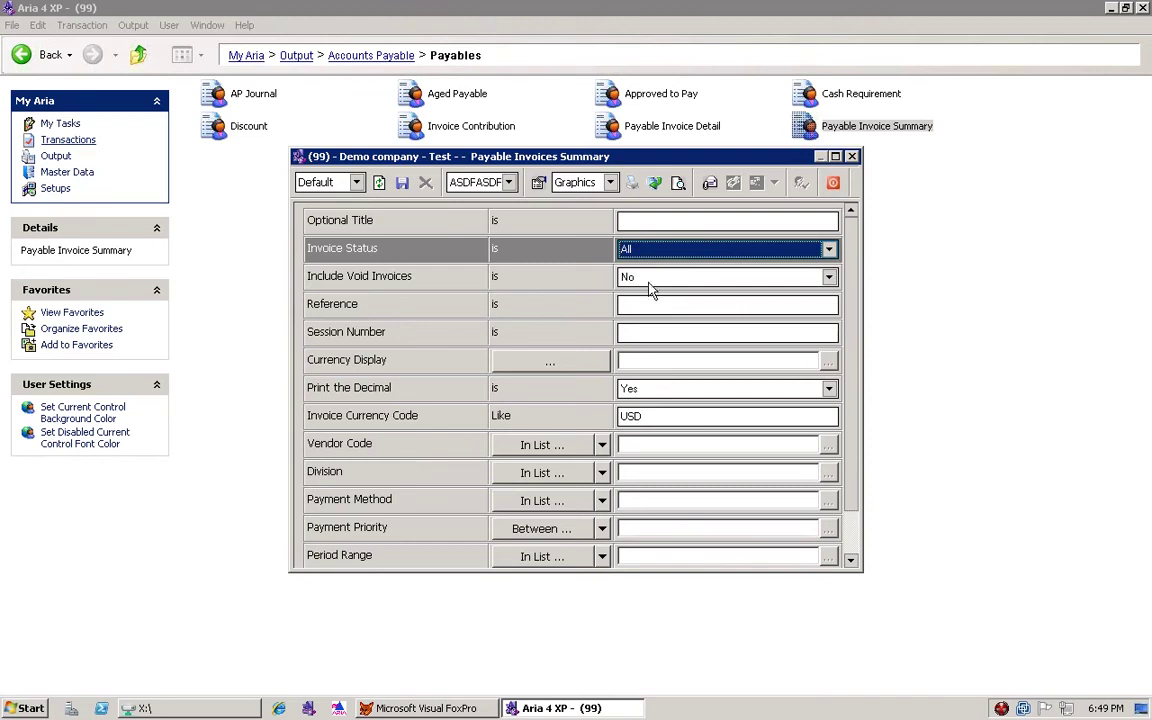
Try including void invoices in the Payable Invoices Summary report and set the option back to No.
click(650, 278)
click(647, 294)
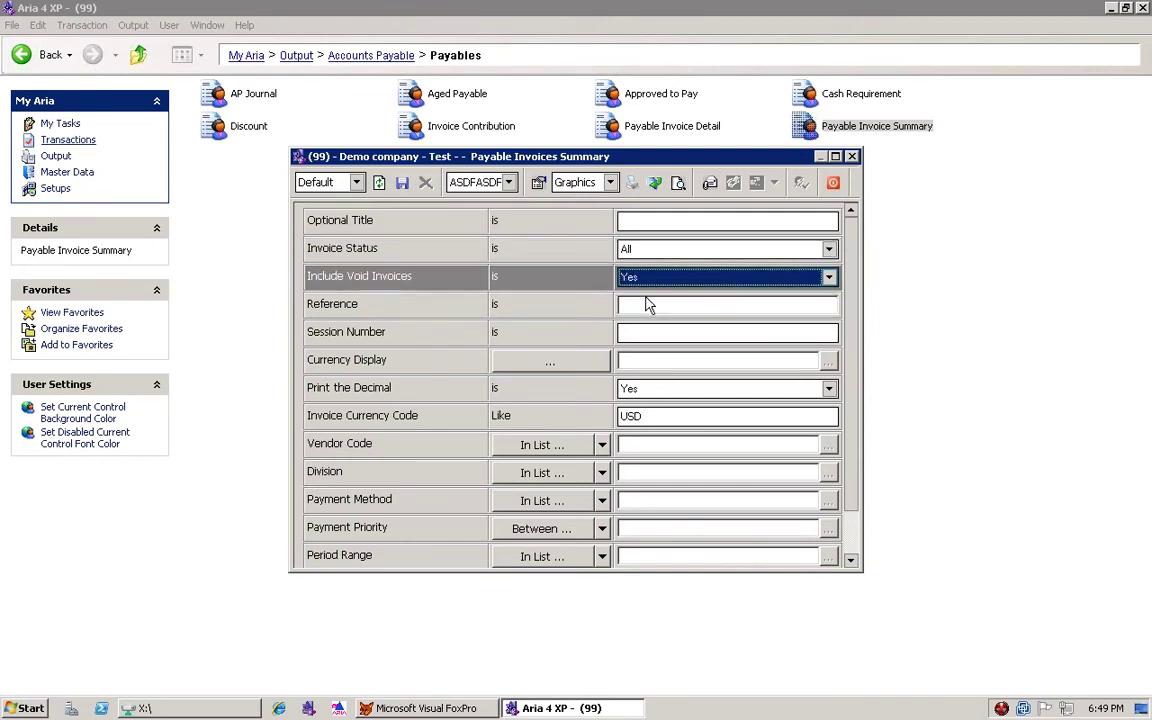
click(650, 277)
click(648, 304)
click(640, 282)
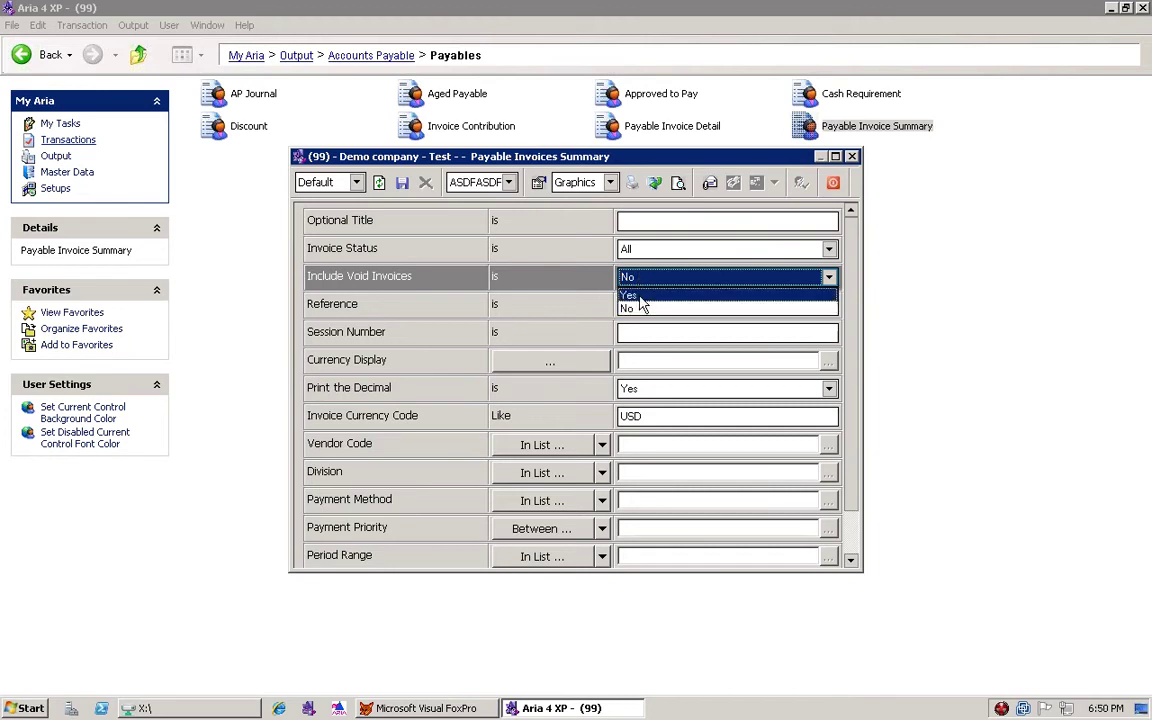
click(640, 296)
click(640, 285)
click(636, 304)
click(633, 312)
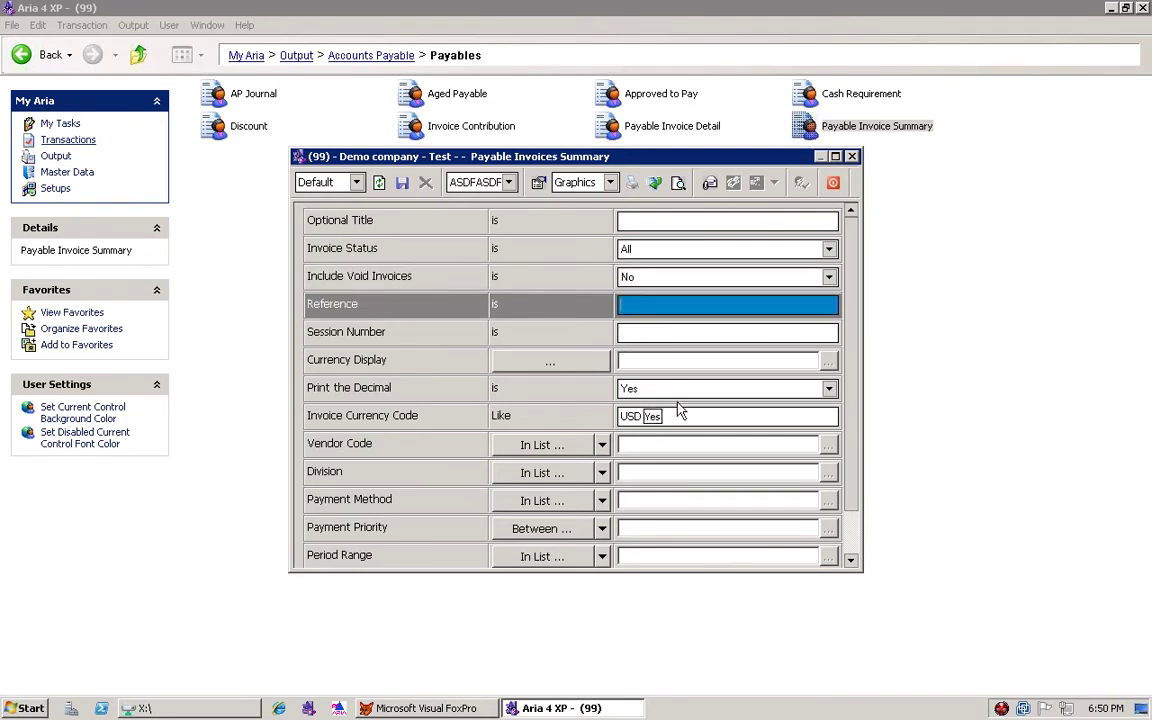
Examine the Payable Invoices Summary report's payment method and vendor code filter choices without selecting any.
click(585, 446)
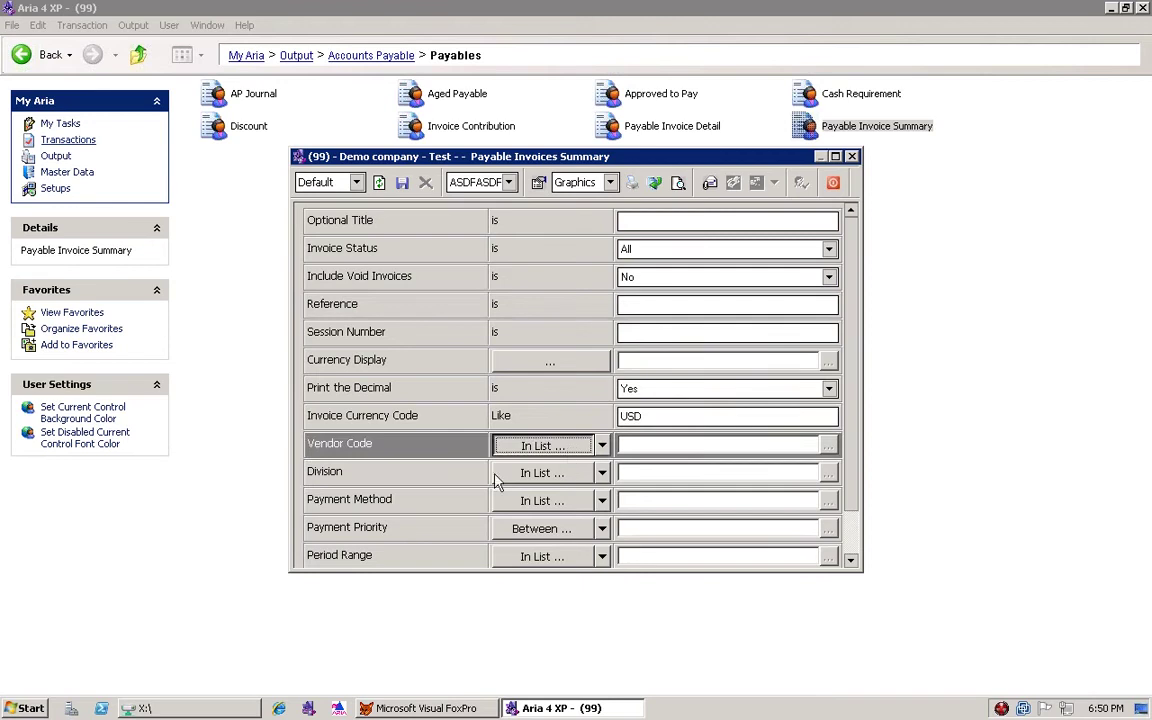
click(540, 499)
click(540, 499)
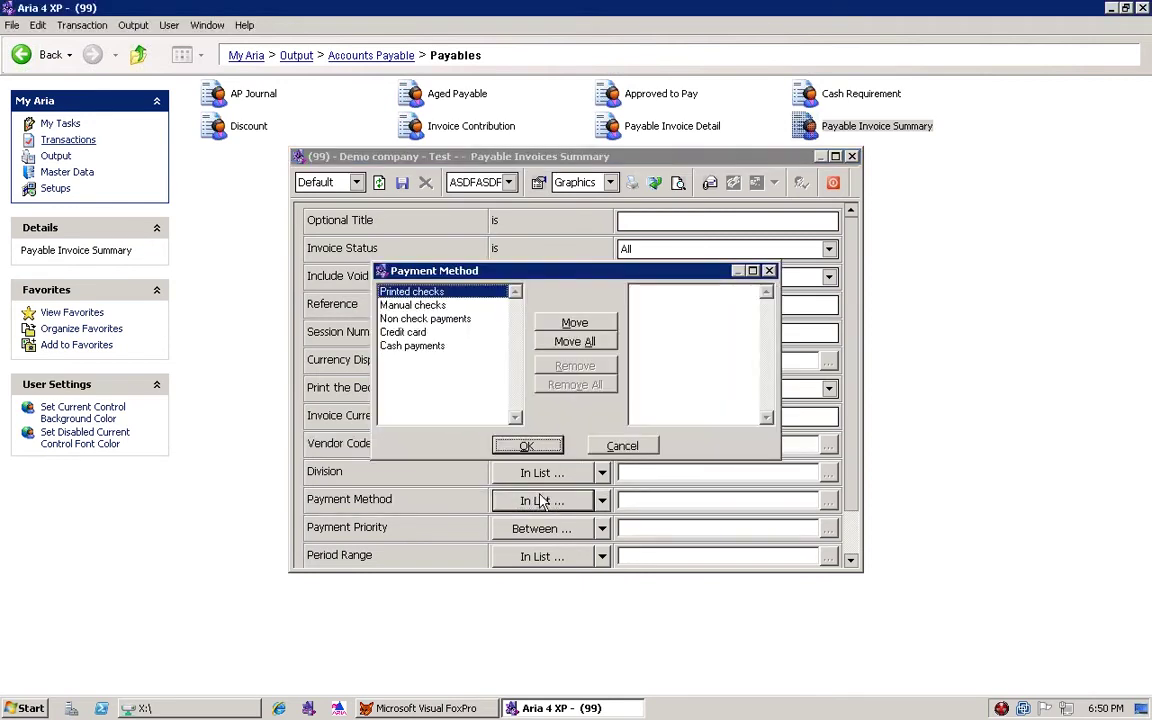
click(612, 453)
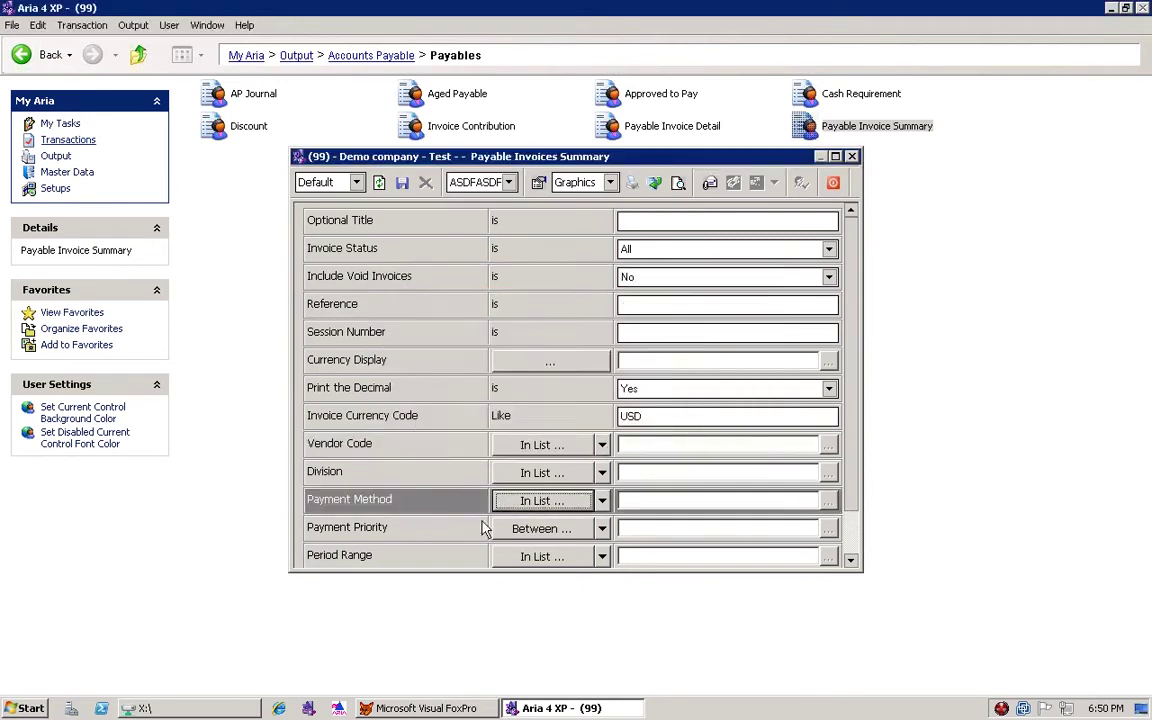
click(505, 528)
click(630, 392)
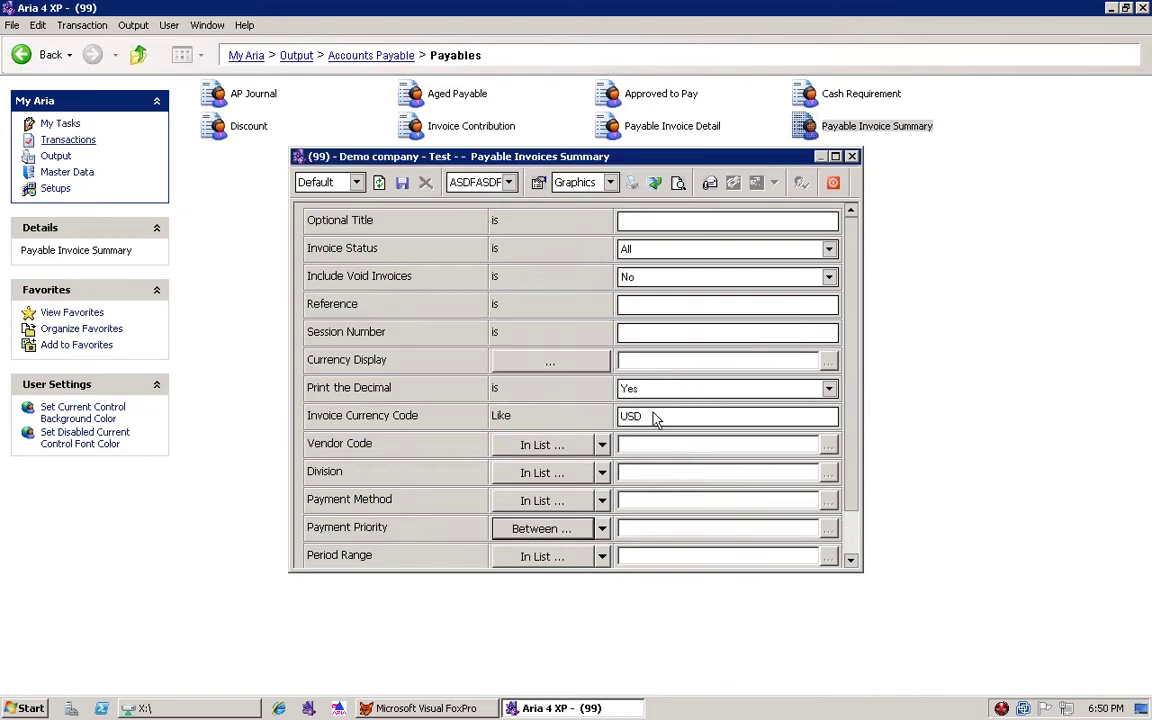
click(853, 558)
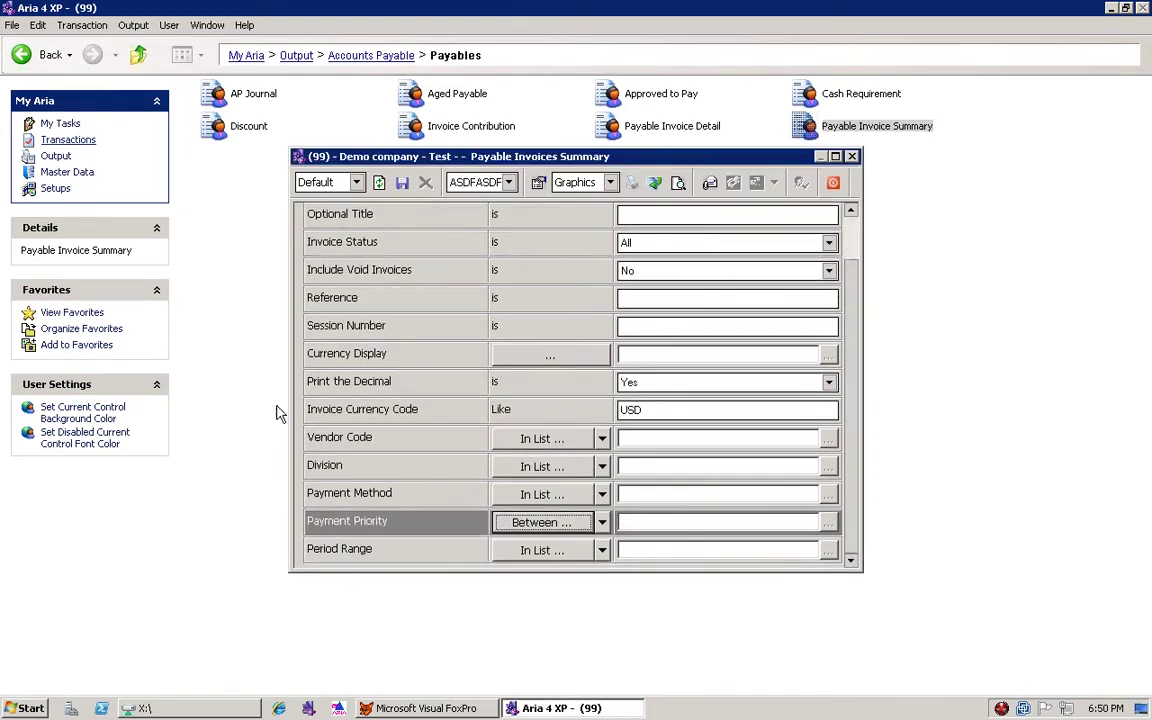
click(542, 440)
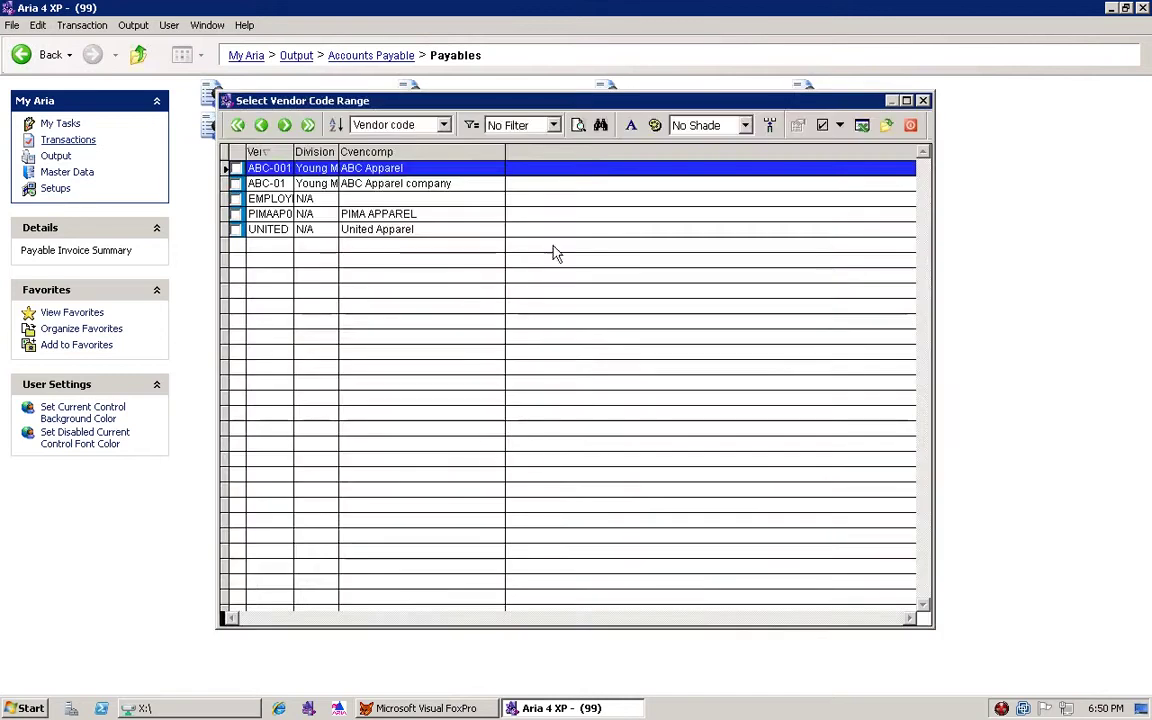
click(908, 127)
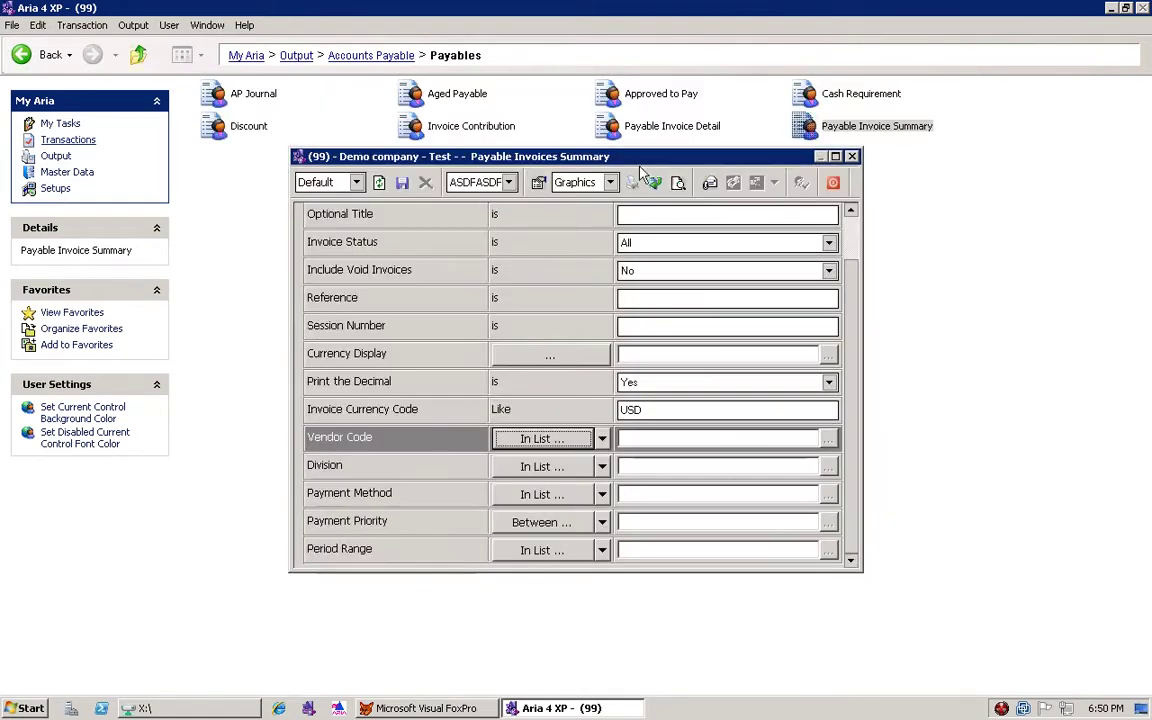
Preview the Payable Invoices Summary report for all vendors, review its invoices and totals, and close the preview and report options.
click(677, 183)
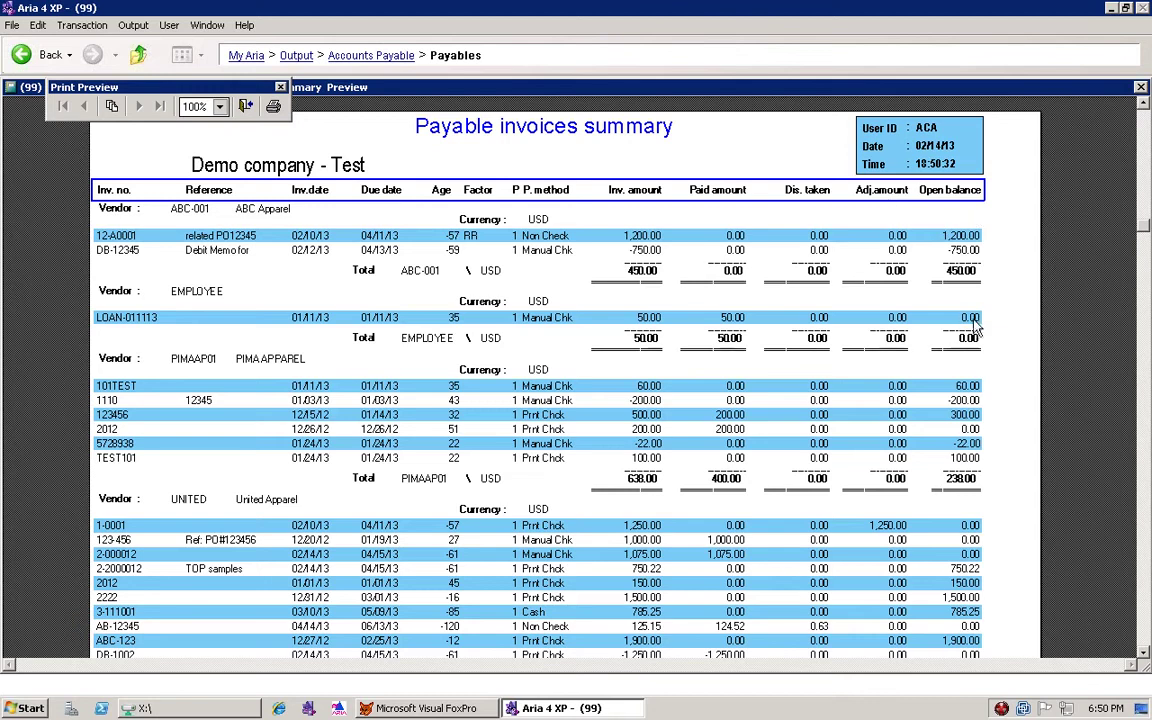
scroll(975, 328, down, 1)
scroll(972, 330, up, 3)
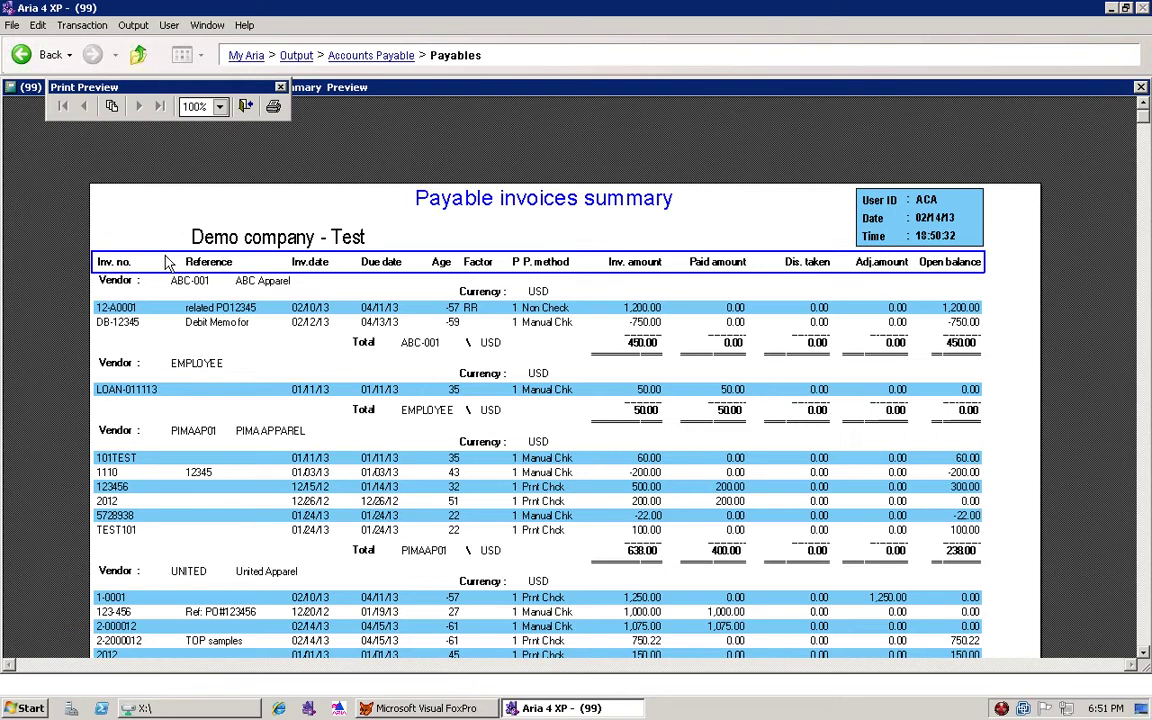
scroll(167, 261, down, 5)
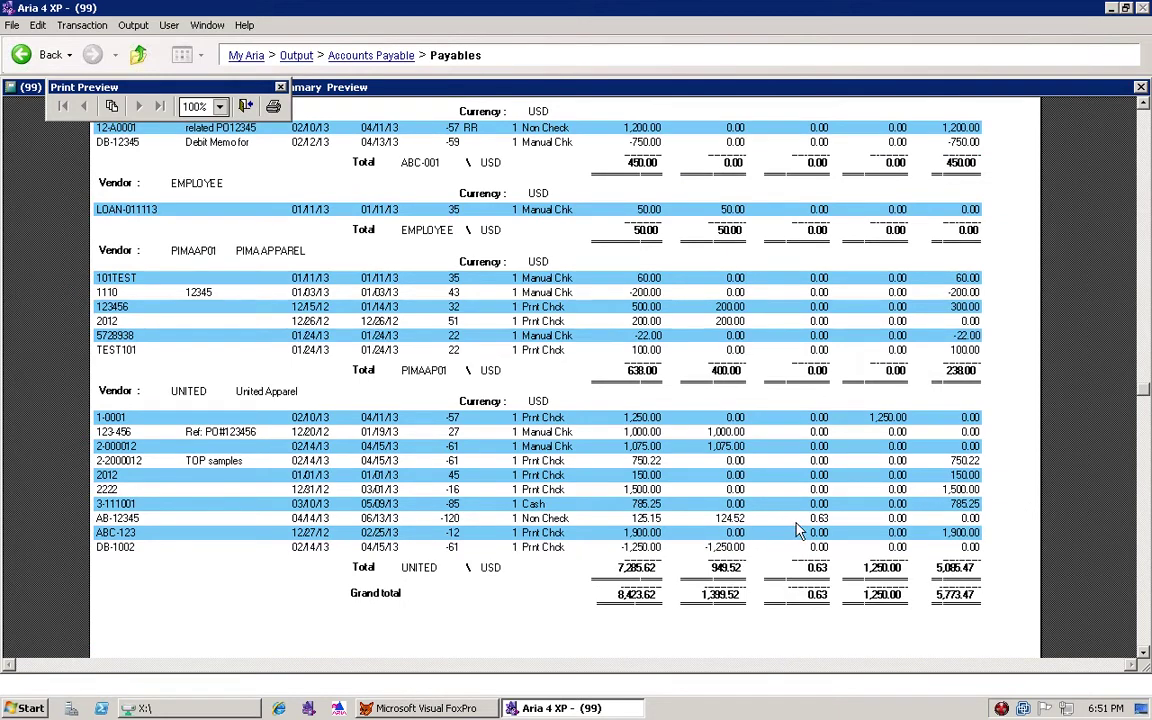
scroll(790, 530, up, 5)
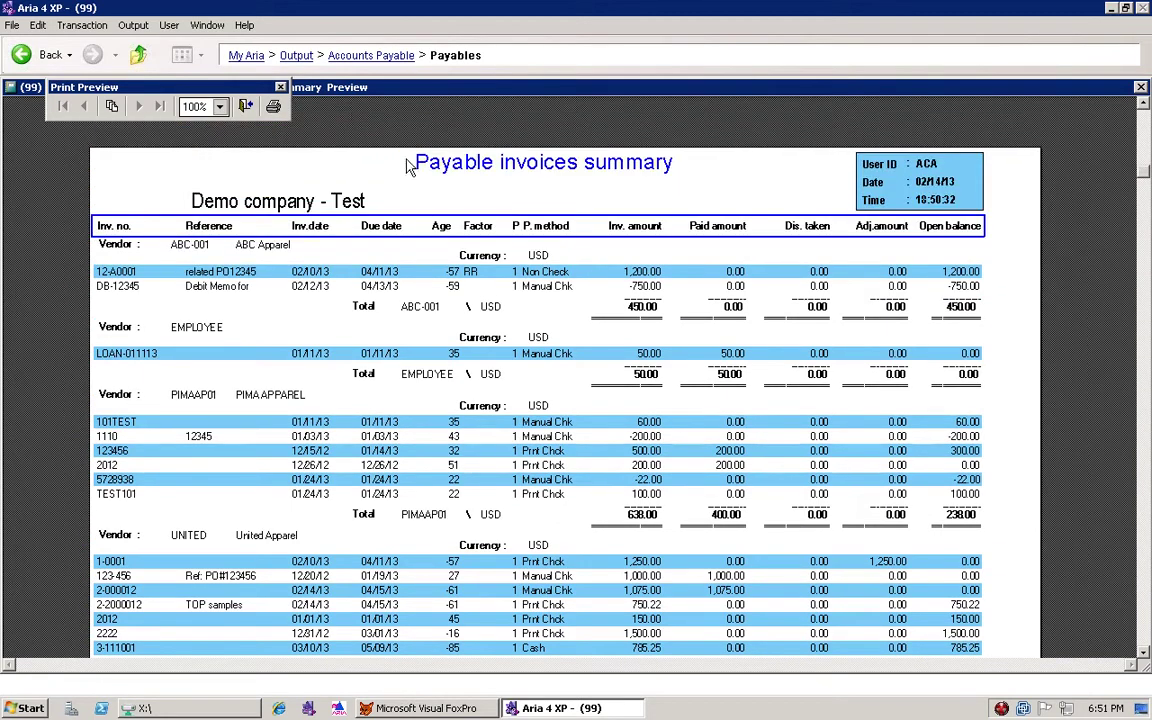
click(246, 106)
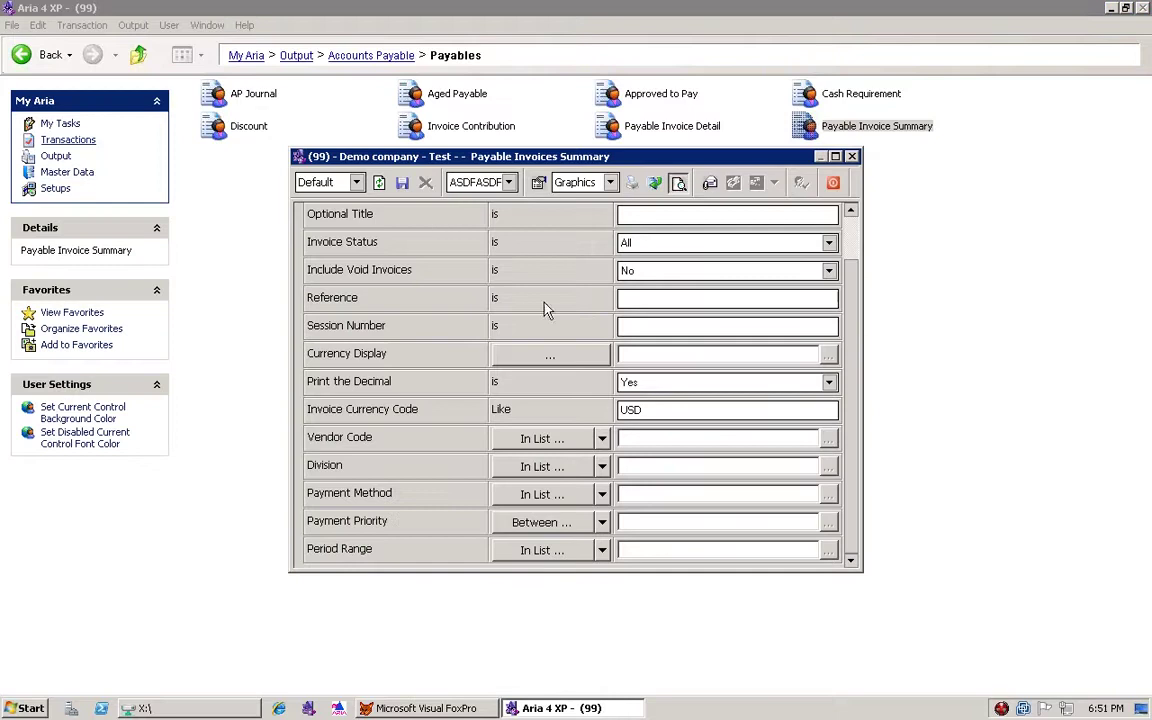
click(832, 182)
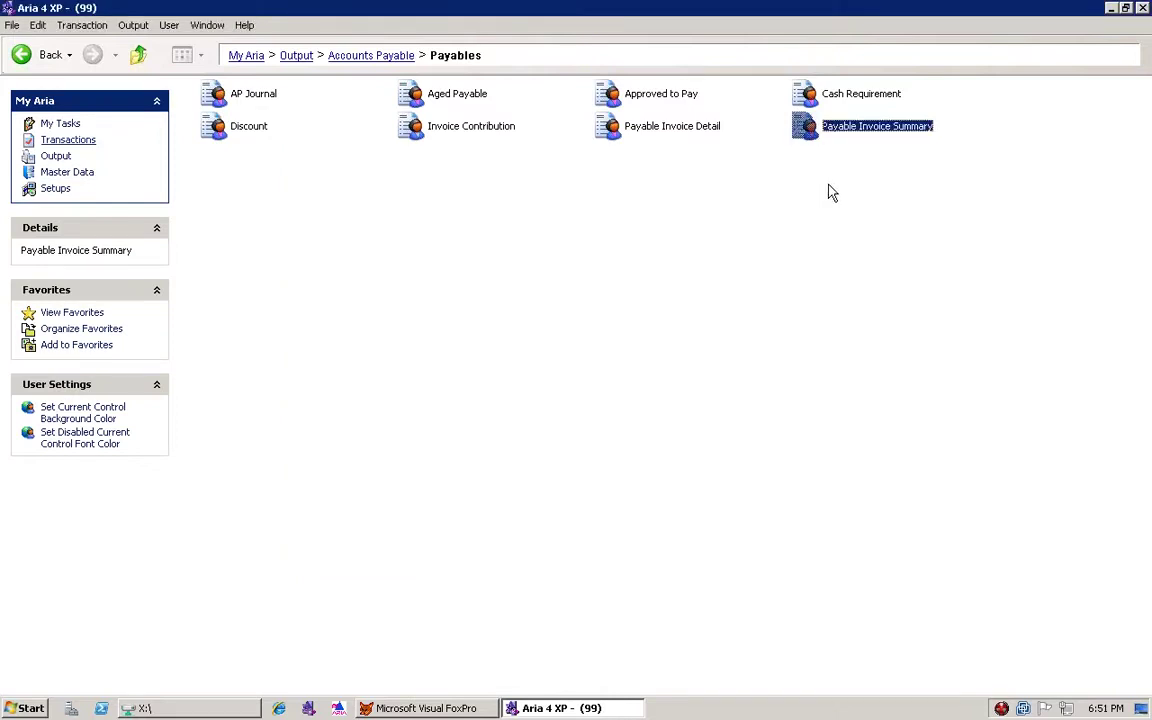
Open the Payable Invoice Detail report and set its invoice status to All.
click(672, 127)
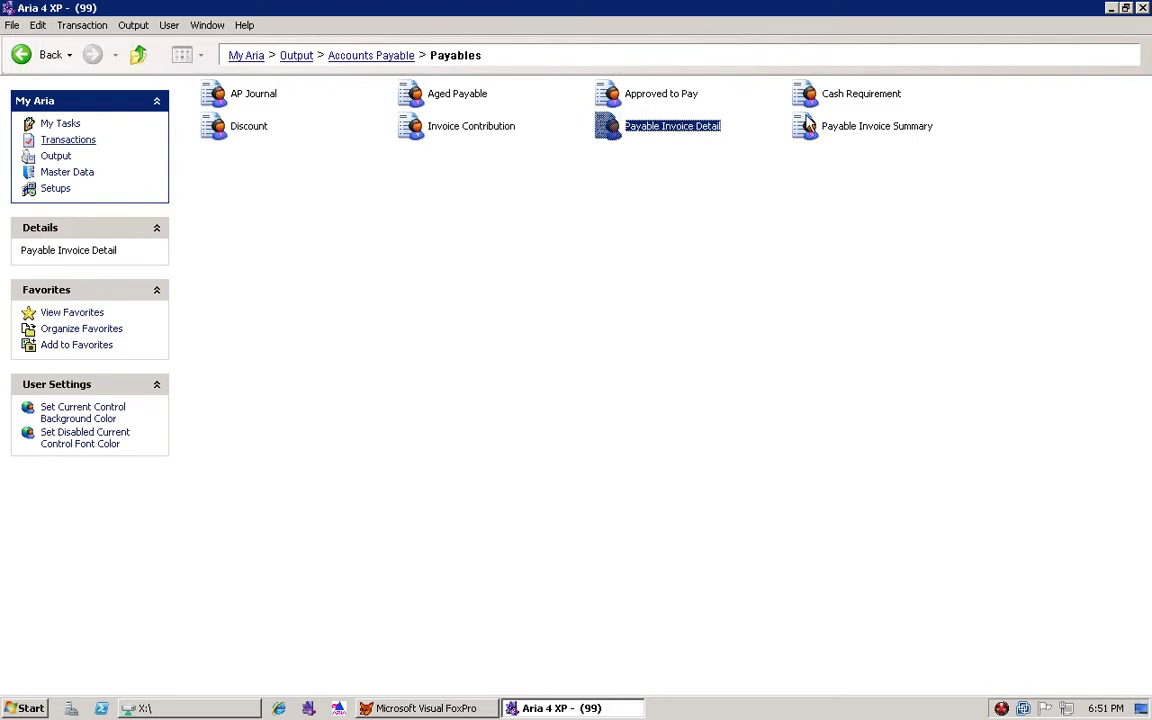
double_click(614, 133)
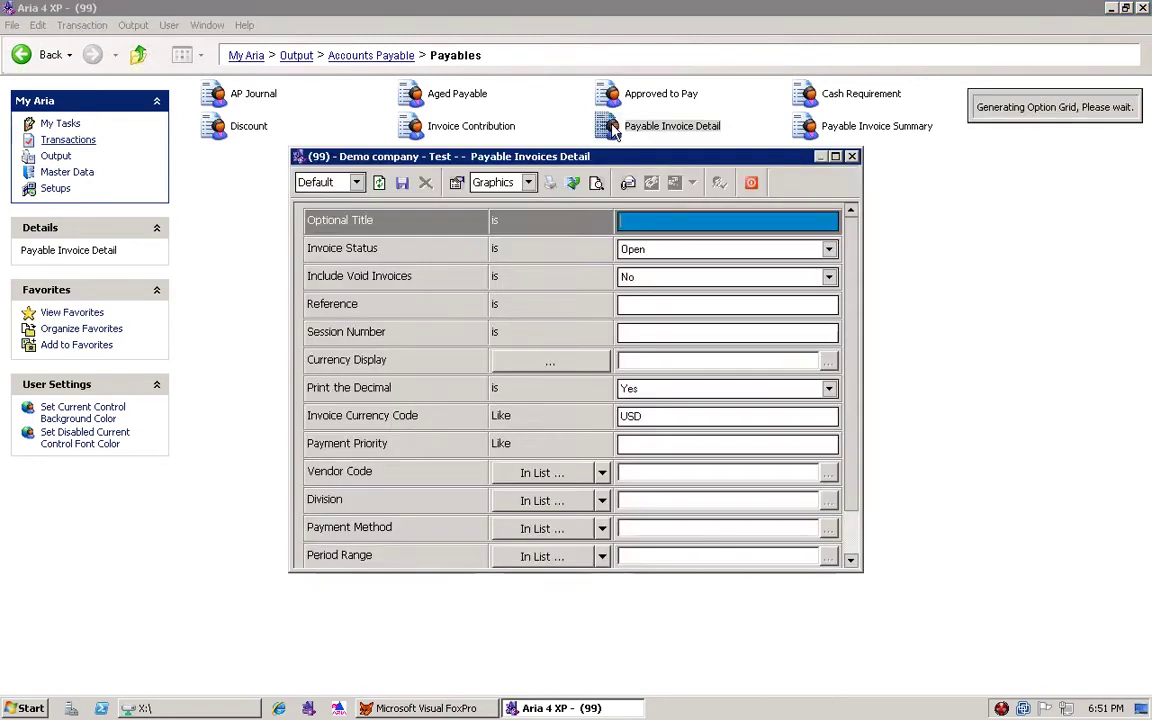
click(826, 249)
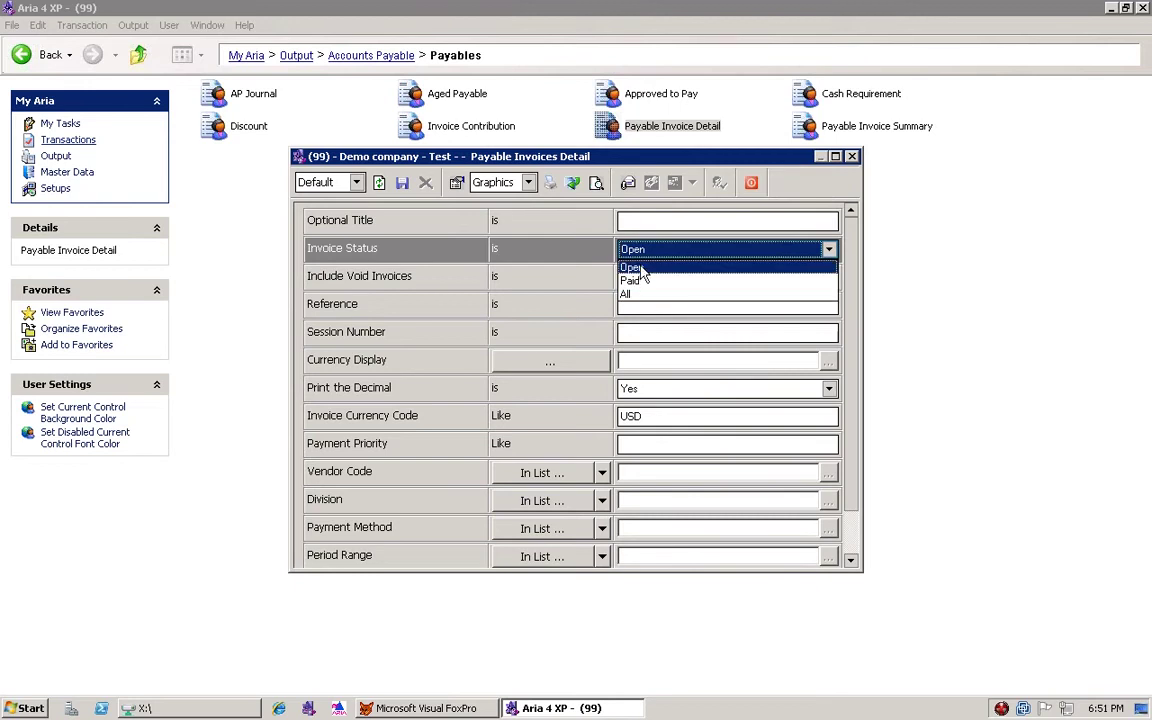
click(627, 294)
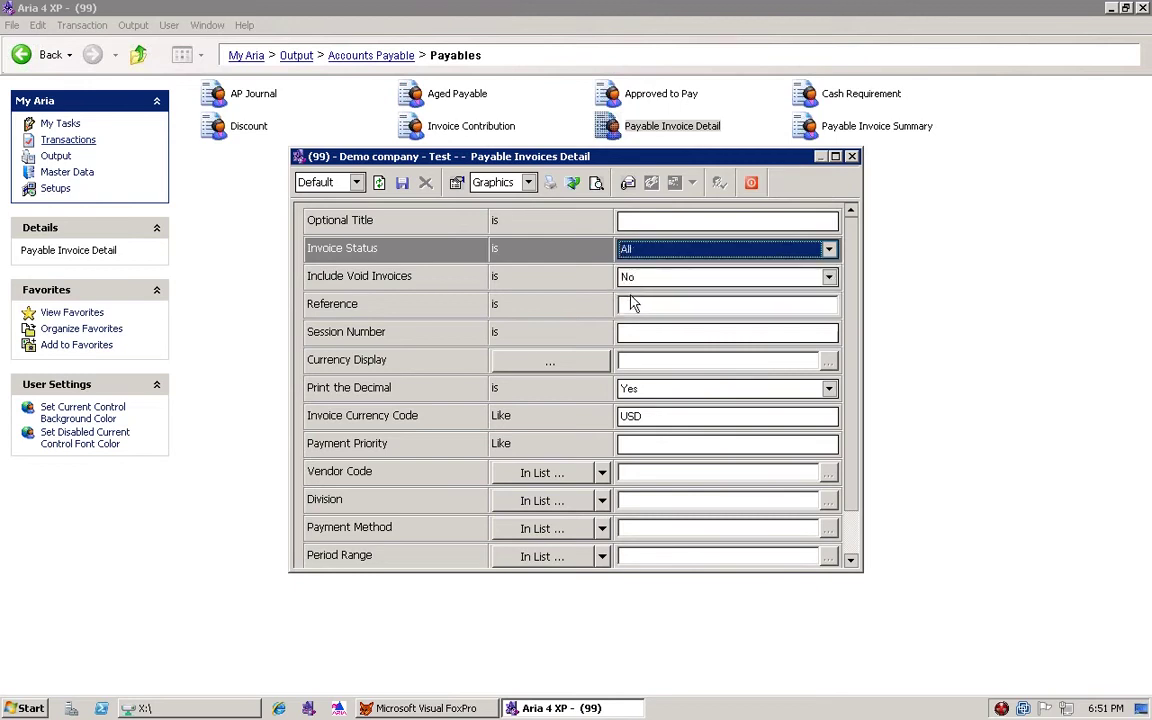
Try including void invoices in the Payable Invoices Detail report and return the option to No.
click(659, 284)
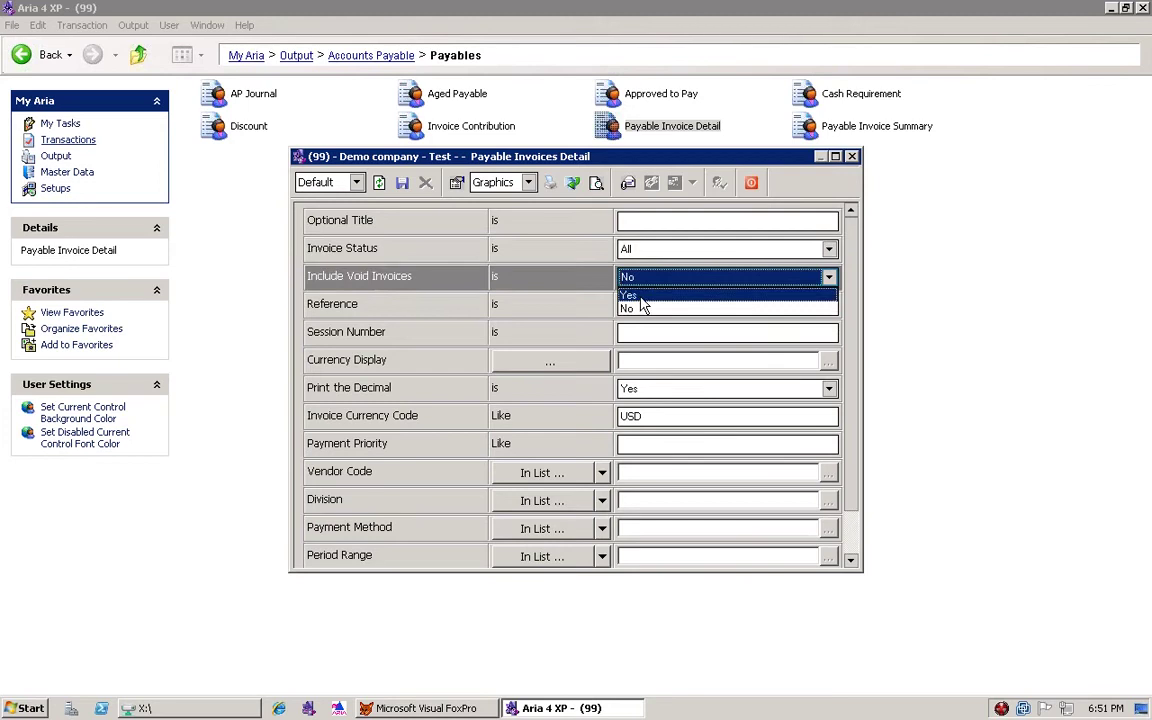
click(641, 297)
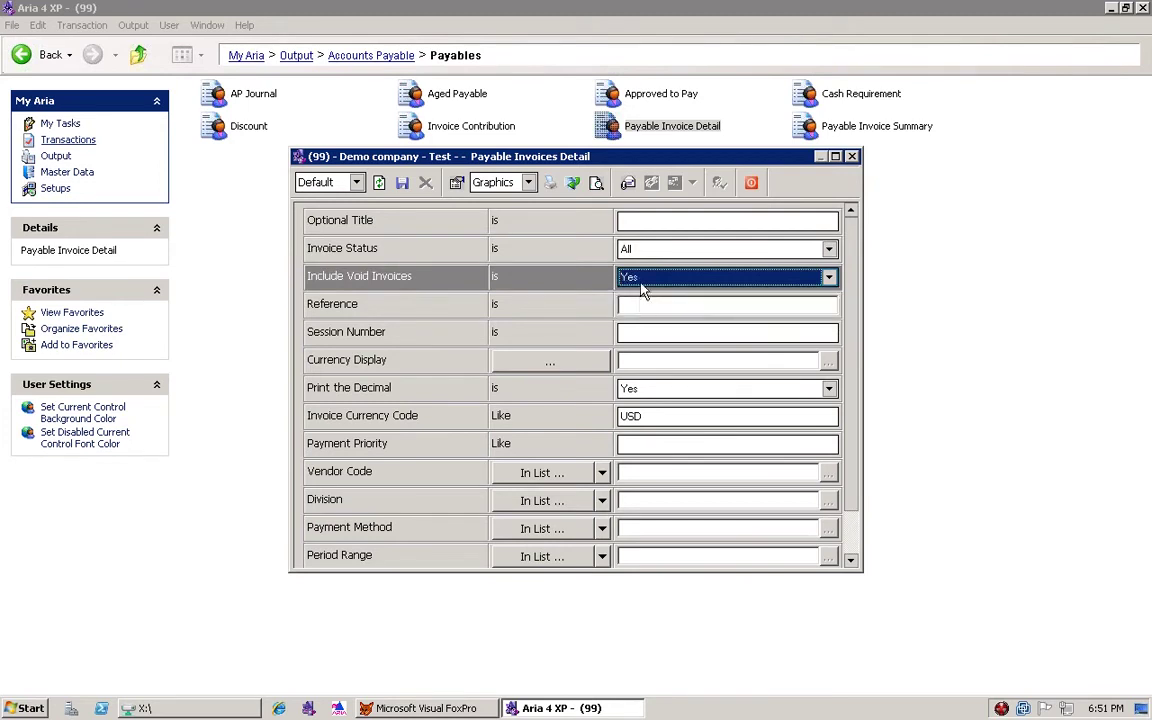
click(643, 285)
click(632, 308)
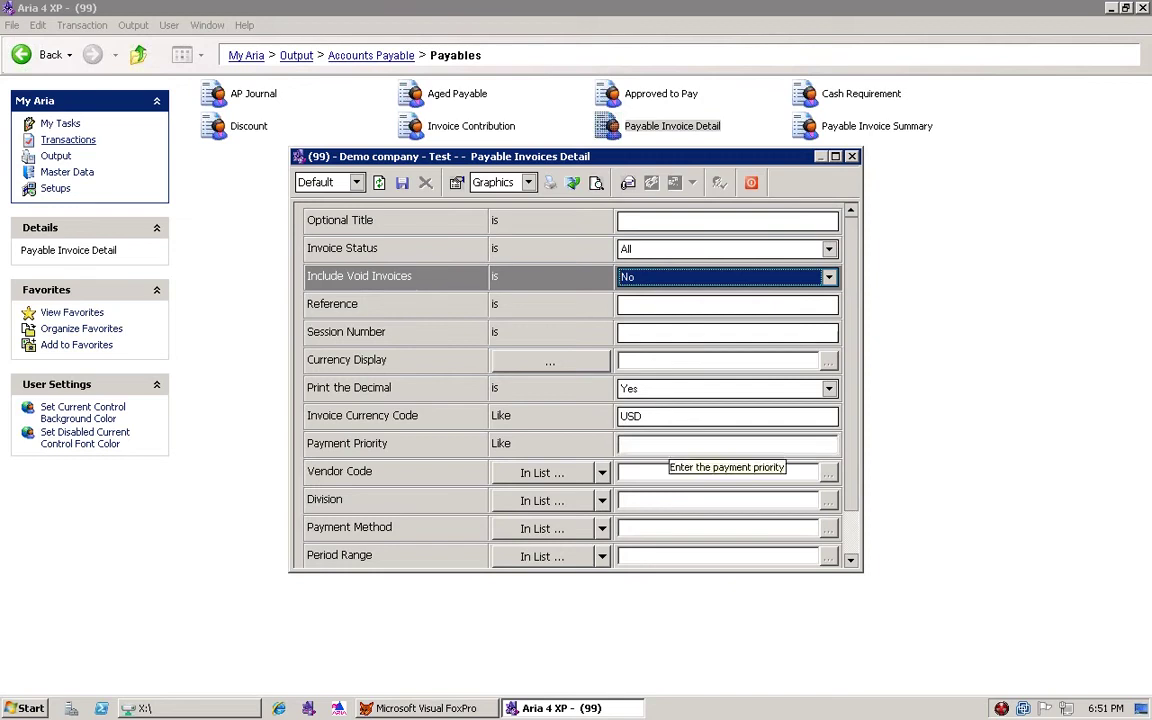
Restrict the Payable Invoices Detail report's vendor code filter to vendor UNITED.
click(668, 446)
click(563, 480)
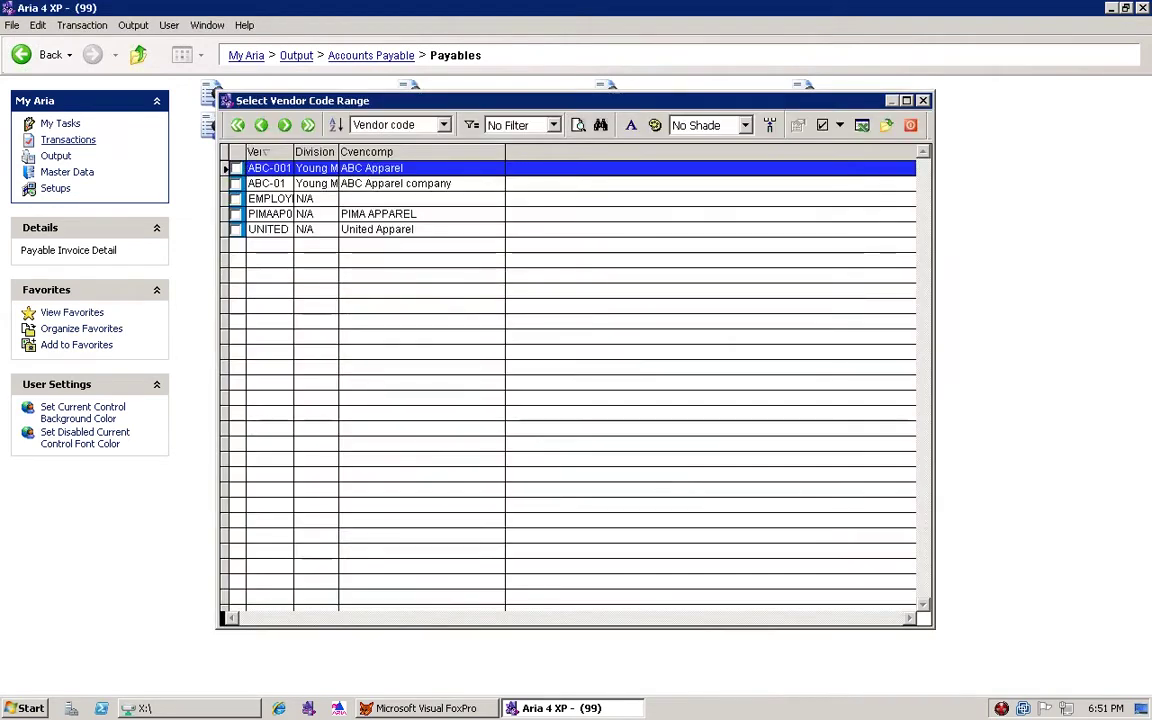
click(236, 230)
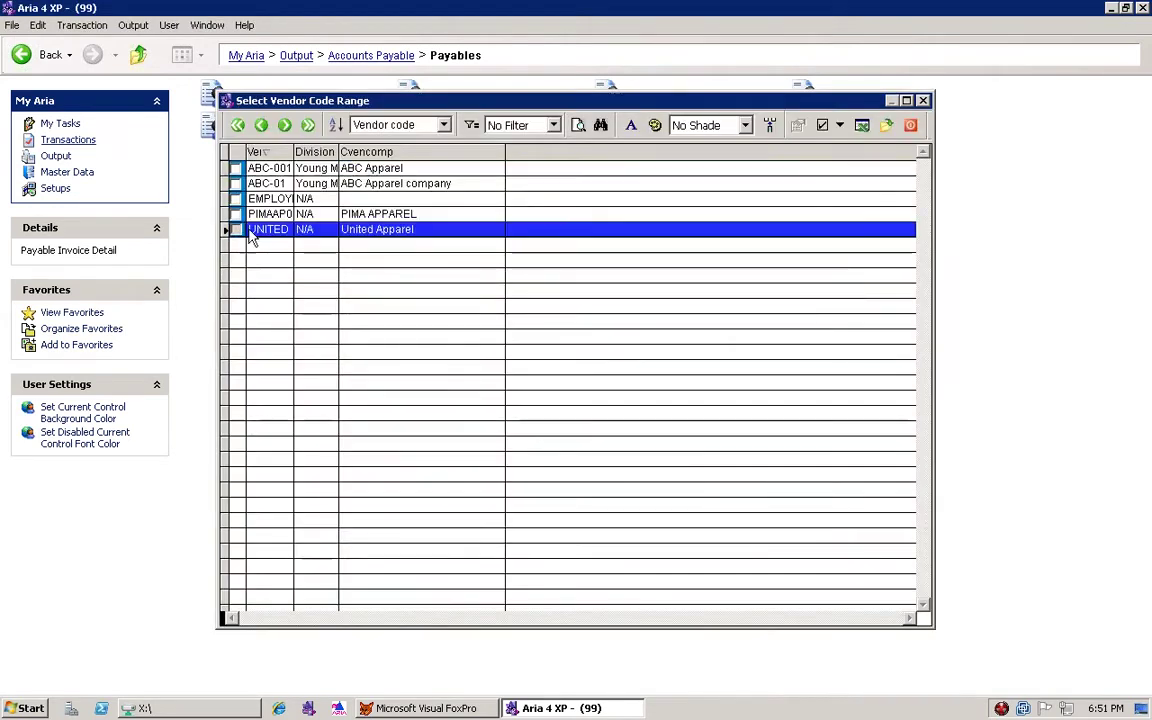
click(910, 127)
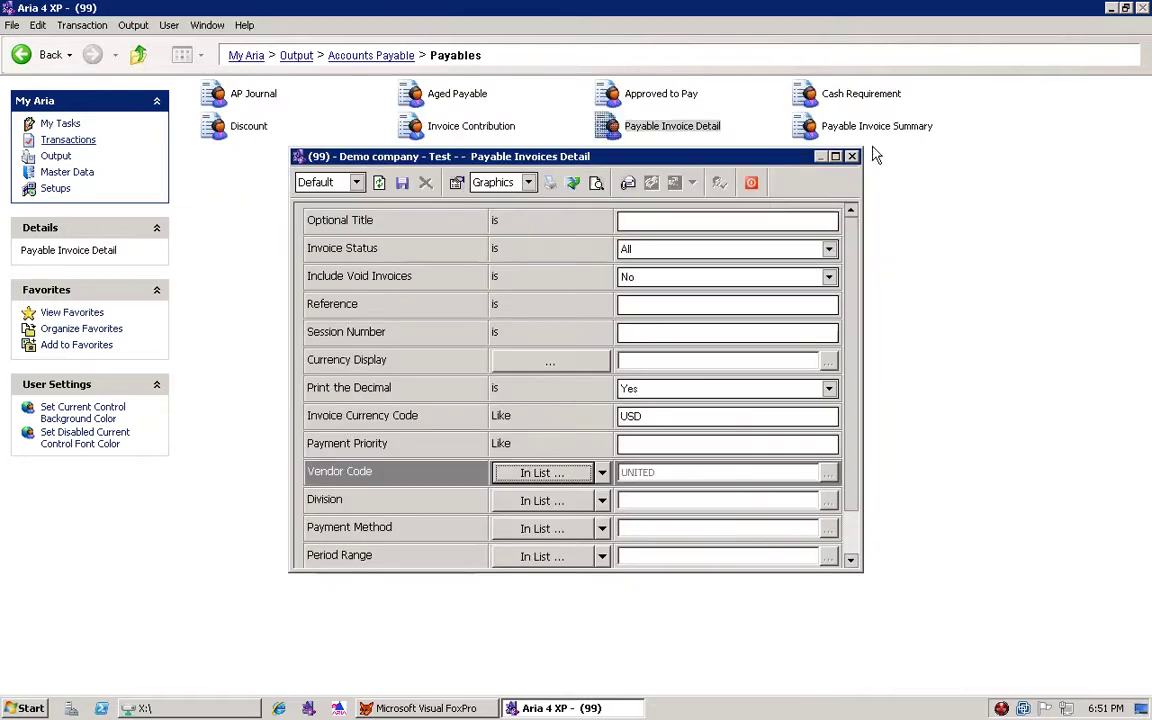
Check the Payable Invoices Detail report's payment method choices and leave the filter empty.
click(548, 527)
click(548, 527)
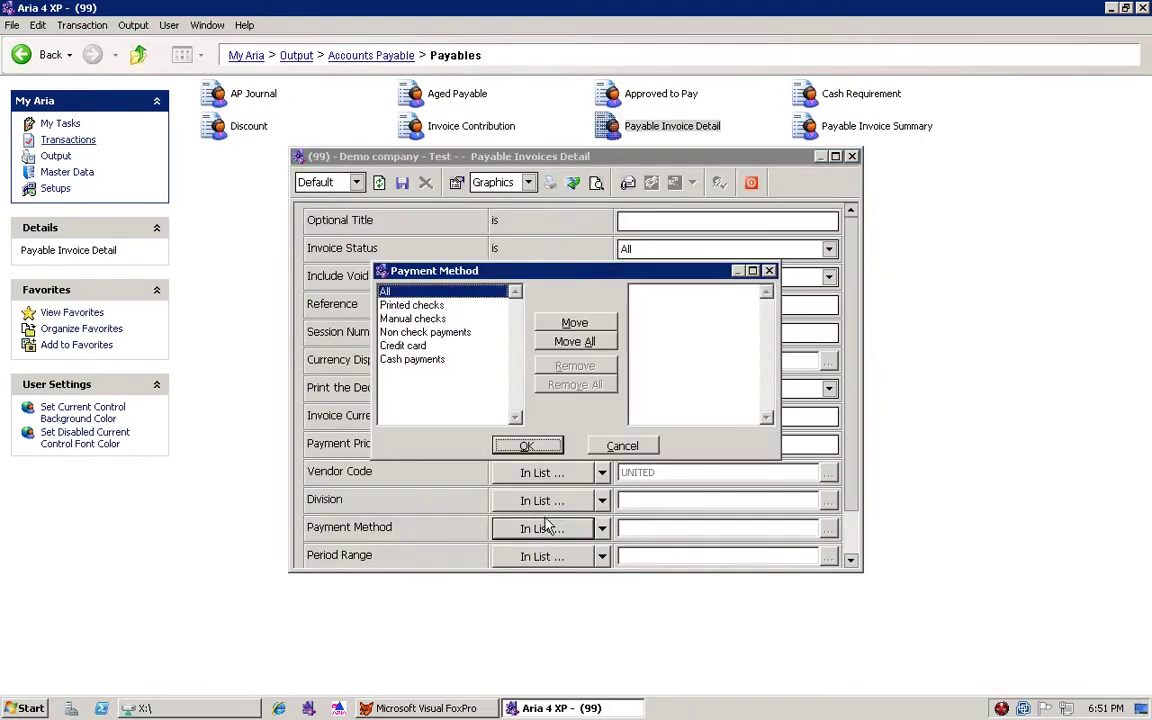
click(545, 445)
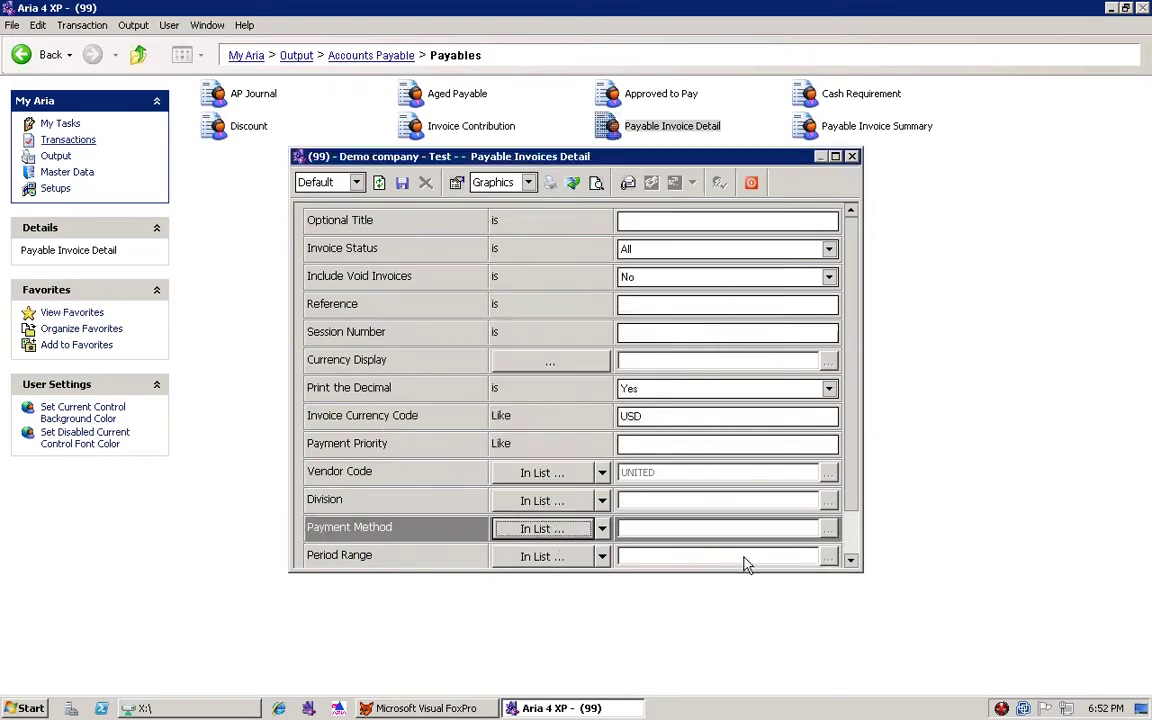
Preview the Payable Invoices Detail report for UNITED, review the account distributions on both pages, and close the preview.
click(598, 185)
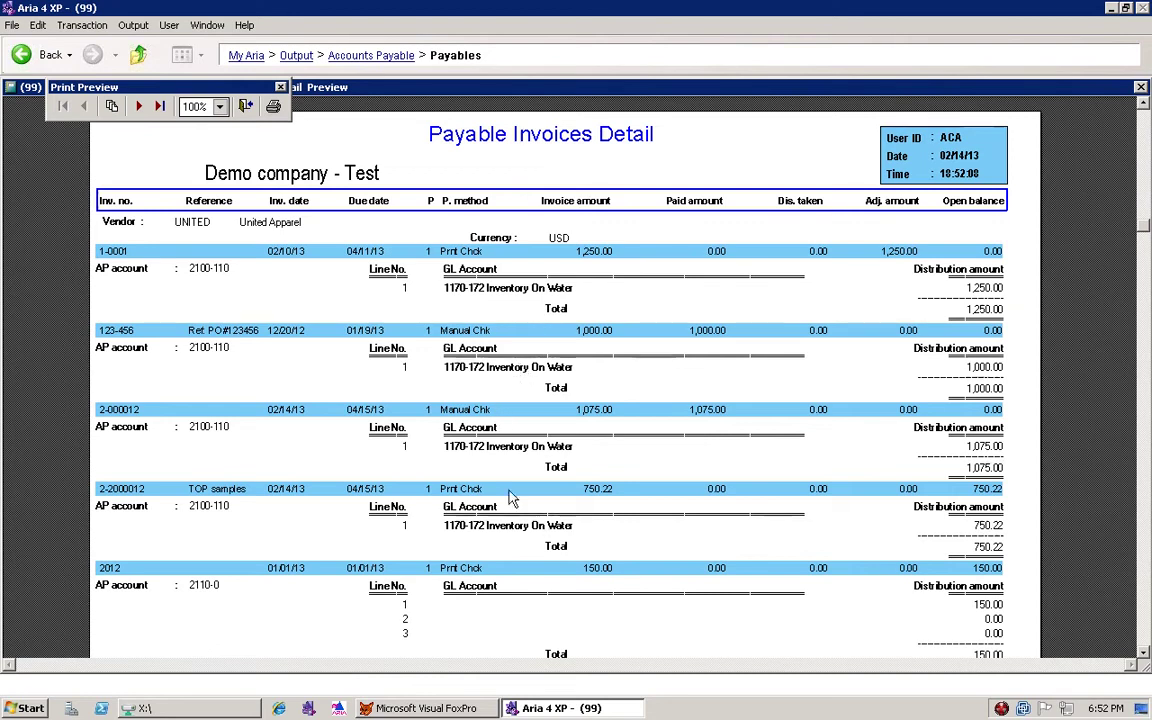
scroll(520, 505, down, 2)
scroll(520, 515, down, 6)
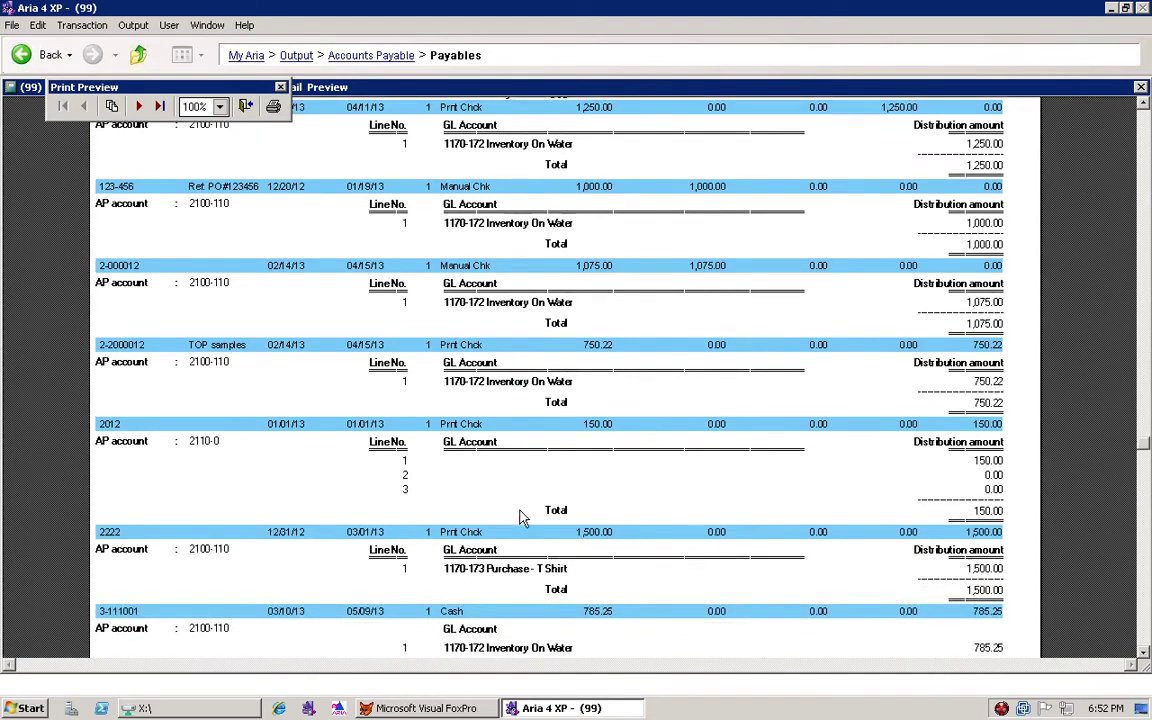
scroll(515, 507, down, 1)
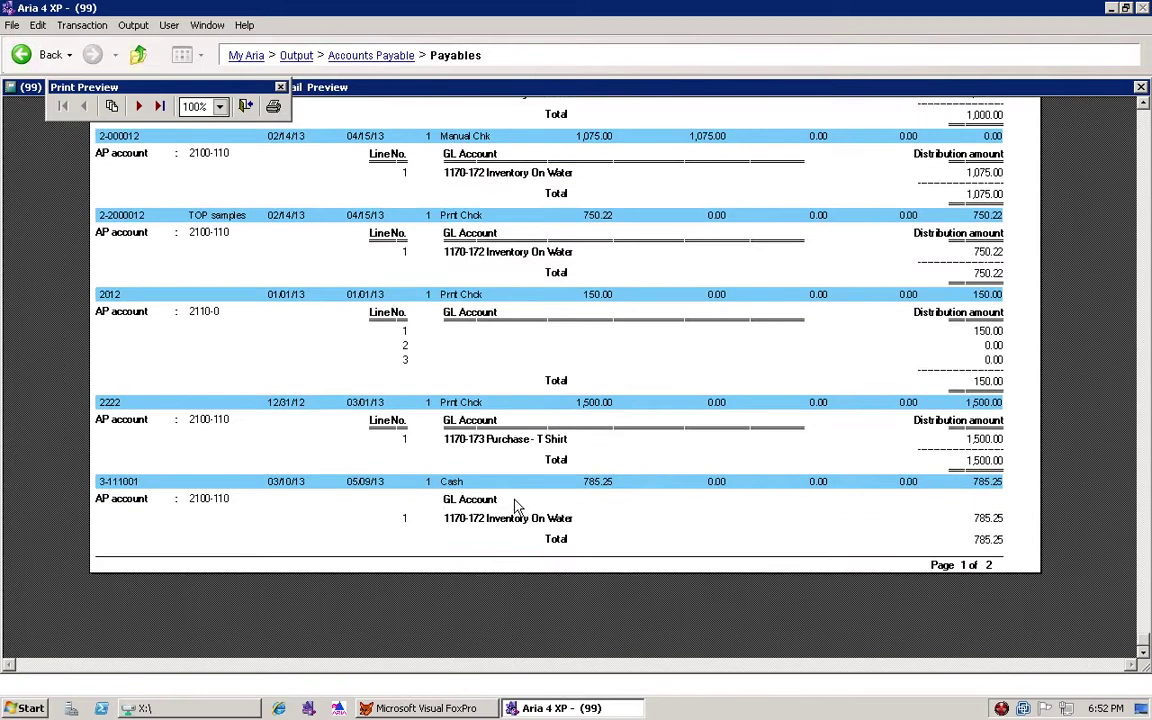
scroll(515, 507, up, 2)
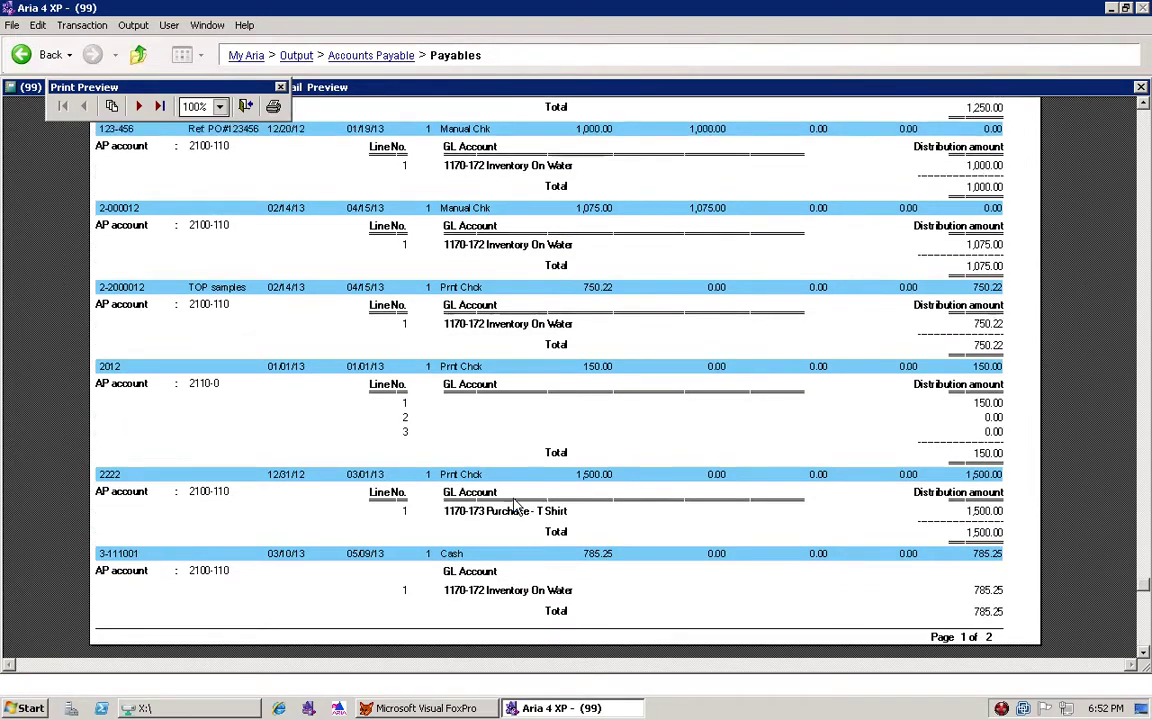
scroll(460, 450, up, 6)
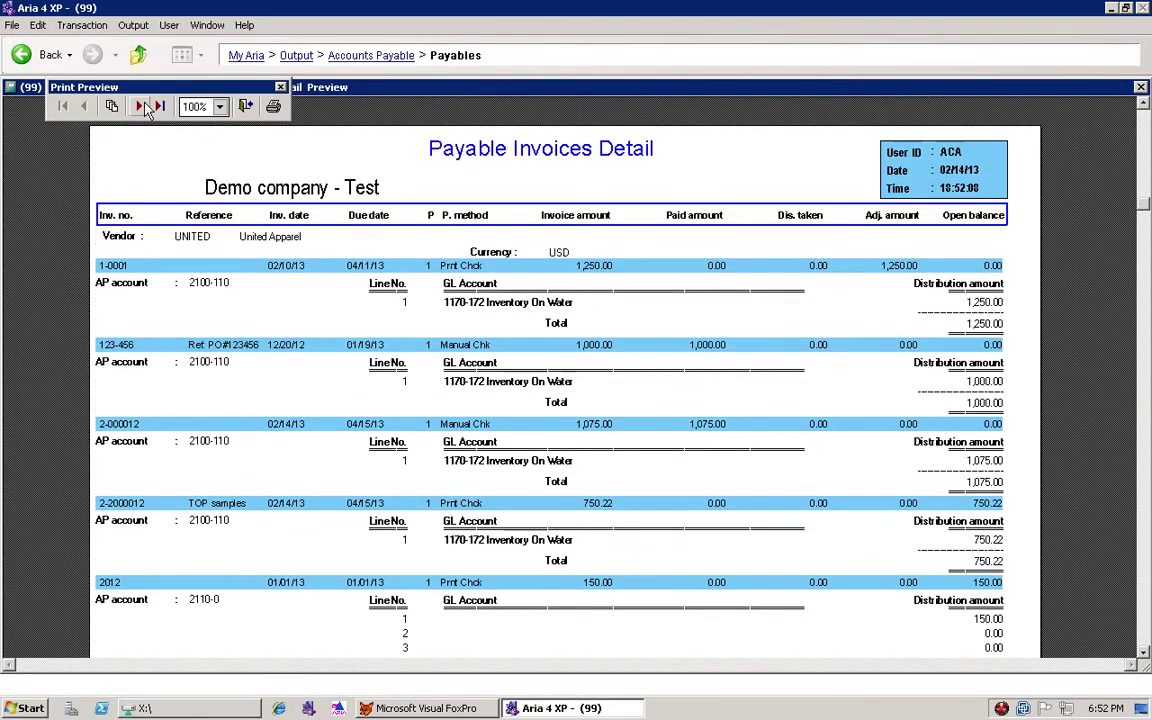
click(144, 106)
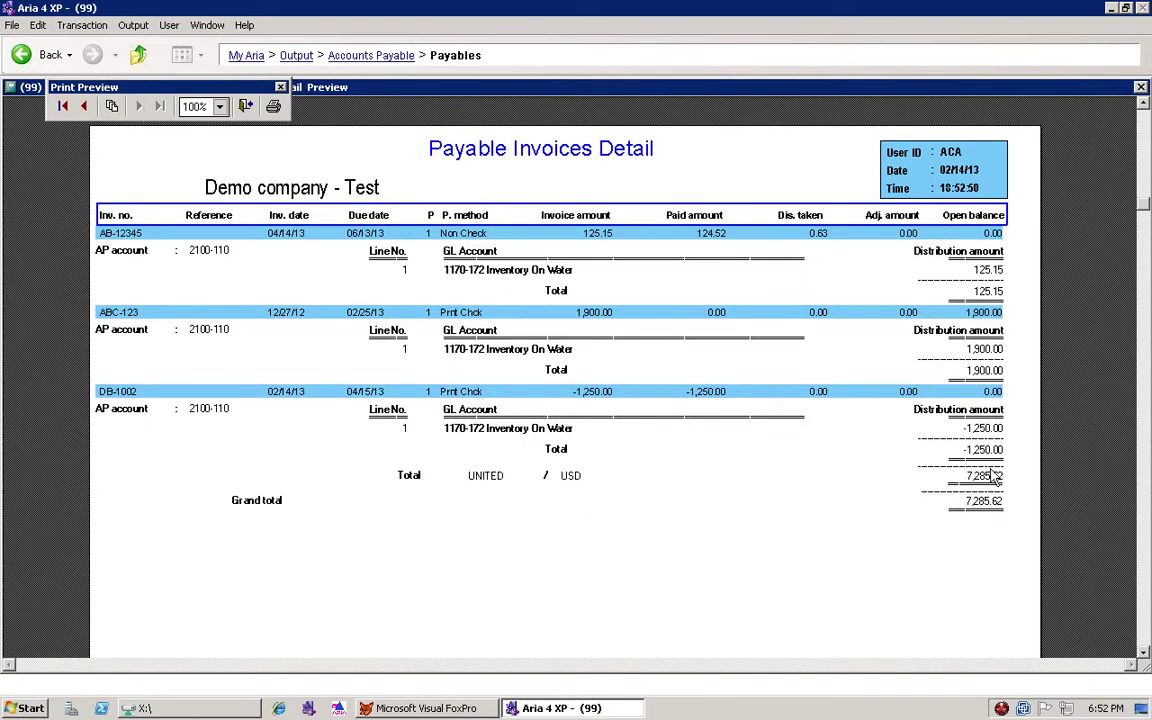
click(247, 107)
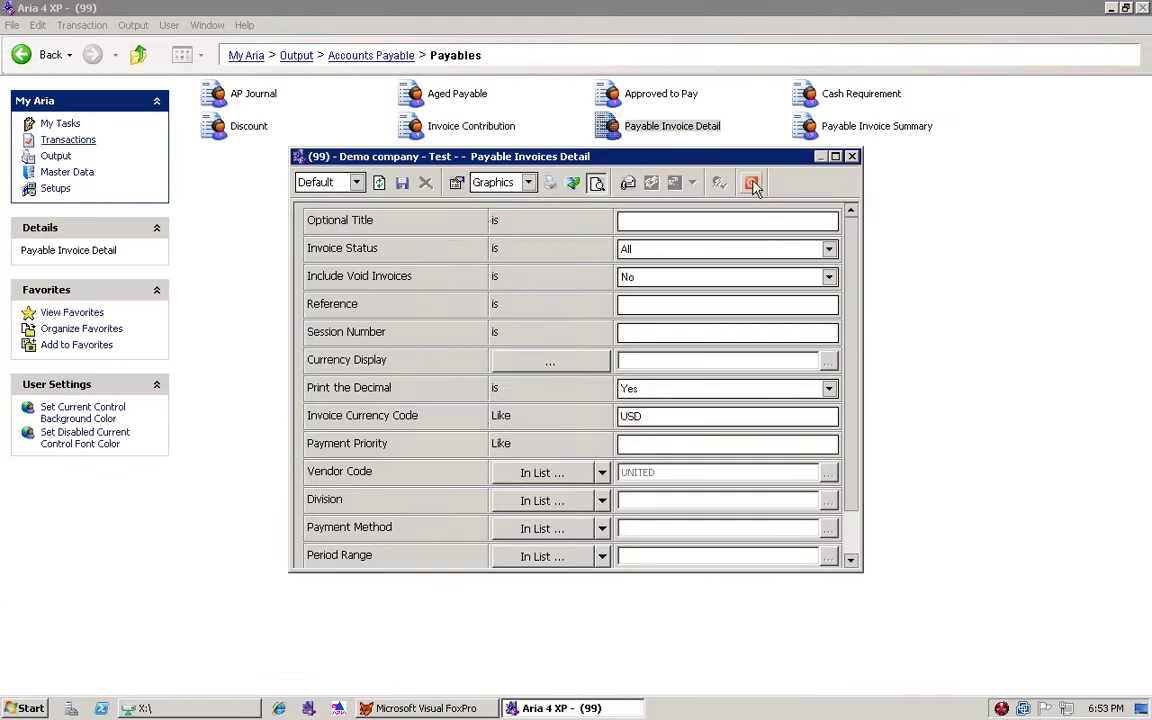
Close the Payable Invoices Detail report and go over the reports available in the Payables folder, from AP Journal to Payable Invoice Summary.
click(751, 183)
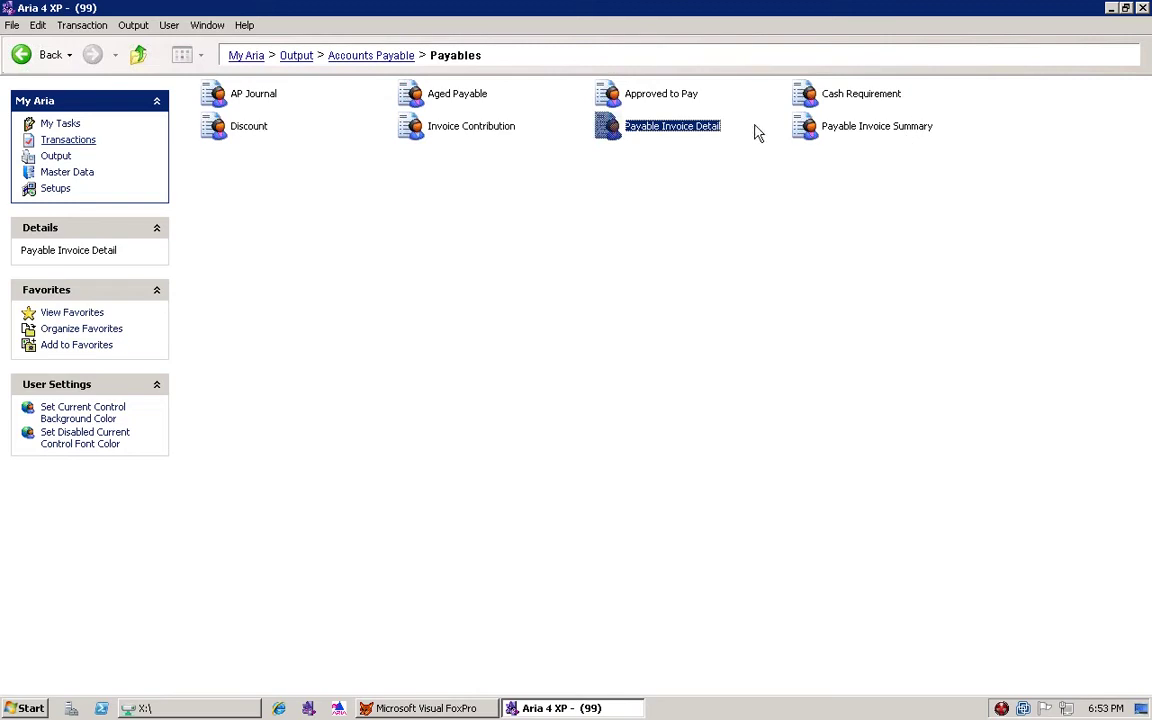
click(474, 127)
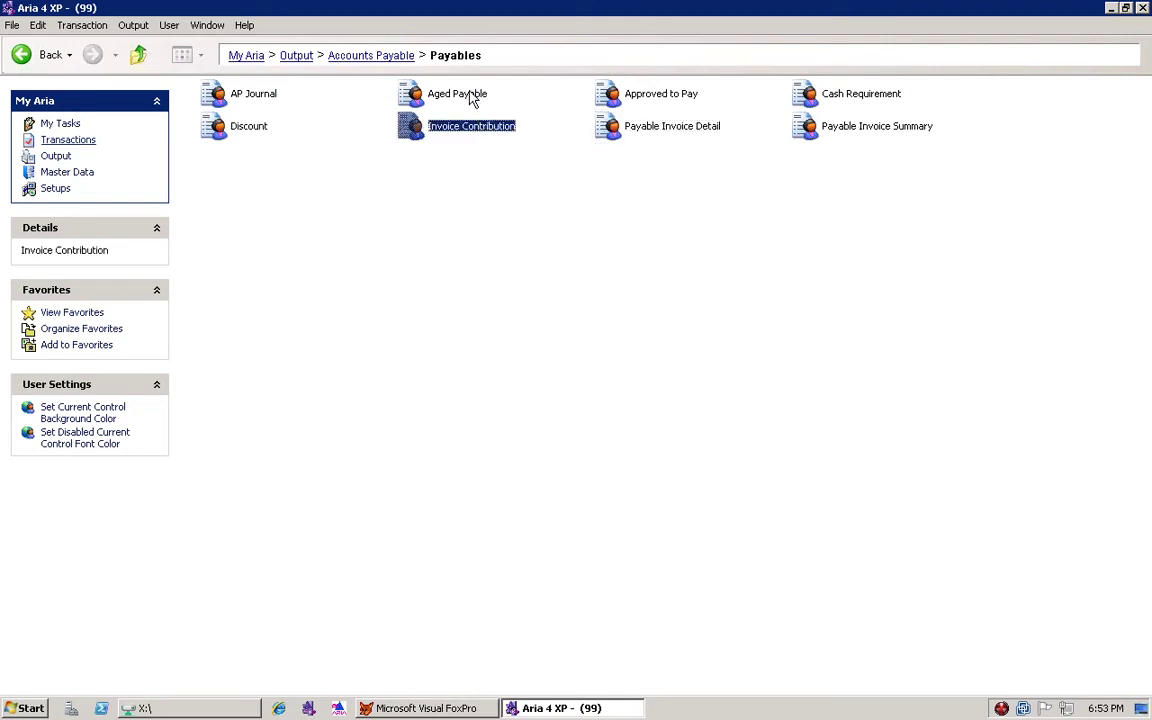
click(472, 98)
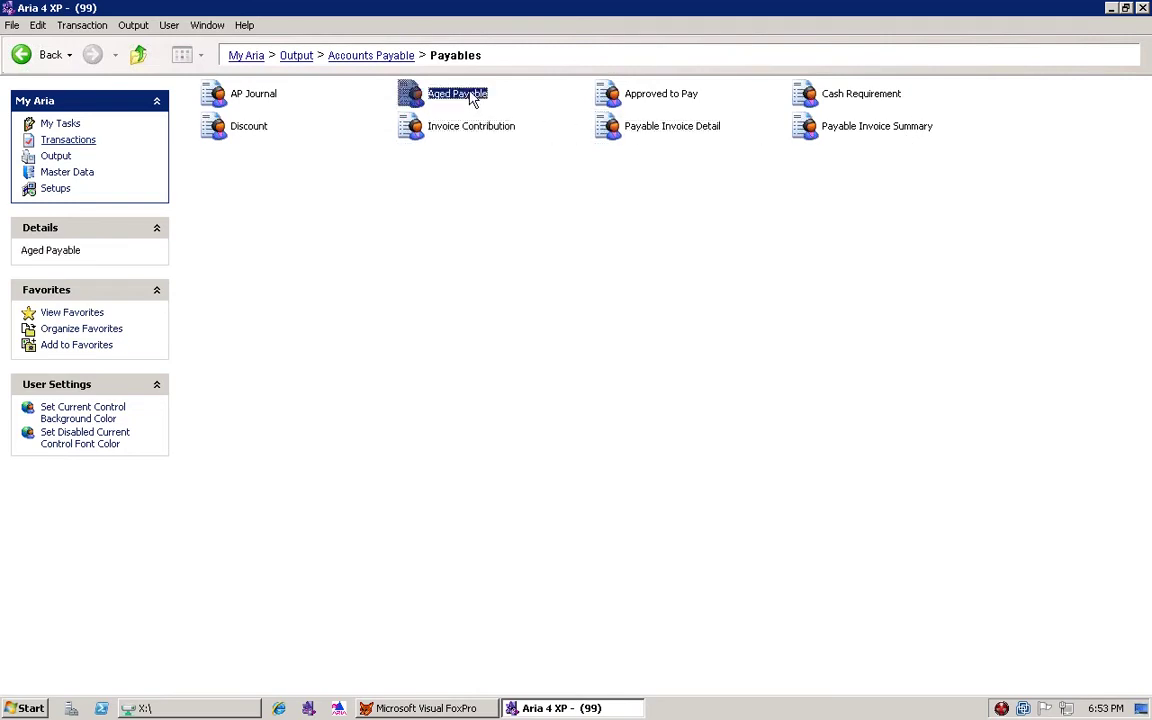
click(862, 96)
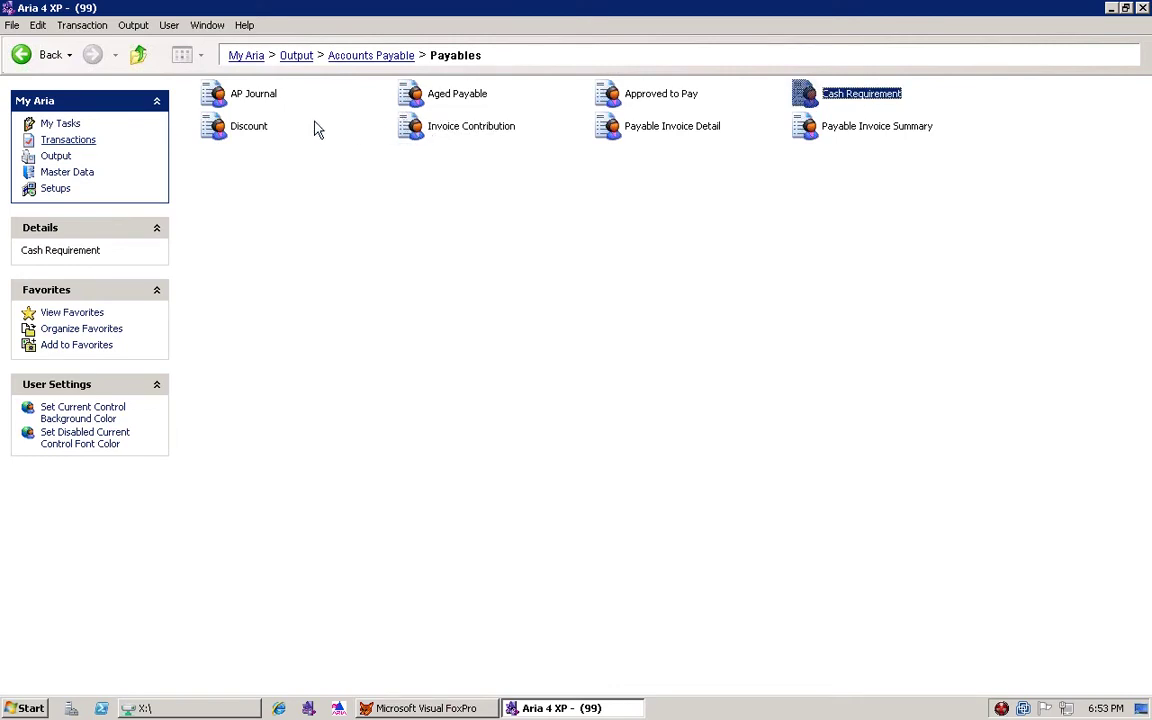
click(268, 130)
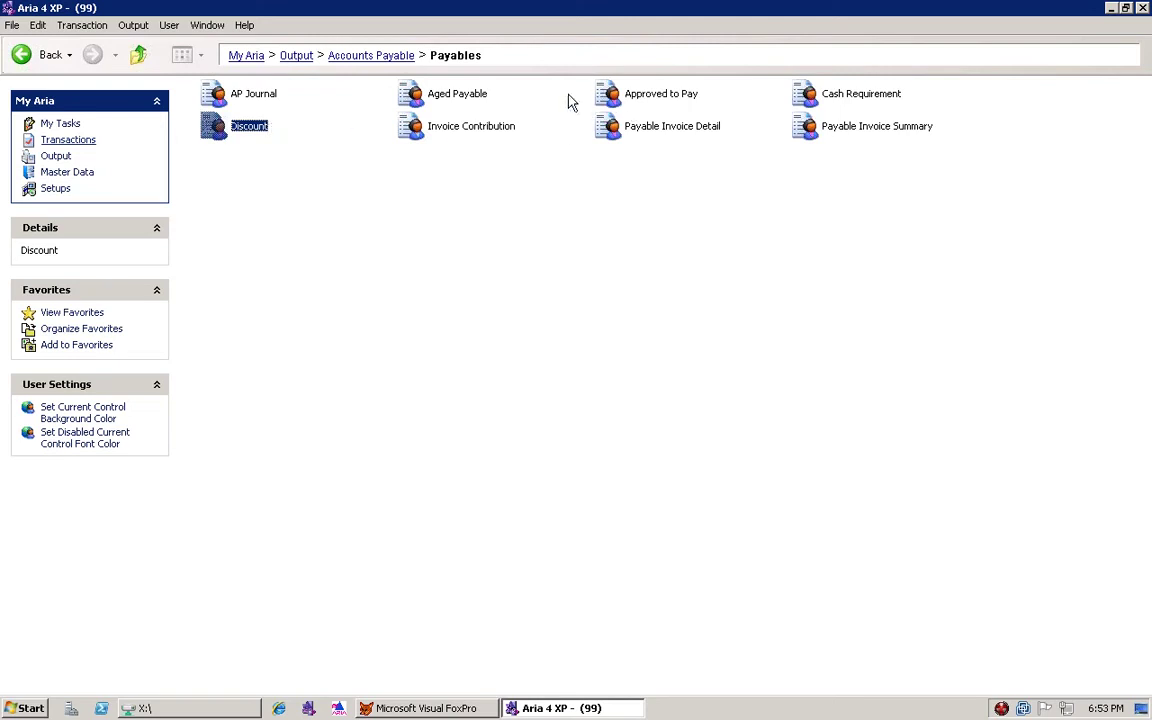
click(268, 95)
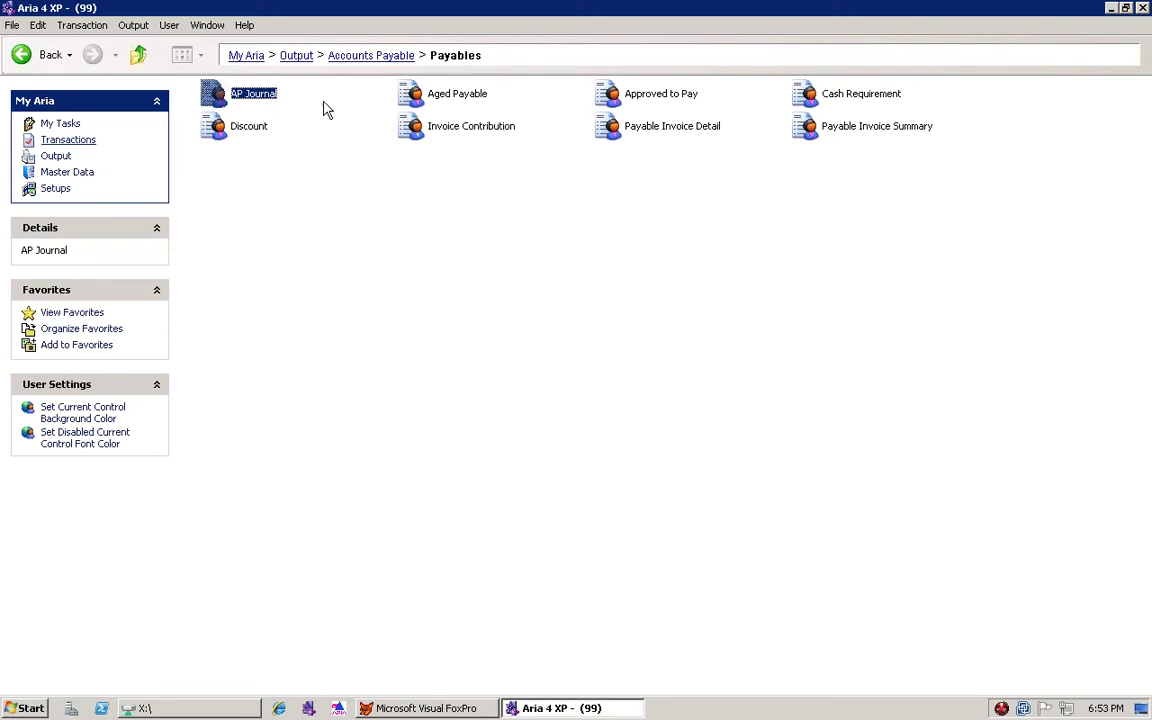
click(465, 100)
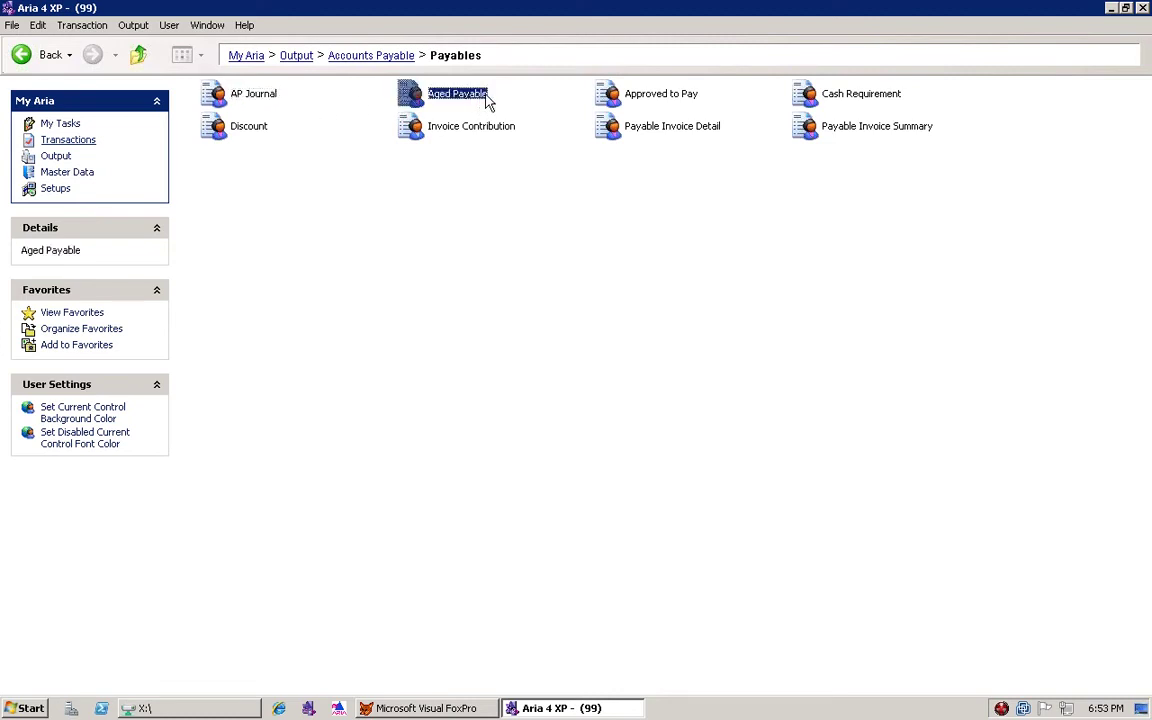
click(663, 95)
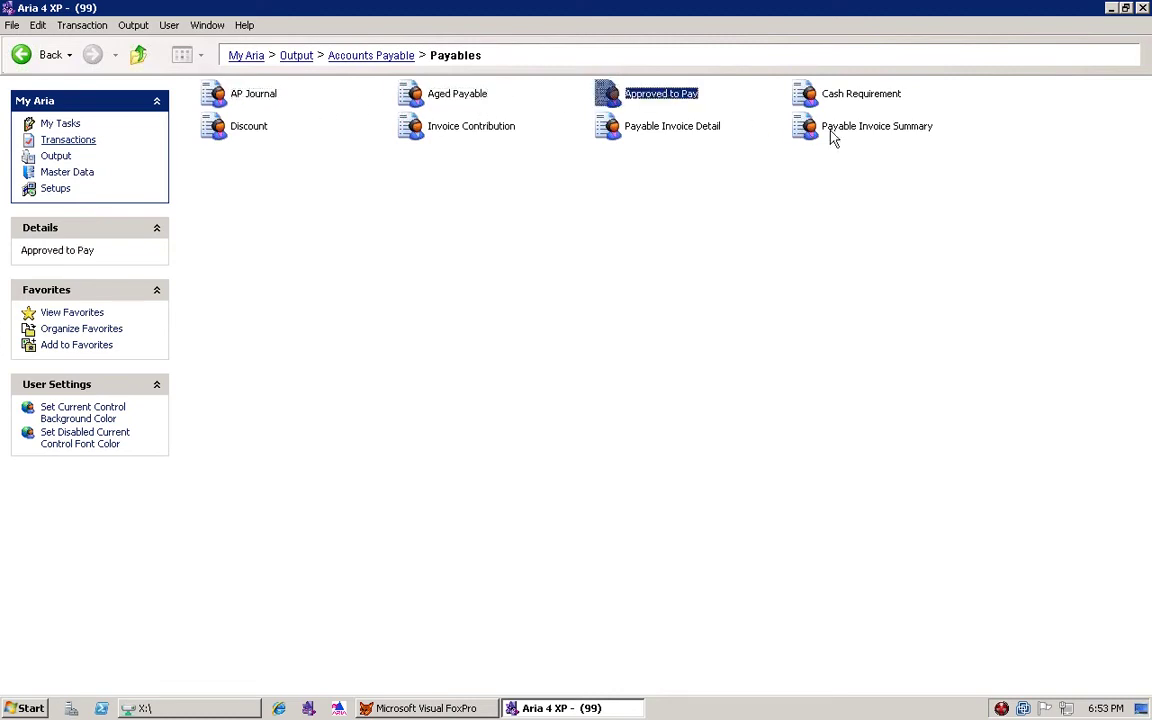
click(833, 137)
click(655, 129)
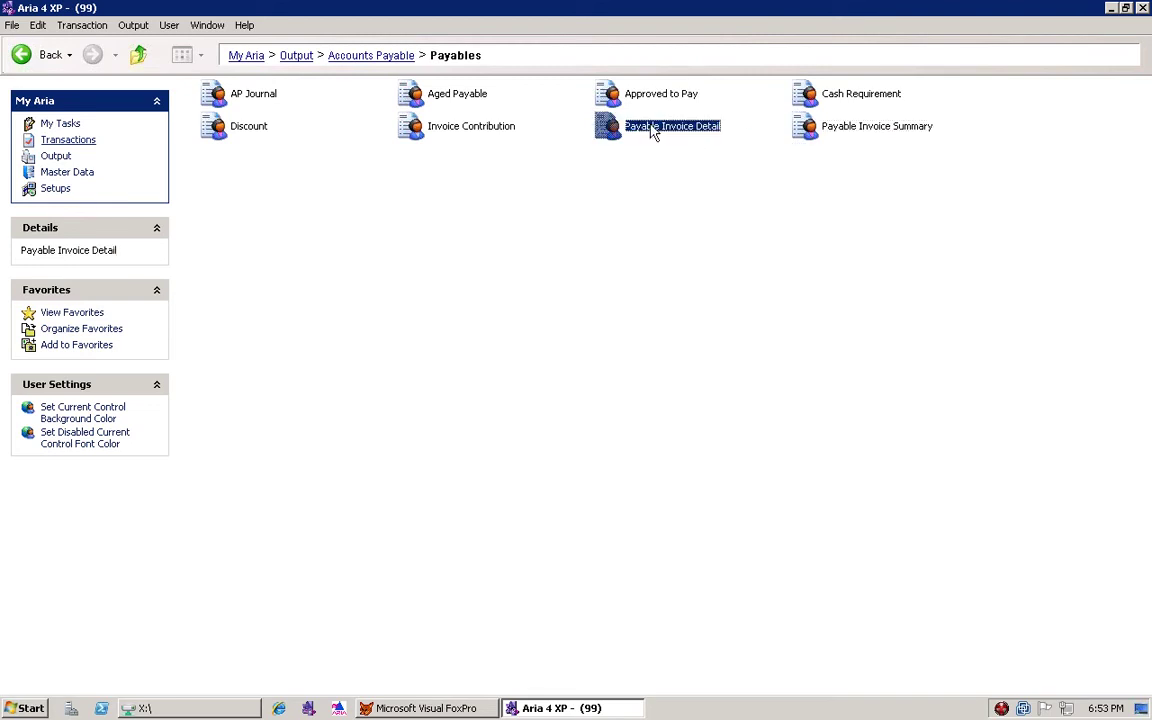
Return to the Accounts Payable output folder and switch to the PowerPoint print preview's slide listing the points discussed in this session.
click(139, 54)
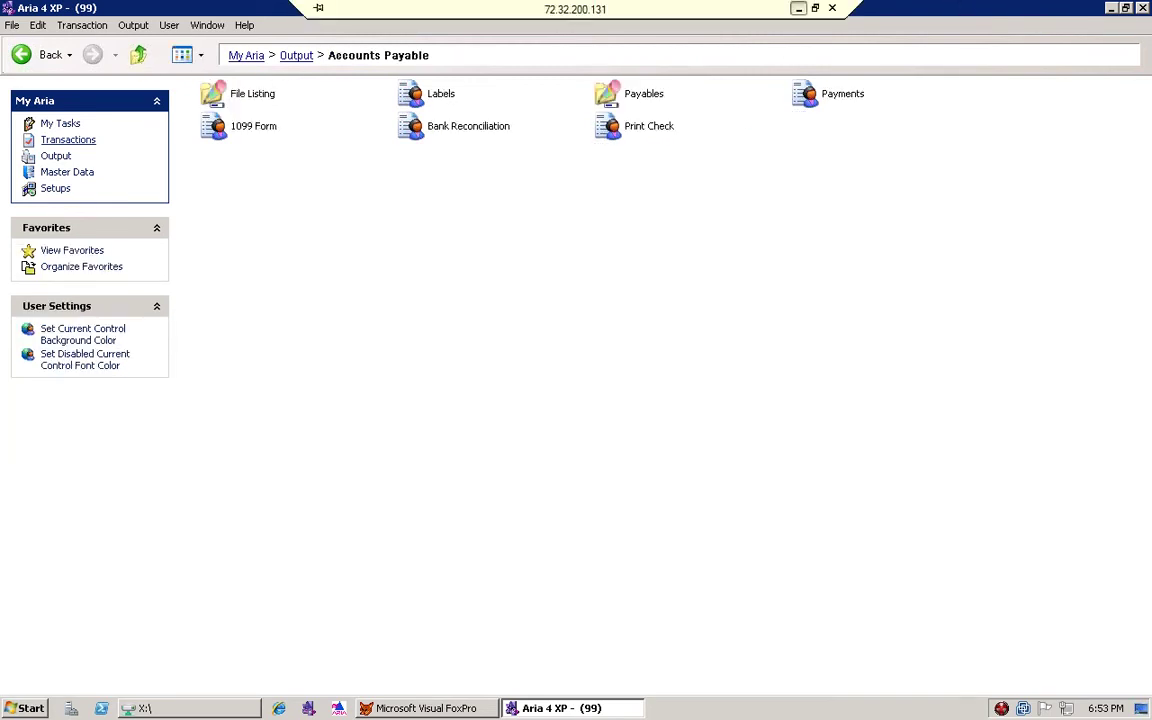
click(718, 7)
scroll(625, 406, down, 1)
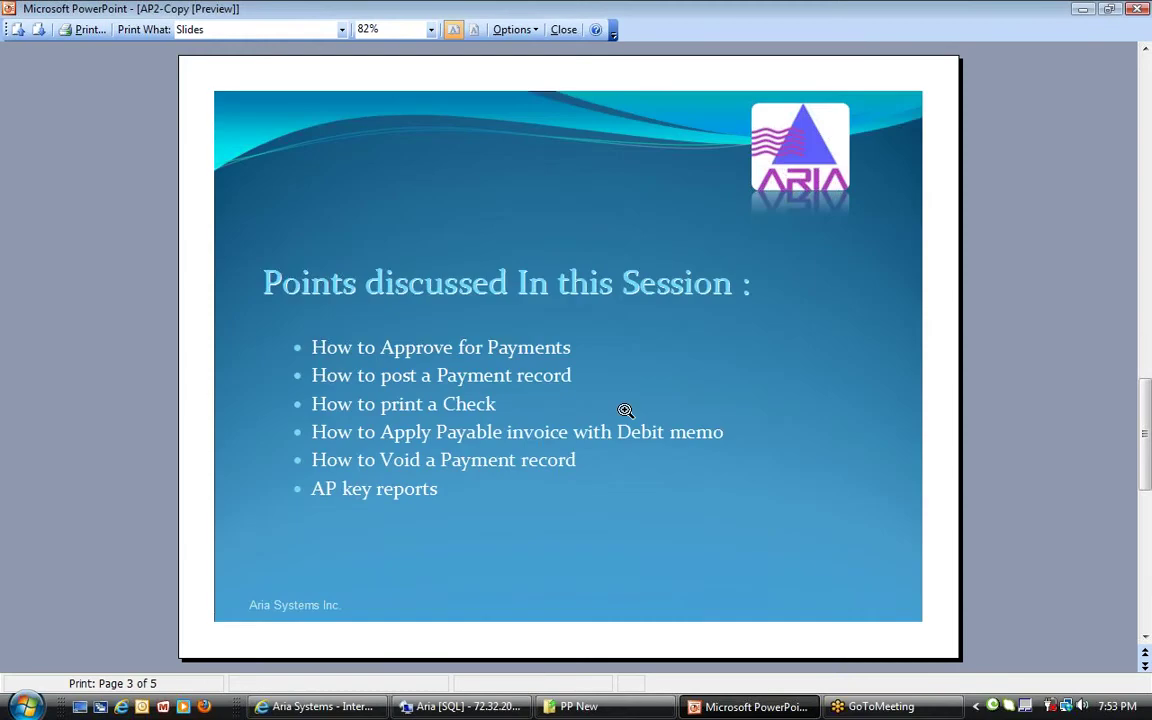